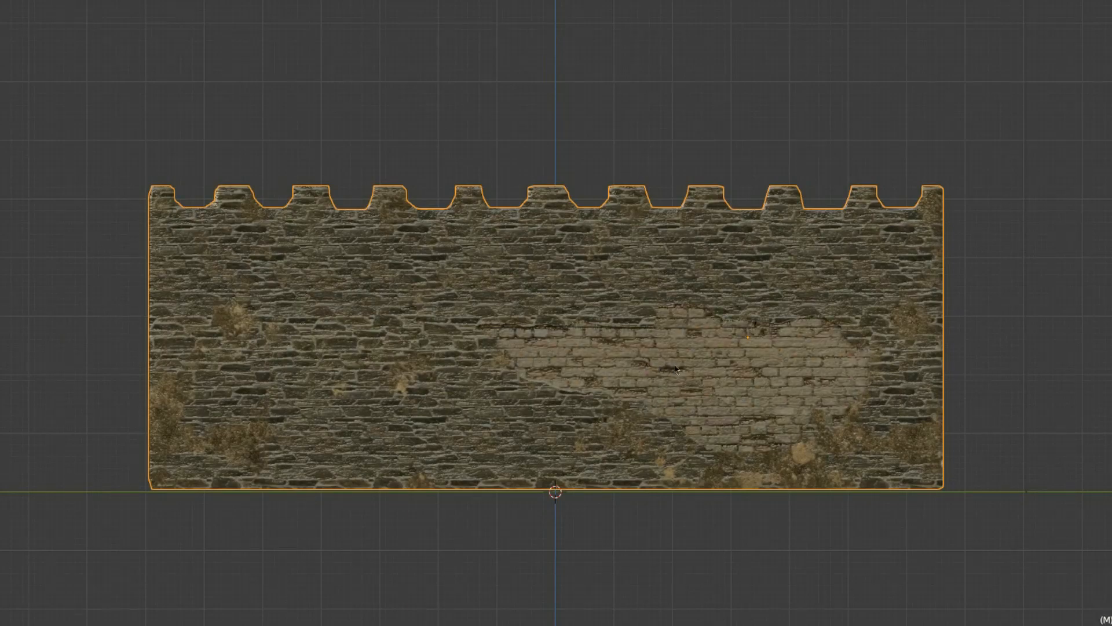
Examine the textured stone wall with its brick patch and the round castle tower from several angles
middle_click_drag(804, 340, 776, 358)
scroll(776, 358, "up", 2)
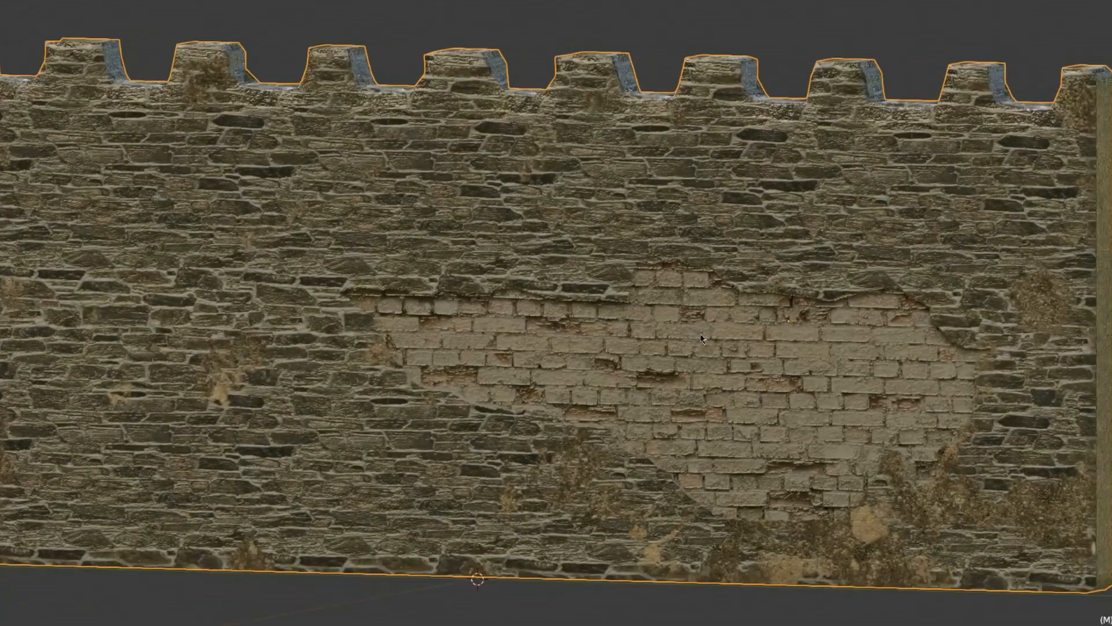
scroll(616, 352, "down", 2)
key("KP_3")
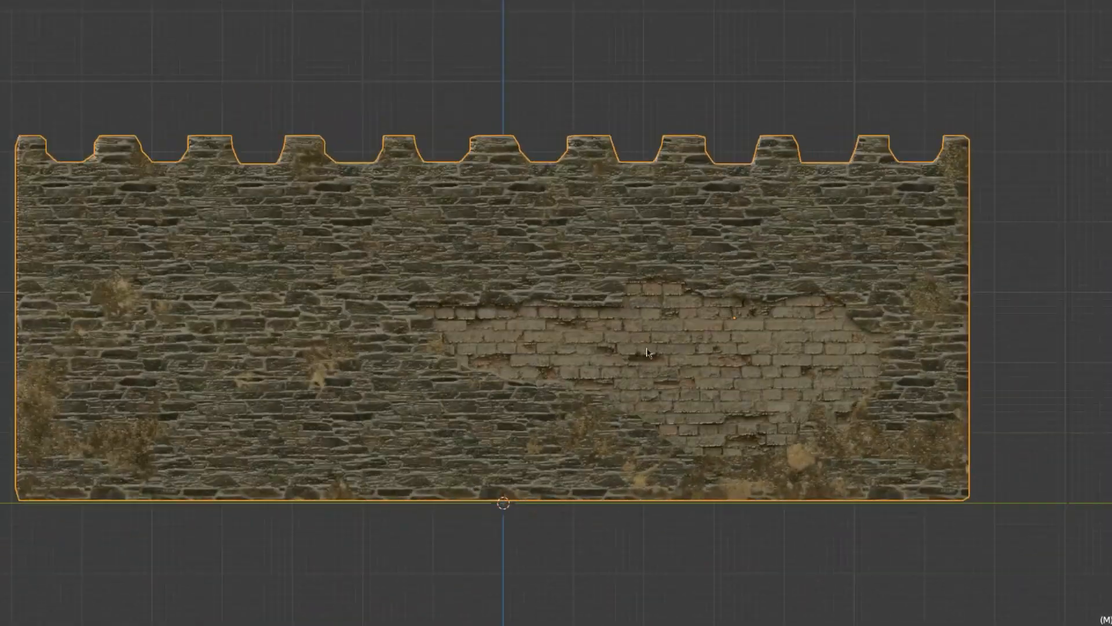
middle_click_drag(643, 336, 568, 305, "shift")
scroll(698, 352, "down", 1)
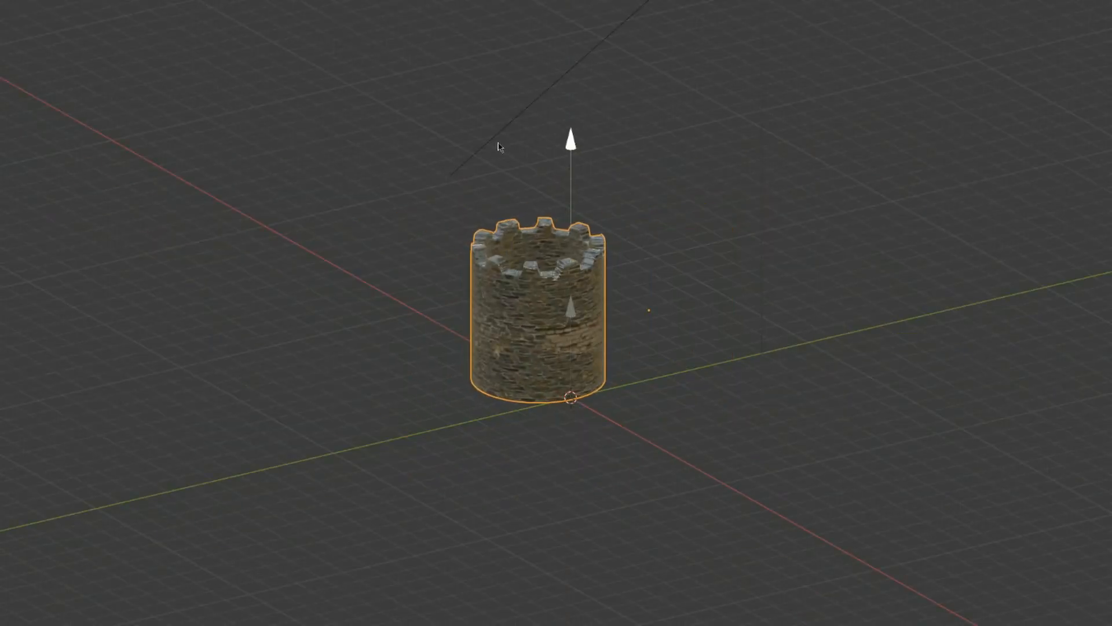
middle_click_drag(568, 305, 638, 311)
scroll(637, 311, "up", 3)
key("KP_1")
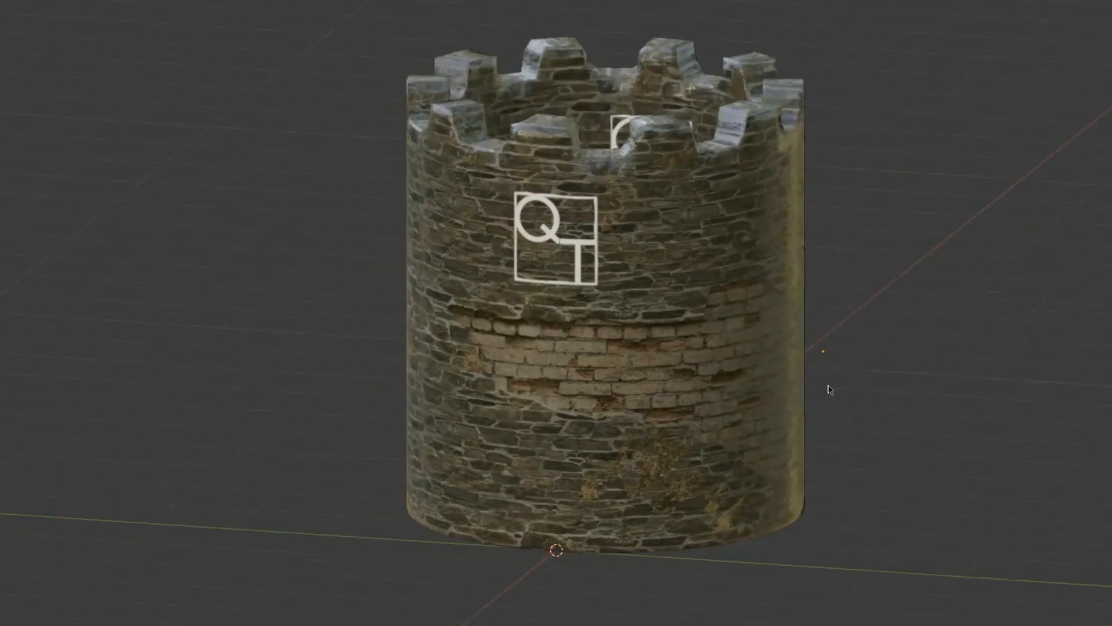
middle_click_drag(826, 385, 765, 307)
left_click(1104, 5)
scroll(782, 253, "up", 3)
middle_click_drag(782, 253, 854, 293)
scroll(844, 281, "down", 1)
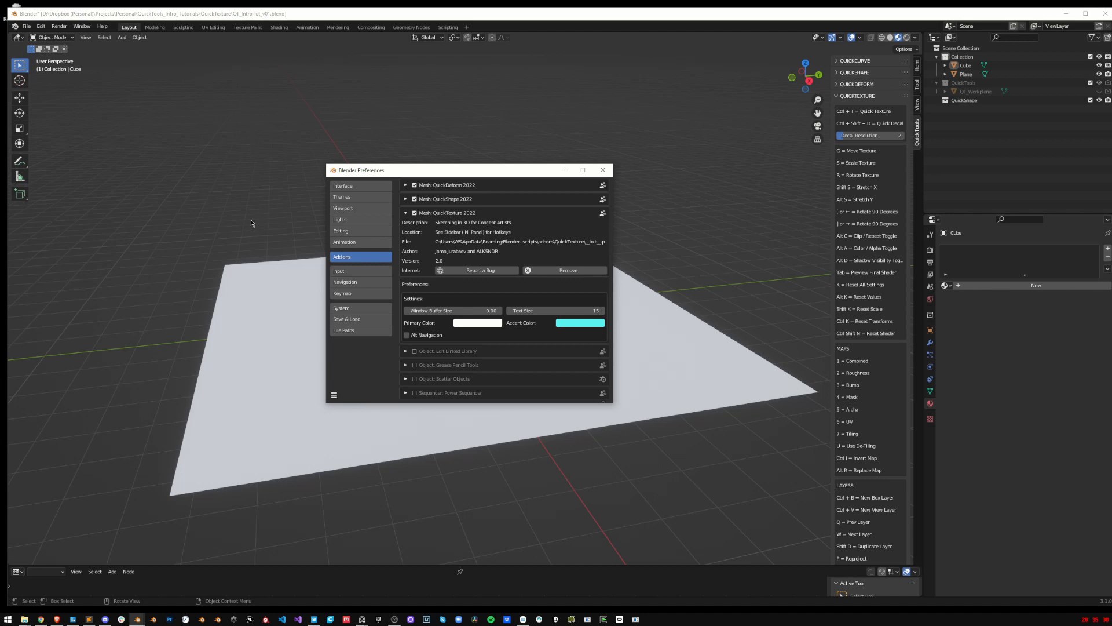
left_click_drag(445, 170, 421, 162)
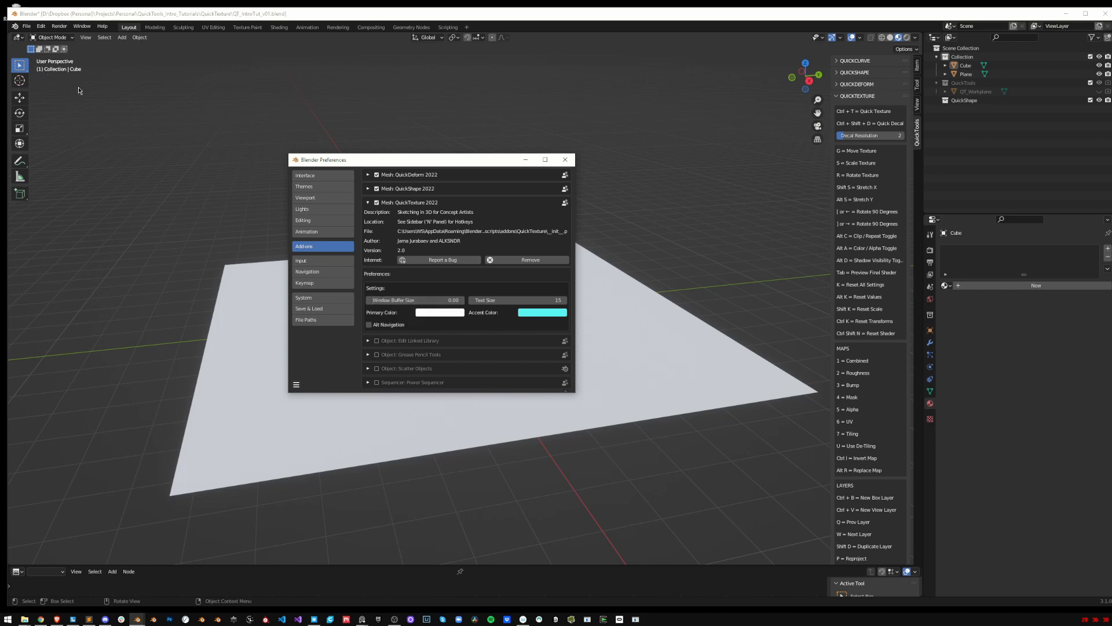
left_click_drag(14, 46, 190, 182)
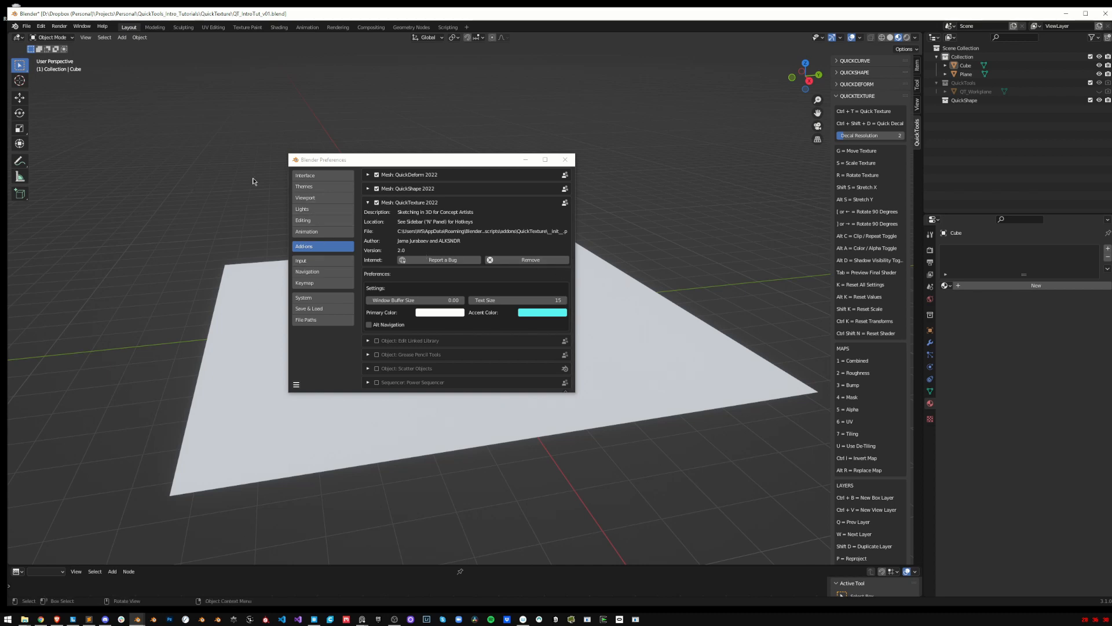
left_click_drag(15, 50, 828, 558)
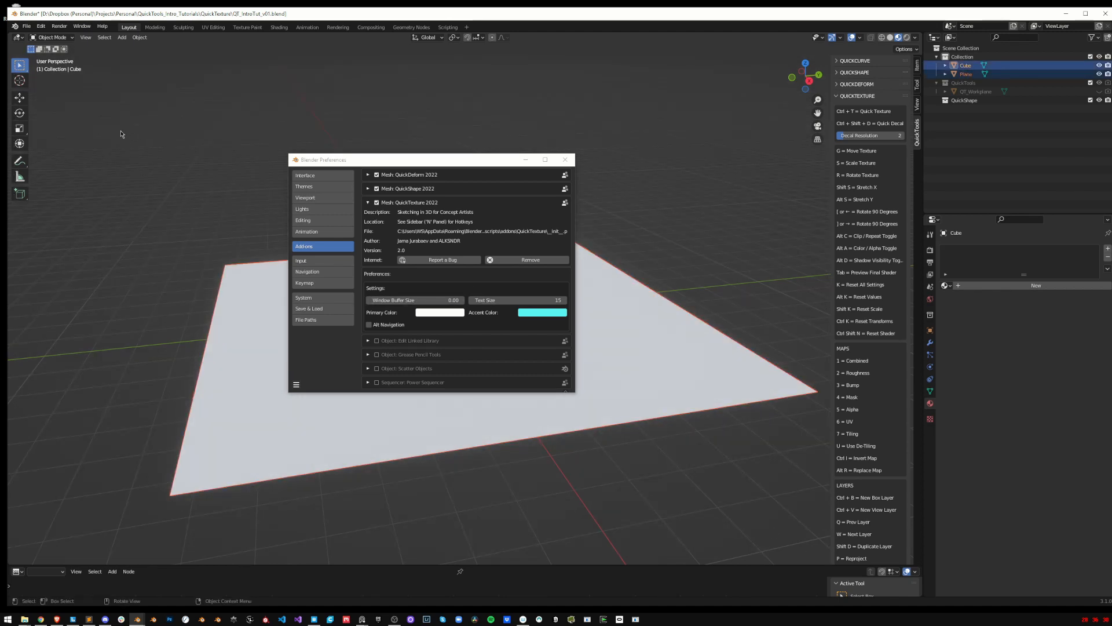
left_click_drag(94, 87, 738, 527)
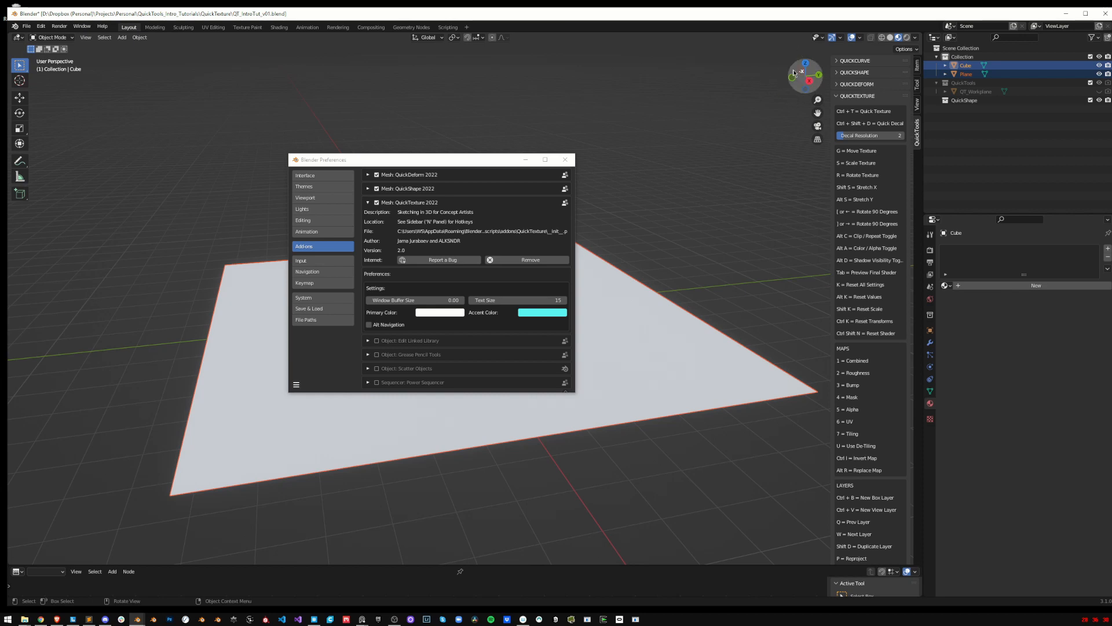
left_click_drag(803, 72, 793, 72)
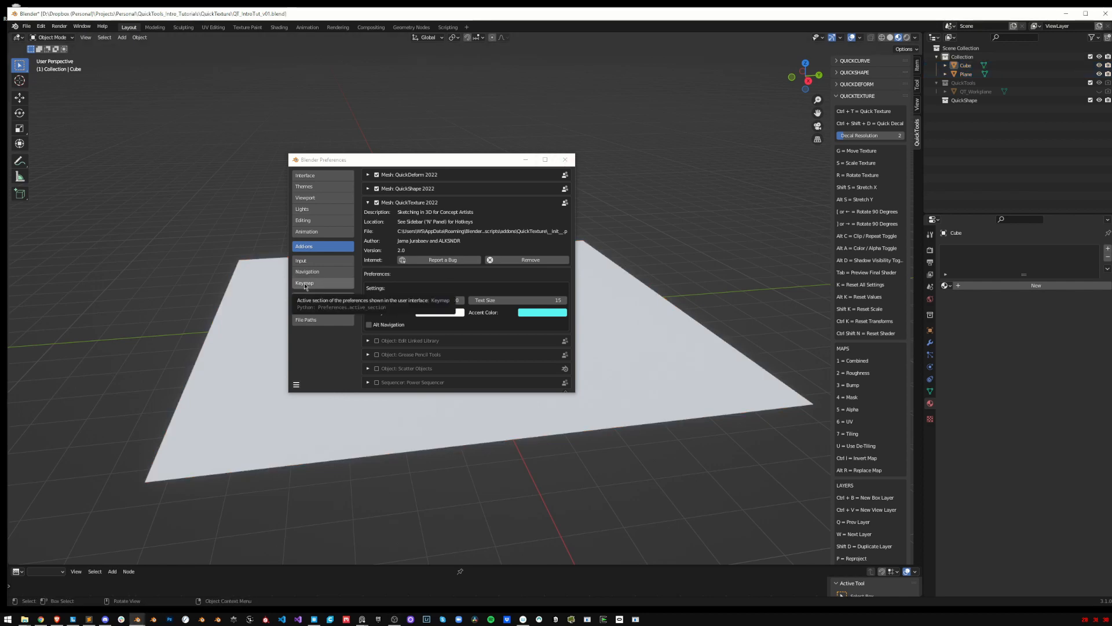
Search the Keymap preferences for "quicktex" and compare the shortcuts with the QuickTexture hotkey list
left_click(305, 283)
left_click(525, 210)
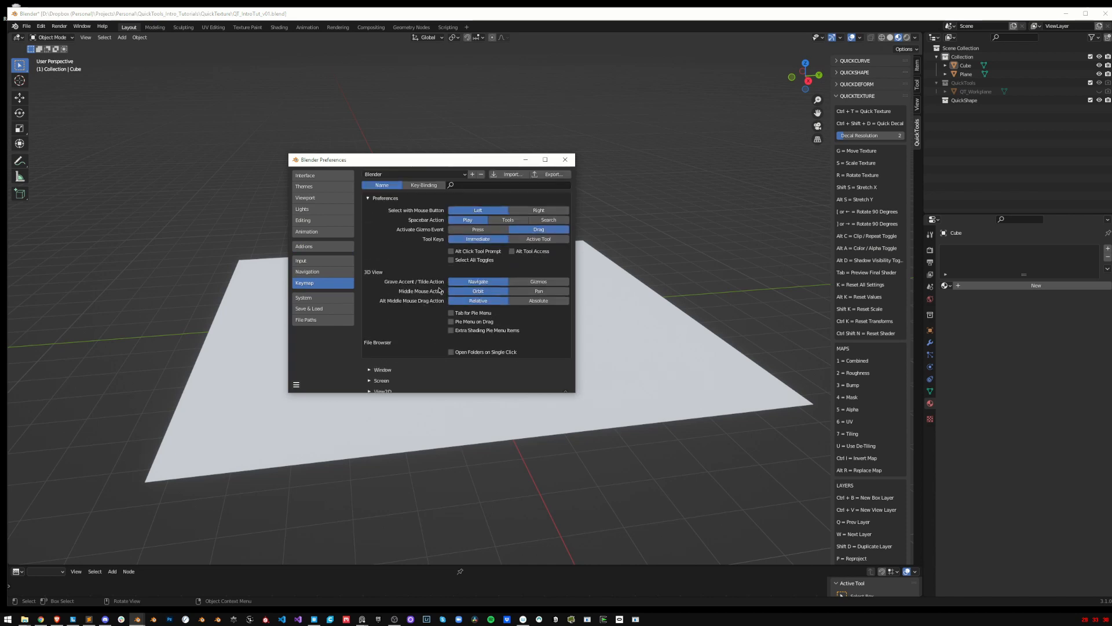
left_click(476, 185)
type("quic")
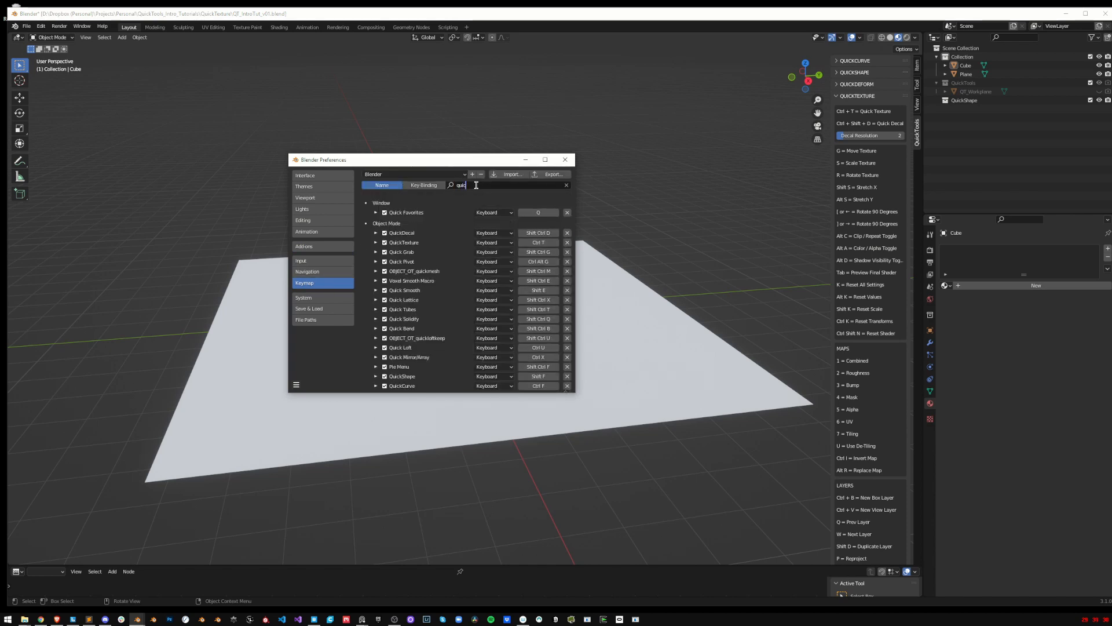
type("ktex")
key("Return")
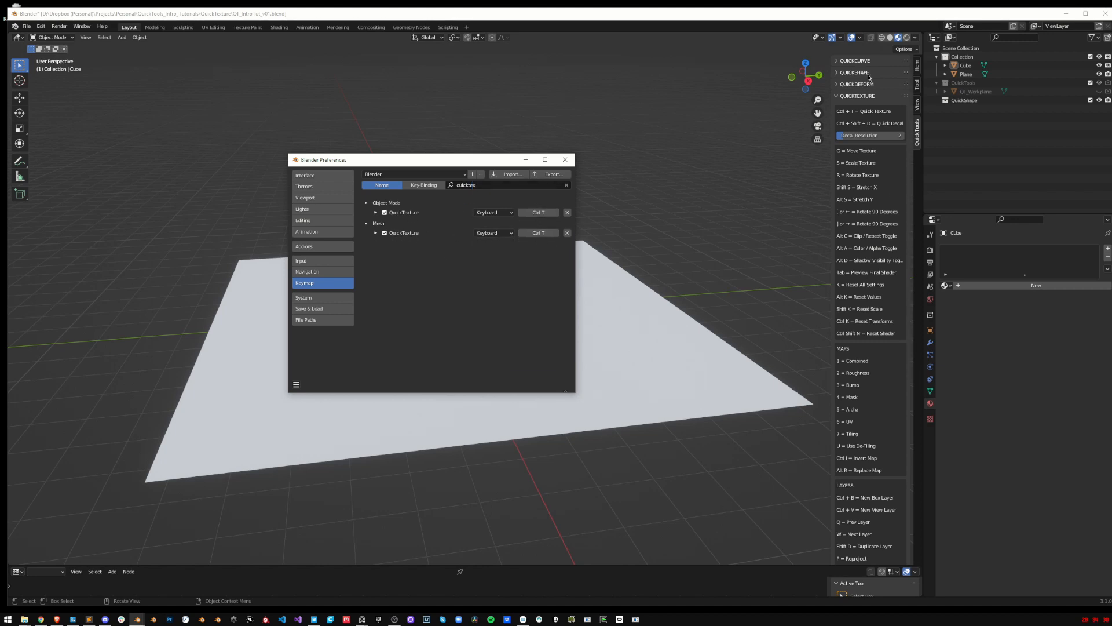
scroll(875, 190, "down", 9)
scroll(883, 225, "up", 9)
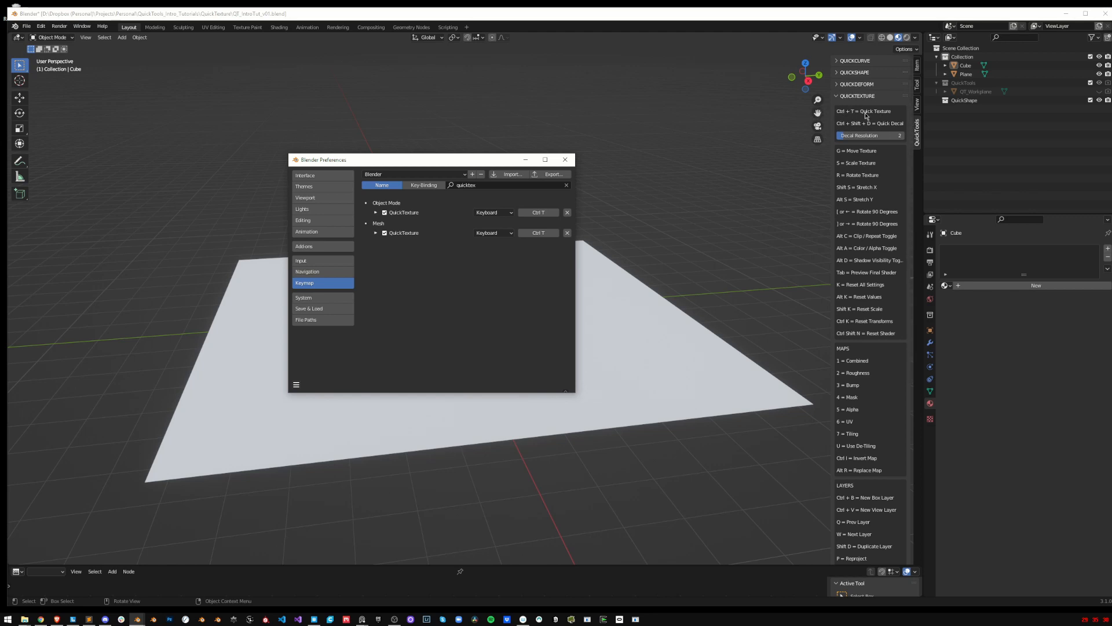
Search the keymap for "quickdeca" to look up the QuickDecal shortcut
left_click(505, 184)
type("quickd")
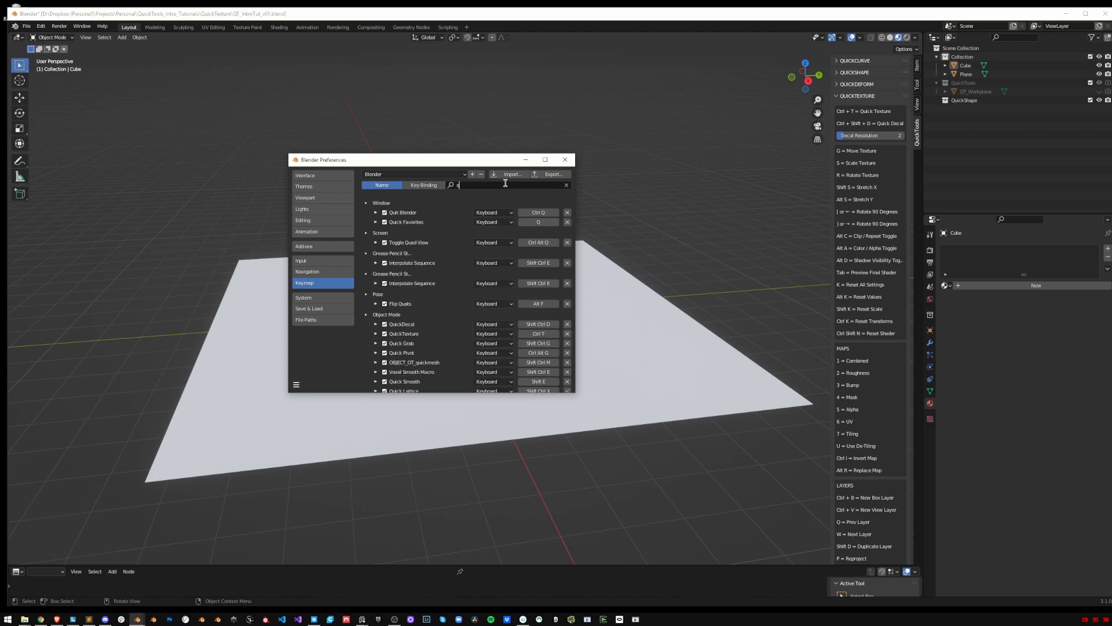
type("eca")
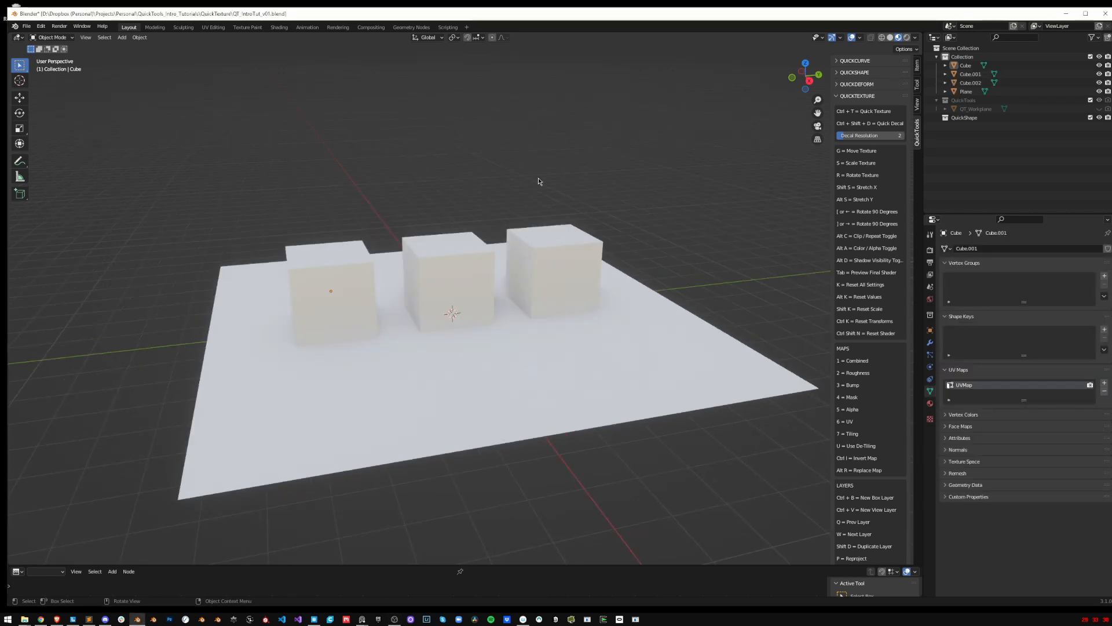
Apply a QuickTexture material to the leftmost cube using the 4K Albedo image from the Textures folder's grass_wild set
left_click(329, 290)
scroll(844, 282, "down", 10)
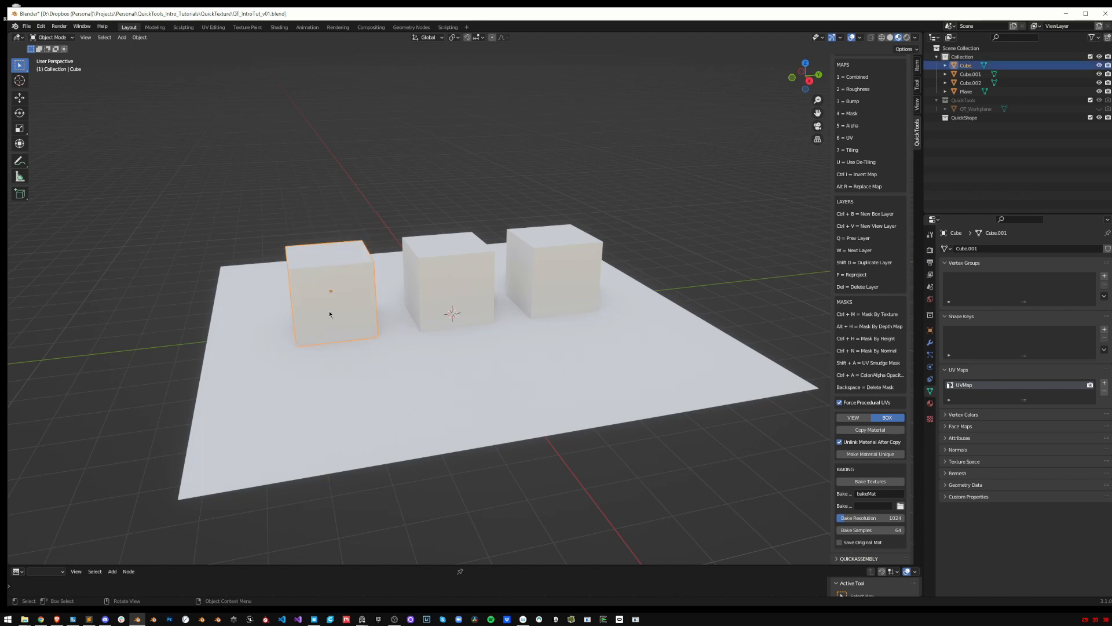
left_click(333, 356)
left_click(336, 271)
left_click(337, 263)
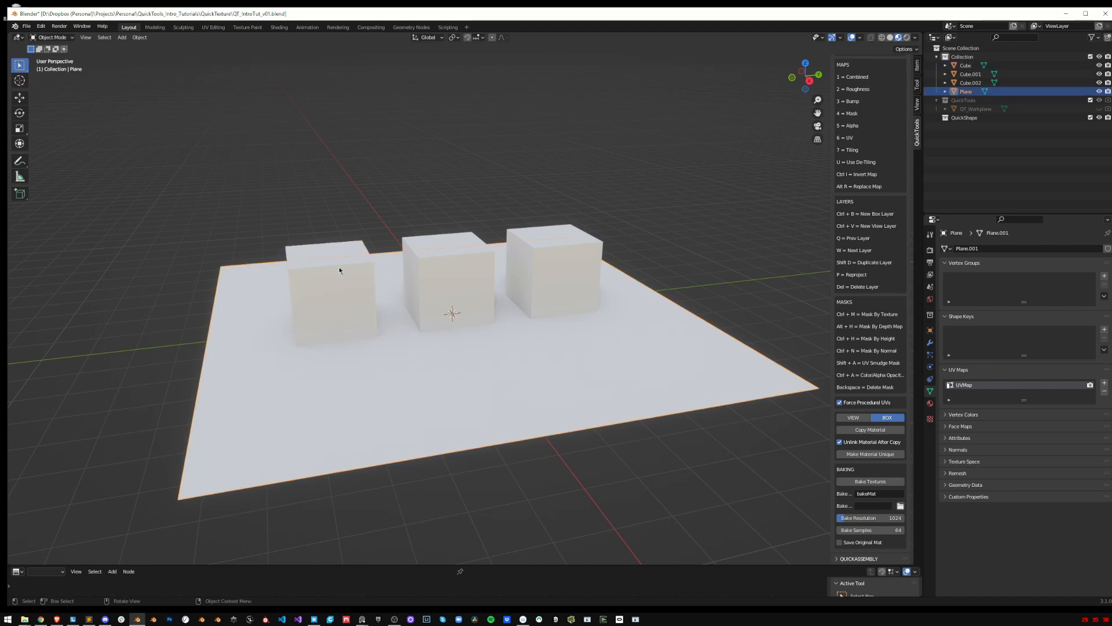
left_click(339, 267)
key("ctrl+t")
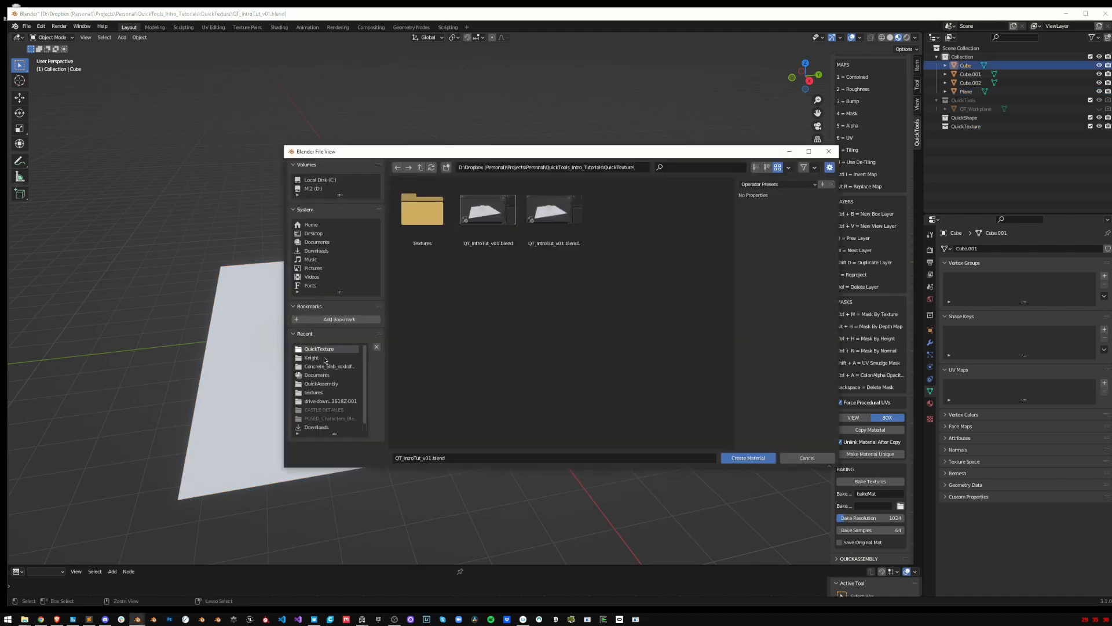
double_click(422, 210)
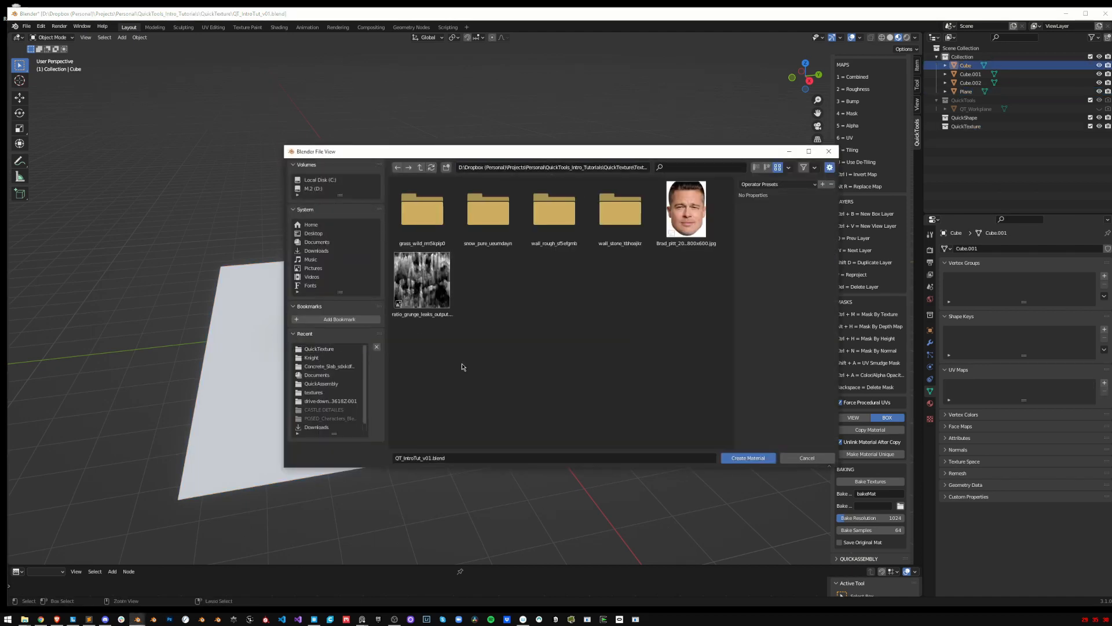
double_click(422, 210)
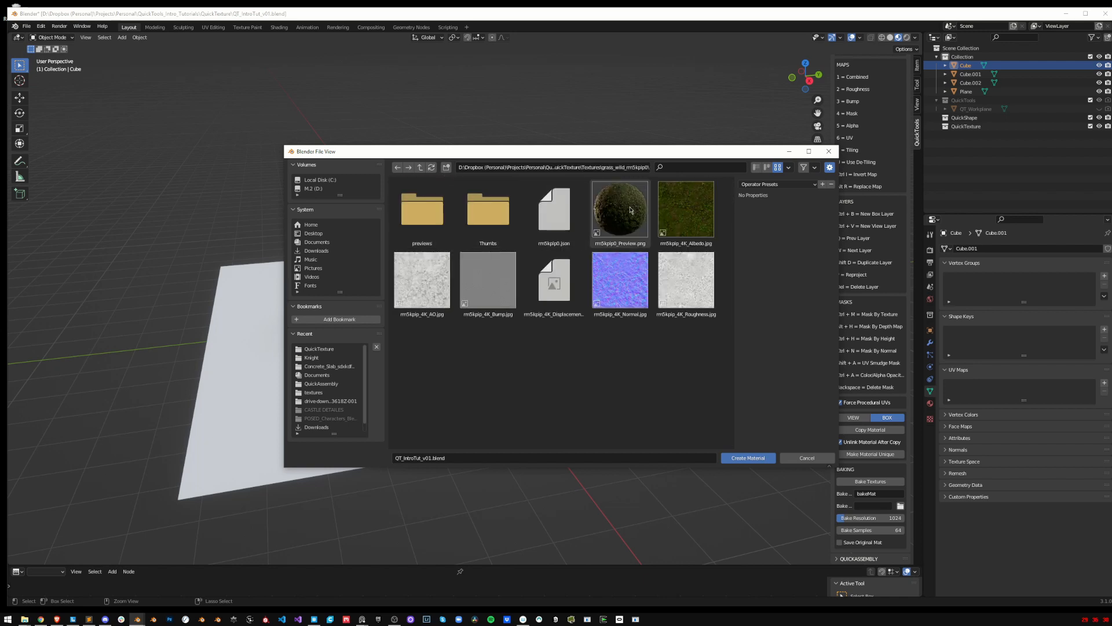
double_click(686, 197)
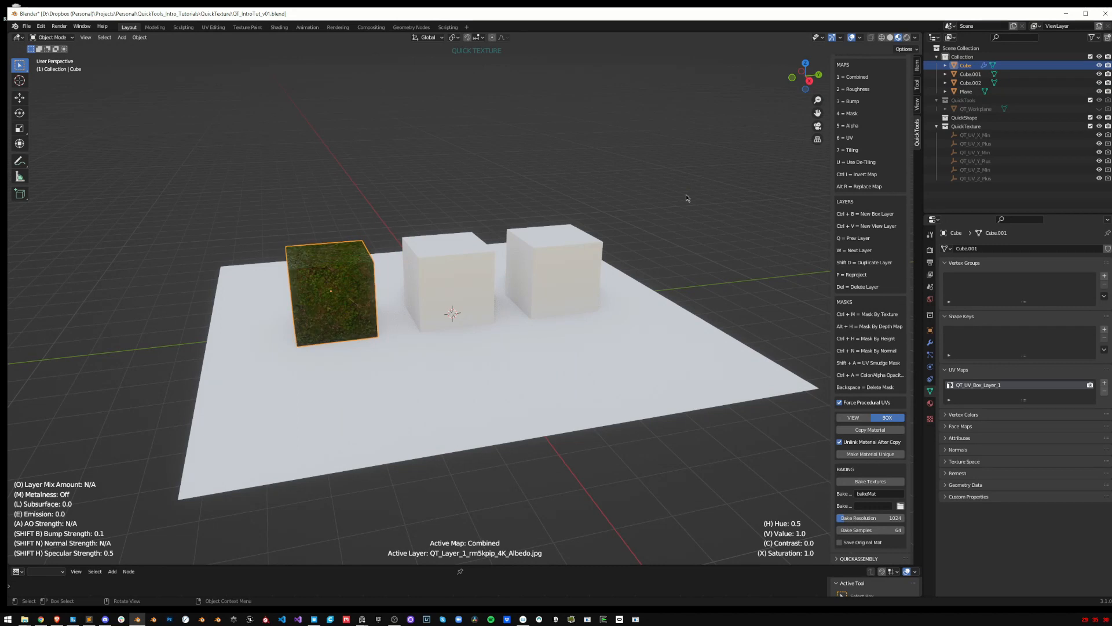
key("Return")
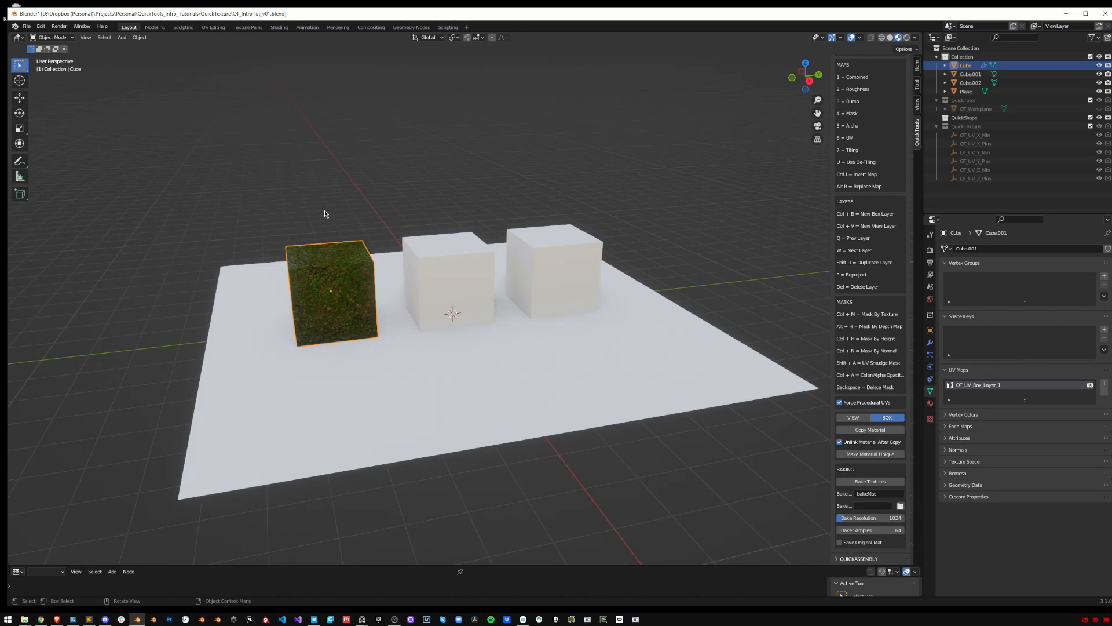
Enlarge the editor area below the 3D viewport and switch it to the Shader Editor
left_click_drag(492, 564, 502, 356)
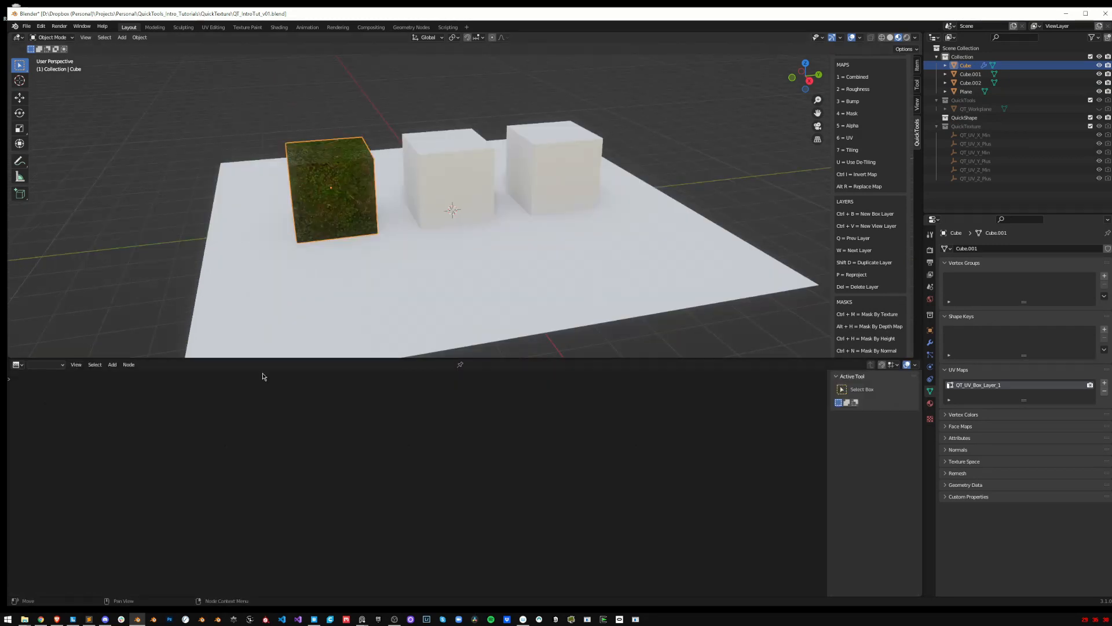
left_click(17, 365)
left_click(46, 445)
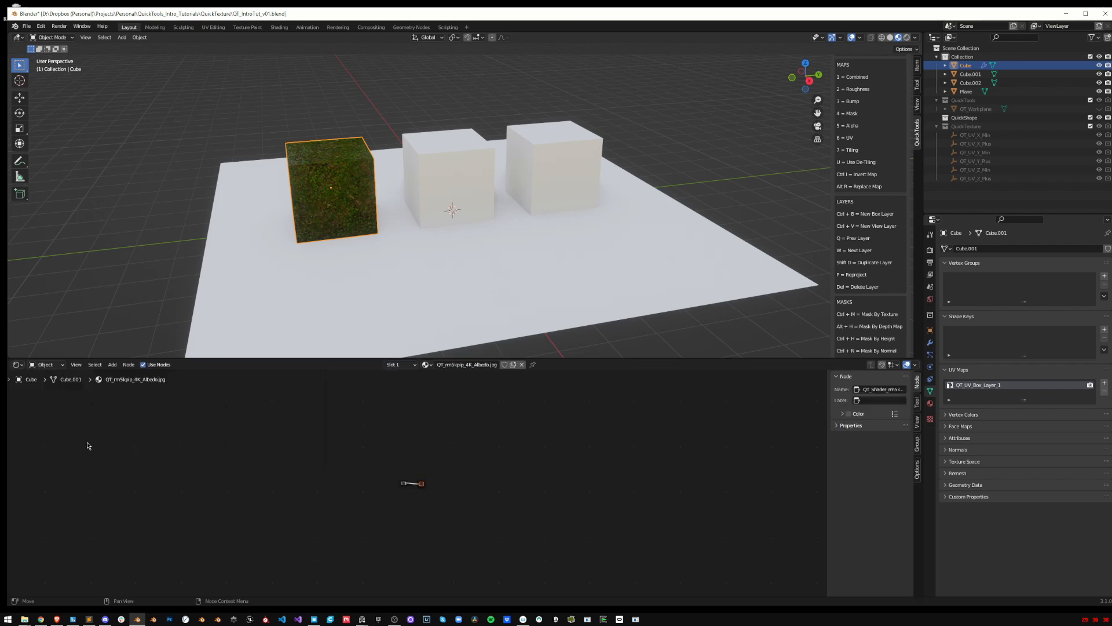
Open the QT_Shader node group of the grass cube's material and examine its node network
left_click(350, 354)
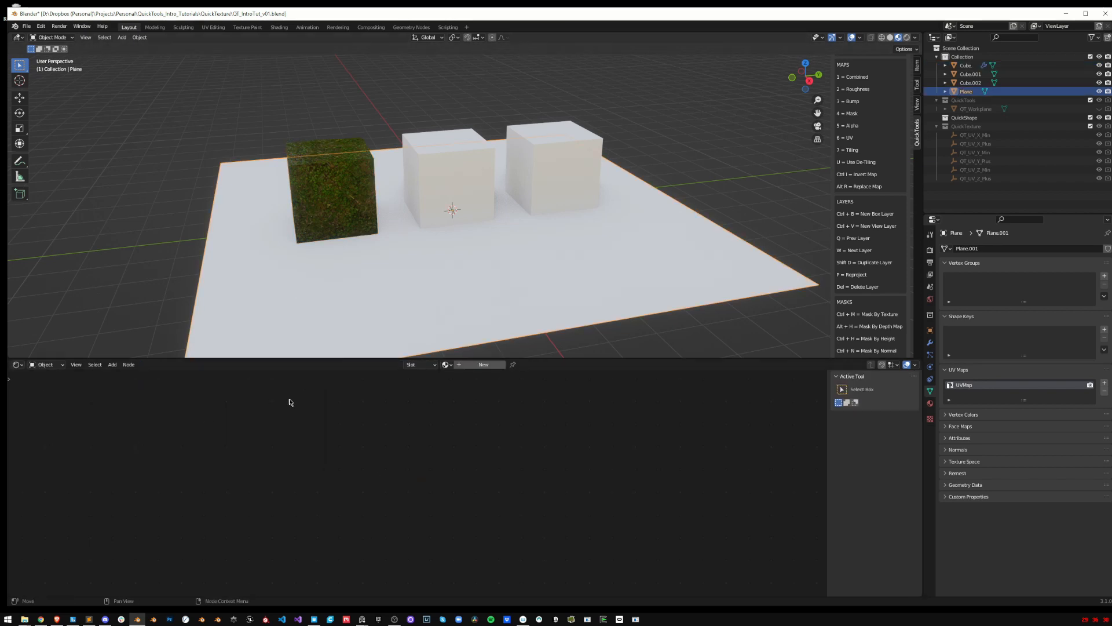
left_click(337, 213)
key("Tab")
scroll(364, 536, "up", 7)
scroll(365, 536, "up", 5)
middle_click_drag(409, 567, 556, 494)
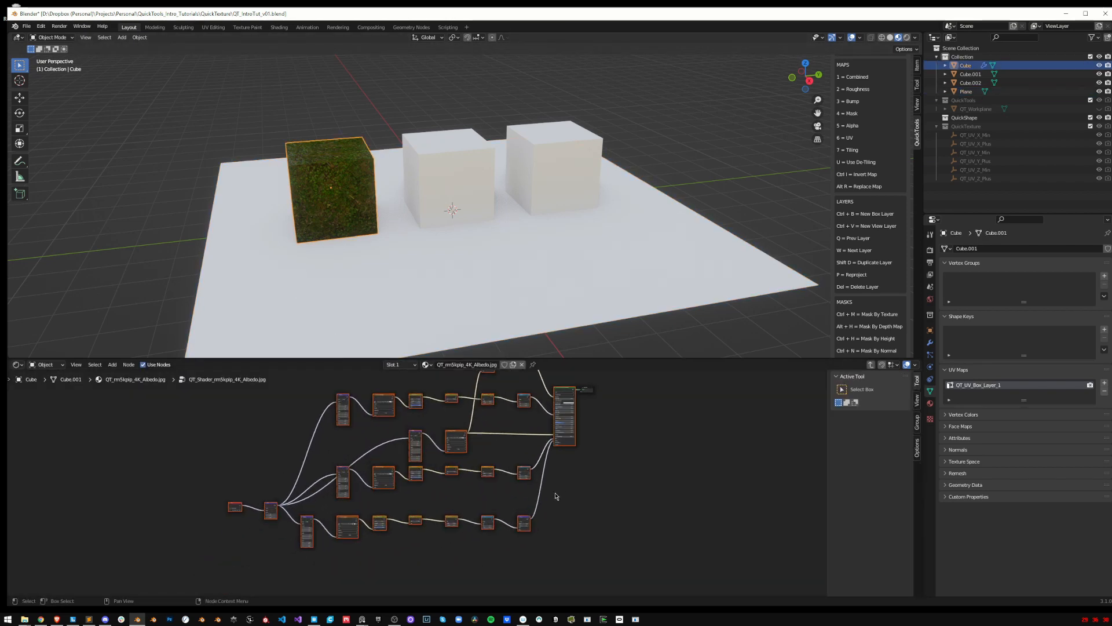
left_click(559, 486)
middle_click_drag(571, 455, 566, 500)
left_click(352, 188)
left_click(351, 186)
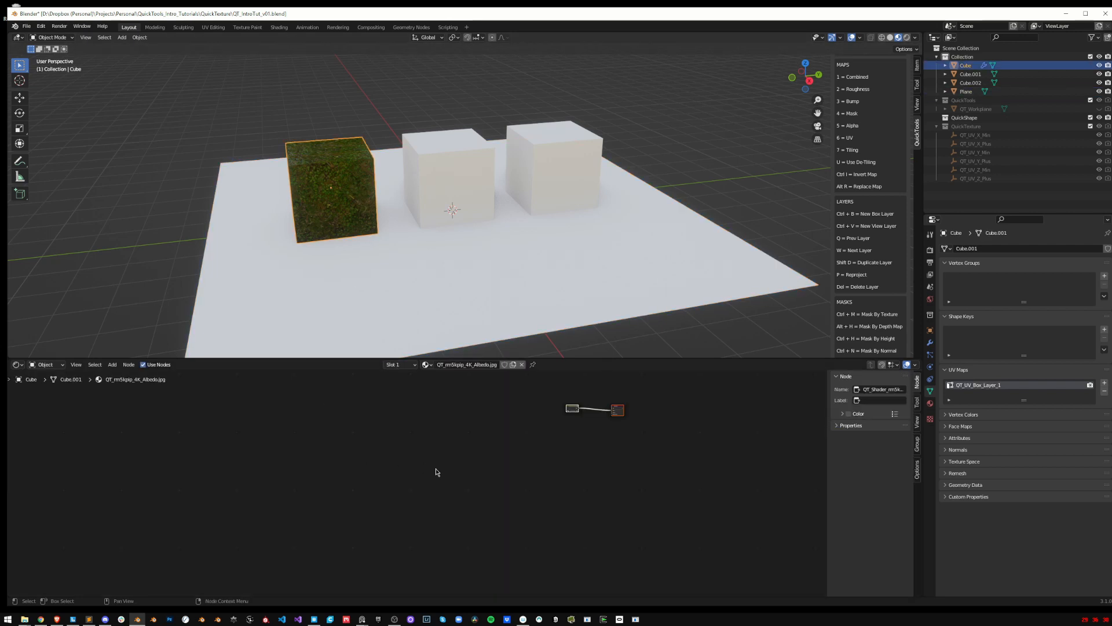
key("Tab")
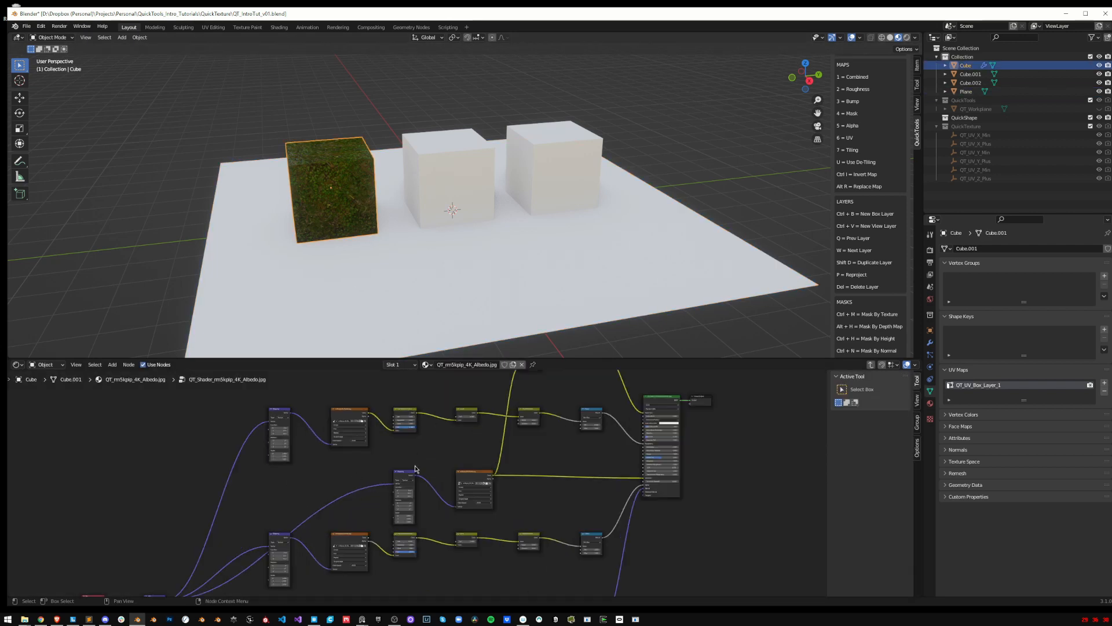
middle_click_drag(355, 218, 371, 229)
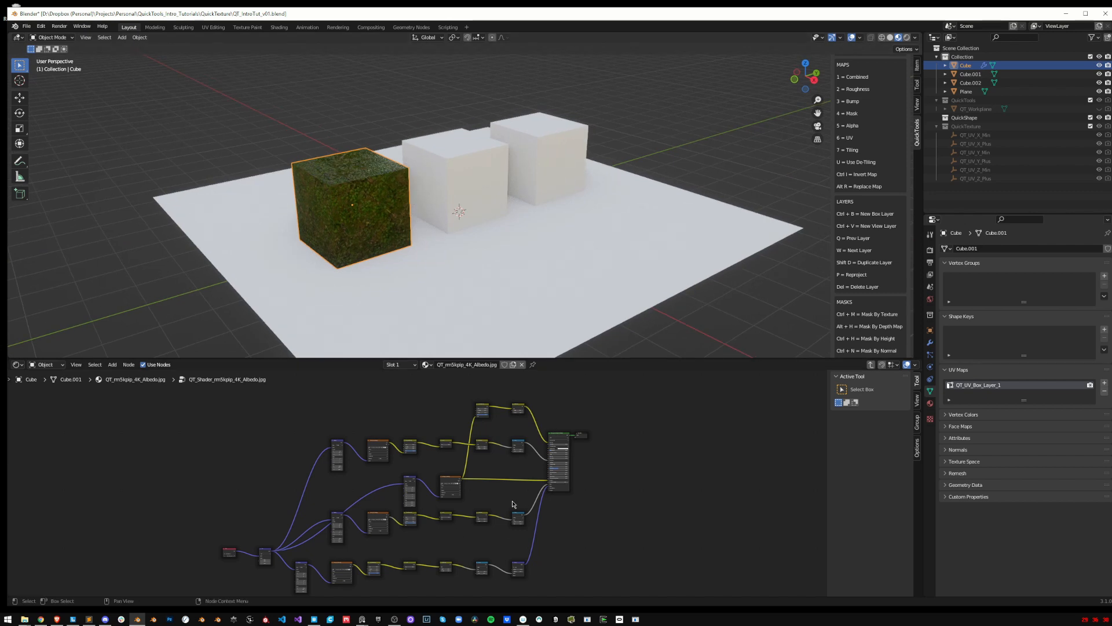
scroll(384, 446, "up", 4)
scroll(385, 446, "down", 4)
scroll(385, 432, "up", 2)
scroll(385, 432, "down", 2)
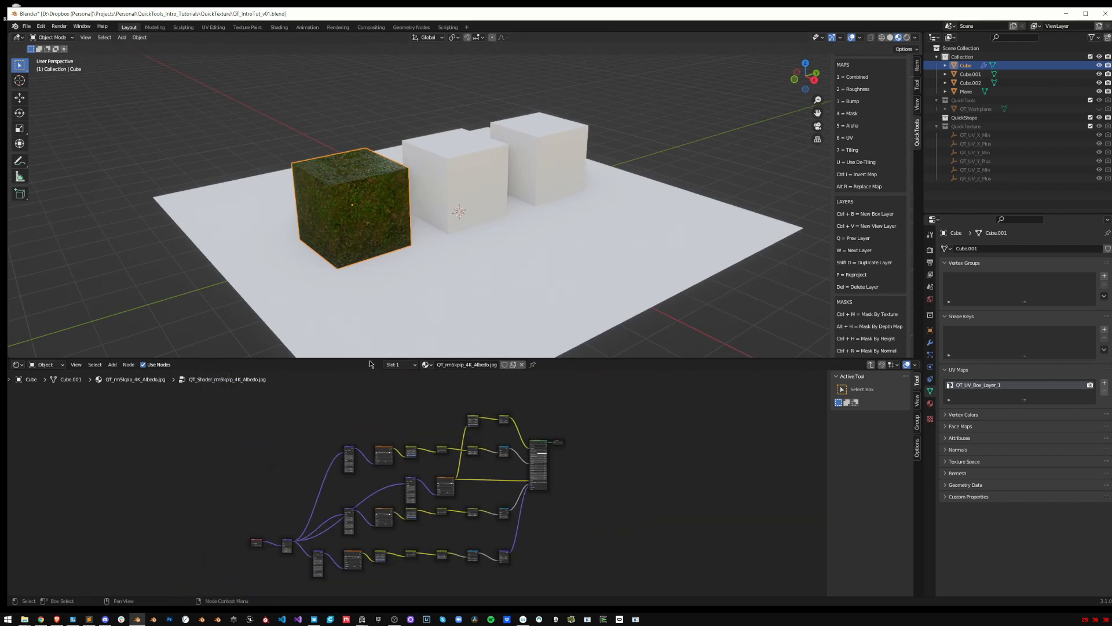
Inspect the grass cube's QT_UV_Box modifier and the Force Procedural UVs option in the QuickTexture settings
middle_click_drag(497, 254, 469, 244)
left_click(468, 244)
left_click(344, 167)
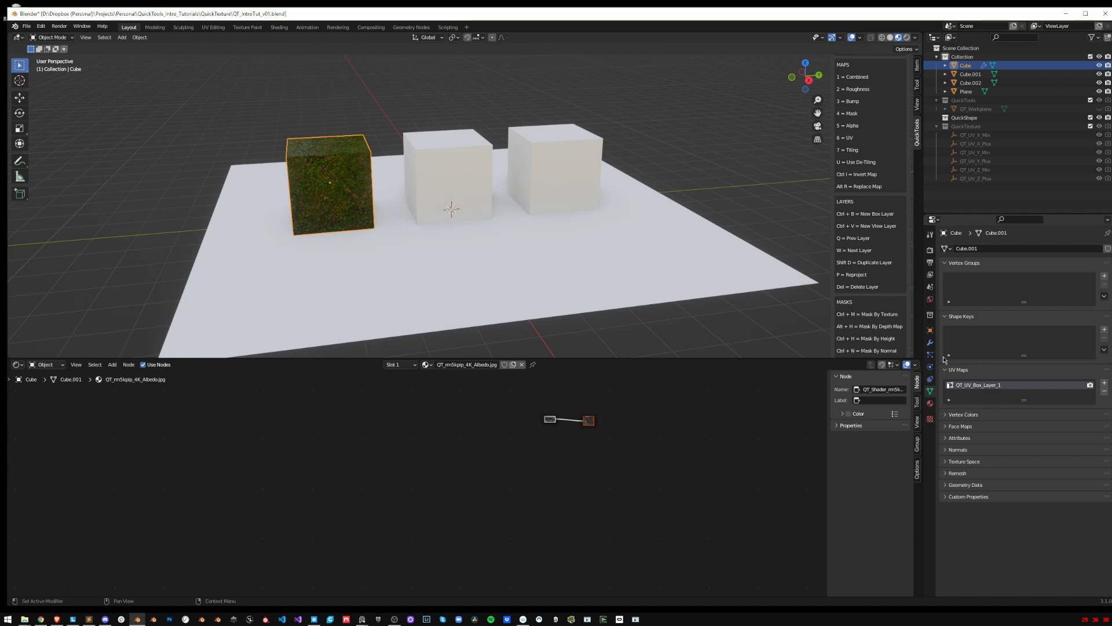
left_click(929, 343)
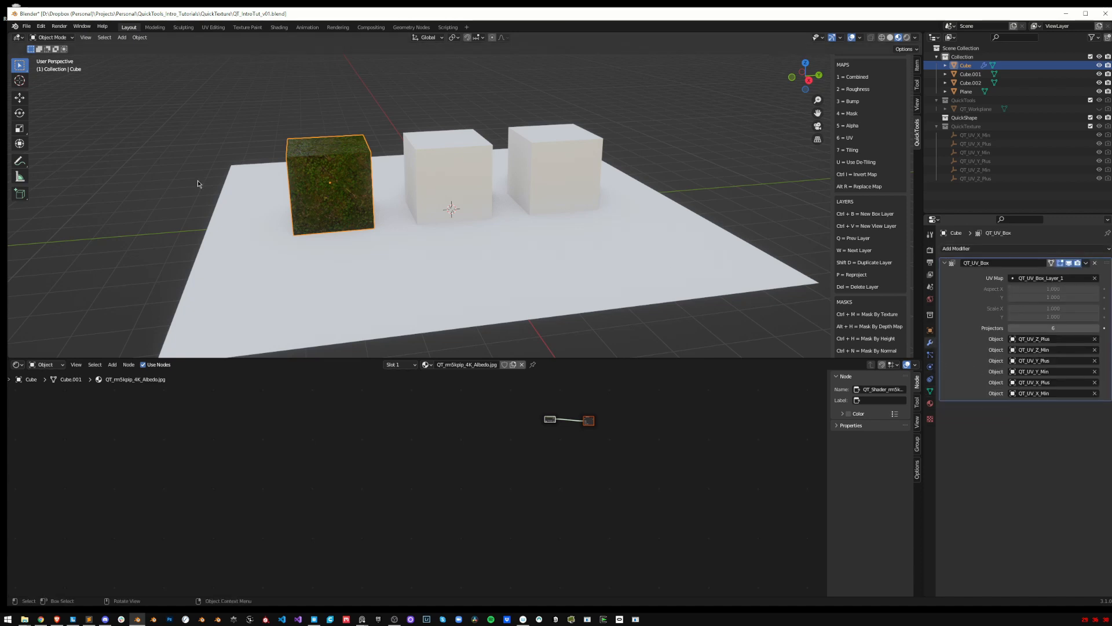
middle_click_drag(301, 185, 318, 184)
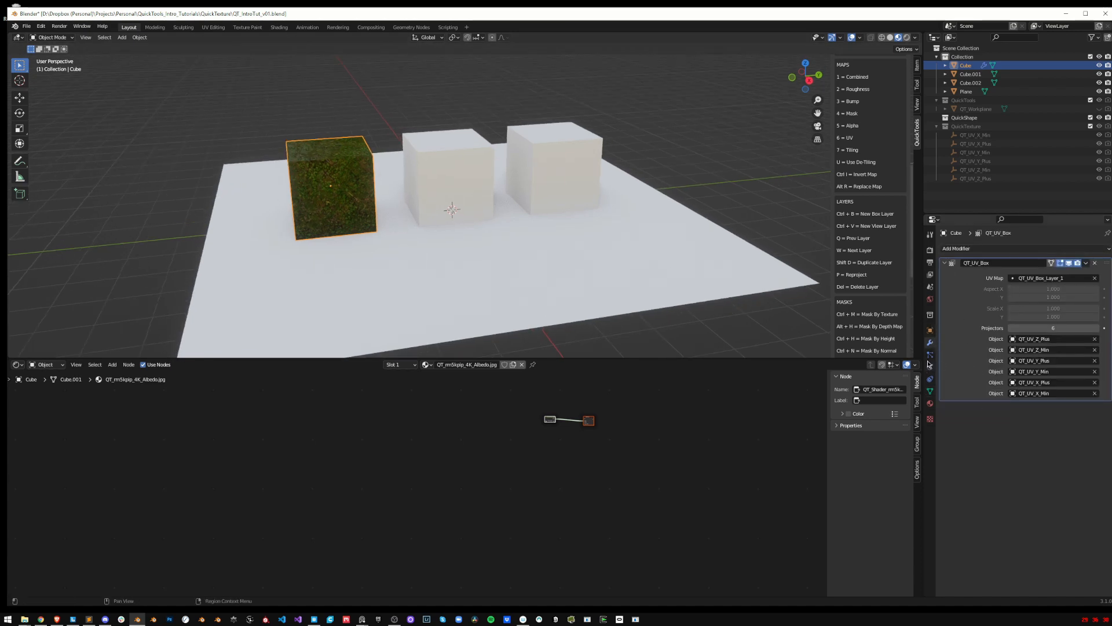
scroll(872, 243, "down", 8)
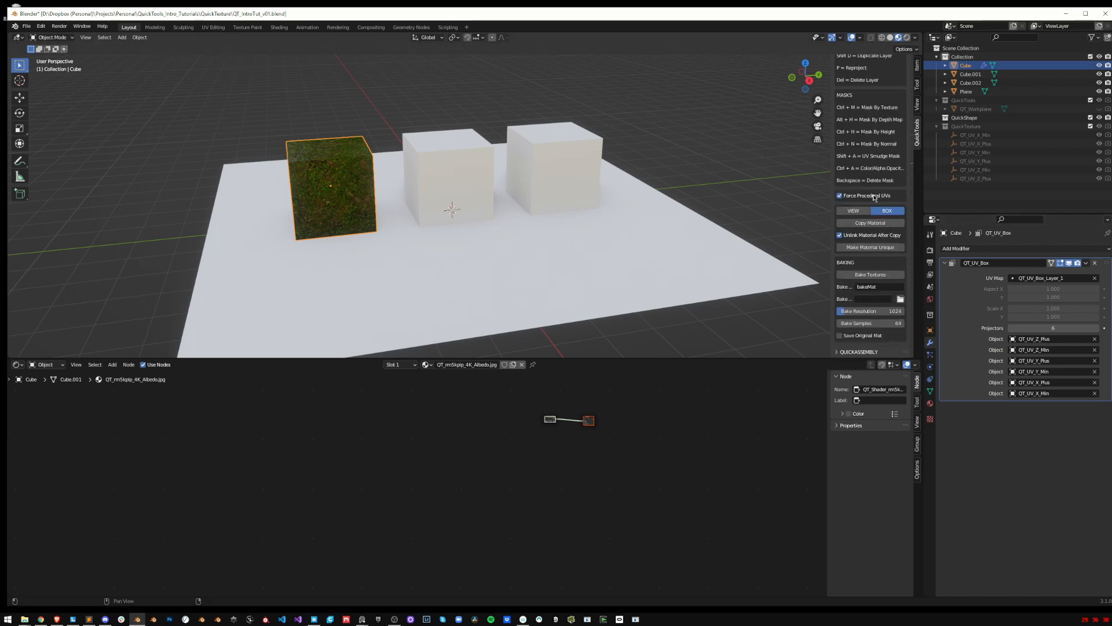
Extrude the top face of the grass cube straight upward in Edit Mode
middle_click_drag(313, 174, 323, 169)
key("Tab")
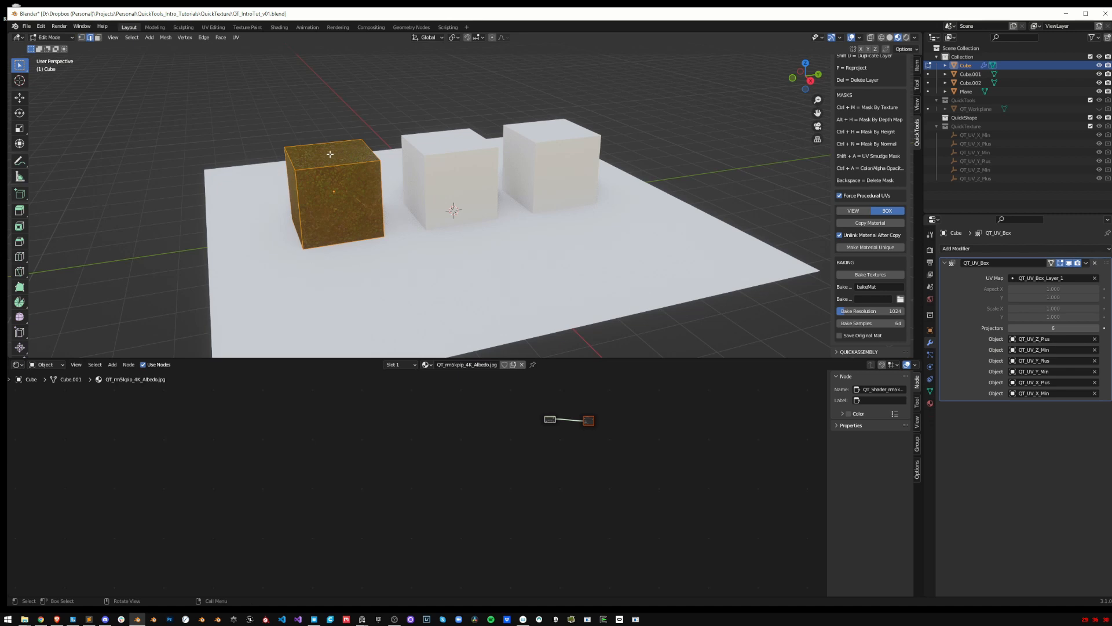
left_click(334, 153)
key("3")
left_click(340, 157)
key("e")
middle_click_drag(390, 200, 432, 156)
left_click(403, 90)
Extrude the side face of the raised section about 3 m in the negative direction of the global Y axis
left_click(387, 147)
key("e")
key("y")
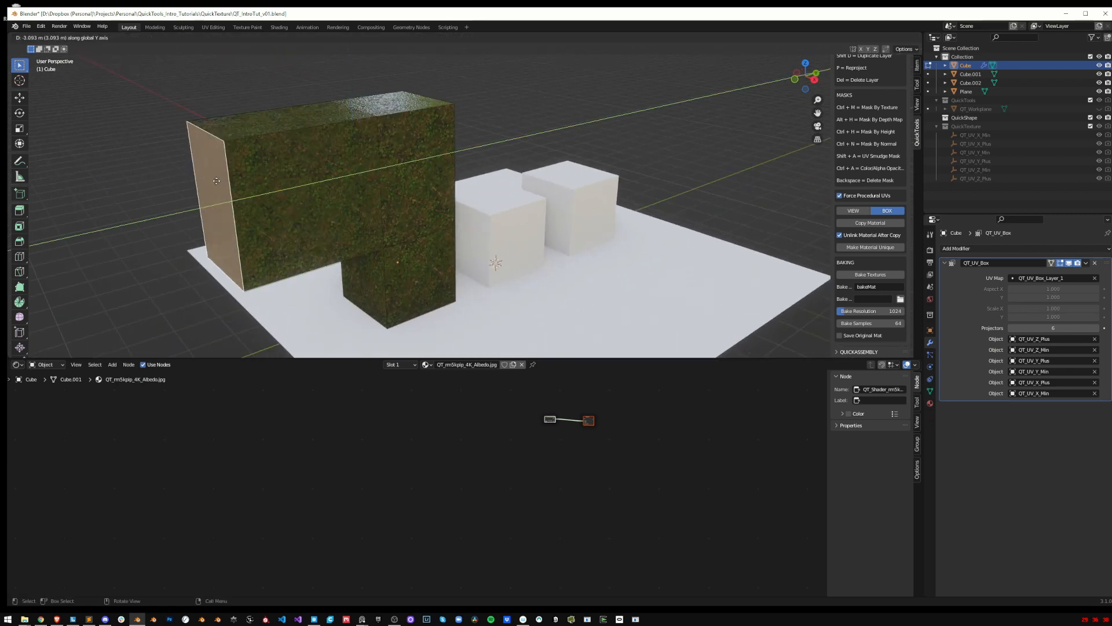
left_click(201, 183)
Bevel the long upper edge of the extruded arm with a width of about 1 m and return to Object Mode
left_click(306, 134)
key("2")
left_click(308, 130)
key("ctrl+b")
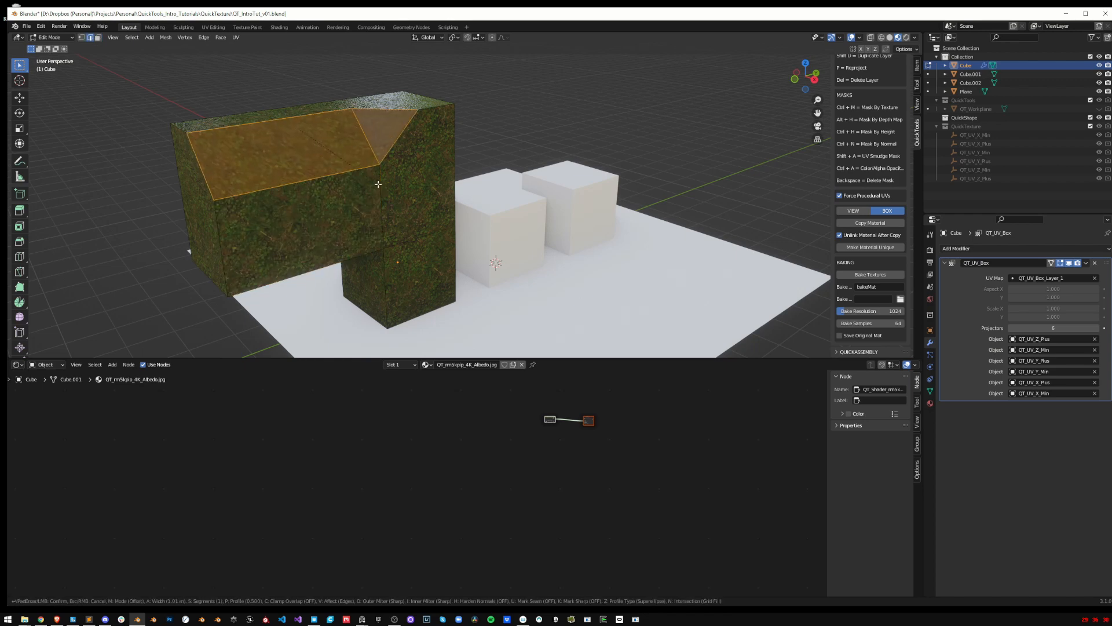
left_click(378, 183)
key("Tab")
Examine how the grass texture covers the extruded and bevelled faces of the reshaped cube
middle_click_drag(433, 158, 454, 170)
middle_click_drag(333, 234, 544, 166)
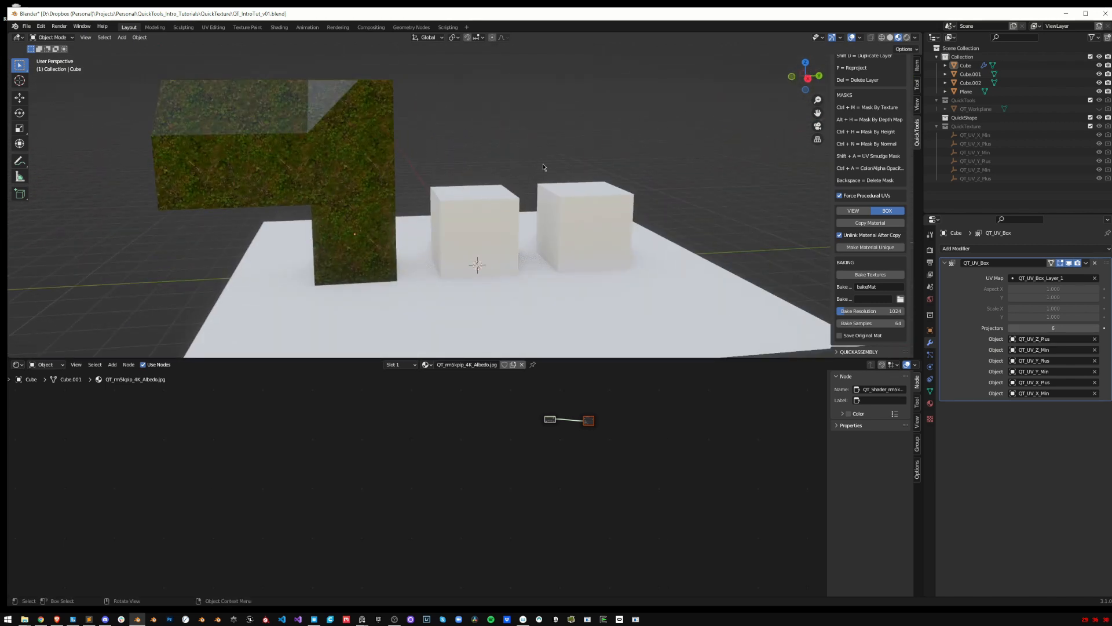
scroll(544, 166, "down", 2)
left_click_drag(650, 103, 136, 293)
middle_click_drag(135, 290, 240, 246)
left_click(228, 243)
scroll(249, 241, "up", 2)
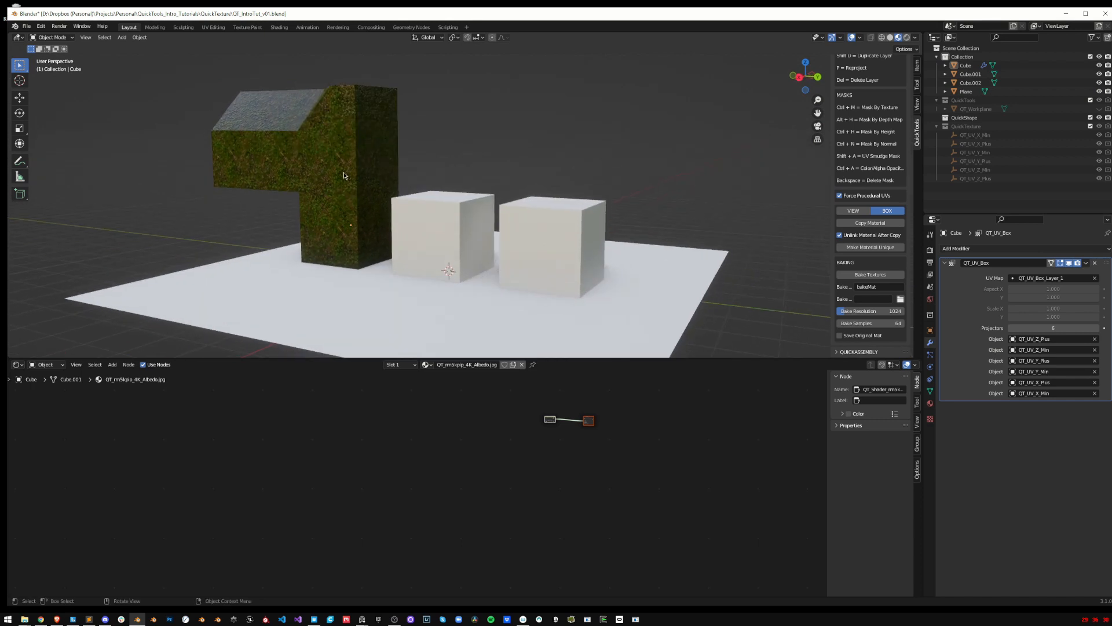
Apply Visual Geometry to Mesh on the reshaped grass object
left_click(343, 176)
middle_click_drag(349, 199, 435, 184)
key("g")
right_click(382, 221)
scroll(431, 168, "down", 1)
key("ctrl+a")
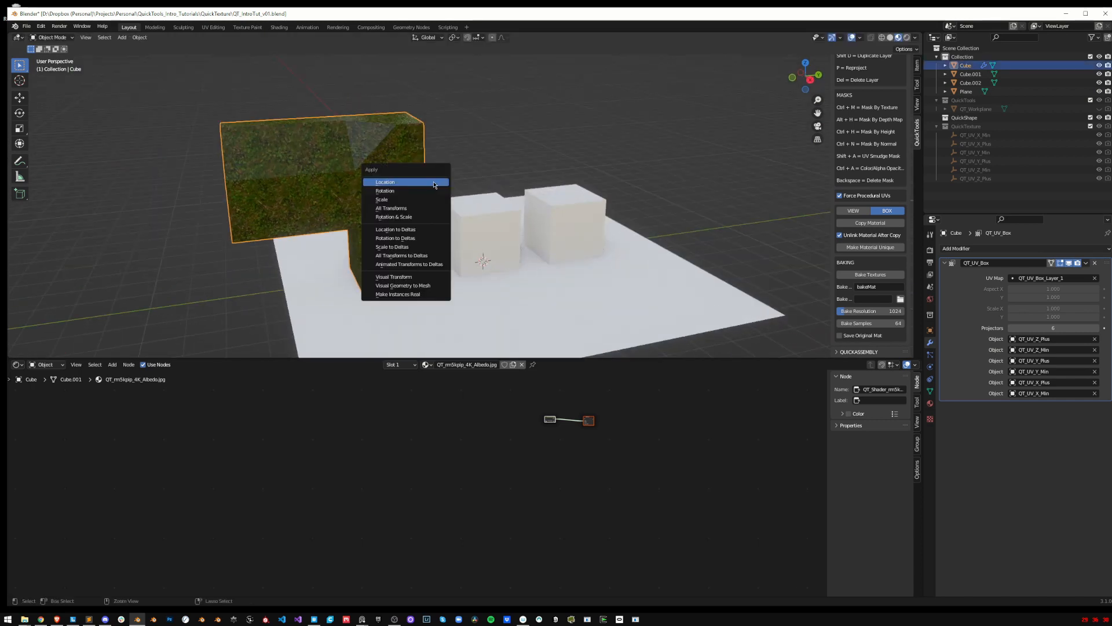
left_click(403, 285)
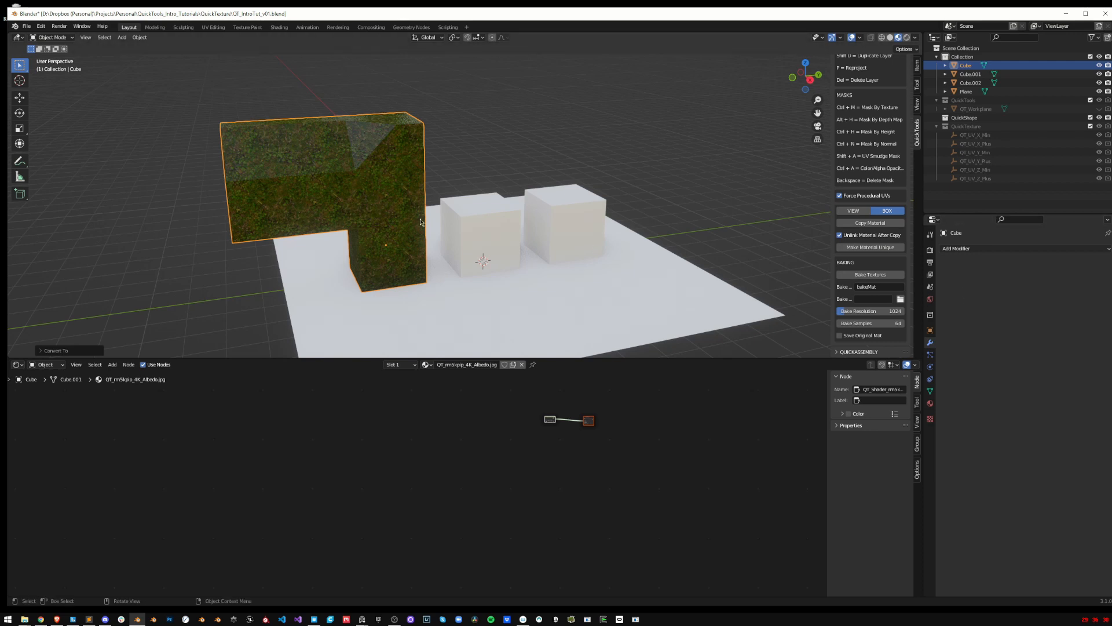
Try moving the converted grass object across the scene, and undo the move
key("g")
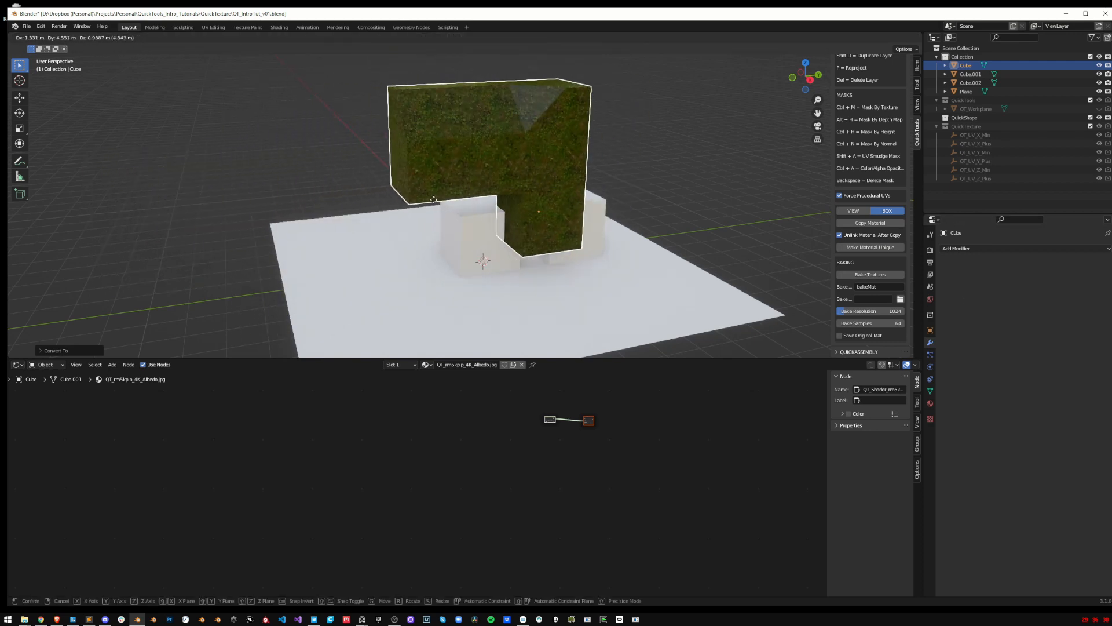
left_click(323, 201)
key("ctrl+z")
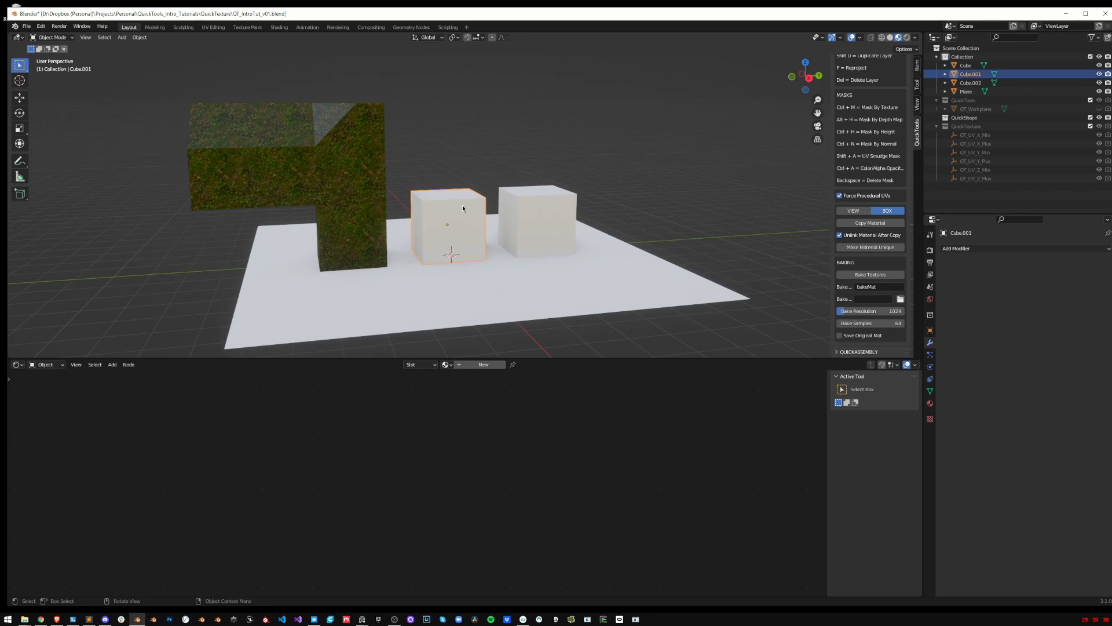
With Force Procedural UVs off, apply a QuickTexture material to the middle cube using the grass_wild set's 4K Albedo image
left_click(930, 391)
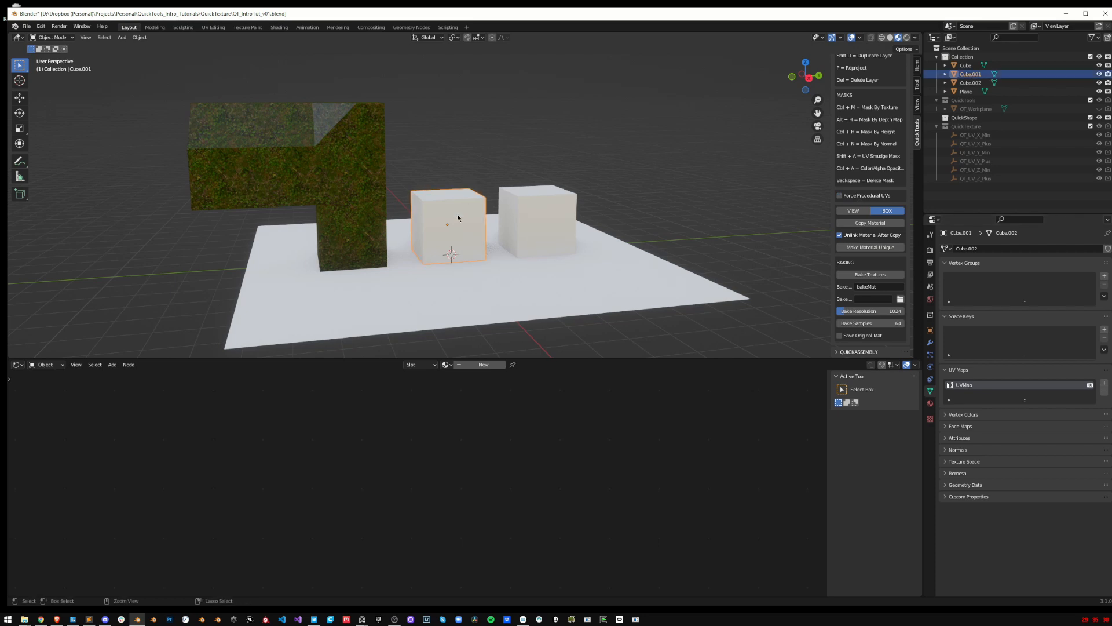
key("ctrl+t")
left_click(324, 348)
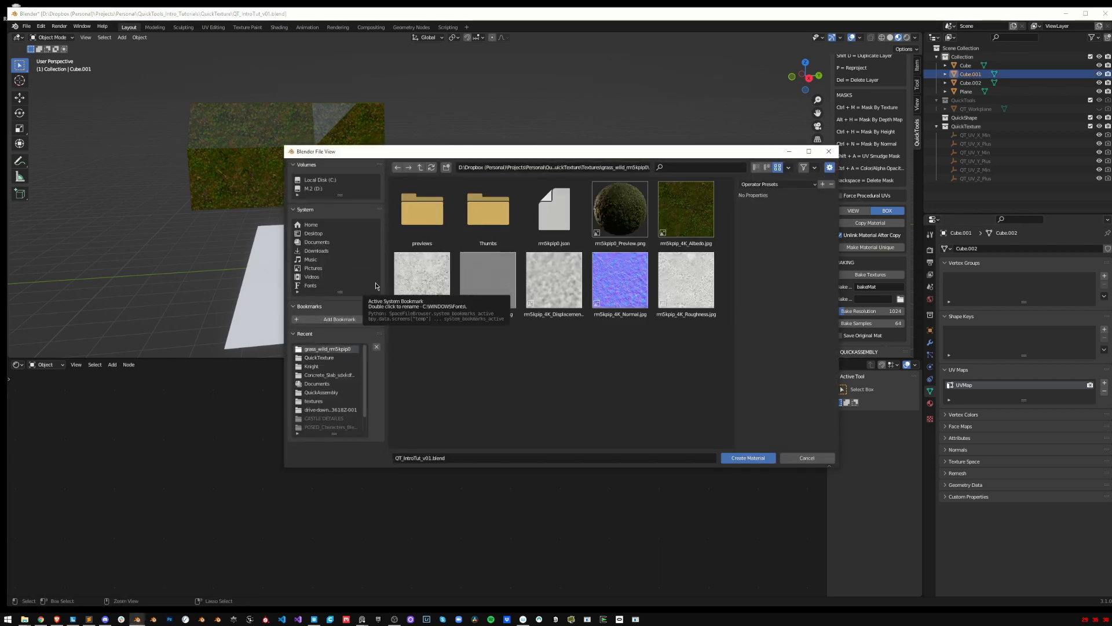
double_click(686, 208)
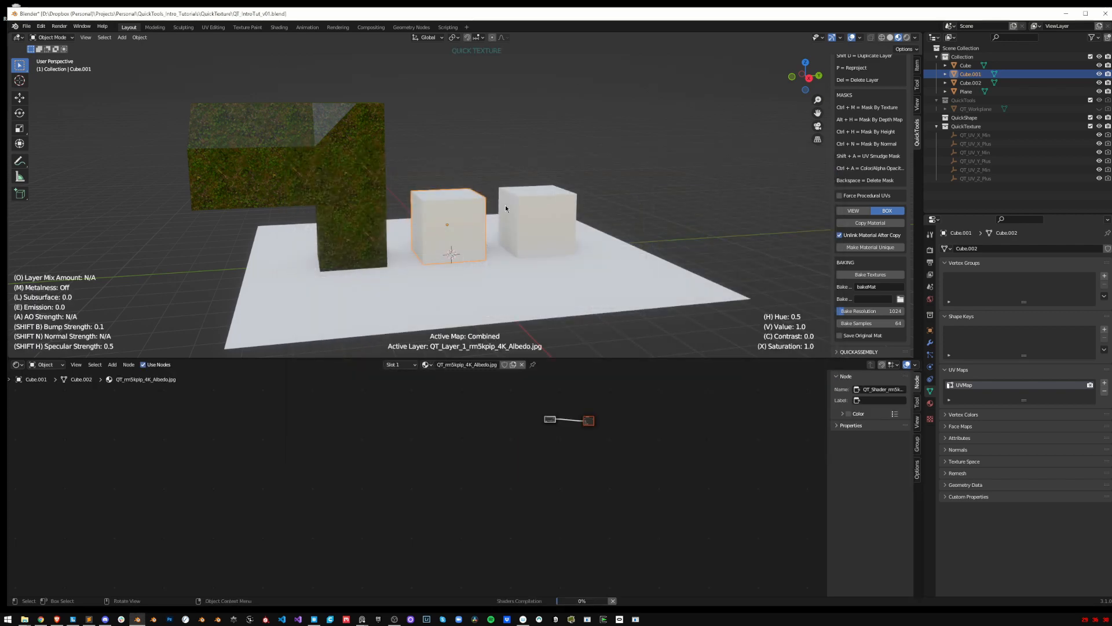
key("Return")
scroll(472, 226, "up", 4)
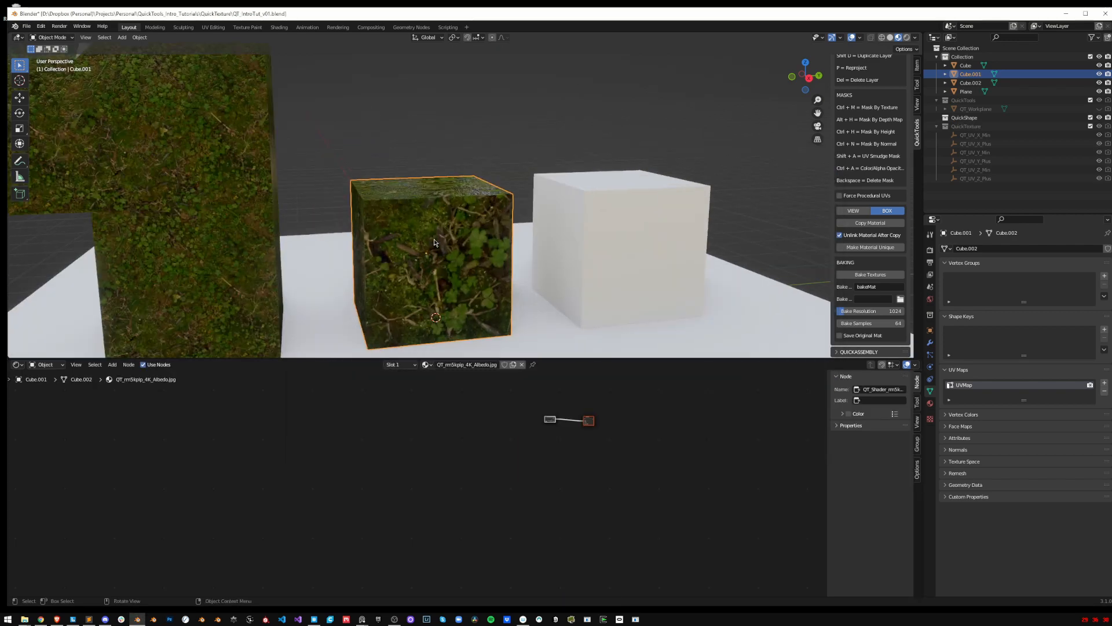
Try extruding the top face of the middle grass cube upward to check its UVs, and undo the extrusion
mouse_move(458, 229)
middle_mouse_down()
mouse_move(382, 272)
mouse_move(420, 241)
mouse_move(453, 236)
middle_mouse_up()
scroll(420, 241, "down", 2)
key("Tab")
key("alt+a")
left_click(471, 192)
key("e")
left_click(486, 69)
mouse_move(520, 139)
middle_mouse_down()
mouse_move(432, 174)
mouse_move(531, 152)
middle_mouse_up()
key("ctrl+z")
scroll(532, 153, "down", 3)
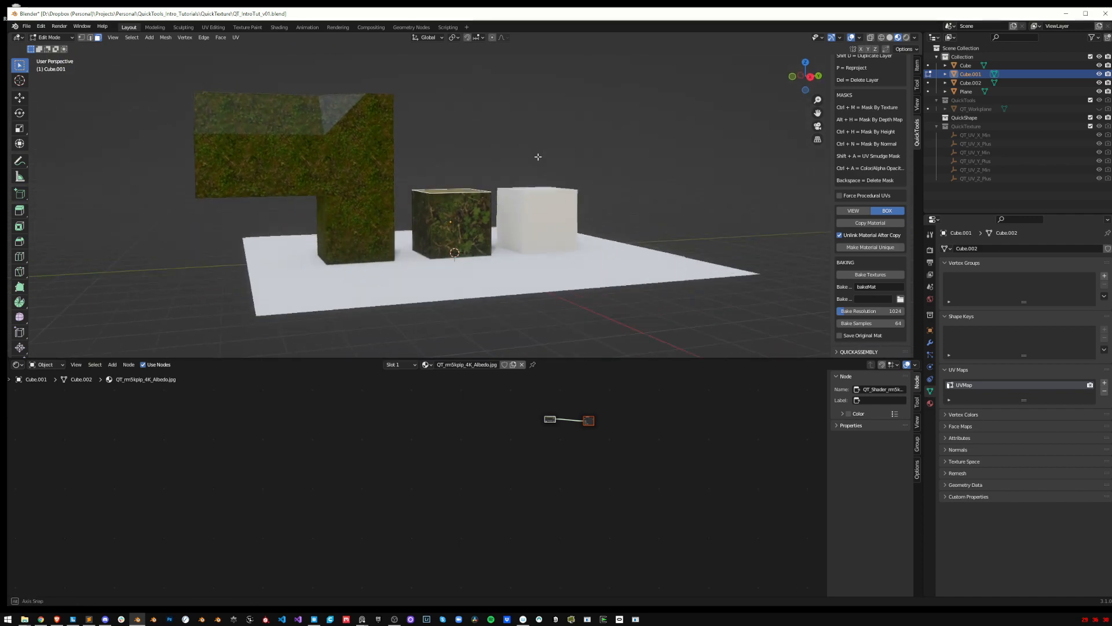
Apply a QuickTexture material with View projection to the rightmost cube from the right orthographic view, using bradpitt.jpg
scroll(526, 199, "up", 3)
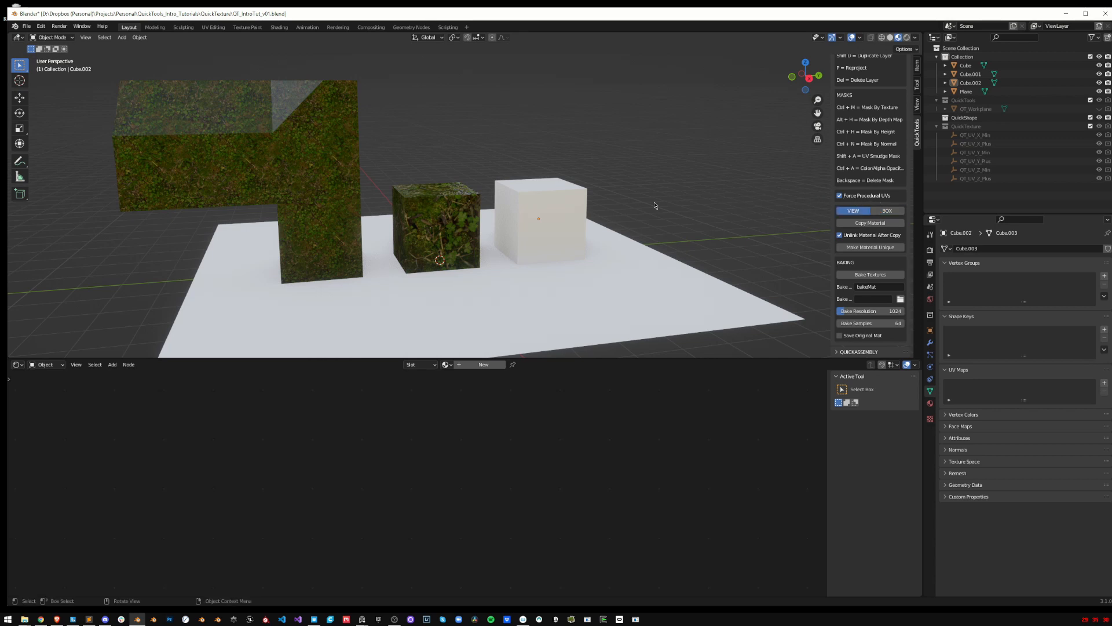
left_click(559, 219)
key("KP_3")
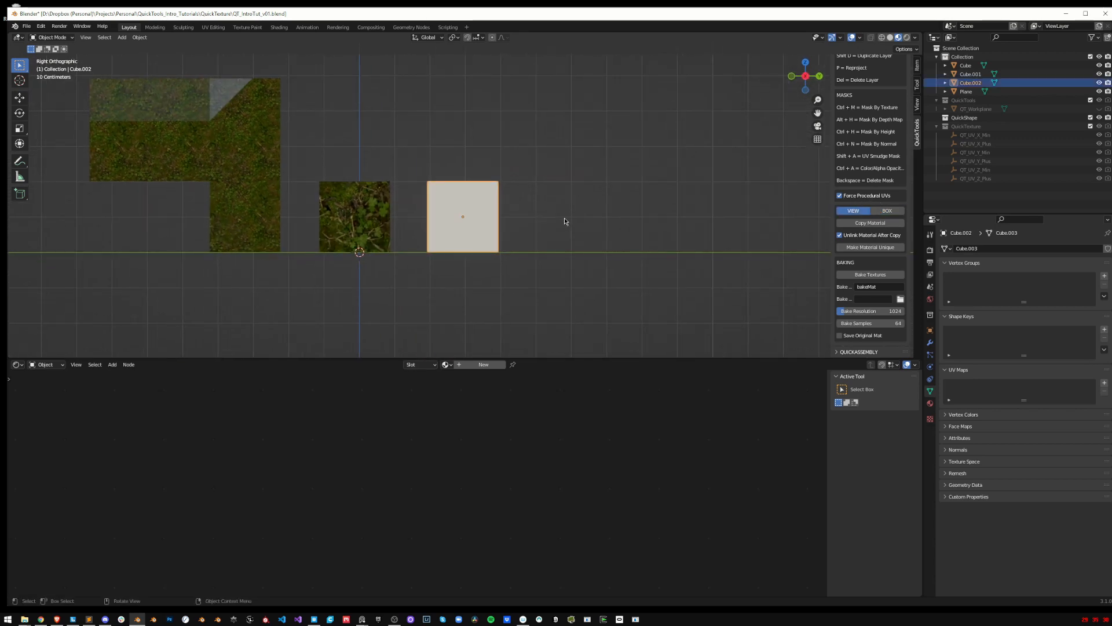
key("ctrl+t")
double_click(432, 221)
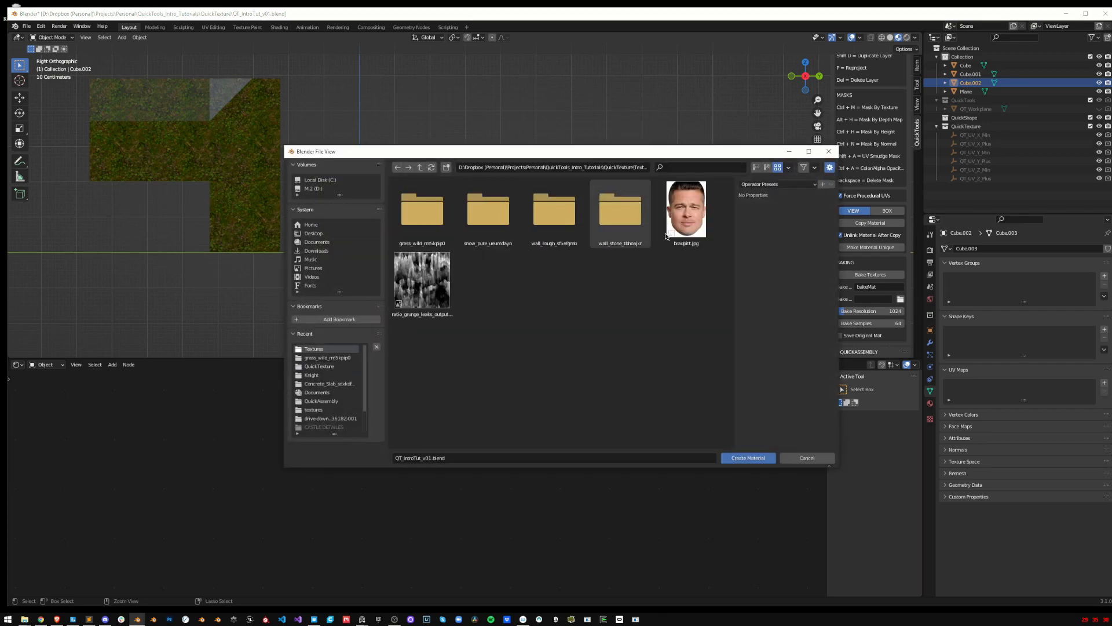
double_click(685, 211)
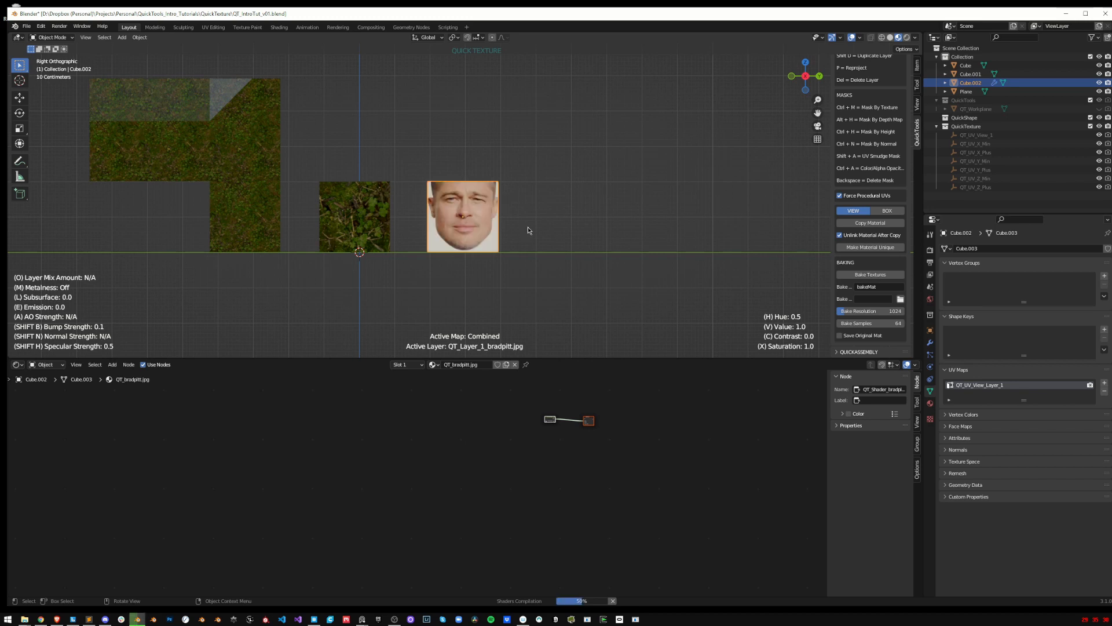
Scale down the projected face image on the rightmost cube and reposition it so one whole face shows
scroll(527, 227, "up", 2)
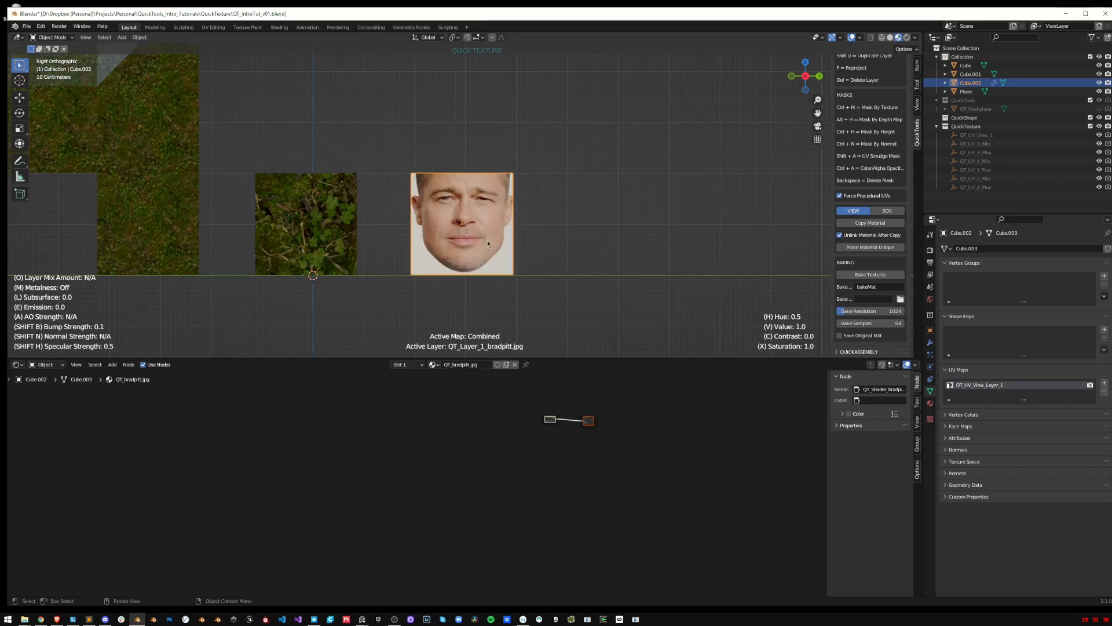
key("s")
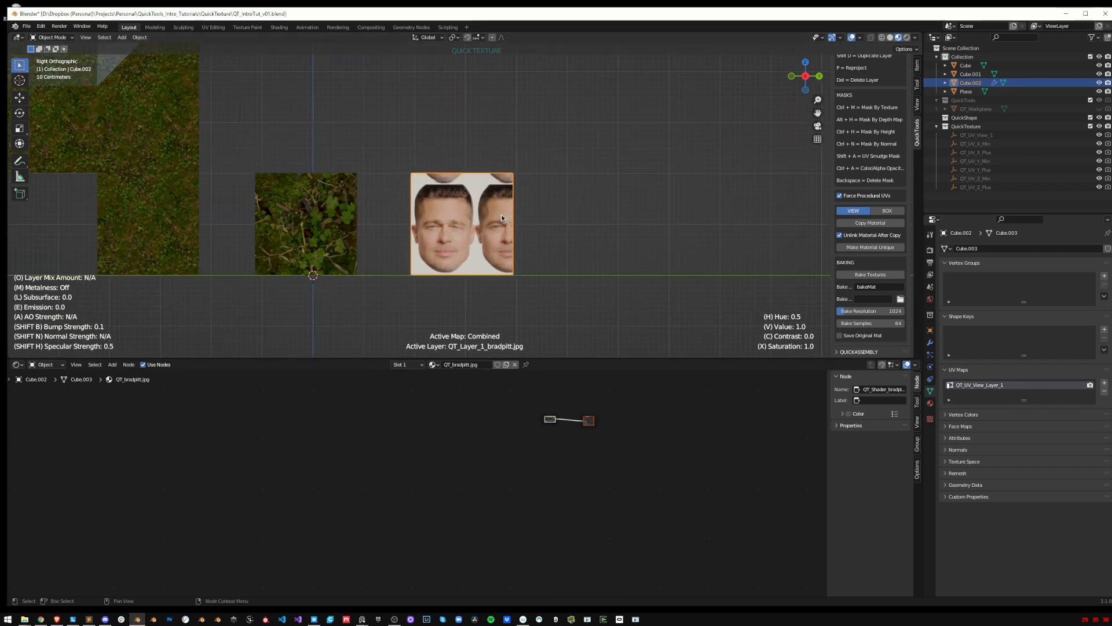
left_click(502, 214)
key("g")
left_click(529, 204)
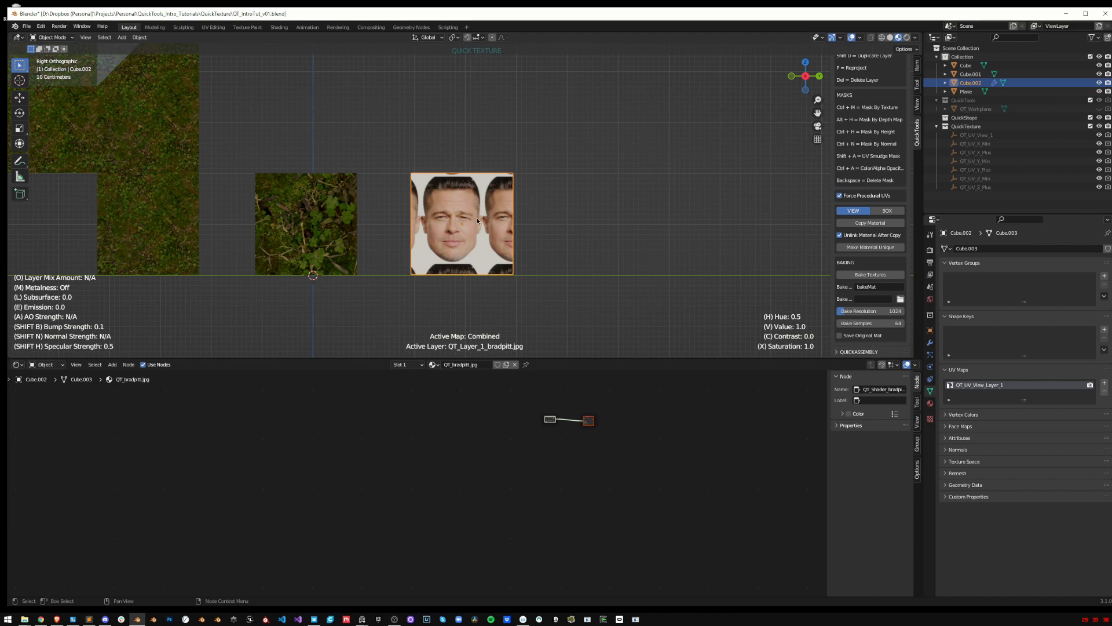
Review the View and Box projection options and compare the three textured cubes by selecting each in turn
middle_click_drag(492, 205, 383, 200)
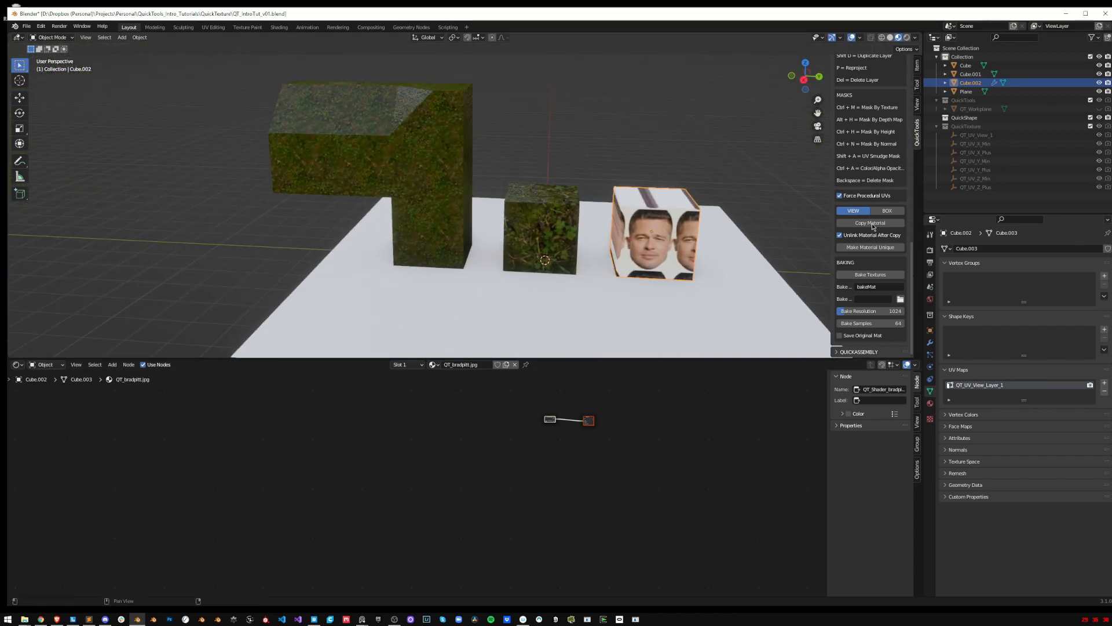
scroll(904, 209, "up", 10)
scroll(885, 193, "down", 10)
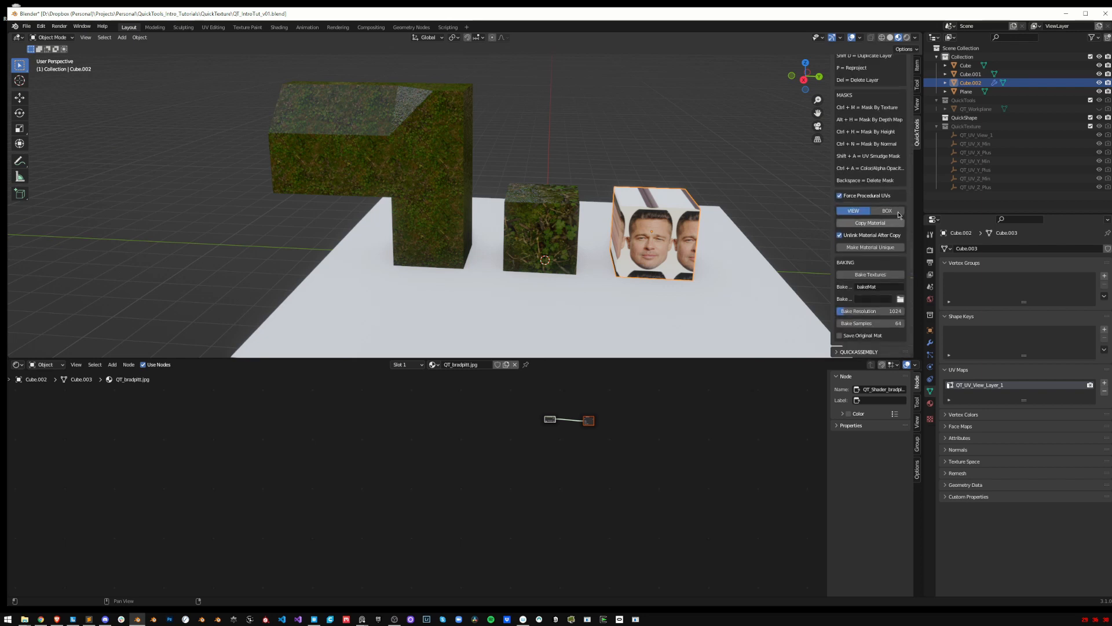
middle_click_drag(468, 186, 544, 195)
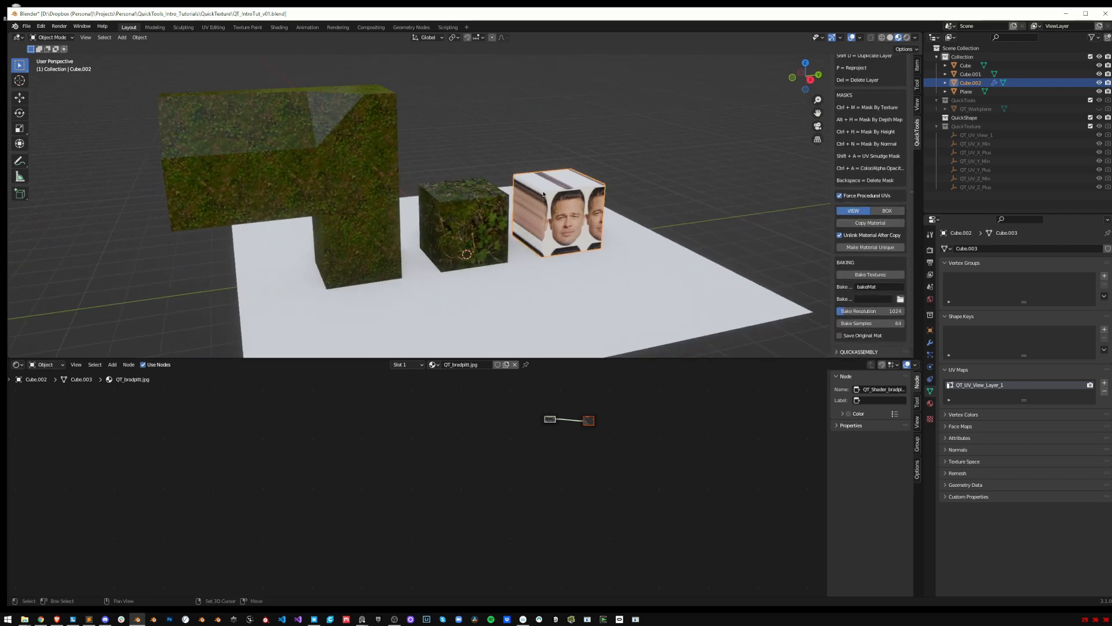
left_click(470, 200)
left_click(370, 206)
left_click(571, 203)
left_click(472, 209)
left_click(332, 210)
left_click(466, 190)
left_click(580, 181)
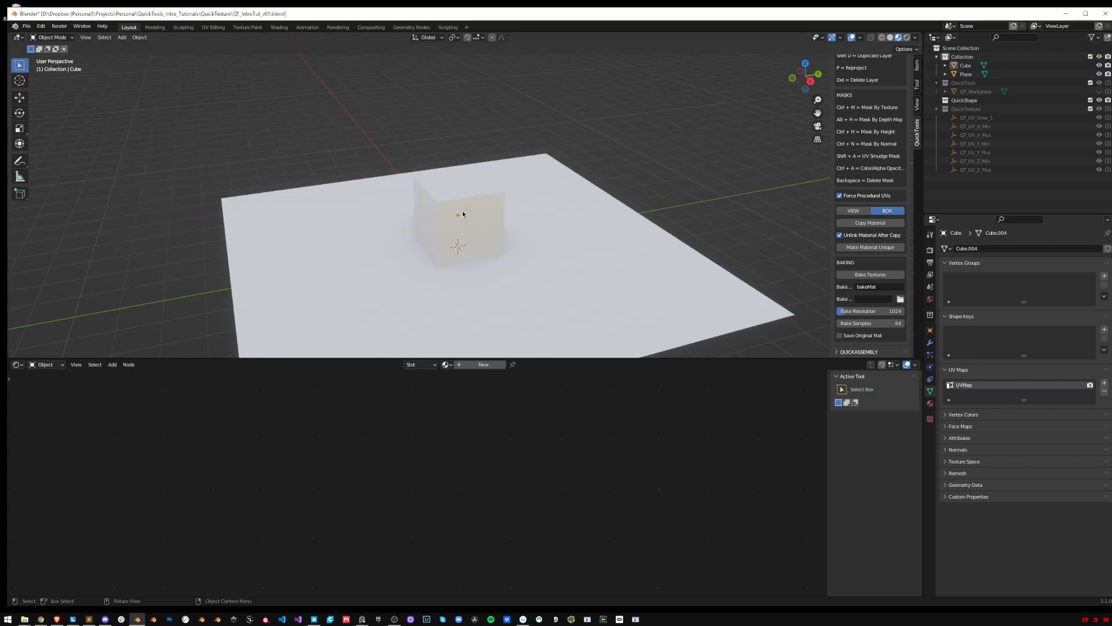
Apply a Box-projected QuickTexture material to the new cube using all the image maps in the wall_stone folder
left_click(463, 215)
key("ctrl+t")
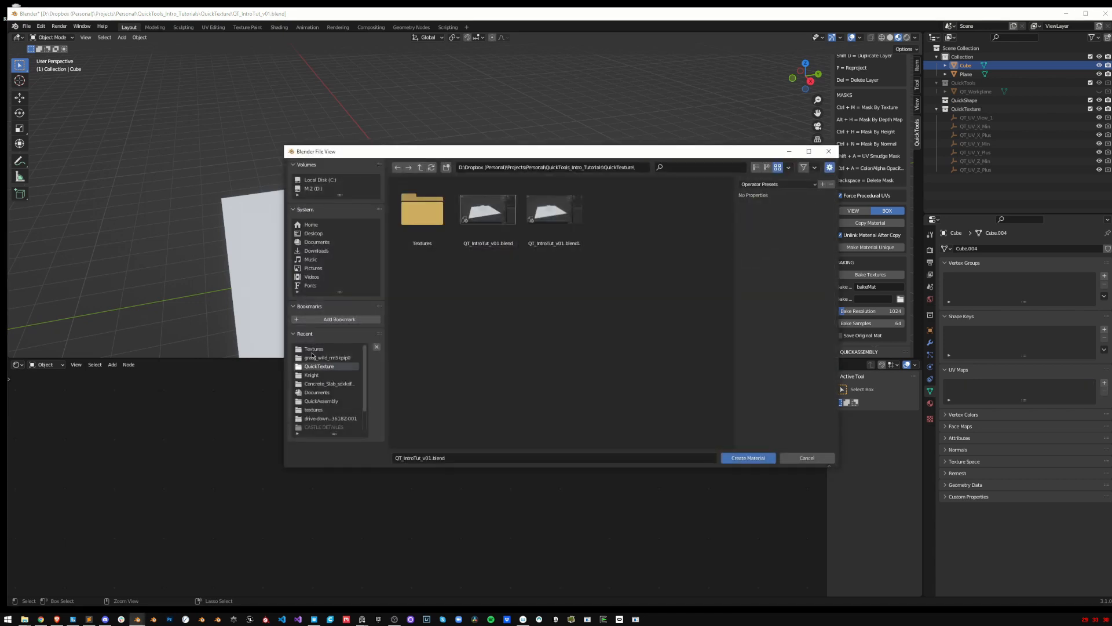
left_click(312, 351)
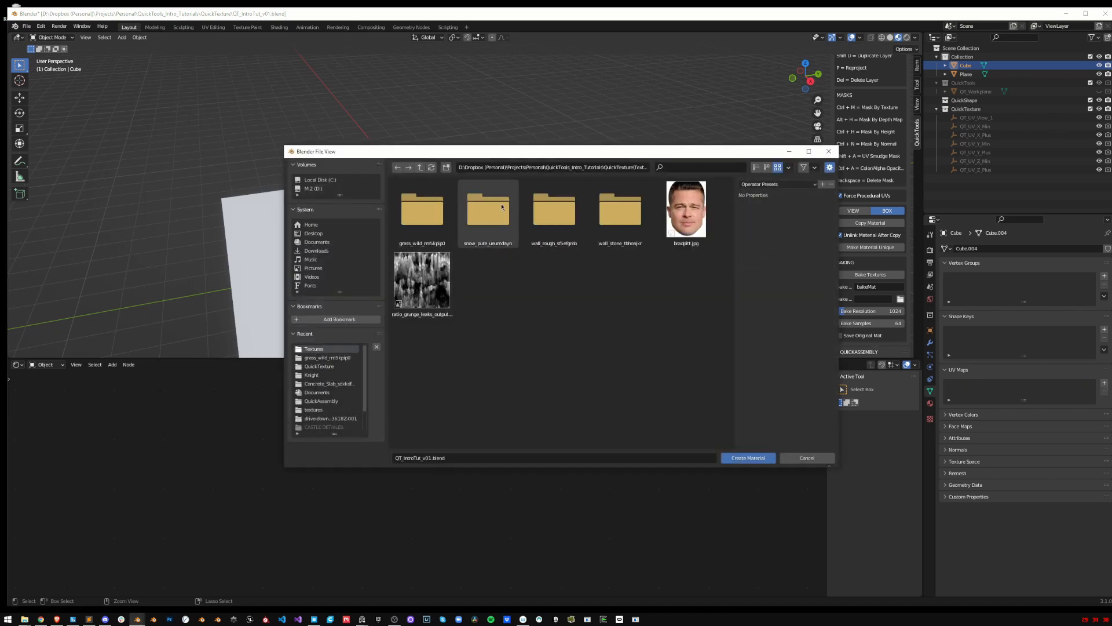
left_click_drag(505, 160, 420, 138)
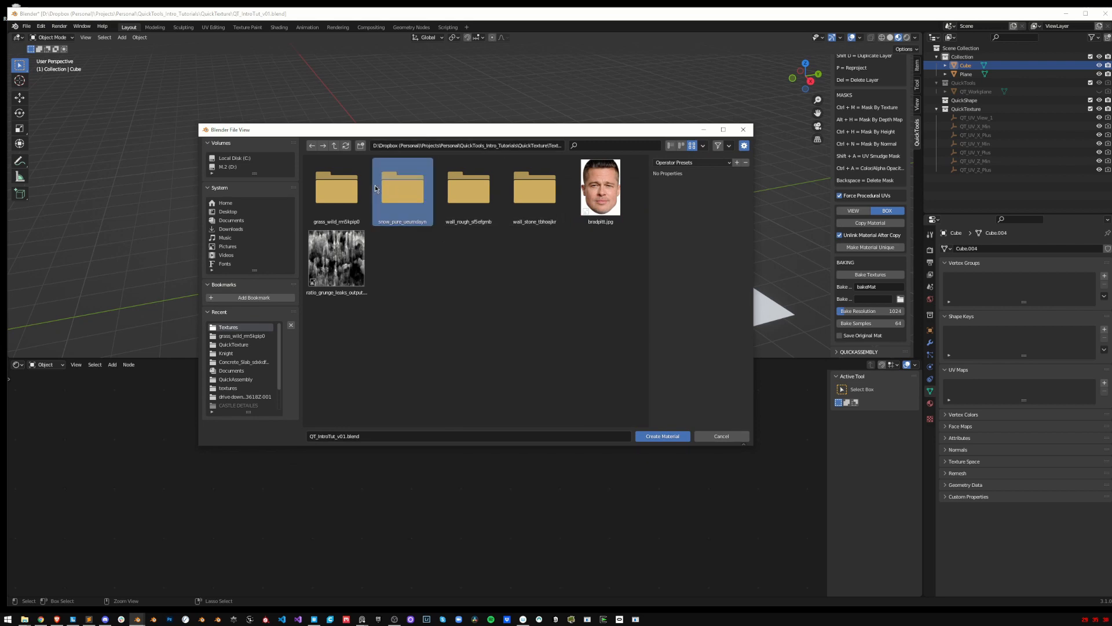
left_click(525, 191)
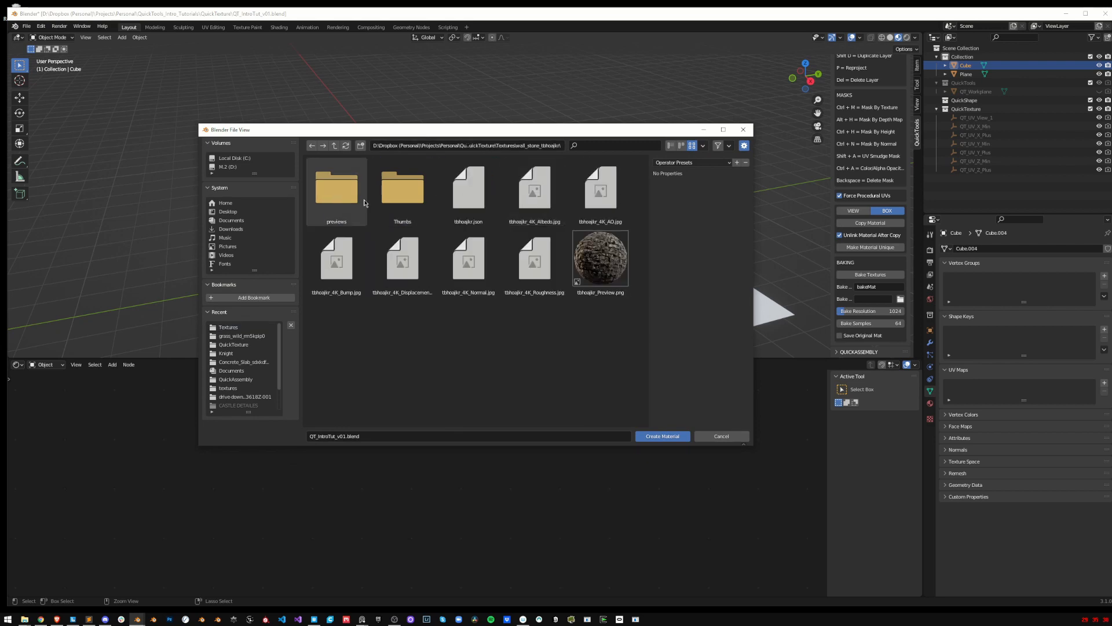
left_click(613, 248)
key("a")
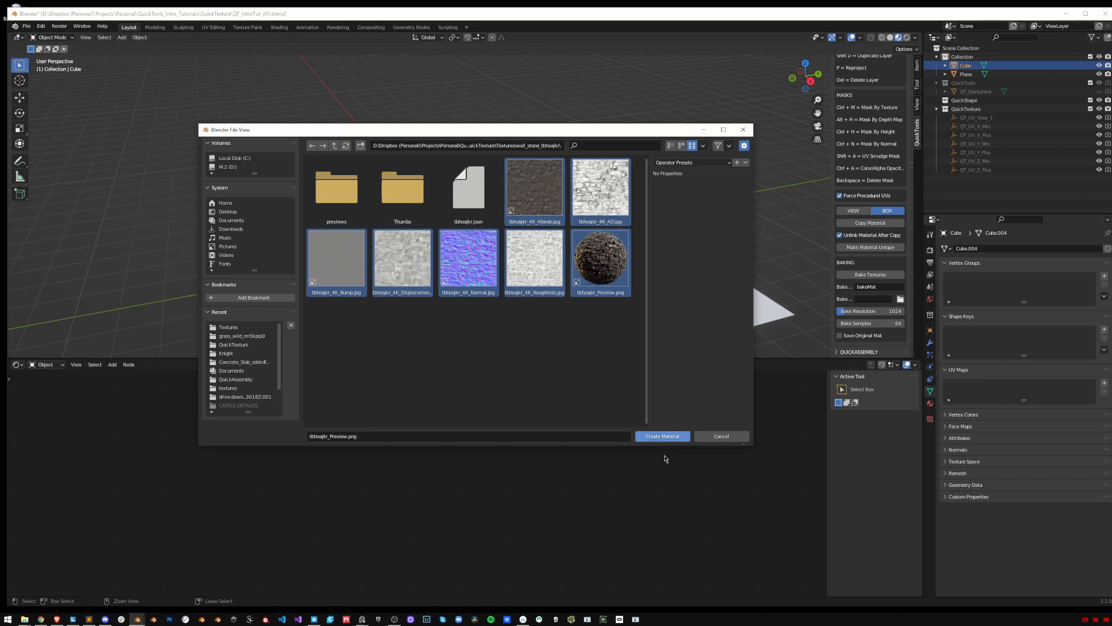
left_click(663, 436)
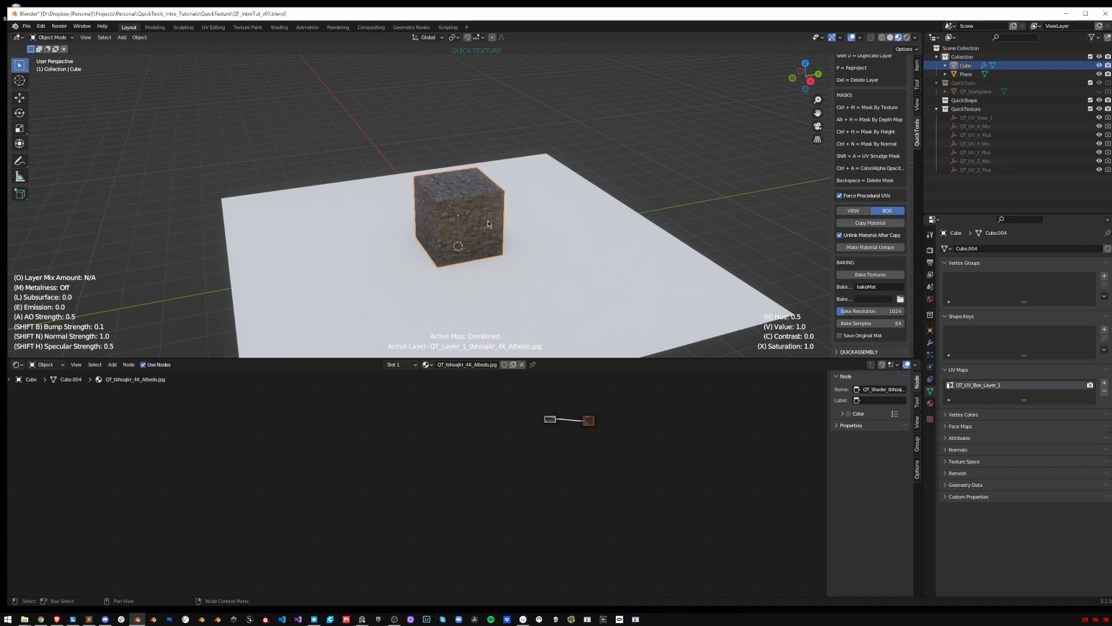
Inspect the stone texture on the cube from the right orthographic and perspective views, and exit QuickTexture
scroll(488, 224, "up", 5)
middle_click_drag(489, 223, 481, 156)
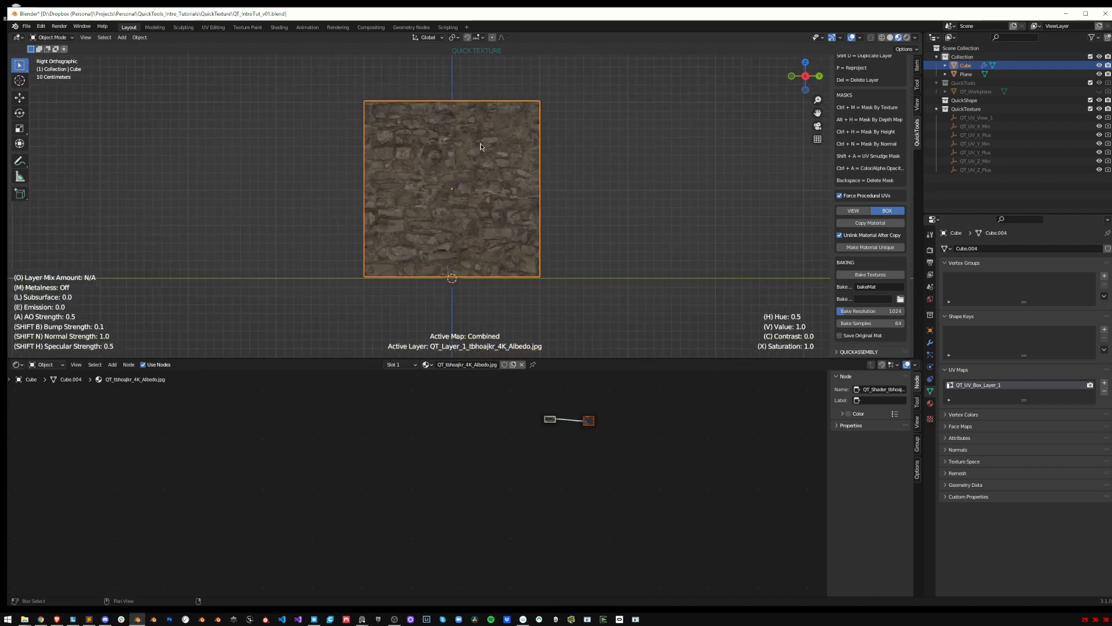
scroll(490, 150, "up", 3)
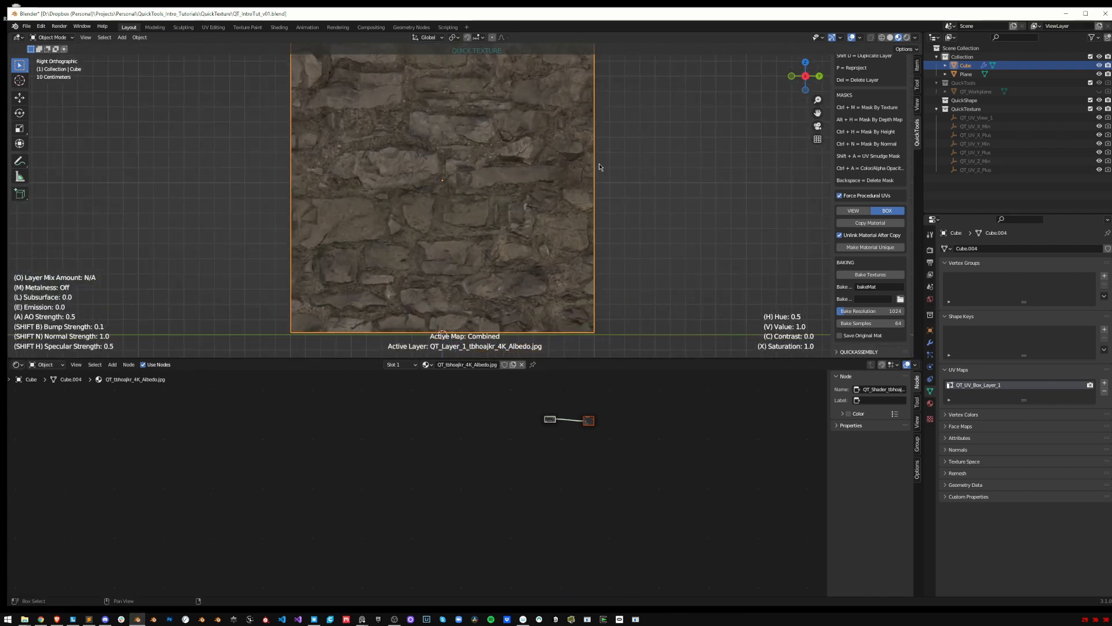
middle_click_drag(626, 182, 568, 206)
scroll(632, 184, "down", 2)
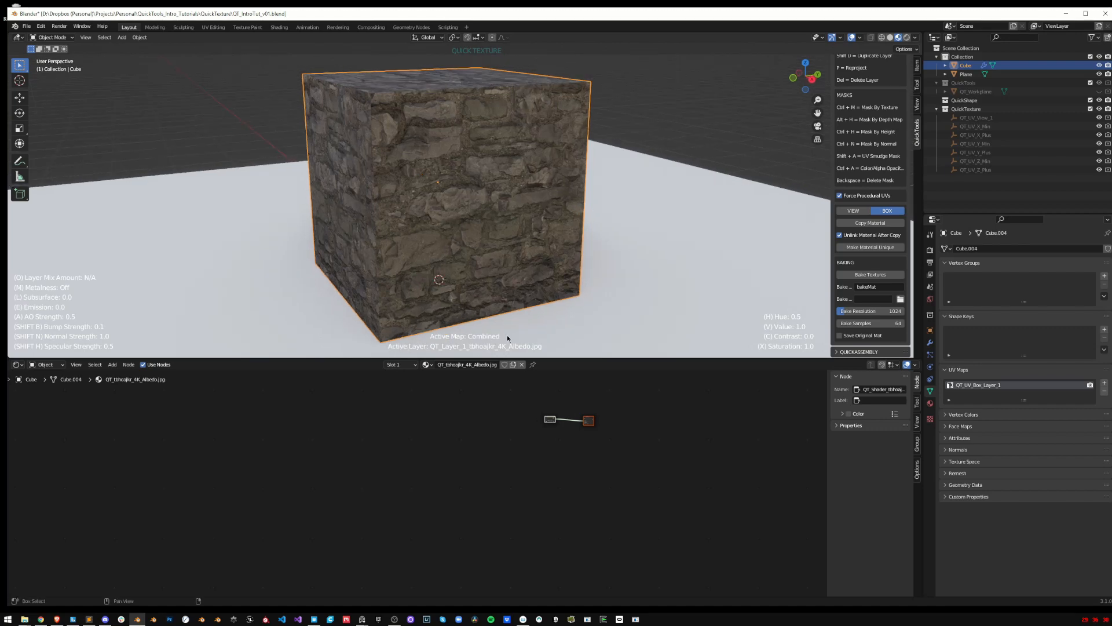
key("Escape")
Open the QT_Shader node group of the stone cube's material and examine its node network
key("Tab")
scroll(428, 489, "down", 3)
middle_click_drag(429, 490, 596, 456)
scroll(638, 460, "up", 7)
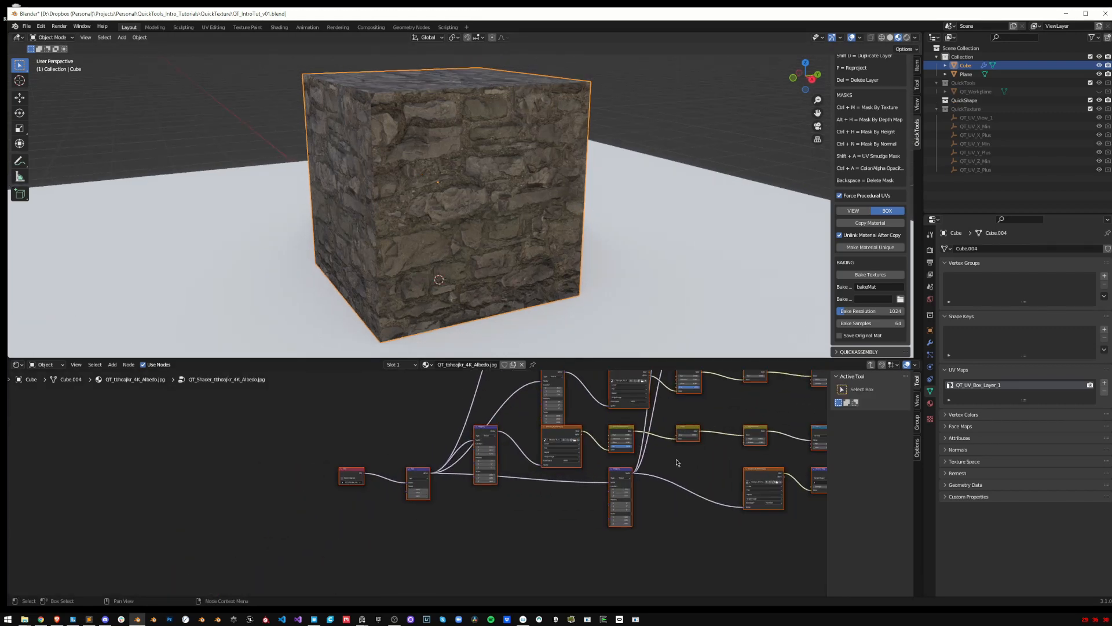
Examine the Normal and AO image texture nodes and their connections inside the stone material's shader group
middle_click_drag(747, 491, 419, 515)
scroll(420, 515, "up", 3)
left_click(436, 502)
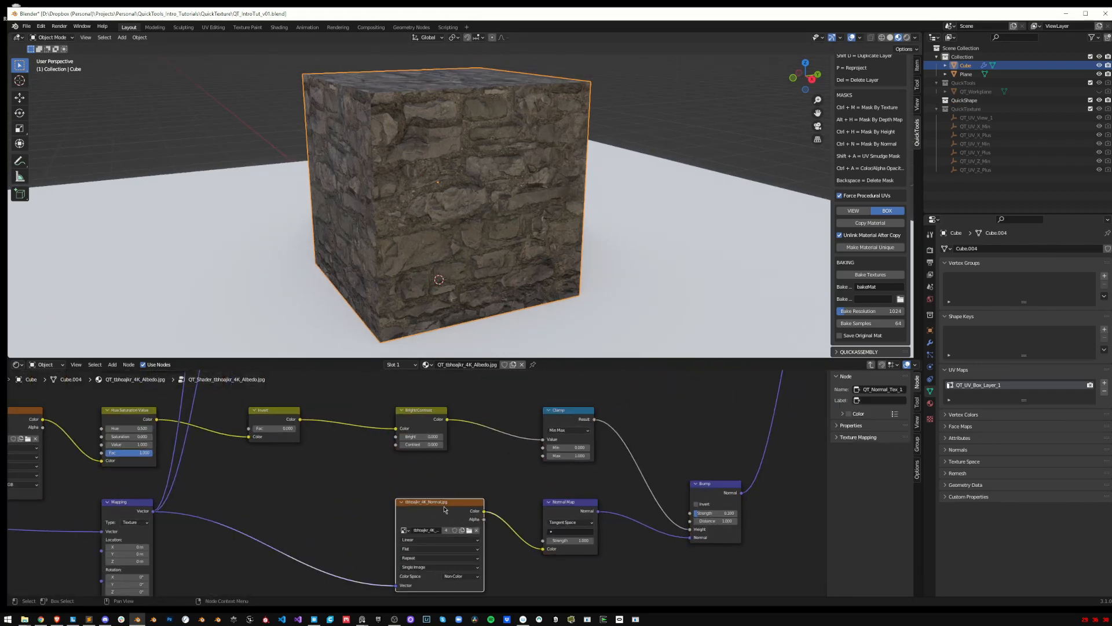
scroll(464, 481, "down", 3)
middle_click_drag(464, 481, 454, 551)
scroll(394, 486, "up", 7)
left_click(327, 481)
scroll(421, 483, "down", 8)
middle_click_drag(510, 484, 424, 548)
scroll(466, 516, "up", 2)
scroll(254, 457, "up", 6)
left_click(227, 426)
middle_click_drag(245, 421, 312, 417)
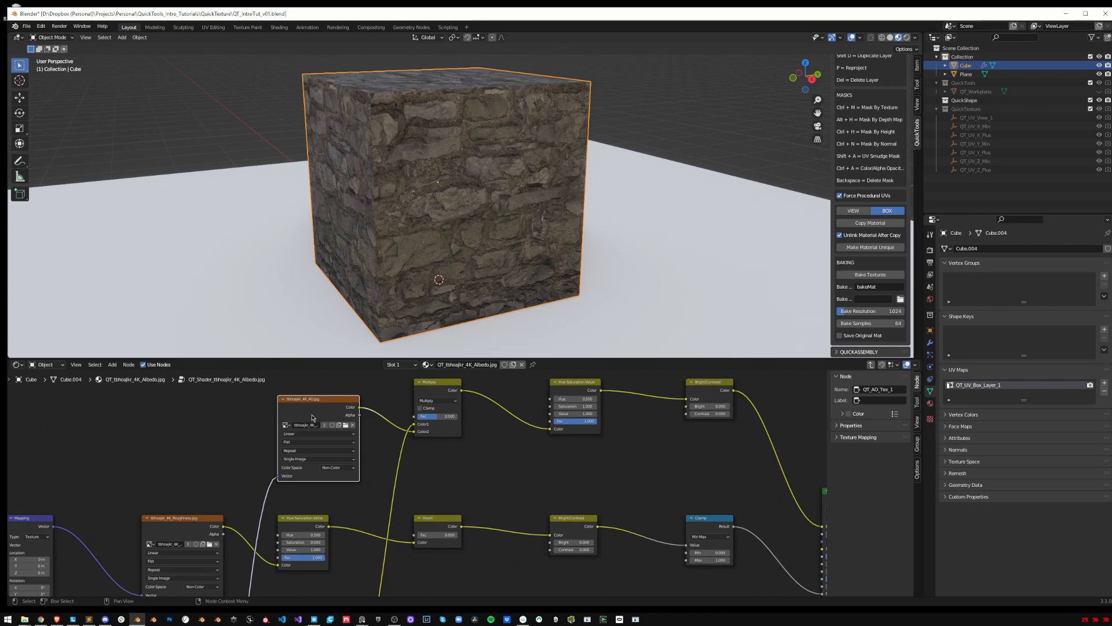
Examine the Roughness texture's chain of hue/saturation, invert, contrast and clamp nodes, and leave the node group
left_click(205, 526)
scroll(499, 493, "down", 8)
middle_click_drag(501, 493, 507, 434)
scroll(413, 553, "up", 4)
mouse_move(412, 554)
middle_mouse_down()
mouse_move(426, 486)
mouse_move(400, 542)
middle_mouse_up()
scroll(400, 542, "down", 2)
scroll(363, 448, "up", 3)
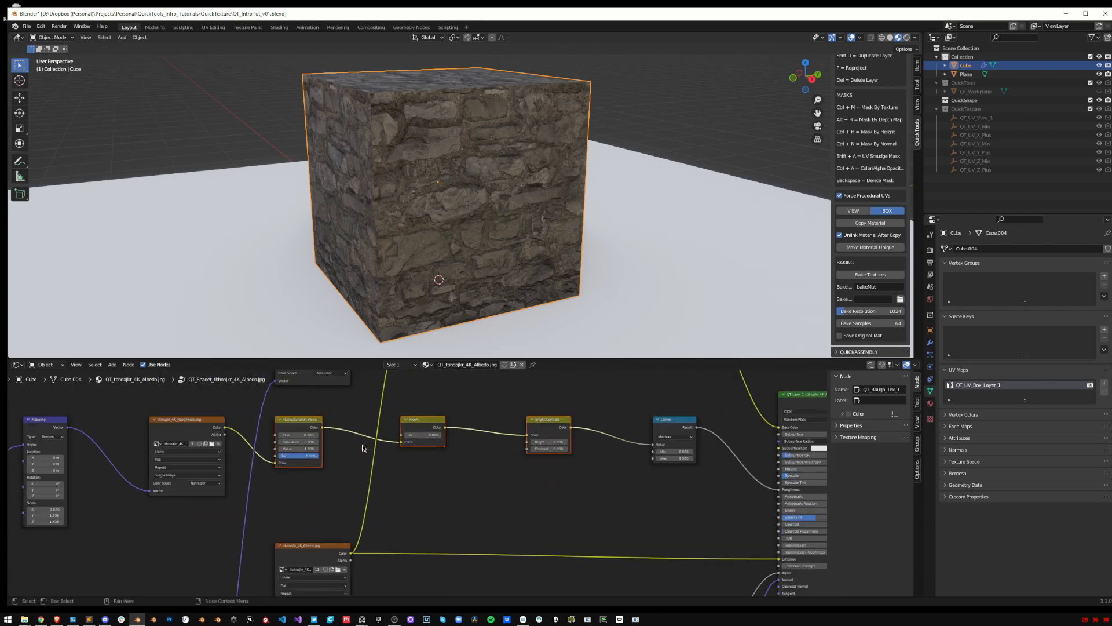
middle_click_drag(396, 421, 359, 422)
scroll(501, 449, "down", 5)
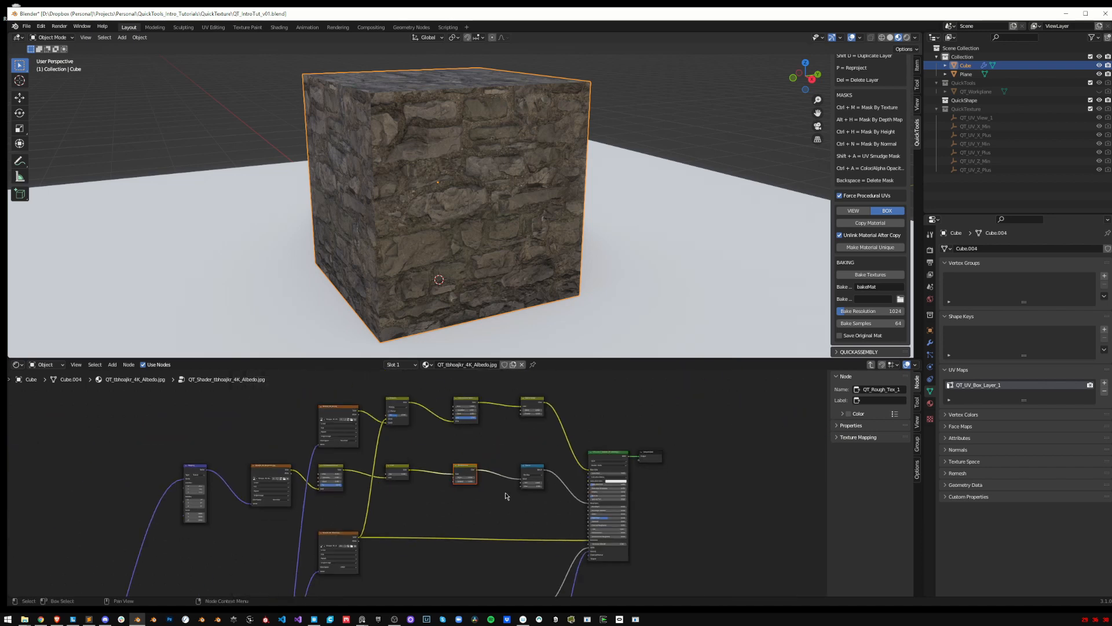
key("Tab")
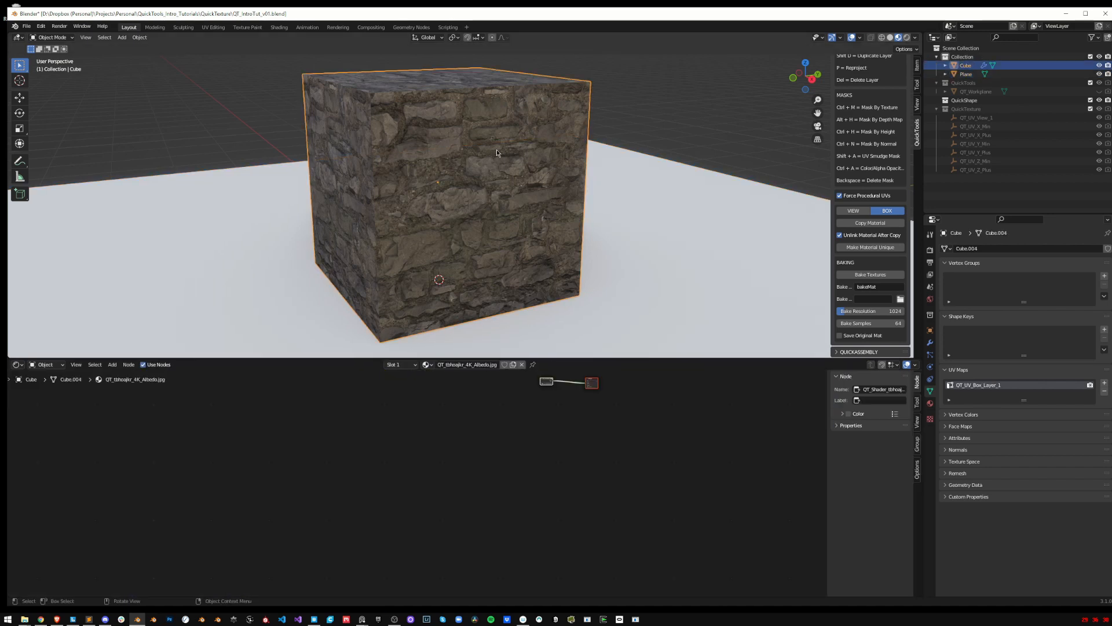
Rescale the stone texture on the cube in QuickTexture and exit the tool
scroll(508, 171, "down", 2)
key("ctrl+t")
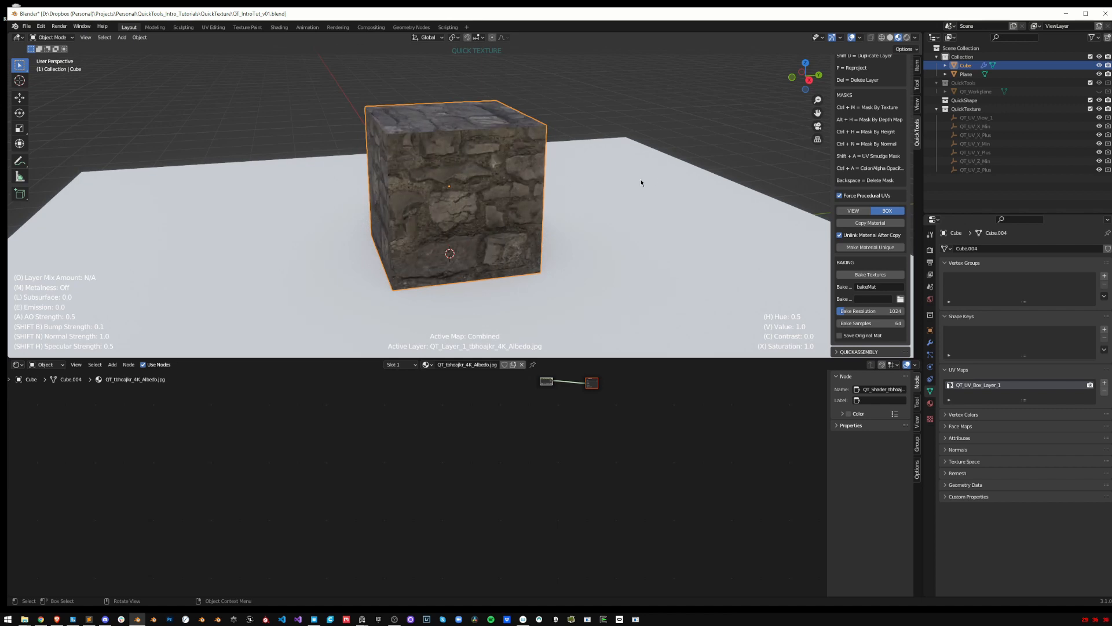
key("s")
mouse_move(522, 183)
middle_mouse_down()
mouse_move(573, 178)
mouse_move(509, 197)
middle_mouse_up()
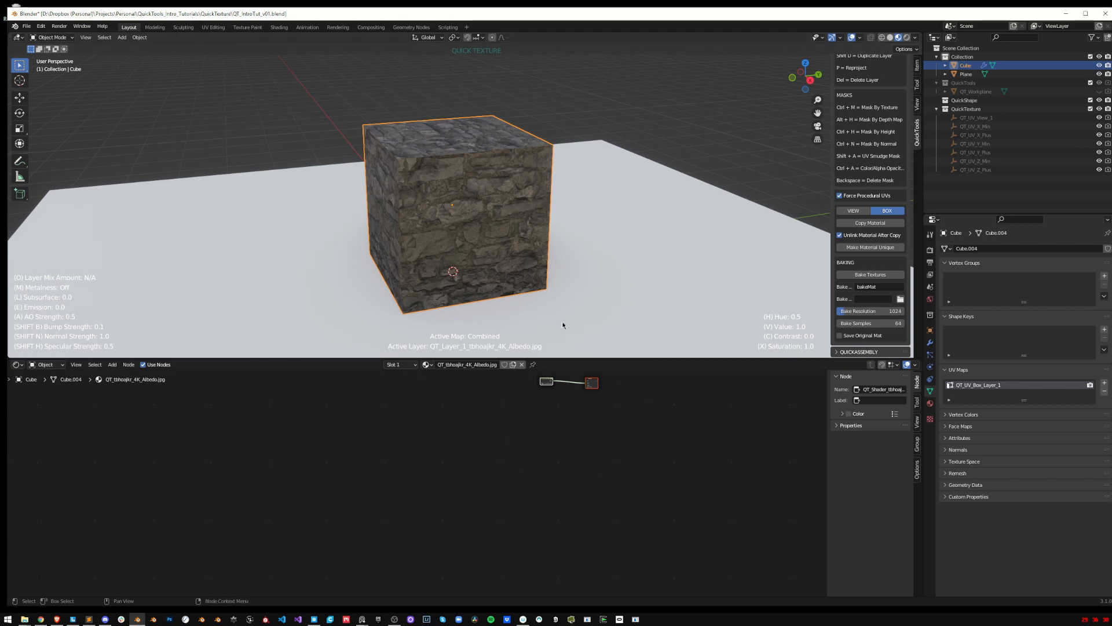
key("Escape")
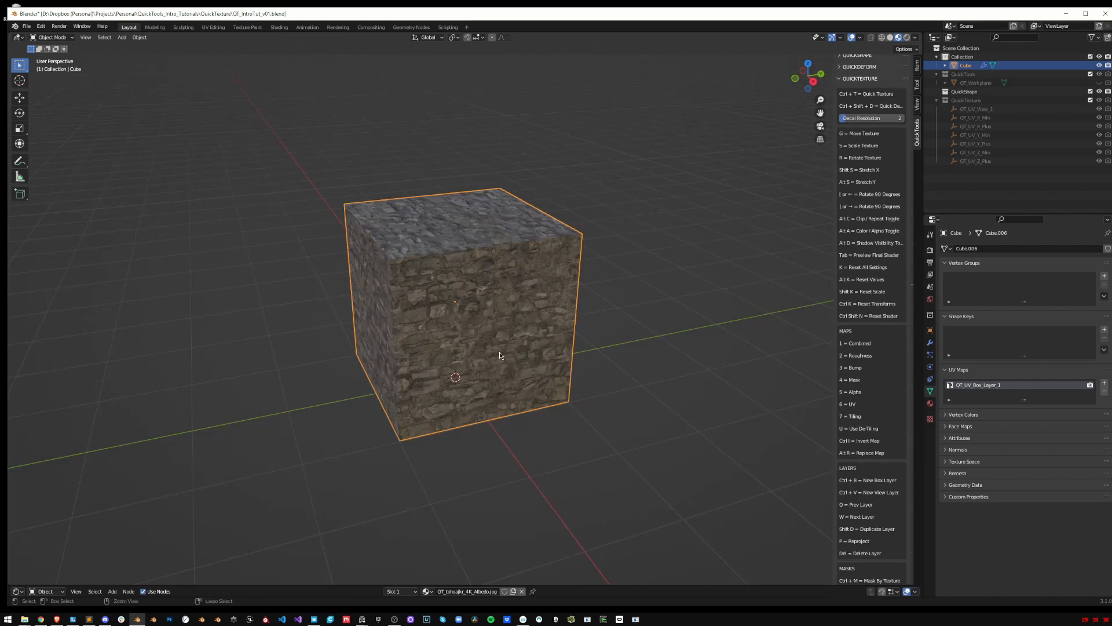
Replace the cube's QuickTexture maps with all the image maps in the wall_rough folder
key("ctrl+t")
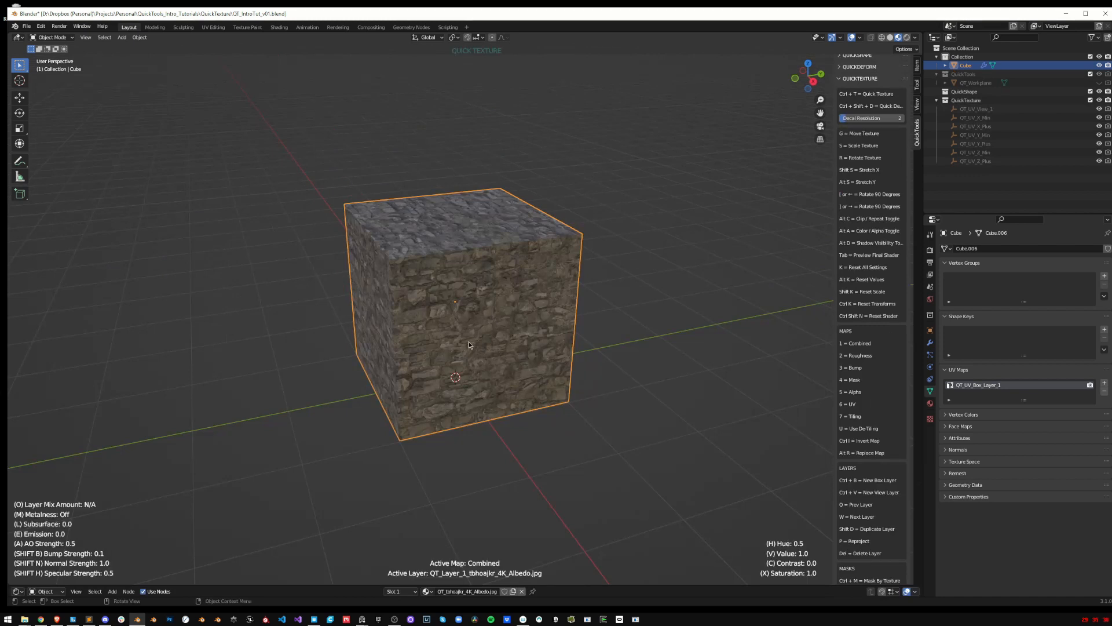
key("alt+r")
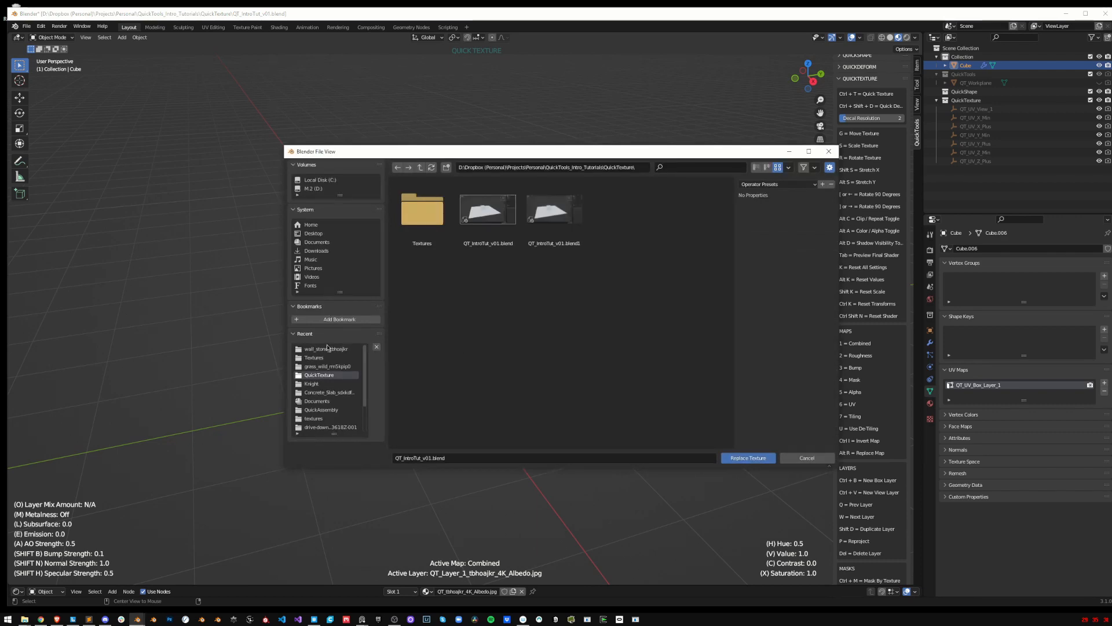
left_click(327, 348)
left_click(423, 169)
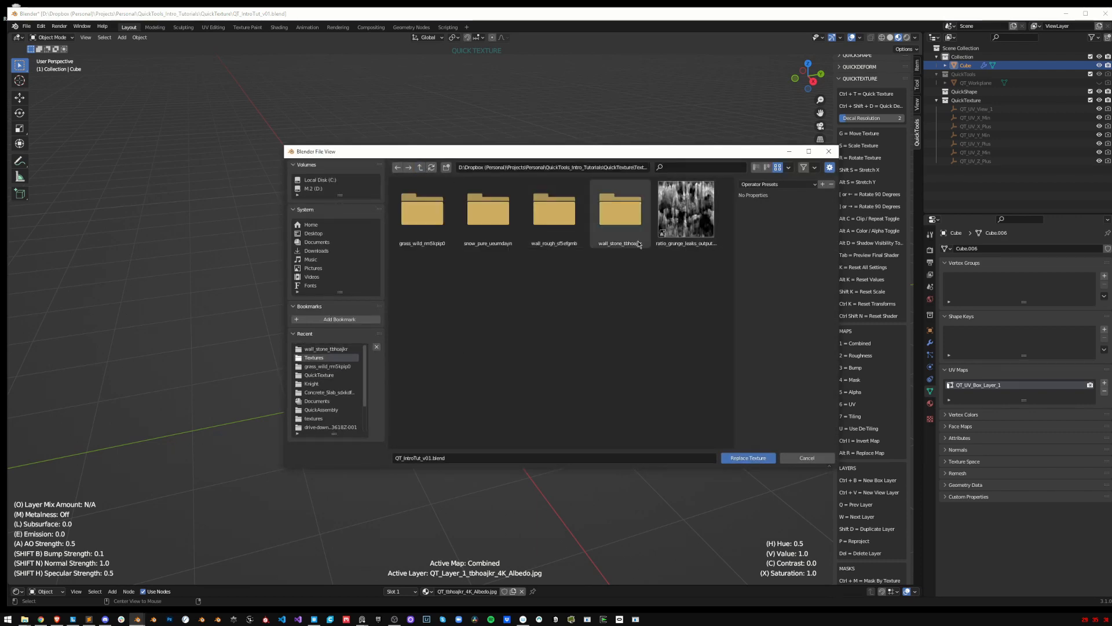
double_click(574, 221)
left_click(636, 234)
left_click(700, 280, "shift")
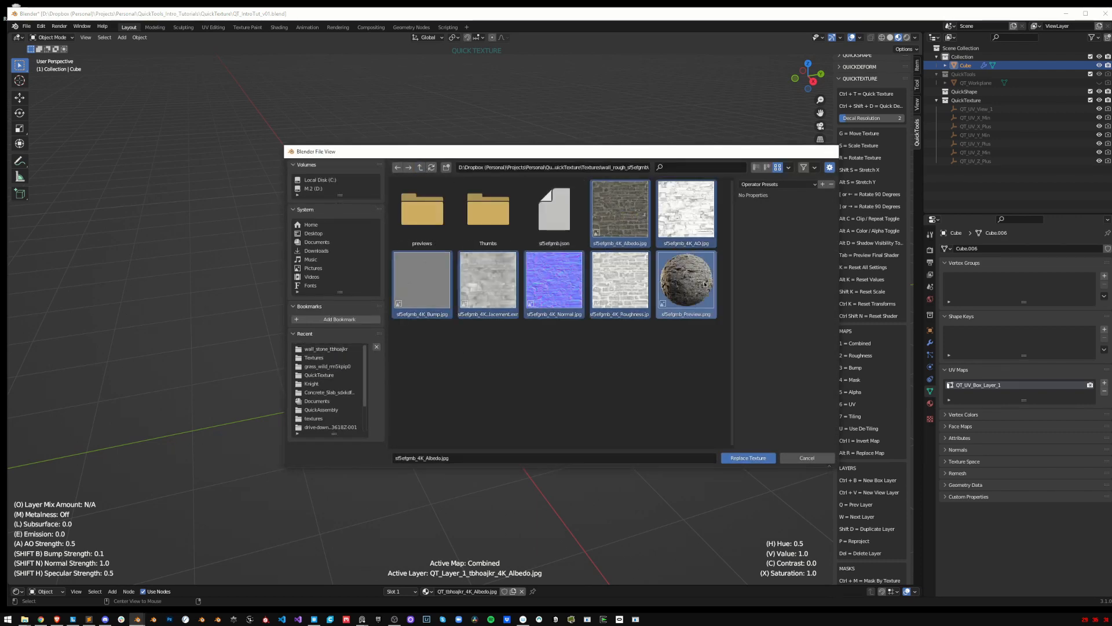
key("Return")
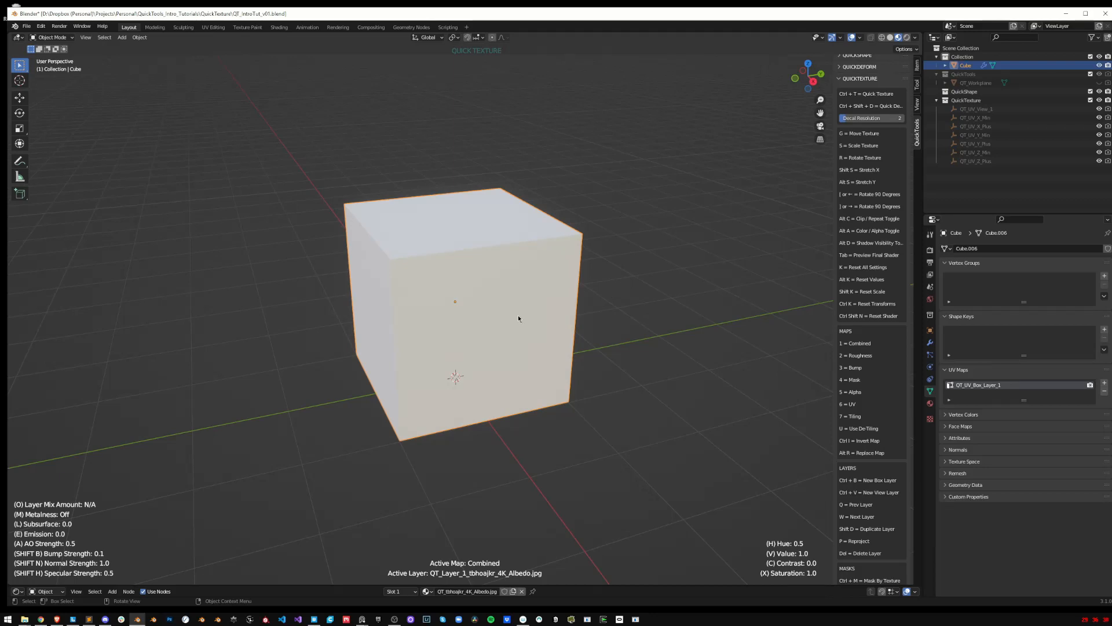
Inspect the replaced texture around the cube, switch to the Bump map and back to Combined, and exit QuickTexture
middle_click_drag(516, 315, 565, 221)
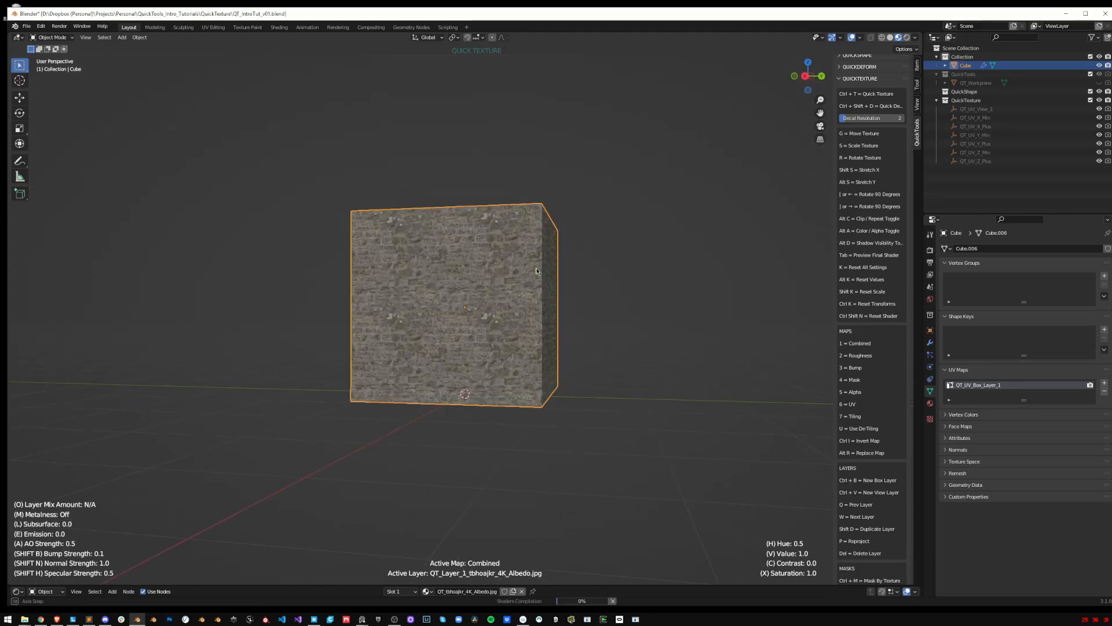
middle_click_drag(537, 271, 556, 301)
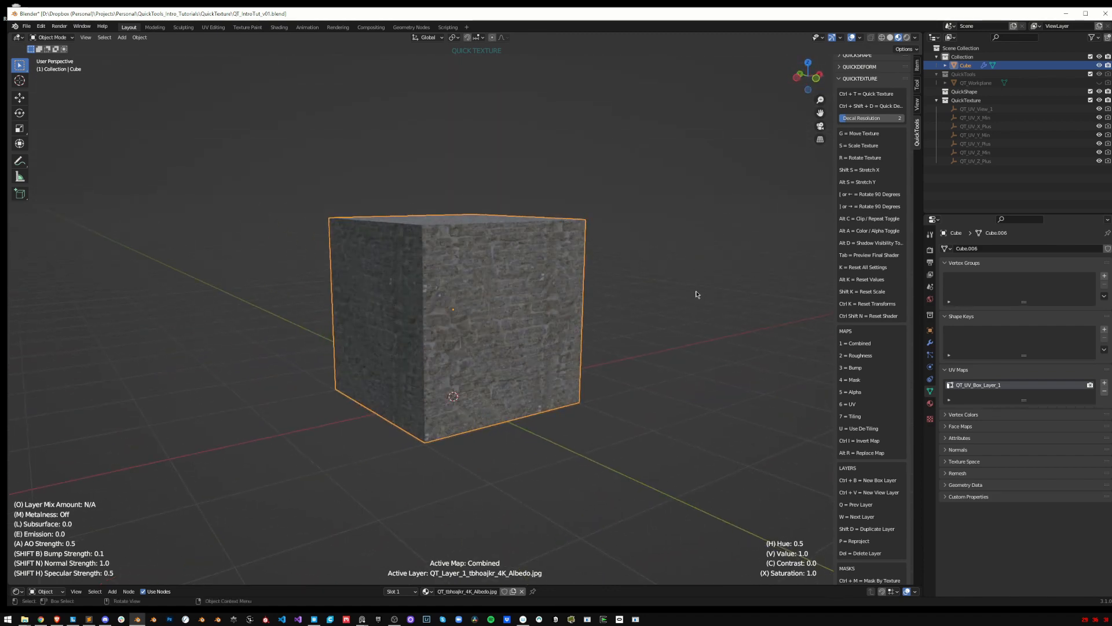
key("3")
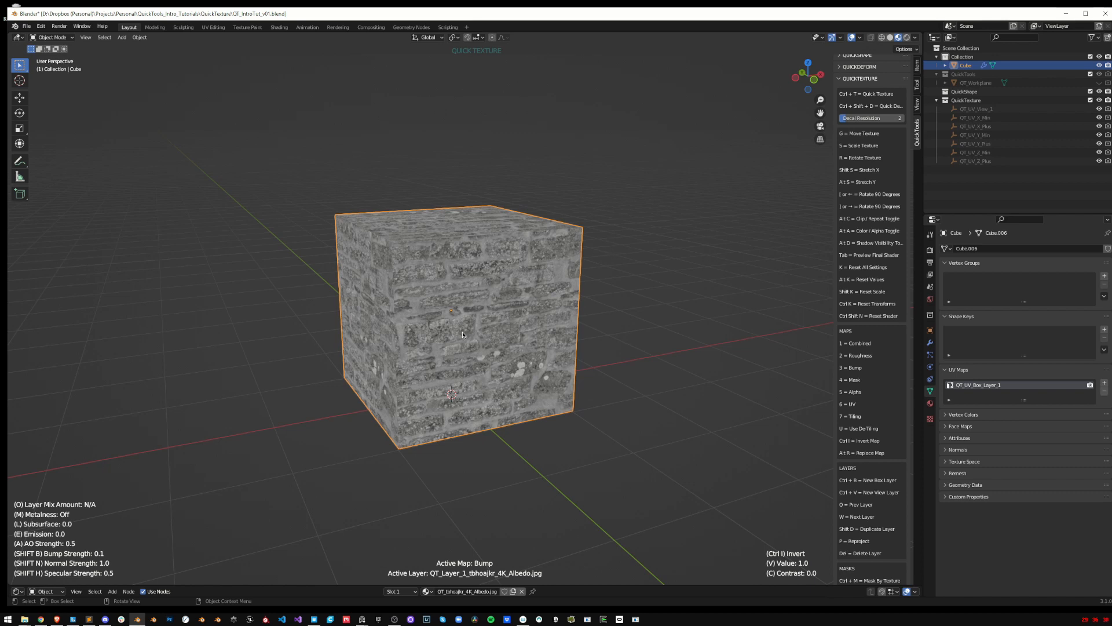
key("1")
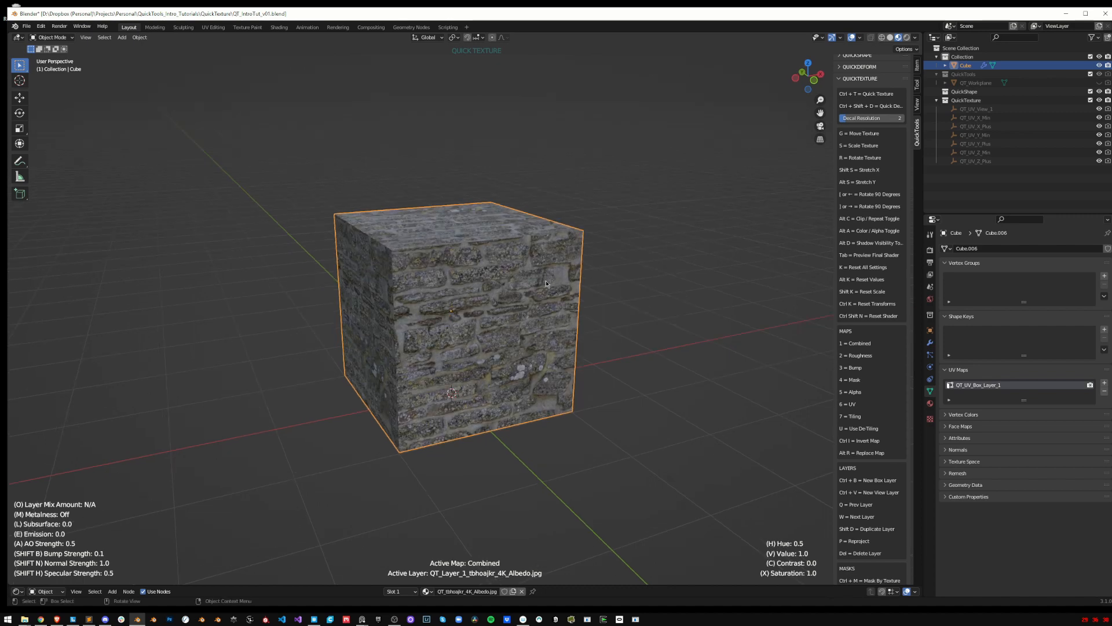
middle_click_drag(549, 279, 522, 322)
key("Escape")
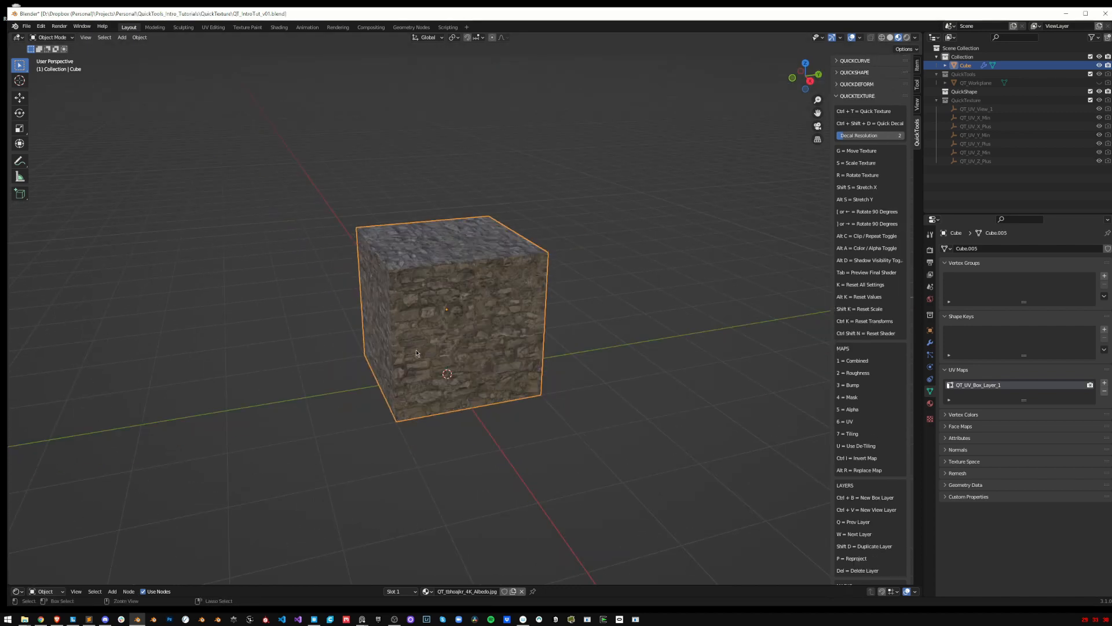
Move, scale and rotate the box-projected stone texture on the cube with QuickTexture
key("ctrl+t")
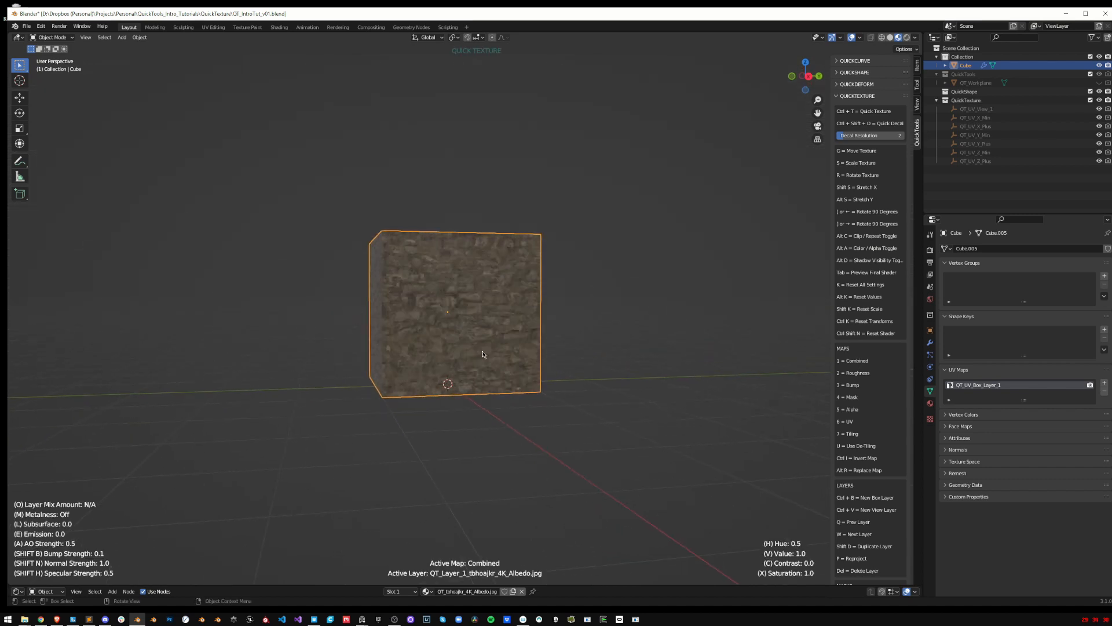
left_click(438, 329)
scroll(476, 313, "up", 3)
scroll(502, 319, "down", 3)
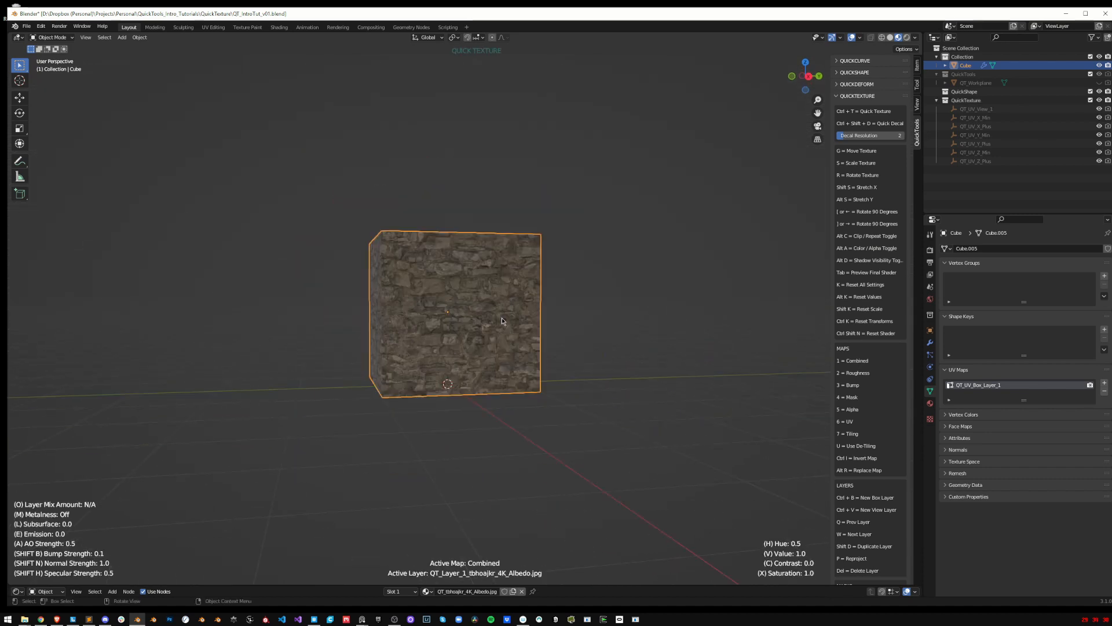
middle_click_drag(502, 318, 813, 185)
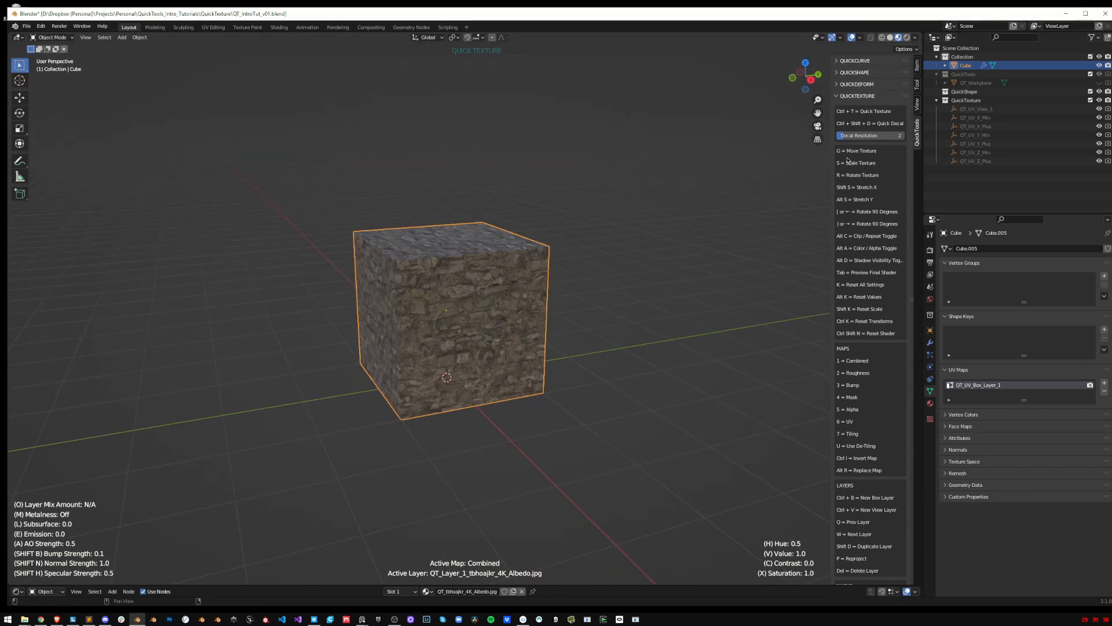
middle_click_drag(650, 255, 644, 253)
key("g")
key("s")
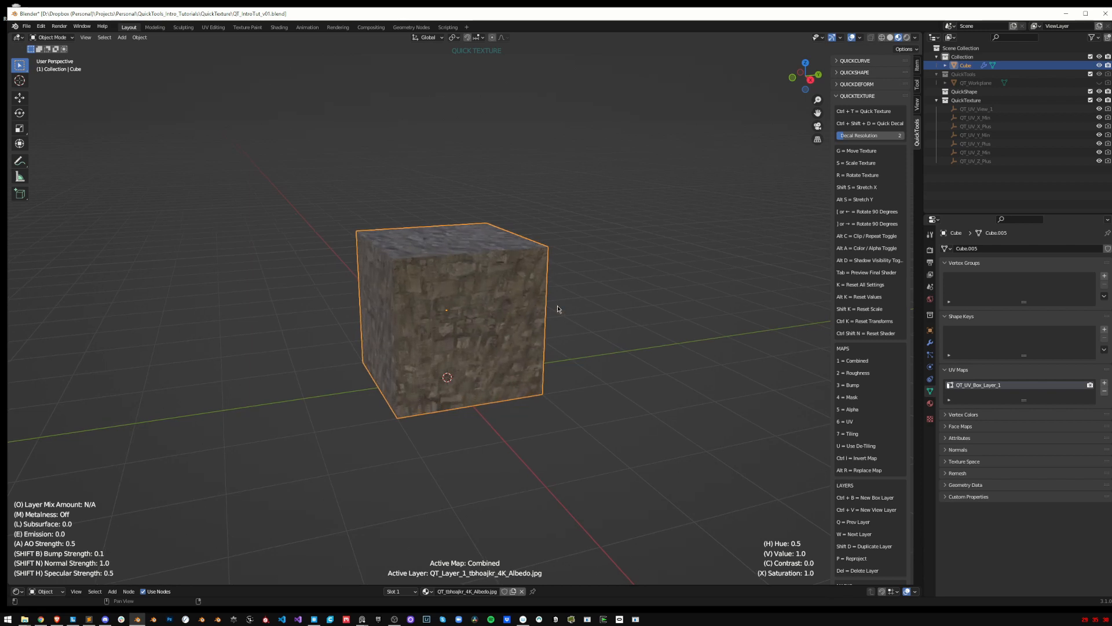
key("r")
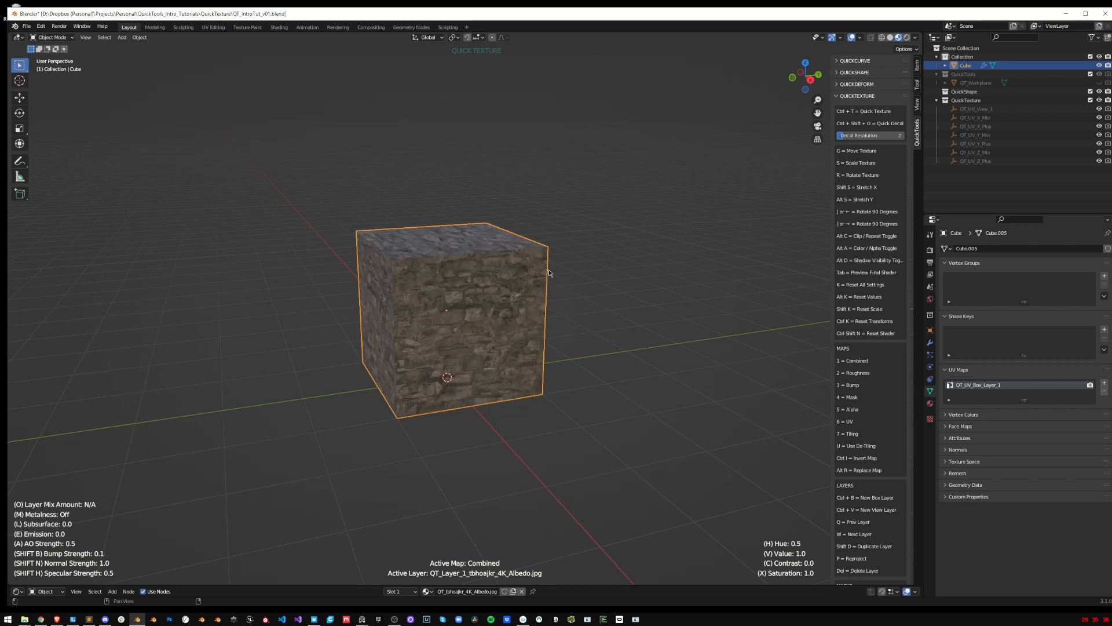
middle_click_drag(550, 273, 542, 274)
Stretch the stone texture along X and along Y
key("shift+s")
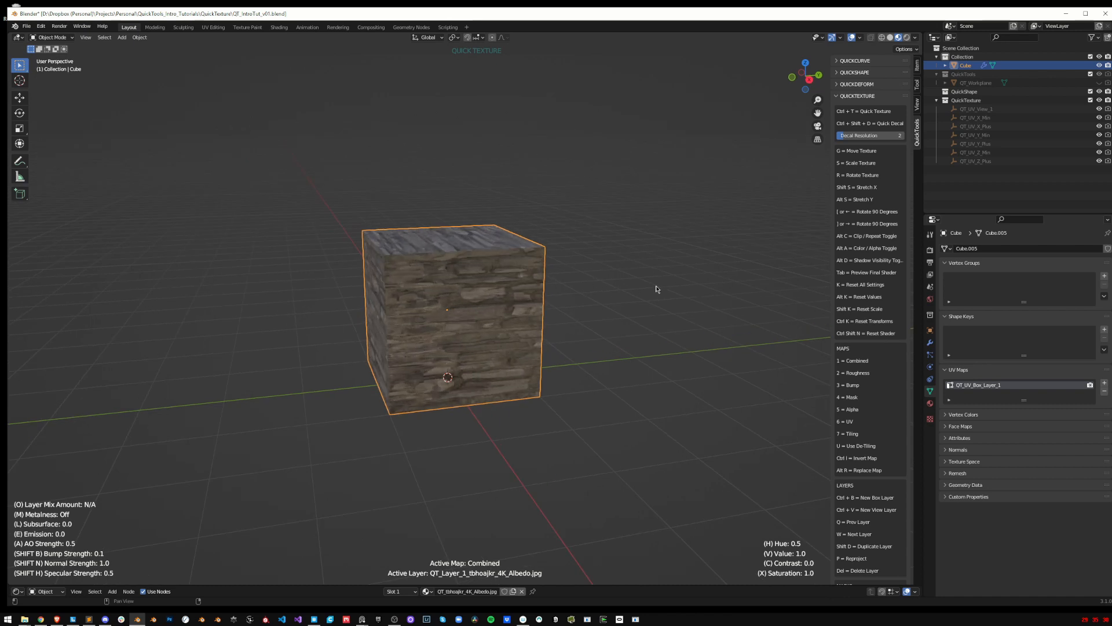
scroll(582, 291, "up", 1)
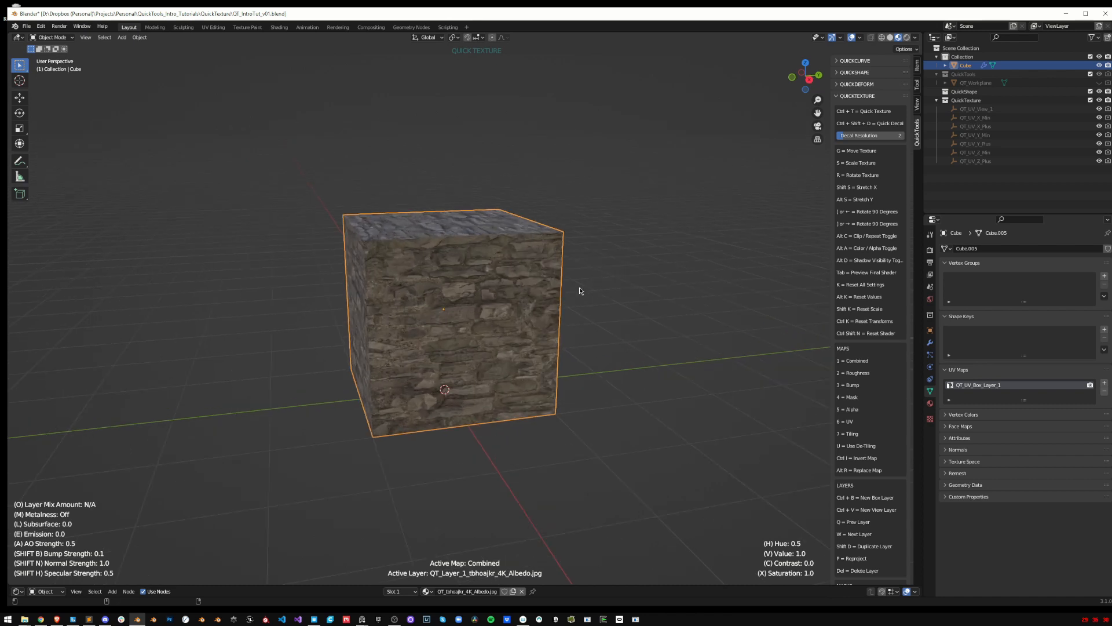
key("alt+s")
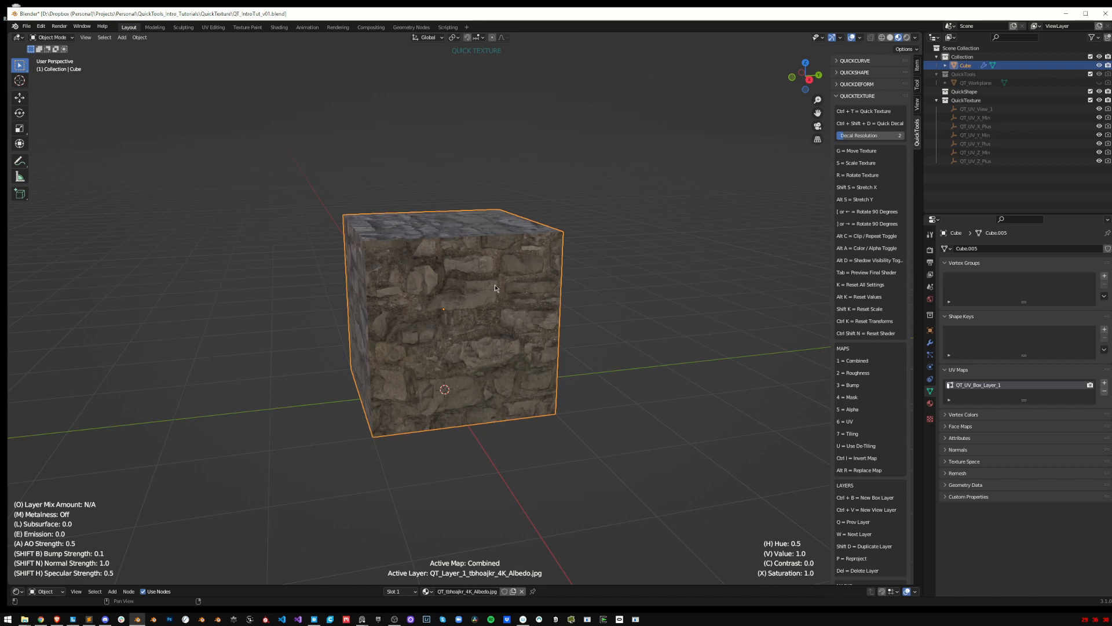
Rotate the stone texture repeatedly in 90-degree increments
key("Right")
key("Right")
key("Right")
key("Right")
key("Right")
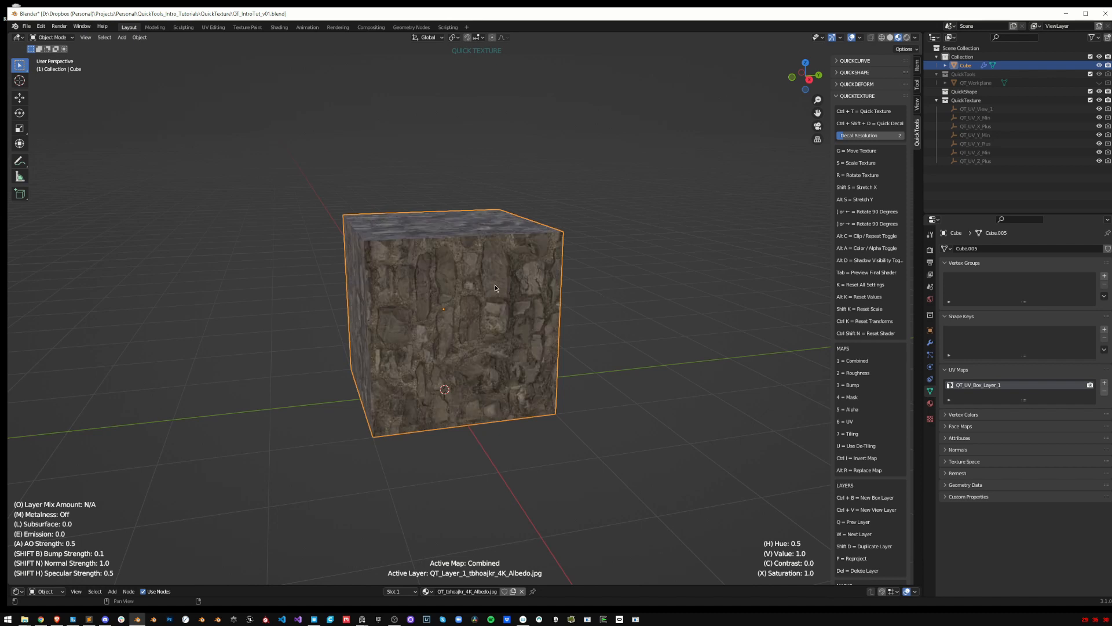
key("Right")
middle_click_drag(495, 288, 601, 294)
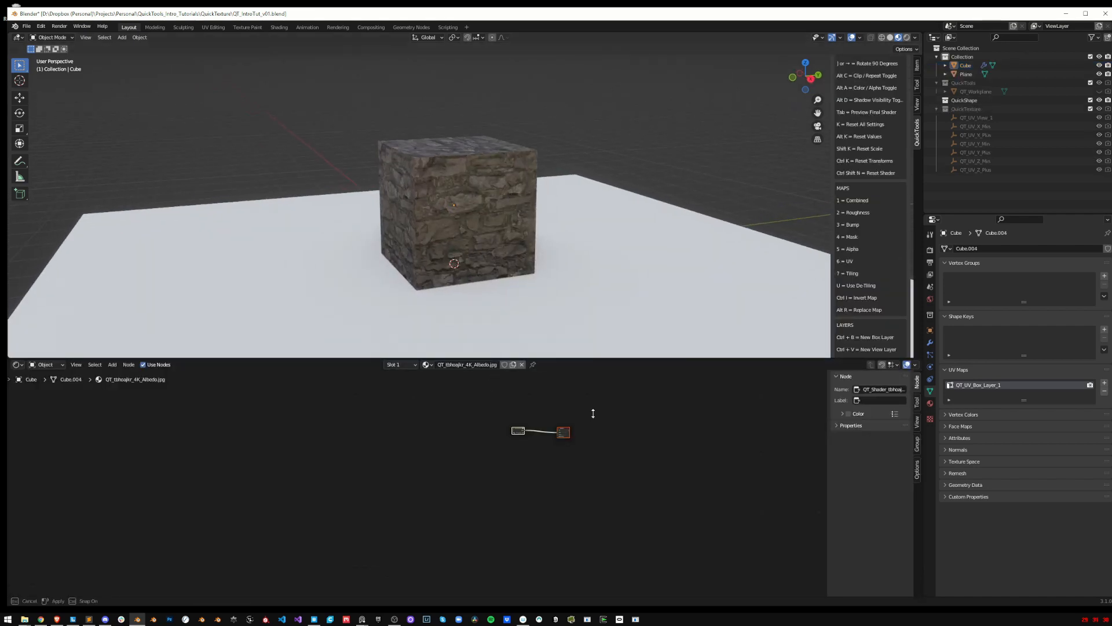
Enlarge the 3D viewport over the shader editor and select the stone cube on the ground plane
left_click_drag(586, 357, 586, 588)
scroll(463, 306, "up", 2)
mouse_move(463, 306)
middle_mouse_down()
mouse_move(452, 328)
mouse_move(411, 309)
mouse_move(468, 299)
mouse_move(457, 302)
middle_mouse_up()
left_click(461, 322)
scroll(467, 318, "up", 1)
scroll(442, 302, "down", 4)
scroll(469, 299, "up", 1)
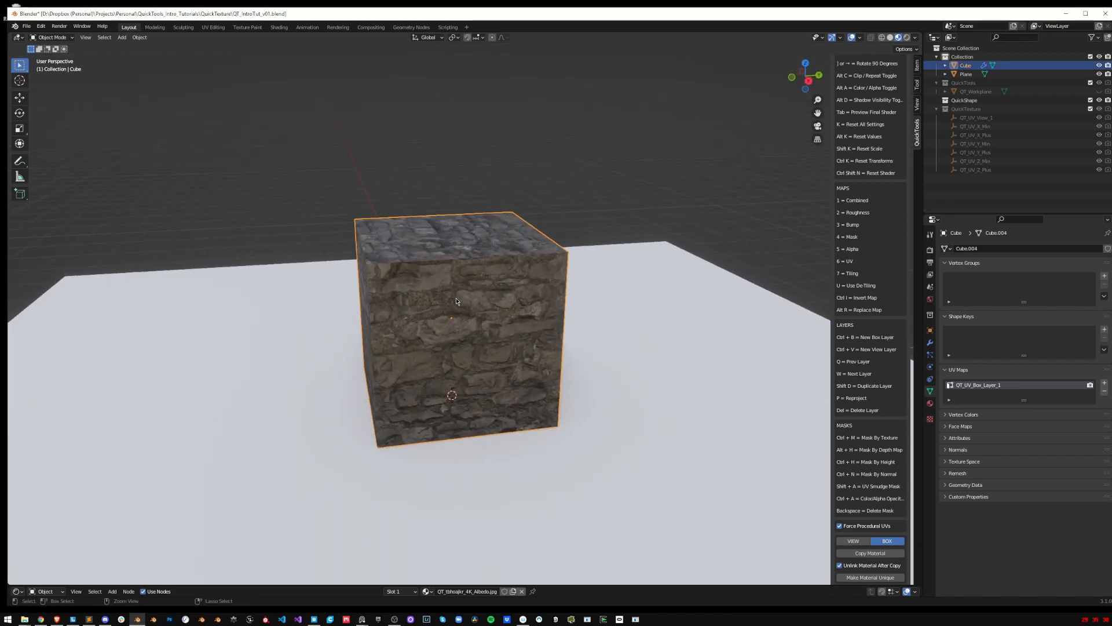
key("ctrl+shift+t")
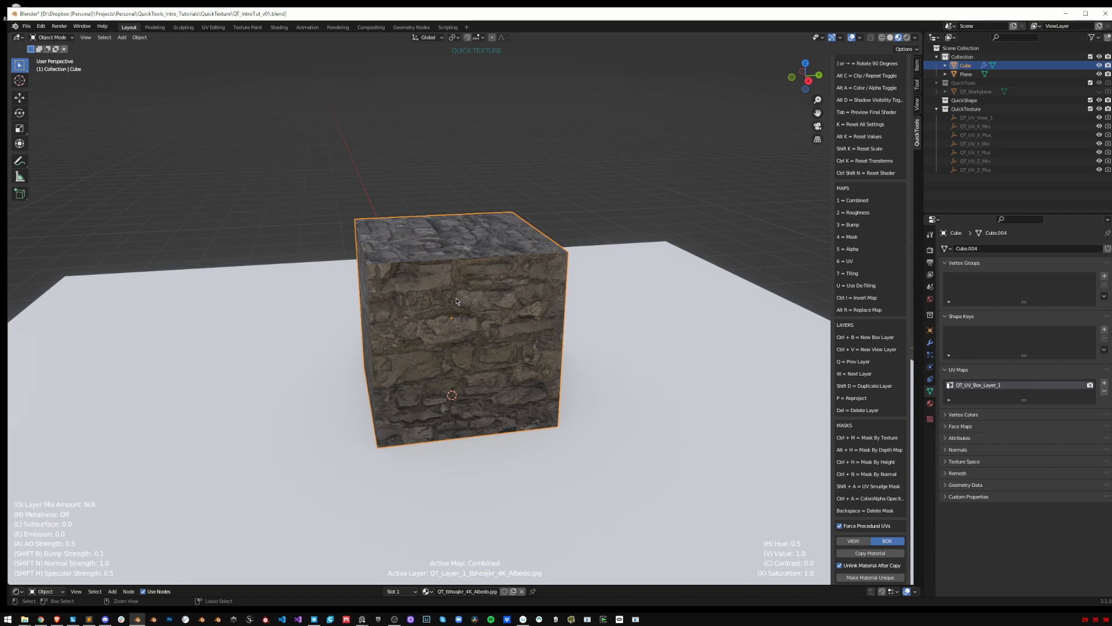
key("ctrl+t")
key("ctrl+t")
middle_click_drag(431, 304, 445, 305)
key("ctrl+t")
key("a")
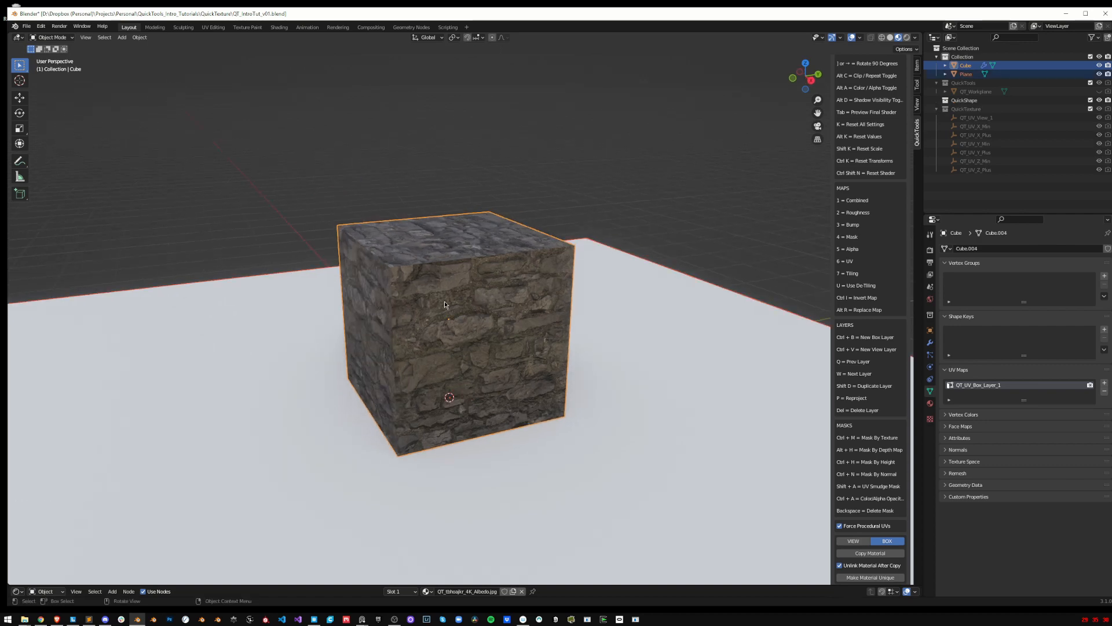
scroll(446, 303, "down", 4)
scroll(487, 285, "up", 4)
left_click(522, 283)
key("ctrl+t")
scroll(488, 315, "up", 2)
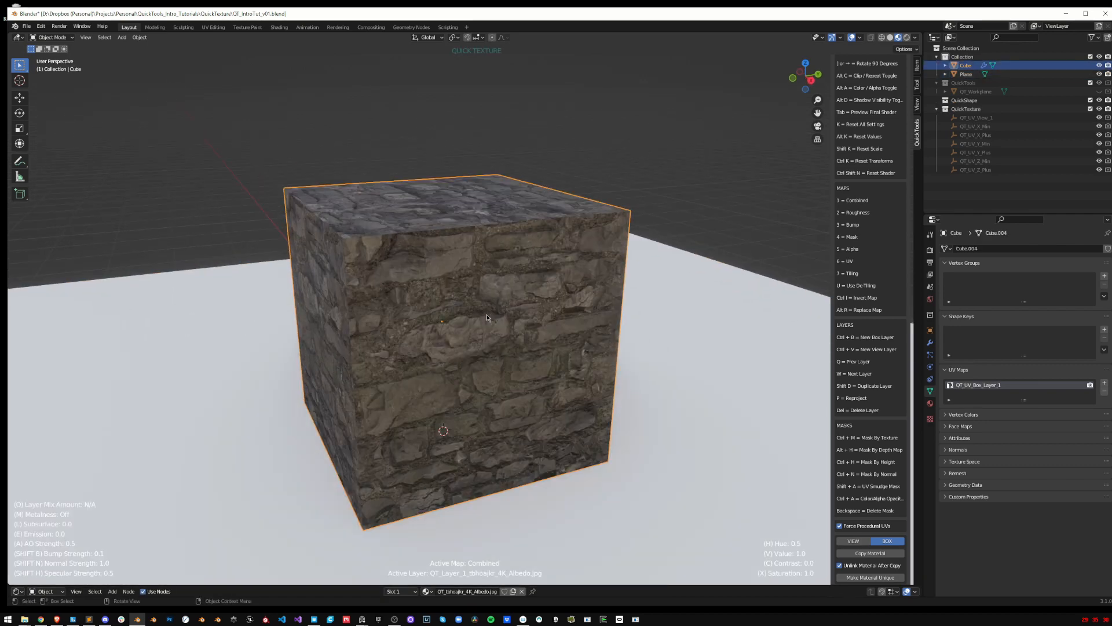
scroll(487, 314, "down", 5)
key("ctrl+t")
Delete the ground plane and start QuickTexture on the stone cube
left_click(608, 383)
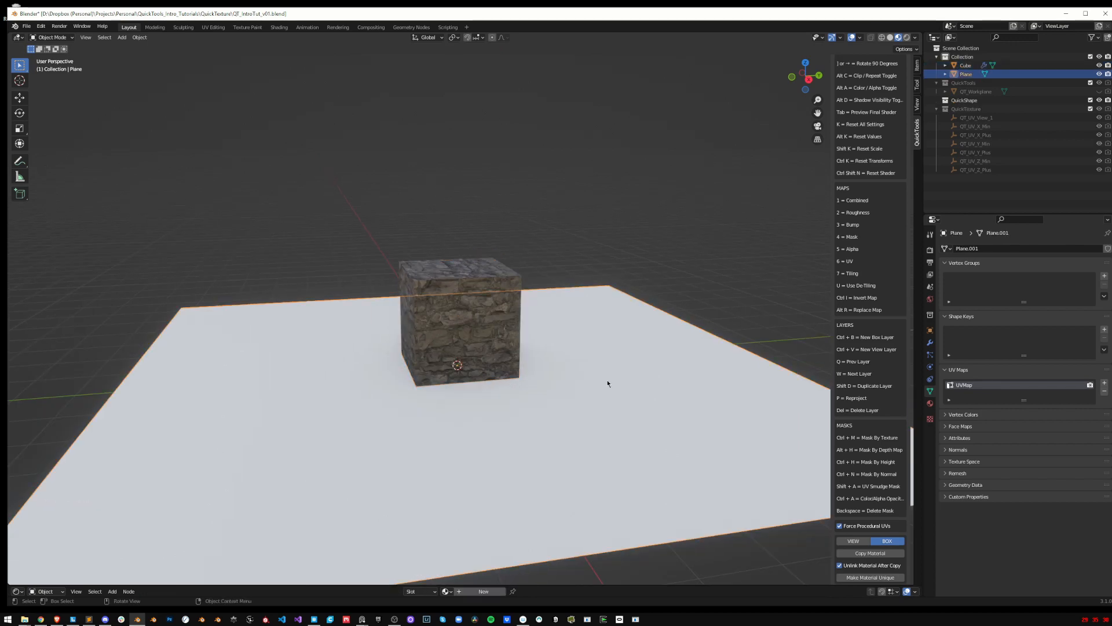
key("Delete")
left_click(483, 335)
scroll(483, 336, "up", 3)
key("ctrl+t")
scroll(483, 335, "down", 3)
scroll(484, 335, "up", 1)
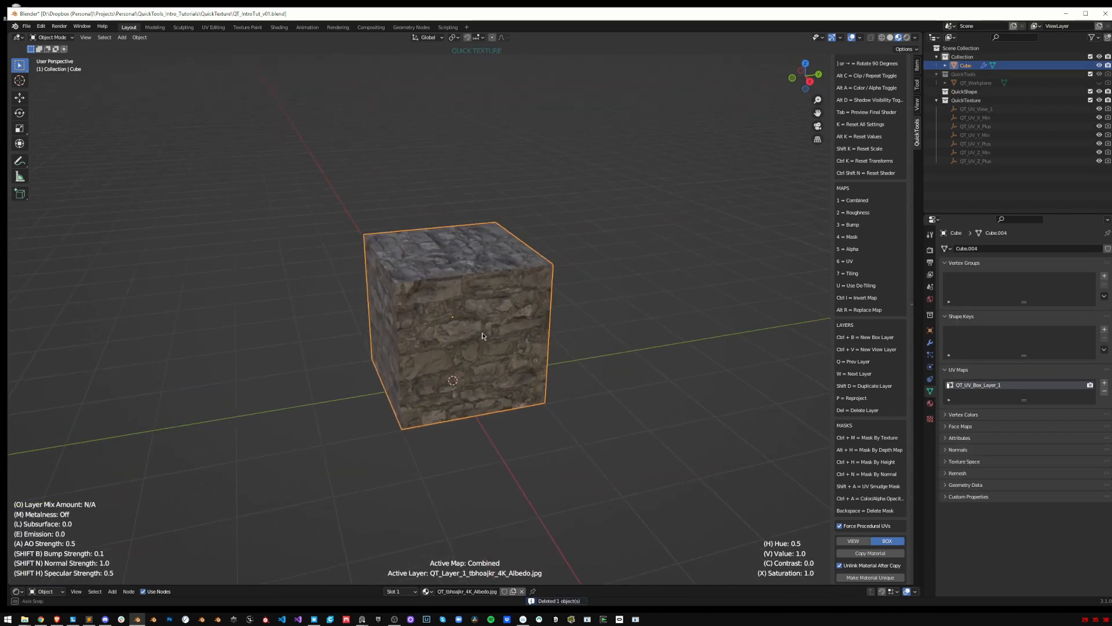
mouse_move(483, 335)
middle_mouse_down()
mouse_move(489, 318)
mouse_move(478, 321)
middle_mouse_up()
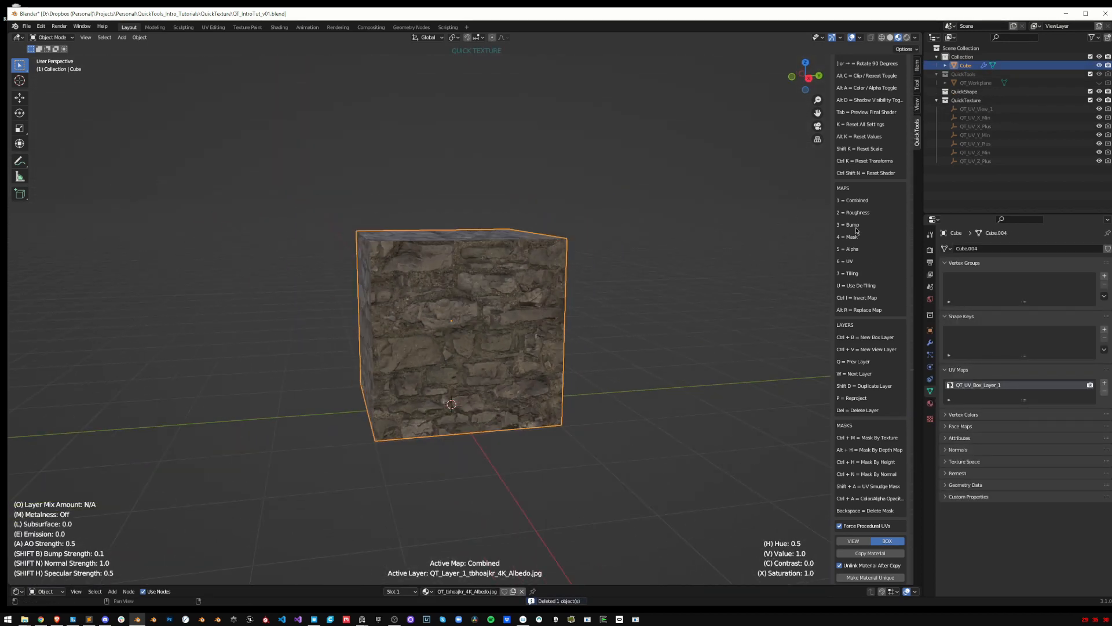
Preview the stone cube's roughness map and return to the combined map
middle_click_drag(371, 352, 396, 357)
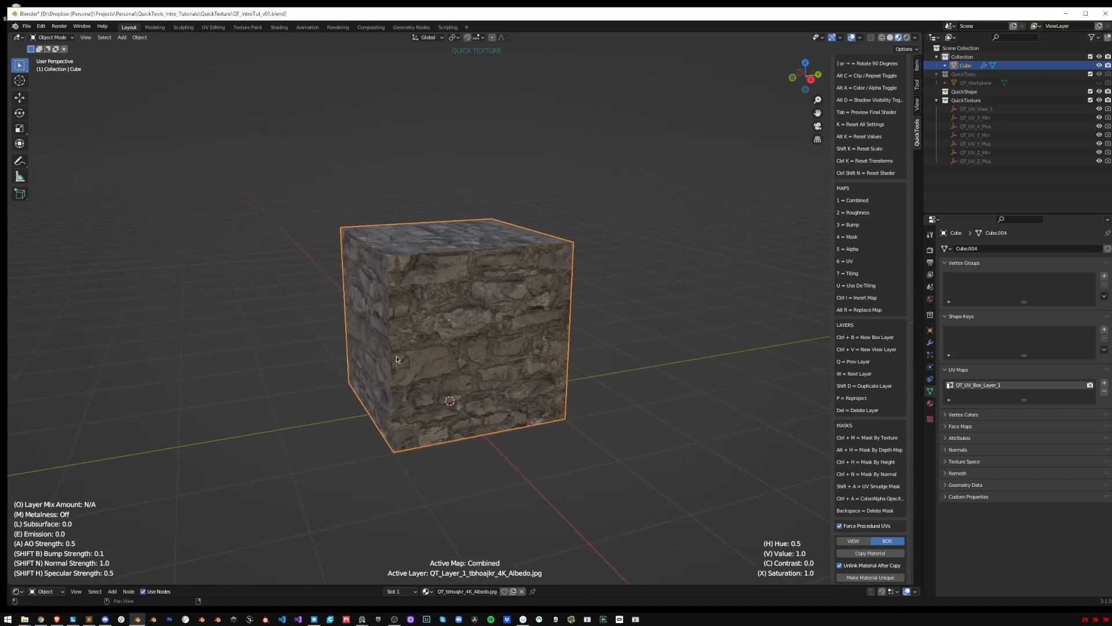
mouse_move(390, 311)
middle_mouse_down()
mouse_move(374, 317)
mouse_move(384, 318)
middle_mouse_up()
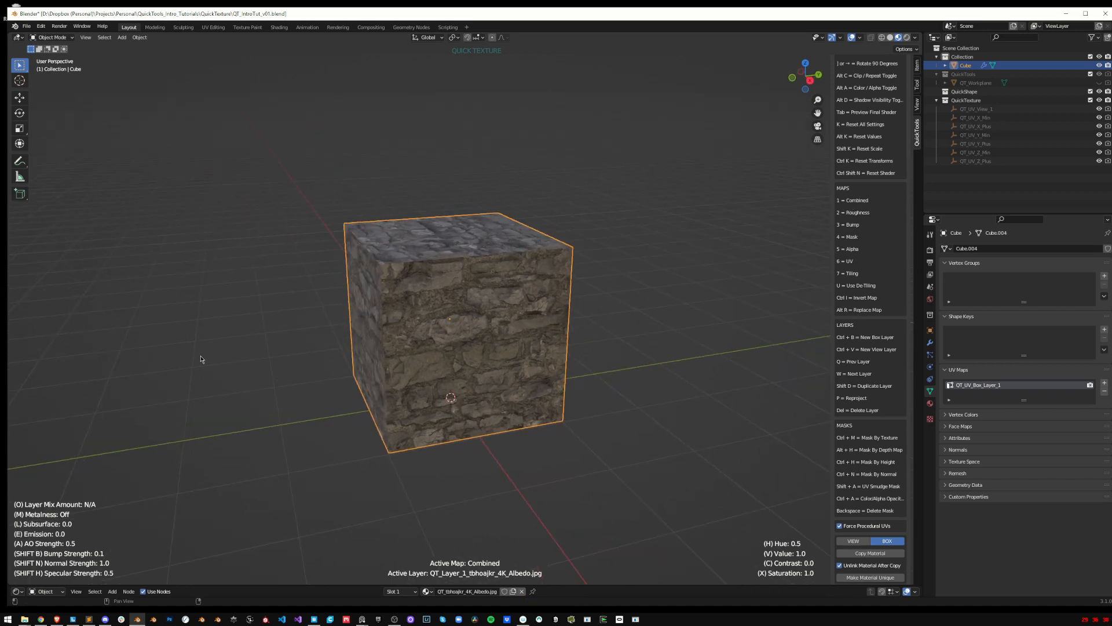
scroll(438, 318, "up", 1)
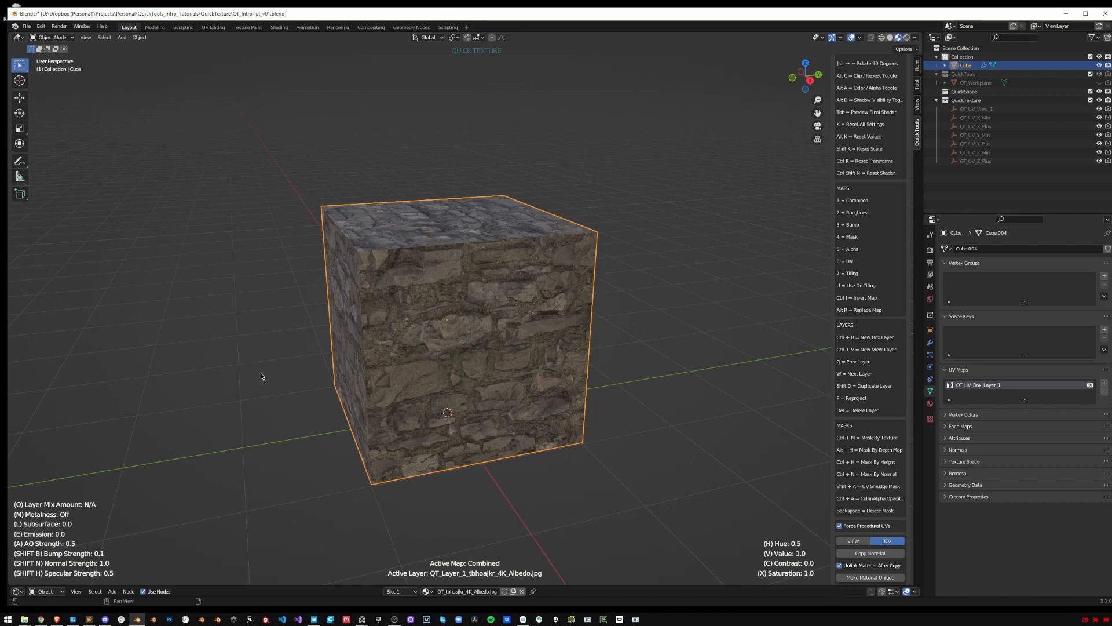
key("2")
middle_click_drag(440, 311, 486, 324)
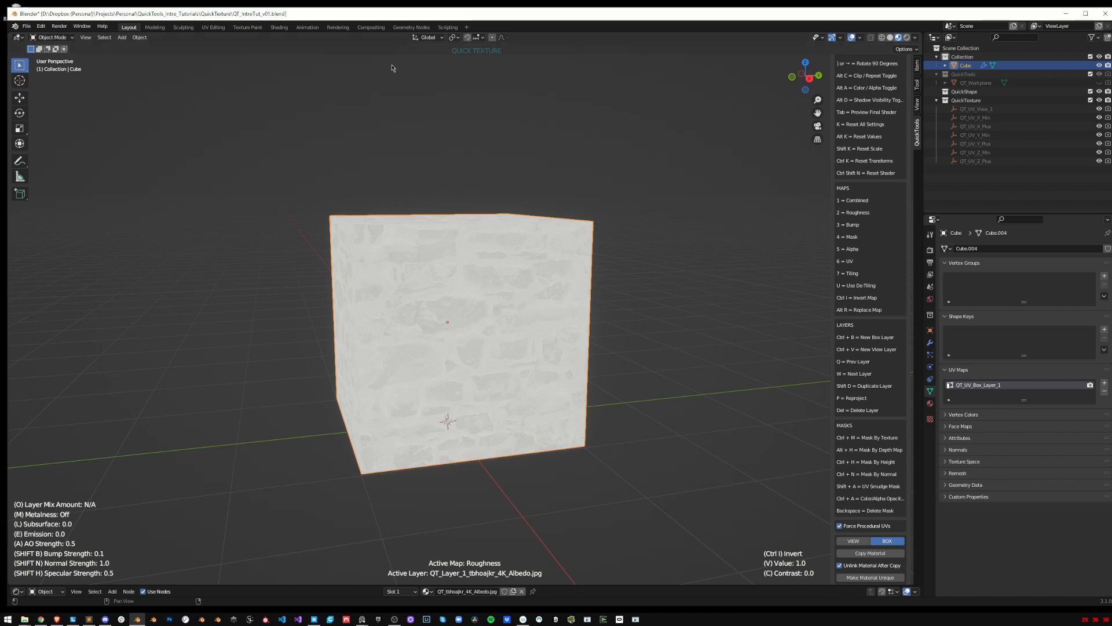
key("1")
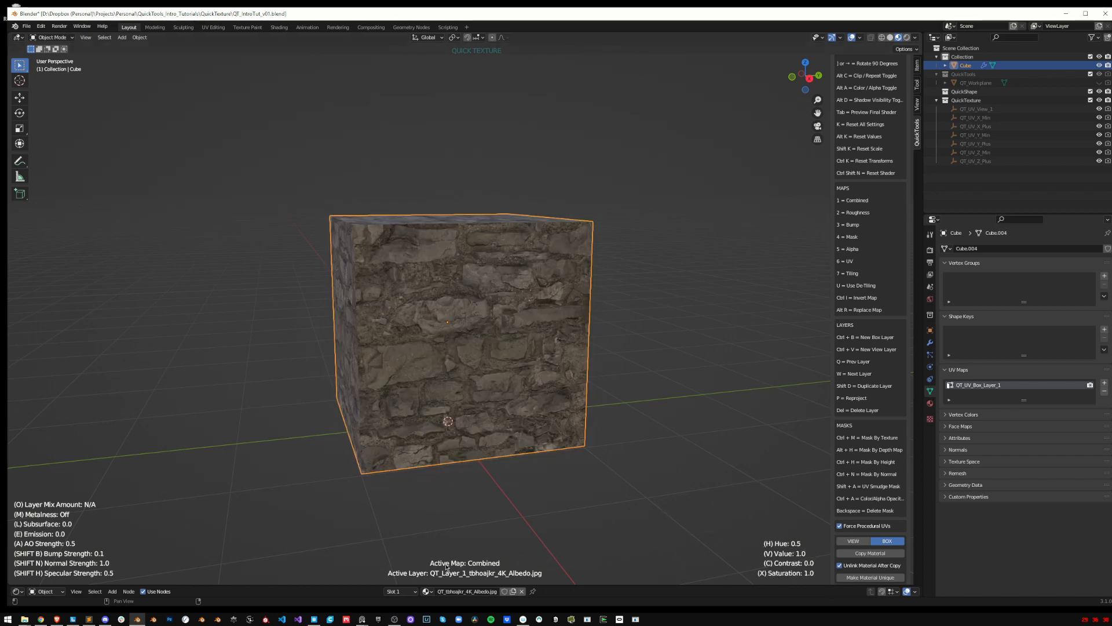
Set the roughness map's value to about 0.51 and its contrast to about 1.29, then show the combined material
key("2")
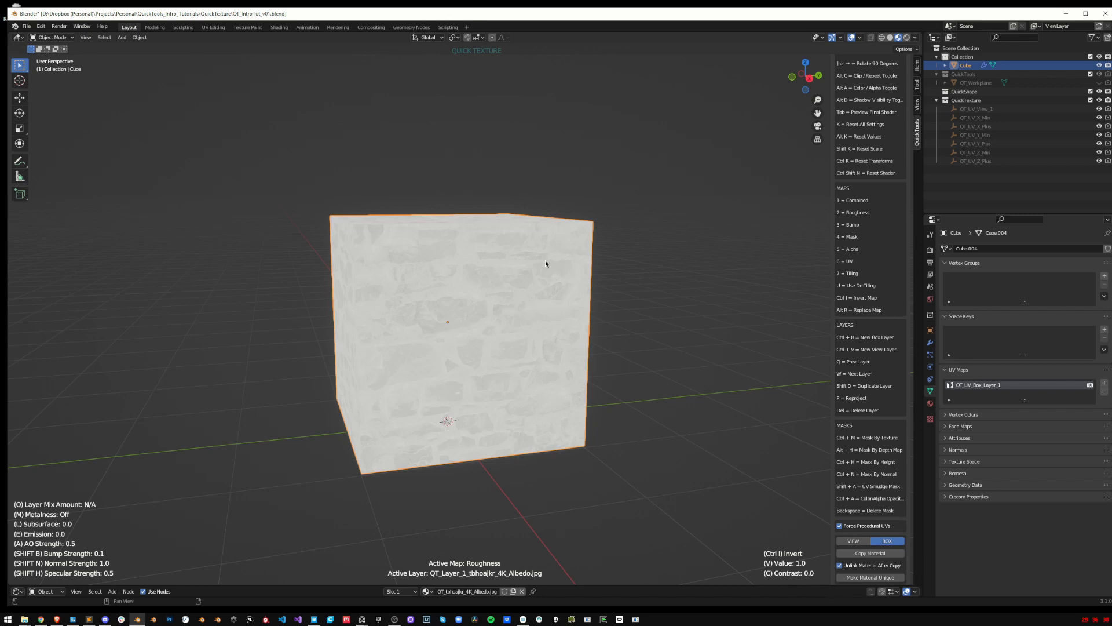
key("v")
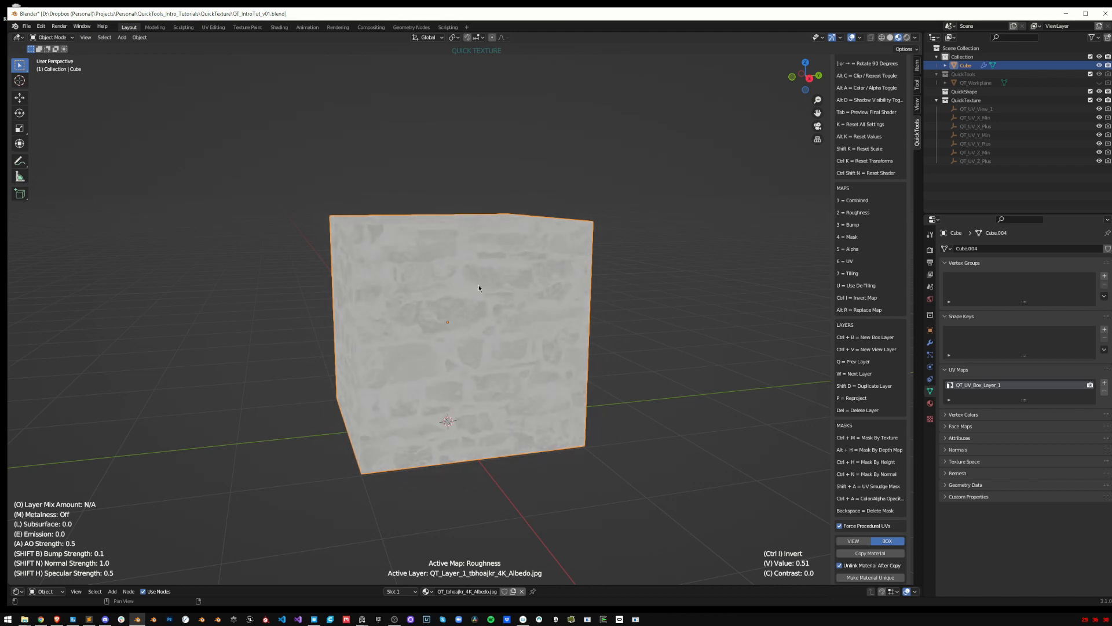
key("c")
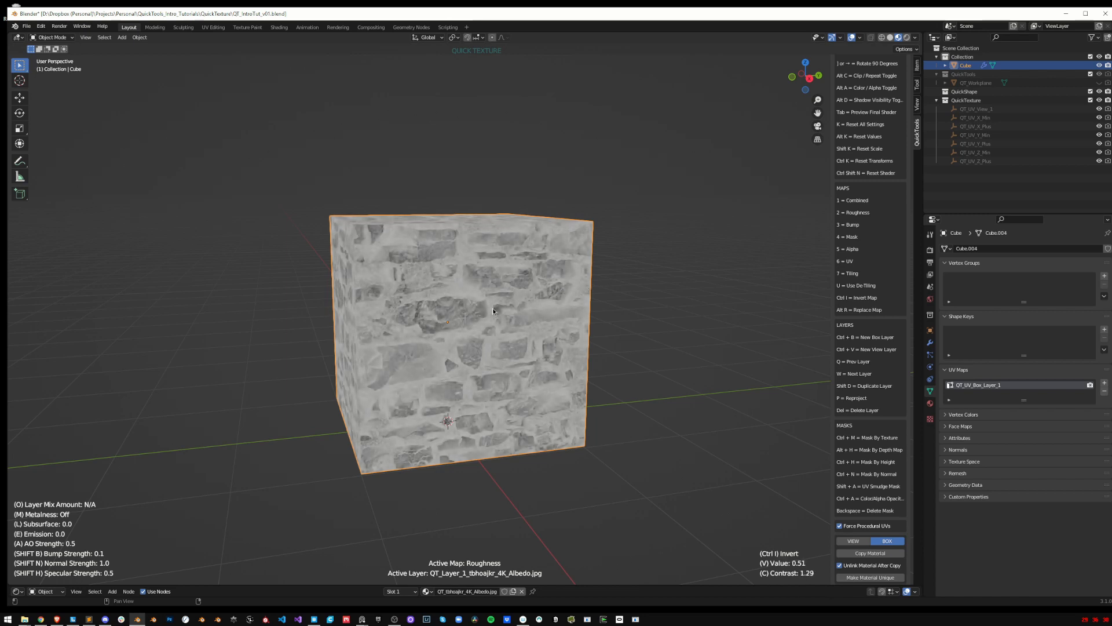
key("1")
mouse_move(493, 310)
middle_mouse_down()
mouse_move(520, 346)
mouse_move(429, 299)
mouse_move(531, 339)
mouse_move(505, 306)
middle_mouse_up()
Cycle through the cube's bump, alpha, combined and roughness map previews, ending on the roughness map
key("3")
key("5")
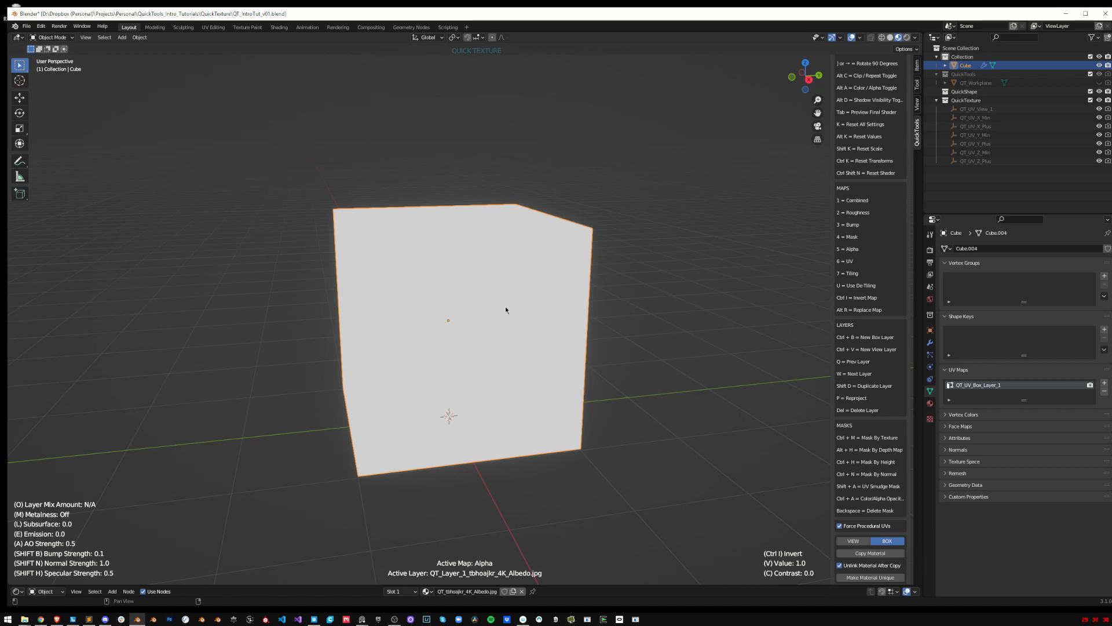
key("1")
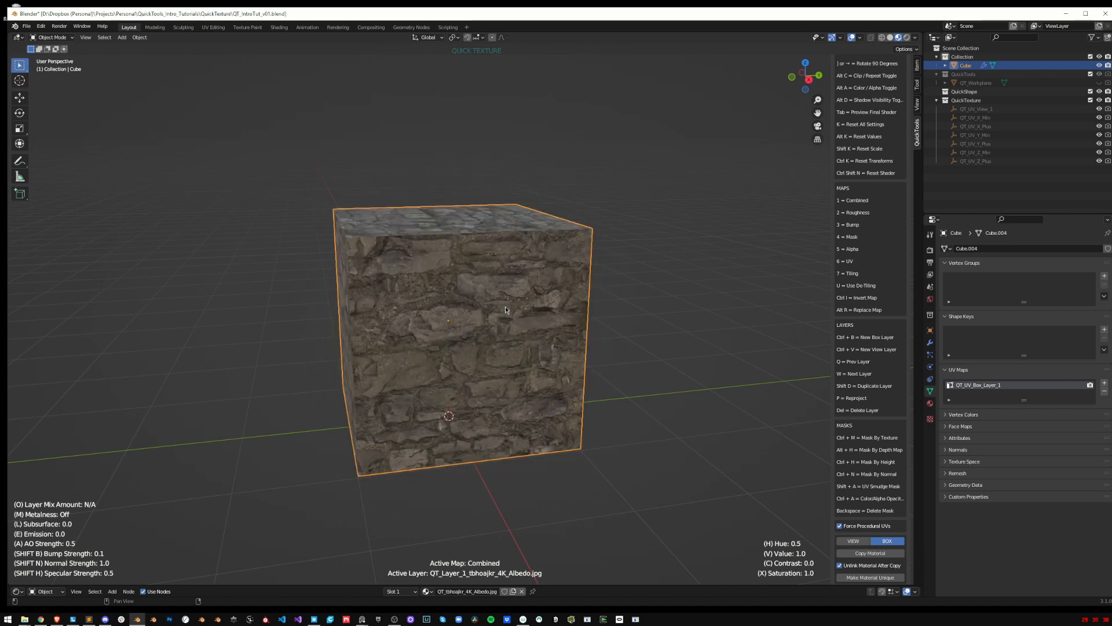
key("2")
key("3")
key("1")
key("2")
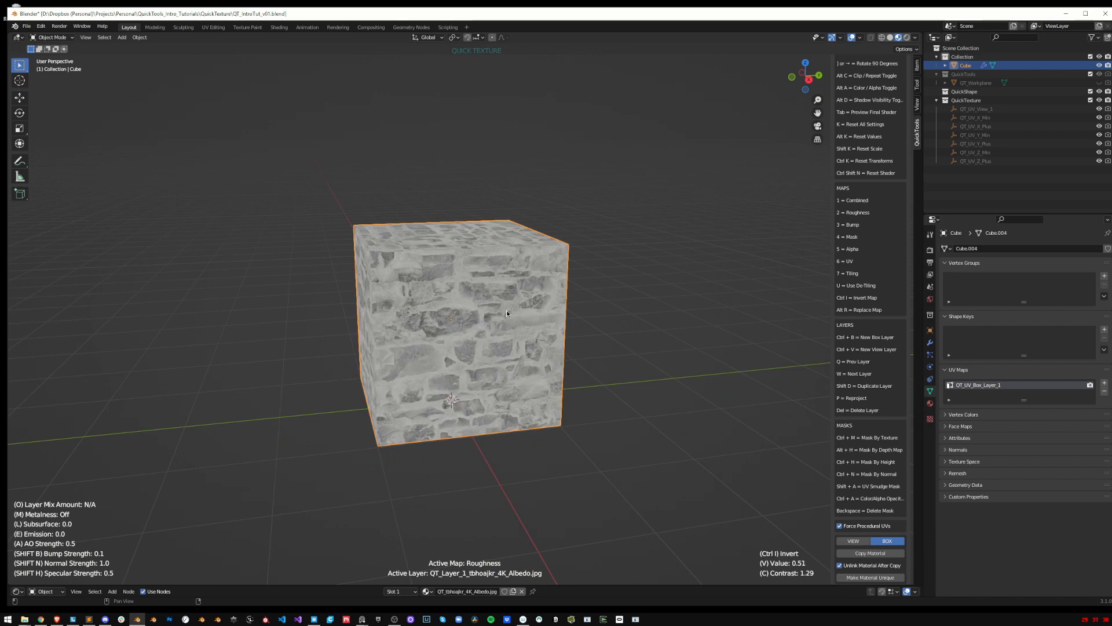
mouse_move(507, 311)
middle_mouse_down()
mouse_move(492, 308)
mouse_move(507, 307)
middle_mouse_up()
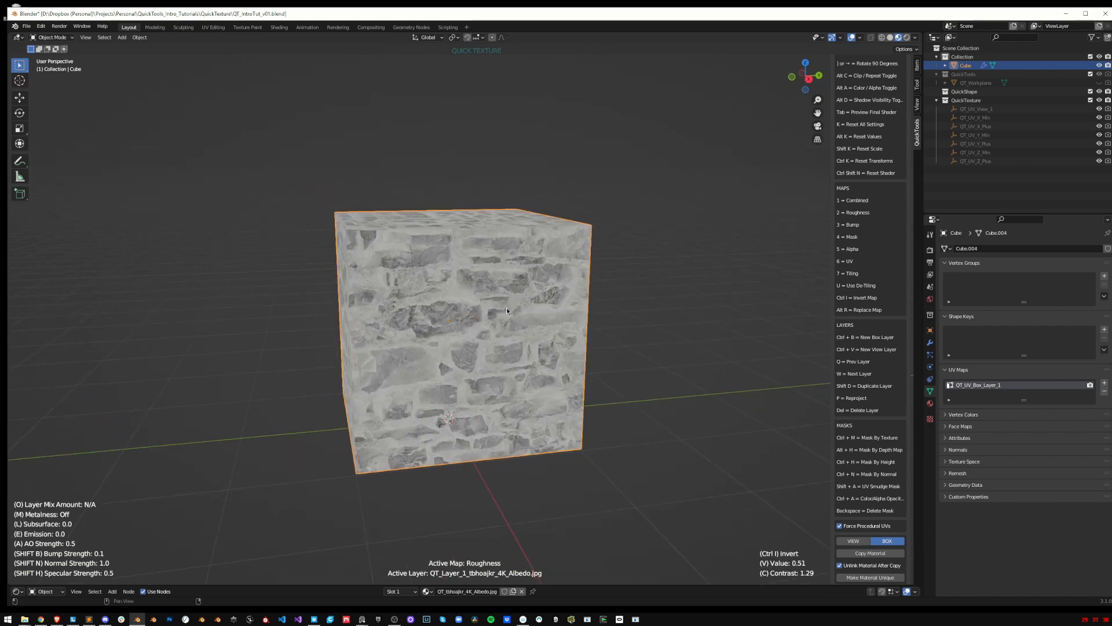
Invert the roughness map and adjust its value to about 0.94 and its contrast to about 0.98
key("v")
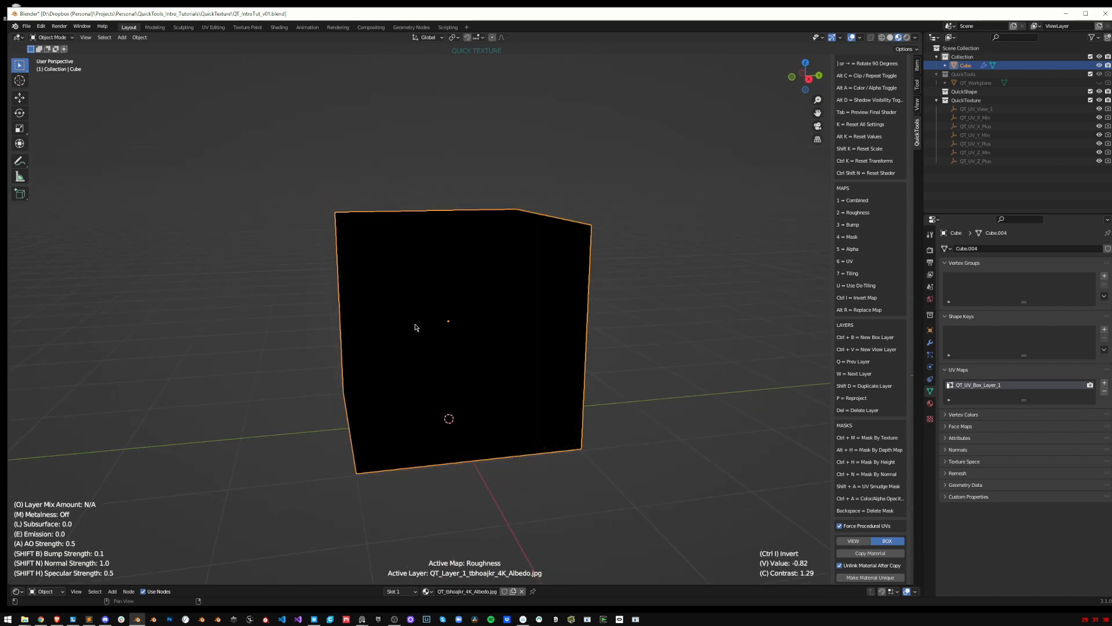
left_click(532, 315)
key("v")
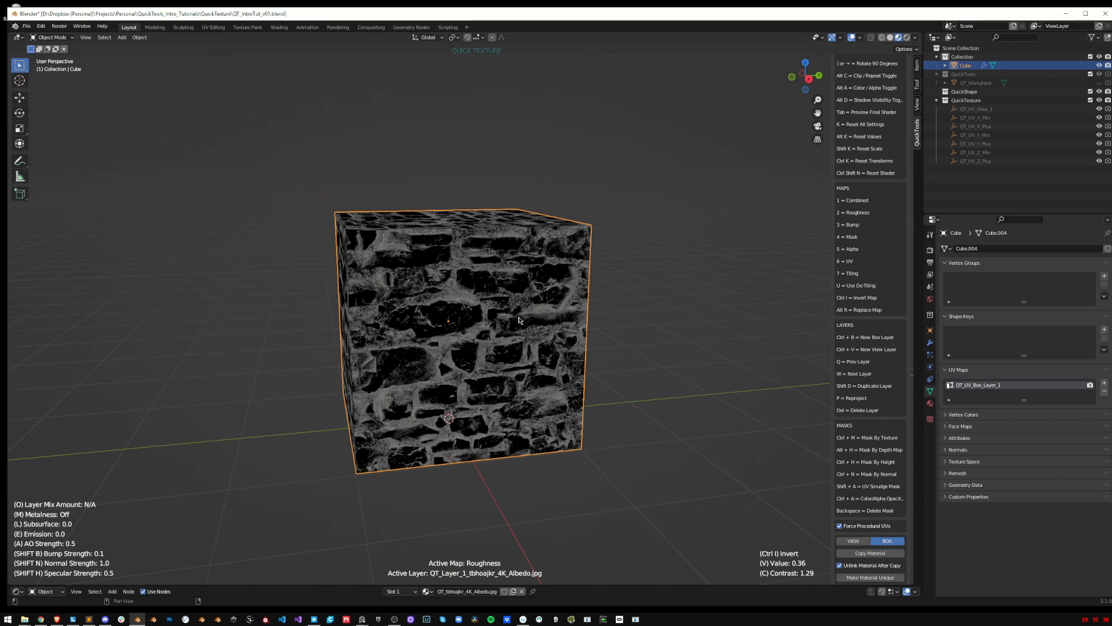
key("c")
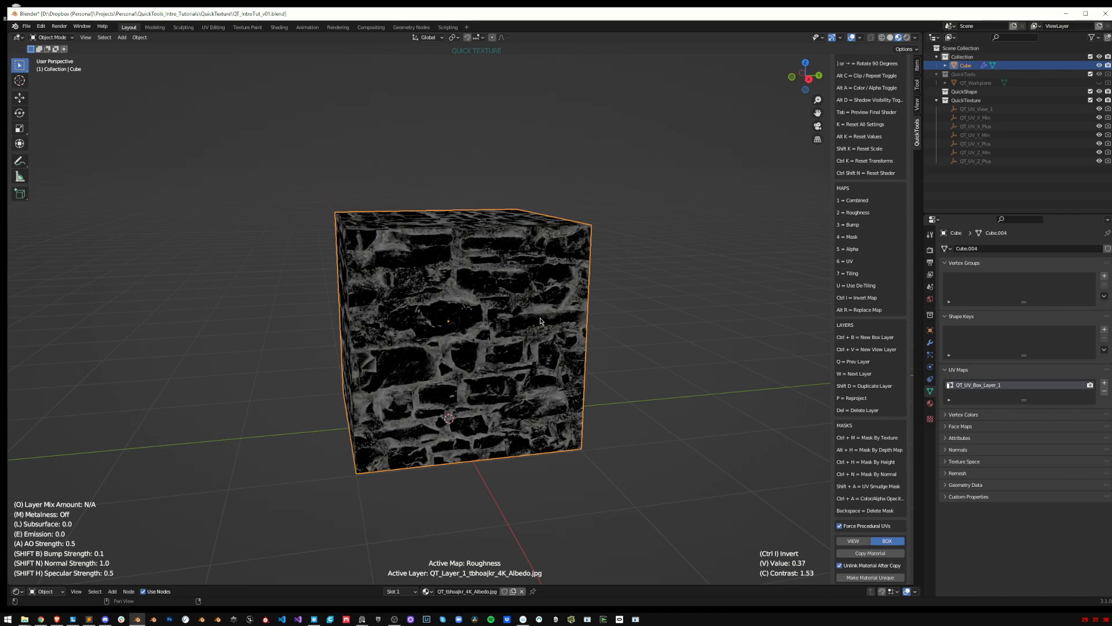
key("ctrl+i")
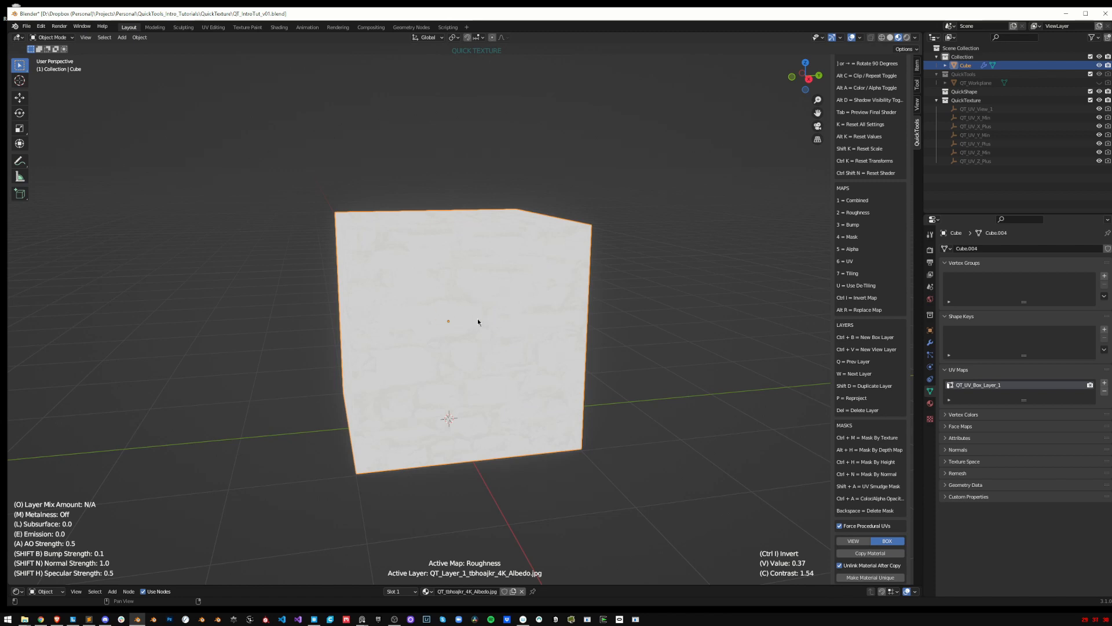
mouse_move(476, 300)
middle_mouse_down()
mouse_move(458, 294)
mouse_move(484, 263)
mouse_move(480, 311)
mouse_move(477, 295)
middle_mouse_up()
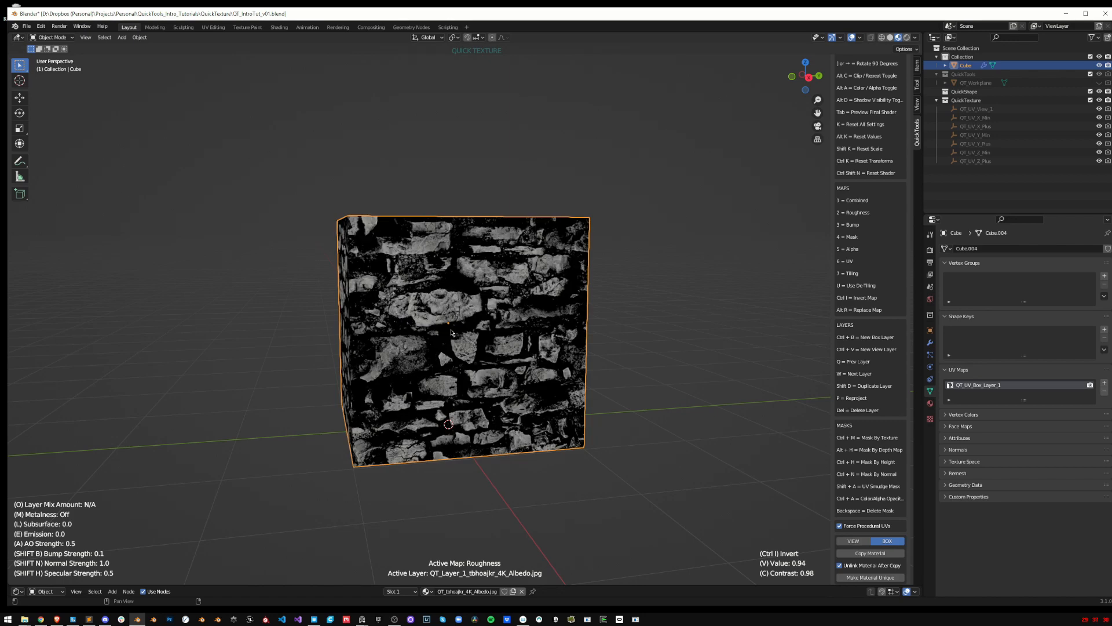
Return to the combined map and examine the stone's surface reflections up close and from several angles
middle_click_drag(531, 304, 276, 294)
key("1")
scroll(540, 286, "up", 5)
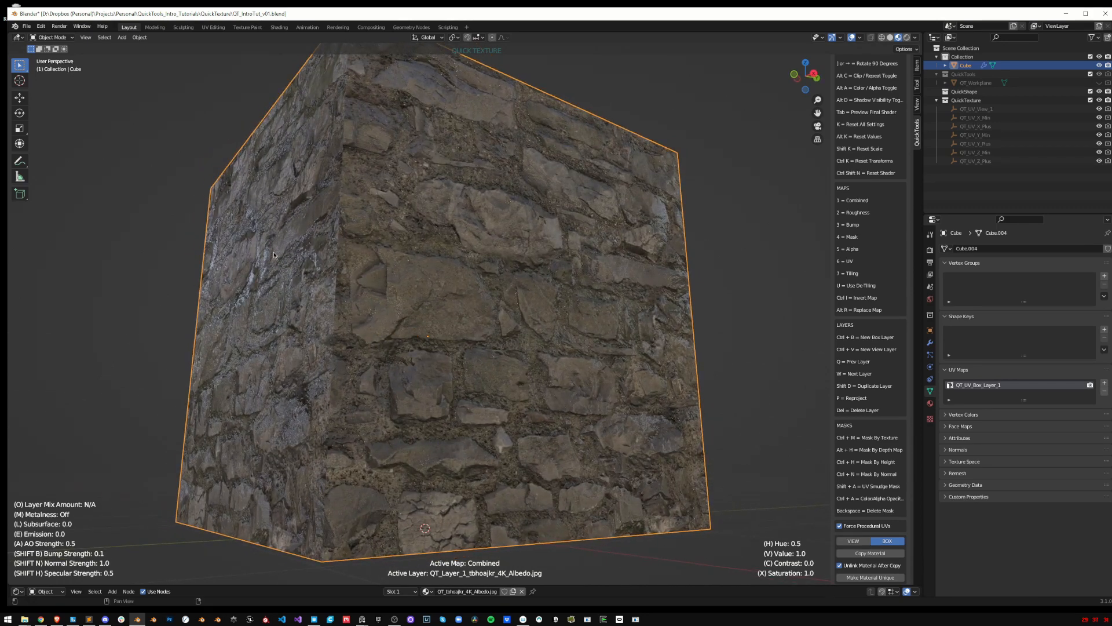
middle_click_drag(274, 255, 385, 289)
scroll(350, 284, "down", 5)
scroll(376, 292, "up", 4)
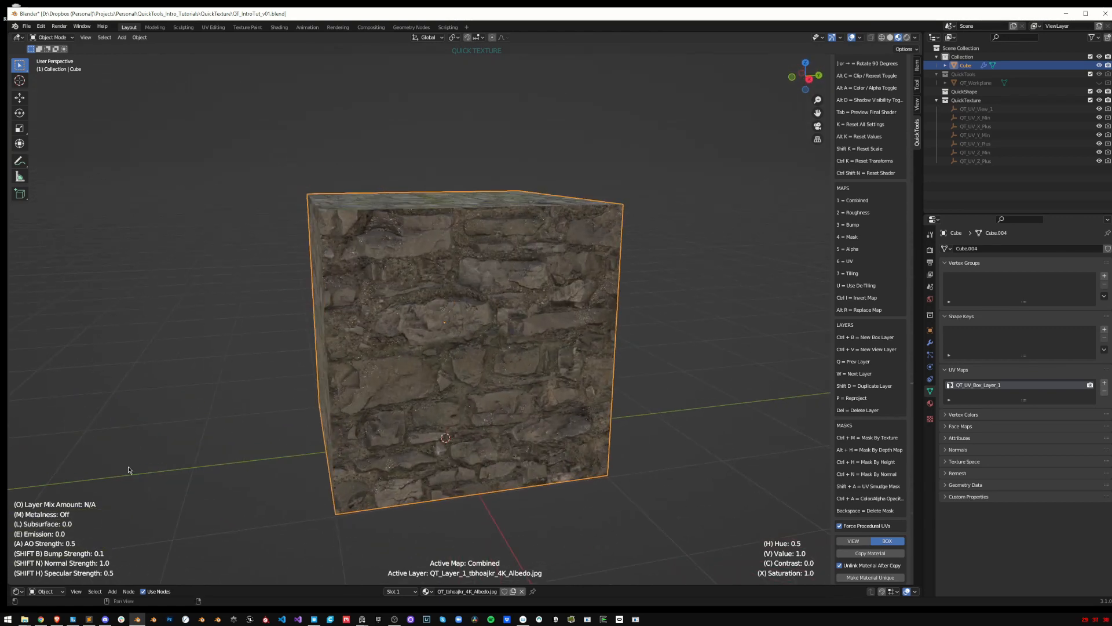
middle_click_drag(205, 531, 424, 340)
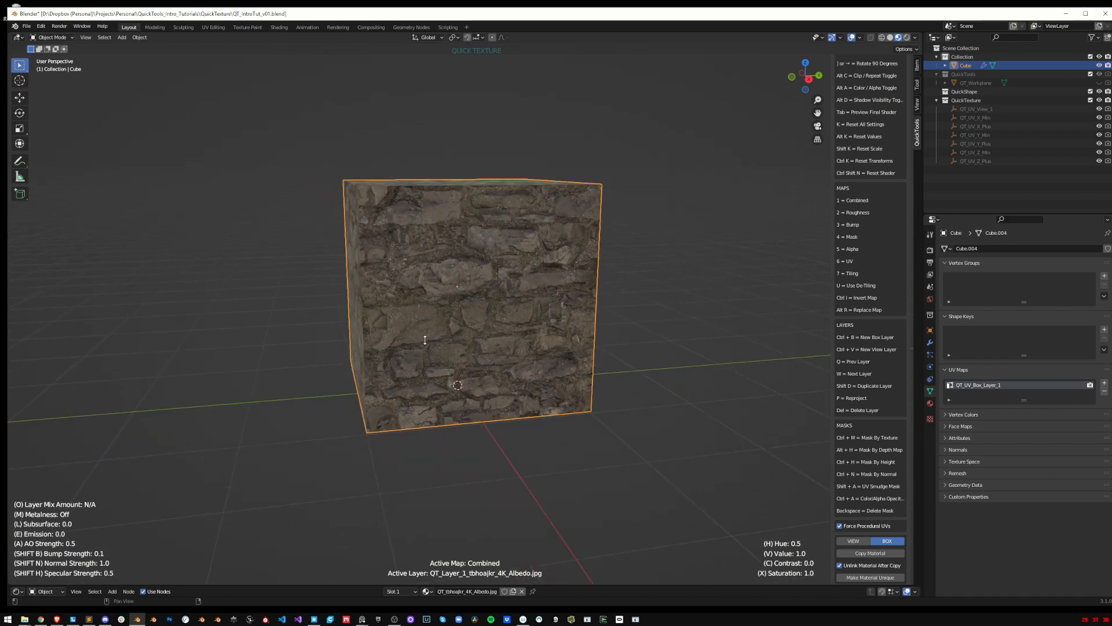
scroll(425, 340, "up", 2)
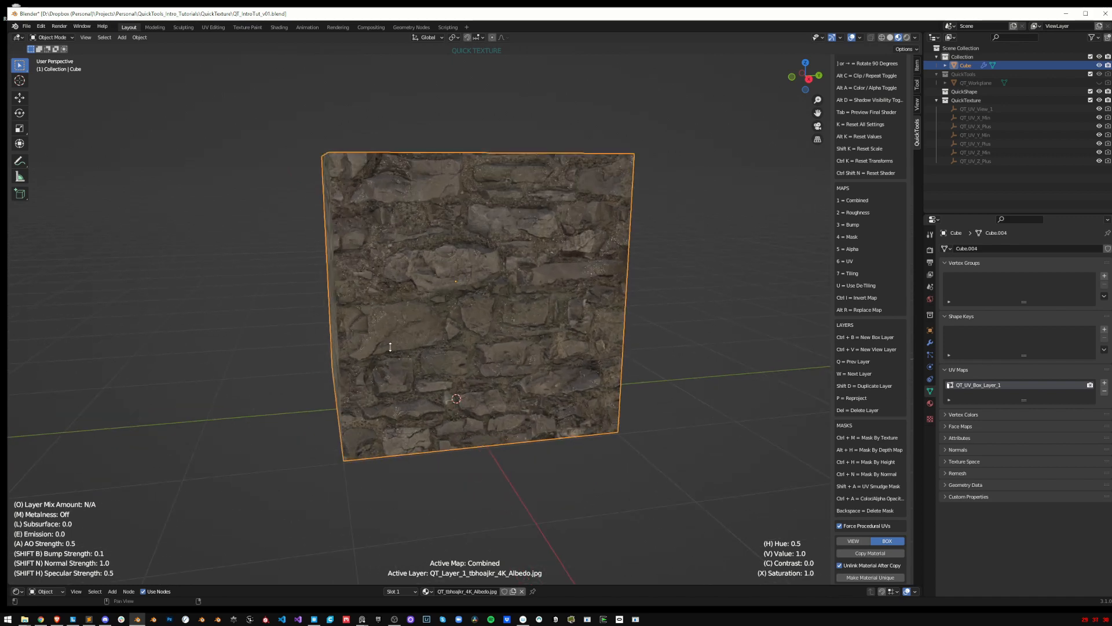
Raise the stone material's AO strength to about 1.18 and its bump strength to about 0.398
scroll(468, 355, "down", 1)
middle_click_drag(453, 346, 465, 351)
key("a")
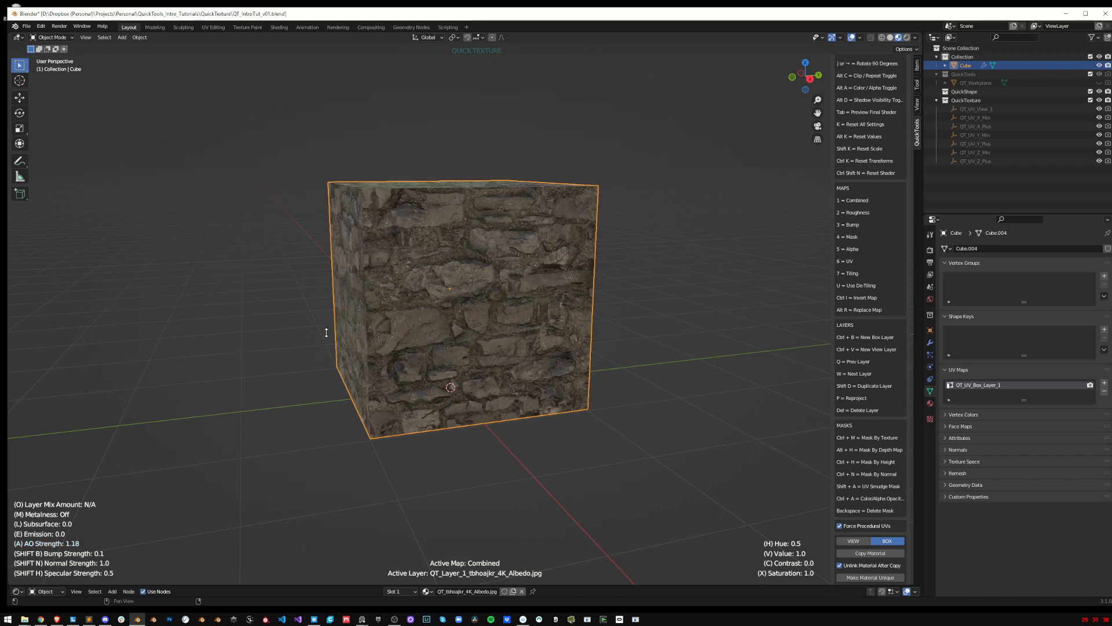
key("shift+b")
left_click(455, 321)
Raise the stone material's normal strength to about 2.11 and check the relief around the cube's corner
key("shift+n")
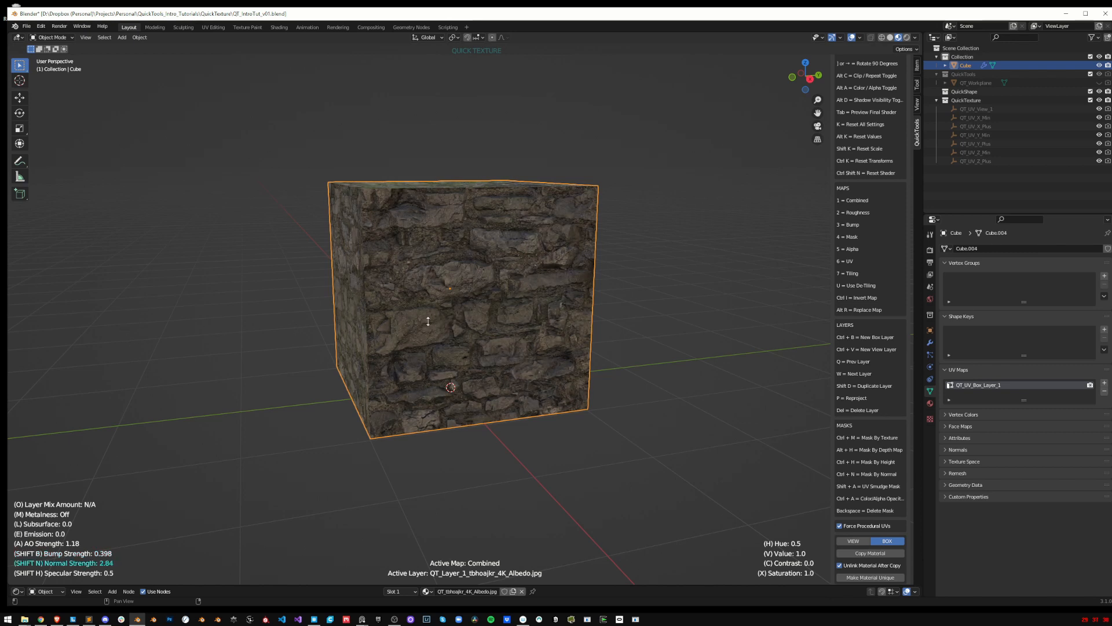
left_click(318, 318)
middle_click_drag(430, 303, 506, 325)
scroll(506, 325, "down", 1)
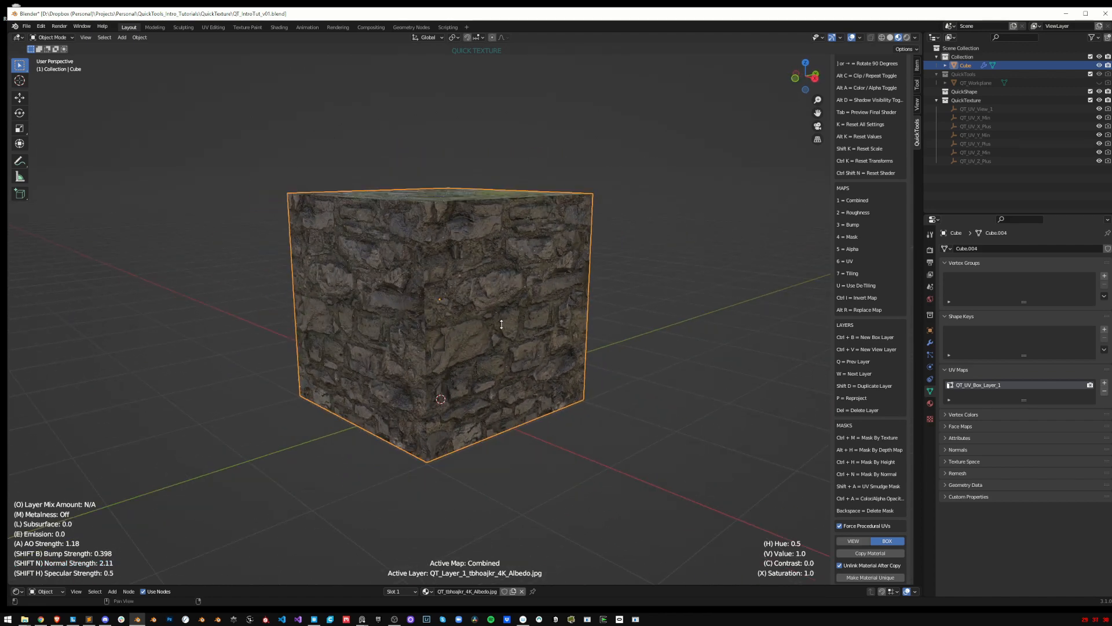
middle_click_drag(513, 412, 480, 405)
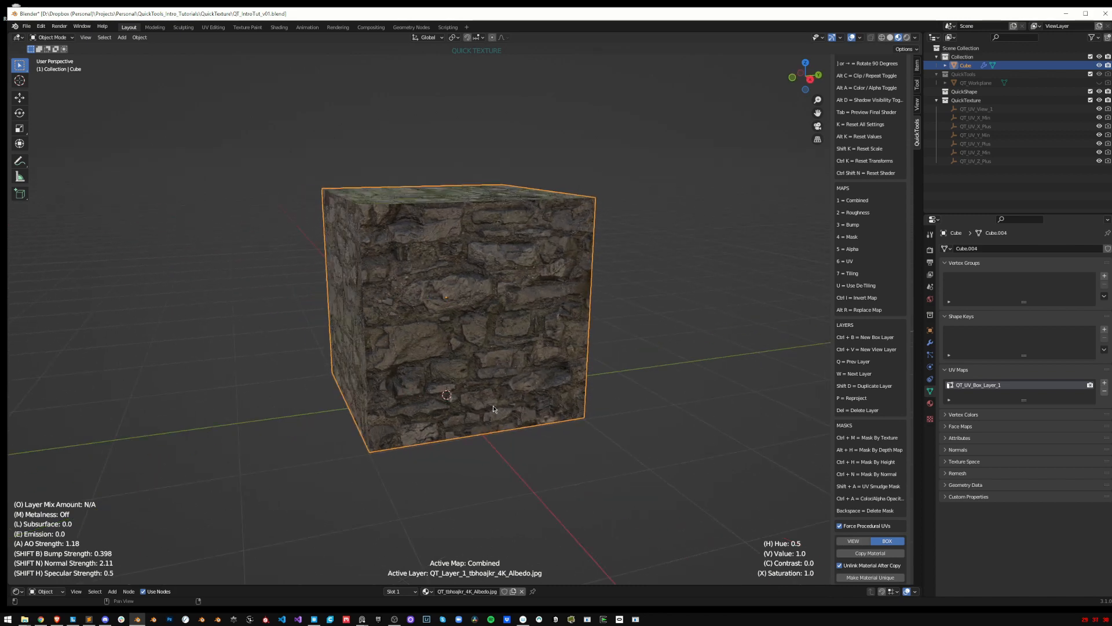
Adjust the combined map's color to hue 0.48, value 1.12, contrast -0.02 and saturation 1.17
key("h")
key("v")
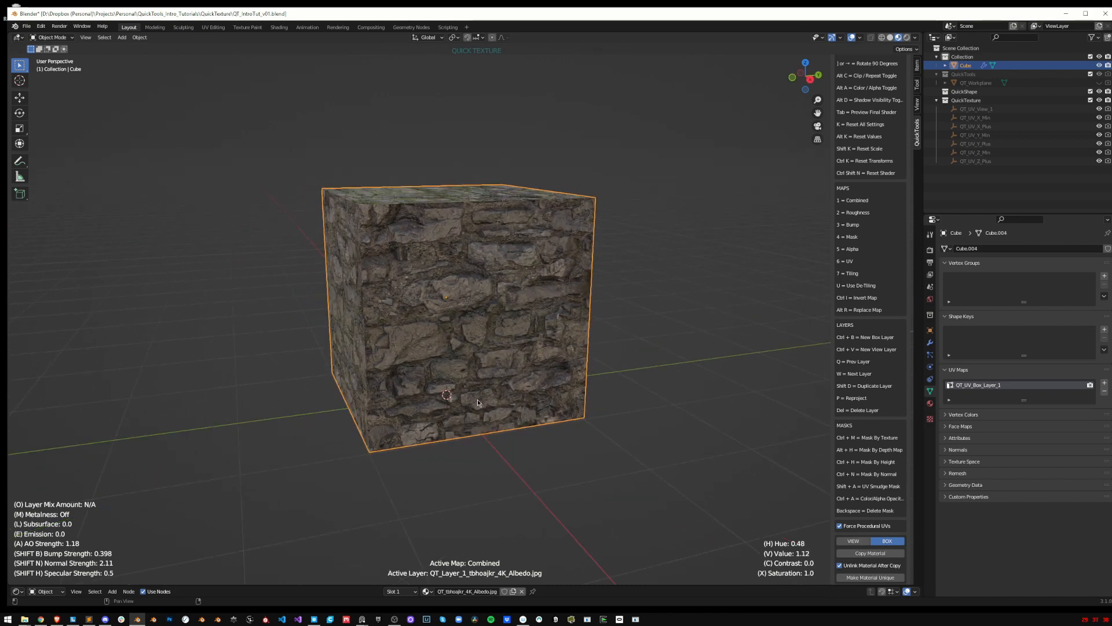
key("c")
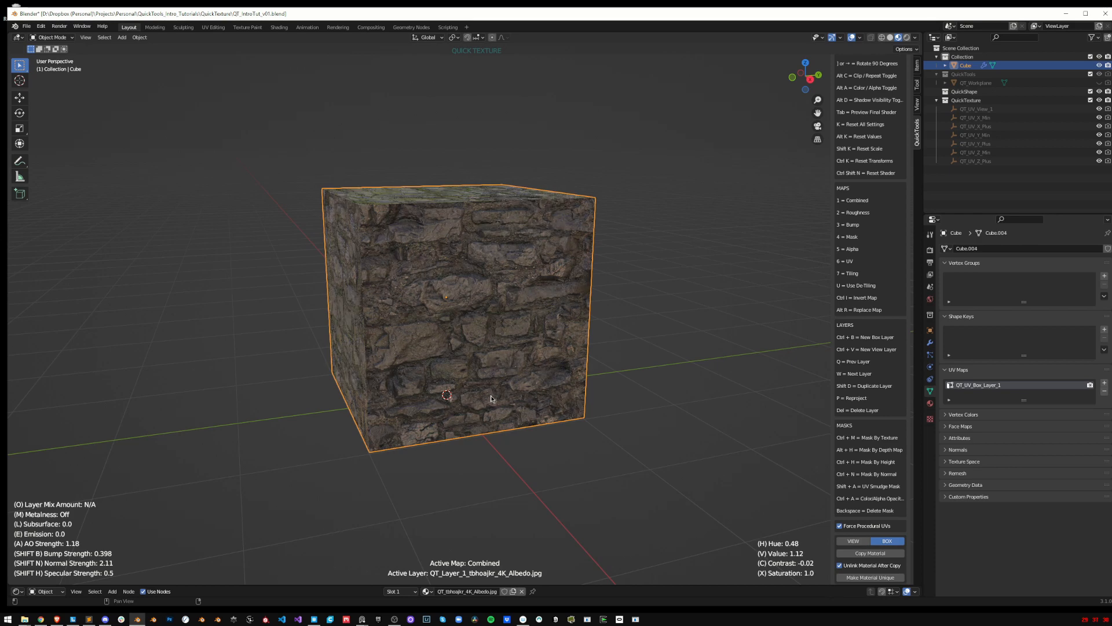
key("x")
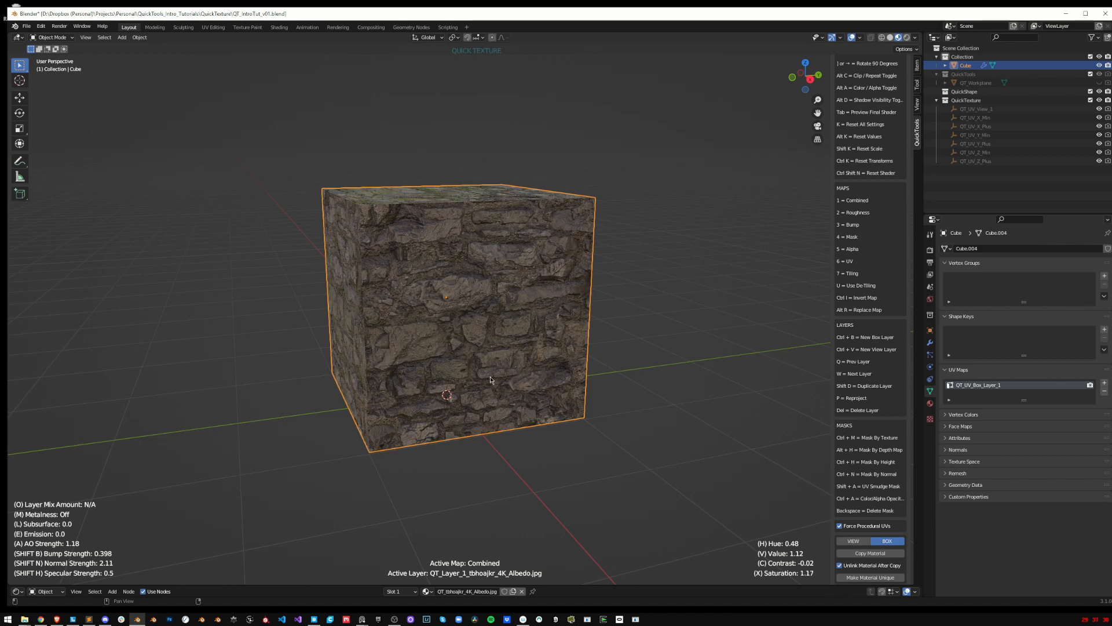
mouse_move(491, 380)
middle_mouse_down()
mouse_move(456, 420)
mouse_move(528, 378)
mouse_move(453, 372)
mouse_move(471, 373)
middle_mouse_up()
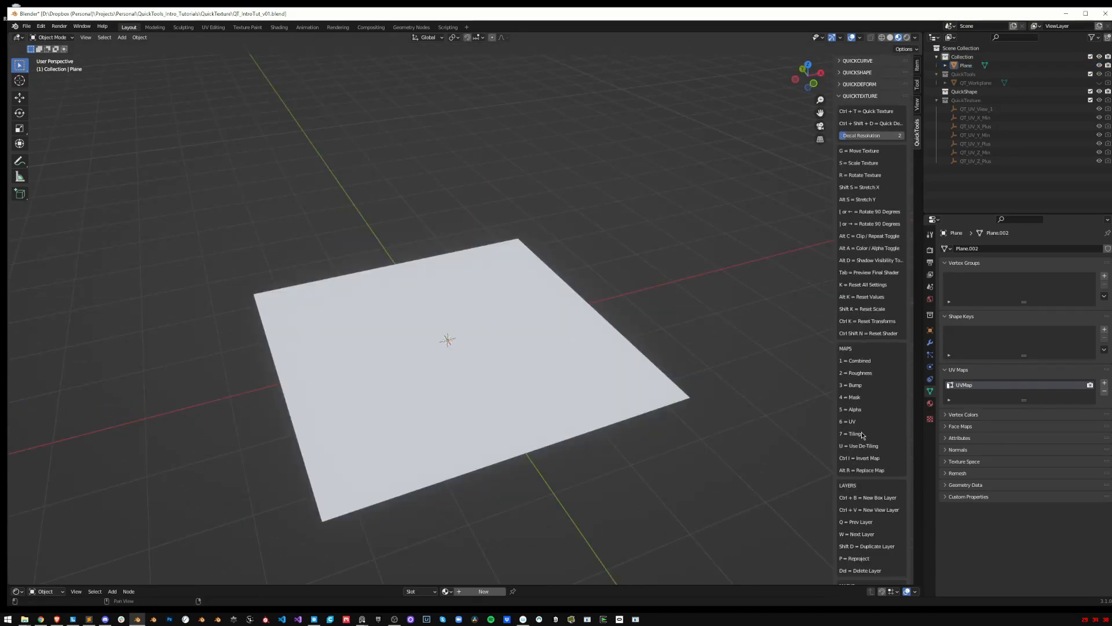
Create a QuickTexture material on the plane from rm5kpip_4K_Albedo.jpg in the grass_wild texture folder
left_click(454, 307)
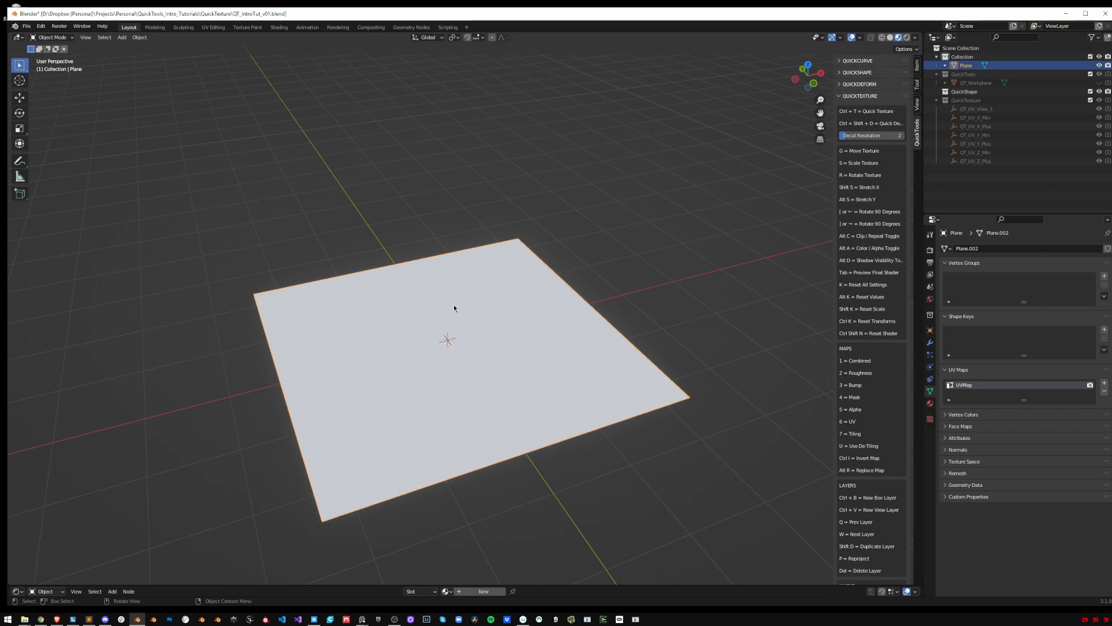
middle_click_drag(450, 308, 483, 328)
key("ctrl+t")
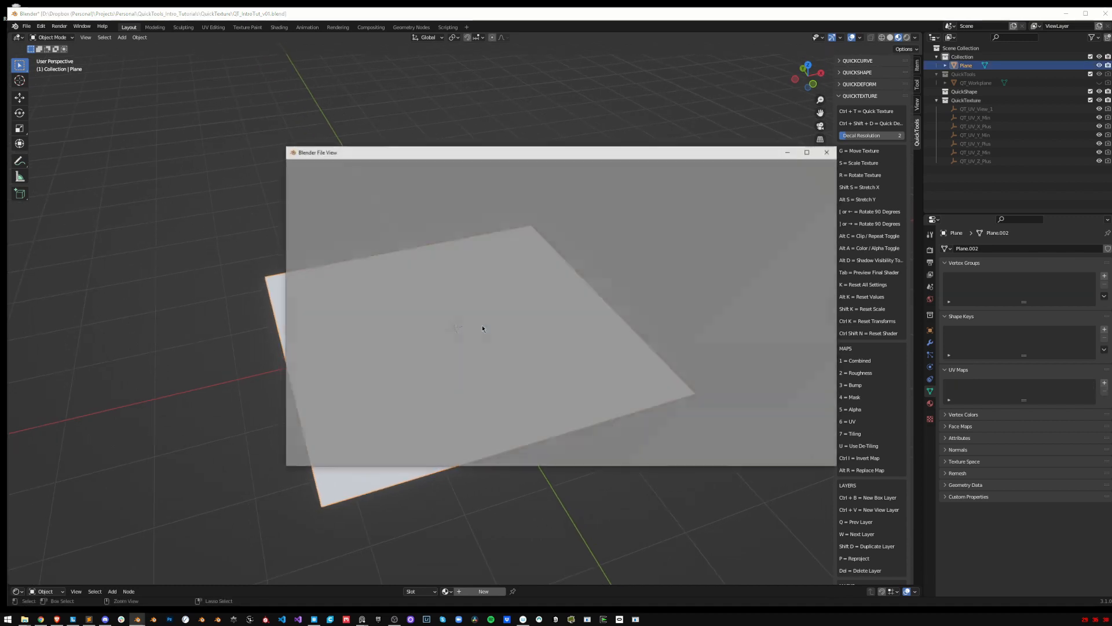
left_click(337, 366)
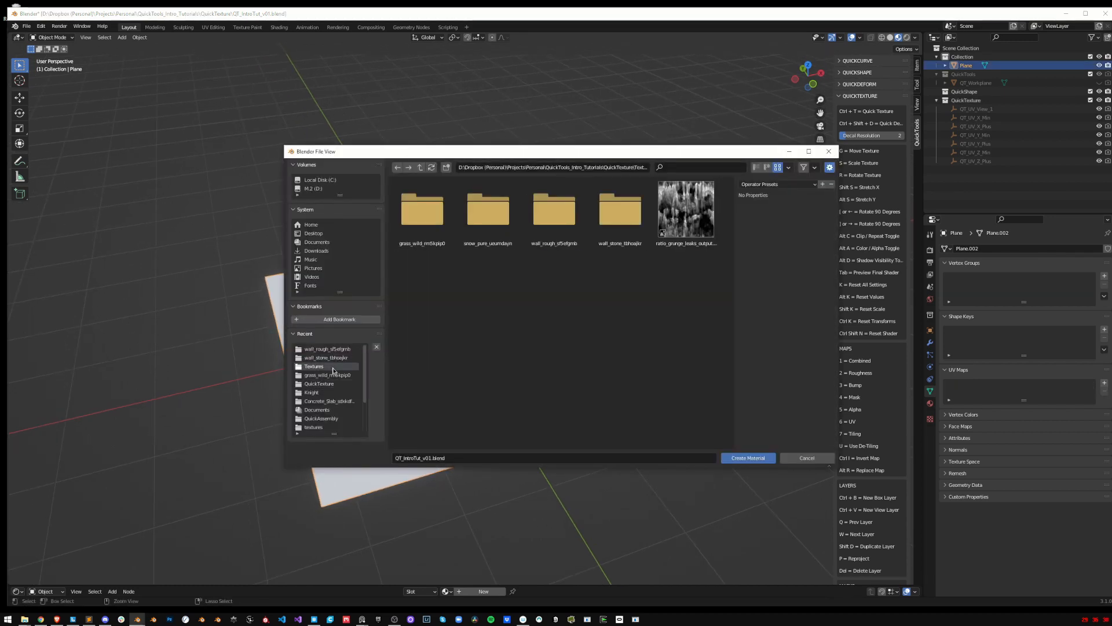
double_click(418, 219)
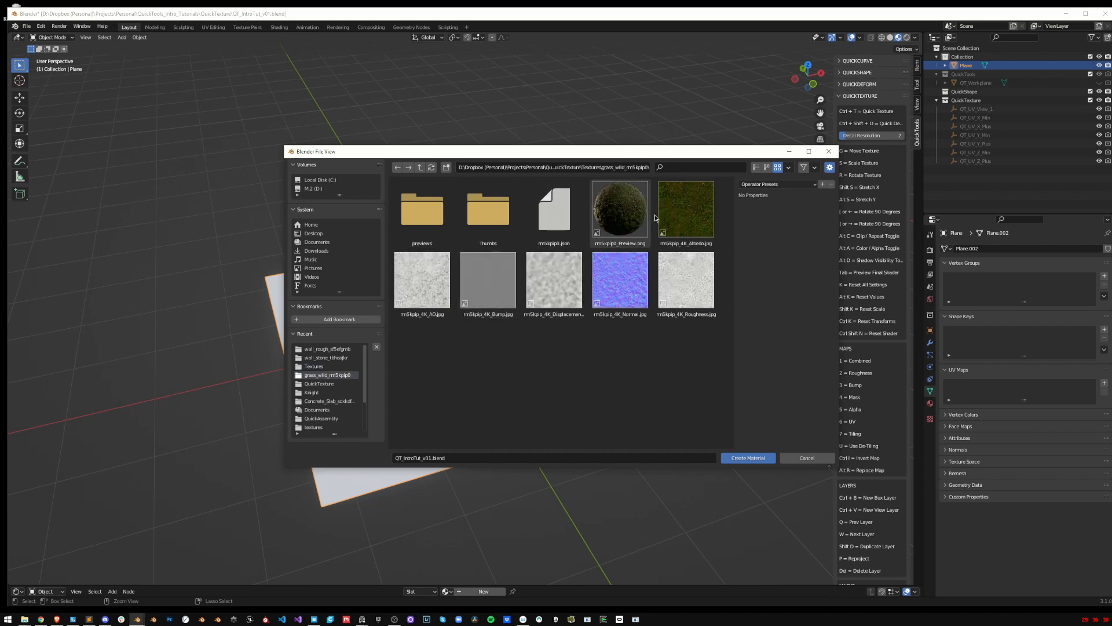
double_click(675, 215)
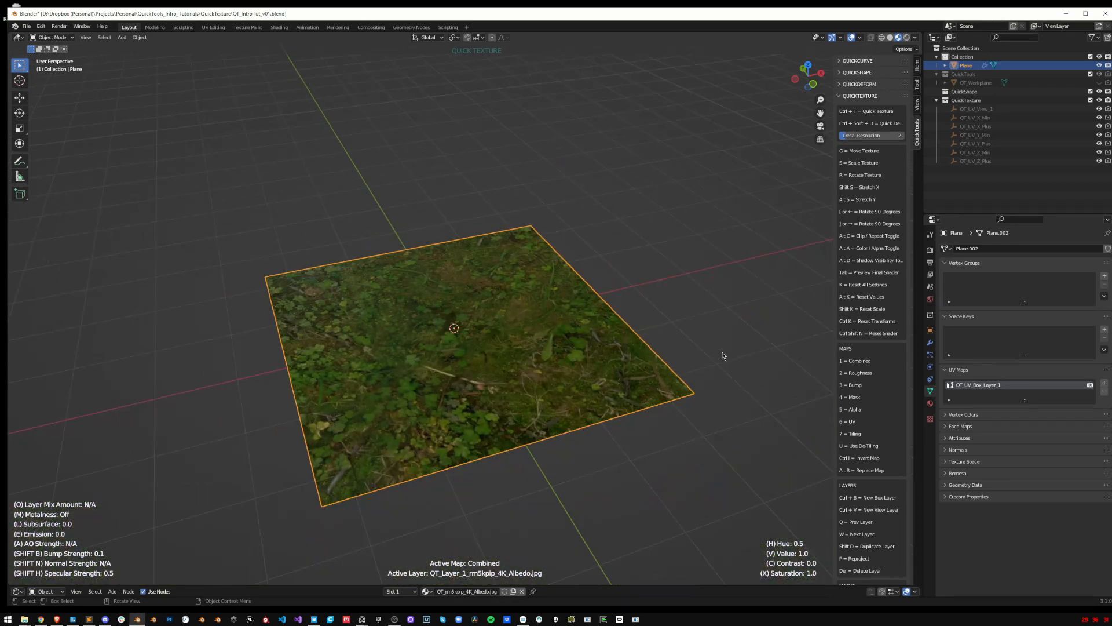
Scale down the grass texture so it repeats more densely across the plane, viewed from above
scroll(367, 368, "up", 5)
scroll(369, 368, "down", 5)
key("KP_7")
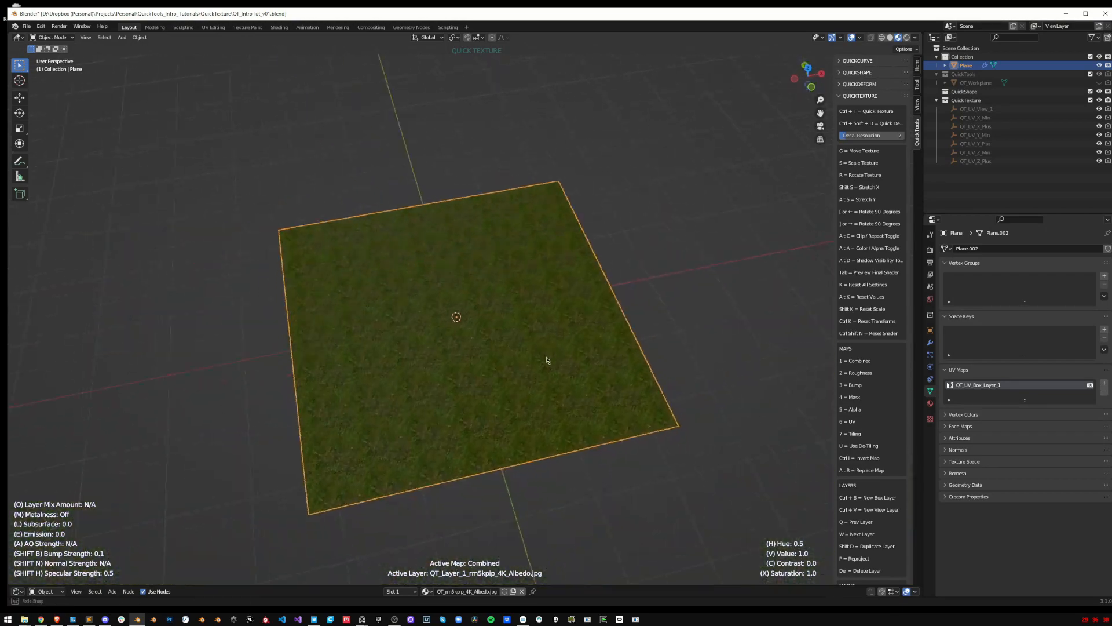
Make Tiling the active map of the grass material and examine the repeating pattern across the plane
scroll(622, 325, "up", 1)
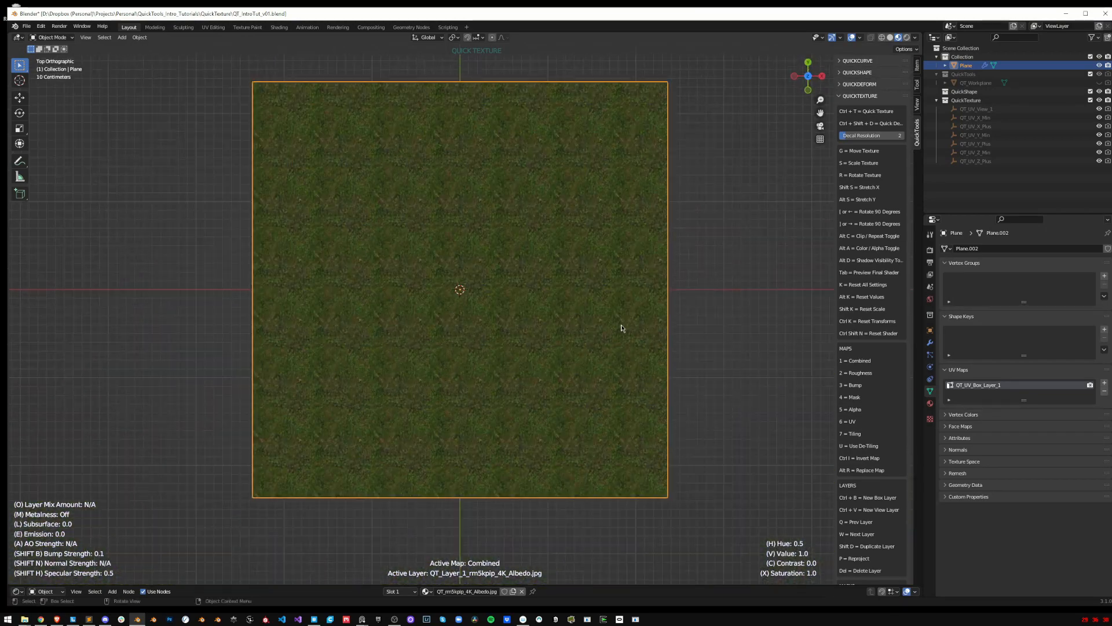
middle_click_drag(584, 297, 534, 250)
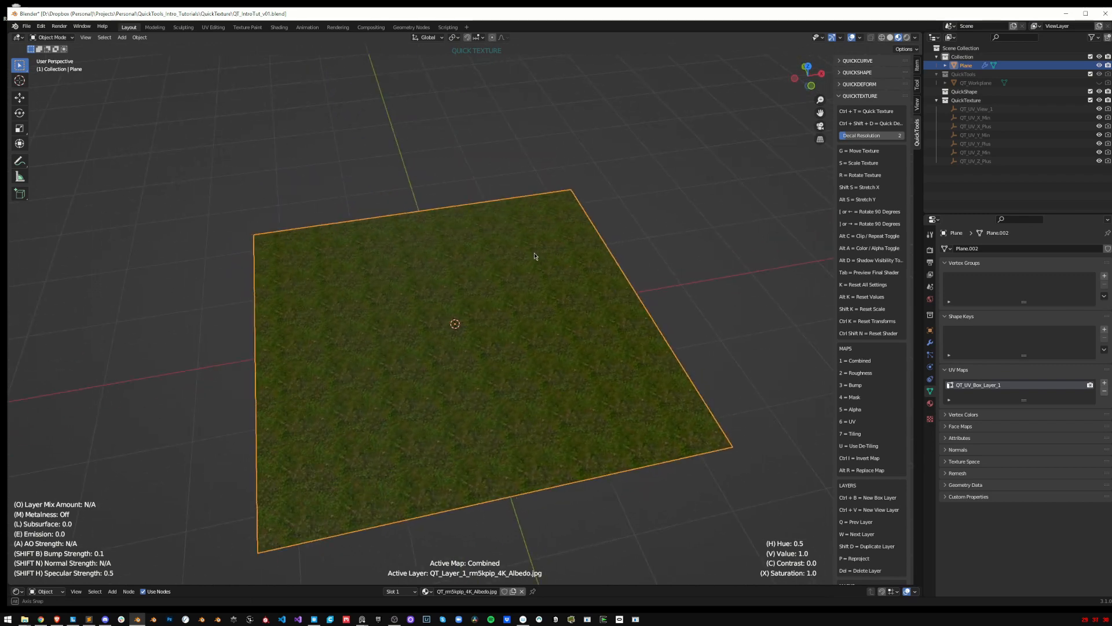
key("7")
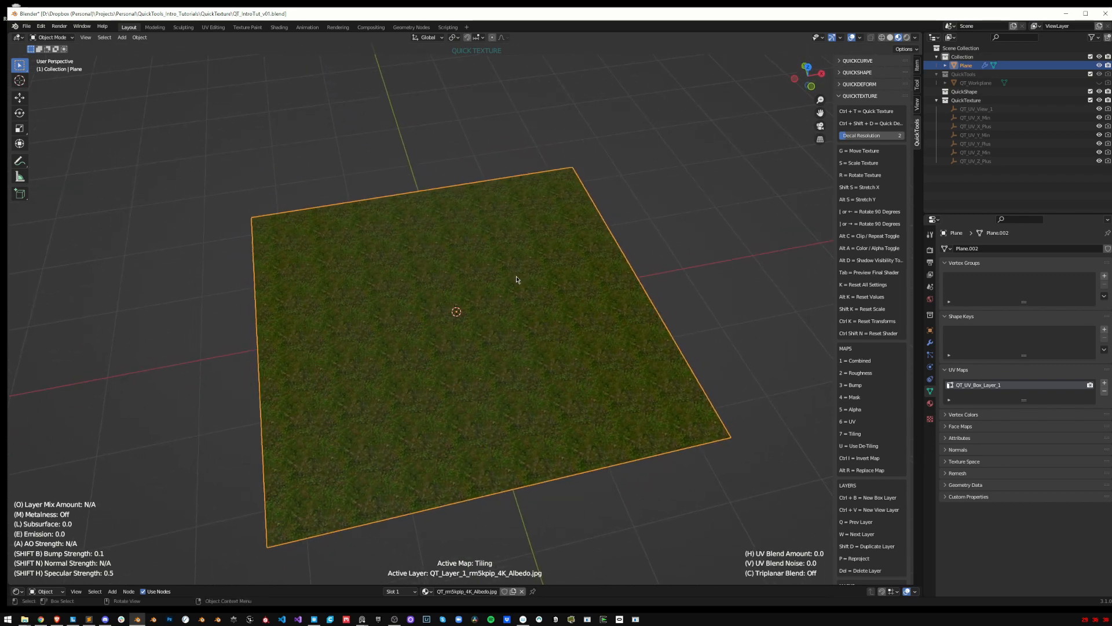
scroll(522, 281, "up", 1)
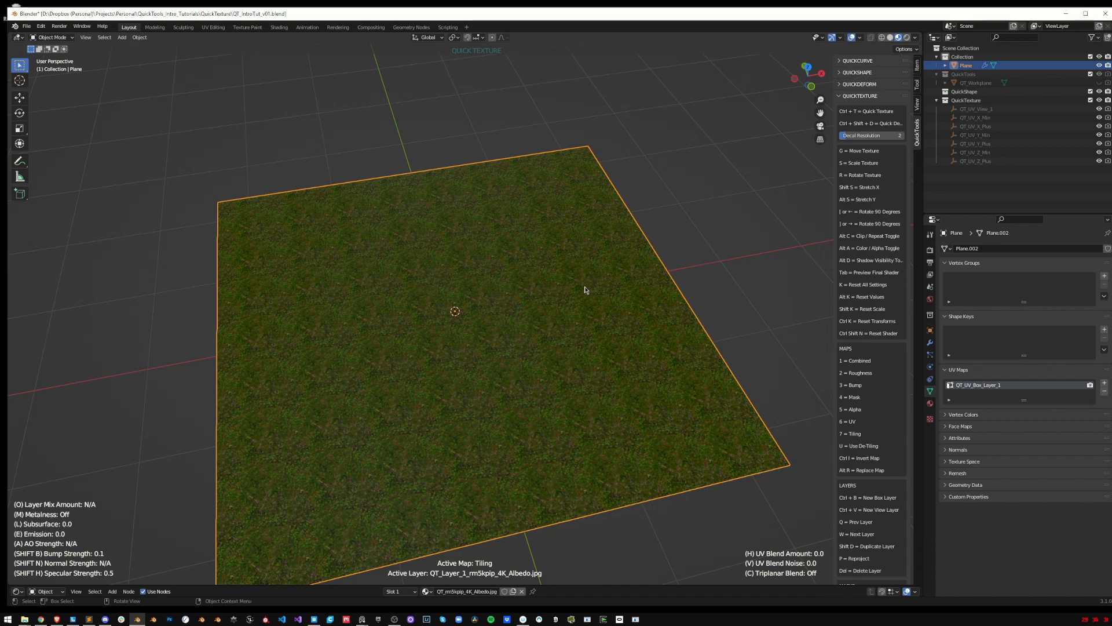
middle_click_drag(555, 290, 551, 266)
scroll(549, 298, "down", 2)
scroll(530, 334, "up", 1)
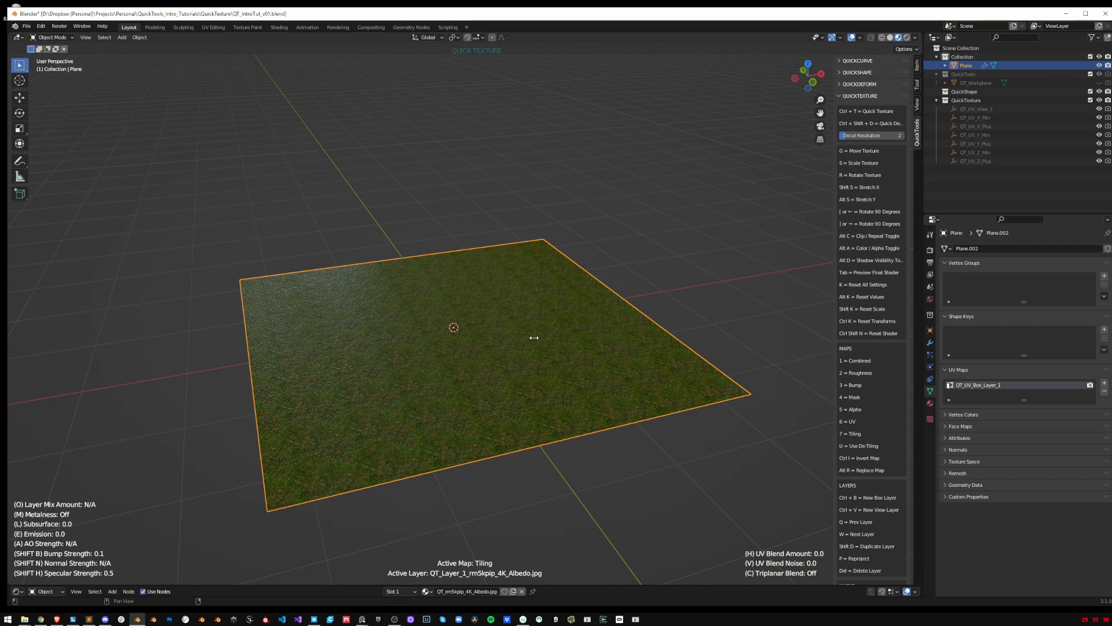
Set the grass tiling's UV blend amount to 4.5 and UV blend noise to 0.14, viewed from above
middle_click_drag(530, 338, 476, 387)
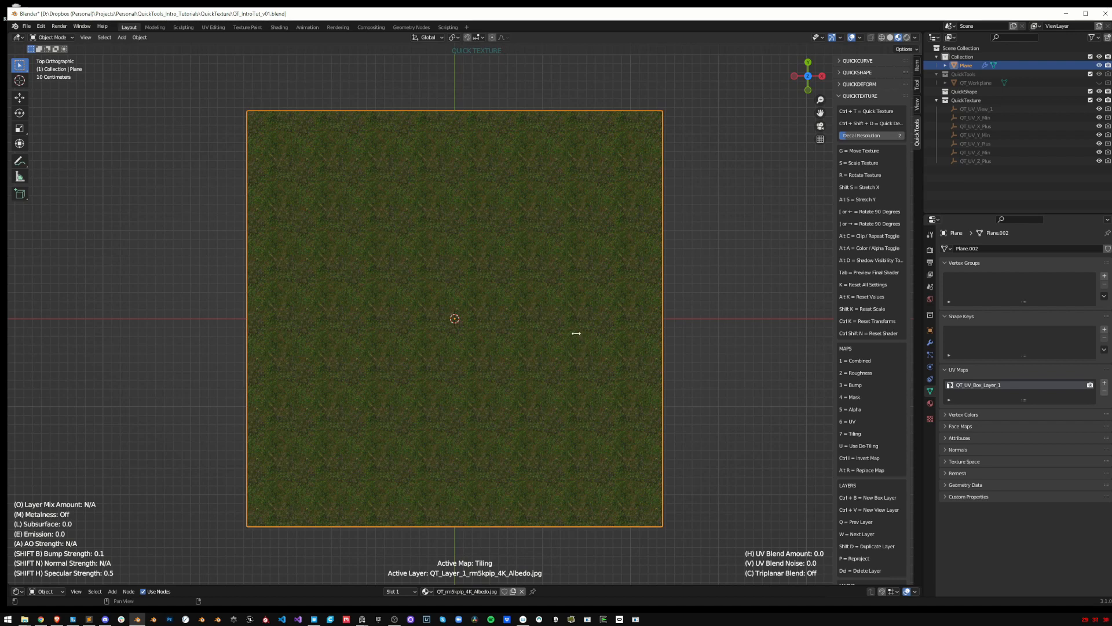
scroll(520, 339, "up", 1)
middle_click_drag(554, 318, 550, 344, "shift")
key("h")
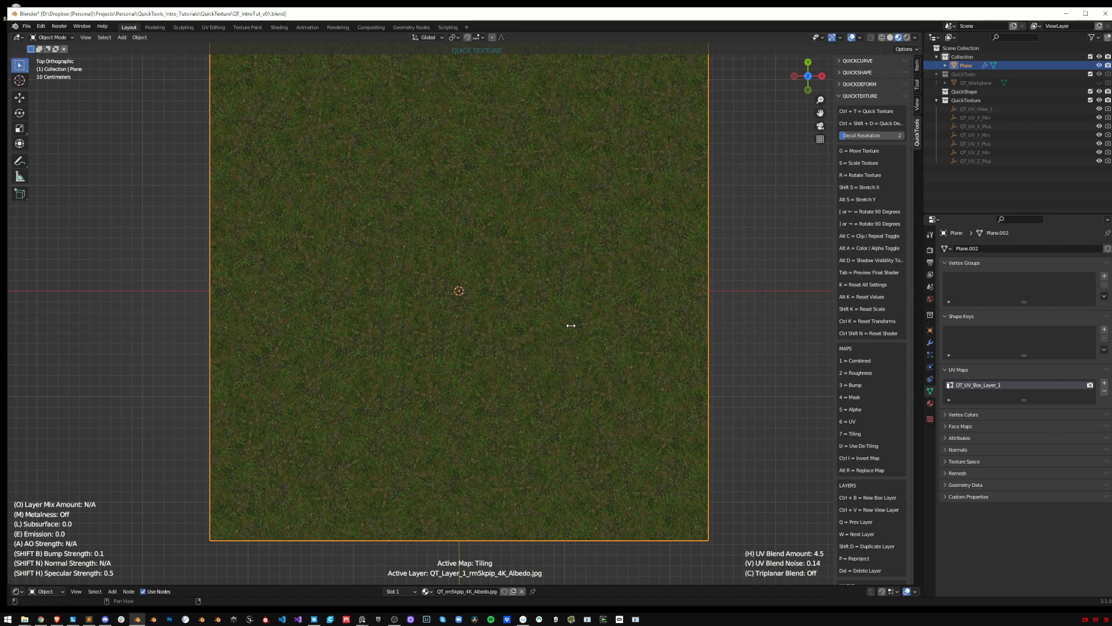
middle_click_drag(569, 322, 568, 268)
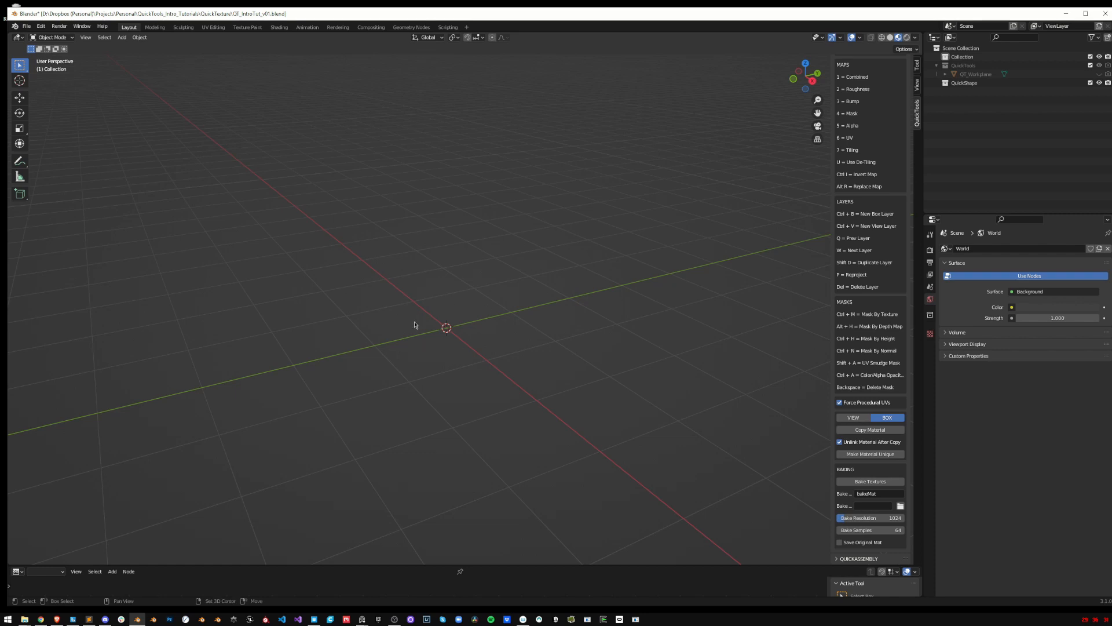
Add a UV sphere at the centre of the empty scene and shade it smooth
key("shift+a")
mouse_move(415, 325)
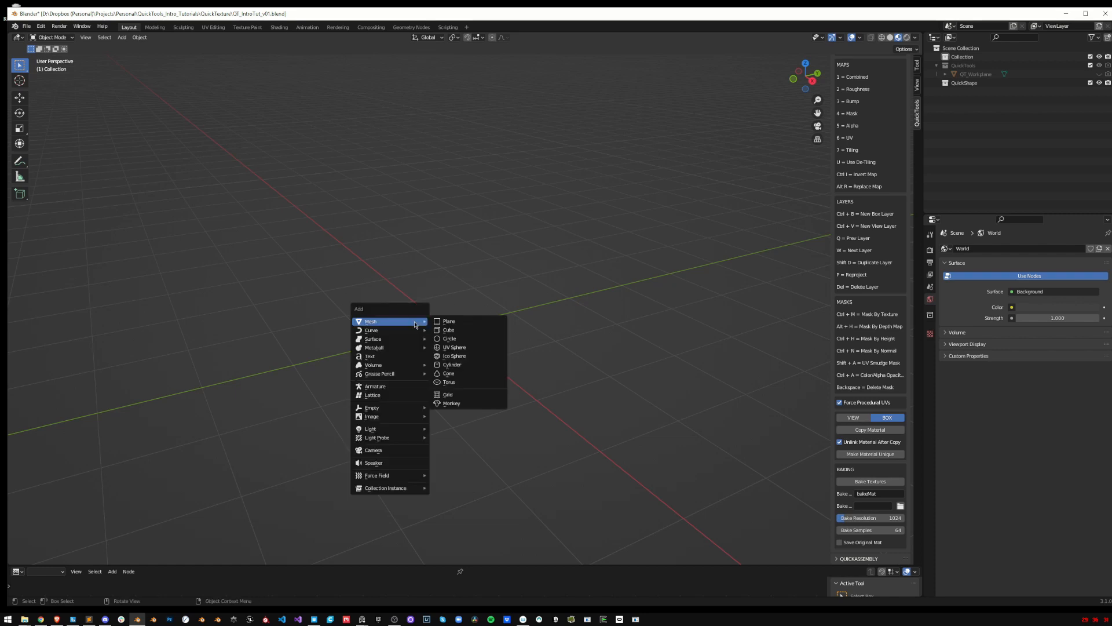
left_click(485, 348)
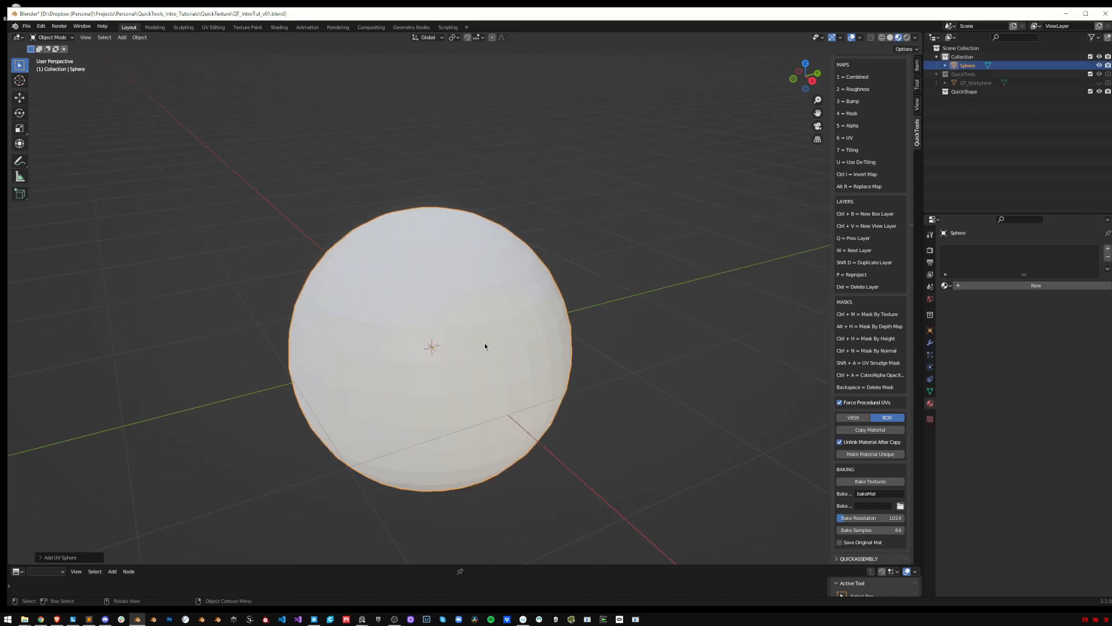
right_click(485, 342)
key("Escape")
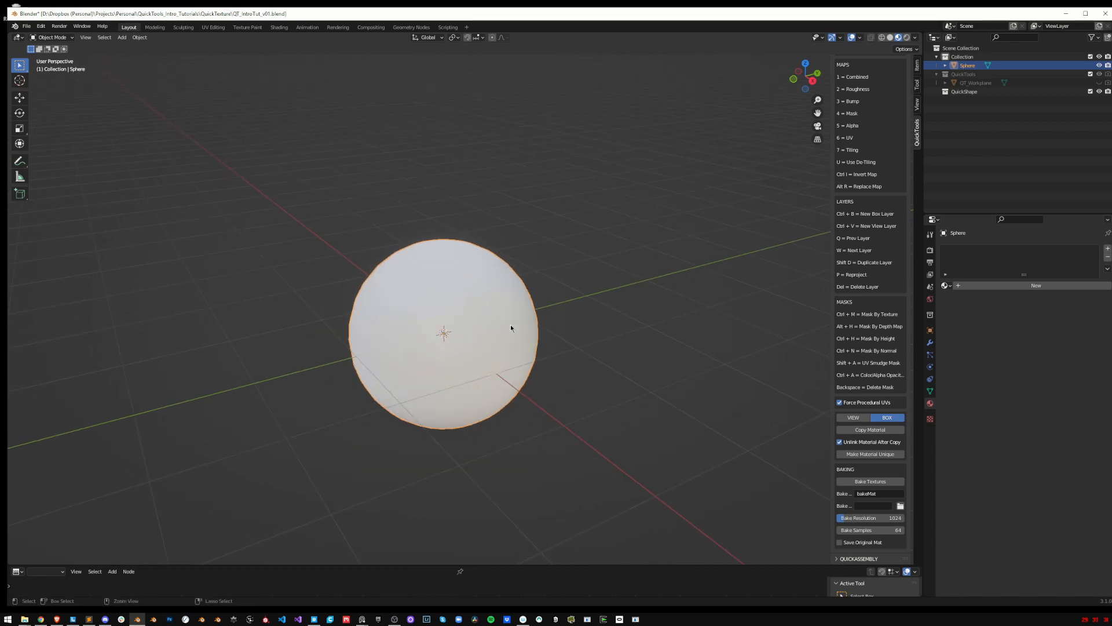
Create a QuickTexture material on the sphere from the sf5efgmb 4K maps in the wall_rough texture folder
key("ctrl+t")
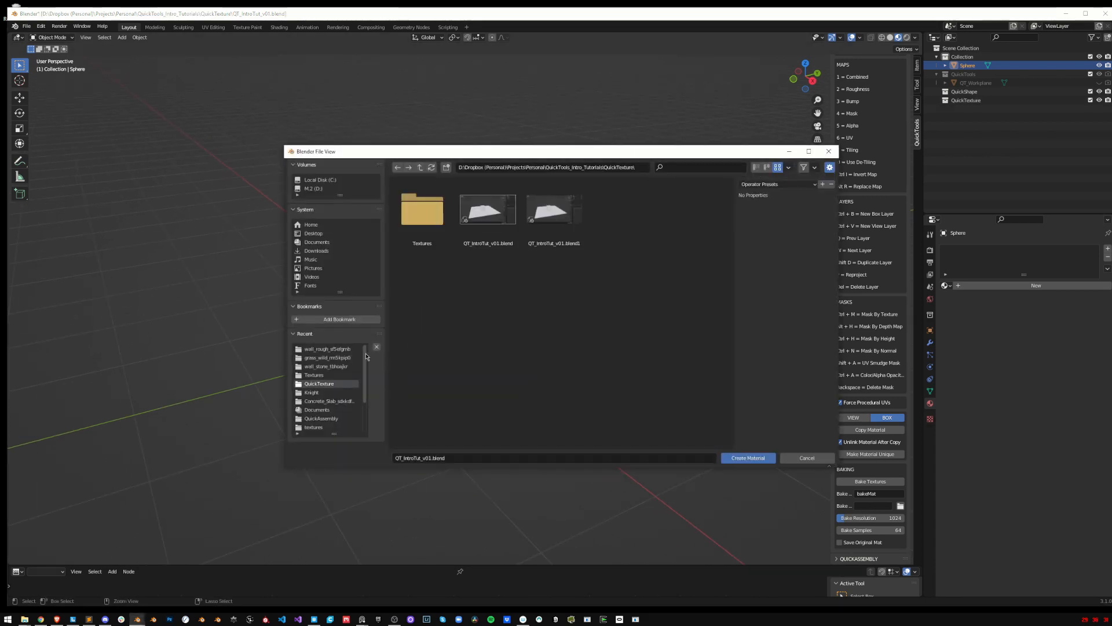
left_click(343, 349)
left_click(622, 215)
left_click(686, 289, "shift")
key("Return")
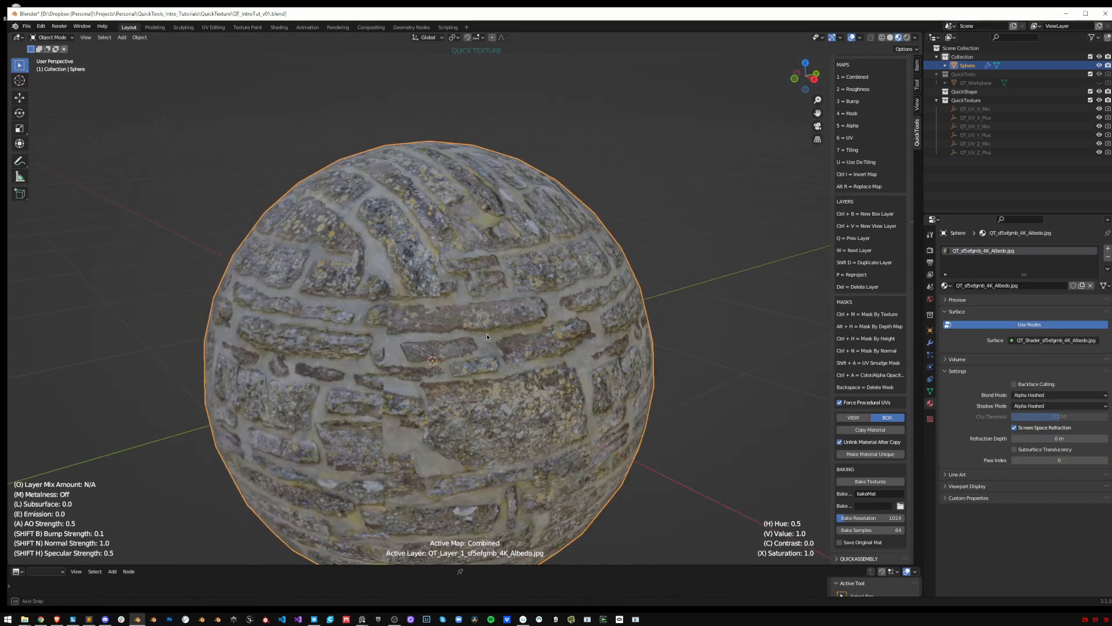
Make Tiling the active map on the sphere and examine the seams between the box projections
scroll(485, 317, "up", 6)
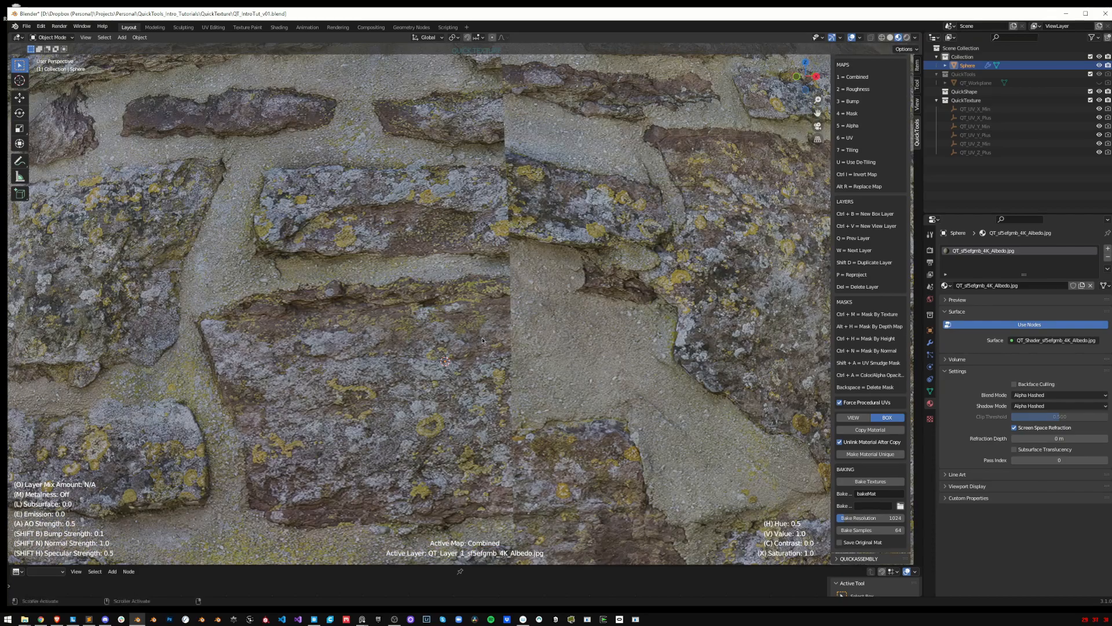
scroll(482, 340, "down", 6)
key("7")
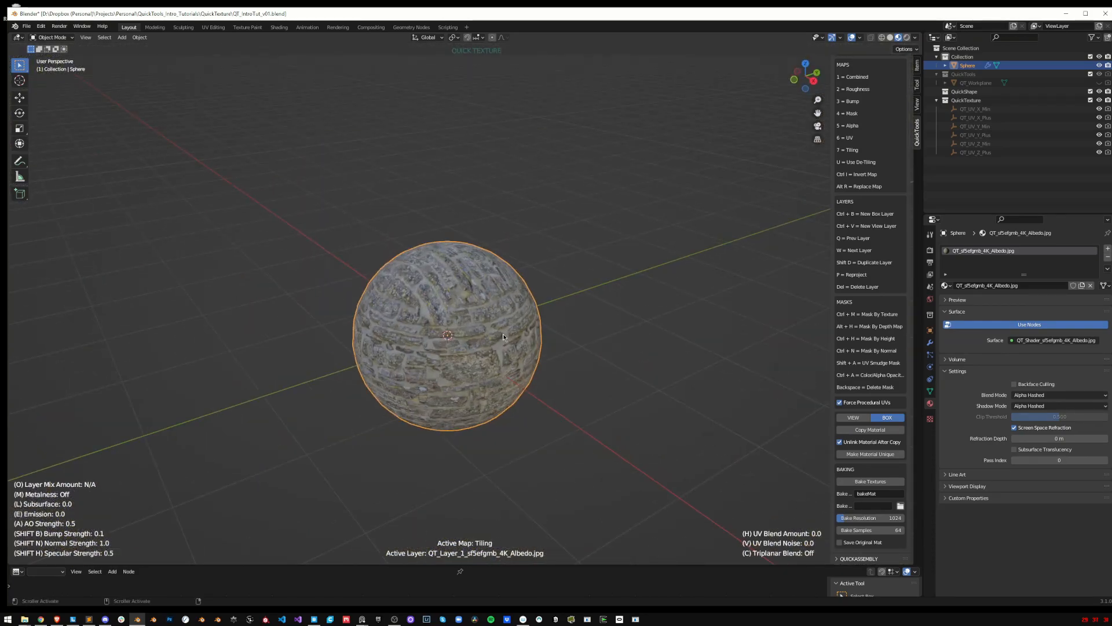
scroll(504, 286, "up", 2)
middle_click_drag(499, 338, 541, 342, "shift")
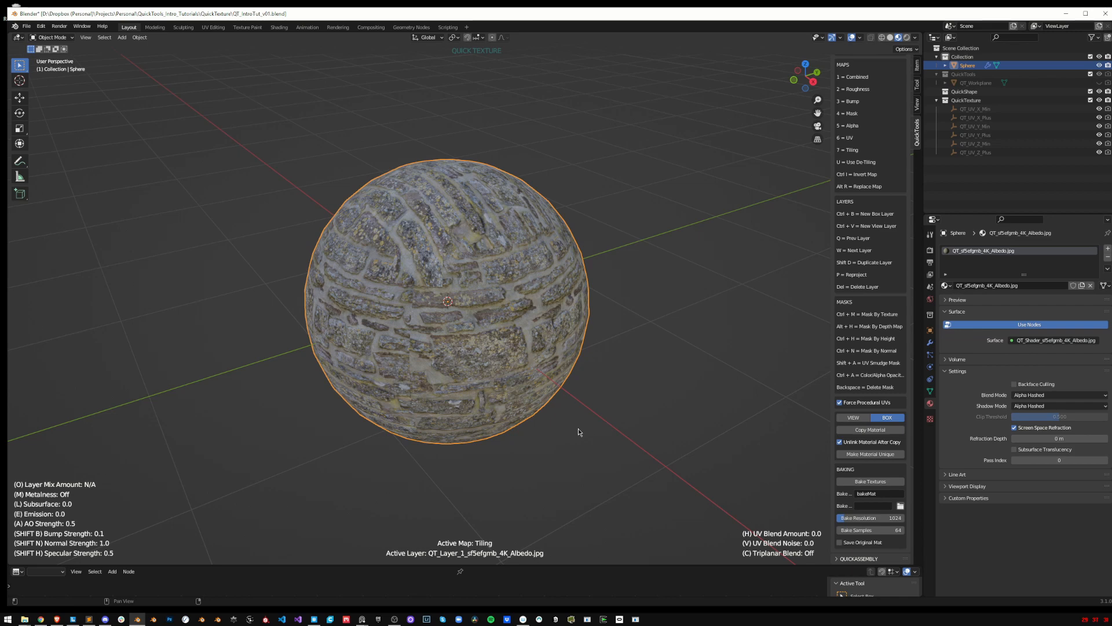
scroll(550, 393, "up", 1)
middle_click_drag(548, 392, 559, 393)
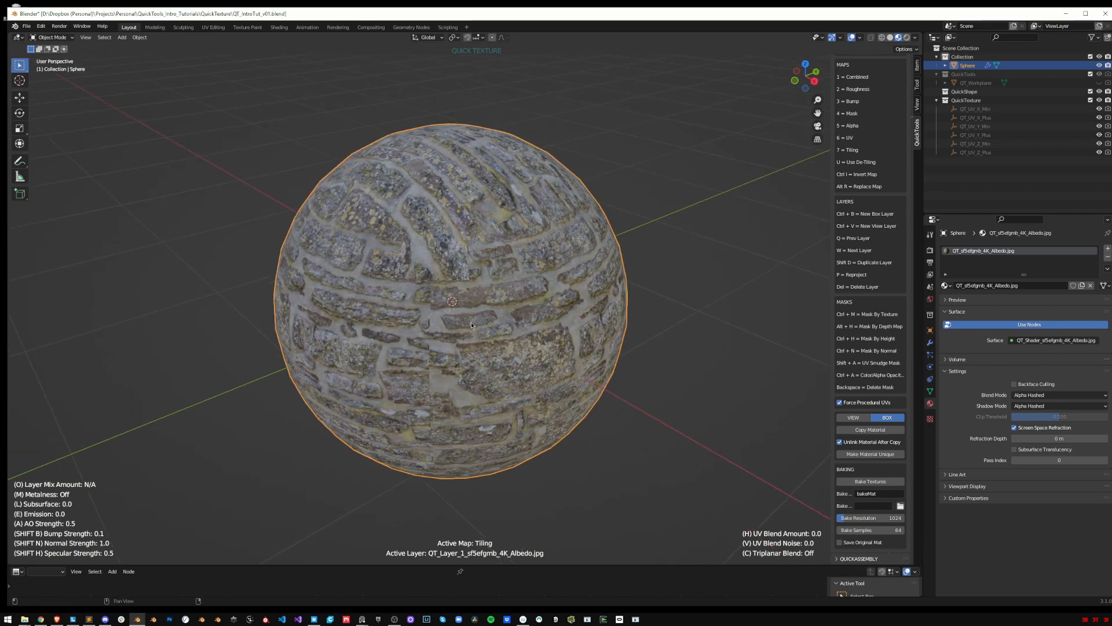
scroll(558, 392, "down", 1)
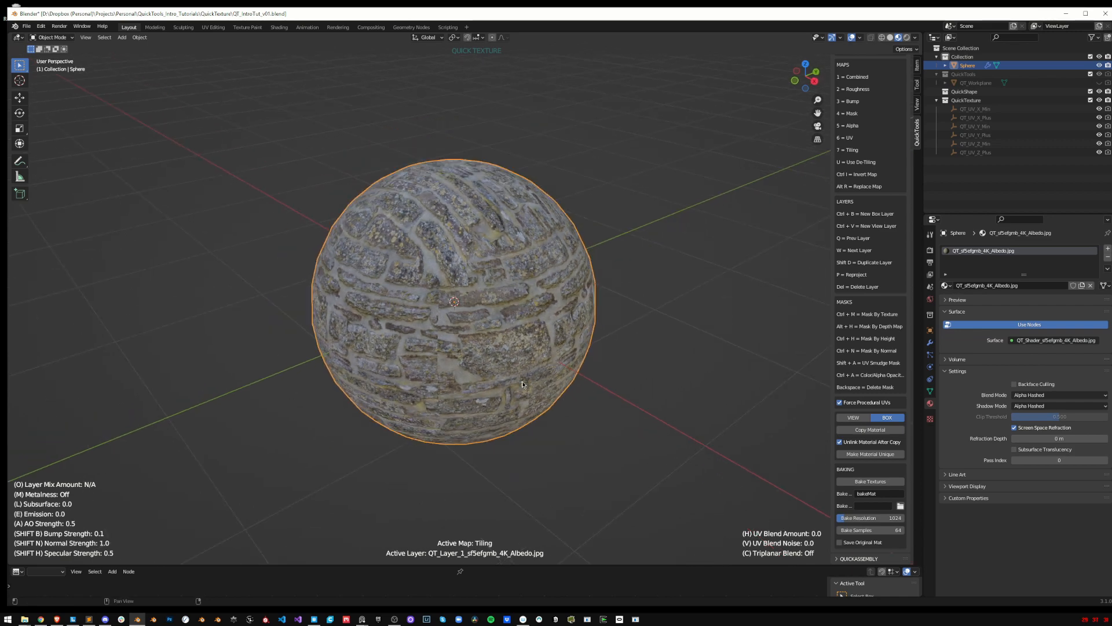
Turn on triplanar blending for the sphere's stone wall texture and check the seams up close
middle_click_drag(410, 309, 410, 293)
scroll(410, 293, "up", 2)
key("c")
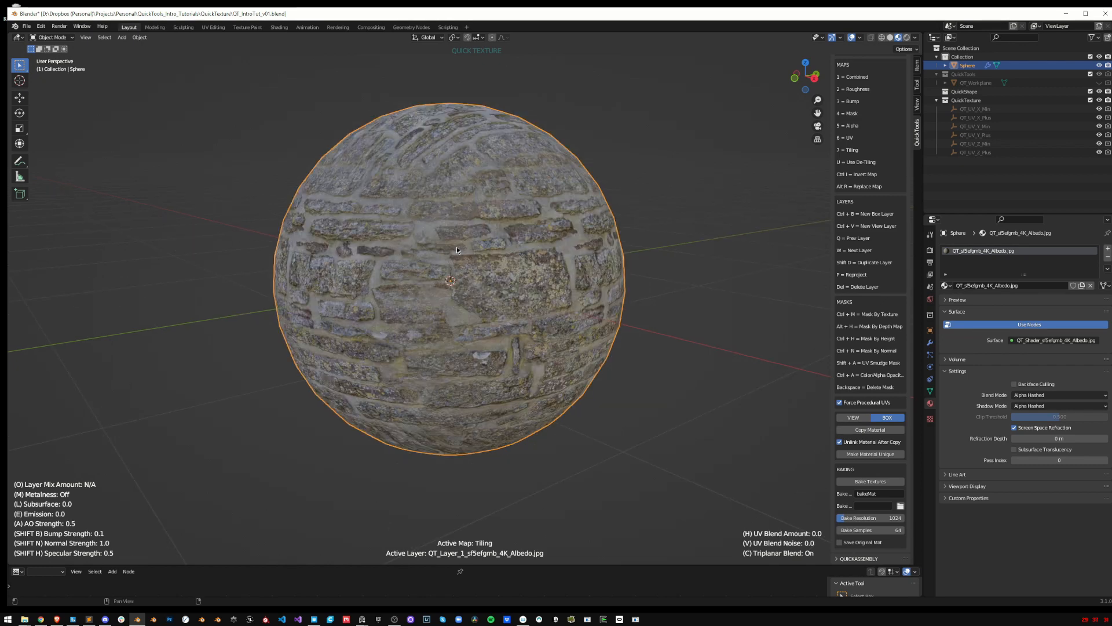
scroll(457, 249, "up", 3)
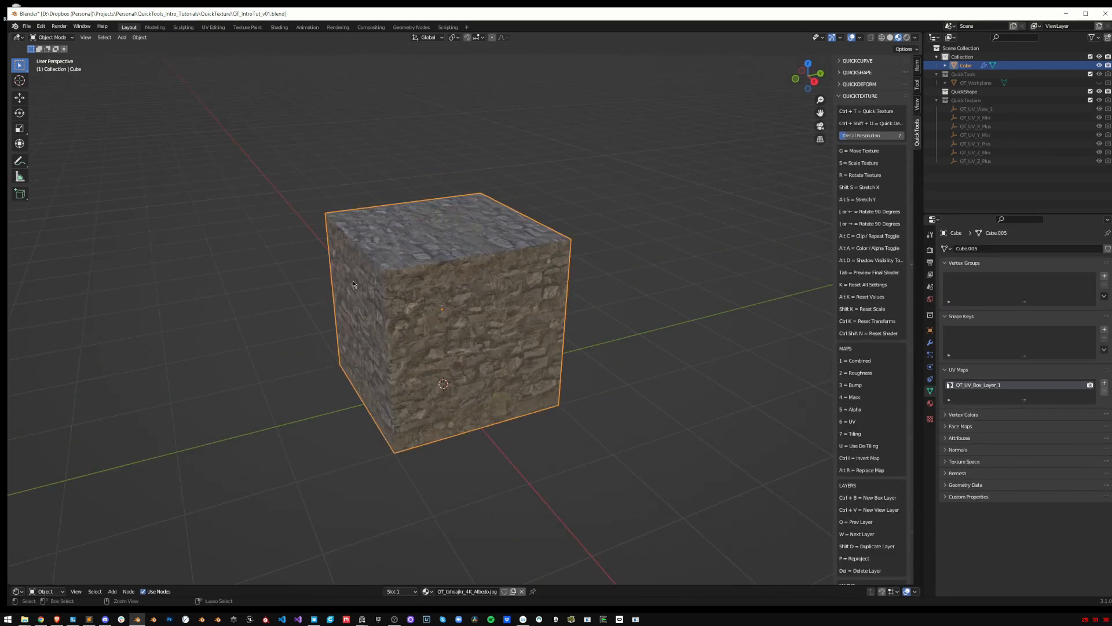
Resume QuickTexture editing on the stone-textured cube and make UV the active map
key("ctrl+t")
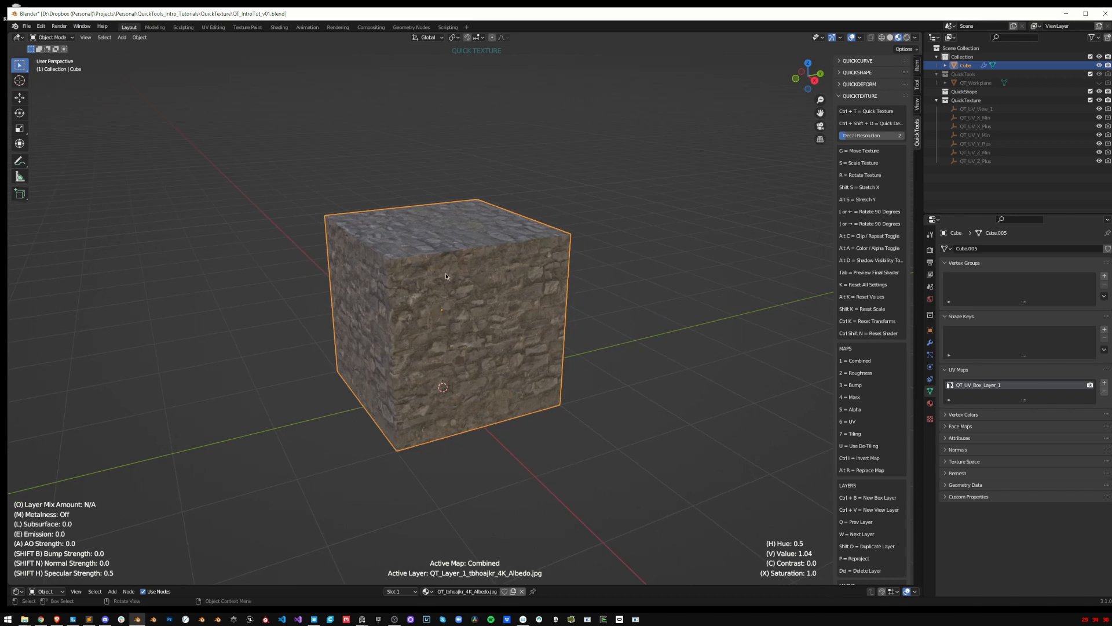
key("6")
scroll(444, 274, "up", 3)
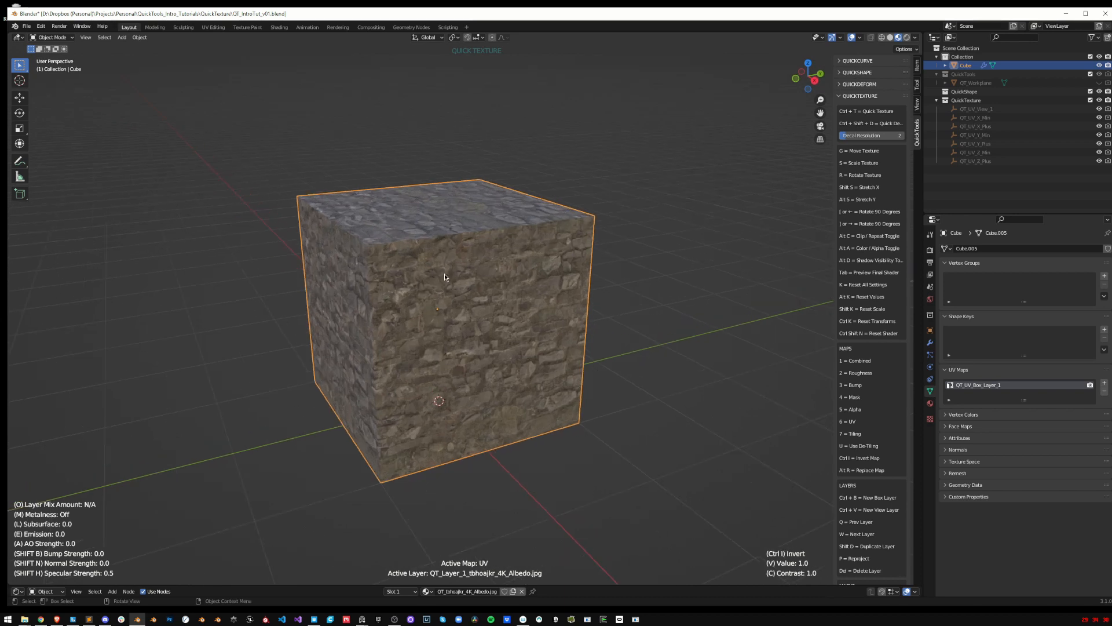
key("7")
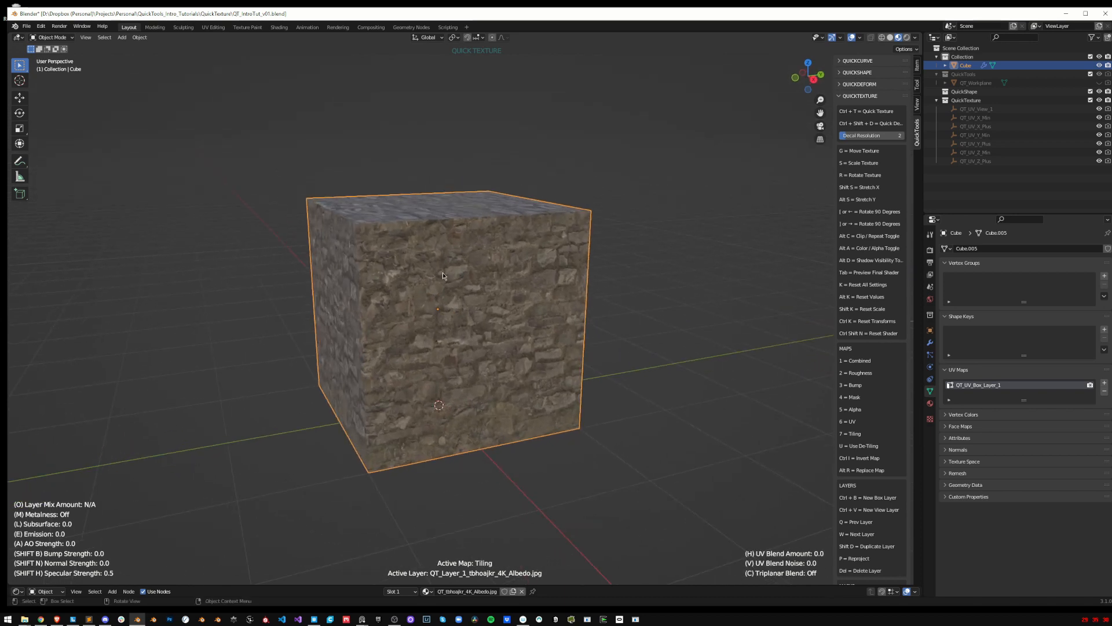
key("6")
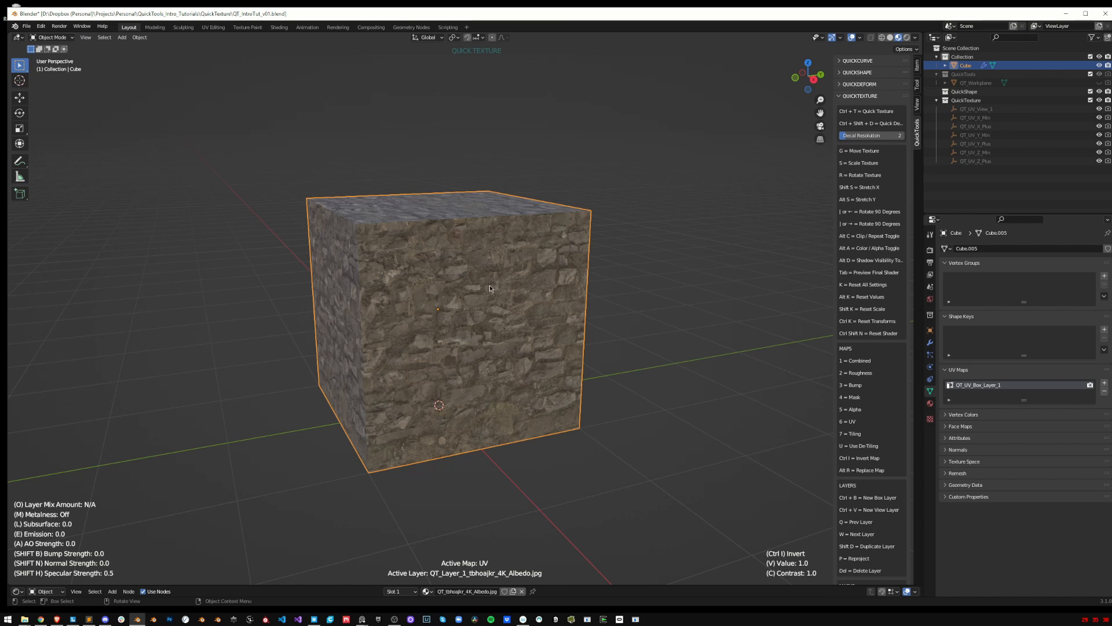
Look through the QuickTexture map, layer and mask shortcuts for the UV options available on the cube
scroll(489, 288, "down", 2)
middle_click_drag(480, 299, 464, 317)
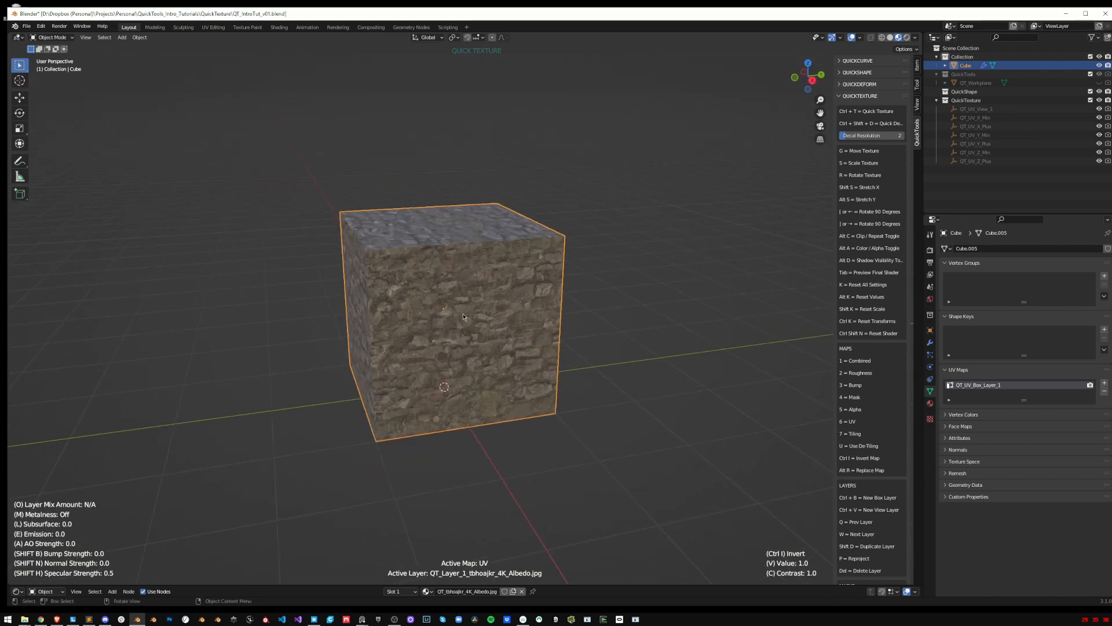
scroll(482, 295, "up", 1)
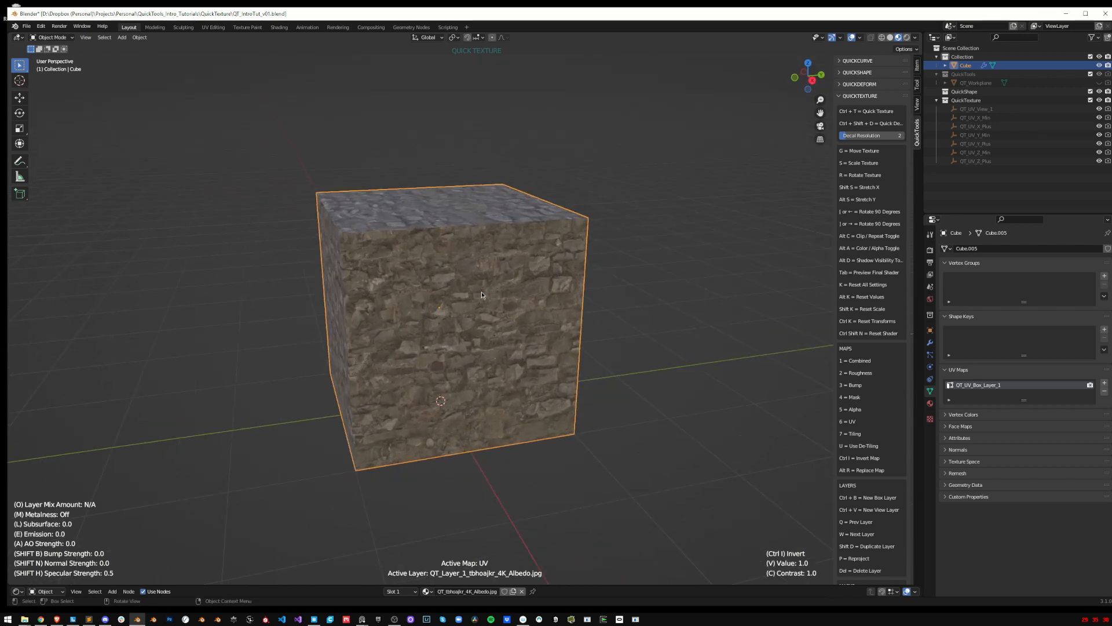
middle_click_drag(479, 295, 484, 302)
scroll(869, 481, "down", 1)
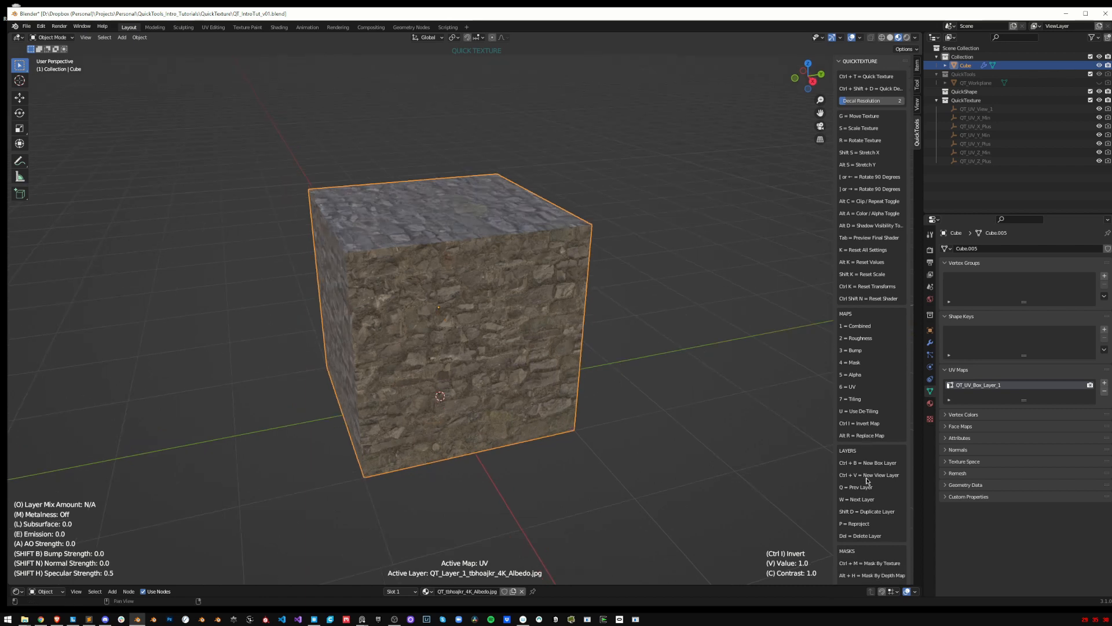
scroll(874, 518, "down", 6)
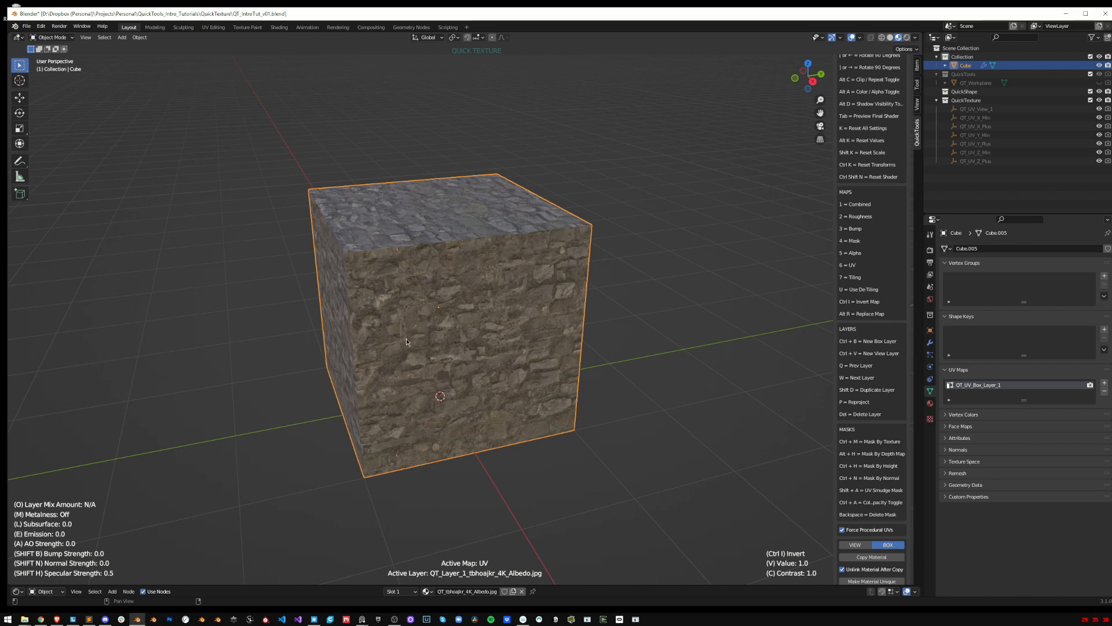
mouse_move(360, 300)
middle_mouse_down()
mouse_move(379, 303)
mouse_move(365, 300)
middle_mouse_up()
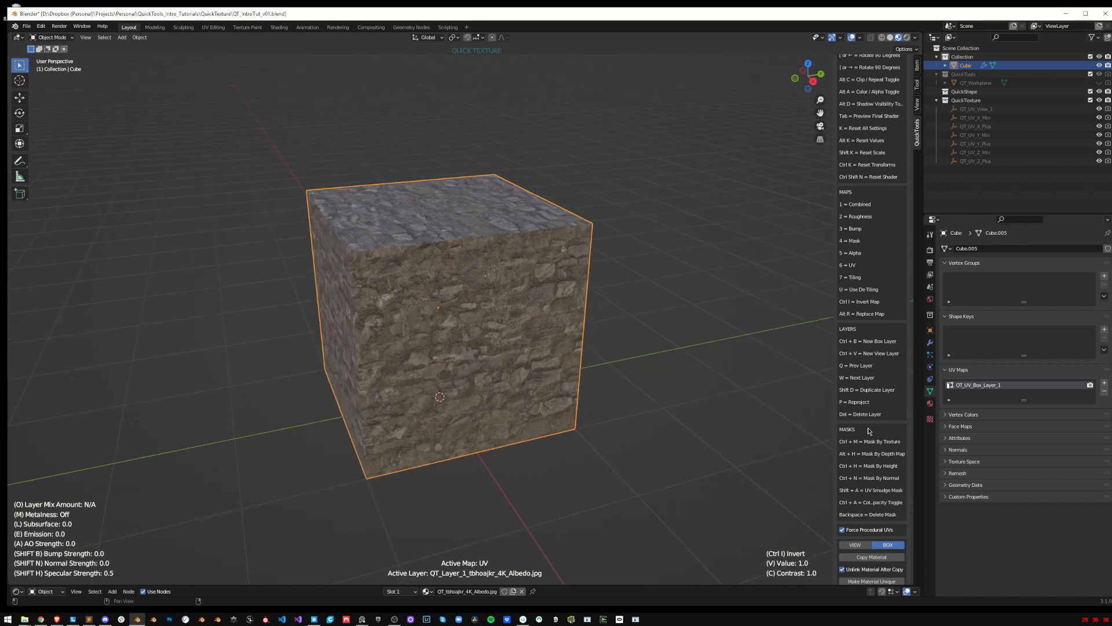
scroll(859, 414, "up", 5)
scroll(862, 430, "up", 1)
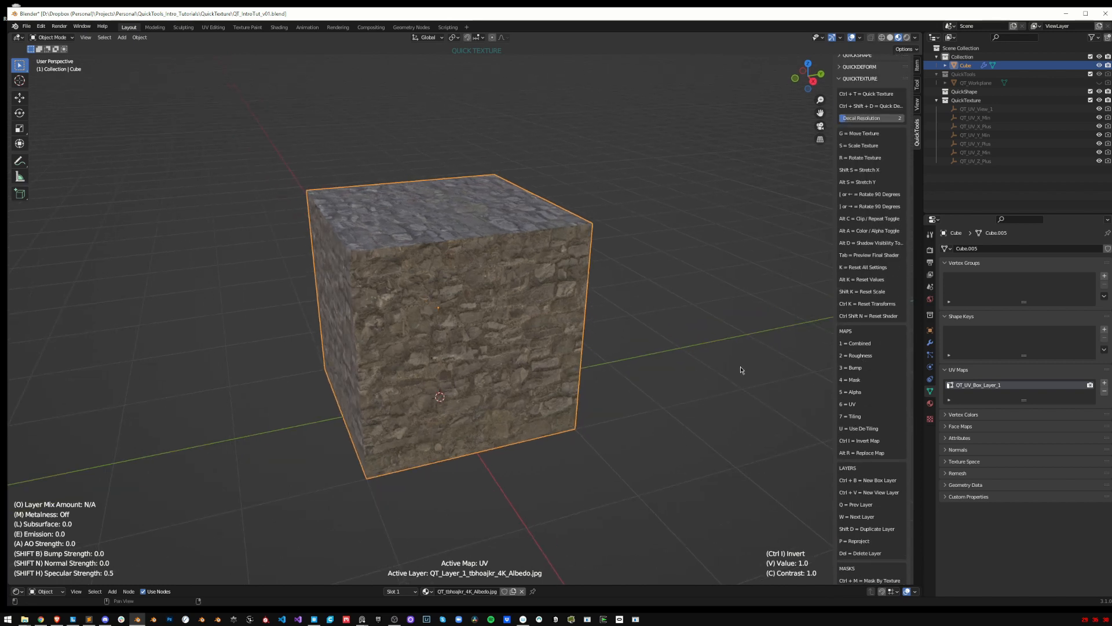
middle_click_drag(510, 293, 526, 296)
Add a UV smudge mask to the cube from the grunge leaks image in Textures, with value 0.1 and contrast 0.08
key("ctrl+b")
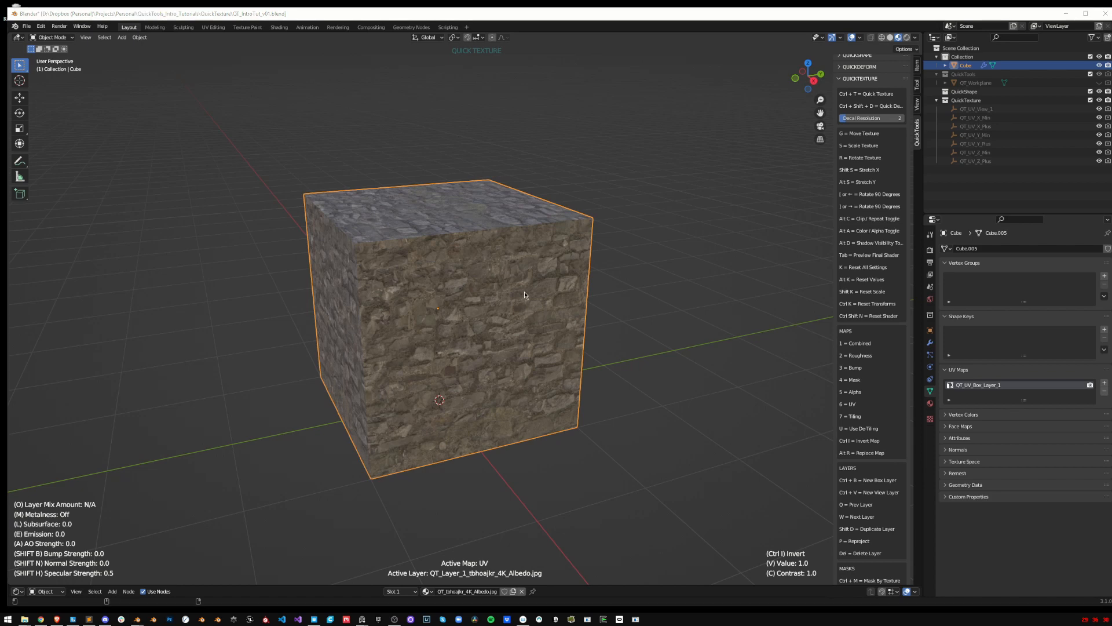
left_click(325, 349)
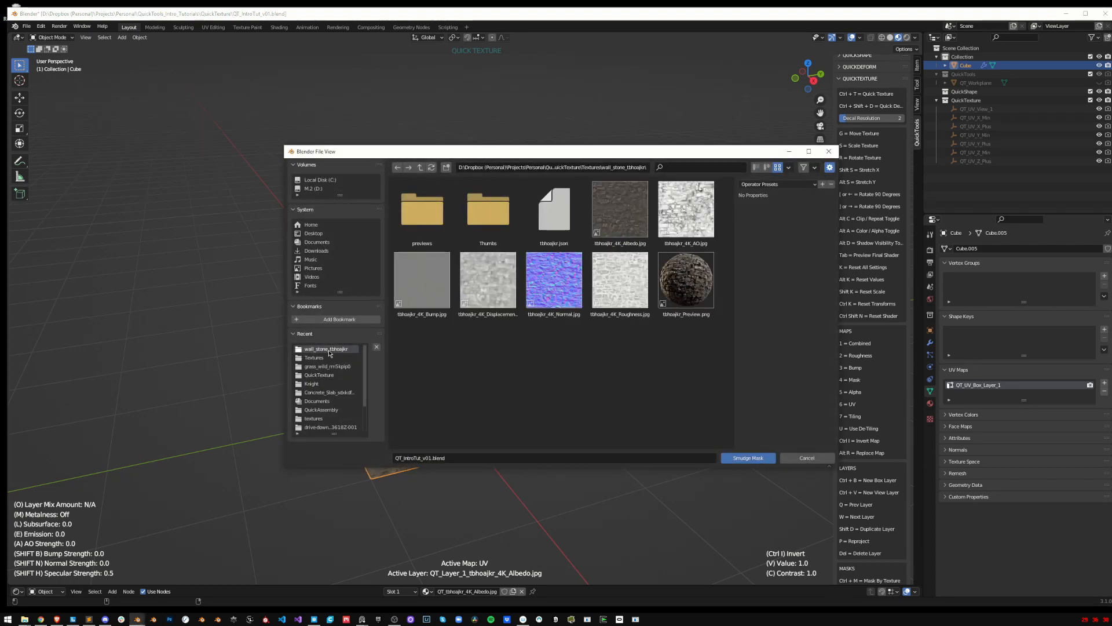
left_click(421, 167)
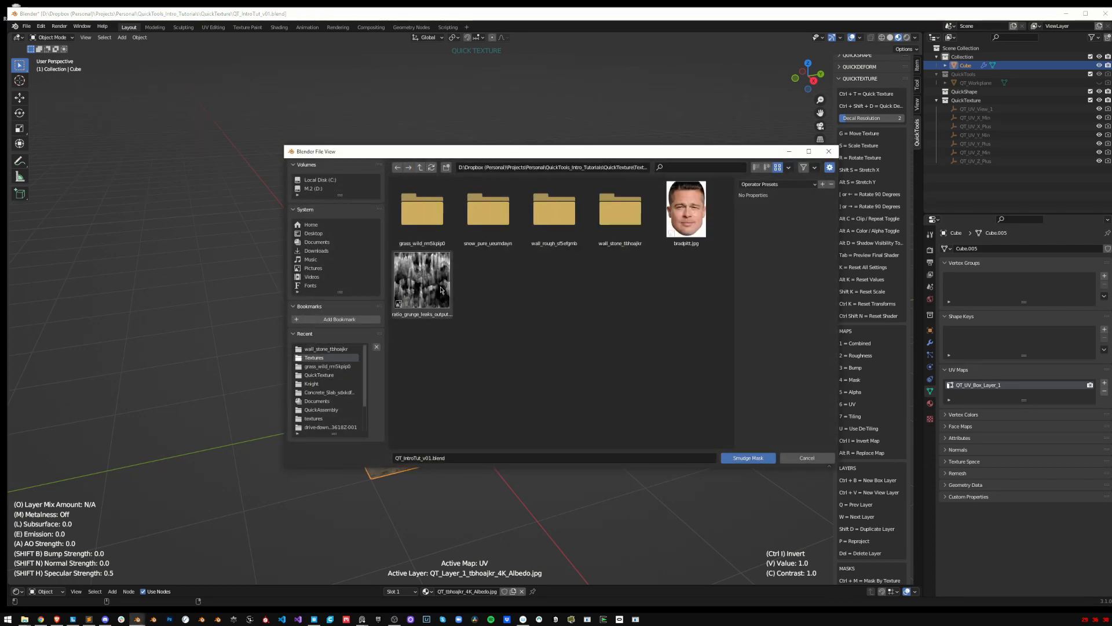
double_click(424, 282)
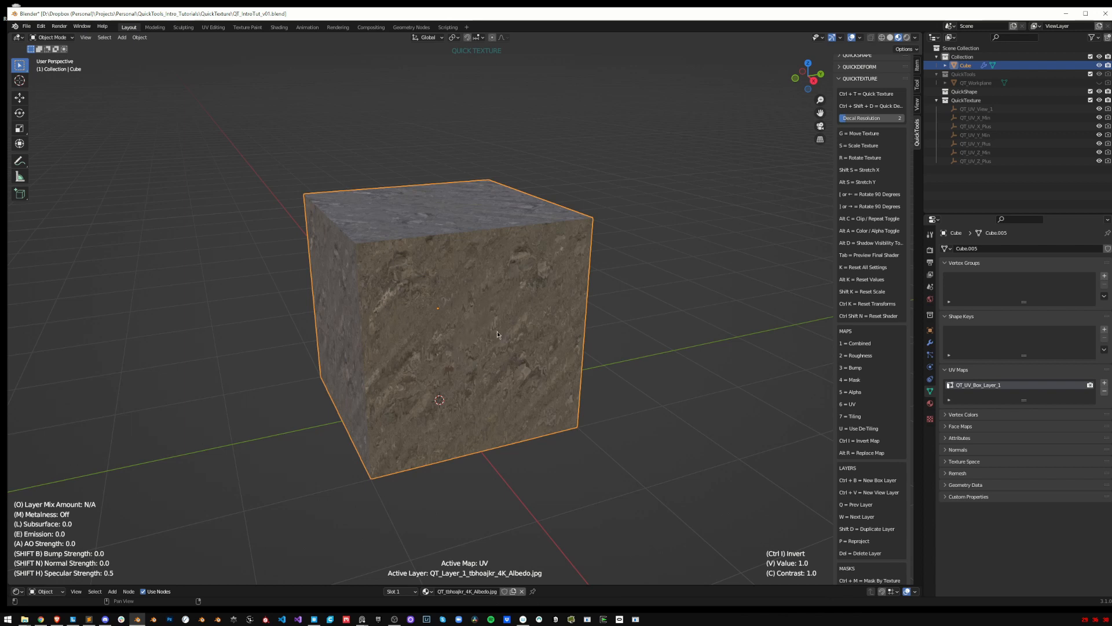
key("v")
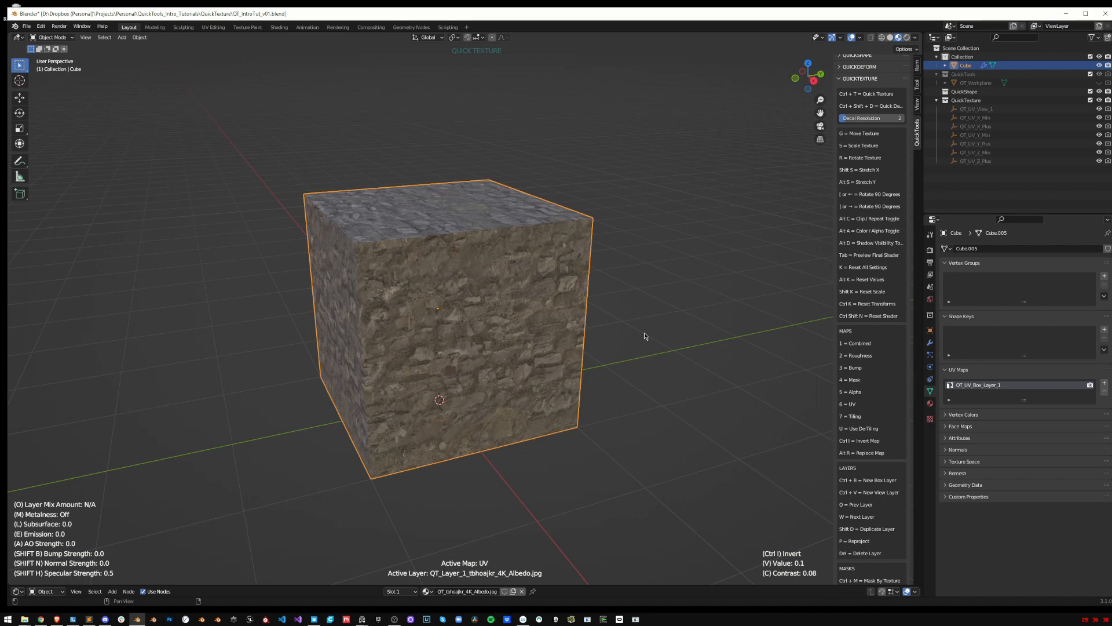
Set the UV smudge value to 0.24 on the stone-textured cube and check the distortion up close
key("v")
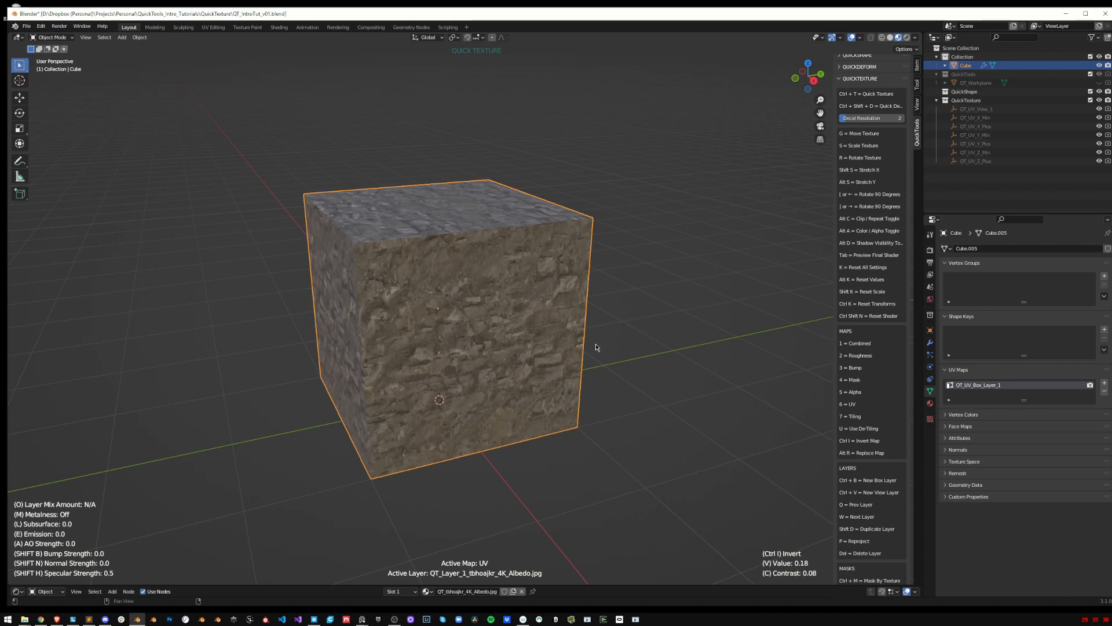
scroll(583, 328, "up", 4)
mouse_move(597, 348)
middle_mouse_down()
mouse_move(583, 327)
mouse_move(589, 362)
middle_mouse_up()
scroll(585, 330, "down", 2)
scroll(587, 336, "up", 2)
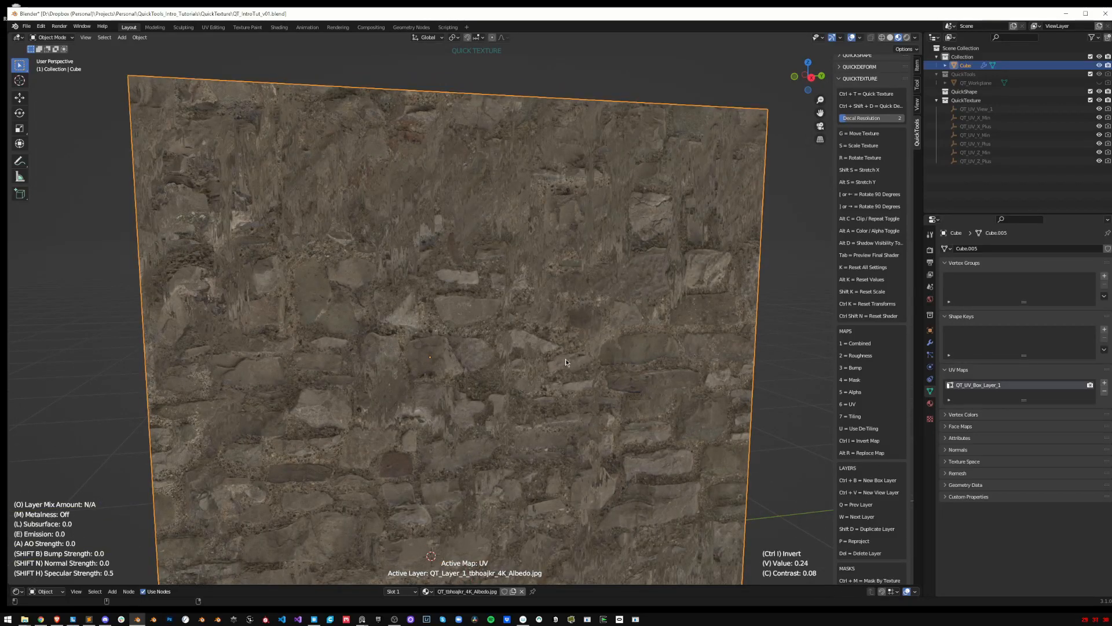
Enlarge the smudge mask texture on the cube and stretch it along X
key("s")
left_click(795, 390)
key("shift+s")
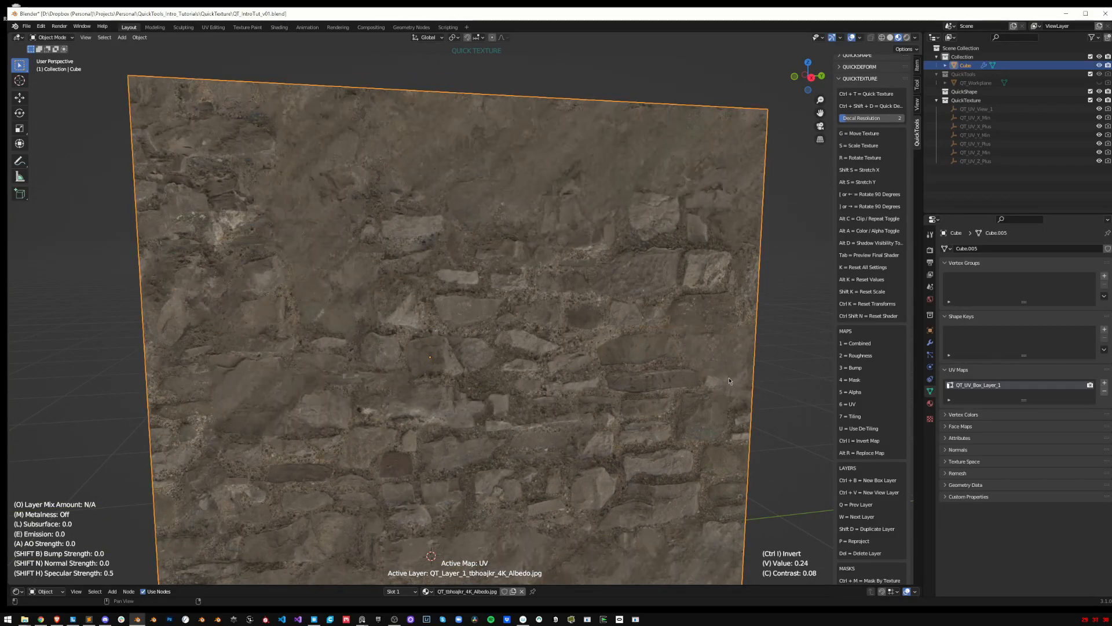
scroll(712, 370, "down", 3)
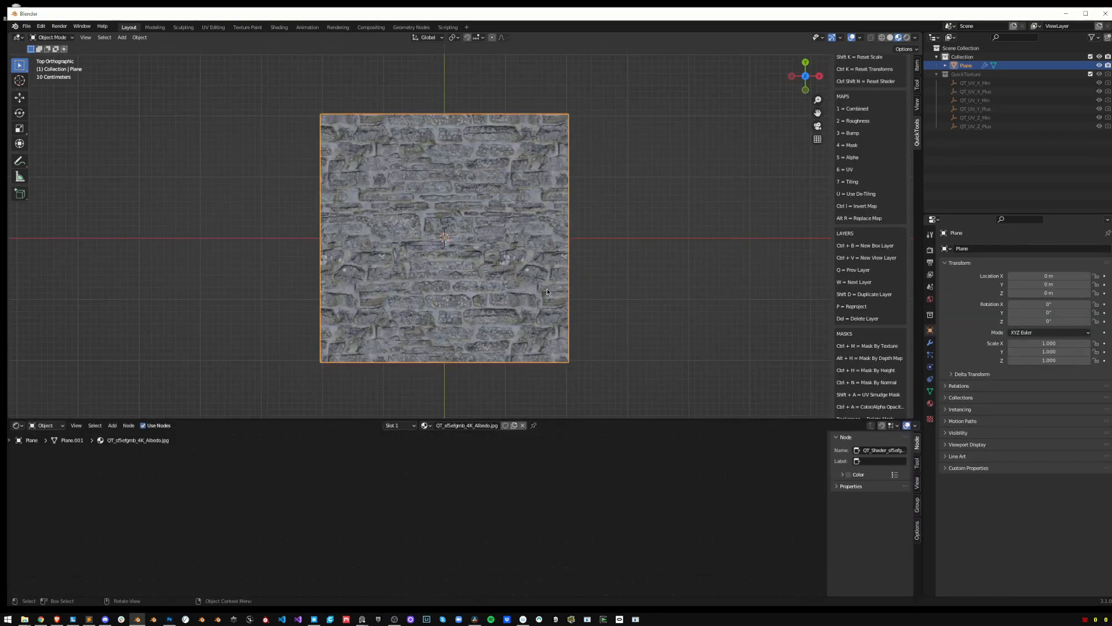
Resume QuickTexture editing on the rough-wall plane and make UV the active map
scroll(547, 289, "up", 1)
middle_click_drag(546, 290, 676, 348)
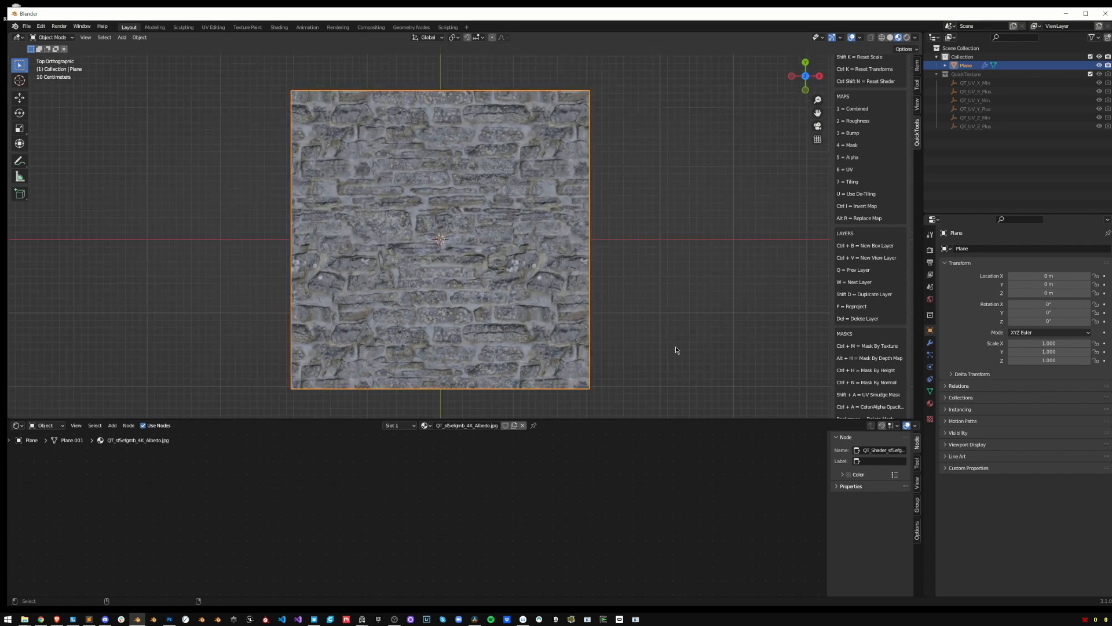
key("ctrl+t")
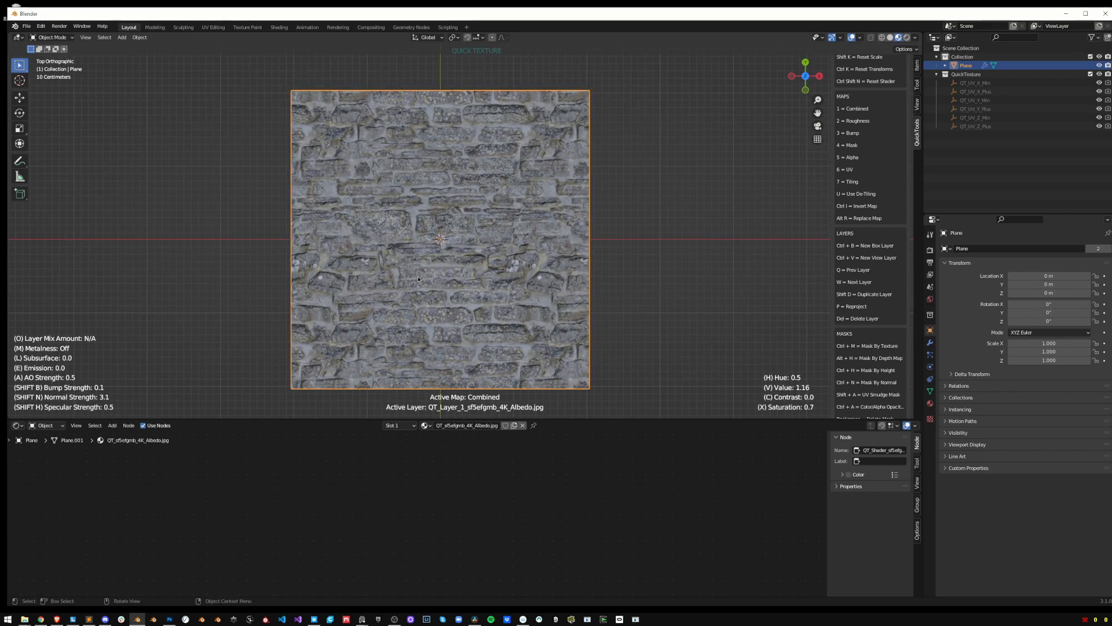
key("6")
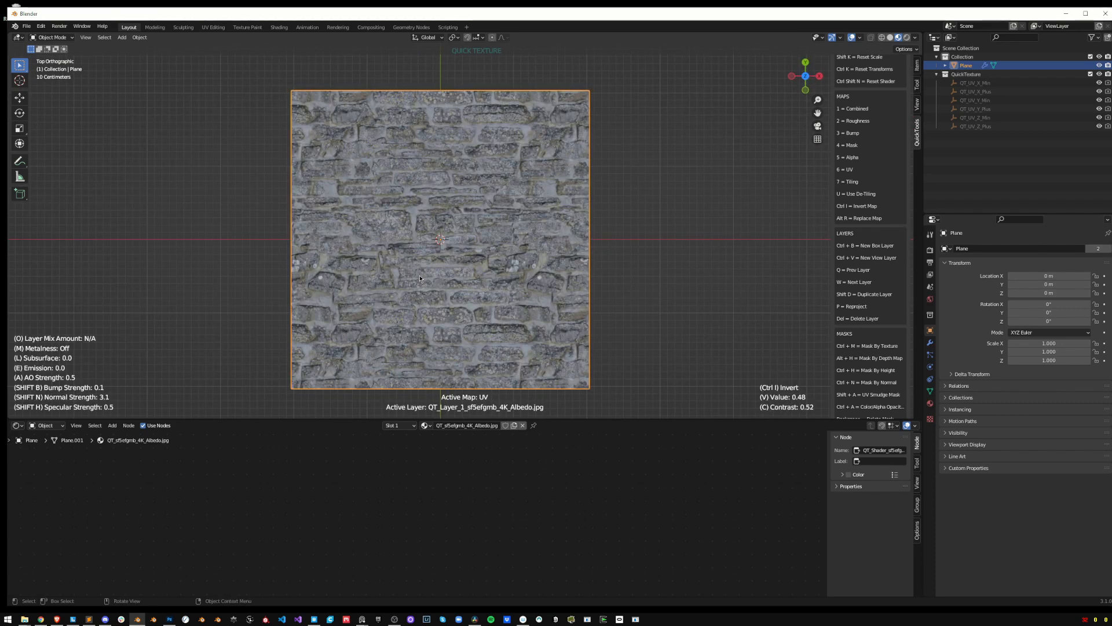
Add a UV smudge mask to the plane from the streaks smudge scratches image in the CG_Textures\Roughness\Smudge folder
key("shift+a")
left_click(350, 341)
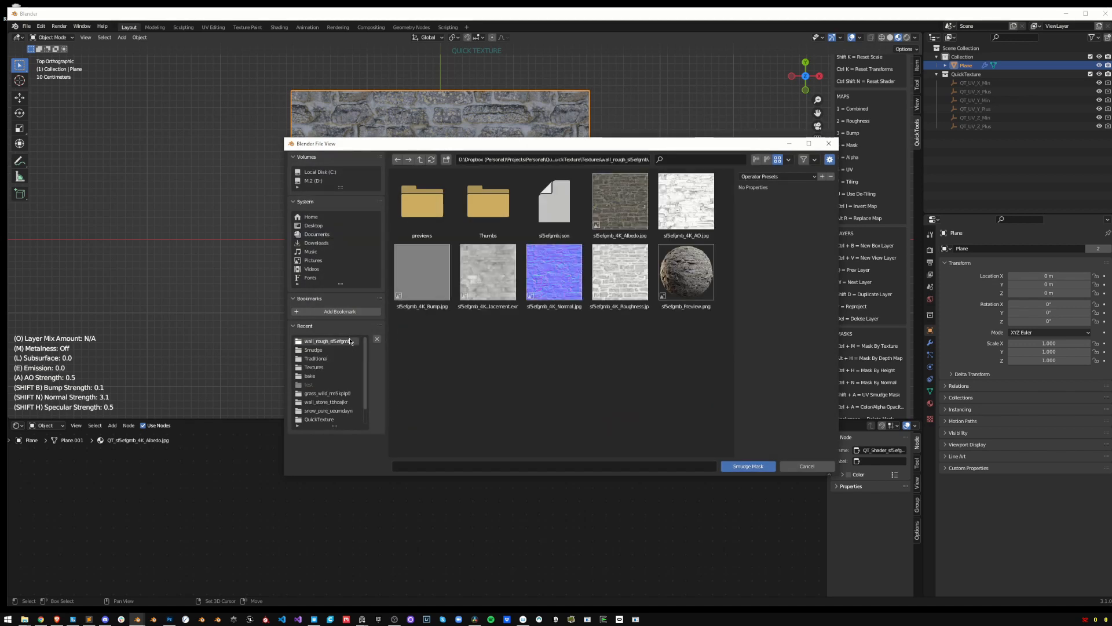
left_click(527, 163)
type("D:\\Dropbox (Personal)\\CG_Textures\\Roughness\\Smudge")
key("Return")
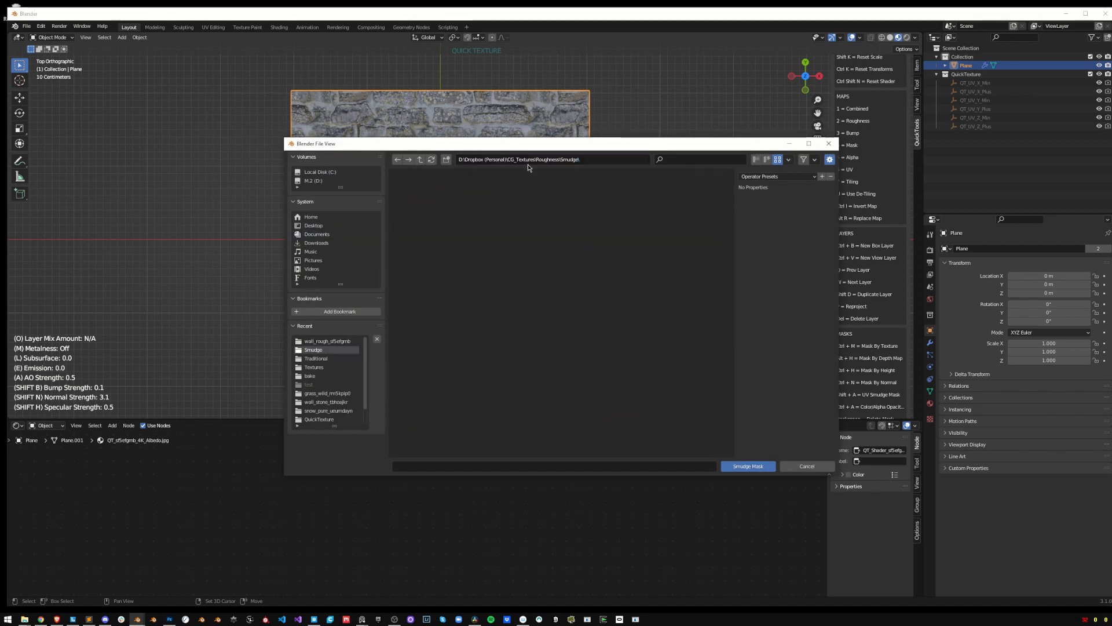
scroll(631, 272, "down", 5)
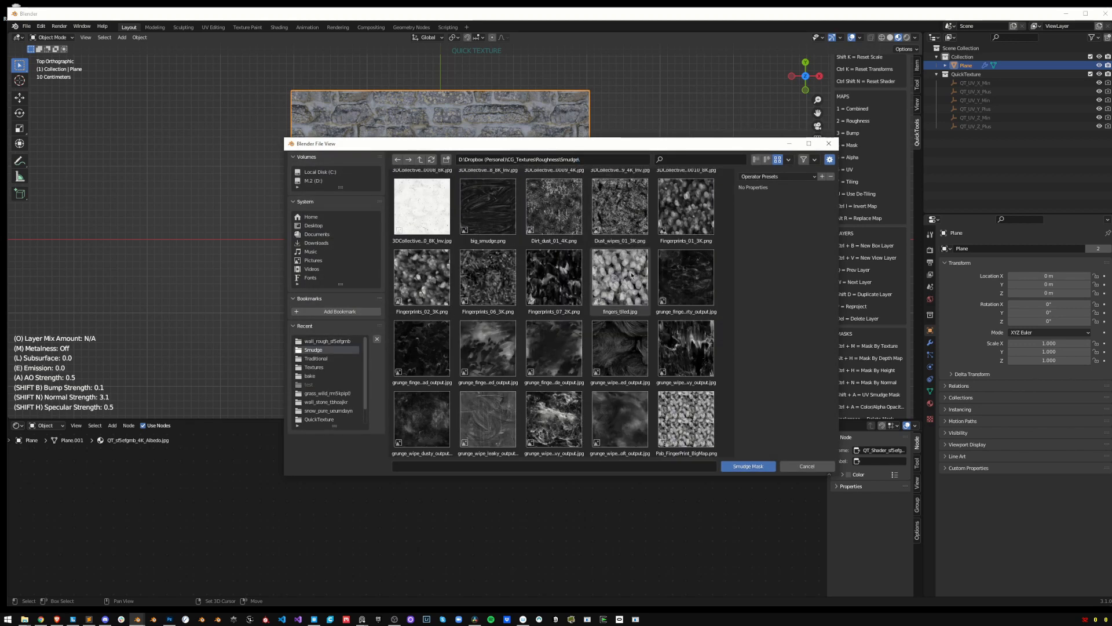
scroll(631, 272, "down", 3)
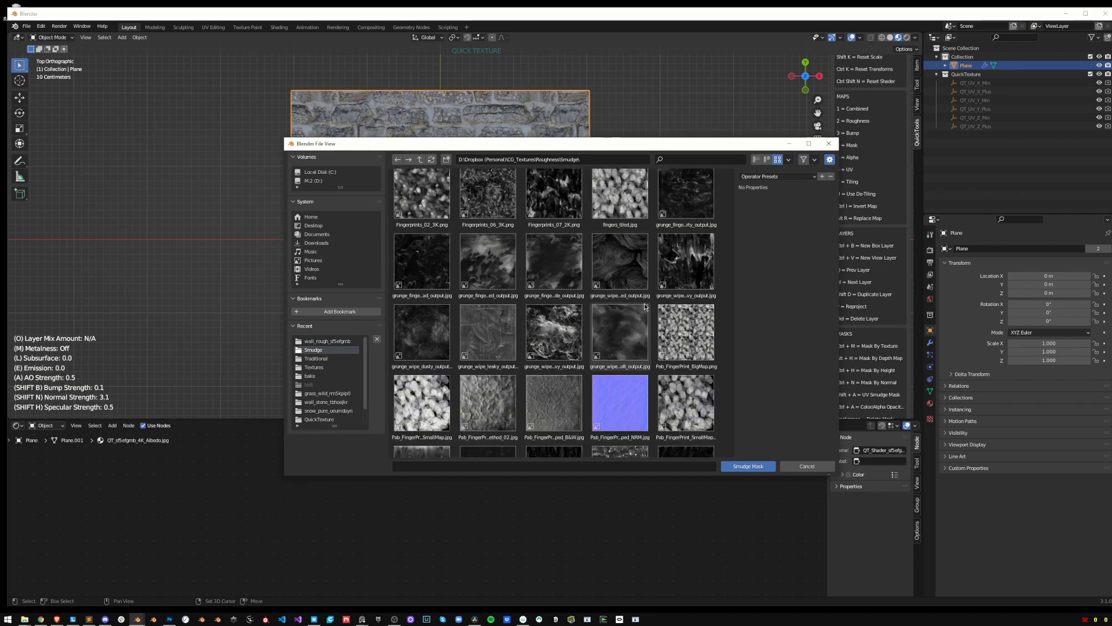
scroll(616, 311, "down", 5)
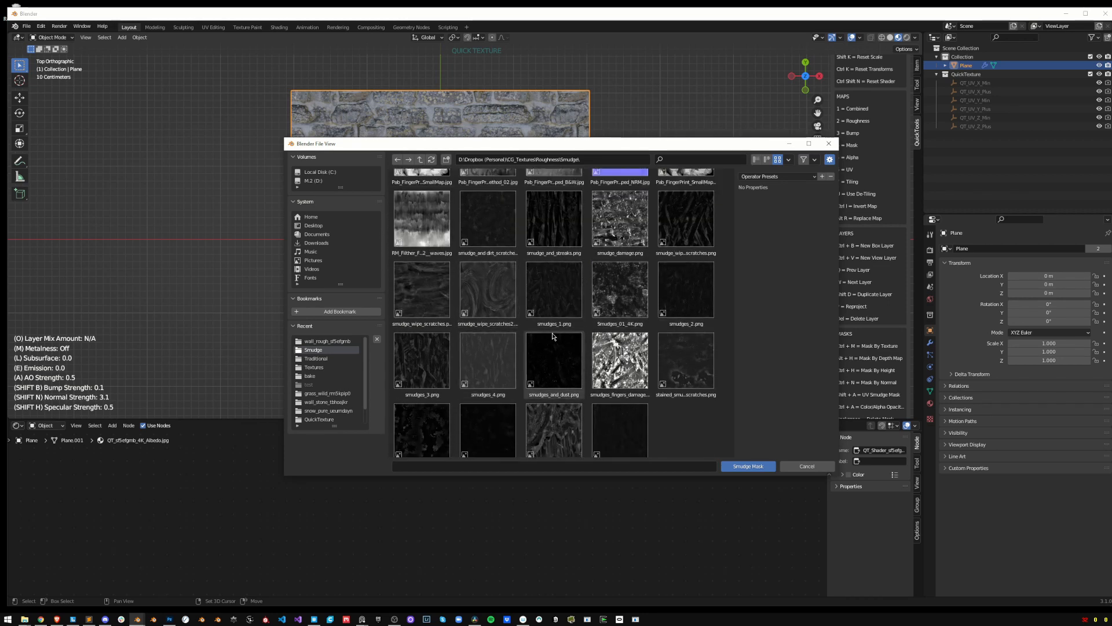
scroll(553, 337, "down", 1)
scroll(572, 373, "up", 1)
scroll(573, 372, "down", 1)
double_click(567, 420)
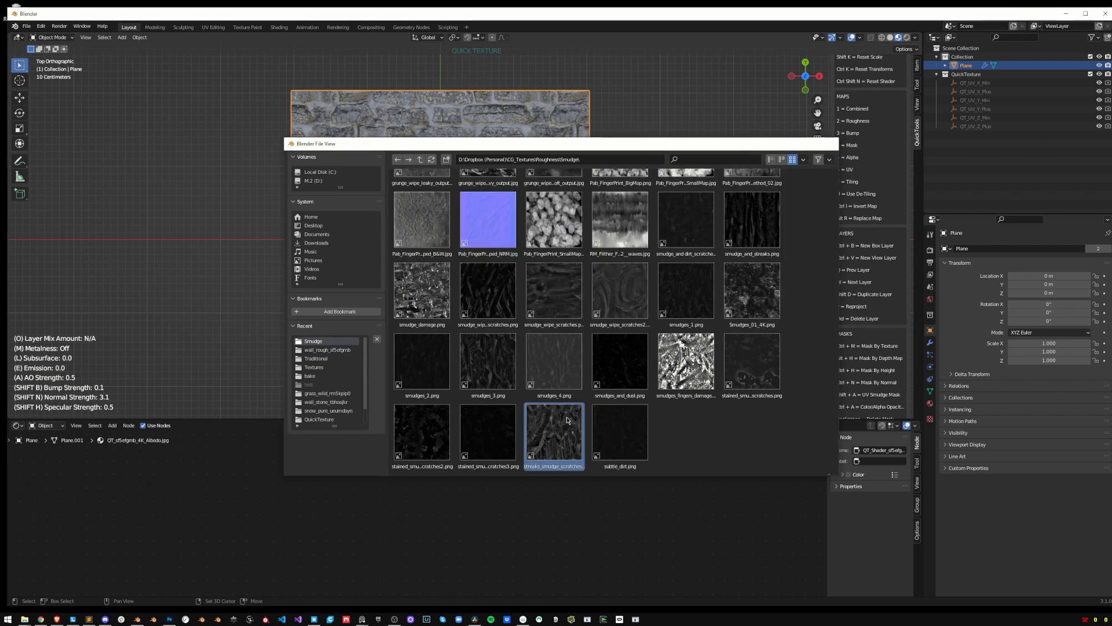
scroll(497, 248, "up", 1)
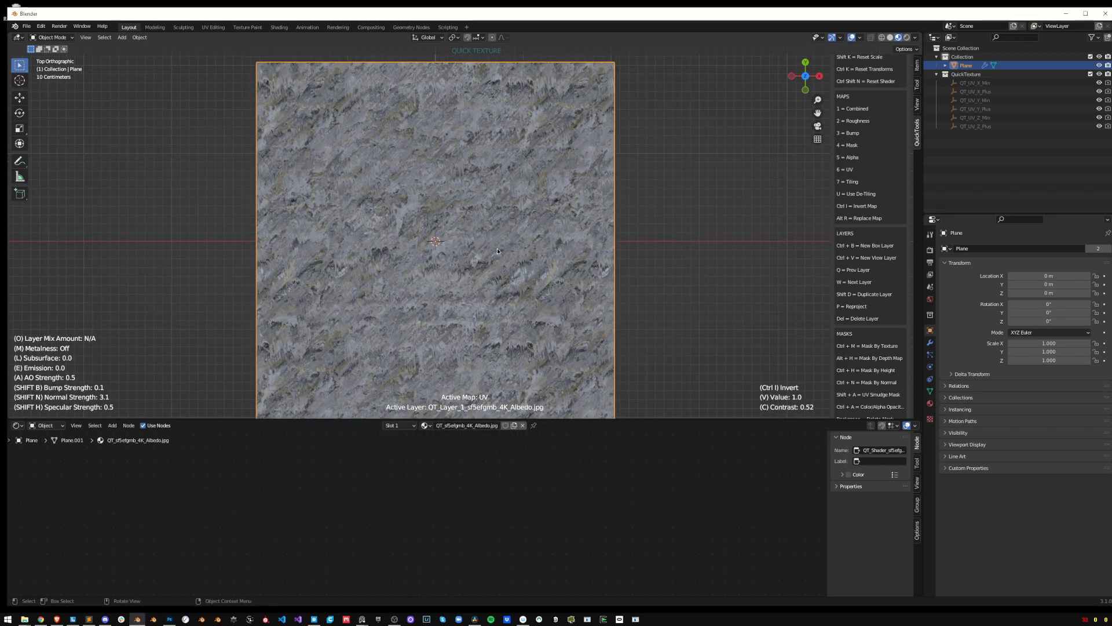
Lower the plane's UV smudge value to about 0.56 and inspect the distorted stone from several angles
scroll(497, 248, "down", 1)
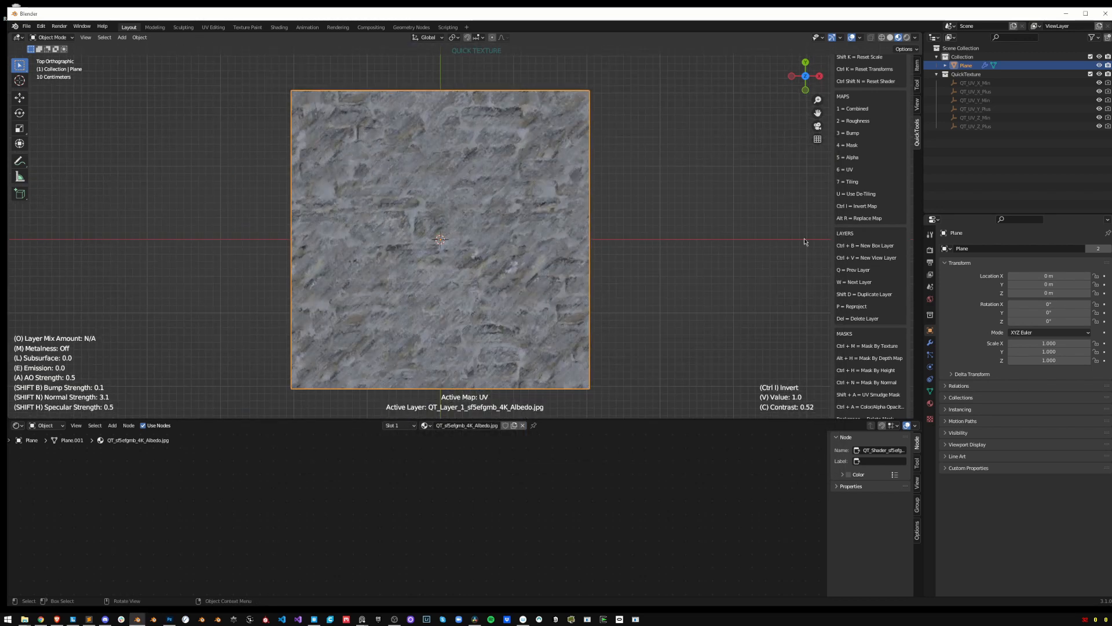
scroll(495, 252, "up", 2)
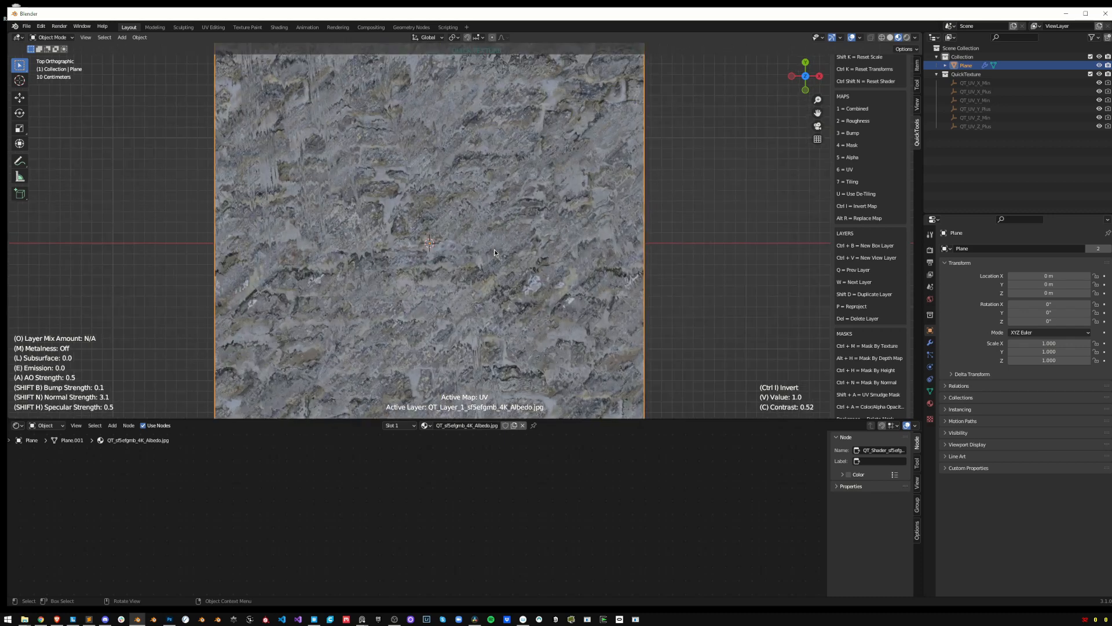
middle_click_drag(495, 252, 557, 221)
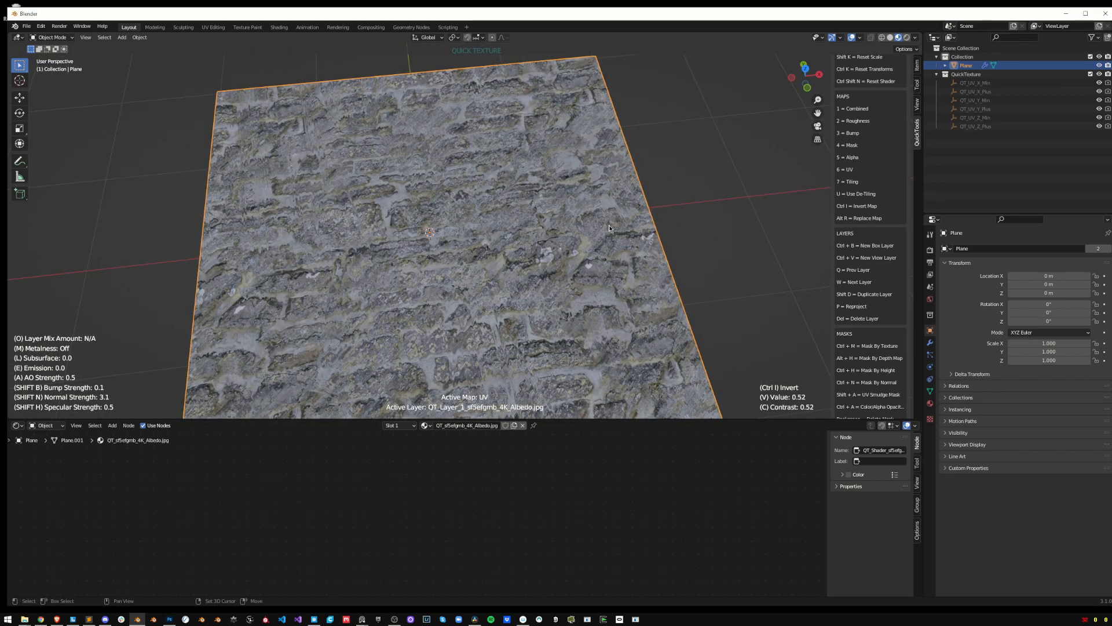
middle_click_drag(613, 224, 631, 241)
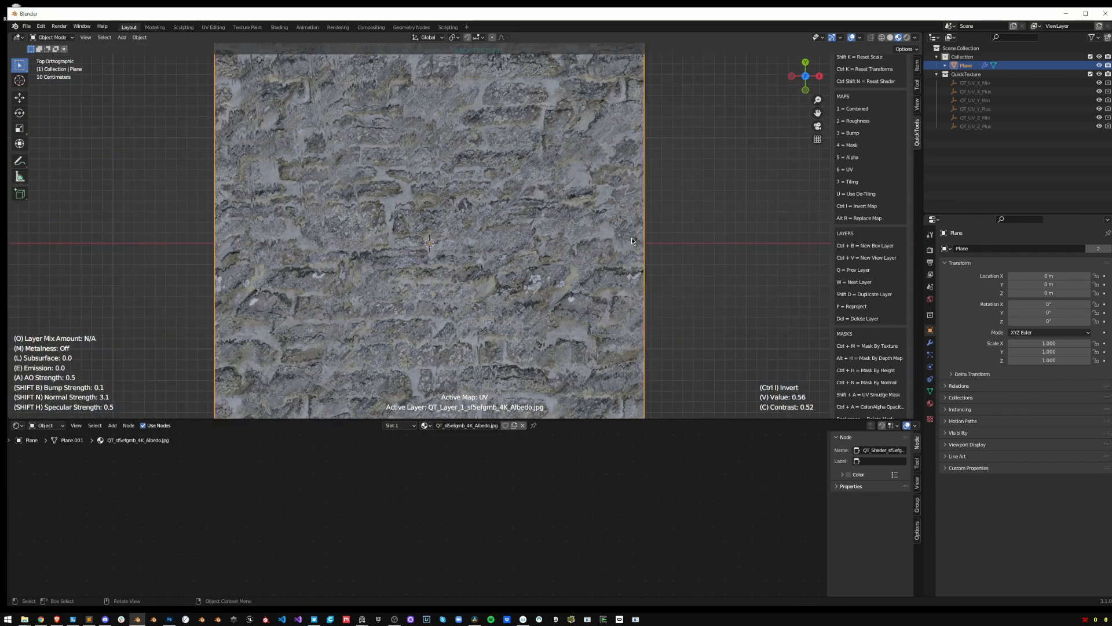
key("v")
mouse_move(600, 242)
middle_mouse_down()
mouse_move(606, 183)
mouse_move(613, 217)
mouse_move(586, 238)
middle_mouse_up()
scroll(586, 238, "down", 2)
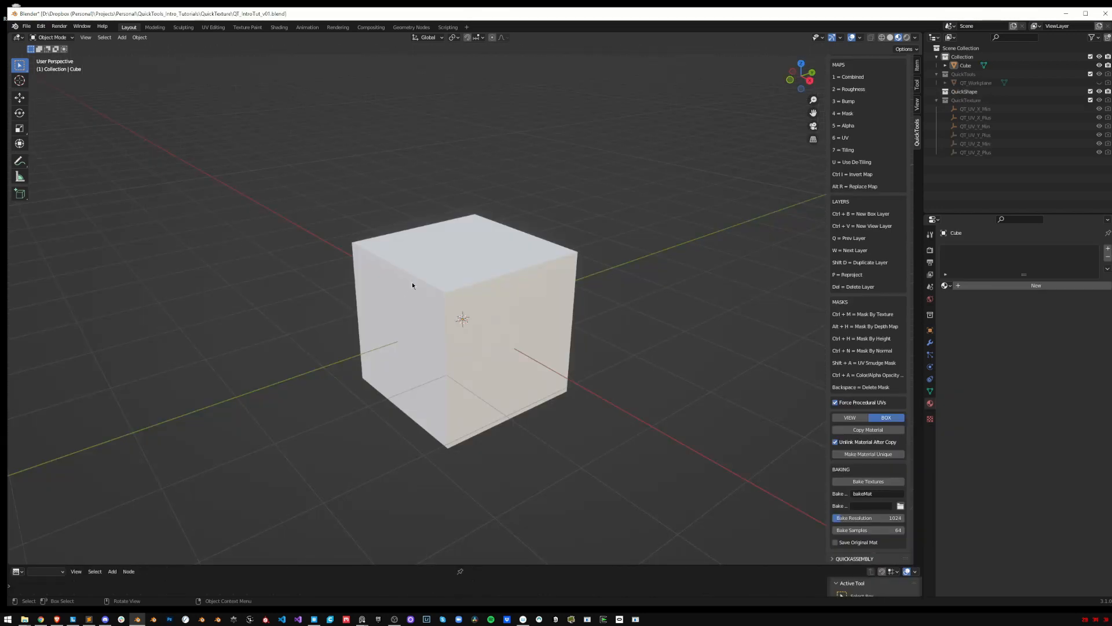
Create a QuickTexture material on the untextured cube from tbhoajkr_4K_Albedo.jpg in the wall_stone_tbhoajkr folder
left_click(426, 282)
middle_click_drag(426, 281, 453, 294)
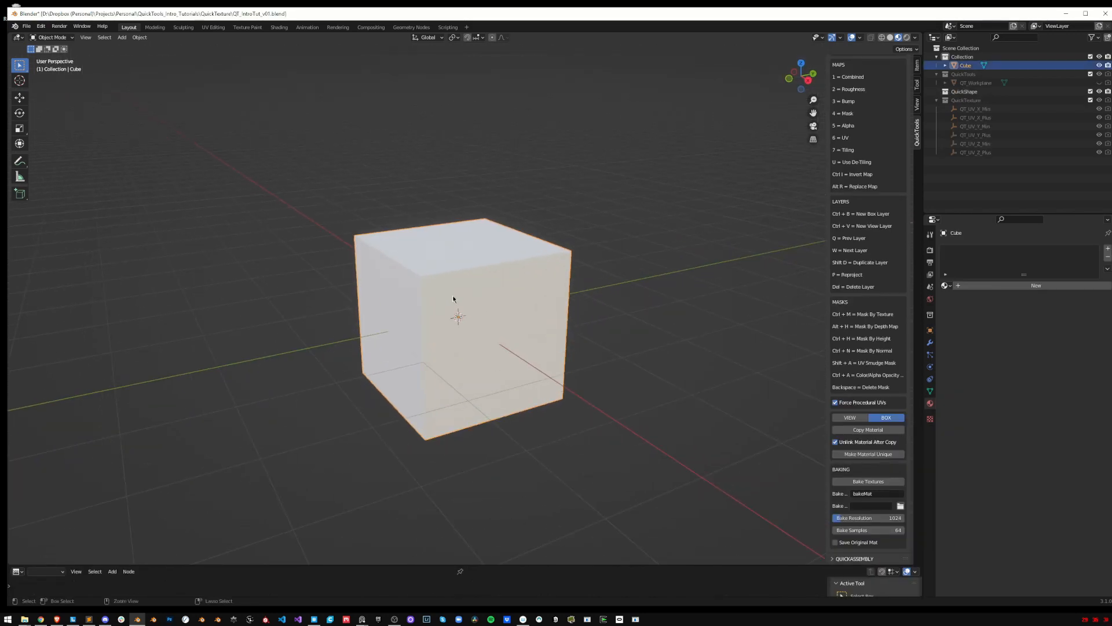
key("ctrl+t")
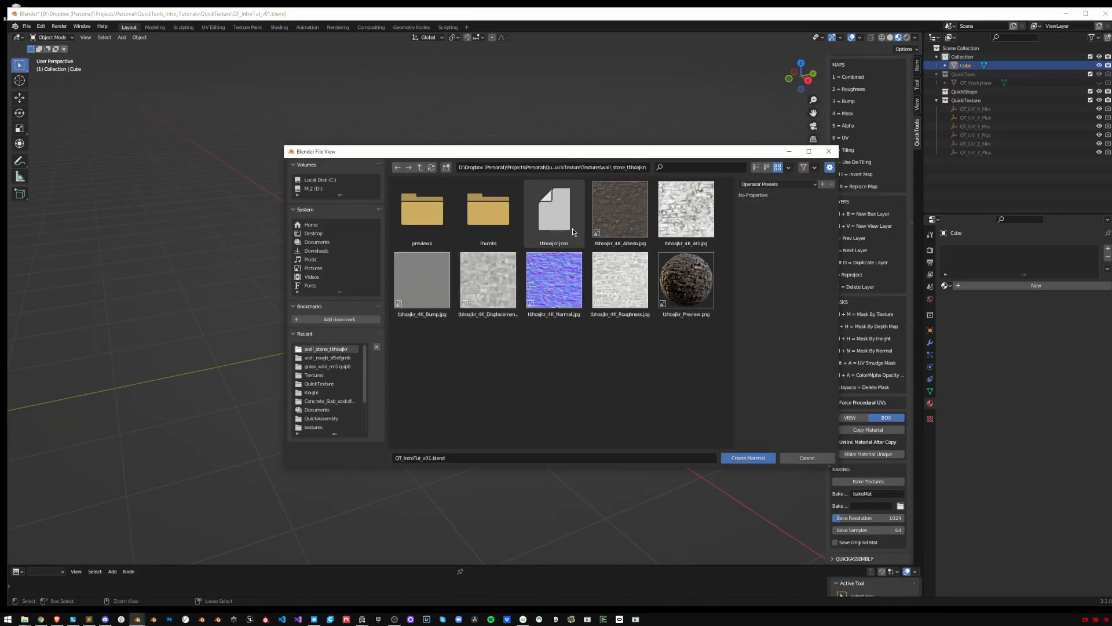
double_click(617, 224)
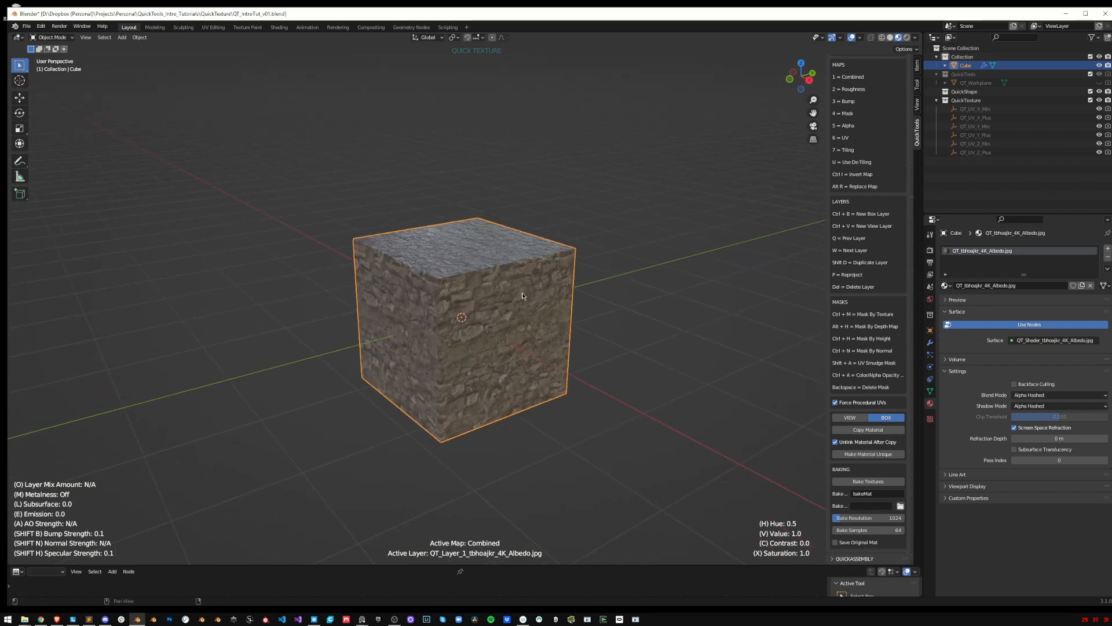
Add a new box layer to the cube from sf5efgmb_4K_Albedo.jpg in the wall_rough_sf5efgmb folder
key("ctrl+b")
left_click(322, 358)
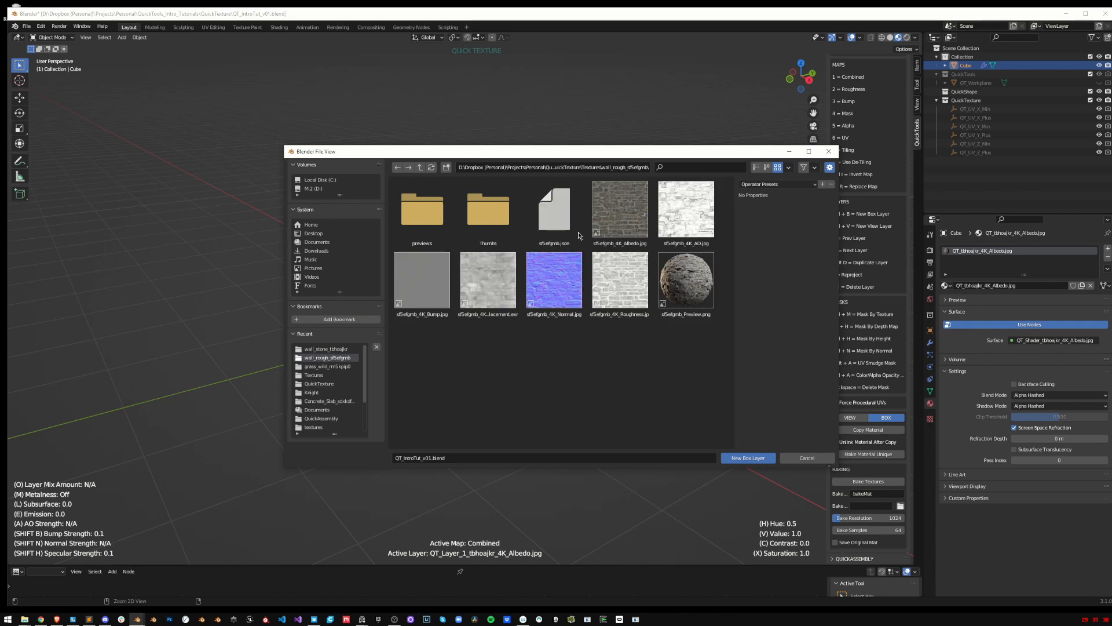
left_click(611, 221)
double_click(611, 221)
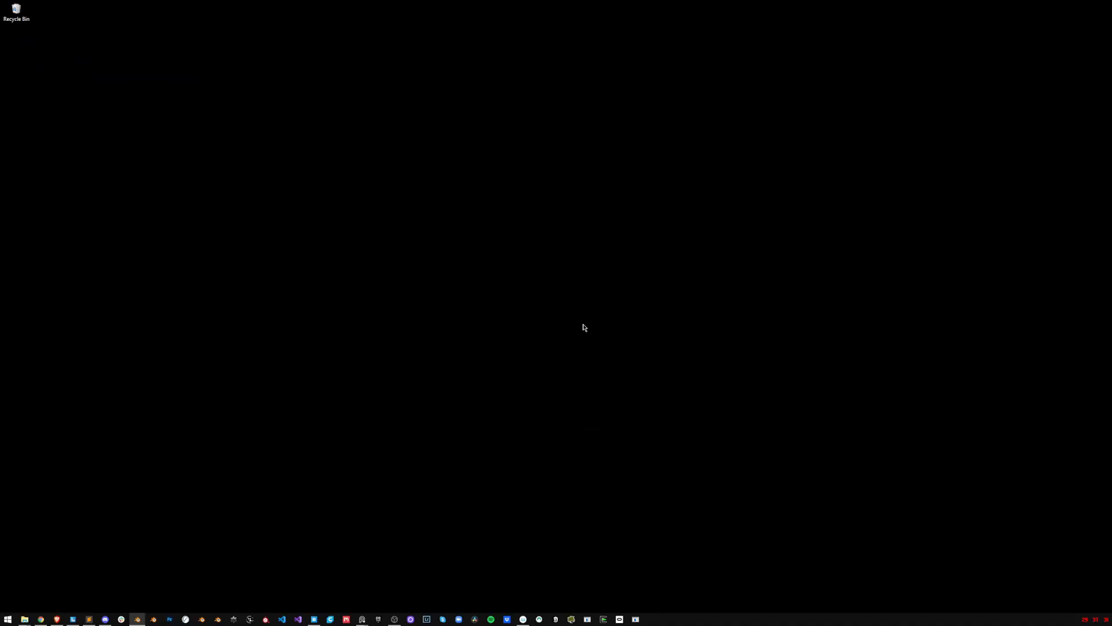
scroll(583, 323, "down", 2)
middle_click_drag(583, 323, 546, 326)
scroll(550, 341, "up", 2)
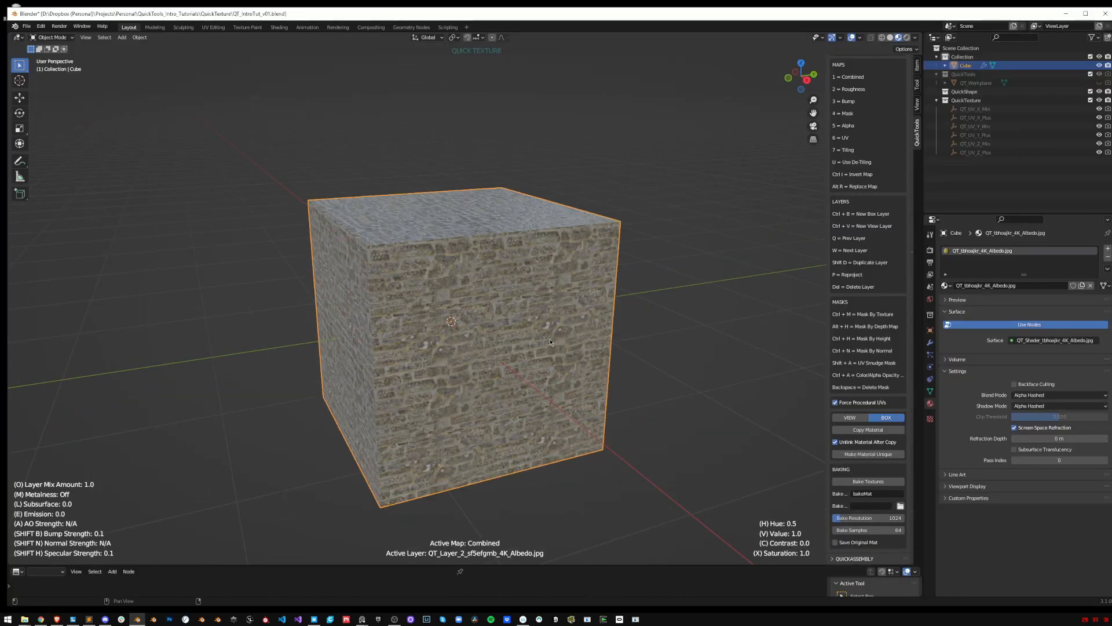
Switch back and forth between the cube's two texture layers, comparing them and ending on the rough wall layer
key("q")
scroll(554, 341, "down", 1)
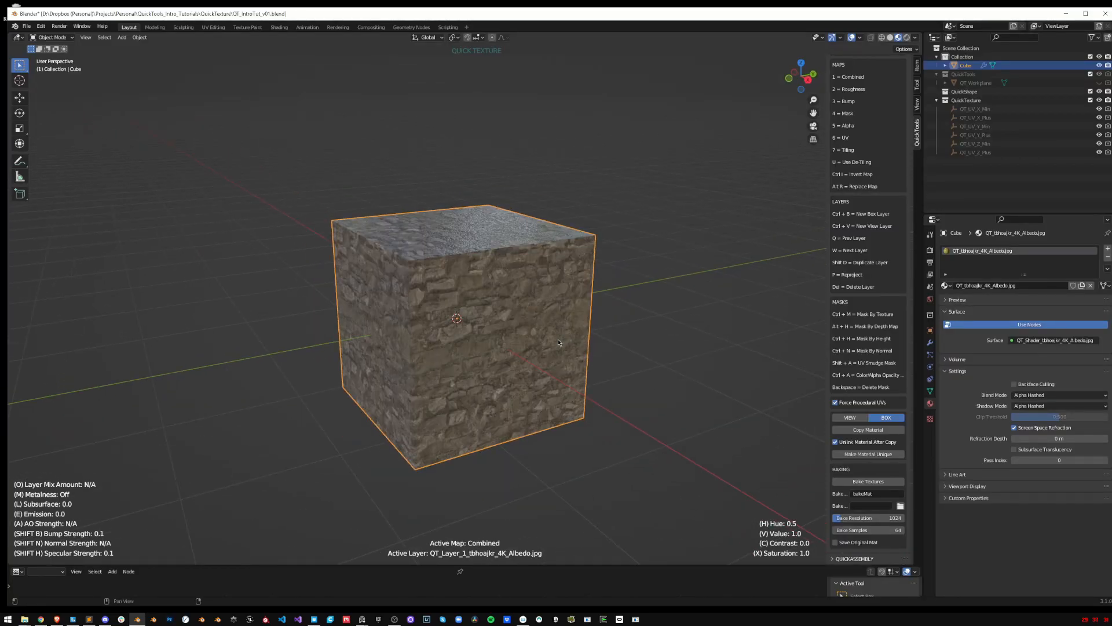
middle_click_drag(558, 341, 566, 345)
key("w")
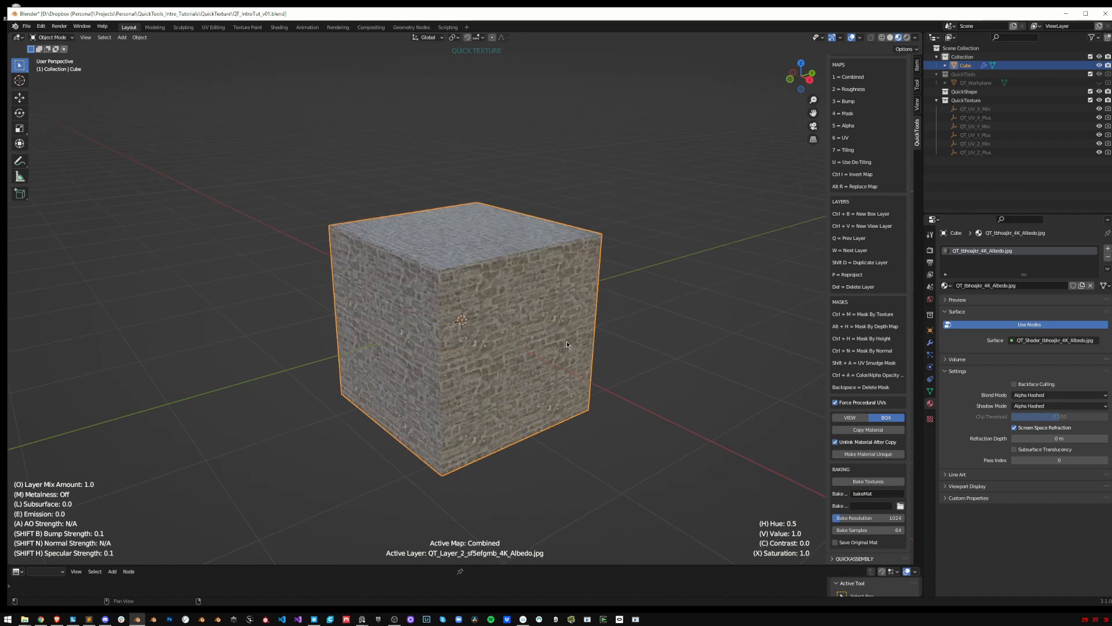
key("q")
key("w")
key("q")
key("w")
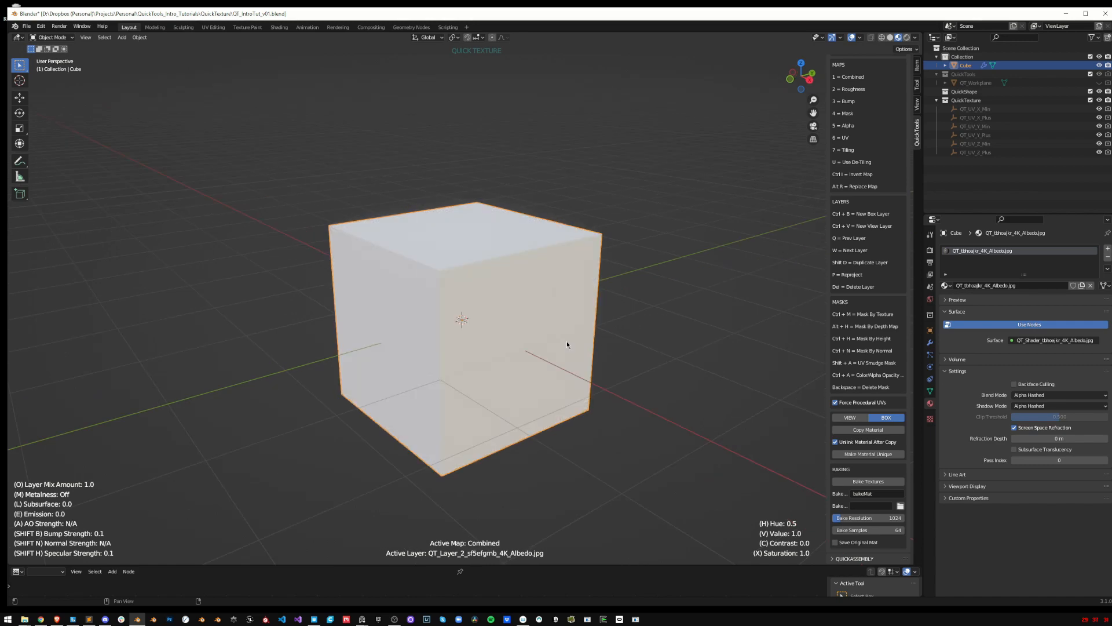
key("q")
key("w")
middle_click_drag(566, 345, 681, 368)
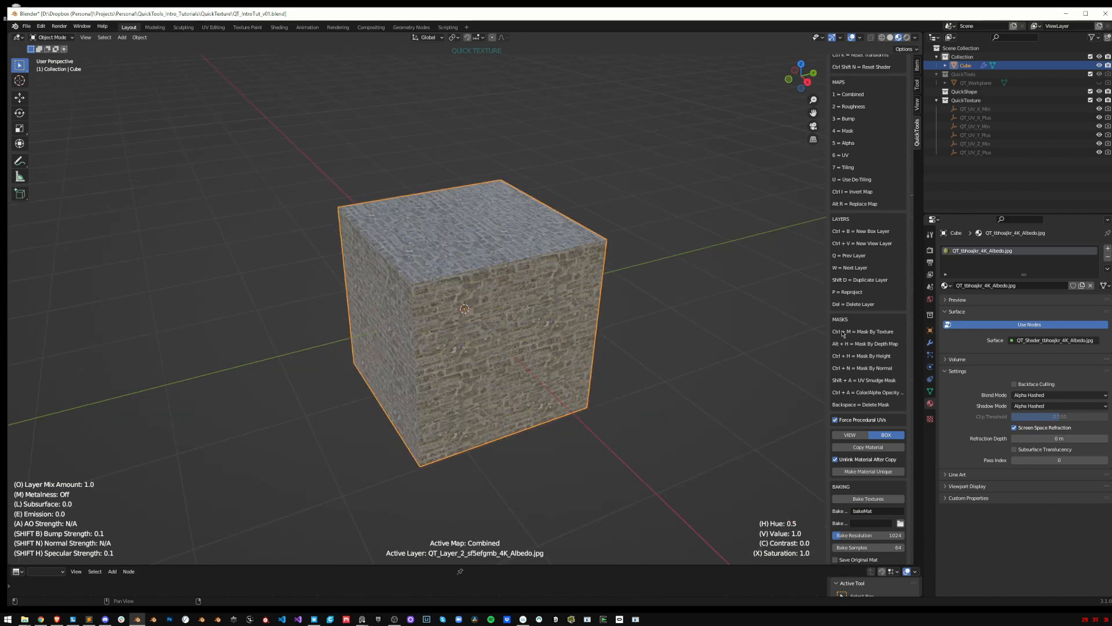
middle_click_drag(556, 313, 575, 318)
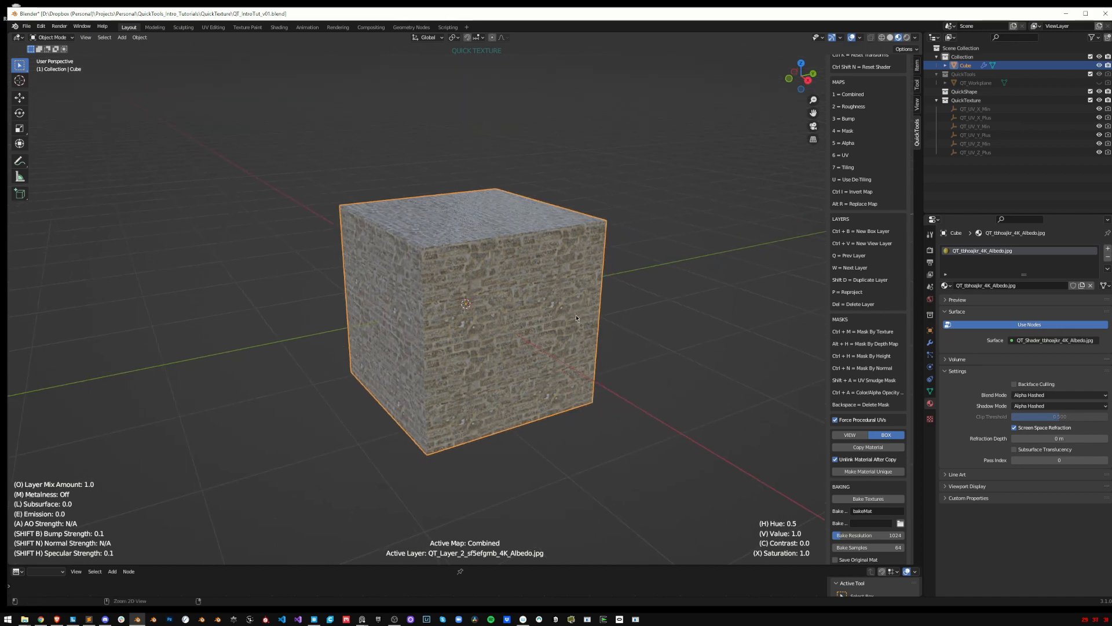
Add a texture mask to the rough wall layer from the streaky grunge image and make Mask the active map
key("ctrl+m")
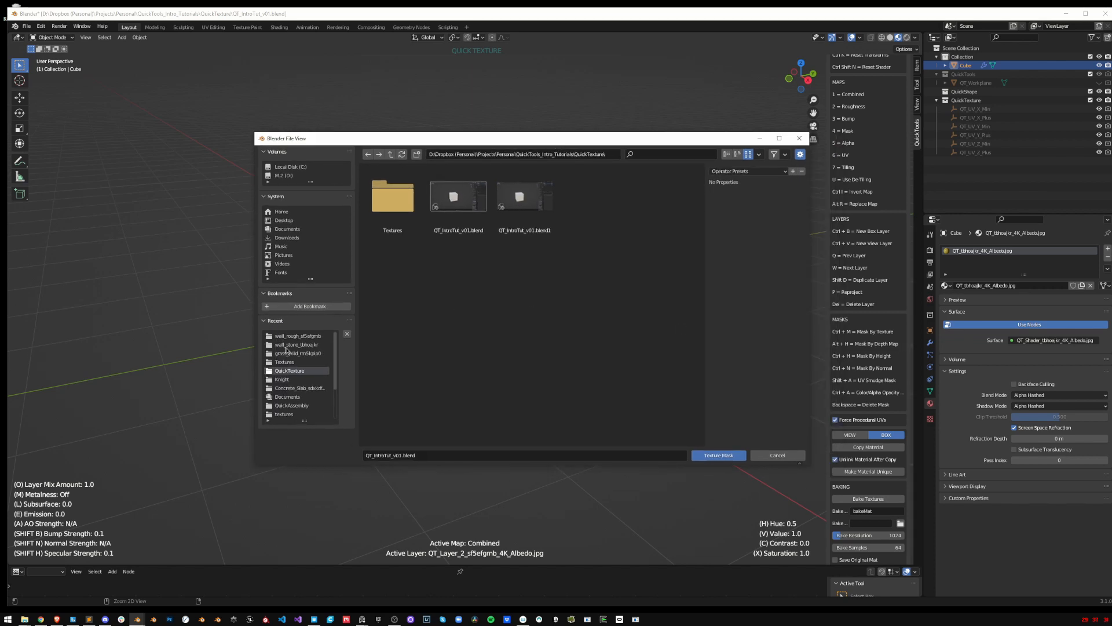
left_click(287, 353)
double_click(655, 232)
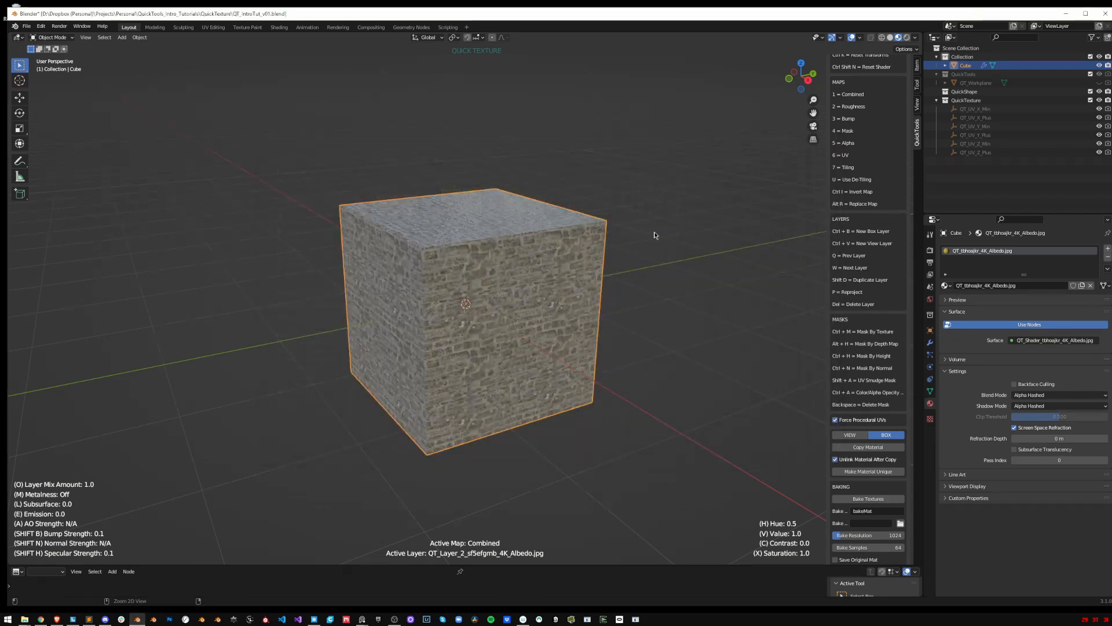
key("4")
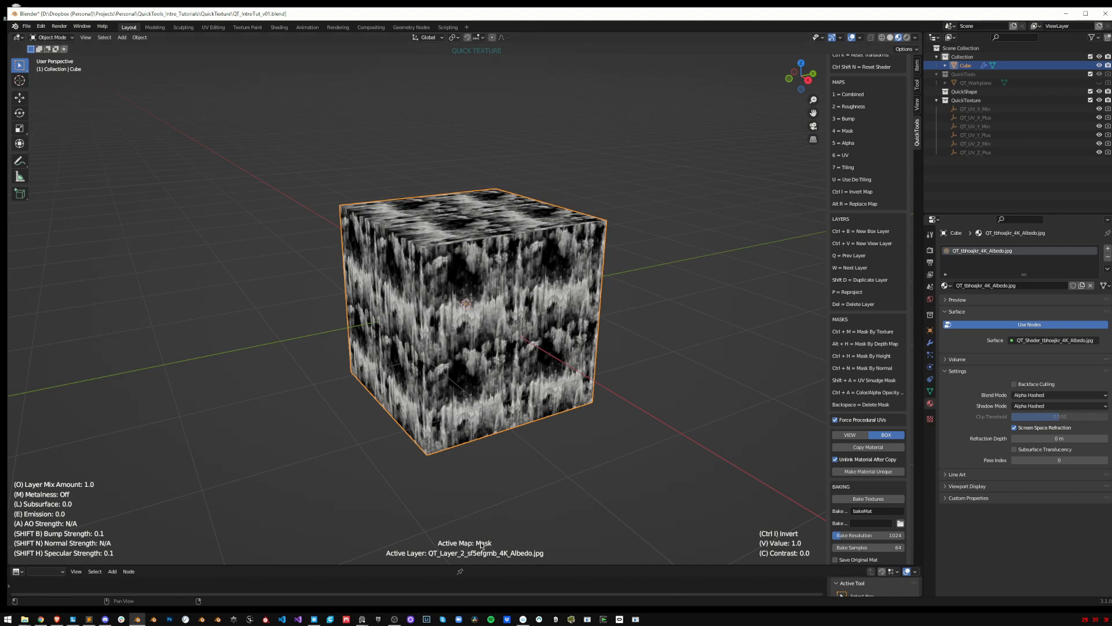
Enlarge the mask texture across the cube's faces and toggle its de-tiling to compare the patterns
key("s")
left_click(760, 273)
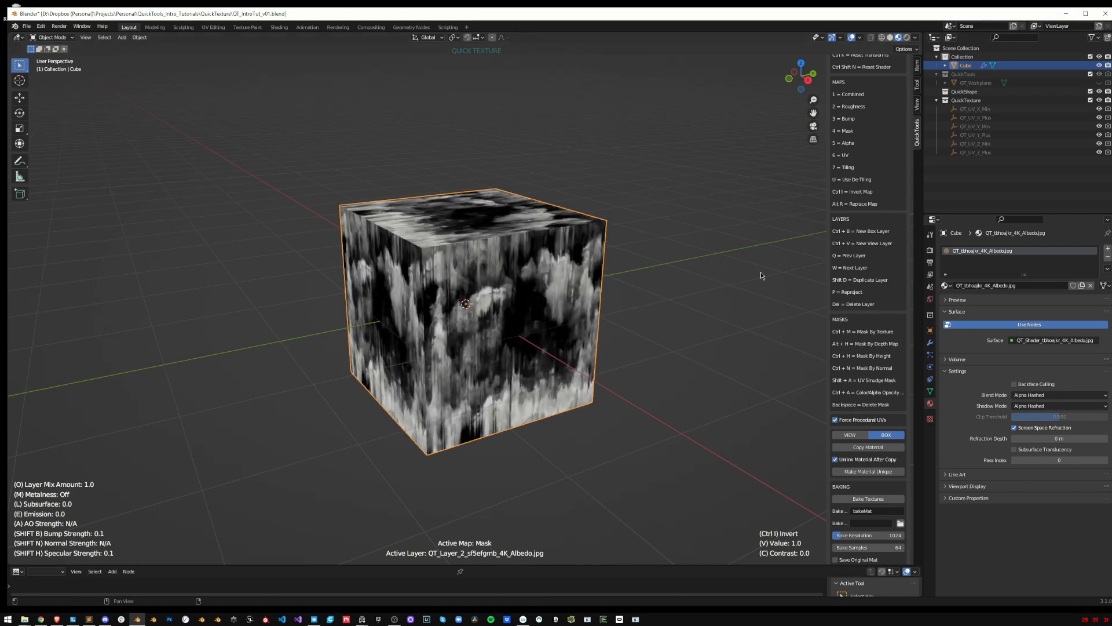
key("u")
key("u")
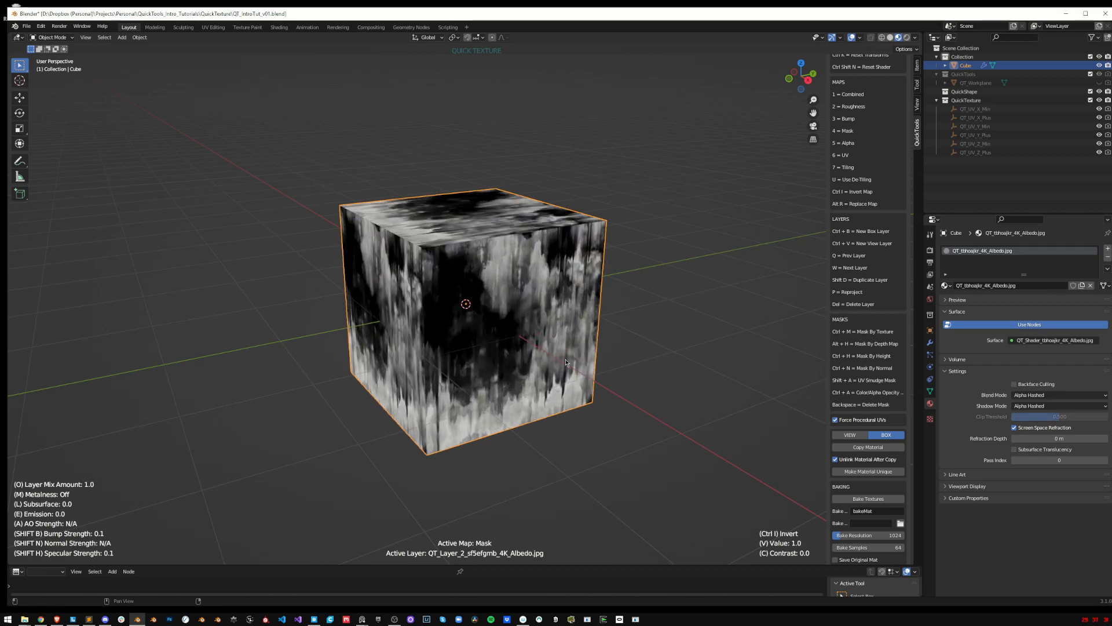
Reposition the mask texture on the cube and preview the final blended material
key("g")
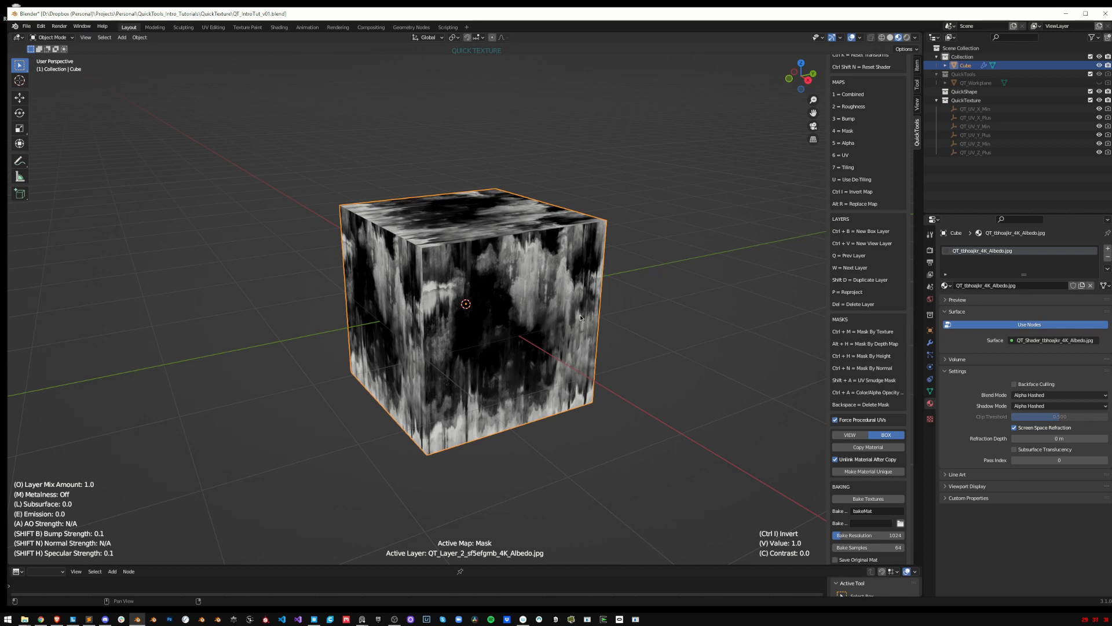
key("1")
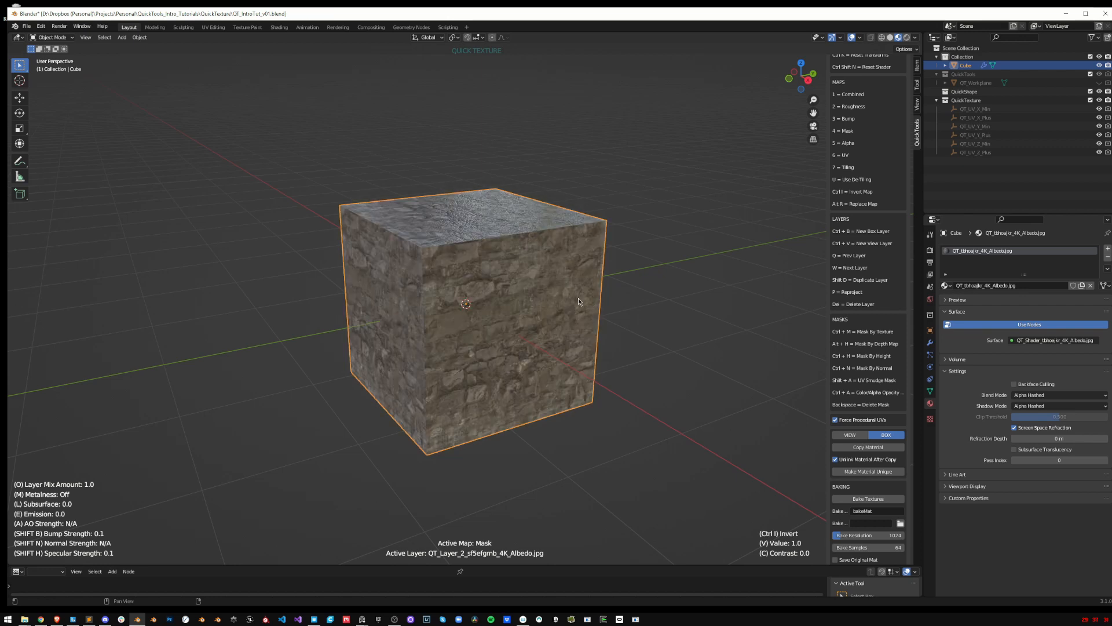
Set the rough wall layer's mask contrast to -0.29 and its value to 8.94
middle_click_drag(637, 314, 629, 289)
scroll(629, 289, "up", 2)
key("c")
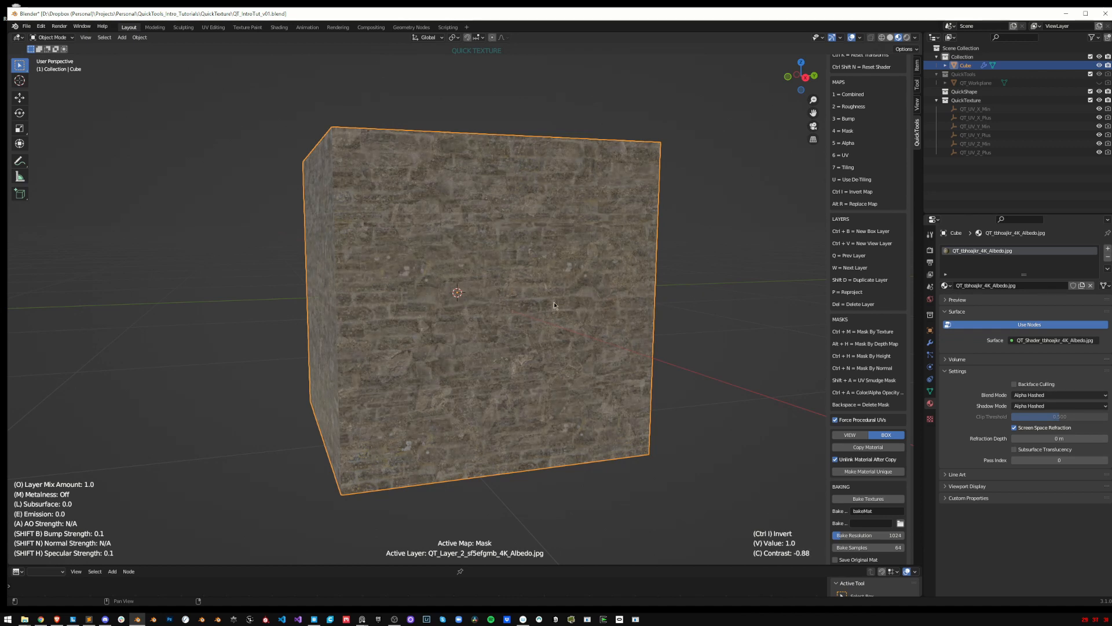
key("v")
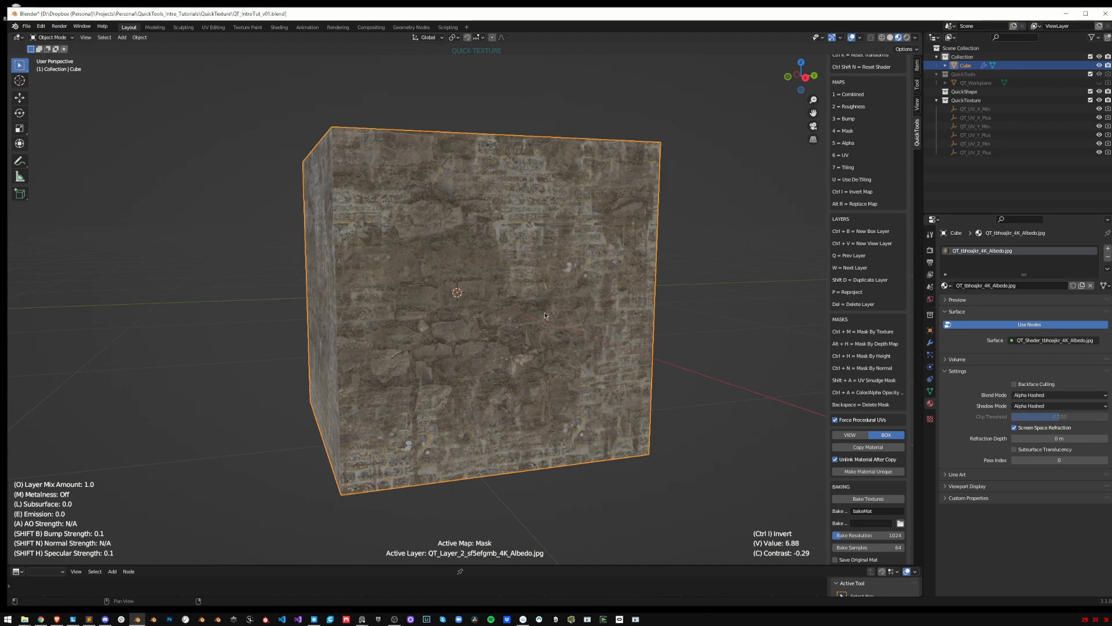
middle_click_drag(725, 305, 562, 322)
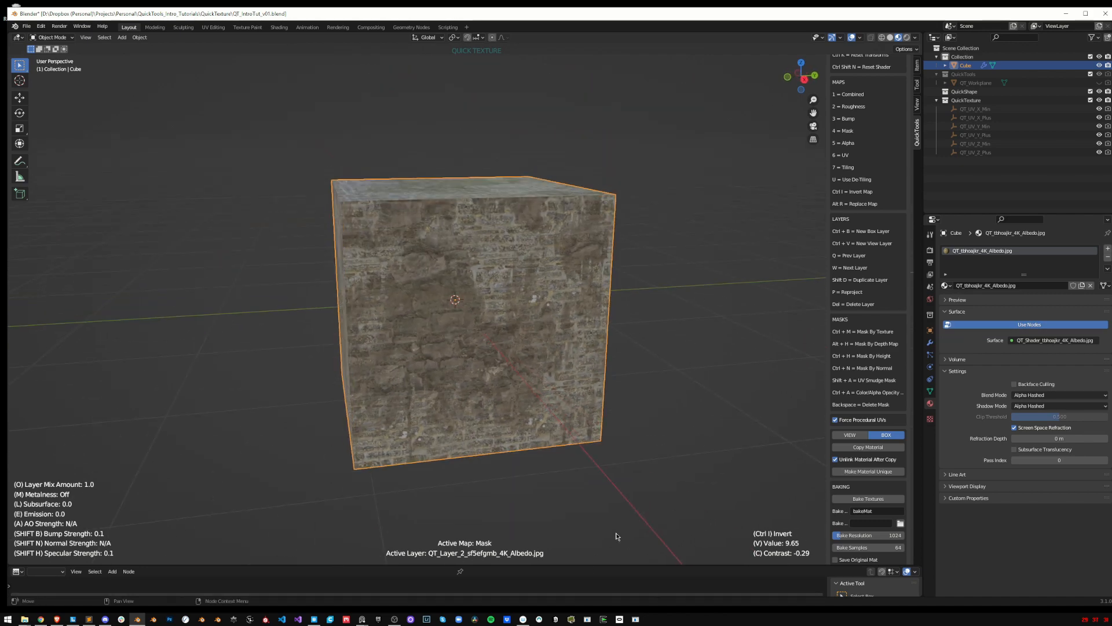
middle_click_drag(617, 532, 500, 404)
Make Combined the active map and switch between the cube's two layers, ending on the rough wall layer
key("Delete")
scroll(494, 405, "down", 1)
key("w")
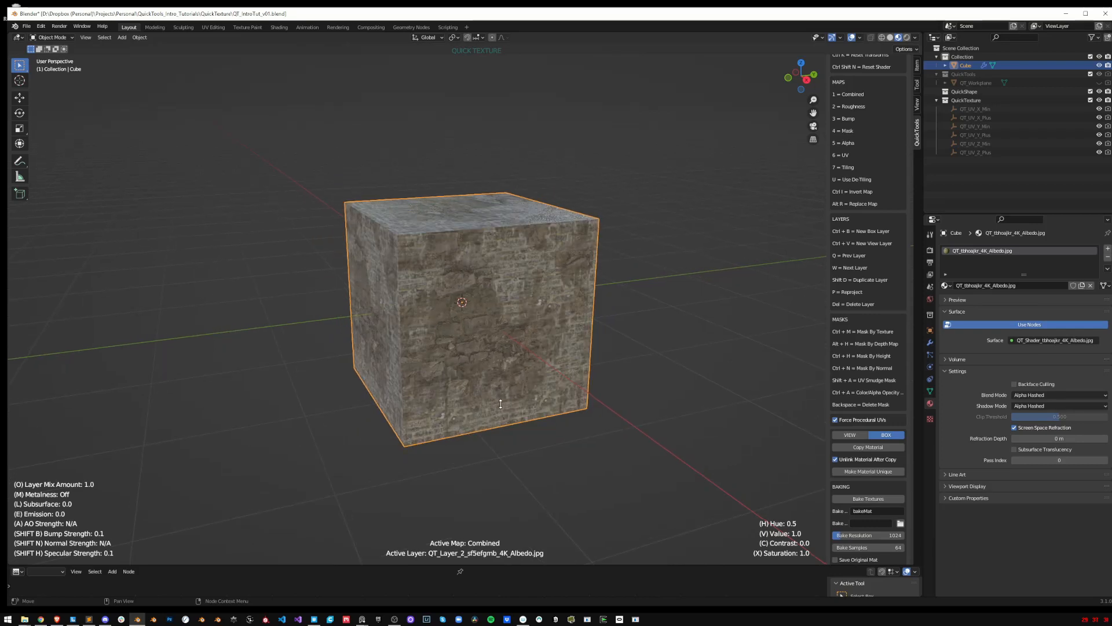
key("q")
key("w")
Make Mask the active map again, shift the mask texture on the cube, and set its contrast to 0.29
scroll(863, 209, "up", 5)
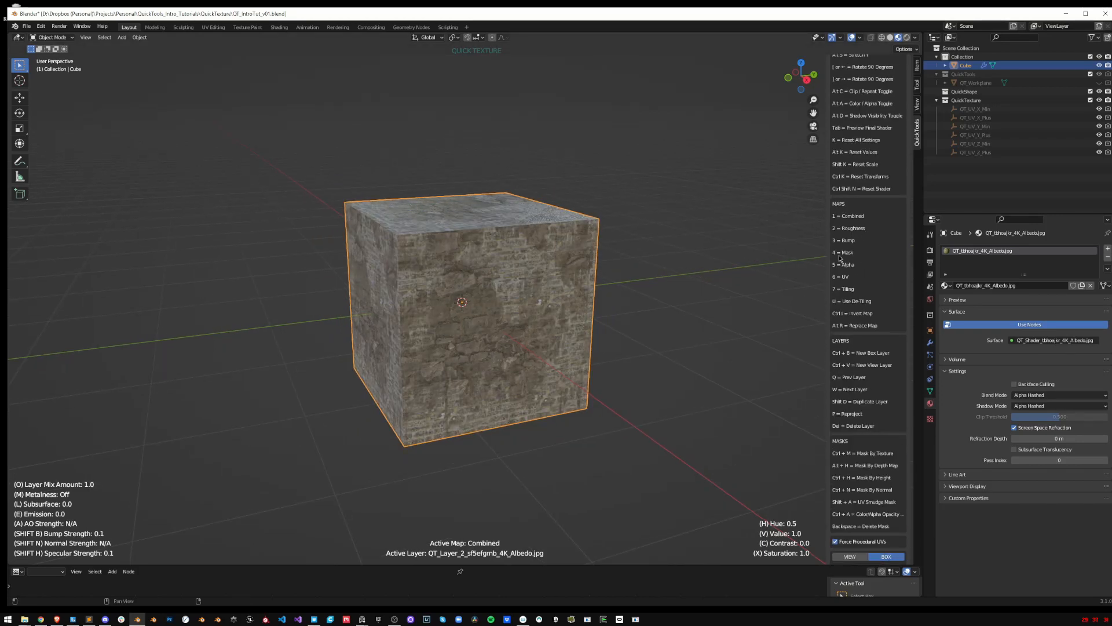
key("4")
middle_click_drag(500, 333, 550, 322)
key("g")
left_click(550, 348)
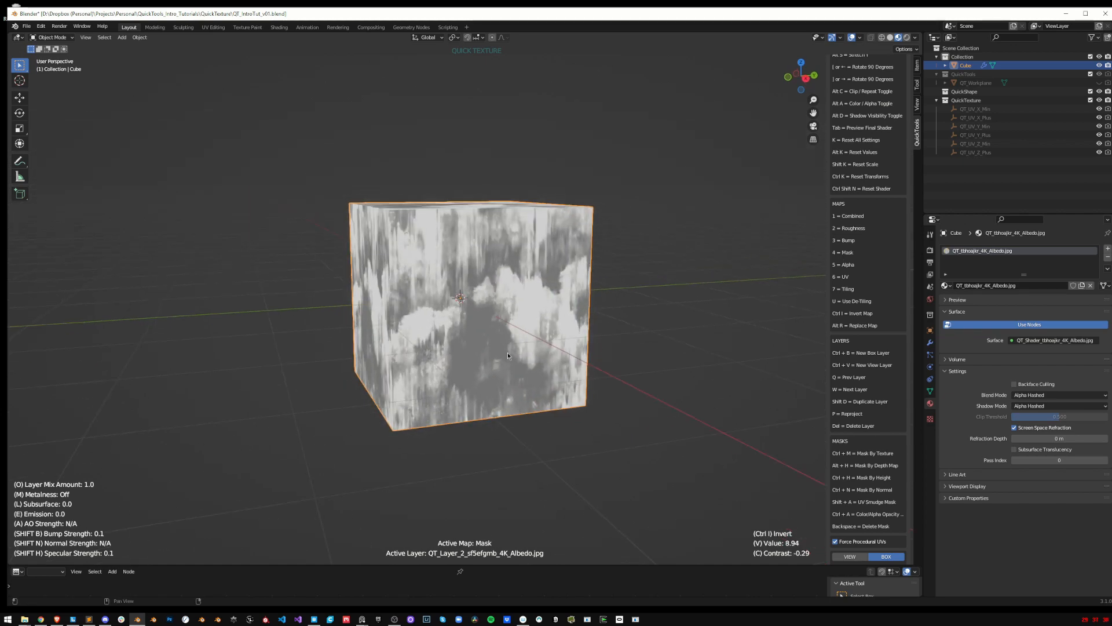
key("c")
scroll(573, 348, "up", 4)
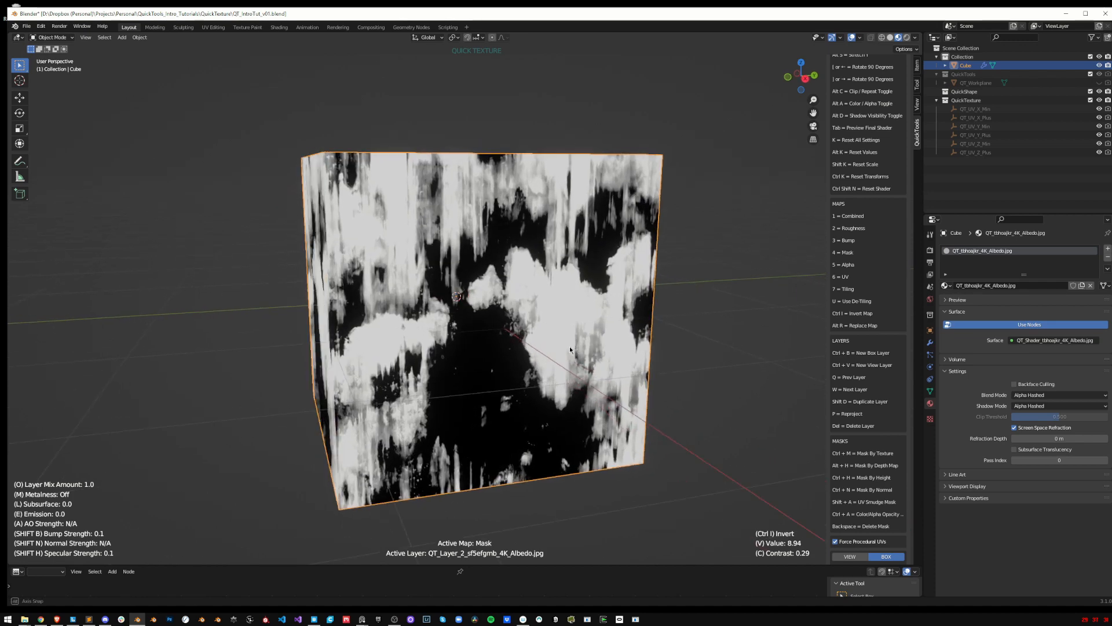
Return to the combined map and examine how the masked layers blend across the cube's faces
key("1")
scroll(582, 334, "up", 1)
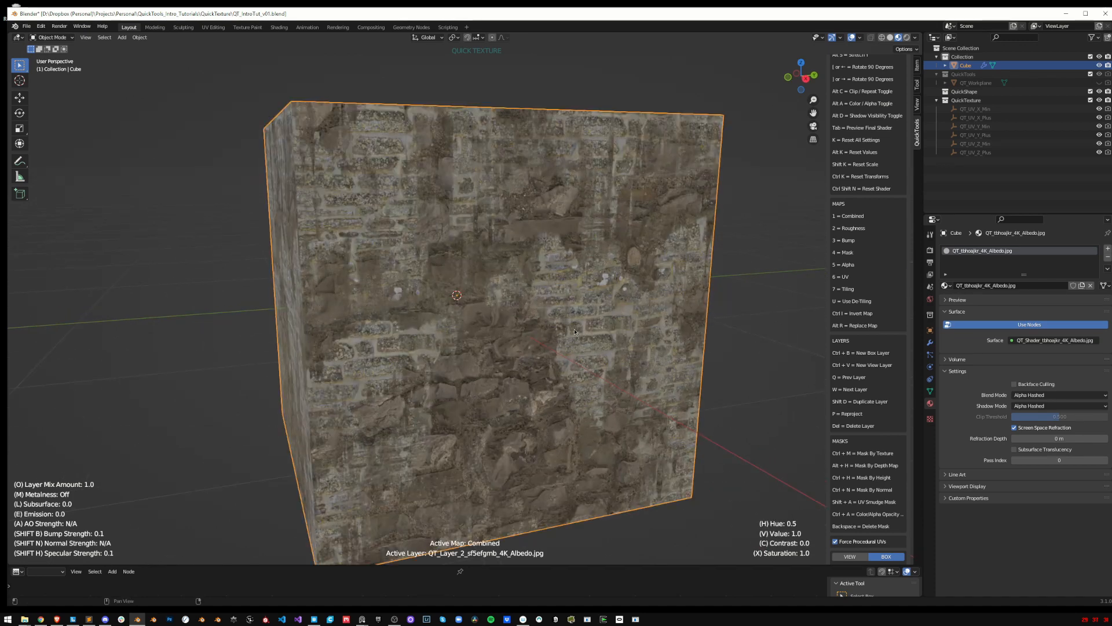
scroll(581, 335, "down", 2)
mouse_move(582, 334)
middle_mouse_down()
mouse_move(533, 314)
mouse_move(620, 330)
mouse_move(580, 326)
middle_mouse_up()
scroll(579, 326, "down", 1)
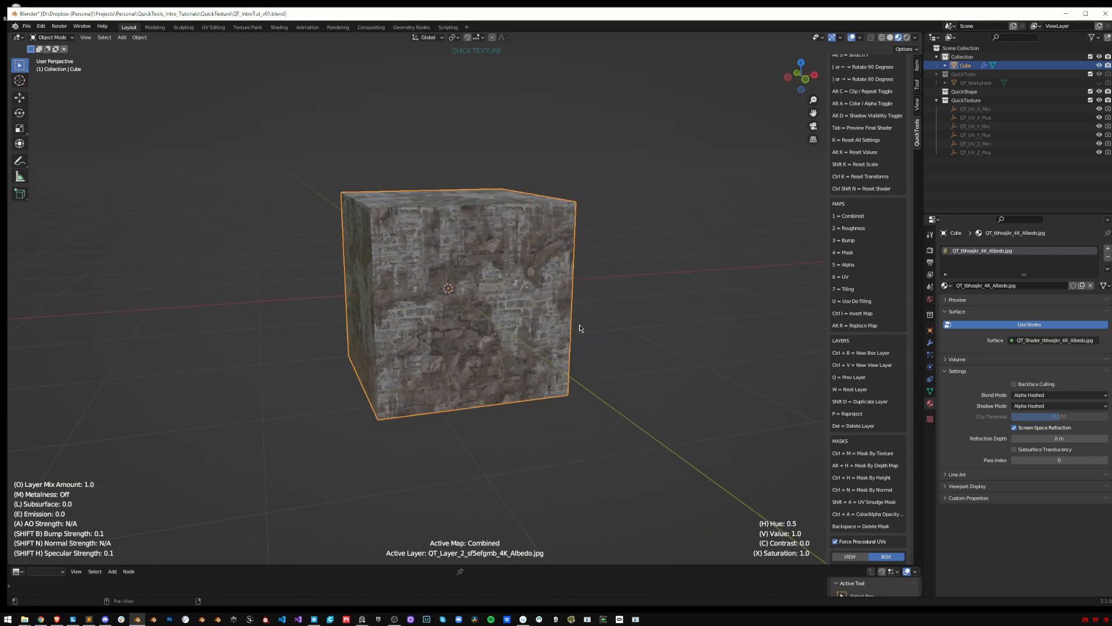
Delete the texture mask from the rough wall layer and return to the combined map
key("4")
key("1")
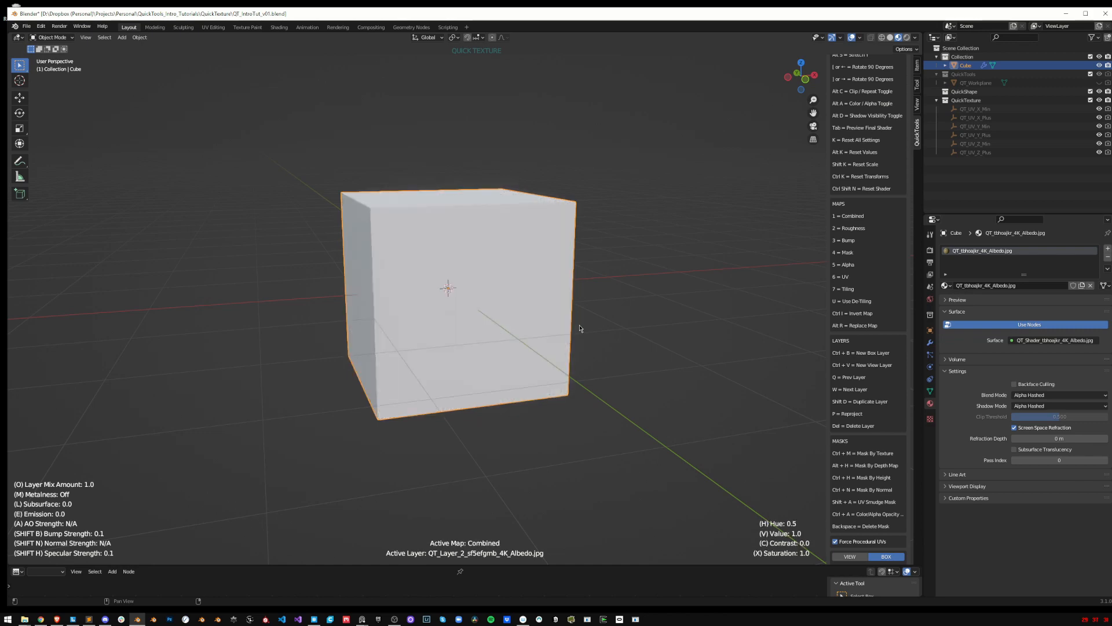
middle_click_drag(575, 331, 564, 332)
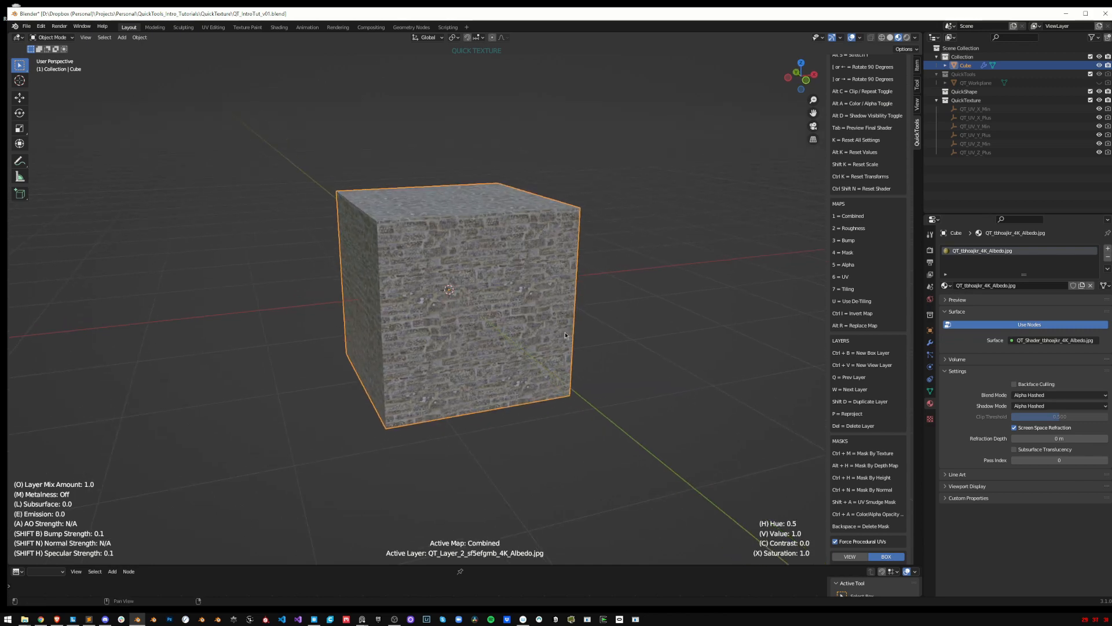
Compare the two unmasked layers by switching between them, end on the rough wall layer, and exit texture editing
key("q")
key("w")
key("q")
key("w")
key("q")
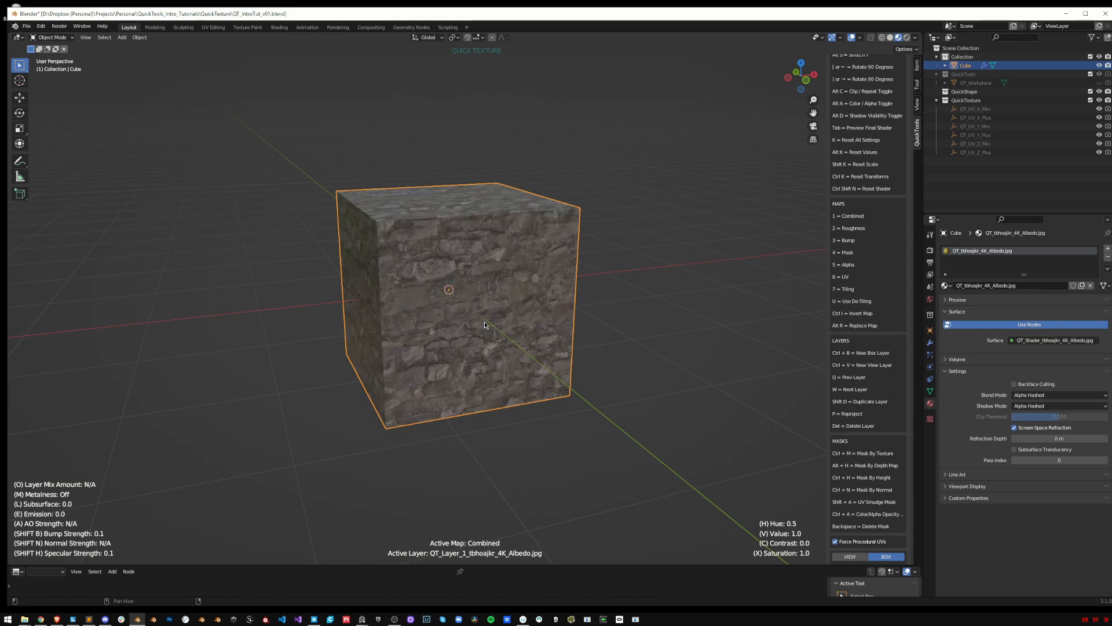
key("w")
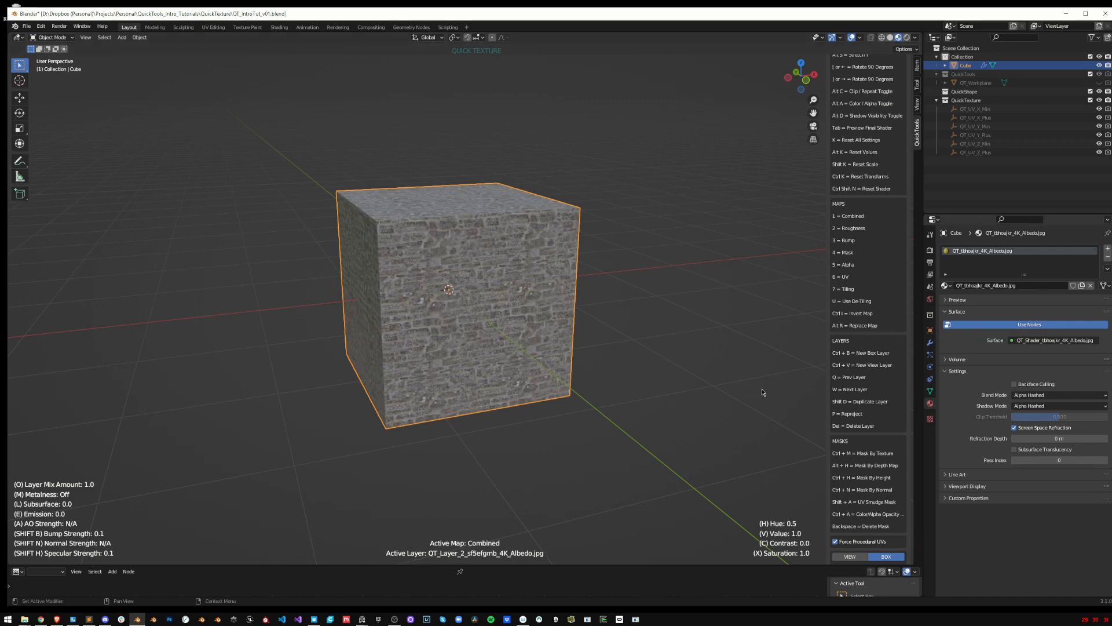
key("Escape")
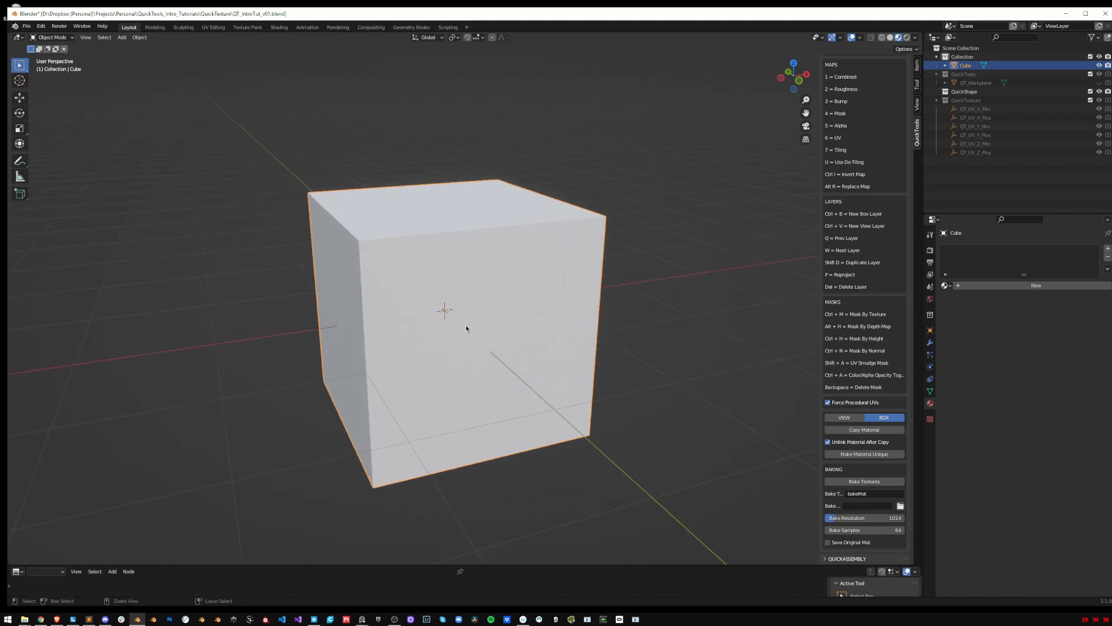
Create a box-projected material on the plain cube from tbhoajkr_4K_Albedo.jpg in the wall_stone_tbhoajkr folder
key("ctrl+t")
left_click(323, 345)
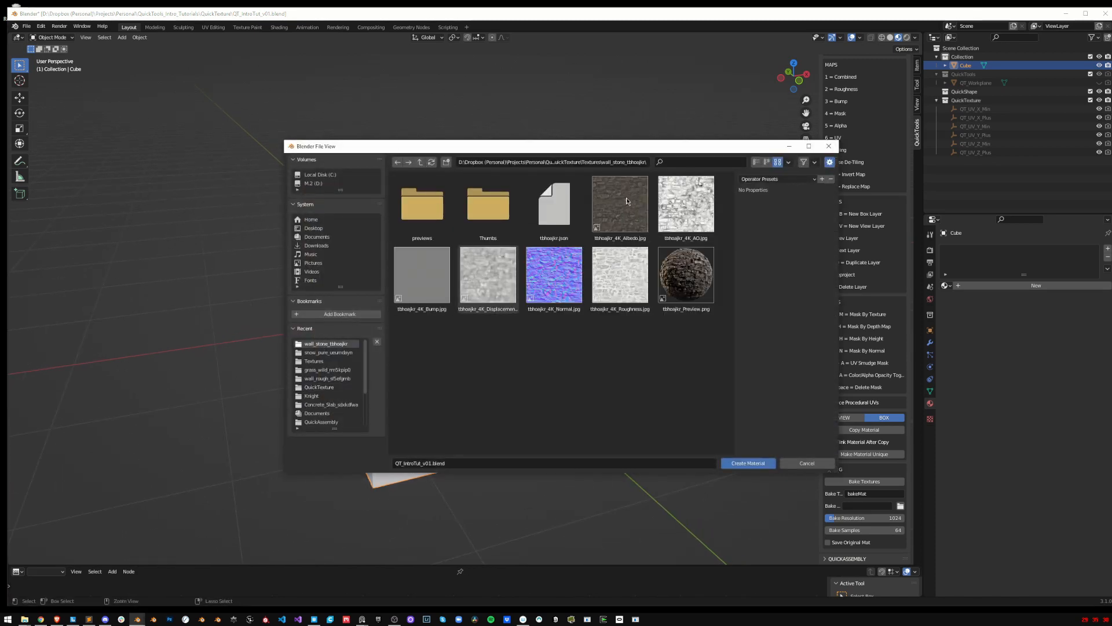
double_click(618, 210)
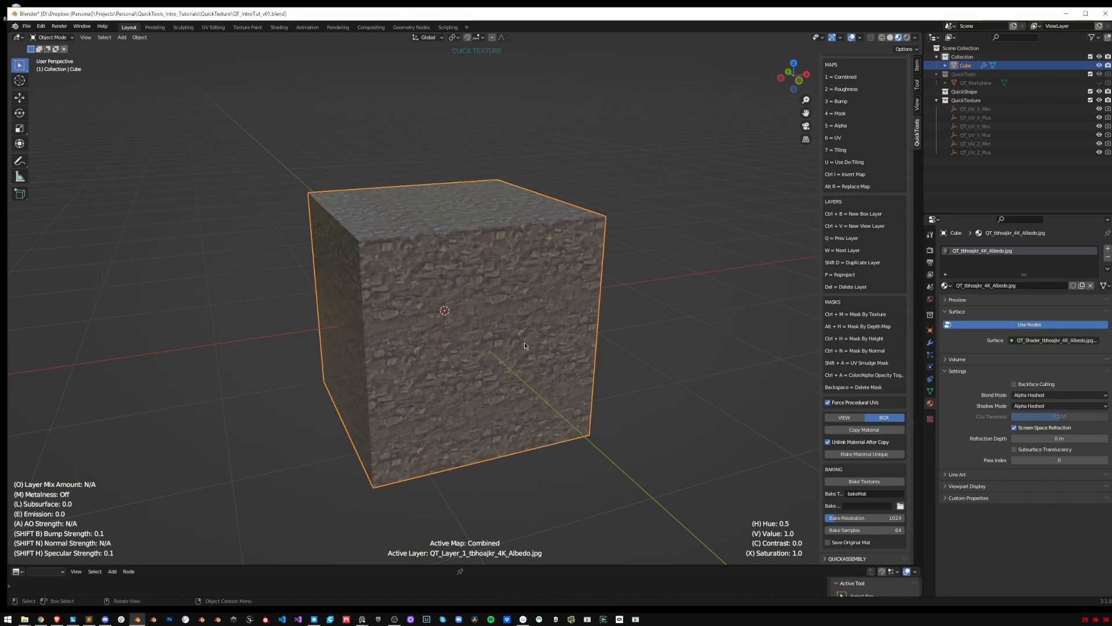
Set the stone texture's hue to 0.54 and saturation to 0.68, checking its roughness map before returning to Combined
key("h")
key("x")
key("2")
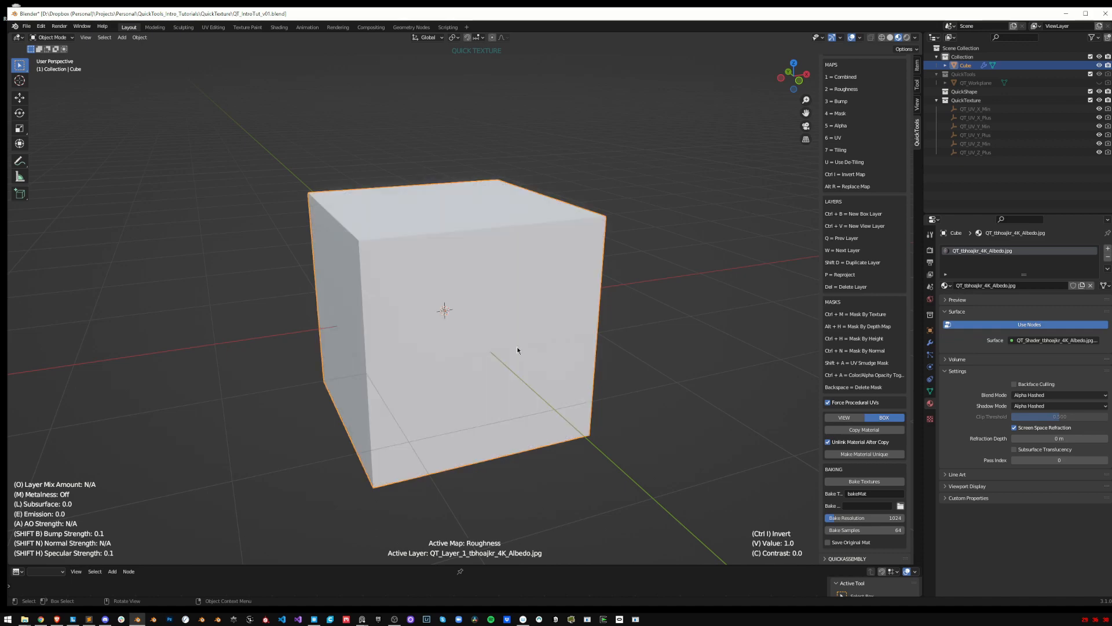
key("v")
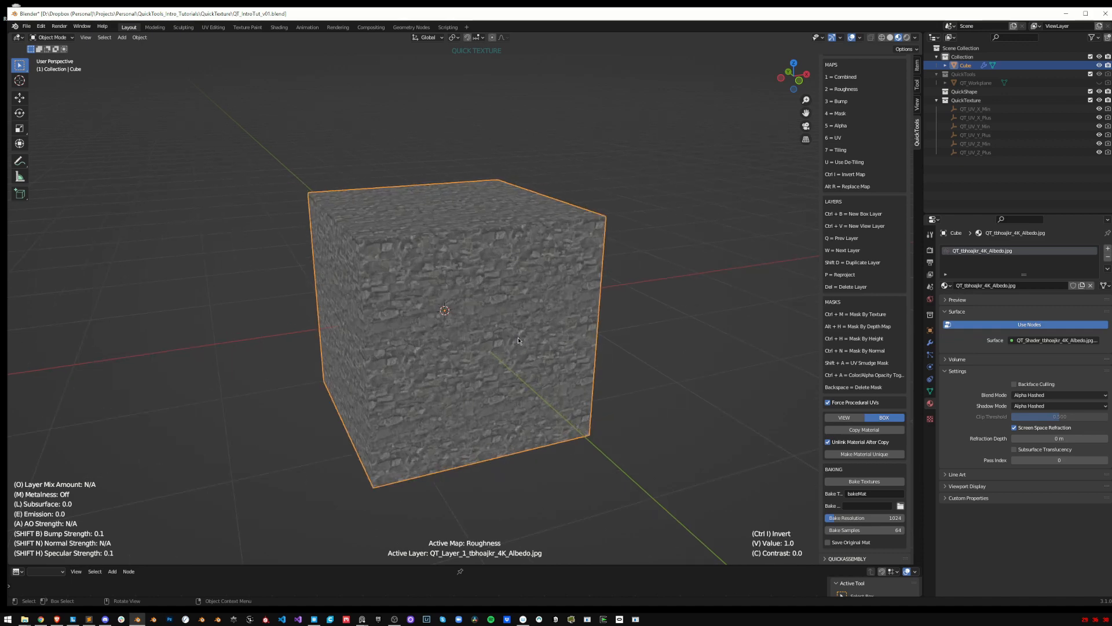
key("1")
Examine the recoloured stone material on the cube from several angles and distances
middle_click_drag(482, 348, 505, 355)
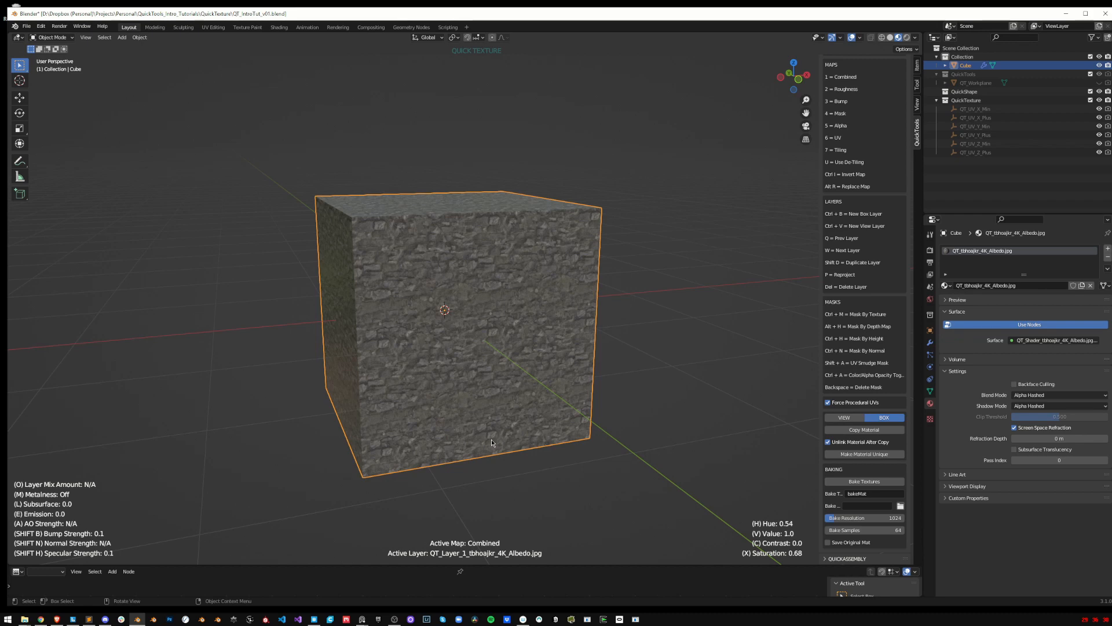
scroll(501, 357, "up", 3)
scroll(500, 356, "down", 6)
scroll(500, 357, "up", 3)
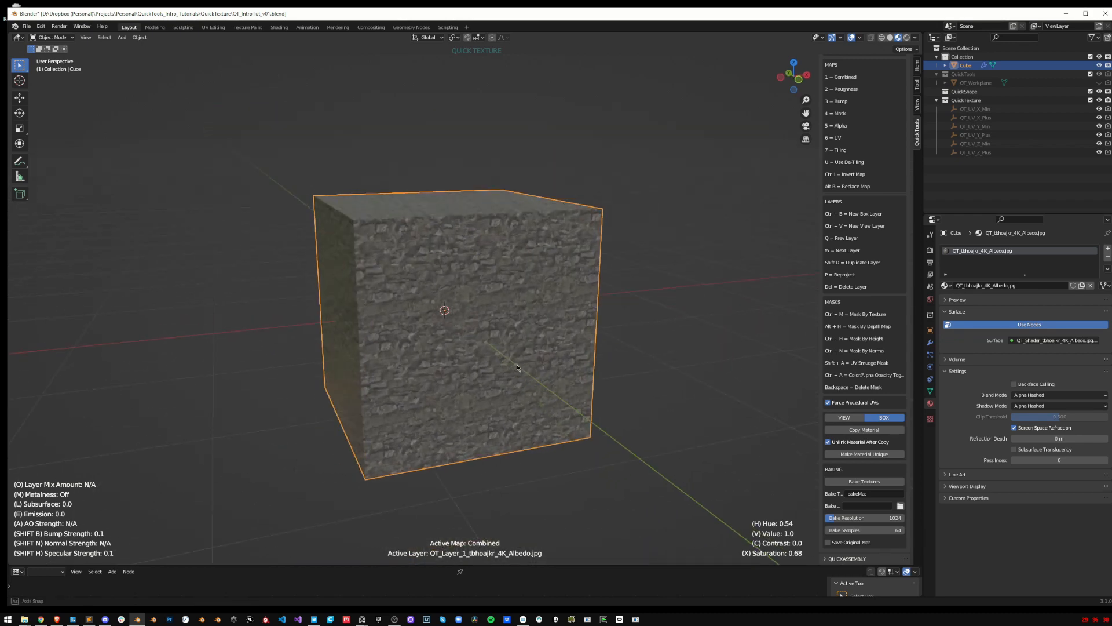
middle_click_drag(502, 358, 373, 380)
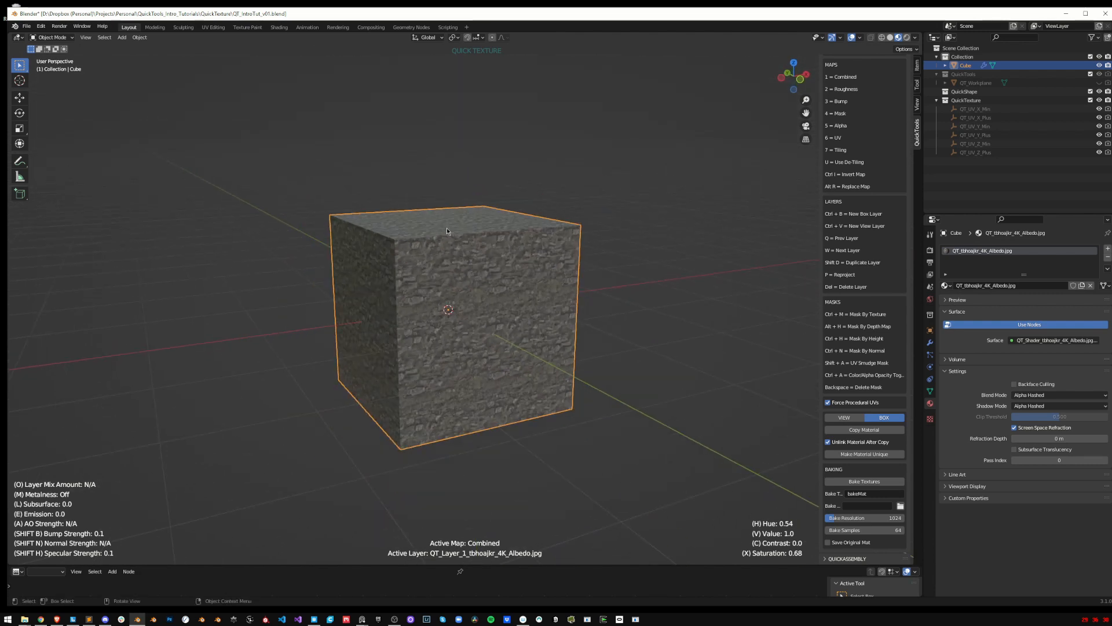
scroll(666, 353, "up", 1)
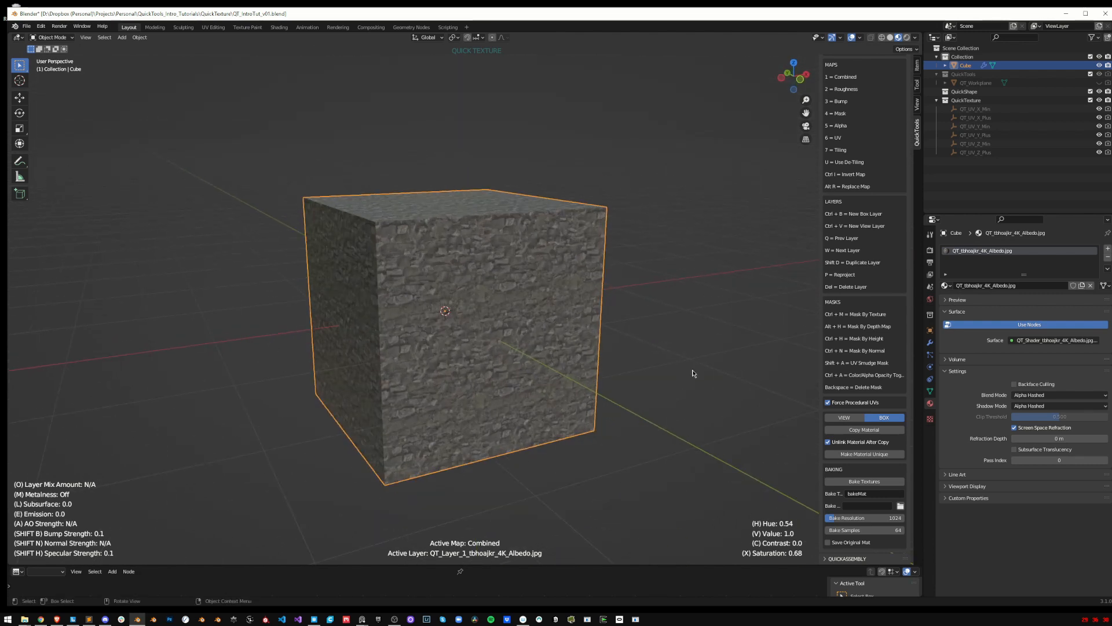
middle_click_drag(614, 324, 544, 249)
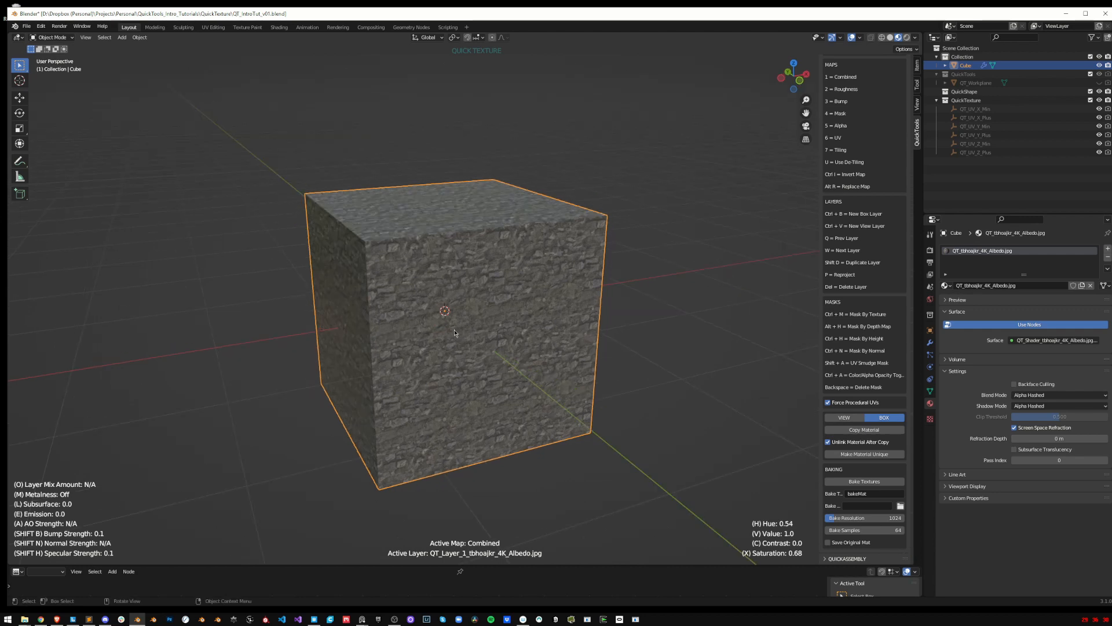
middle_click_drag(455, 333, 464, 262)
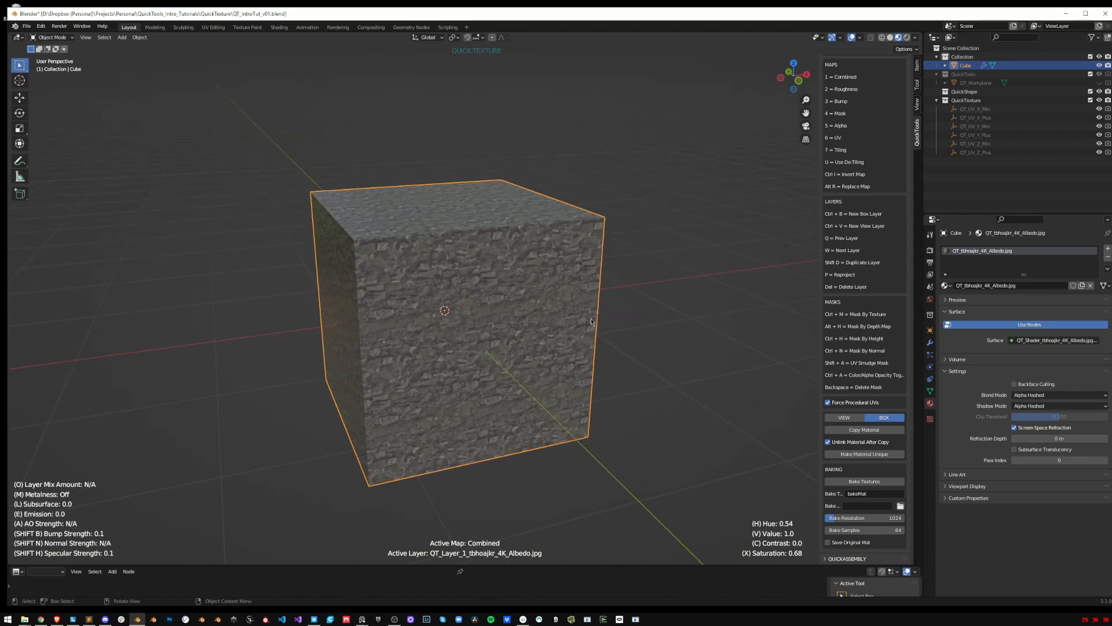
middle_click_drag(592, 322, 510, 320)
Duplicate the stone layer and darken the copy by setting its value to 0.52
key("shift+d")
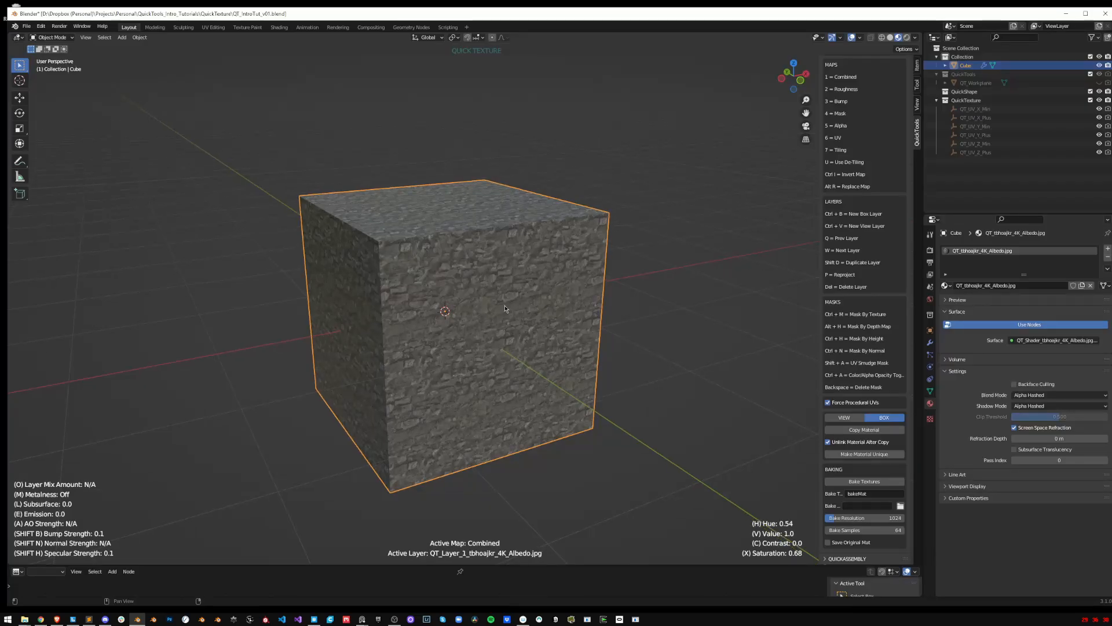
middle_click_drag(505, 311, 558, 299)
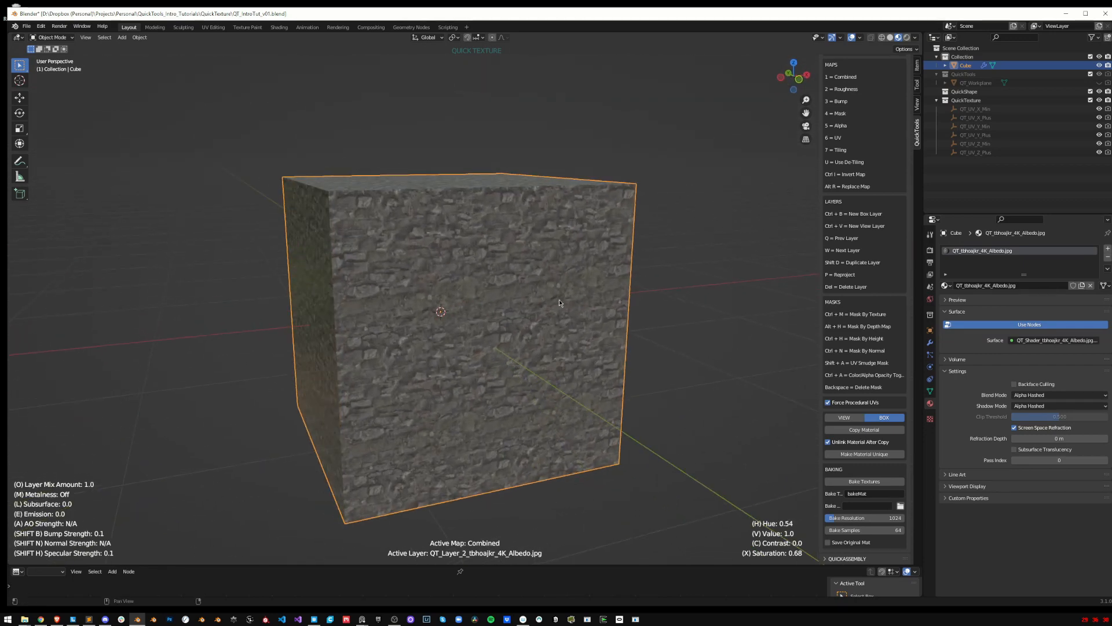
key("v")
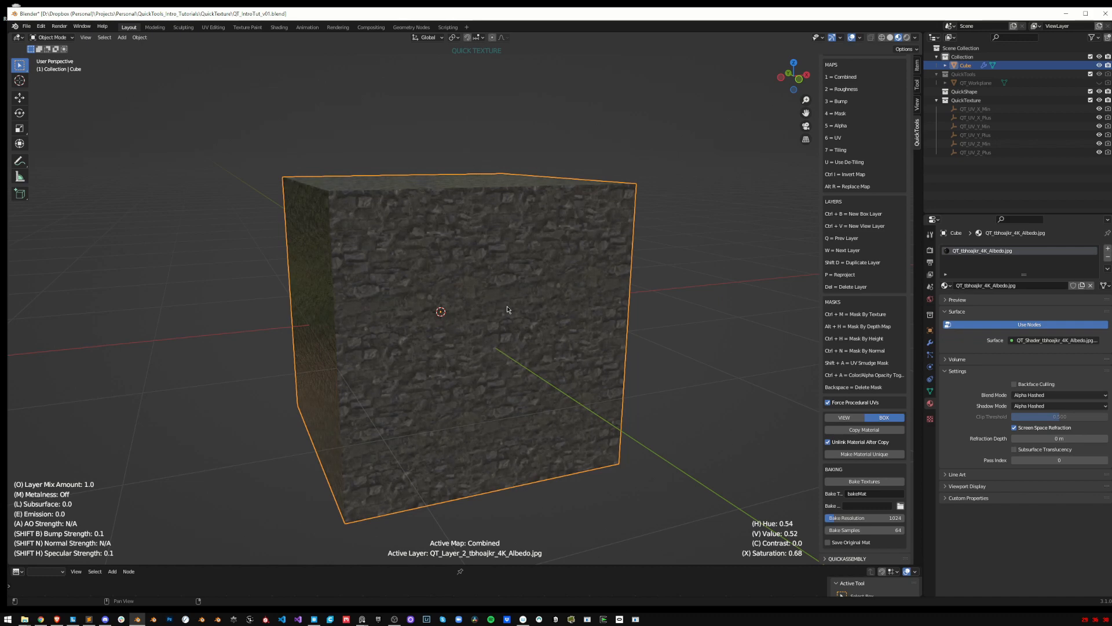
Compare the cube with and without the darkened duplicate layer, ending with the duplicate active
key("Delete")
scroll(514, 297, "down", 1)
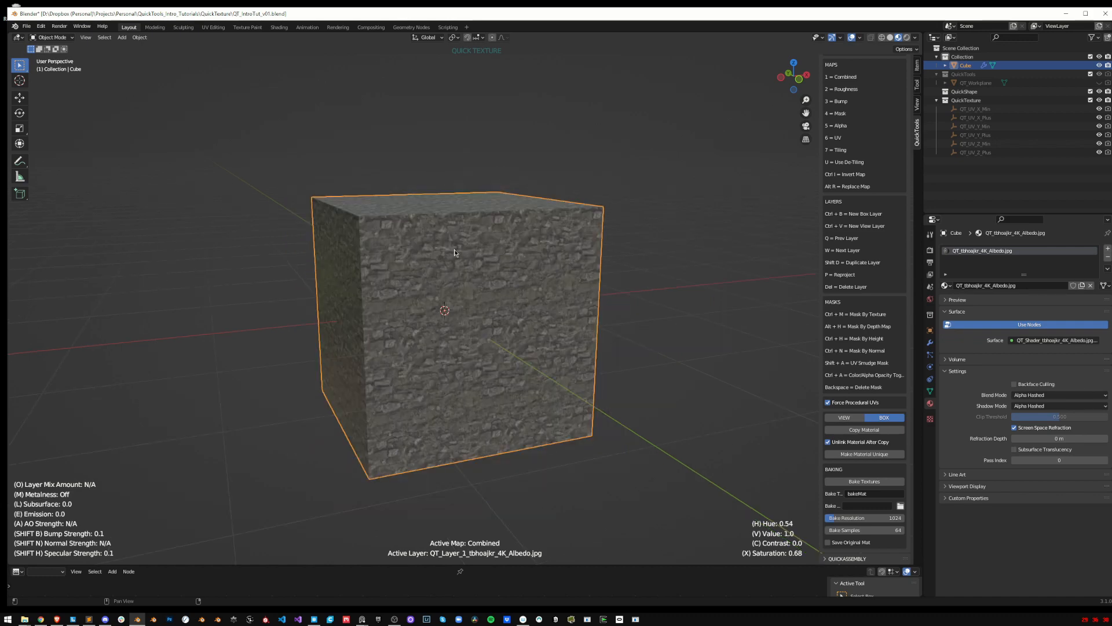
scroll(512, 263, "up", 4)
key("ctrl+z")
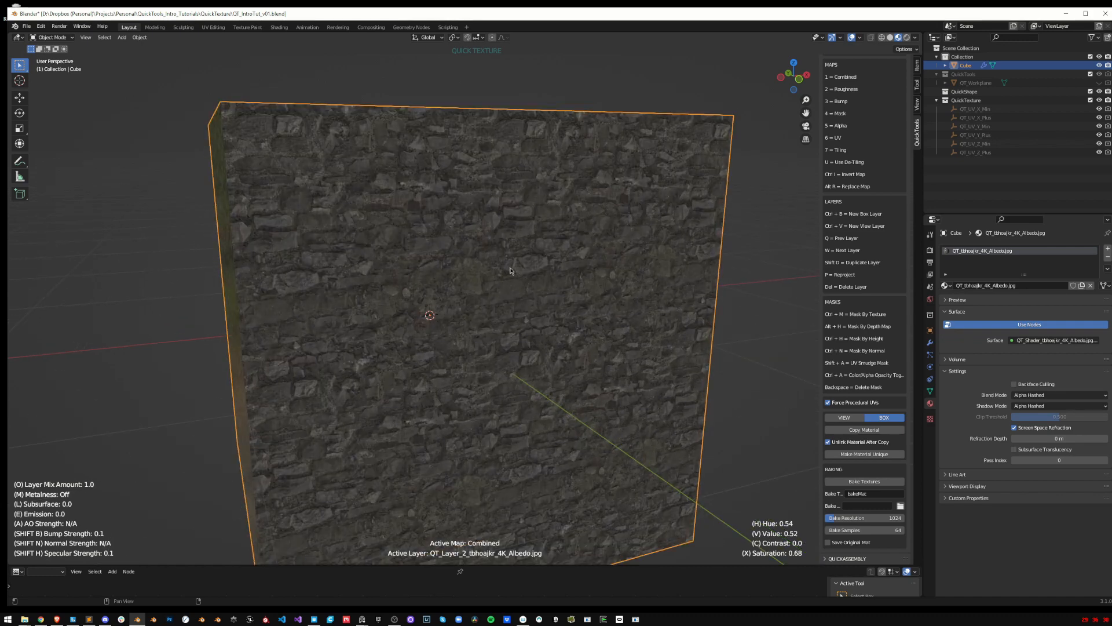
key("ctrl+z")
key("ctrl+shift+z")
scroll(495, 268, "down", 3)
middle_click_drag(562, 294, 552, 310)
scroll(560, 303, "up", 1)
key("ctrl+z")
key("ctrl+shift+z")
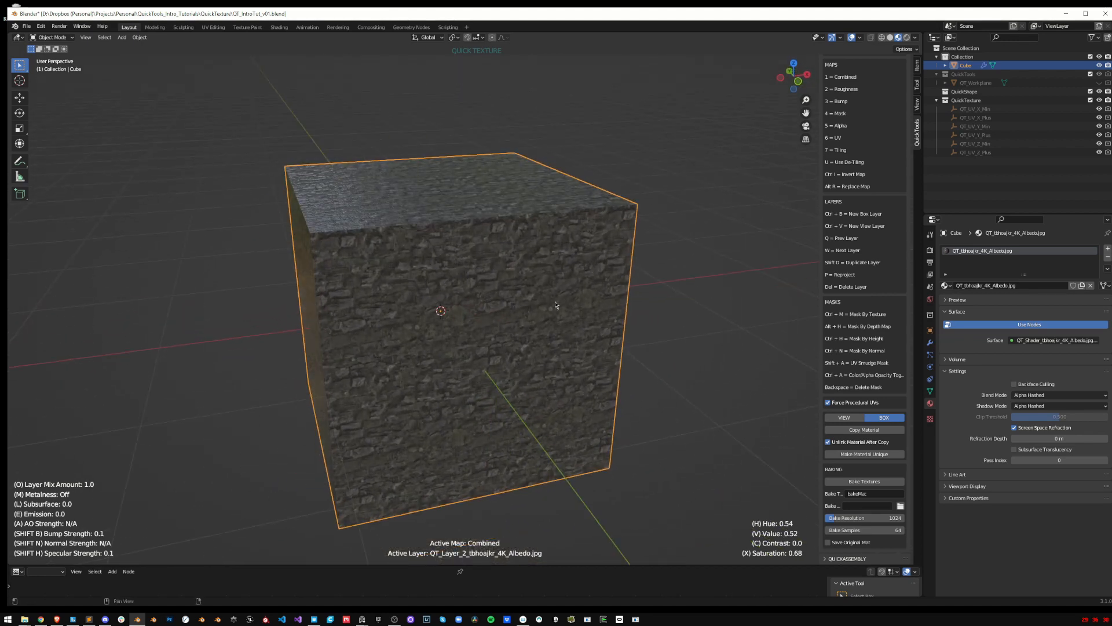
Add a texture mask to the darkened duplicate layer from the 3DCollective image in the Textures folder
key("ctrl+m")
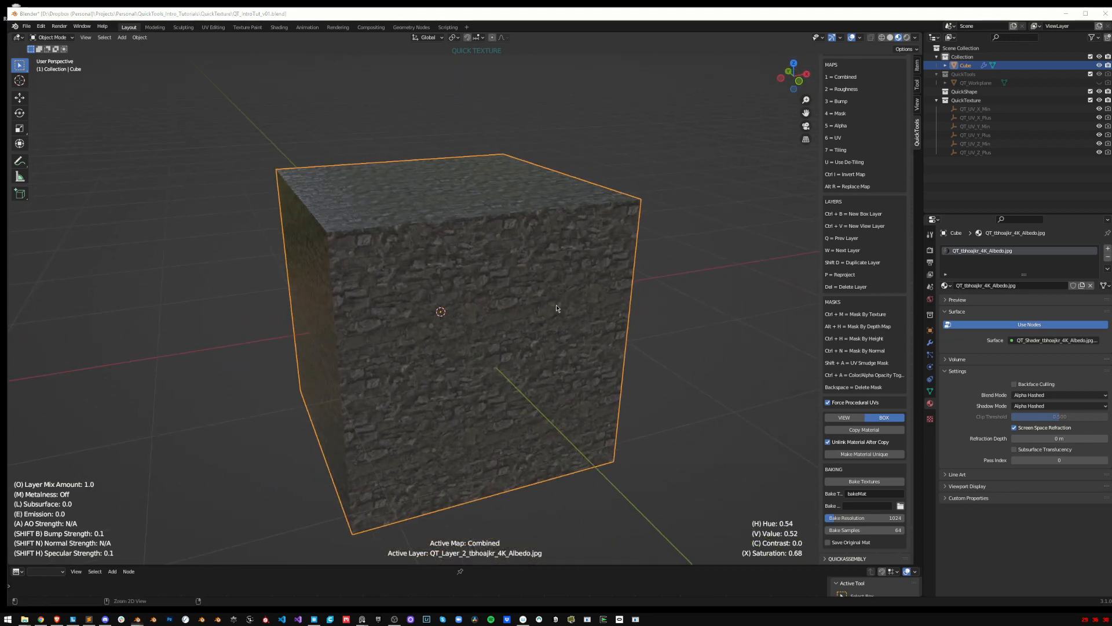
left_click(348, 352)
left_click(342, 361)
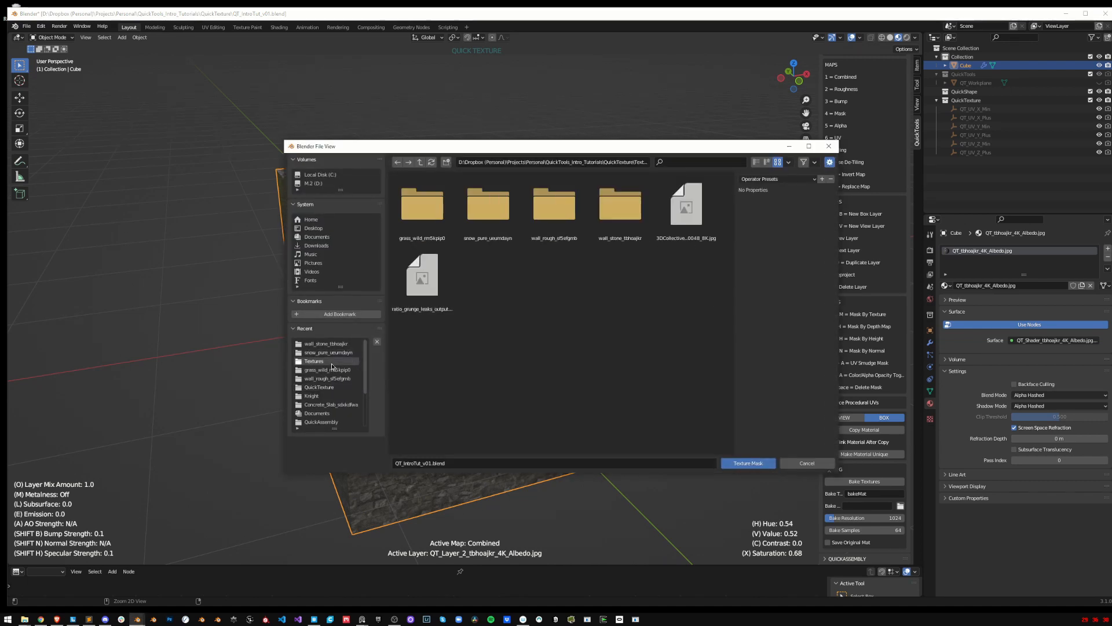
left_click(430, 284)
double_click(679, 216)
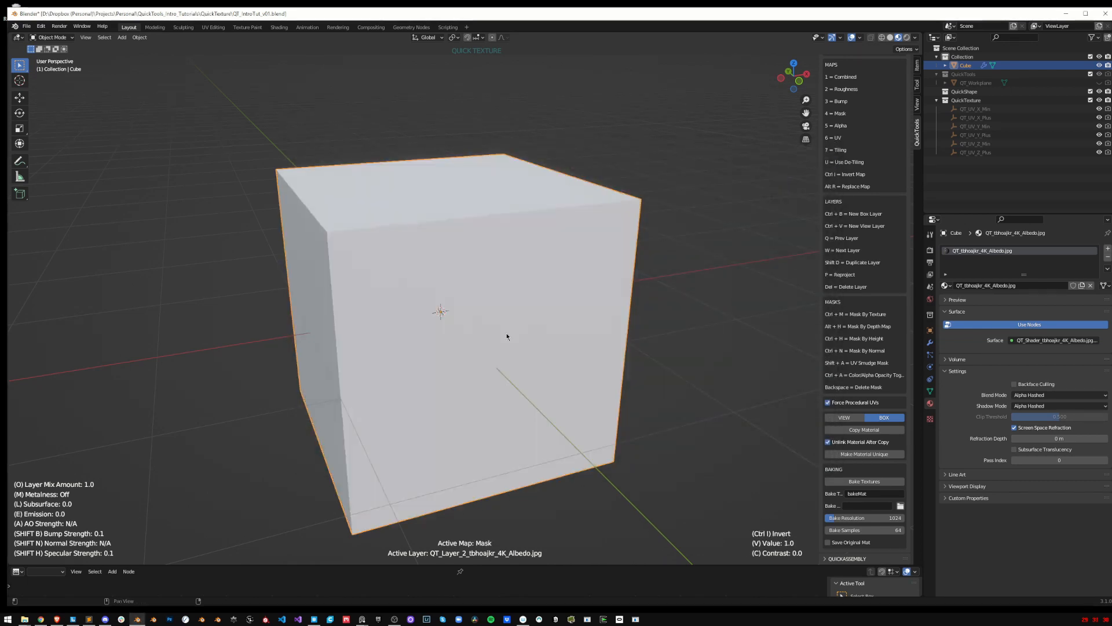
Scale the darkened layer's texture mask up across the cube's faces and invert it
scroll(543, 312, "down", 2)
middle_click_drag(543, 311, 515, 305)
key("s")
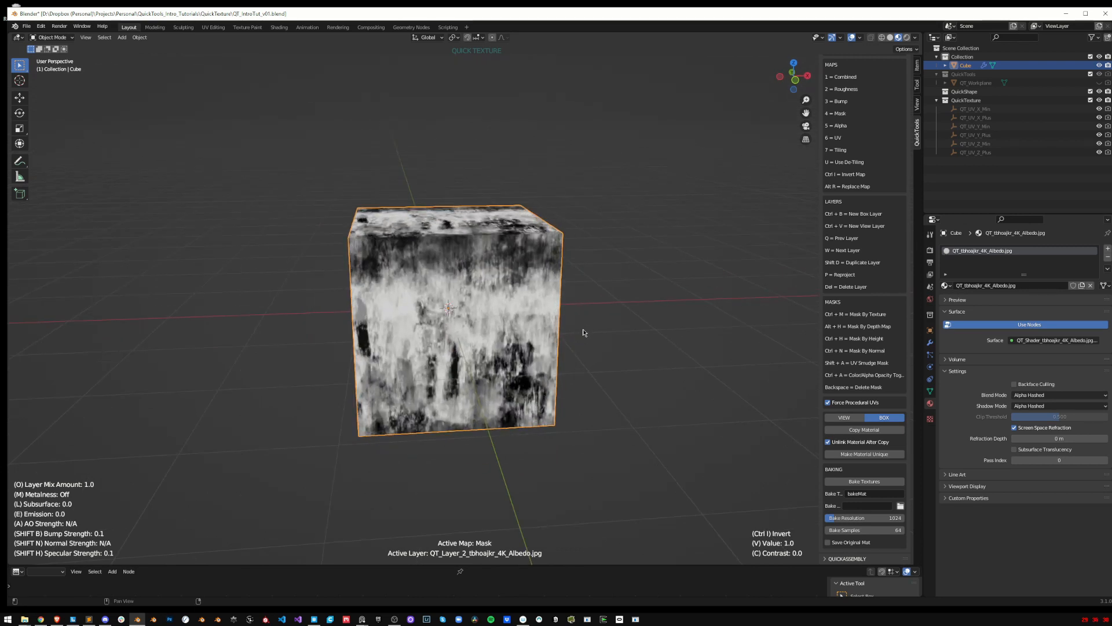
key("ctrl+i")
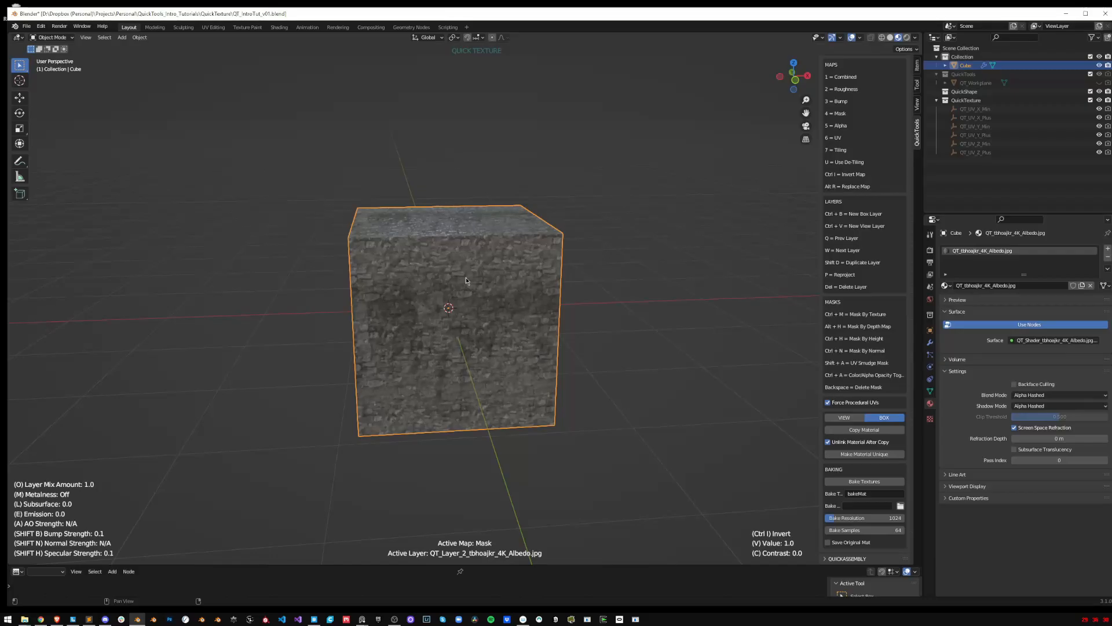
middle_click_drag(466, 277, 502, 300)
scroll(501, 300, "up", 2)
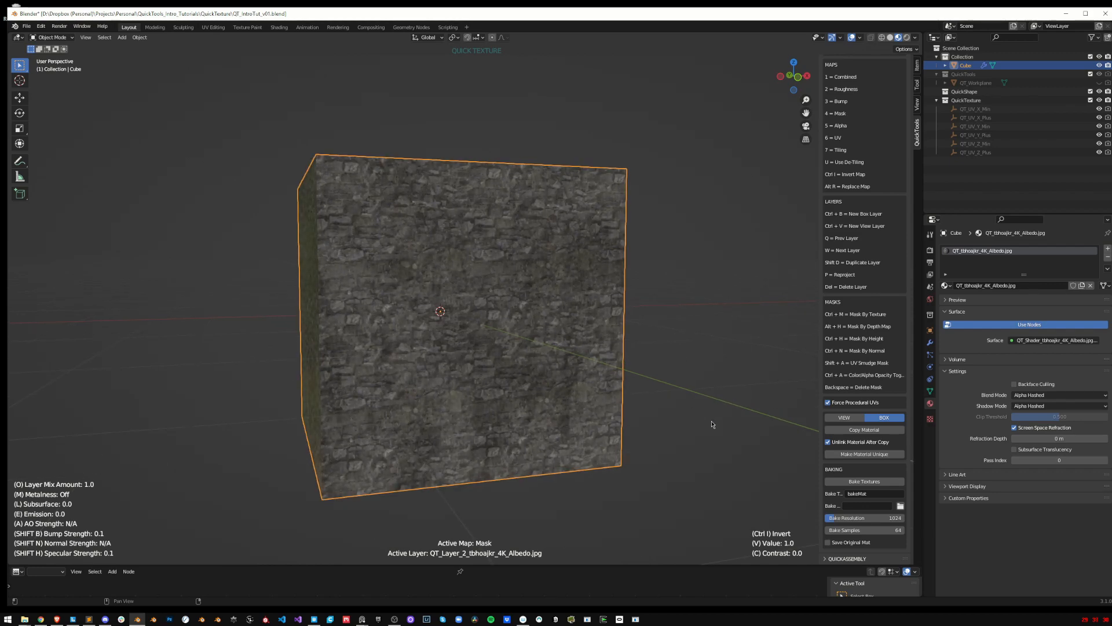
middle_click_drag(655, 368, 603, 368)
scroll(567, 369, "up", 2)
scroll(639, 358, "down", 2)
scroll(579, 358, "down", 2)
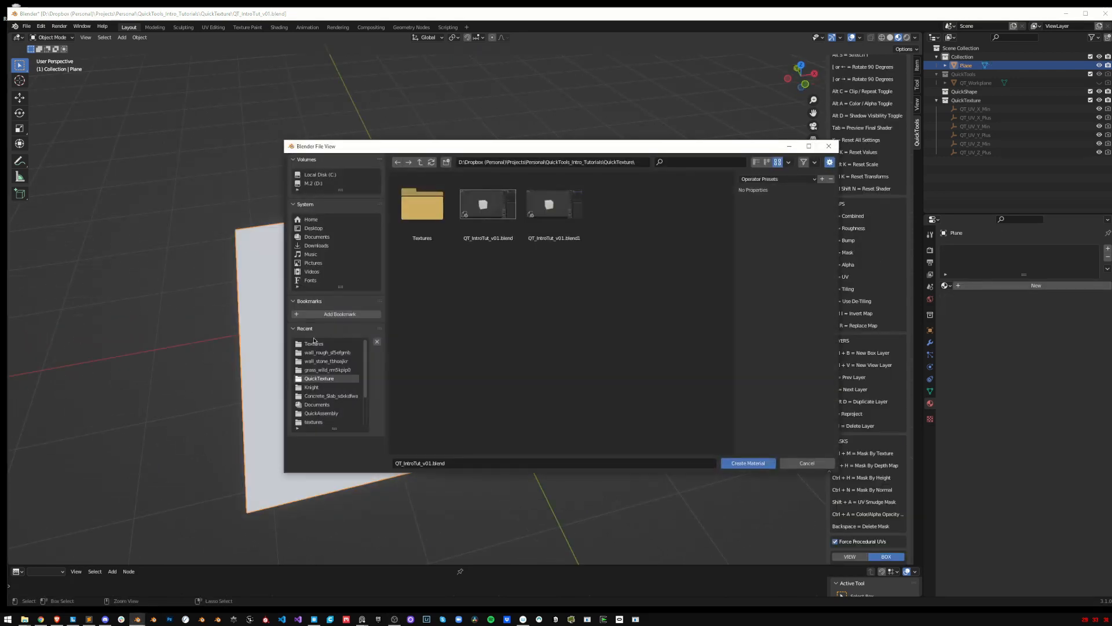
Create a material on the plane from sf5efgmb_4K_Albedo.jpg in the wall_rough_sf5efgmb texture folder
left_click(319, 352)
left_click(420, 161)
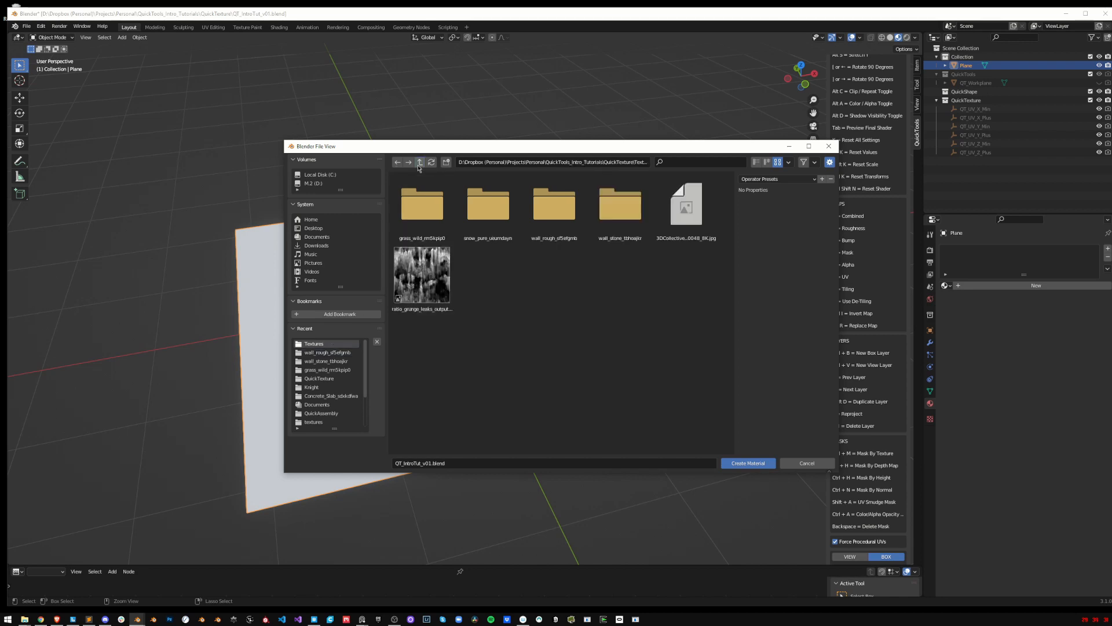
double_click(554, 204)
double_click(617, 209)
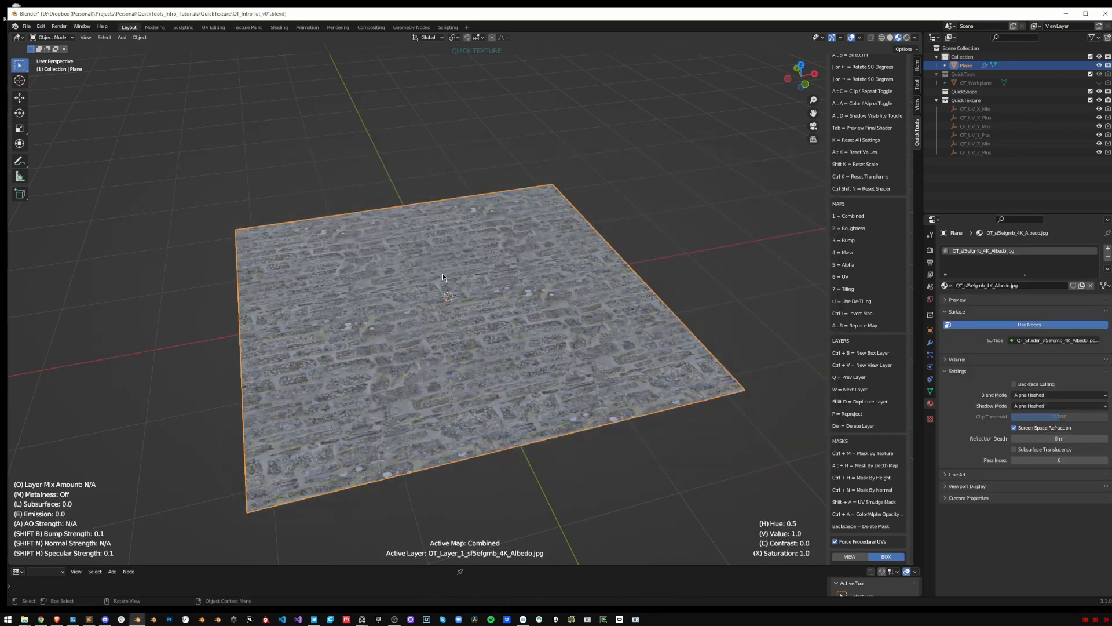
Add a new box layer to the plane from rm5kpip_4K_Albedo.jpg in the wild grass texture folder
key("ctrl+b")
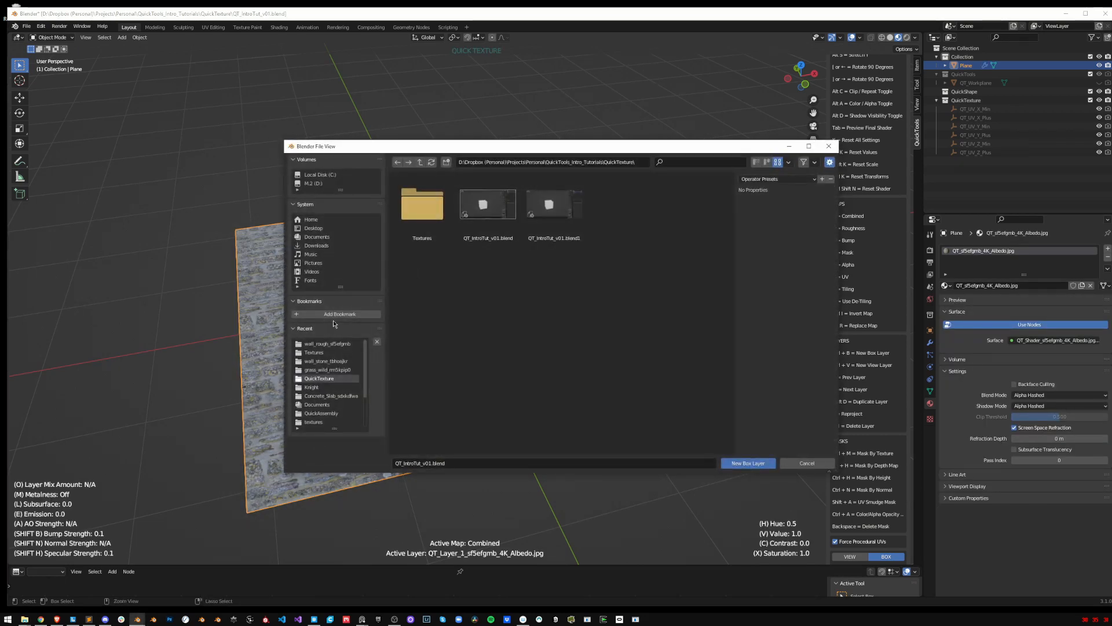
left_click(332, 345)
left_click(420, 162)
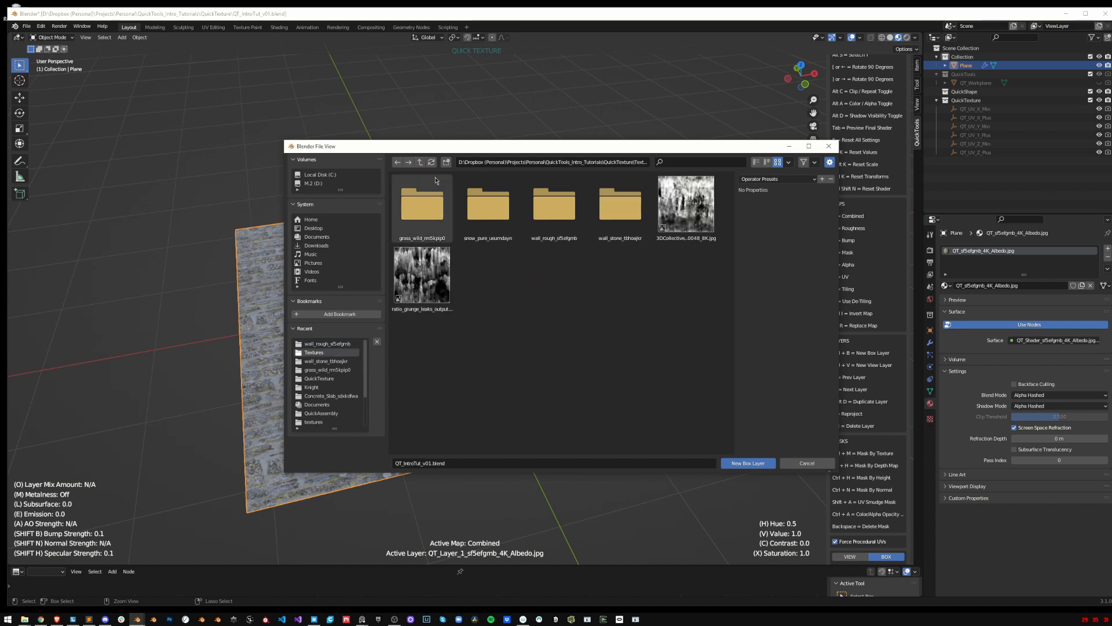
double_click(422, 205)
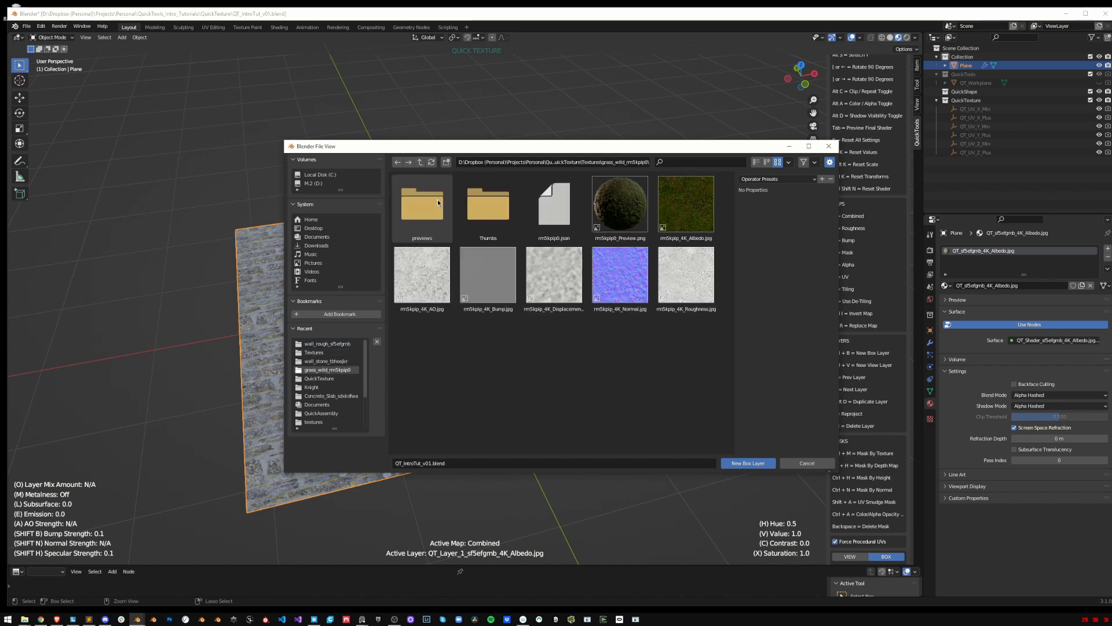
double_click(676, 215)
Compare the stone base layer with the grass layer on the plane, ending with the grass layer active
key("q")
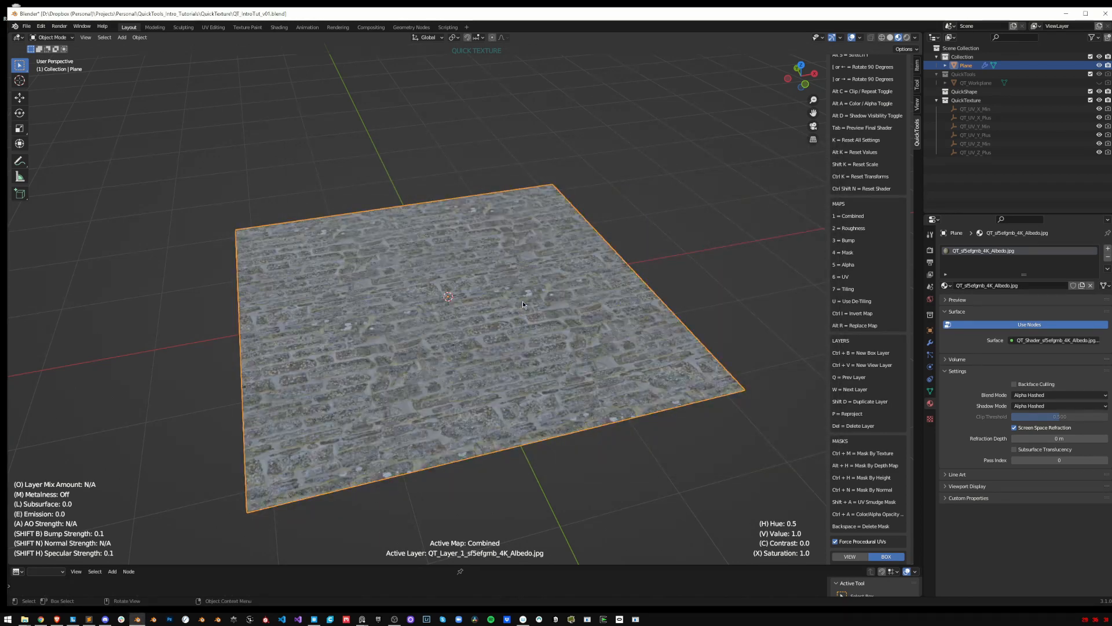
key("w")
key("q")
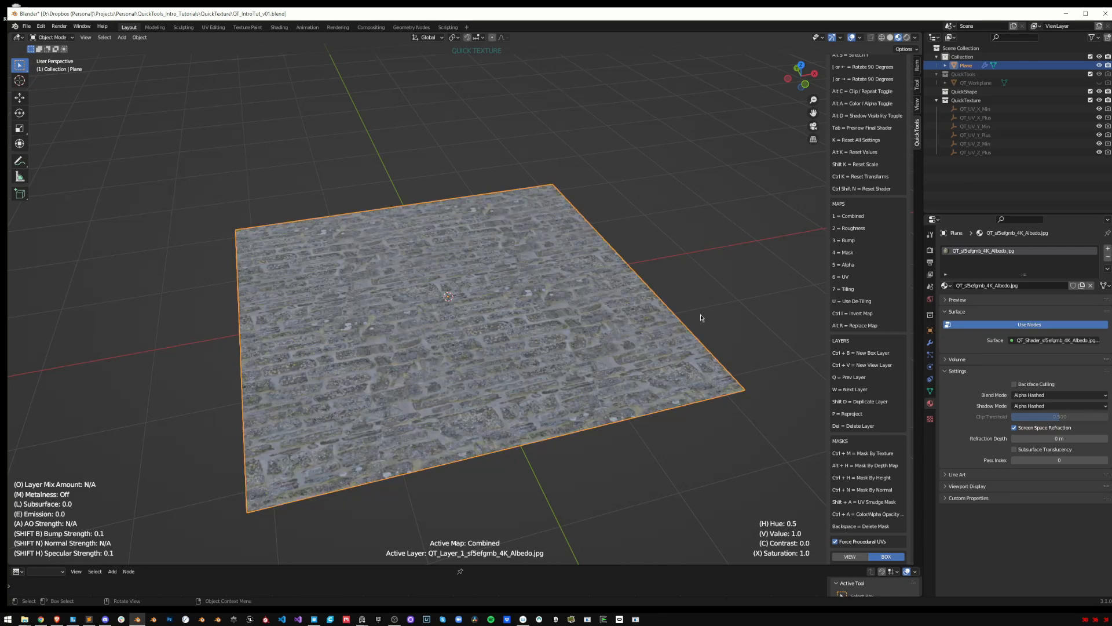
key("w")
key("q")
key("w")
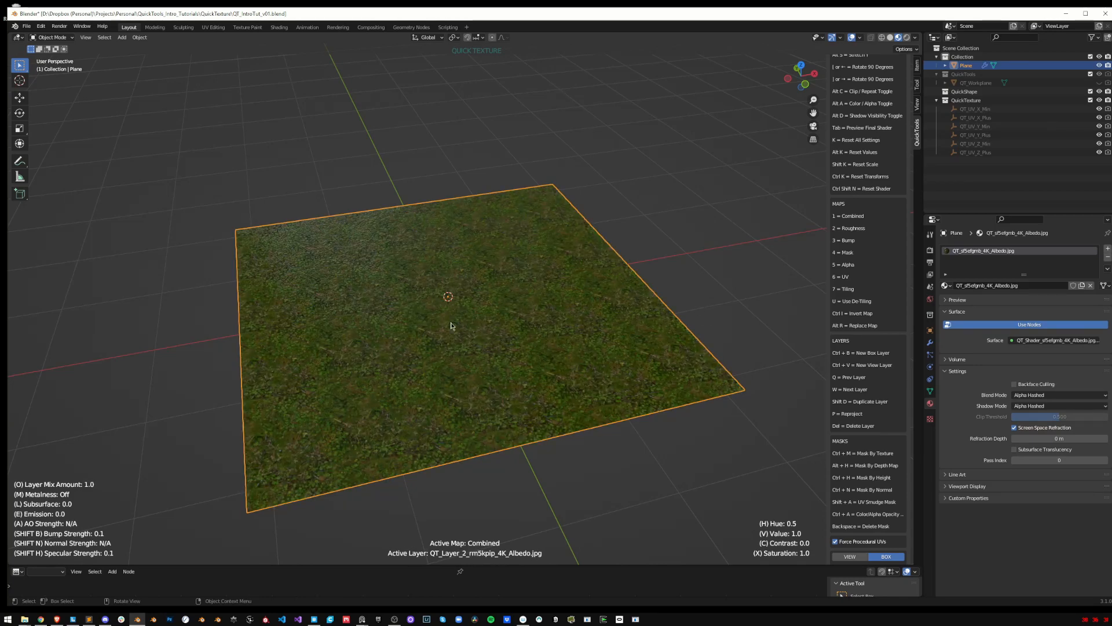
key("q")
key("w")
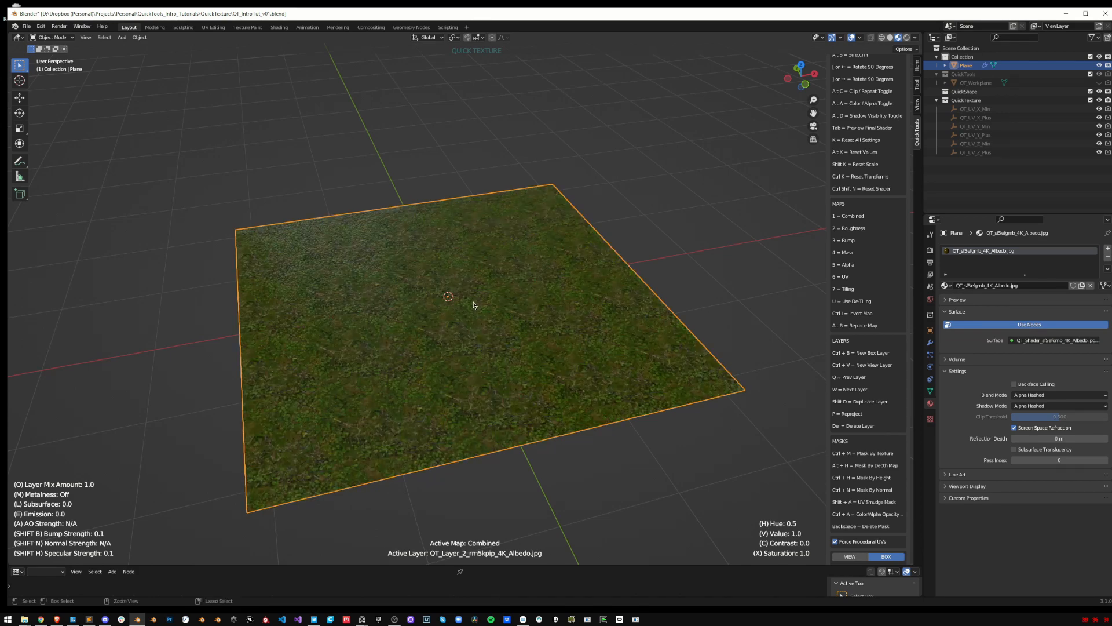
Add a texture mask to the grass layer from the grunge leaks image in the Textures folder
key("ctrl+m")
left_click(321, 363)
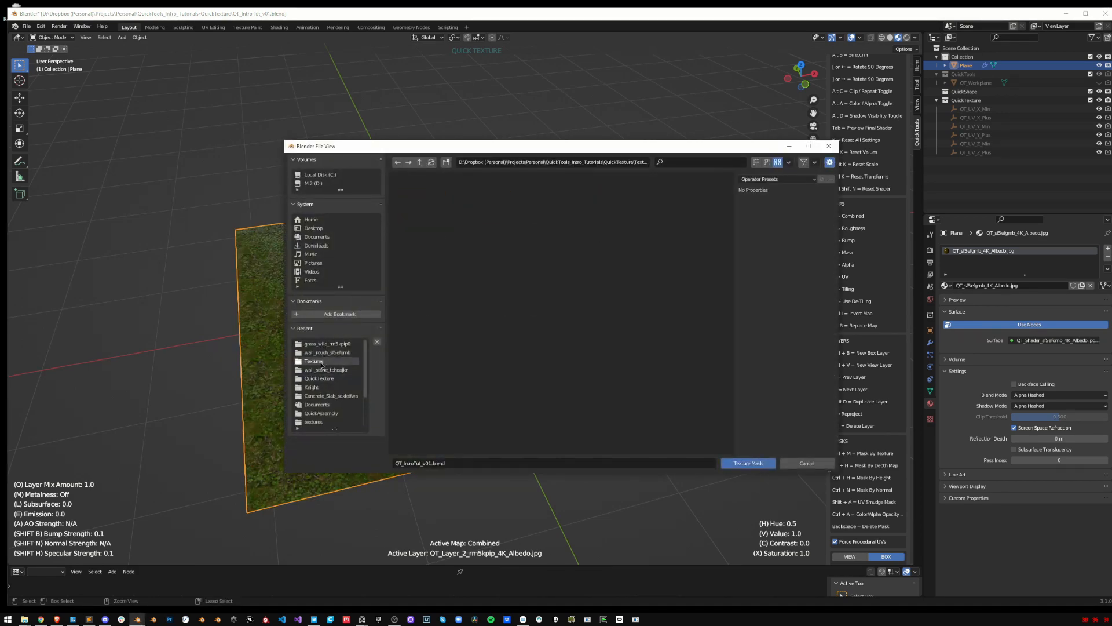
double_click(419, 306)
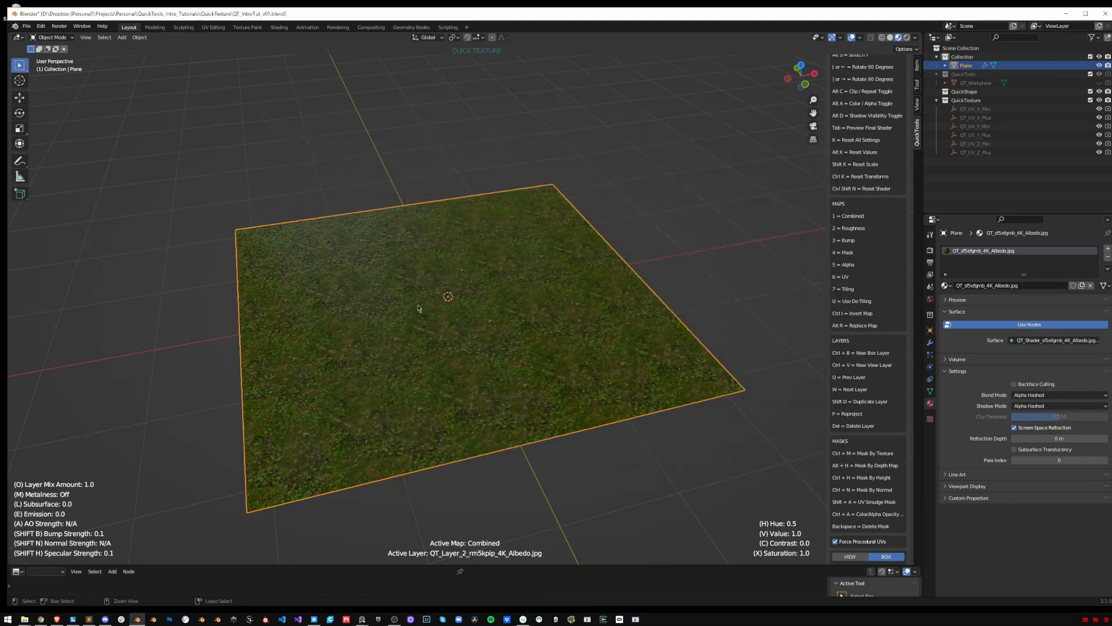
Enlarge and shift the grass layer's mask texture across the plane and lower the mask's value to 0.77
middle_click_drag(558, 268, 543, 304)
key("s")
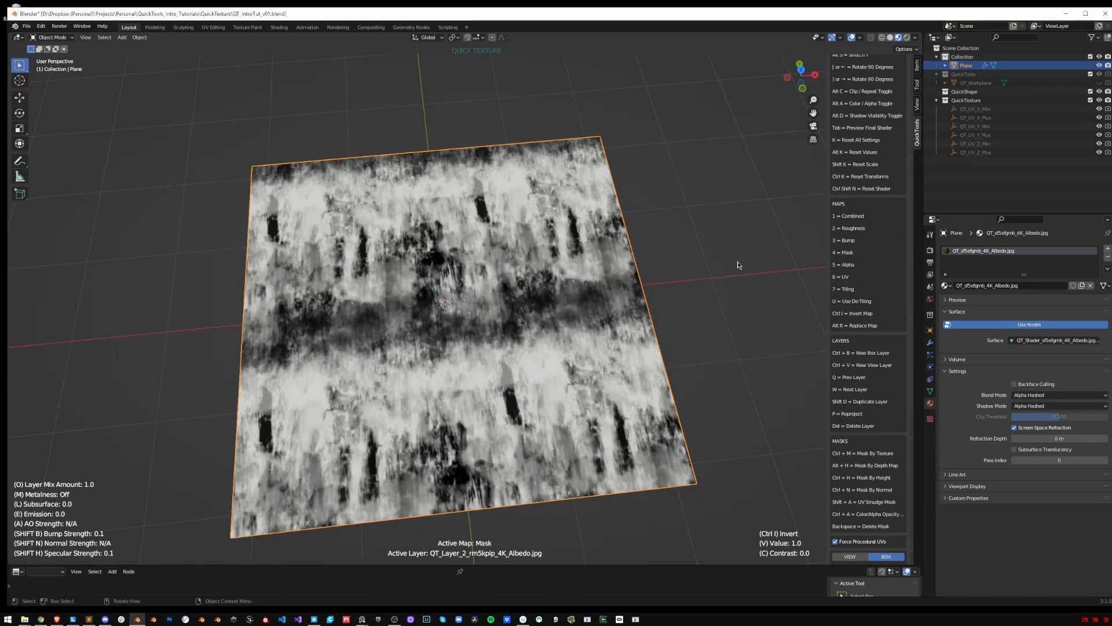
key("s")
key("g")
key("v")
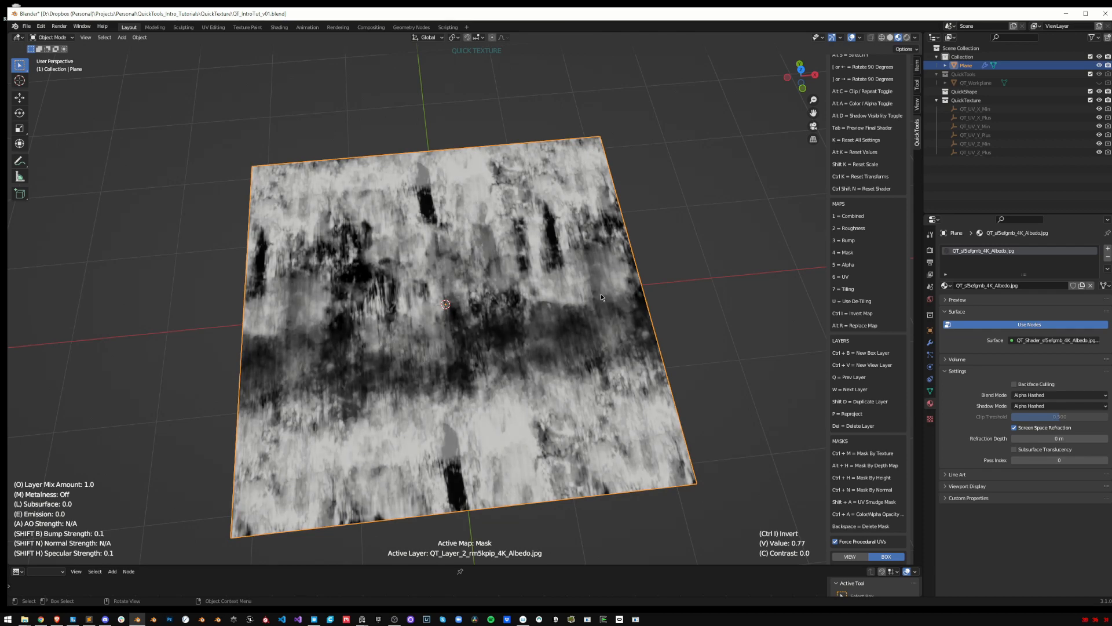
With the final shader previewed, rescale and reposition the grass layer's mask and set its value to 1.09
key("1")
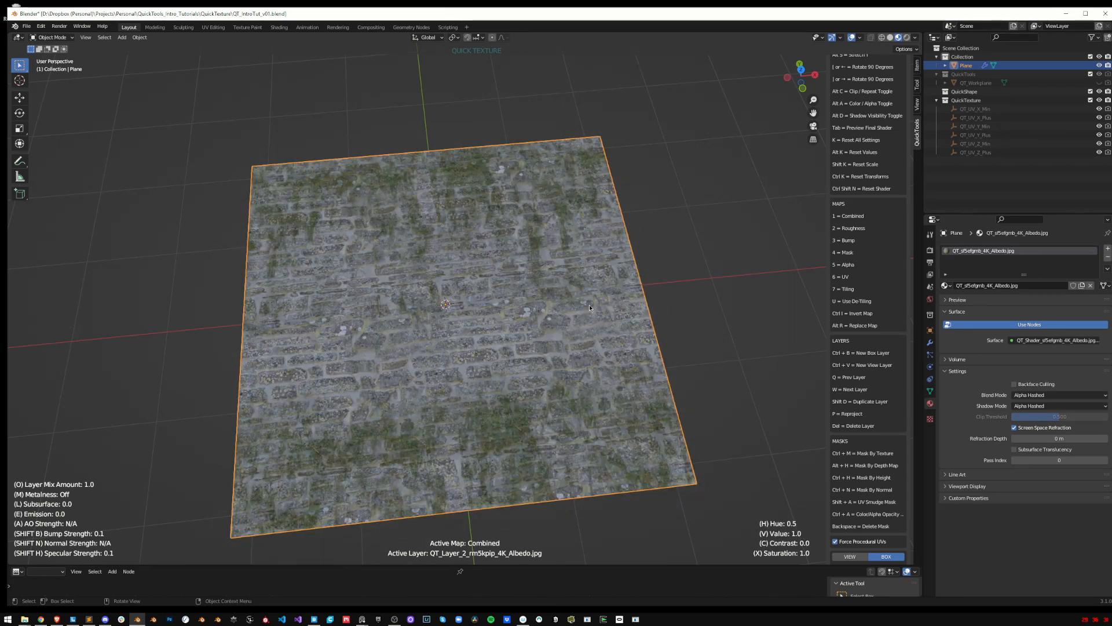
key("4")
key("Tab")
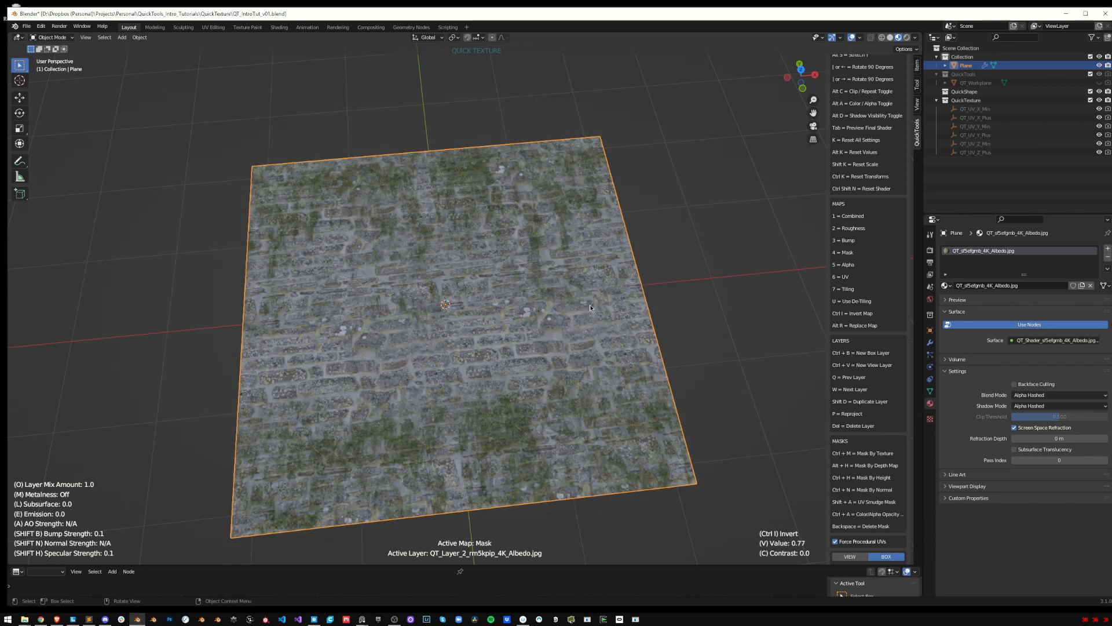
key("s")
key("g")
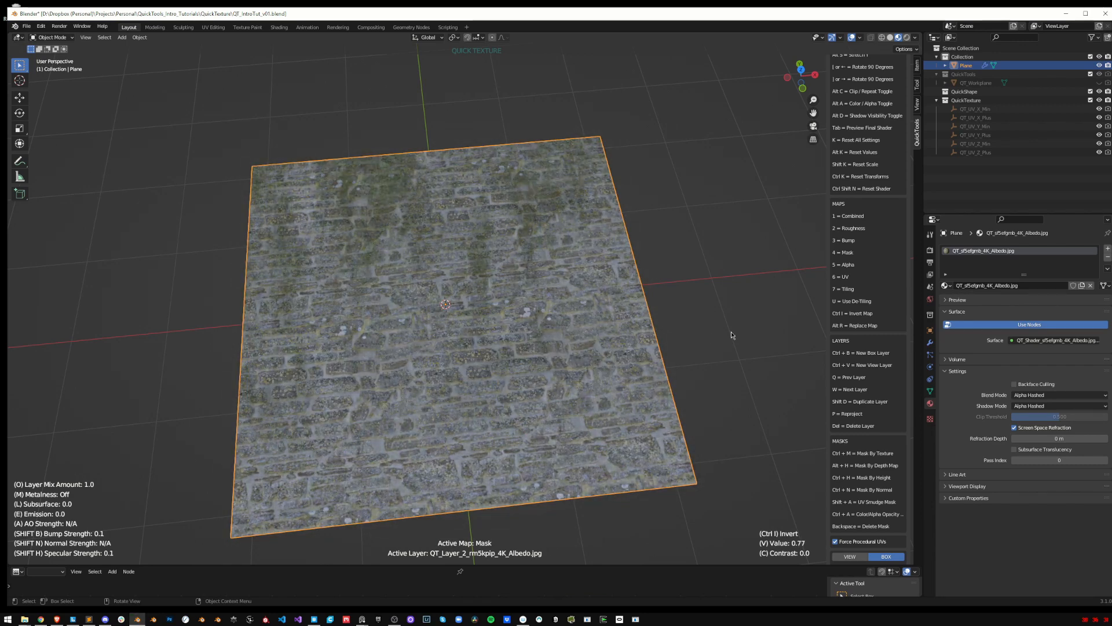
key("v")
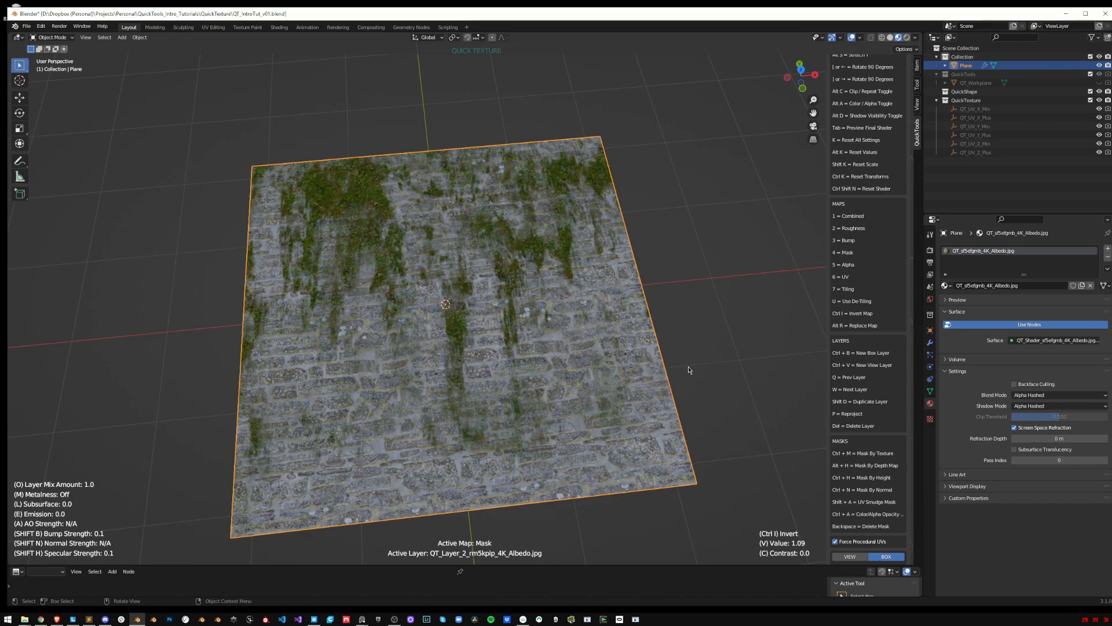
middle_click_drag(667, 344, 637, 352)
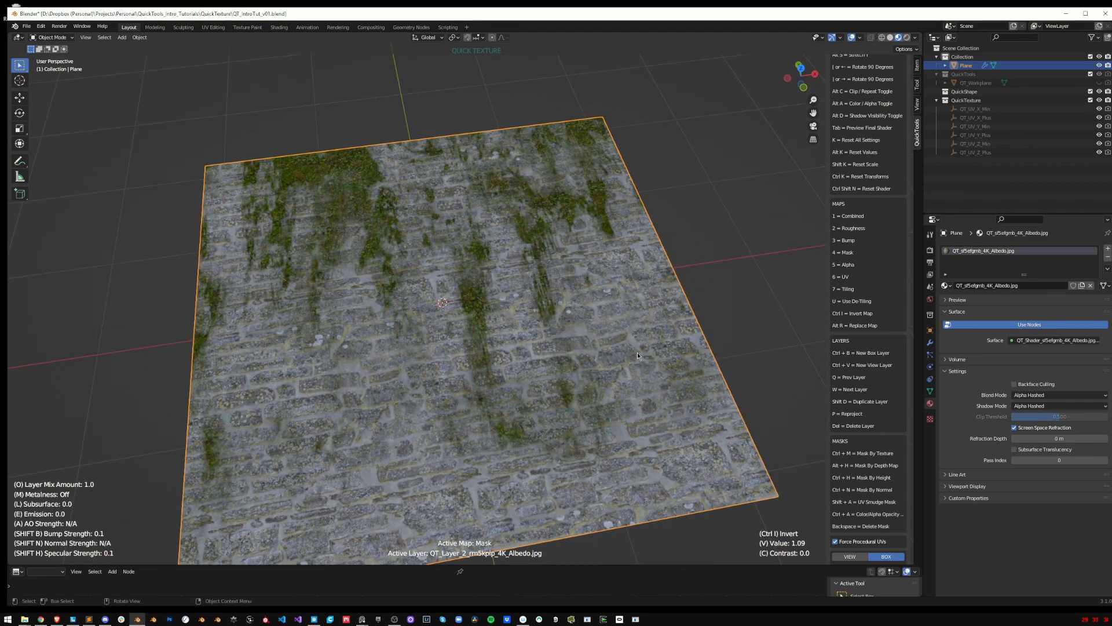
Scale down the stone texture on the plane's base layer, and brighten the grass layer to a value of 1.55
key("q")
scroll(637, 353, "down", 1)
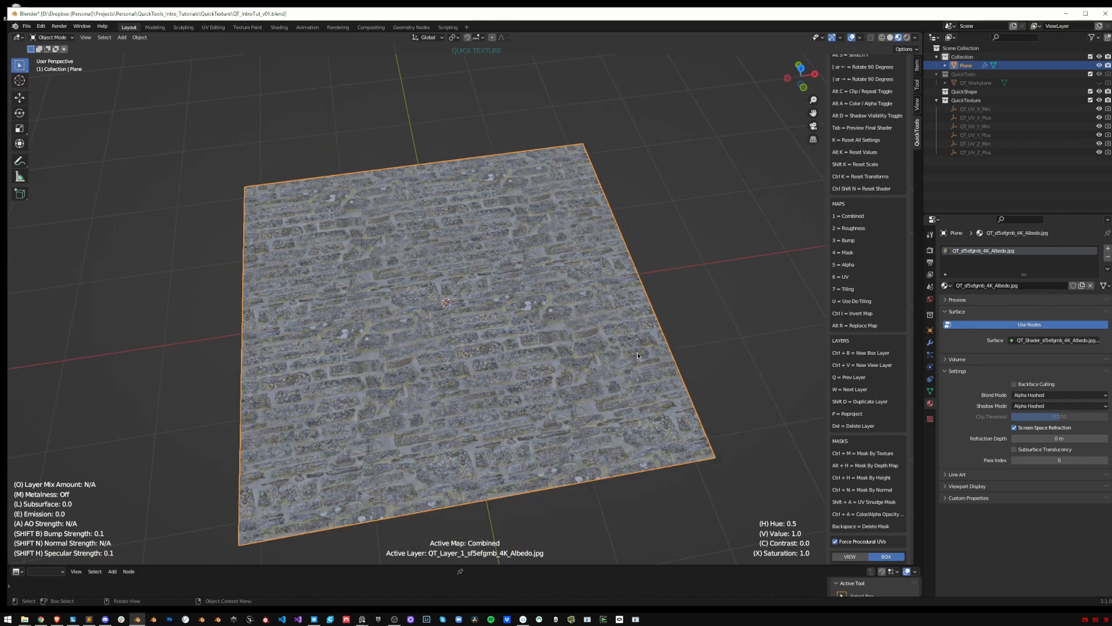
key("w")
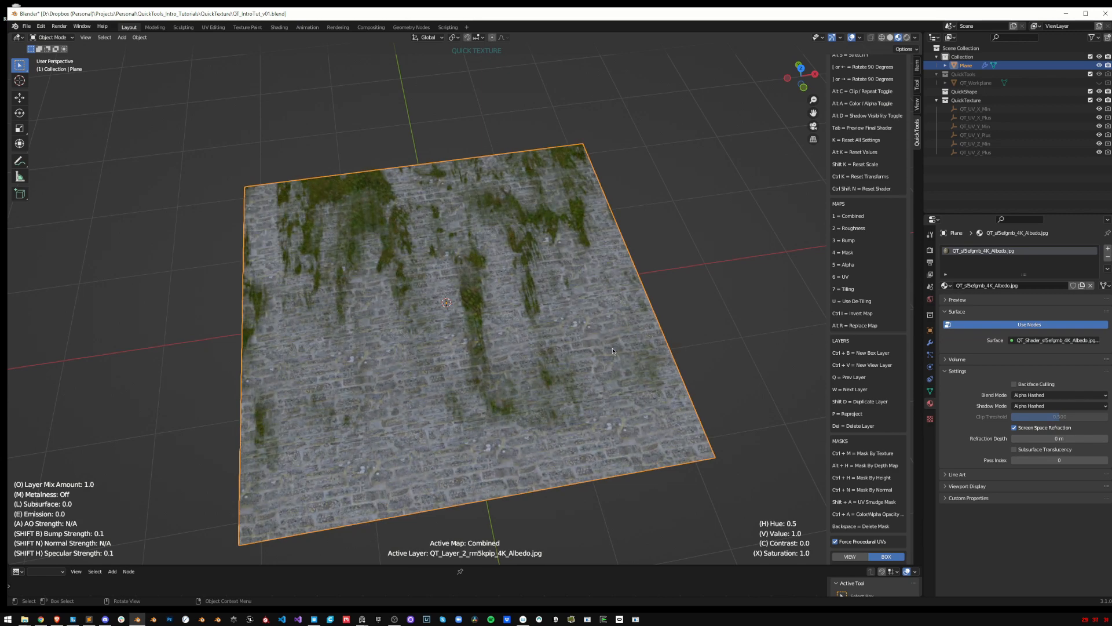
key("v")
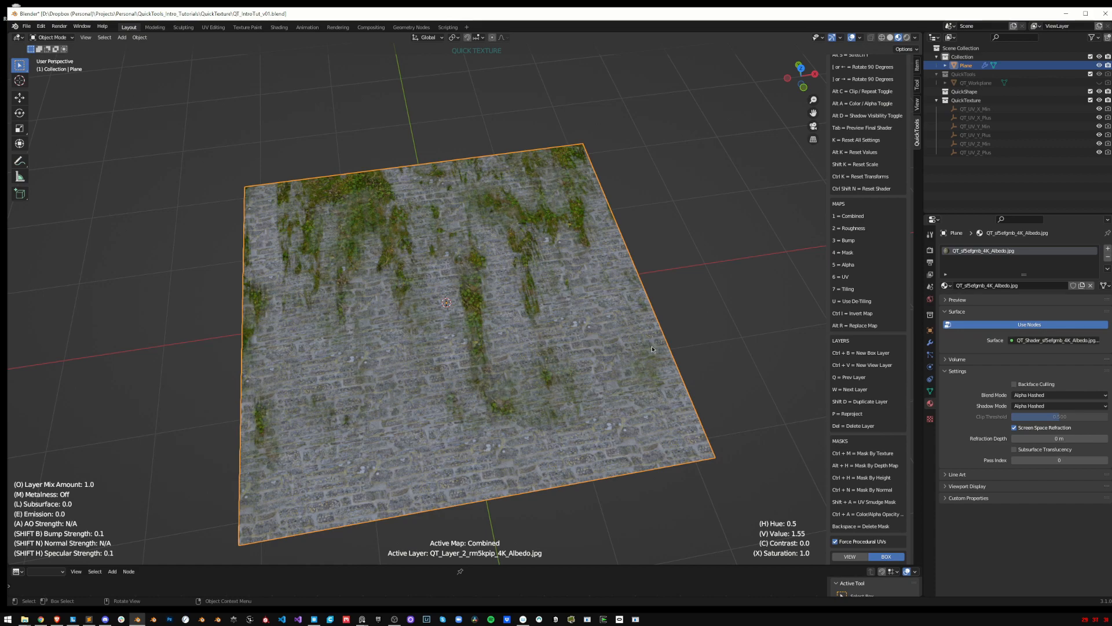
mouse_move(655, 347)
middle_mouse_down()
mouse_move(617, 350)
mouse_move(659, 342)
middle_mouse_up()
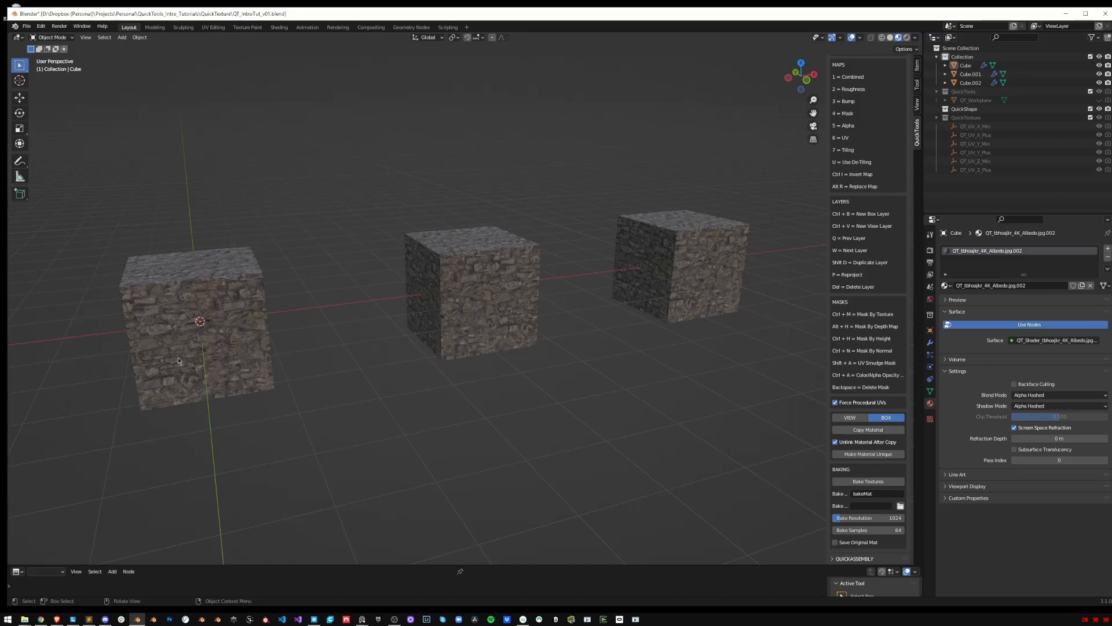
Start QuickTexture on the stone cube at the world origin and frame that cube in the view
left_click(178, 360)
middle_click_drag(177, 360, 198, 367, "shift")
key("alt+t")
key("KP_Decimal")
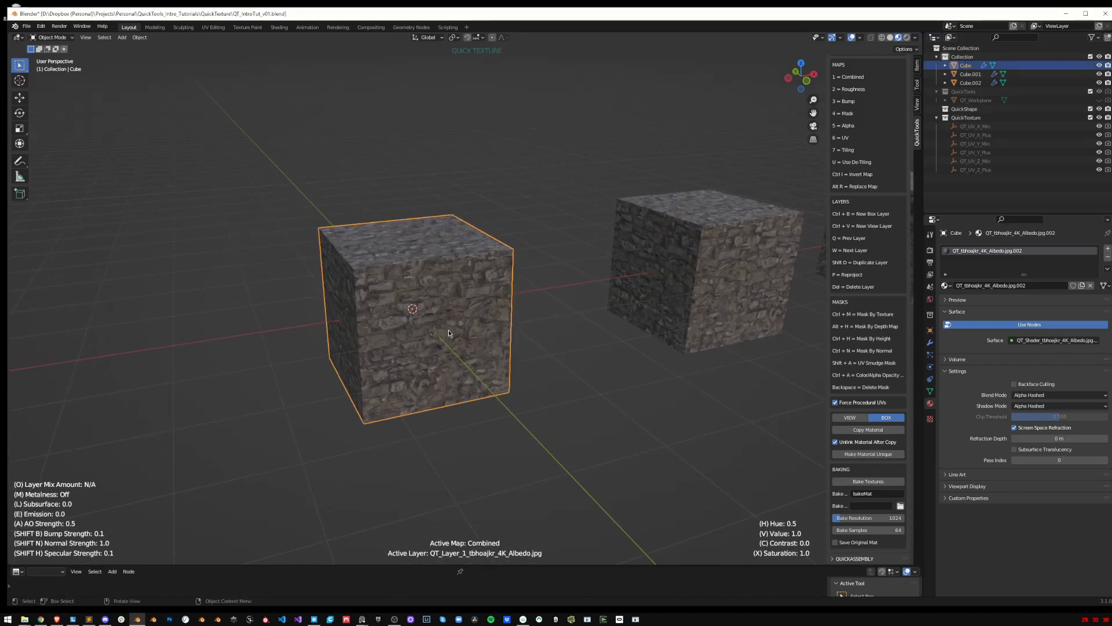
Add a new box layer to the cube from the ueumdayn_4K_Albedo.jpg snow texture in the snow_pure folder
key("ctrl+b")
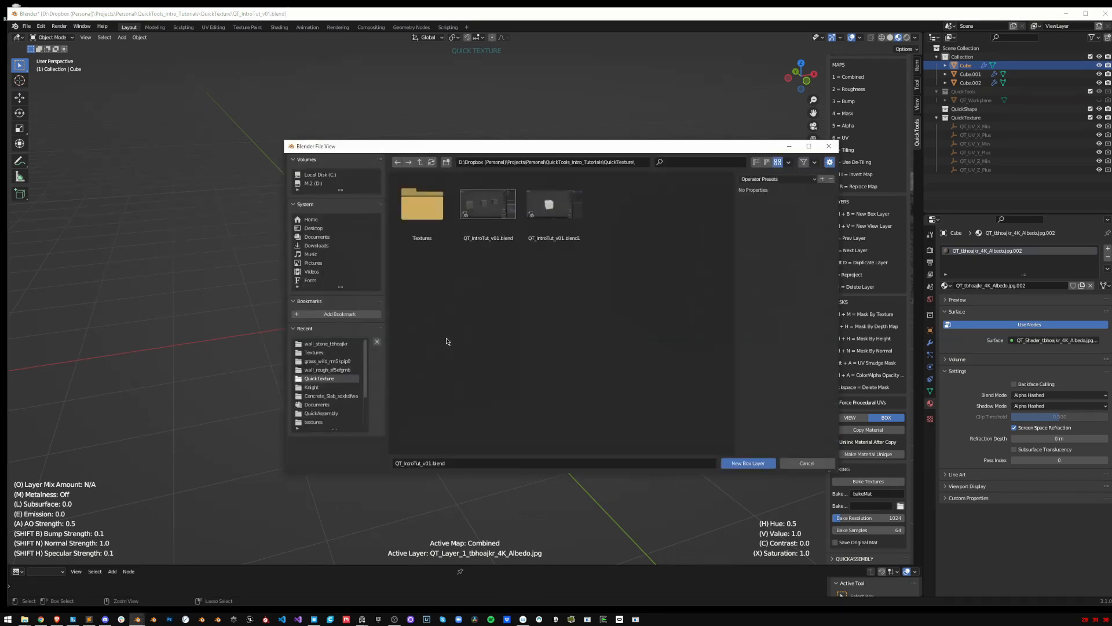
left_click(322, 344)
left_click(419, 161)
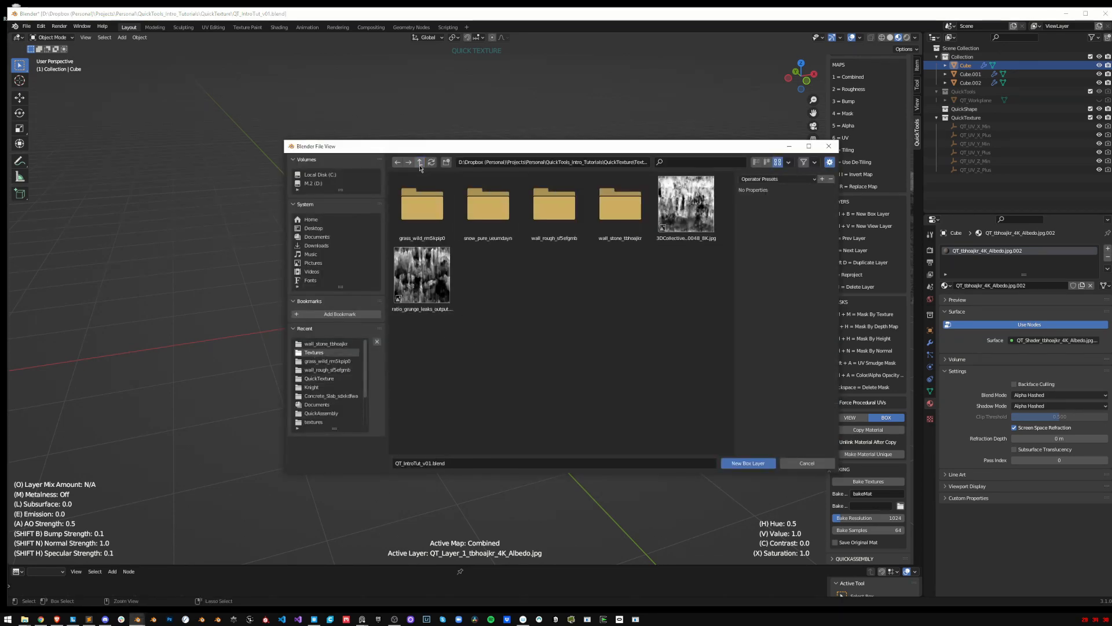
double_click(481, 211)
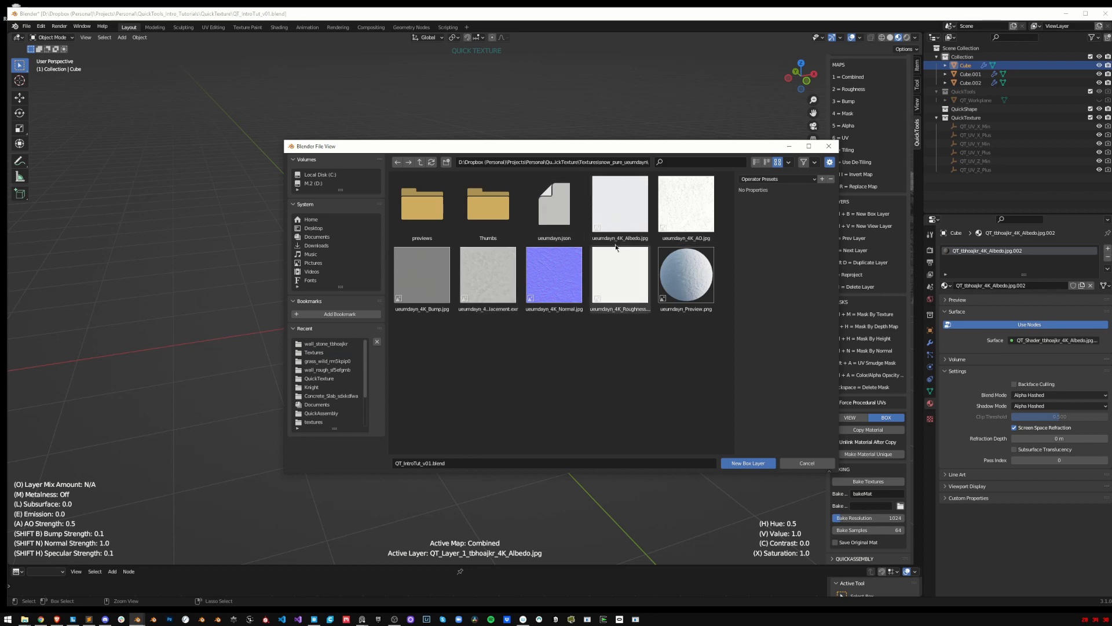
double_click(606, 216)
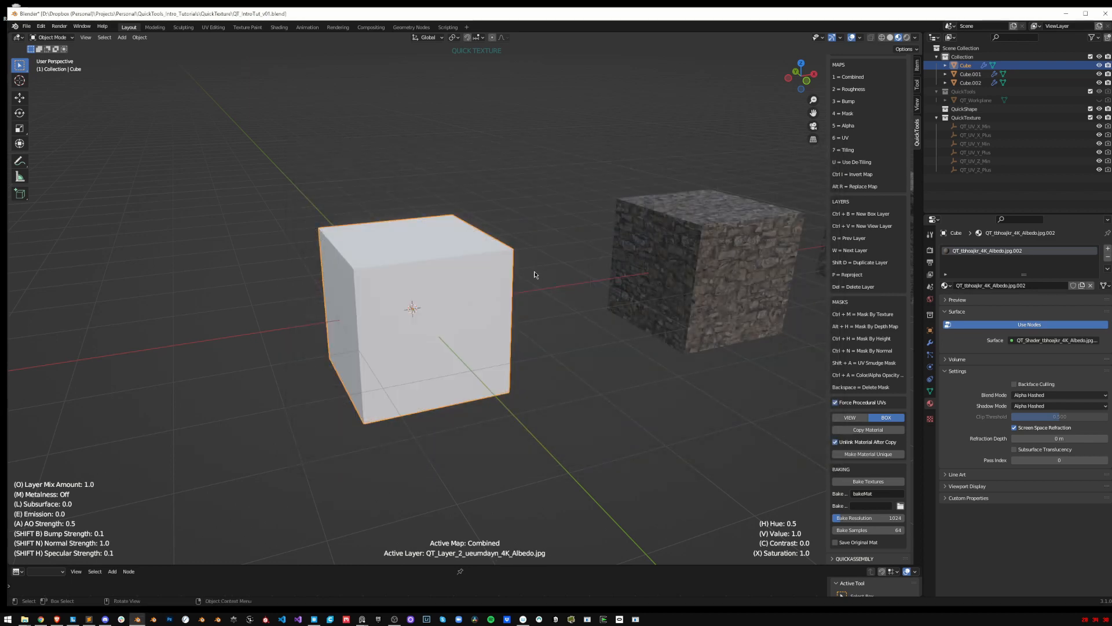
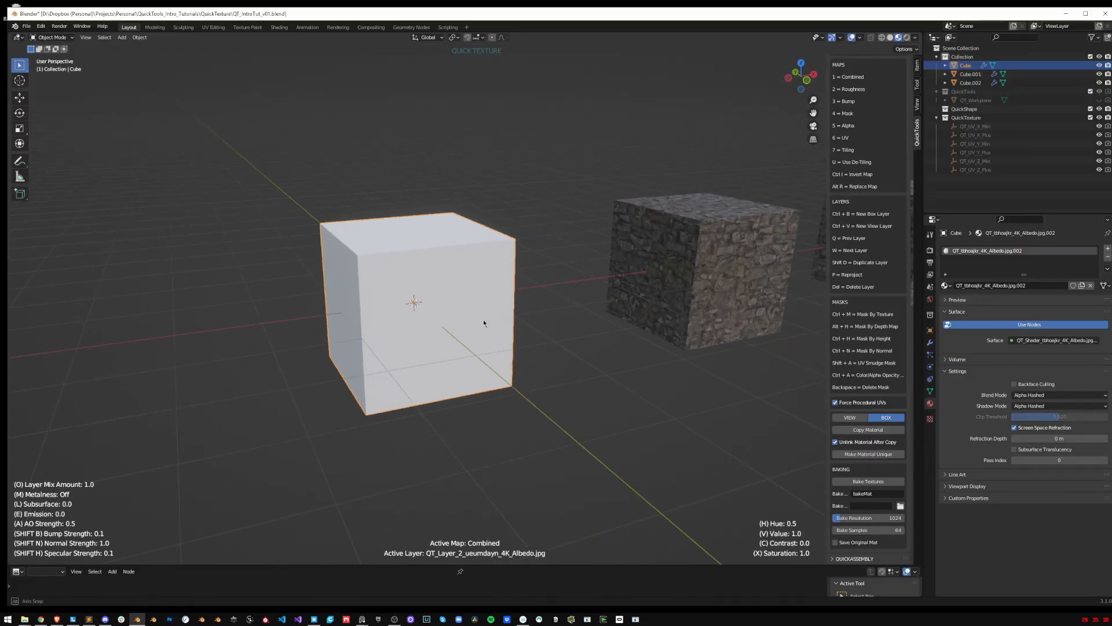
Examine the snow layer on the cube from several angles and distances
scroll(483, 324, "down", 1)
scroll(483, 323, "up", 2)
key("Delete")
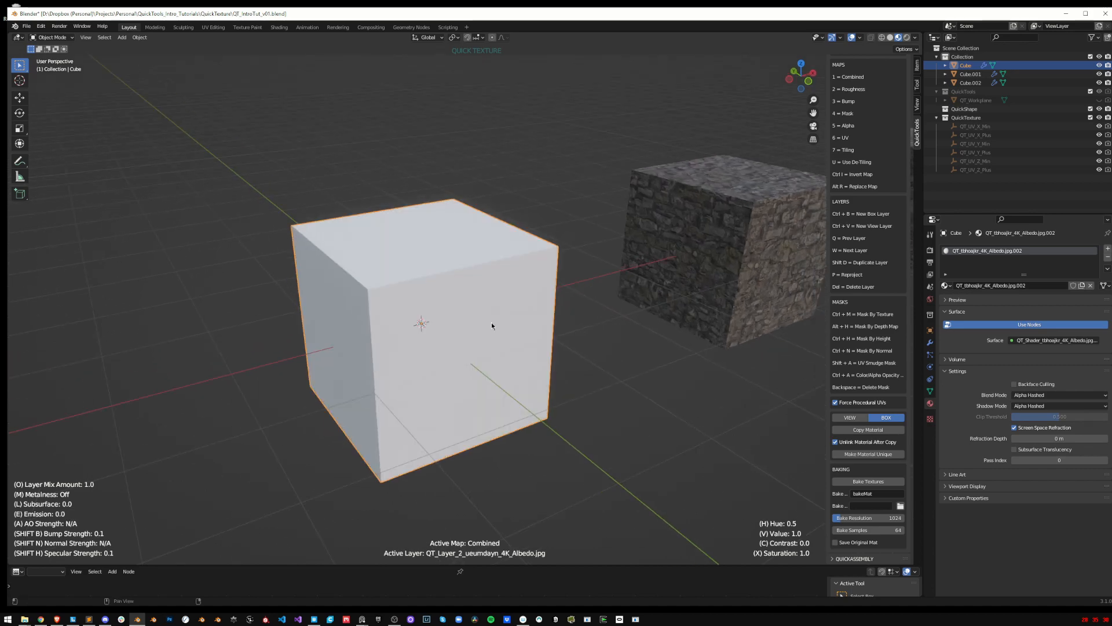
scroll(488, 321, "up", 3)
scroll(488, 317, "down", 3)
middle_click_drag(499, 315, 530, 308)
scroll(530, 307, "down", 3)
key("Delete")
key("ctrl+z")
scroll(530, 308, "up", 2)
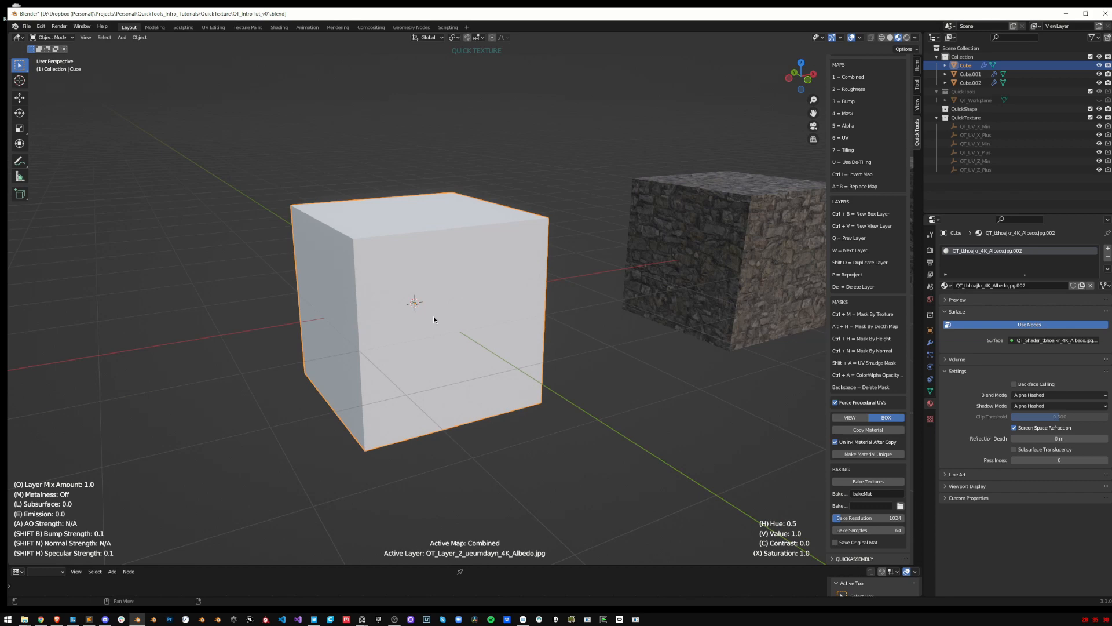
middle_click_drag(434, 319, 433, 325)
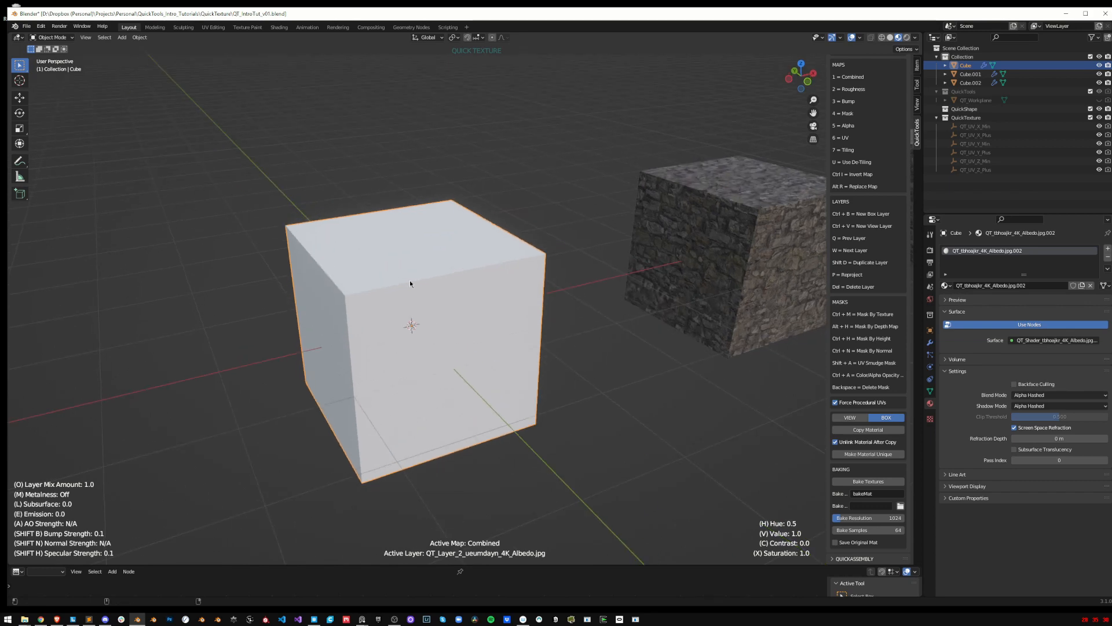
Mask the cube's snow layer by depth map, using the stone displacement texture tbhoajkr_4K_Displacement.exr from the wall_stone folder
key("alt+h")
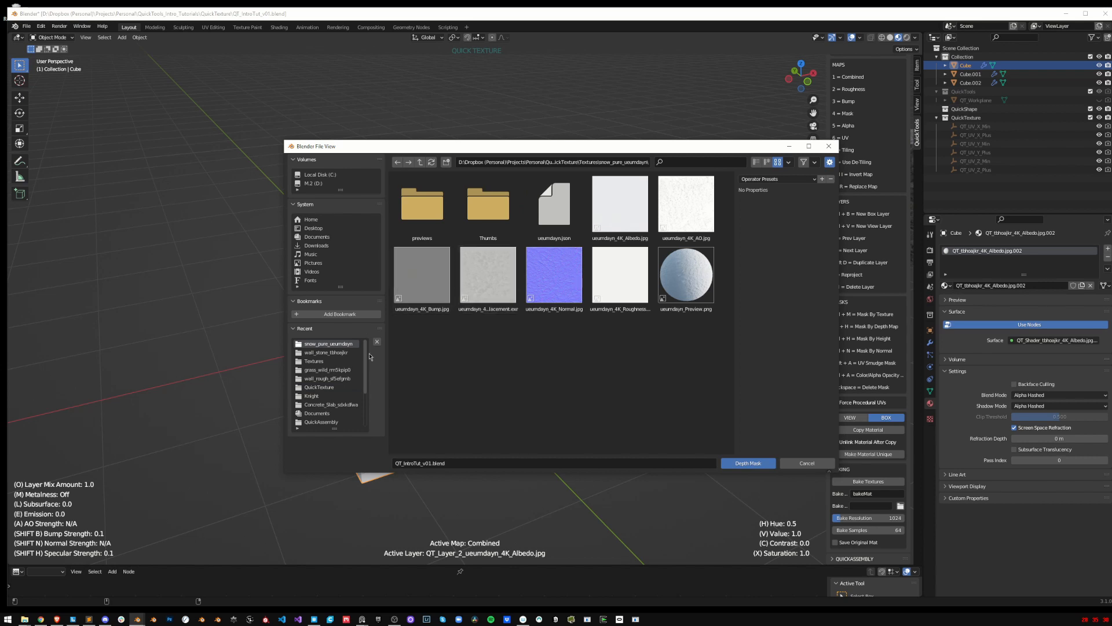
left_click(326, 352)
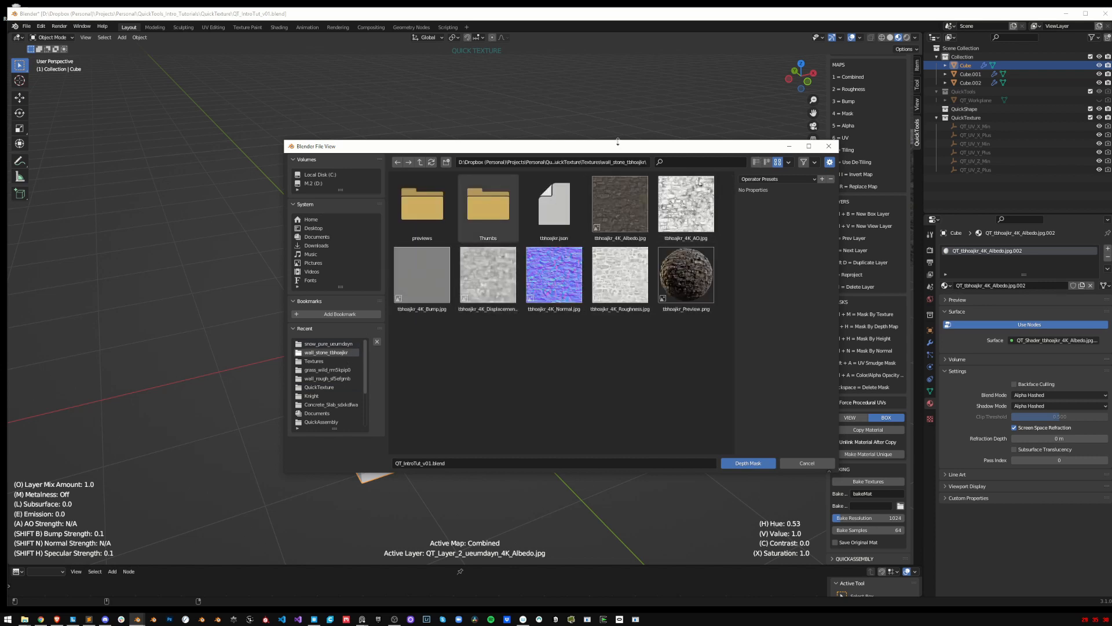
left_click_drag(617, 142, 523, 119)
left_click(393, 253)
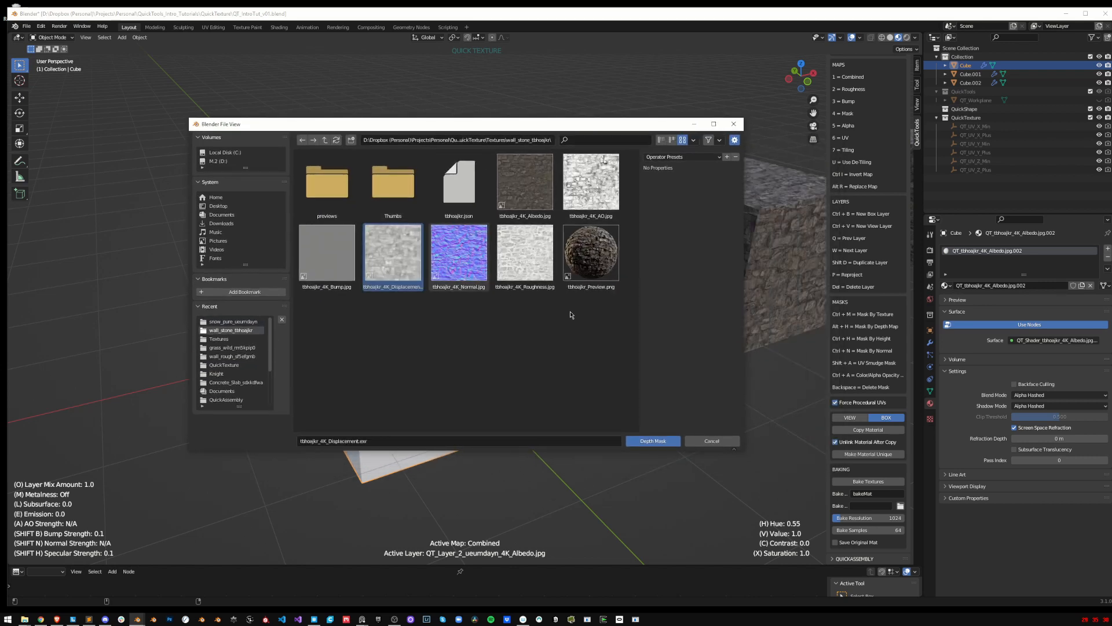
double_click(394, 248)
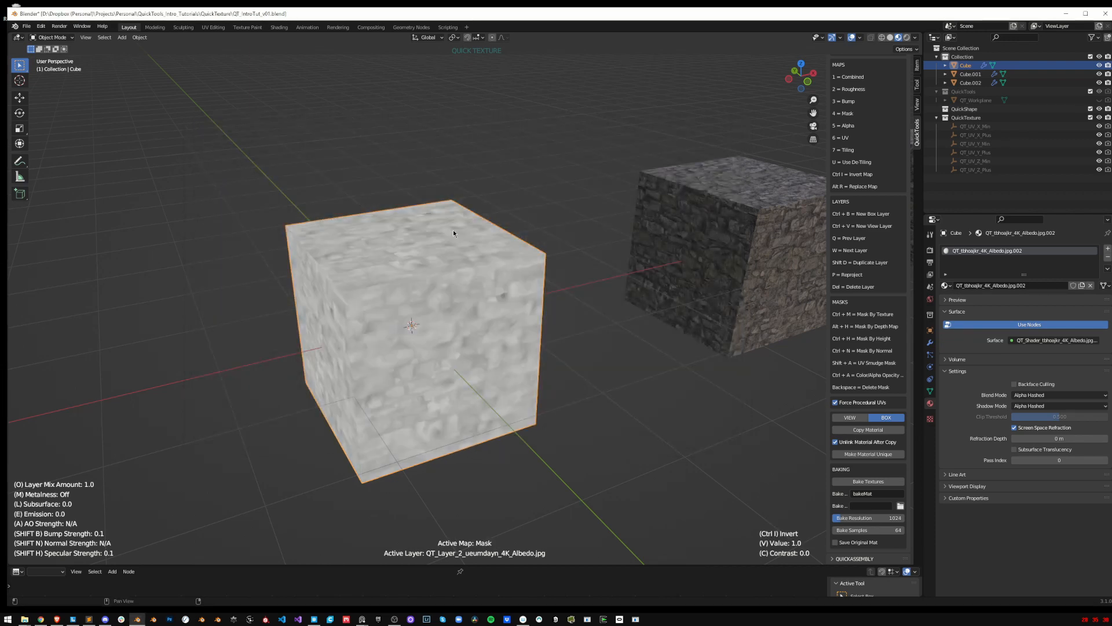
Set the depth mask's value to 0.84 and contrast to 1.54, and return to the combined map
middle_click_drag(470, 231, 476, 228)
key("v")
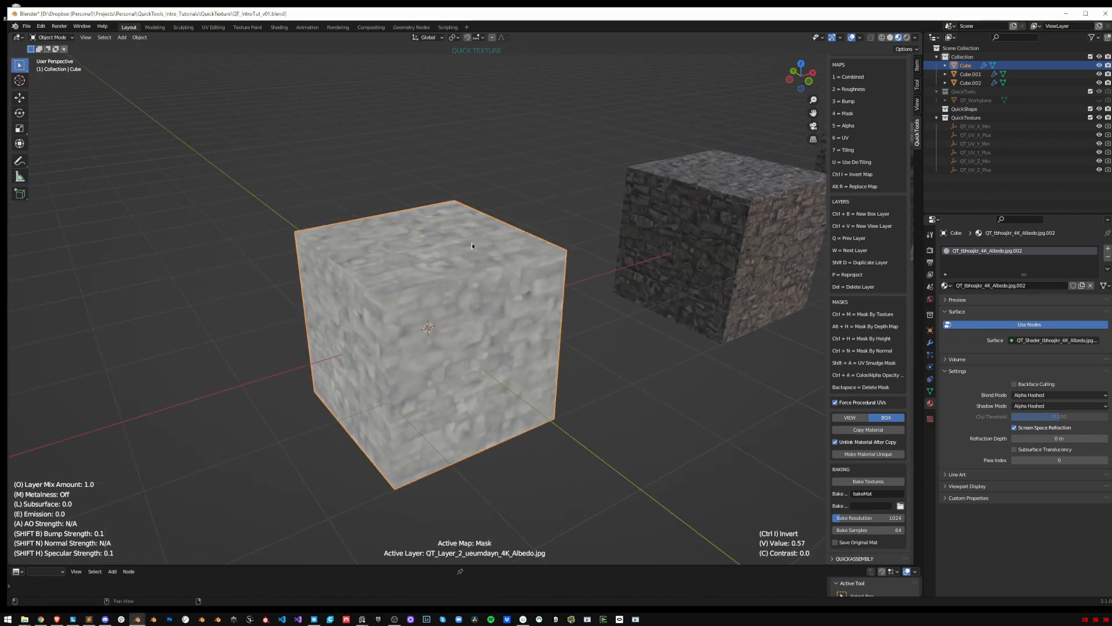
key("c")
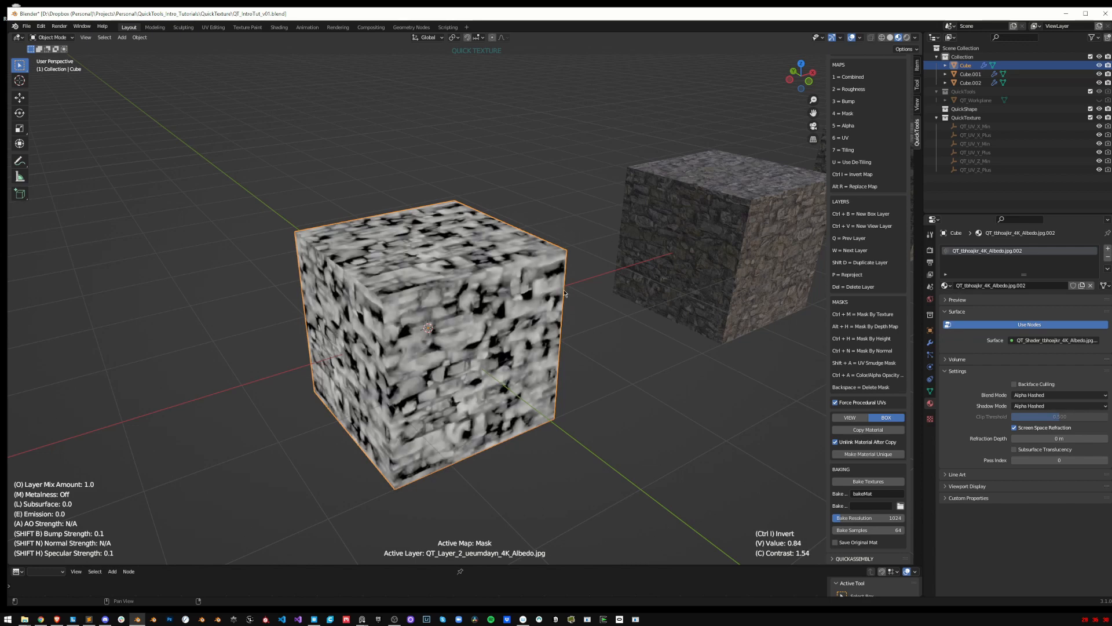
key("1")
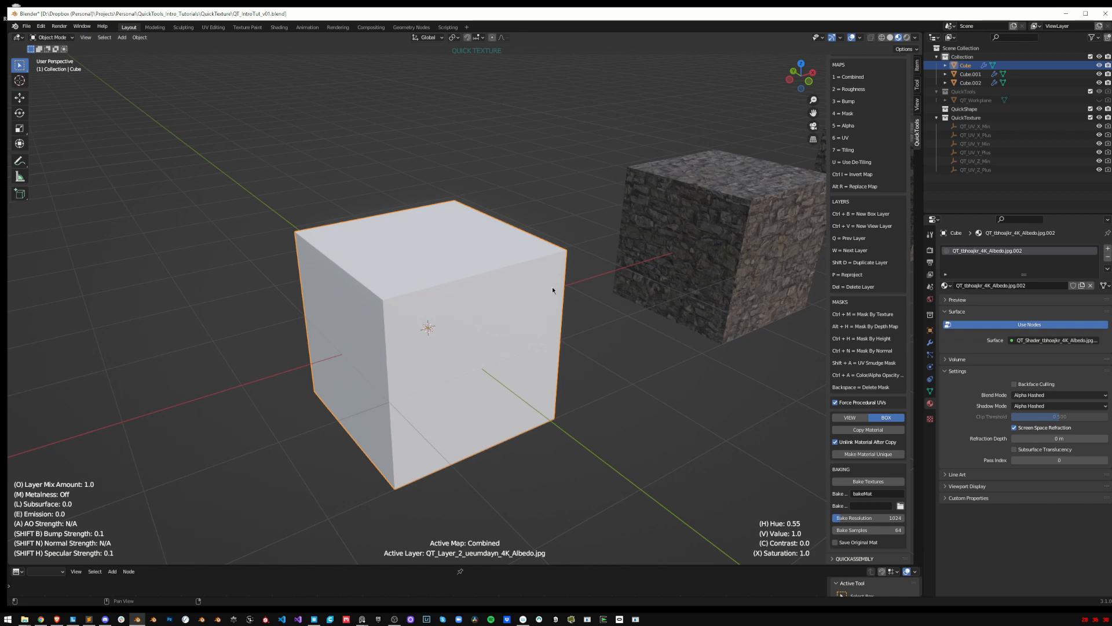
middle_click_drag(551, 286, 509, 286)
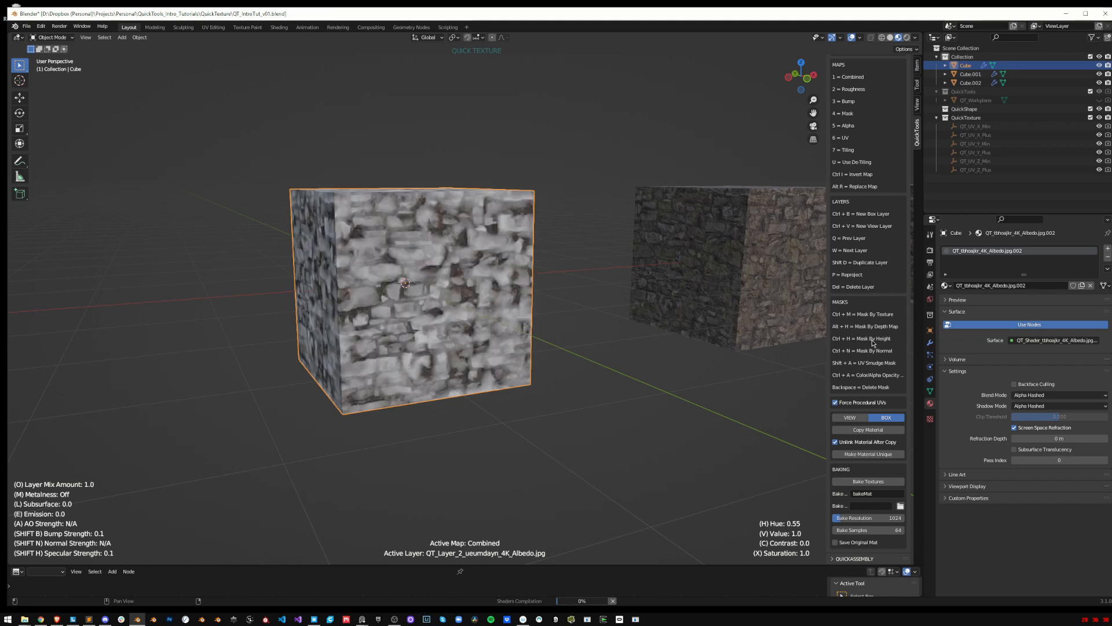
Examine the depth-masked snow on the stone cube from several angles and up close, and exit QuickTexture
scroll(543, 329, "up", 1)
middle_click_drag(531, 321, 310, 322)
scroll(543, 329, "down", 1)
key("q")
key("w")
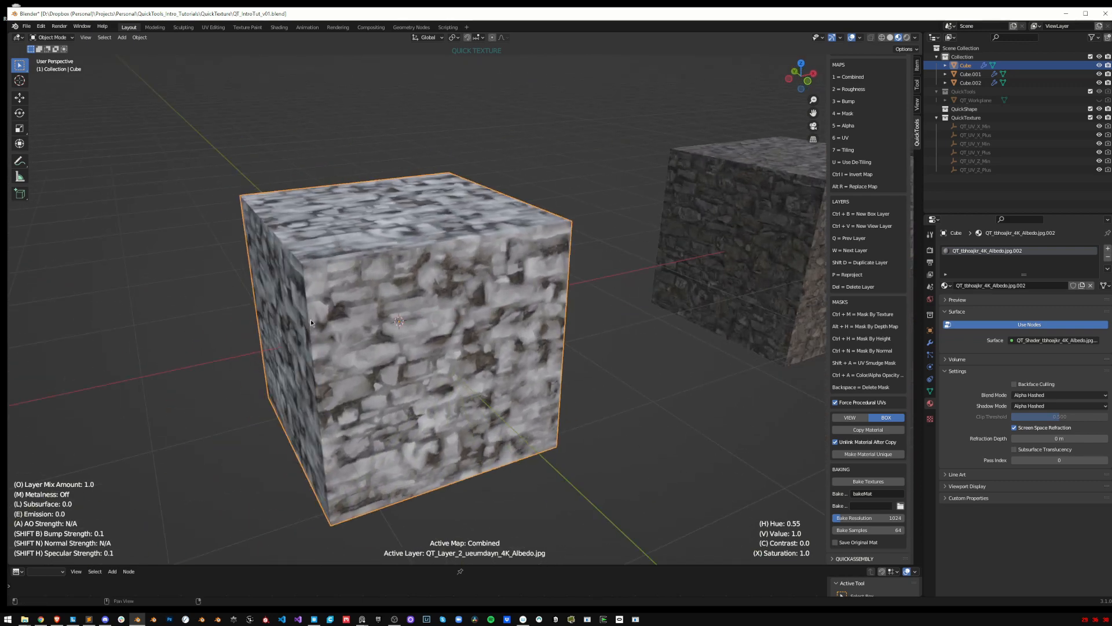
middle_click_drag(502, 410, 534, 433)
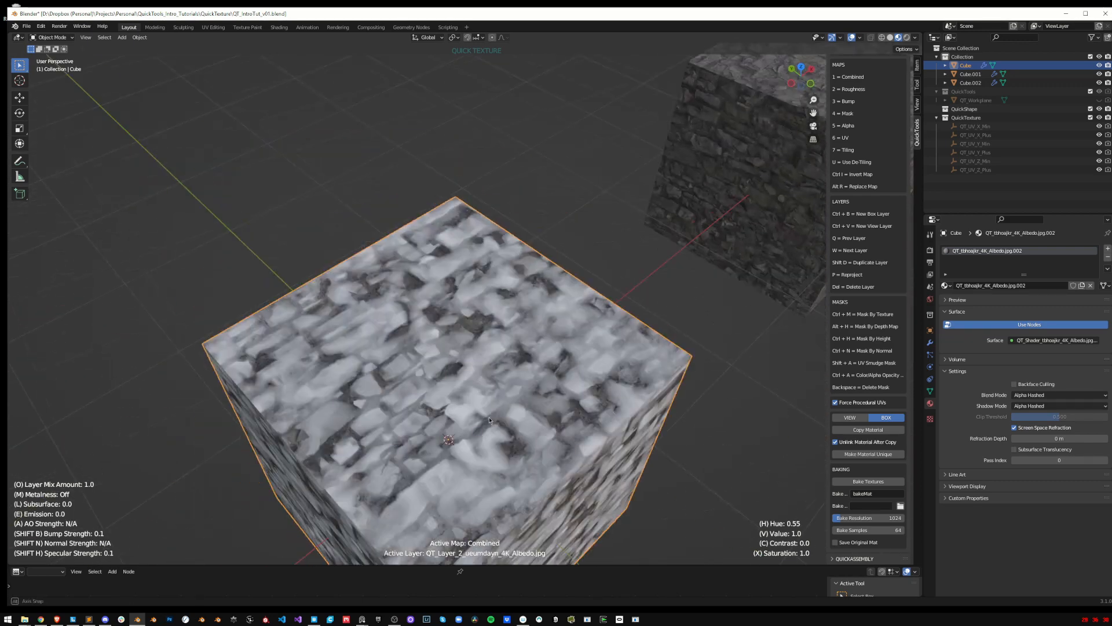
middle_click_drag(493, 373, 551, 366, "shift")
scroll(544, 406, "up", 3)
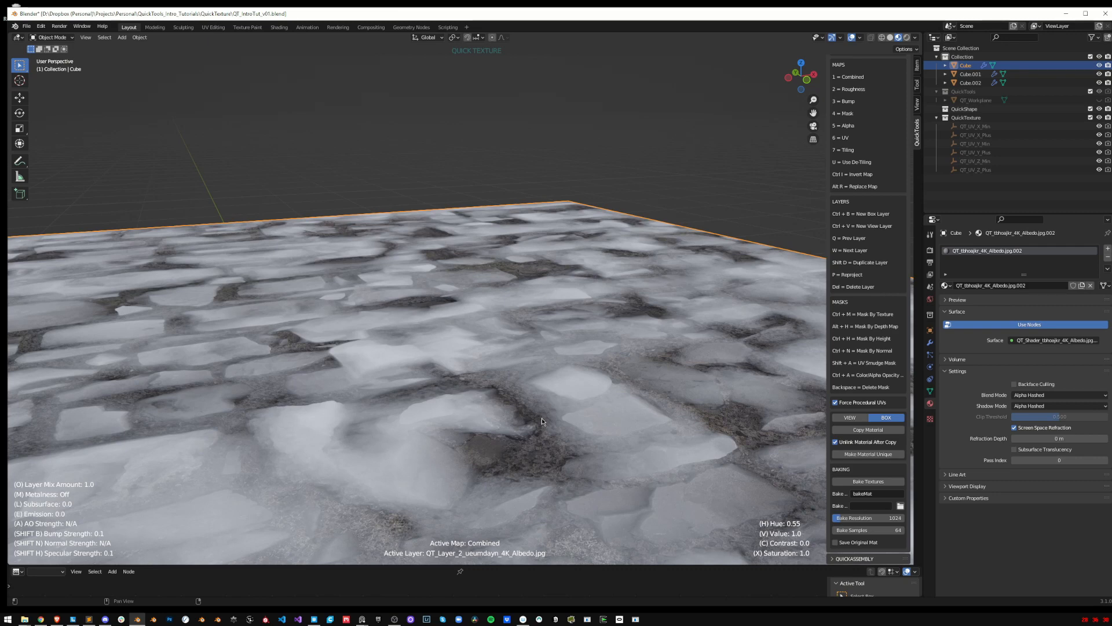
scroll(541, 418, "down", 5)
key("Escape")
Start QuickTexture on the middle stone cube and add a new box layer from ueumdayn_4K_Albedo.jpg in the snow_pure folder
middle_click_drag(585, 349, 336, 357, "shift")
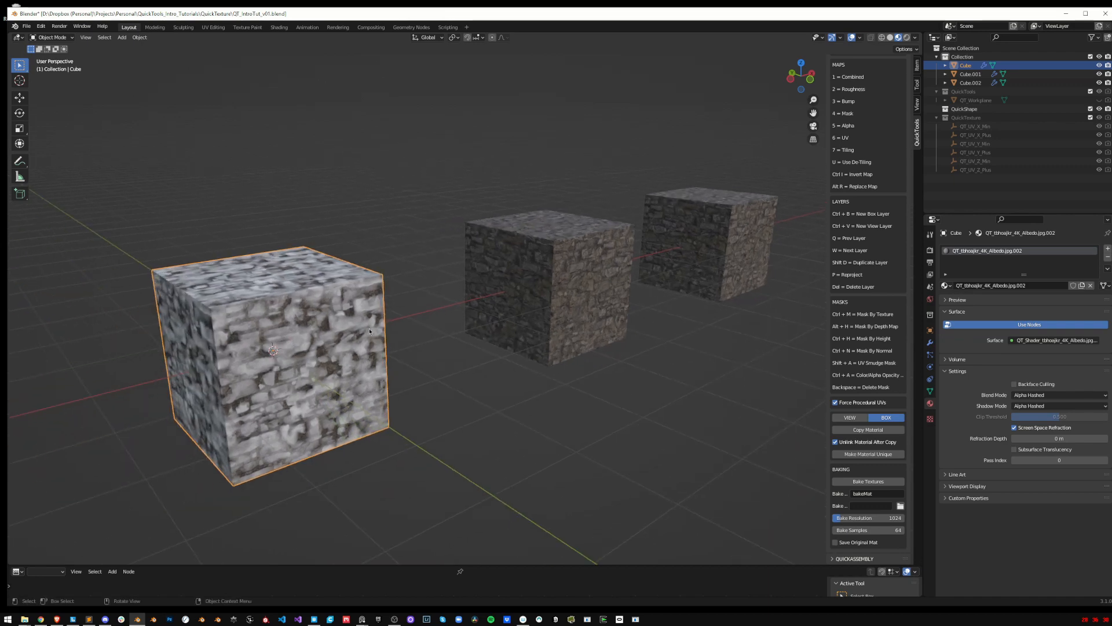
left_click(521, 313)
middle_click_drag(643, 309, 513, 342)
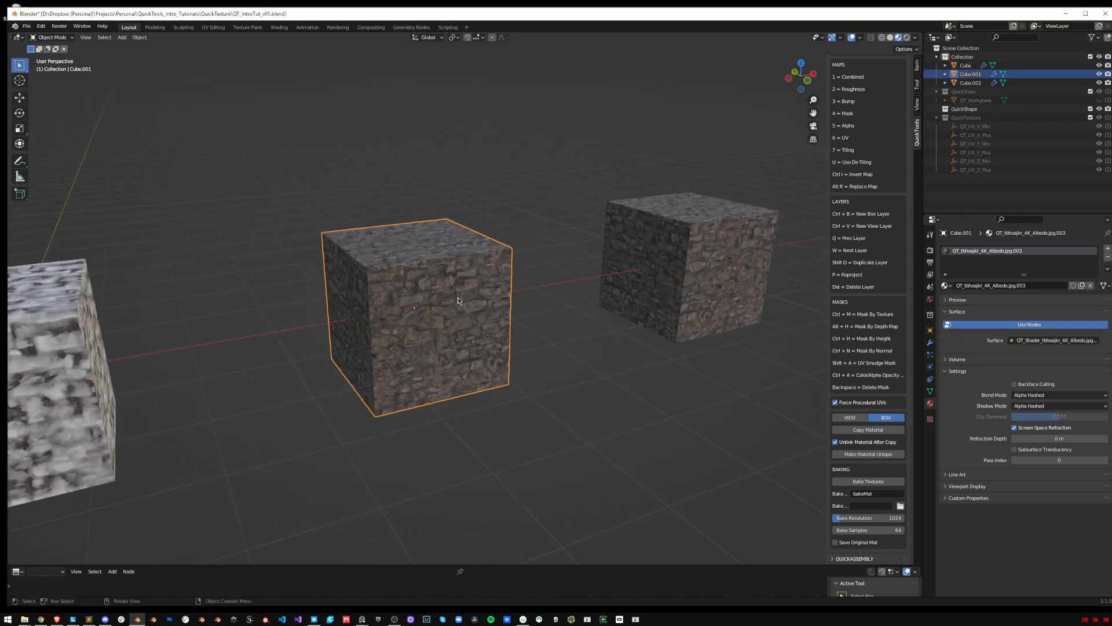
key("ctrl+t")
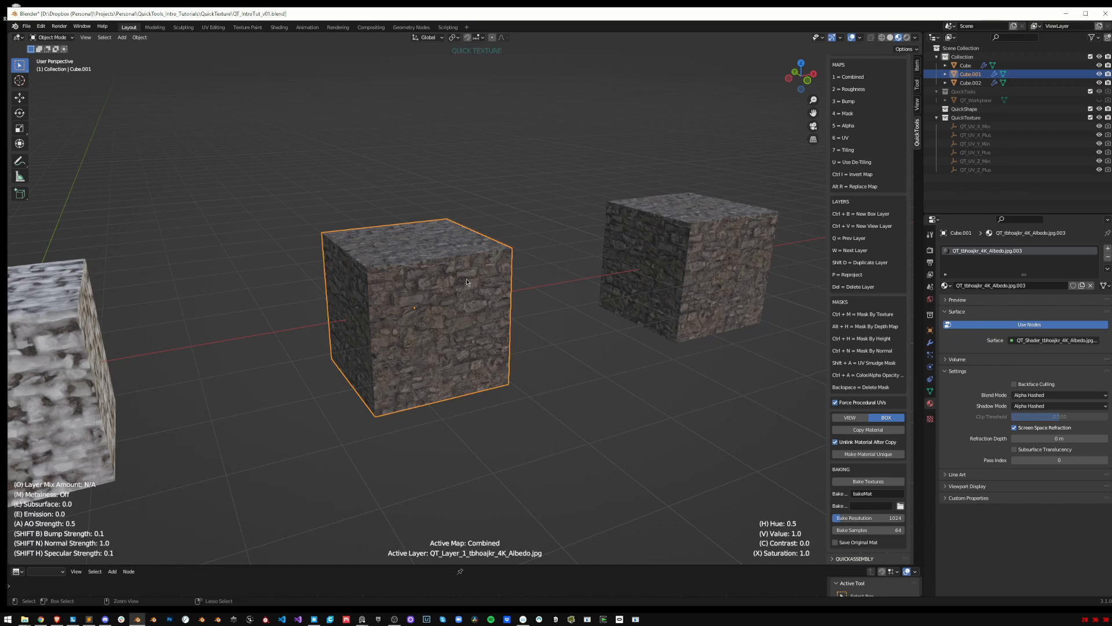
key("ctrl+b")
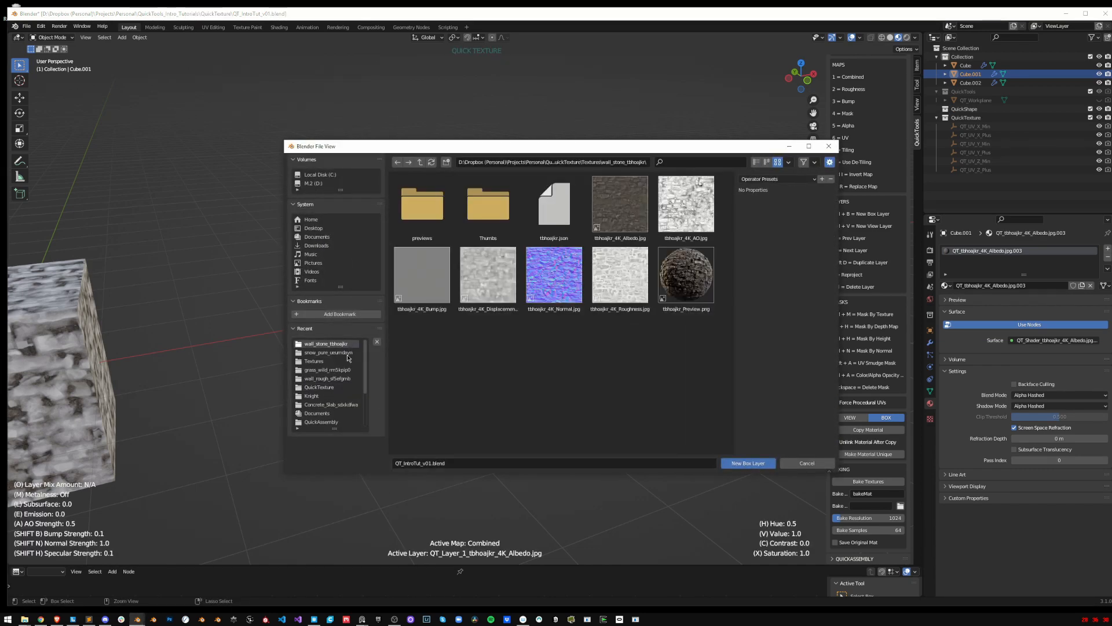
left_click(347, 353)
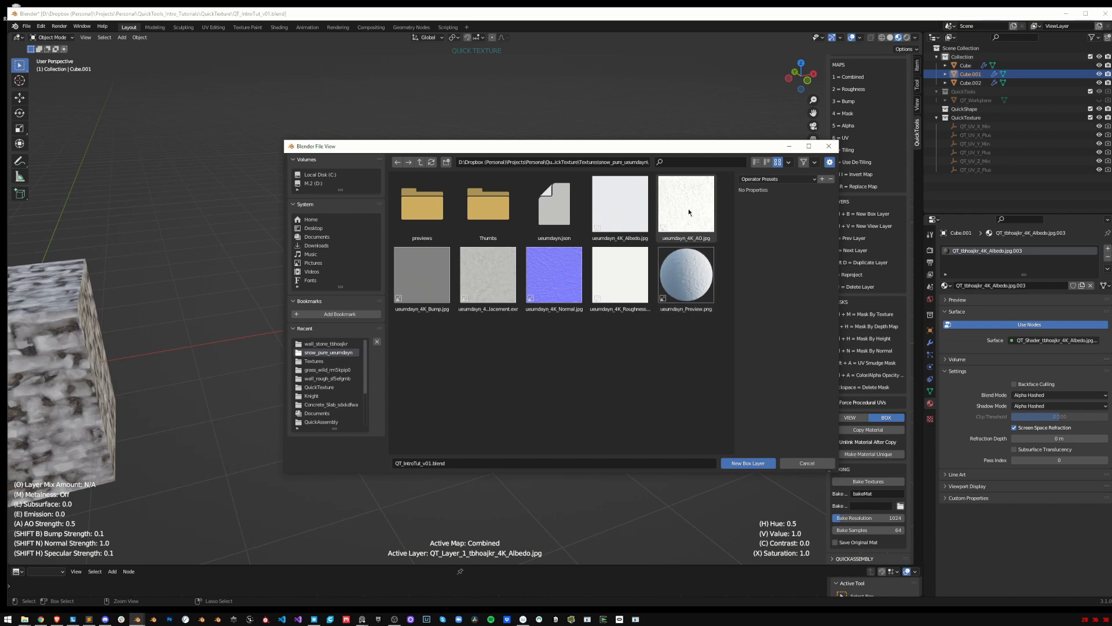
double_click(620, 203)
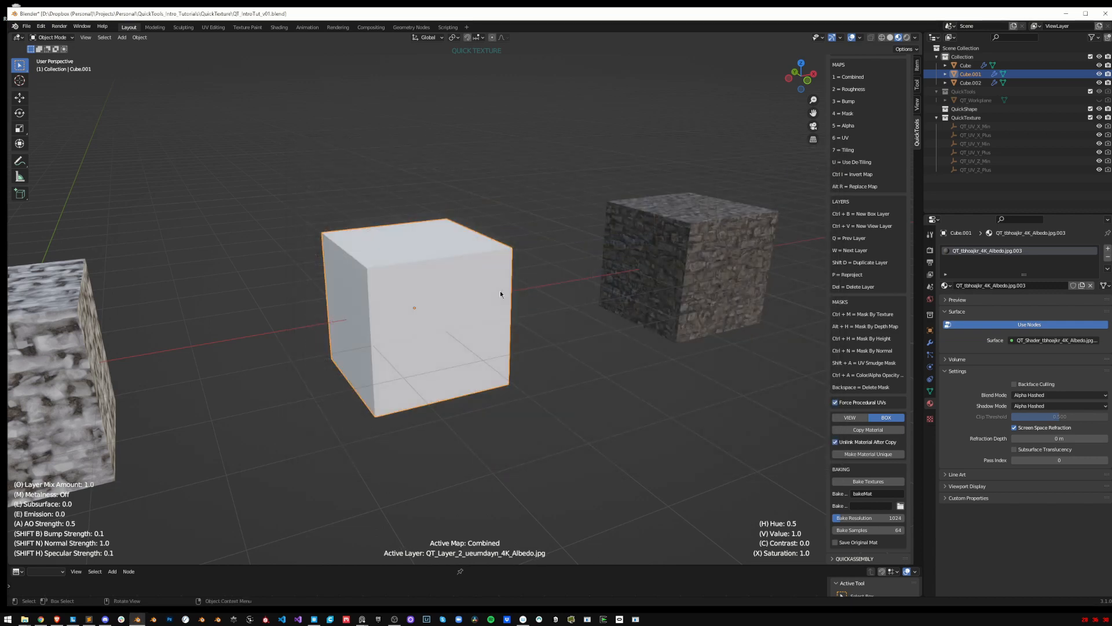
Mask the middle cube's snow layer by height and display its mask map
middle_click_drag(494, 283, 495, 285)
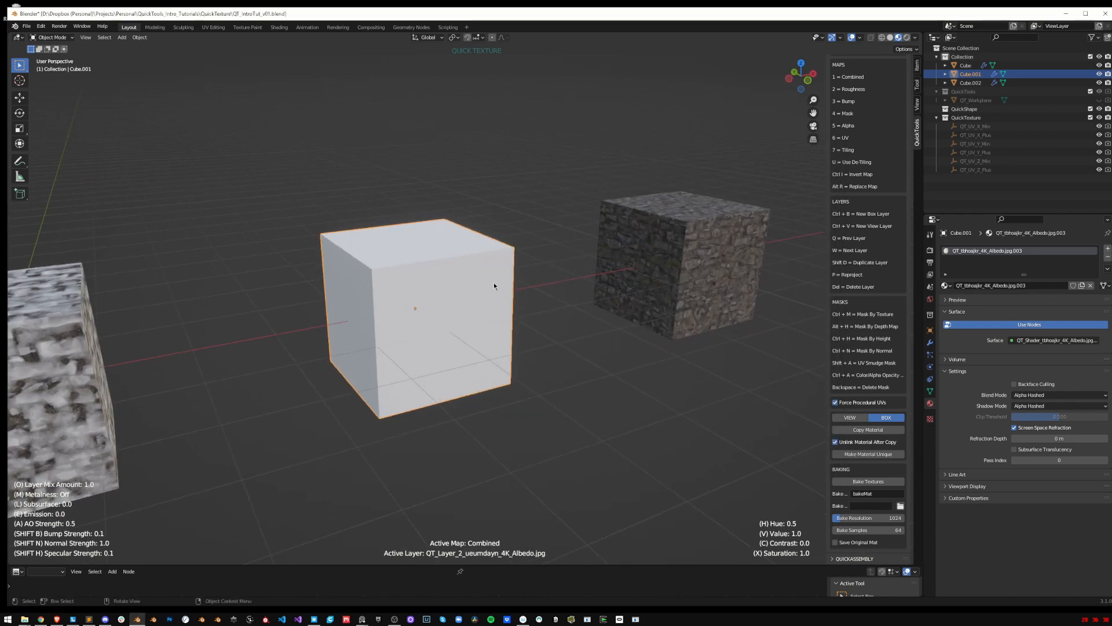
key("4")
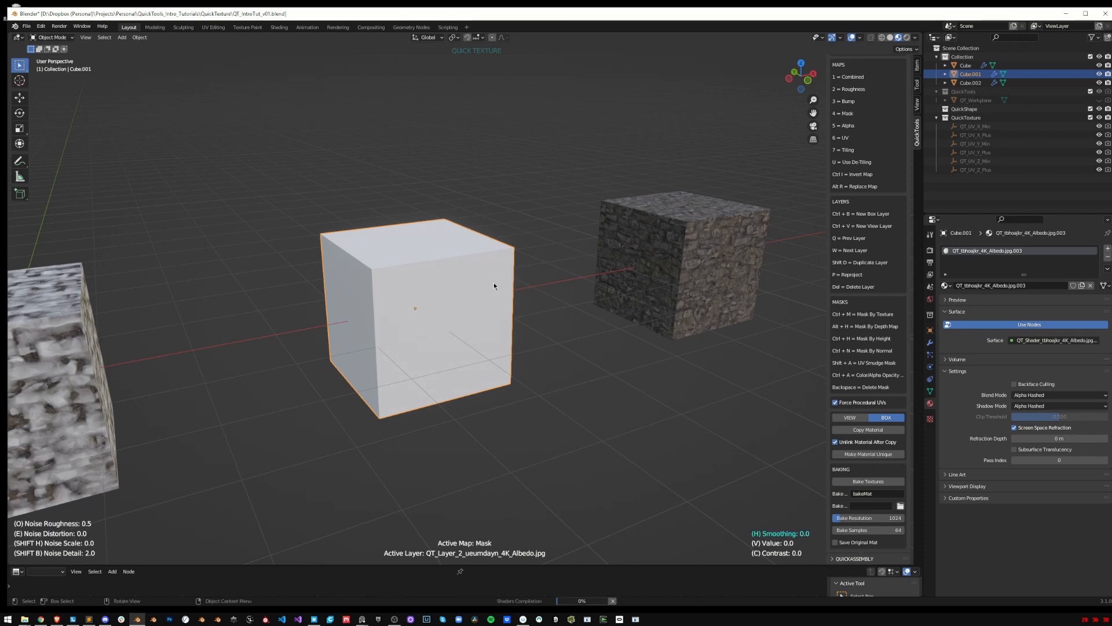
middle_click_drag(493, 283, 520, 308)
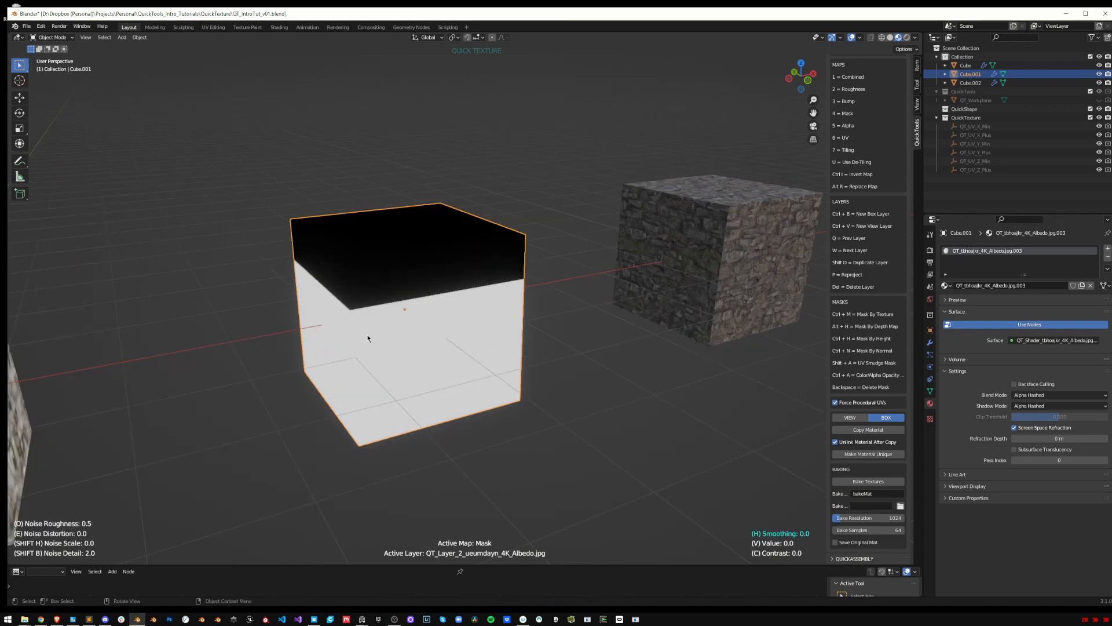
middle_click_drag(452, 318, 376, 317)
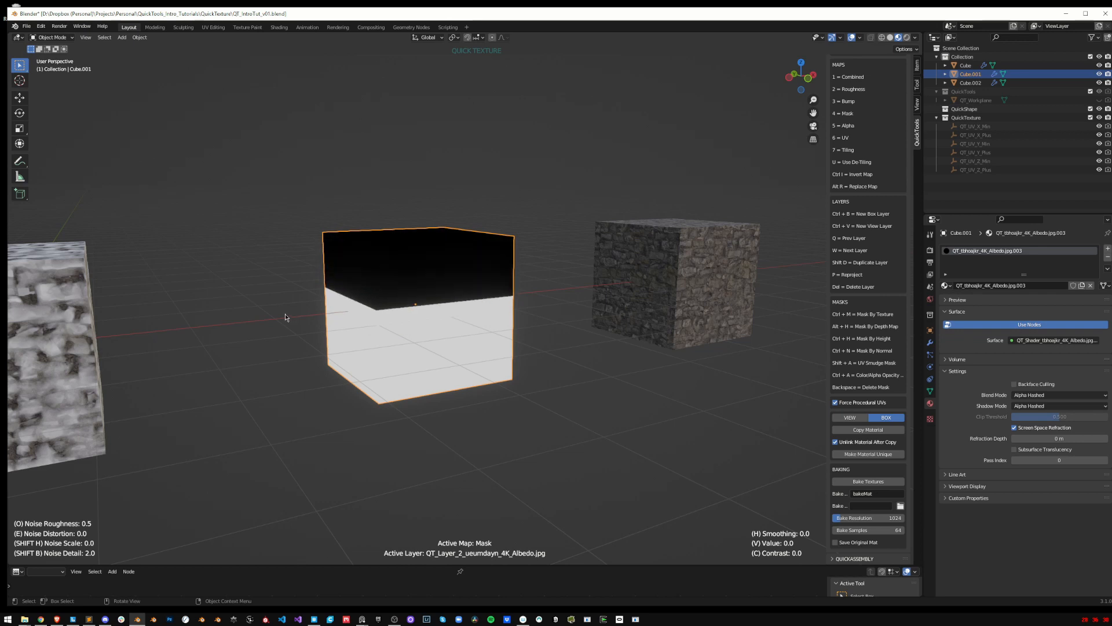
Set the height mask's value to 0.39, contrast to 0.35 and smoothing to 0.59
key("v")
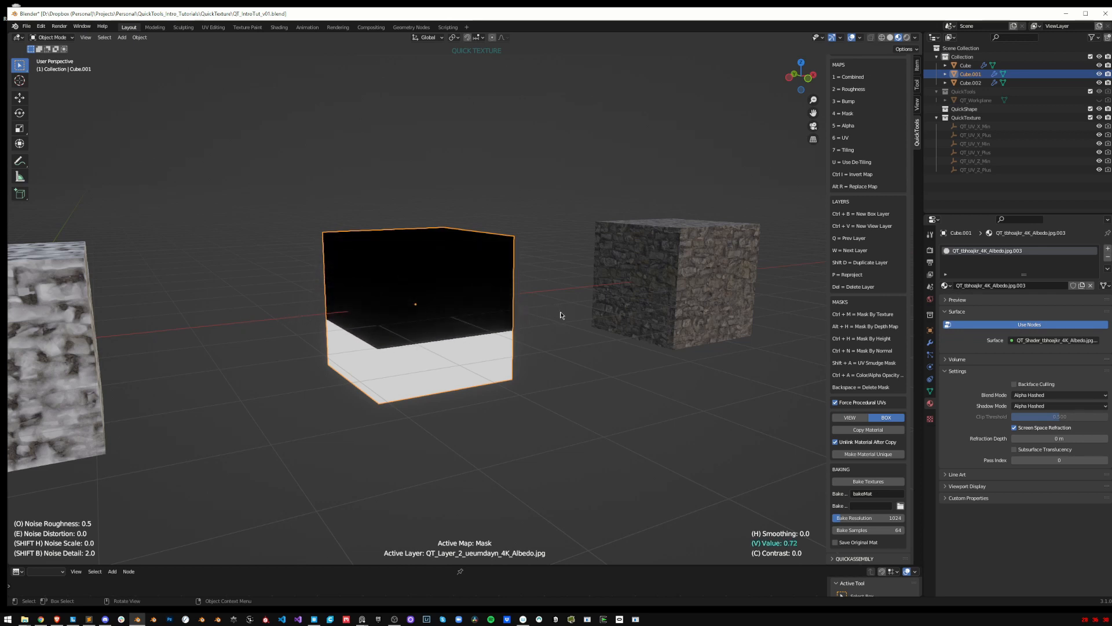
left_click(523, 316)
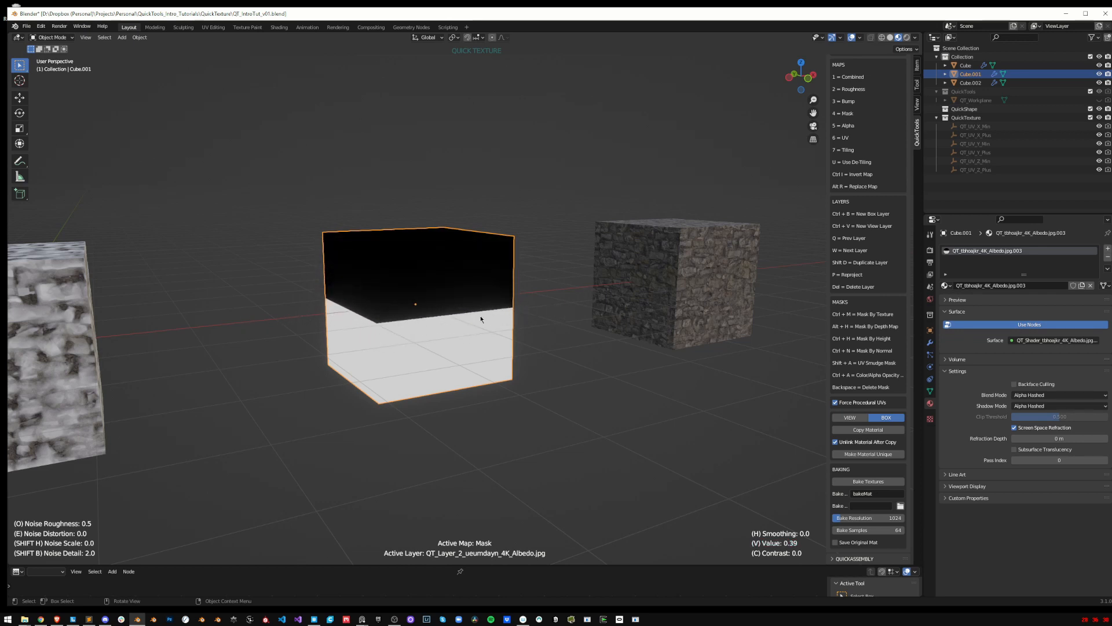
key("c")
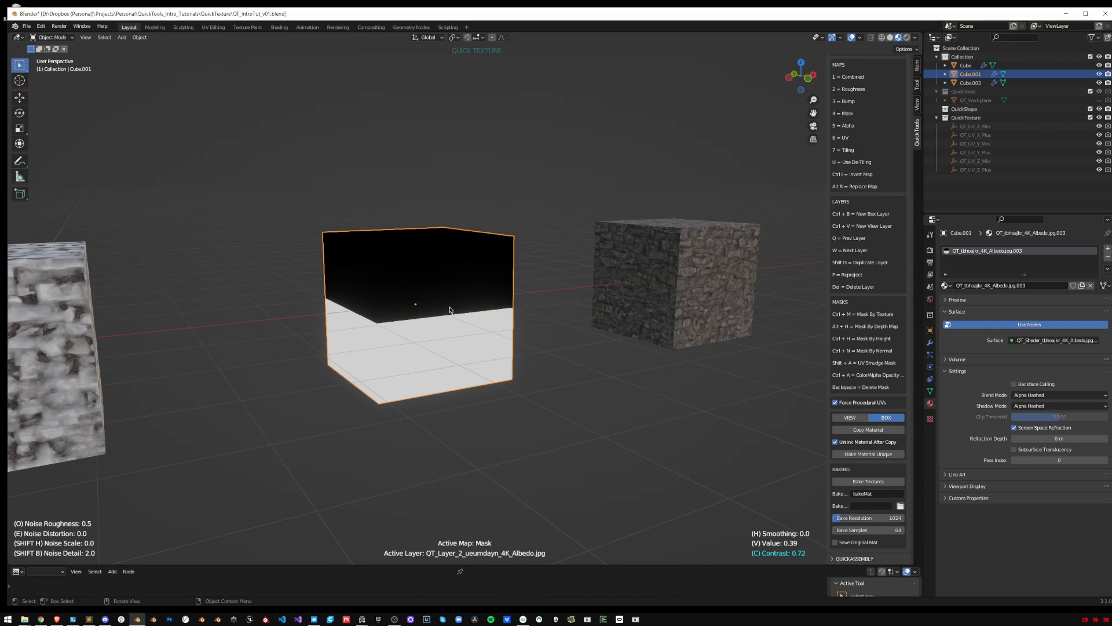
left_click(418, 319)
key("h")
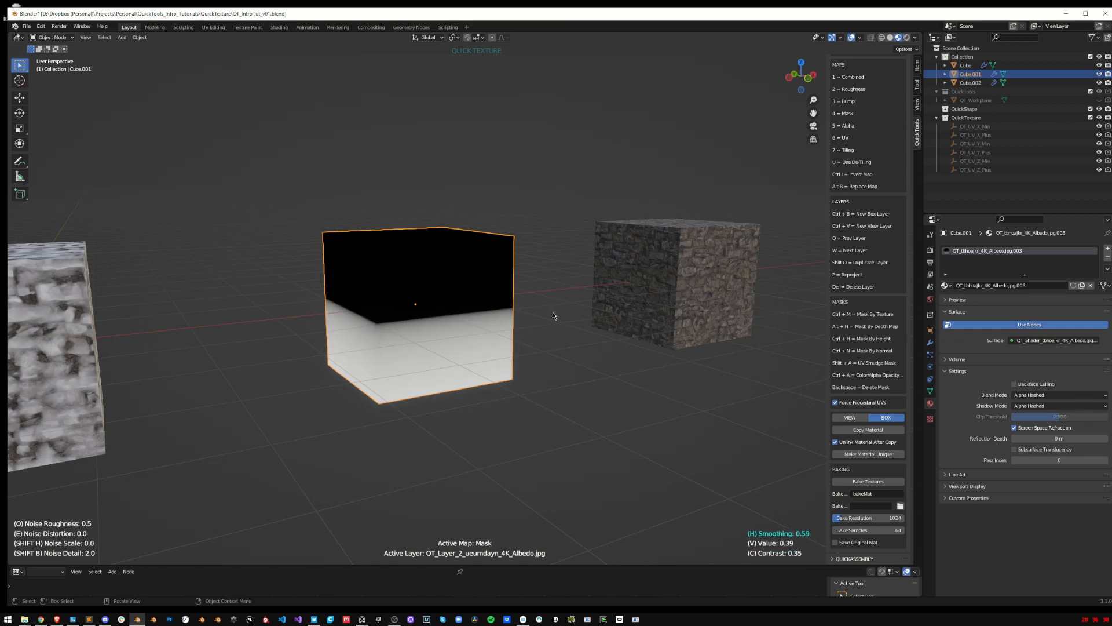
left_click(480, 314)
middle_click_drag(474, 314, 423, 334)
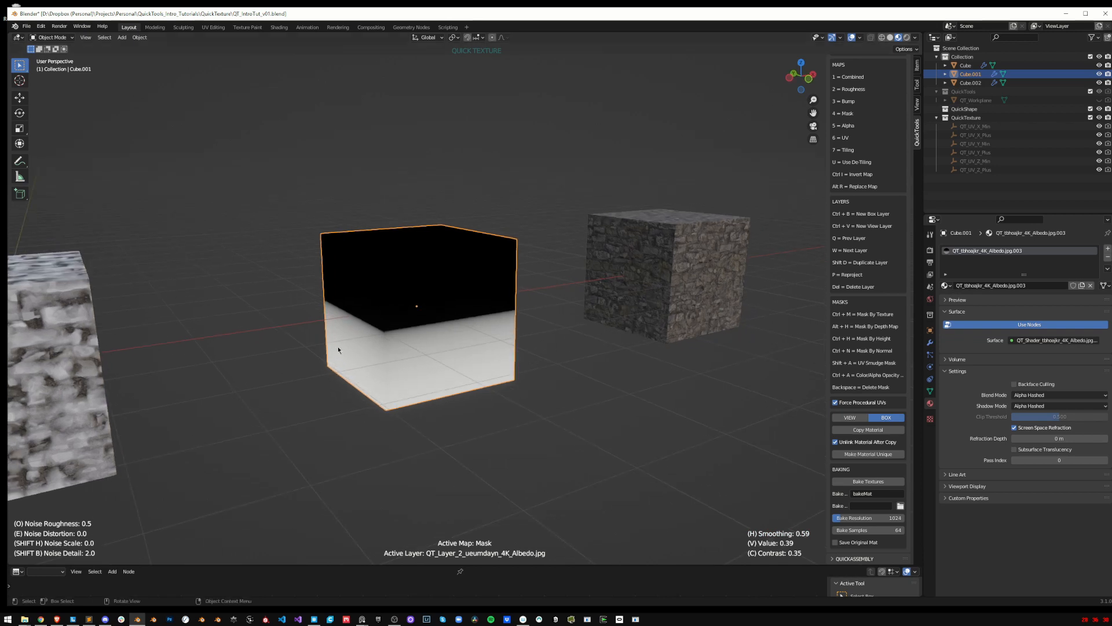
Set the middle cube's height mask noise roughness to 1.0 and distortion to 4.93, and raise the noise scale above 1
middle_click_drag(497, 319, 496, 319)
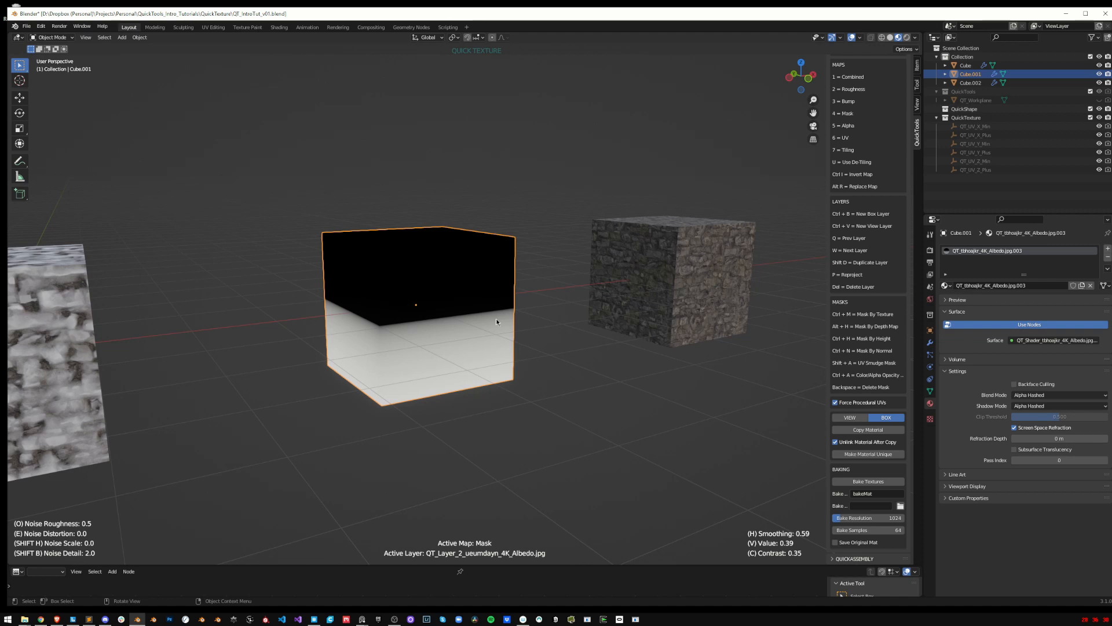
key("o")
left_click(698, 315)
key("e")
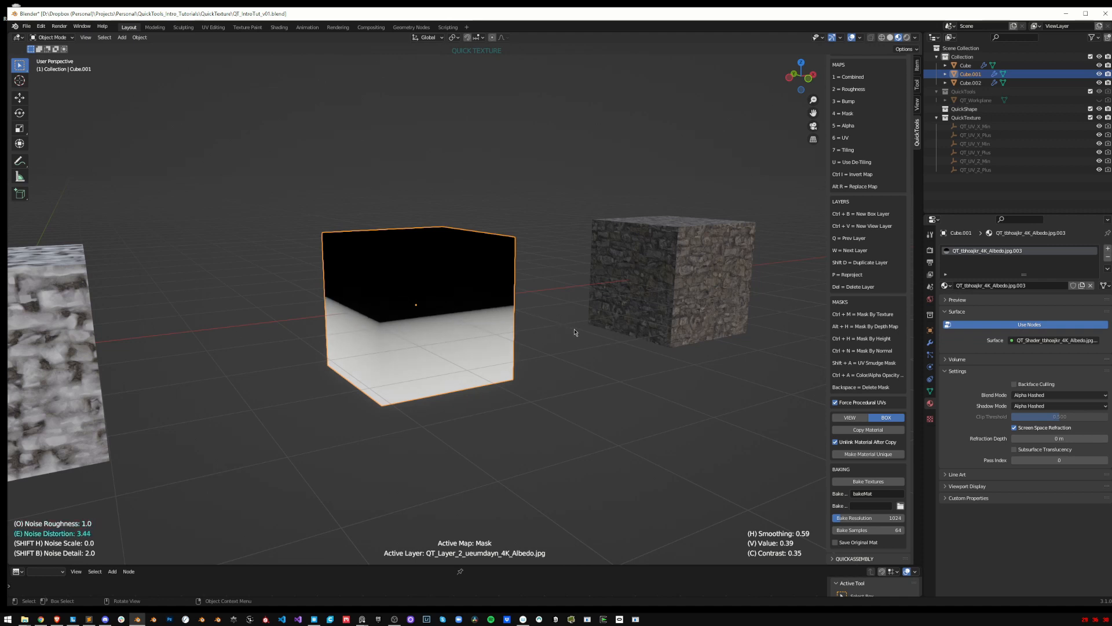
left_click(656, 329)
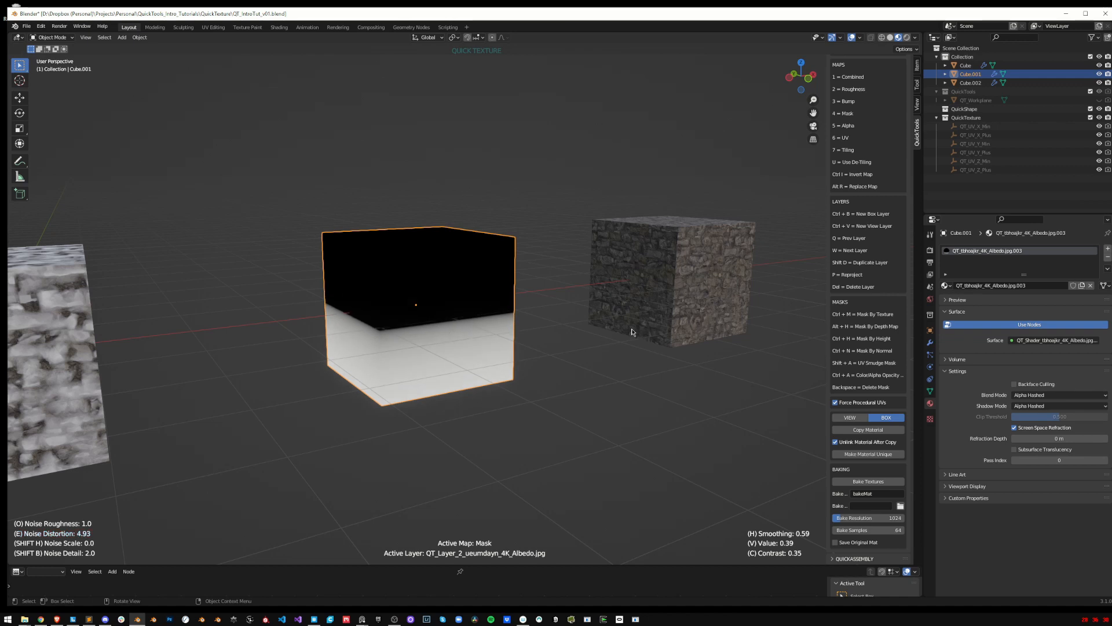
key("shift+h")
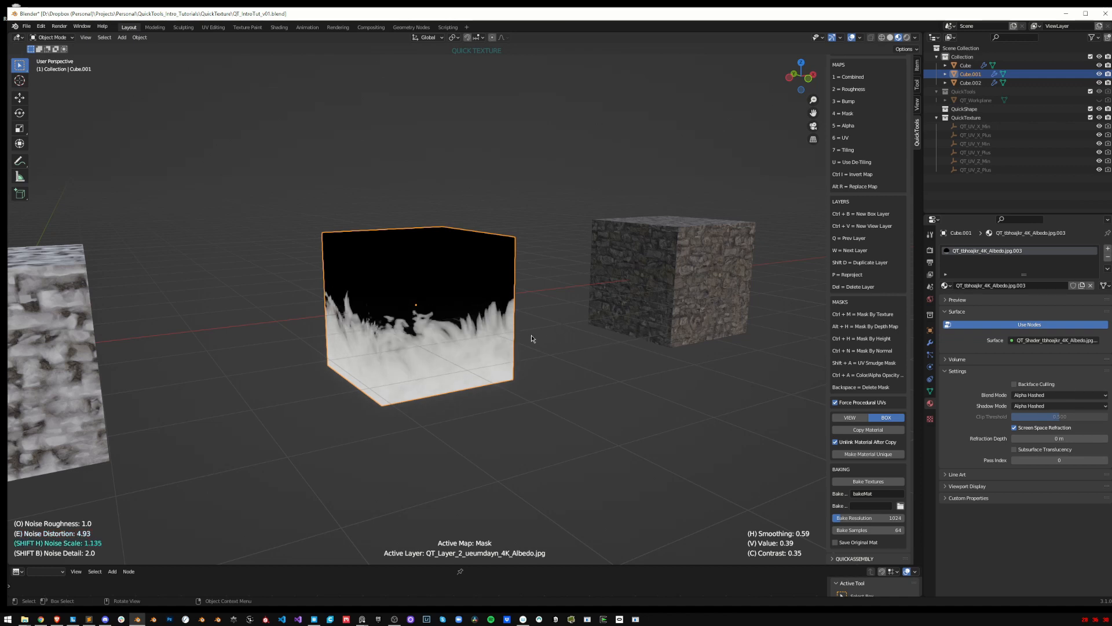
left_click(497, 344)
Return the middle cube to the combined map and inspect the masked snow over the stone from several angles
middle_click_drag(555, 274, 538, 296)
key("1")
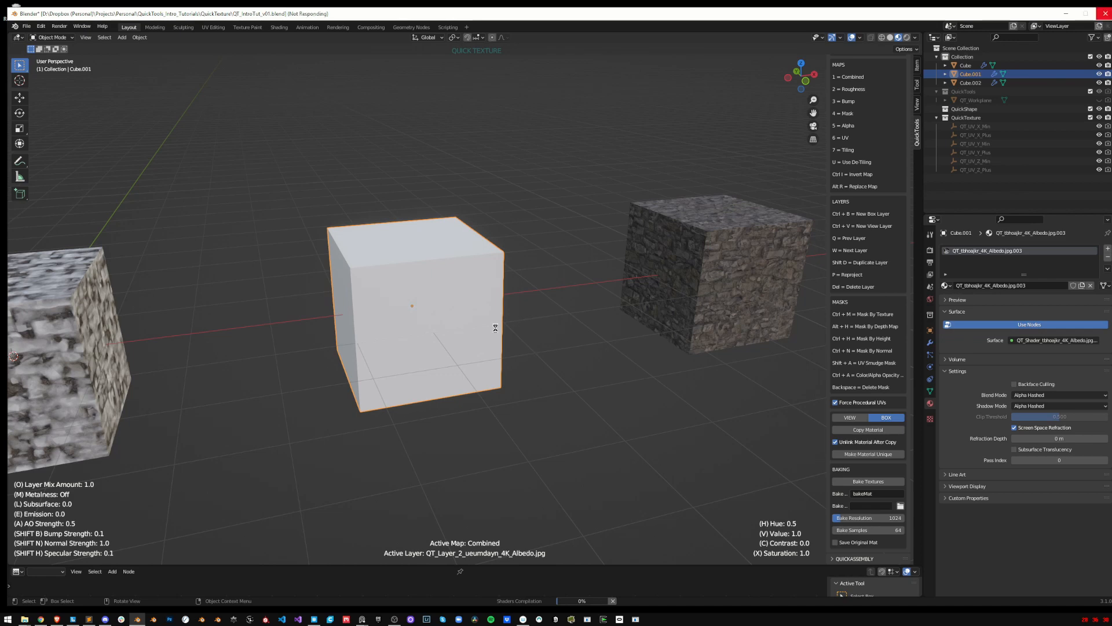
mouse_move(496, 325)
middle_mouse_down()
mouse_move(510, 300)
mouse_move(498, 330)
middle_mouse_up()
scroll(505, 311, "up", 1)
scroll(437, 360, "down", 2)
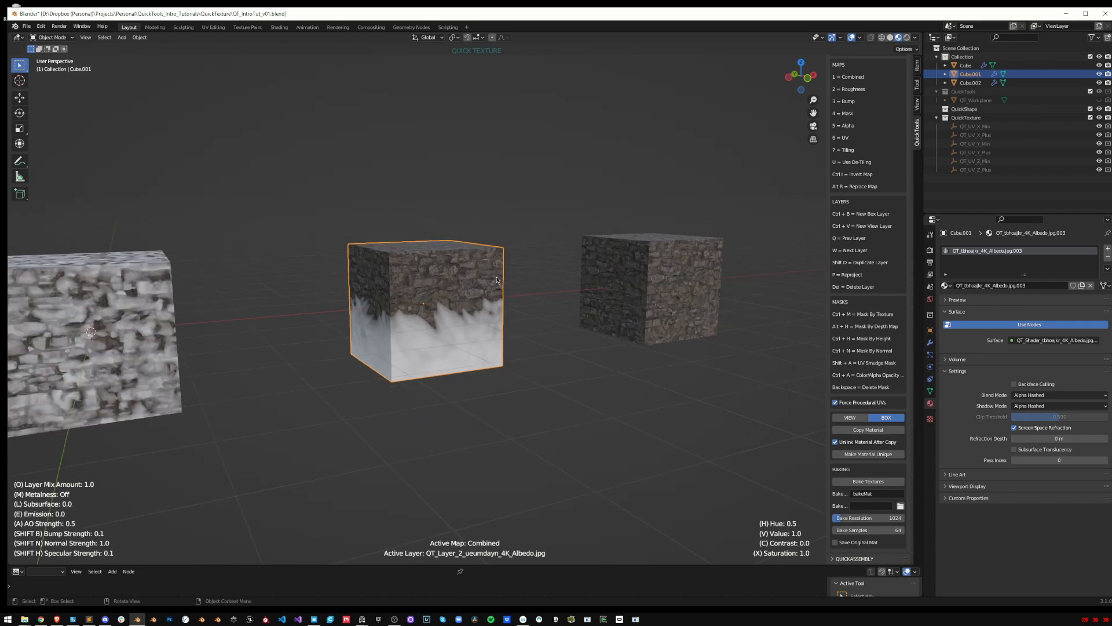
scroll(325, 360, "up", 1)
Add the snow texture ueumdayn_4K_Albedo.jpg as a new box layer on the stone cube Cube.002 with Quick Texture
middle_click_drag(102, 341, 322, 397, "shift")
middle_click_drag(649, 376, 380, 340, "shift")
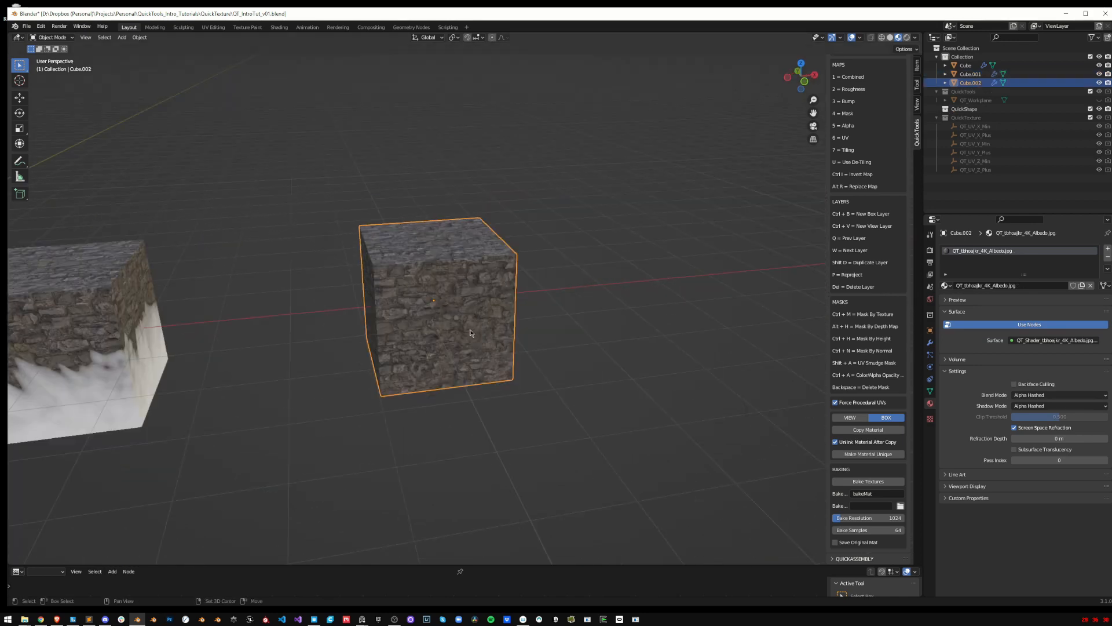
key("ctrl+t")
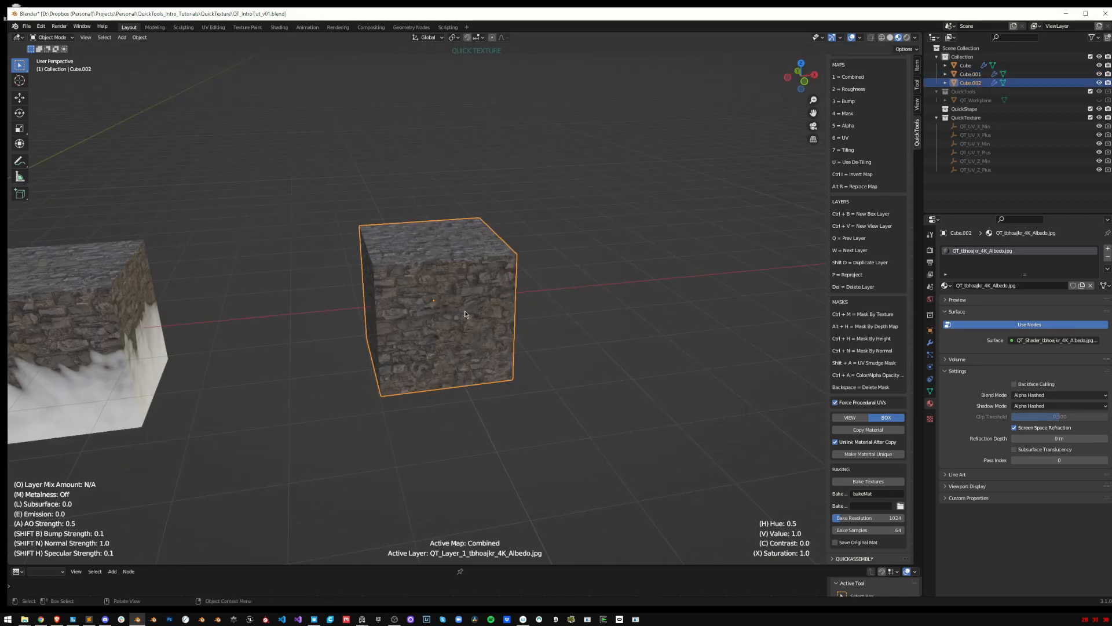
key("ctrl+b")
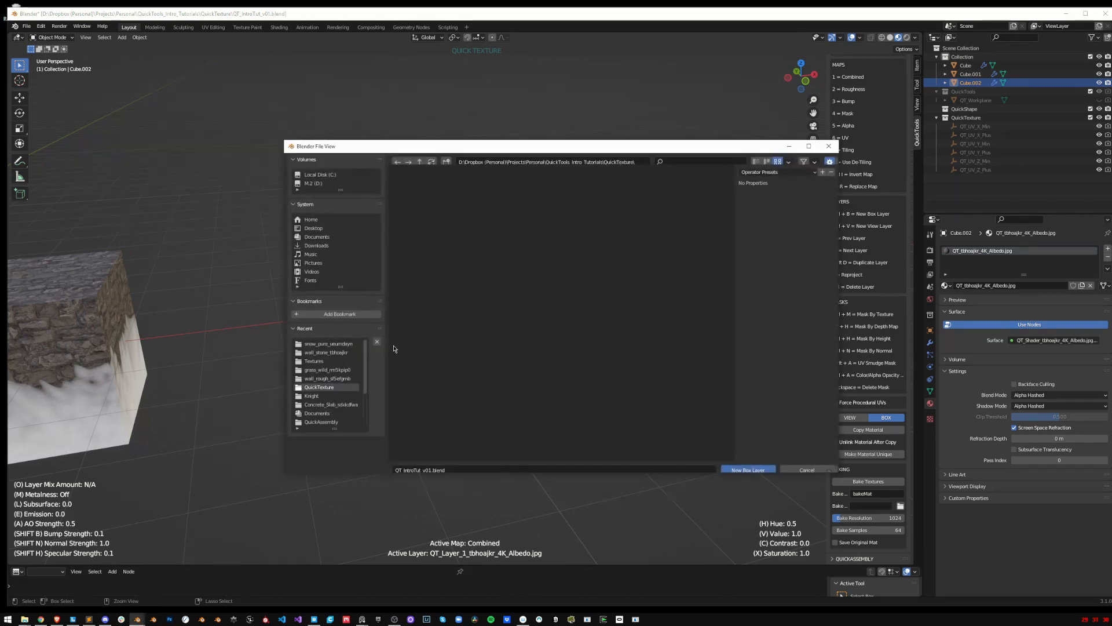
double_click(625, 229)
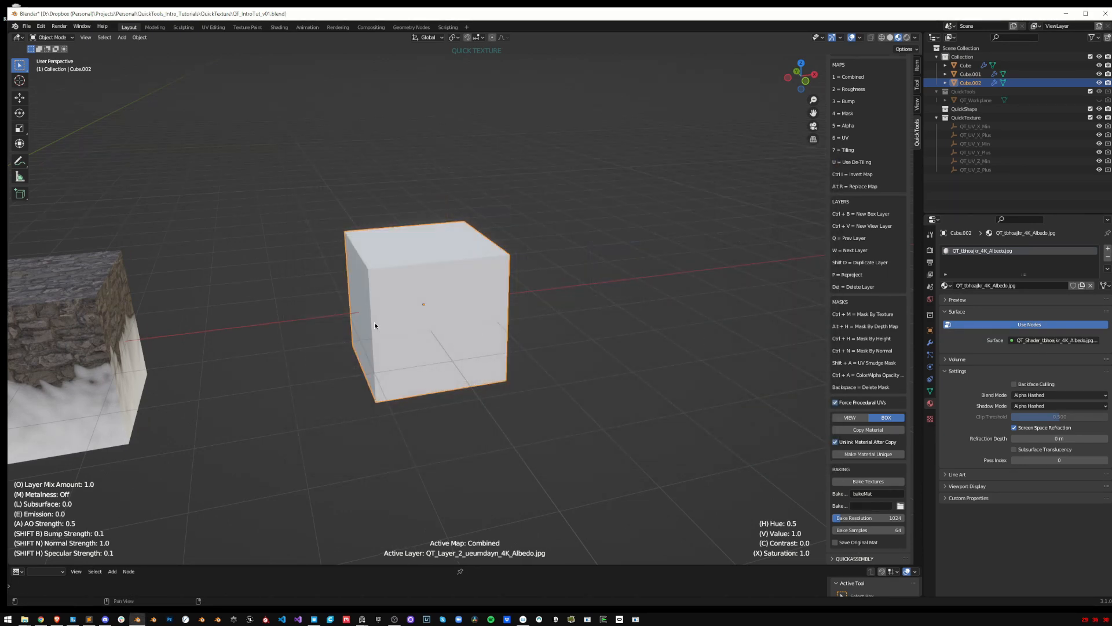
Mask the snow layer by normal so only the cube's top face is covered, check the mask map, and exit Quick Texture
middle_click_drag(380, 325, 431, 323, "ctrl")
key("4")
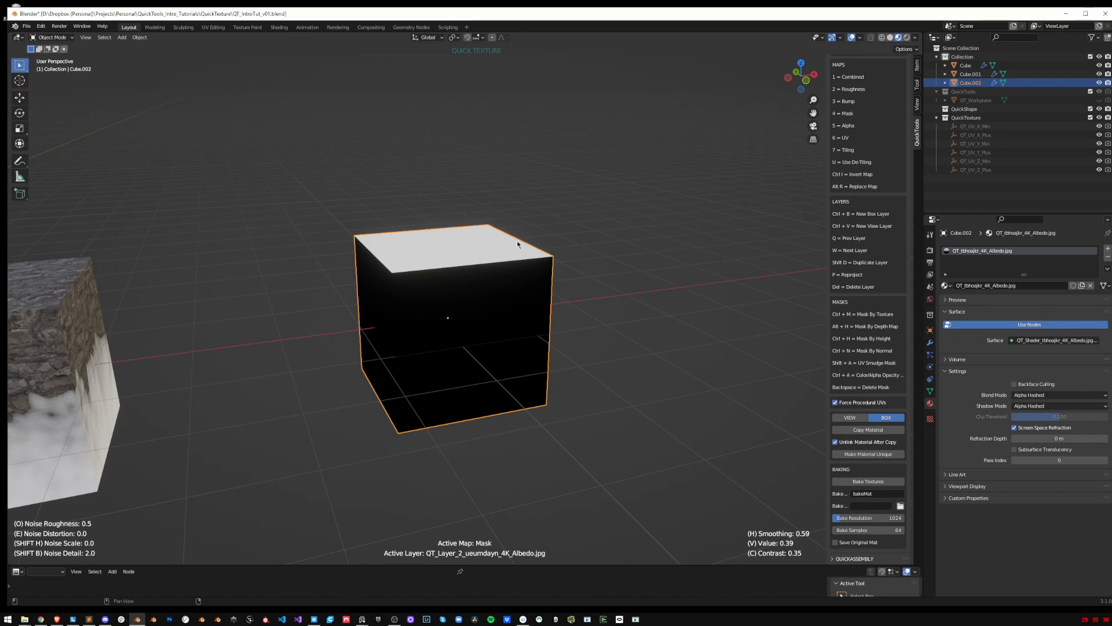
key("1")
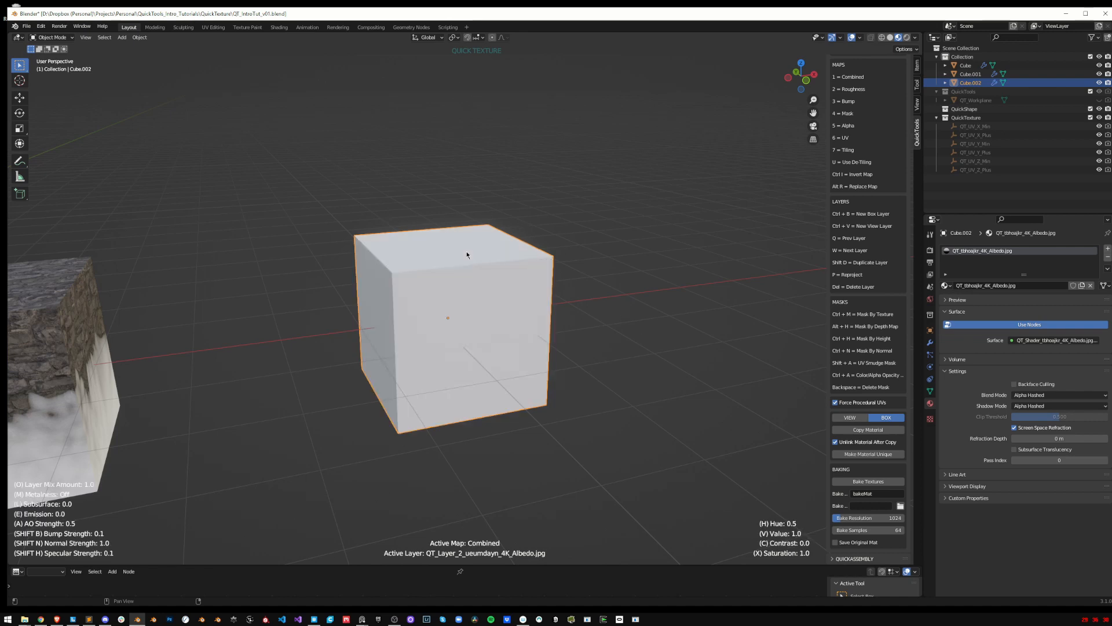
mouse_move(466, 250)
middle_mouse_down()
mouse_move(447, 259)
mouse_move(467, 275)
mouse_move(365, 245)
mouse_move(451, 257)
middle_mouse_up()
key("Escape")
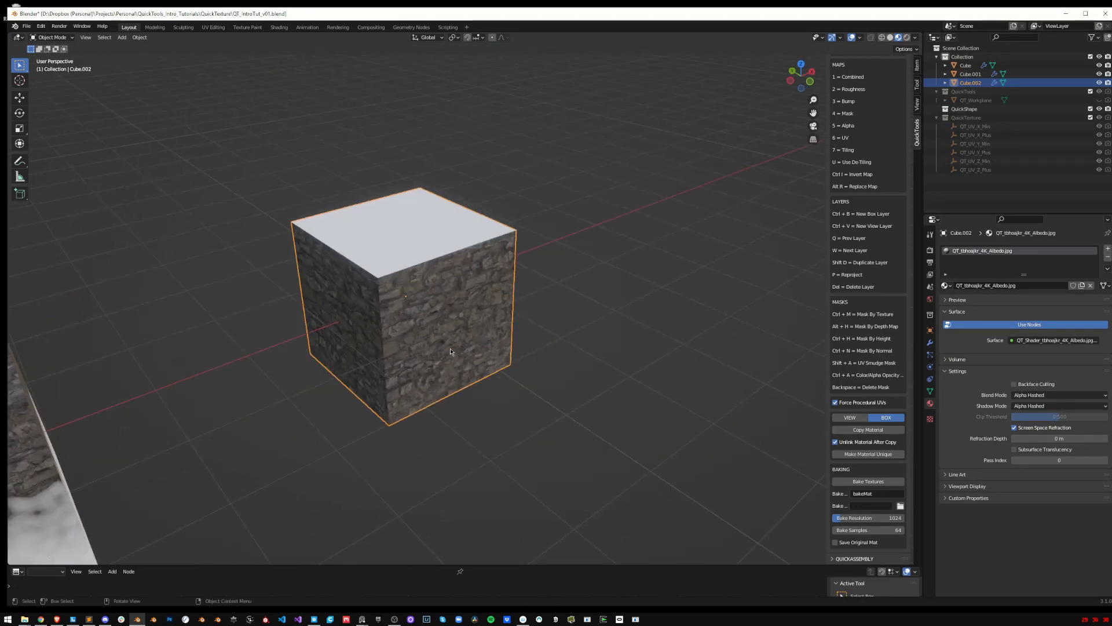
middle_click_drag(492, 316, 567, 315, "shift")
key("ctrl+t")
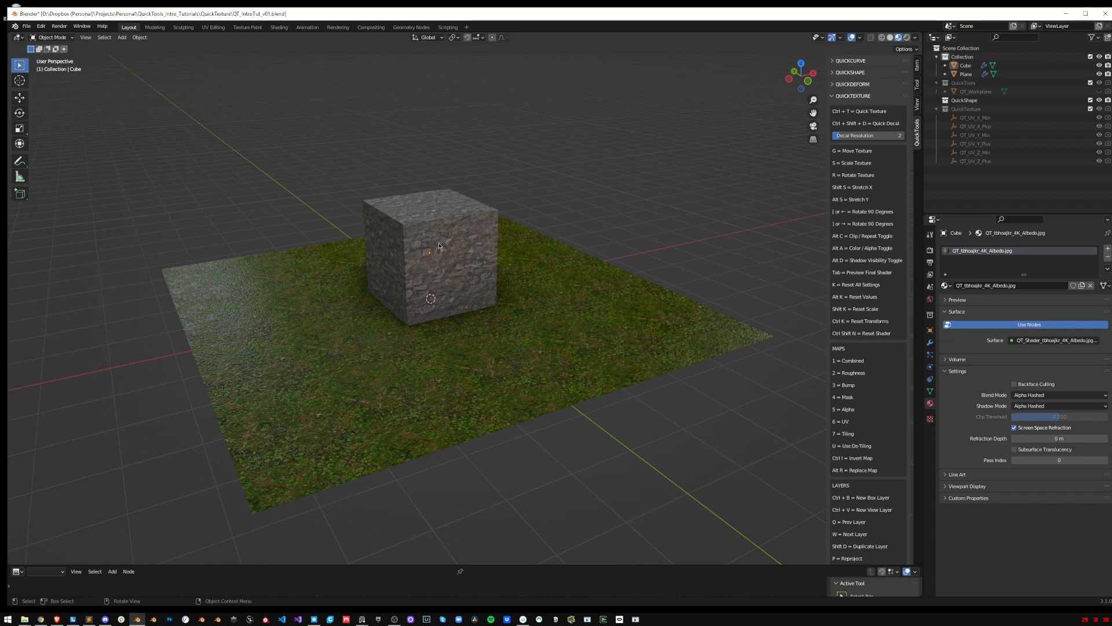
Examine the stone cube, the grass plane beneath it, and the layer and mask shortcut list
left_click(443, 226)
scroll(446, 265, "up", 5)
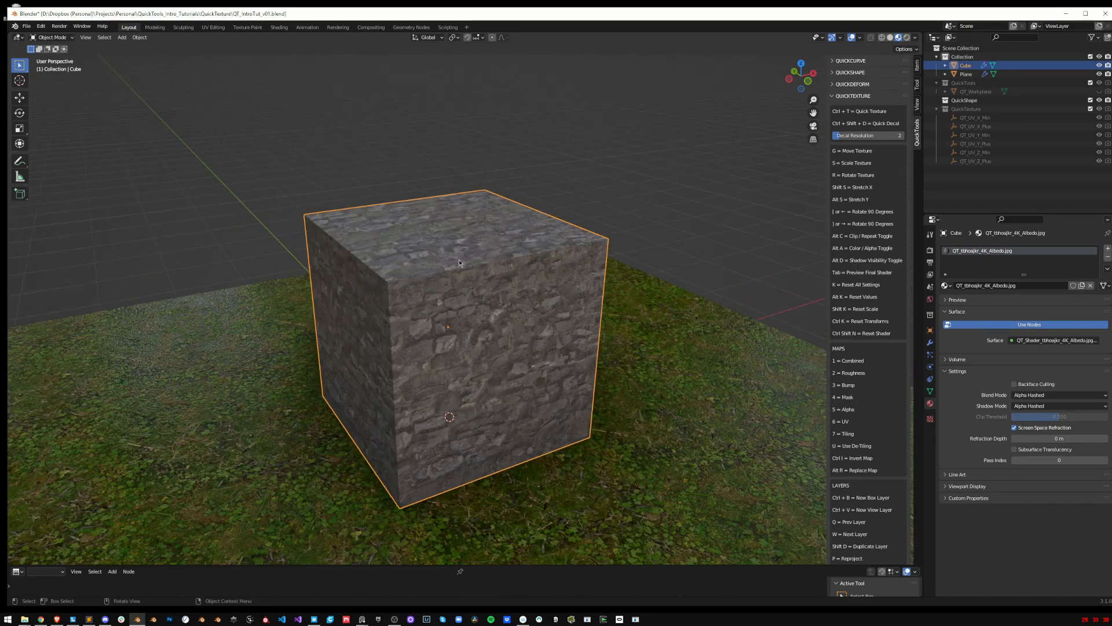
middle_click_drag(460, 262, 364, 418)
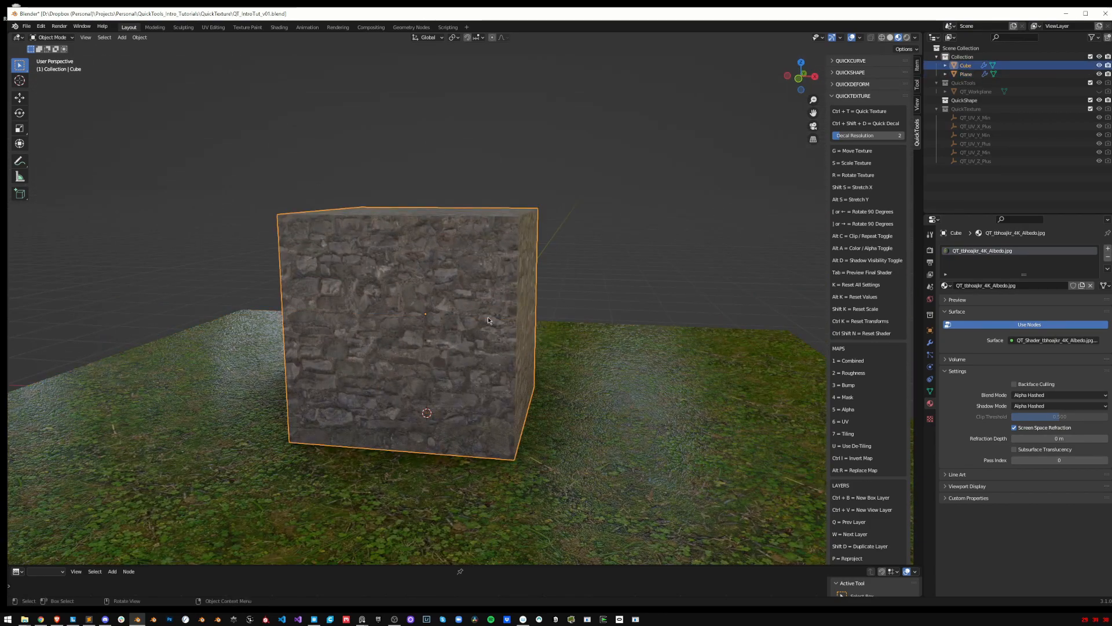
scroll(851, 363, "down", 10)
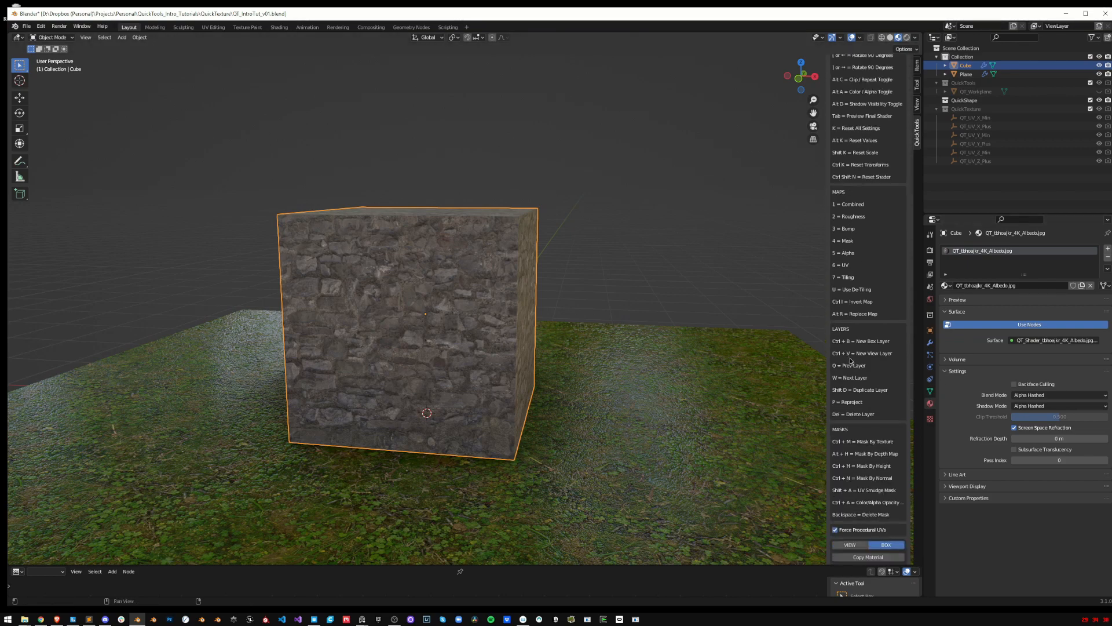
middle_click_drag(345, 267, 385, 290)
scroll(385, 290, "down", 4)
left_click(556, 305)
scroll(544, 307, "up", 2)
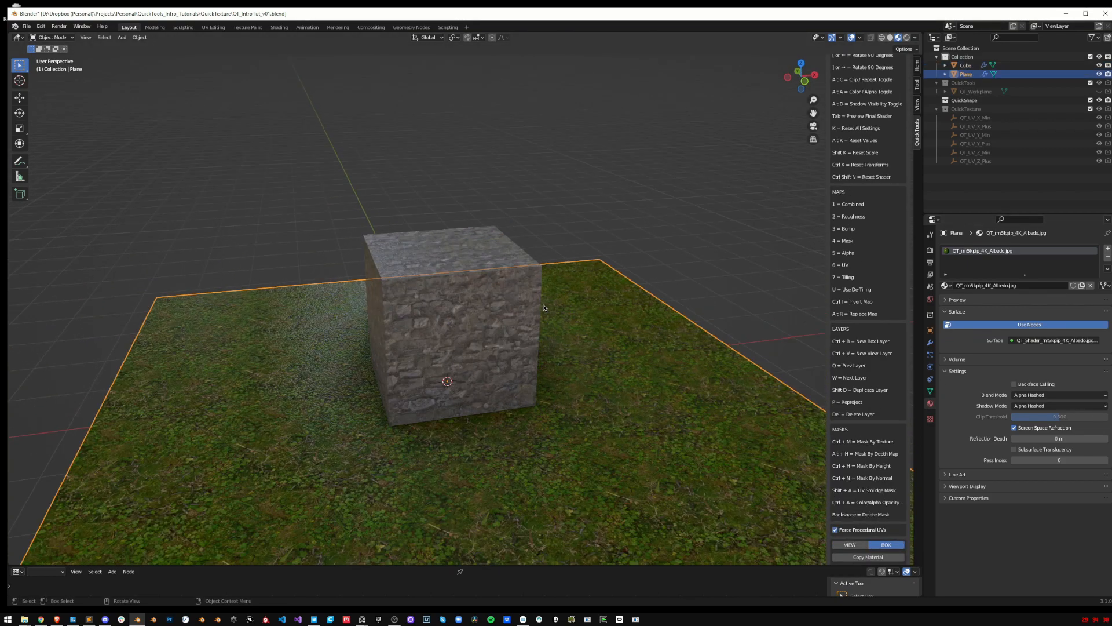
scroll(544, 332, "down", 2)
middle_click_drag(544, 308, 555, 338)
left_click(484, 309)
left_click(639, 351)
left_click(416, 267)
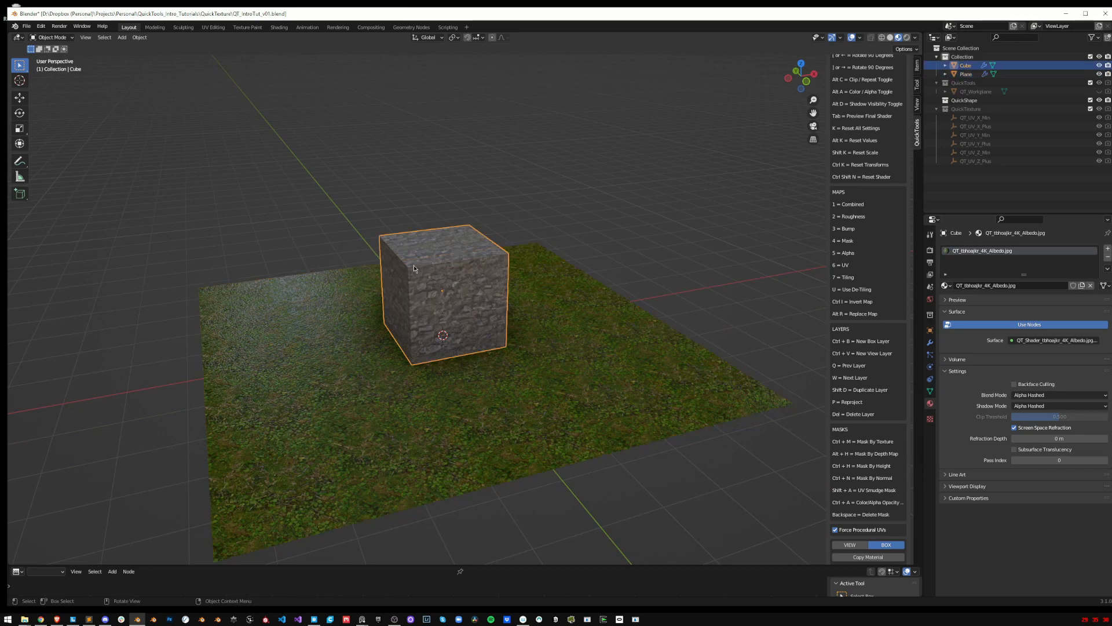
Blend the grass plane's material onto the lower part of the stone cube with Quick Texture, keeping the cube active
left_click(585, 361)
left_click(447, 304, "shift")
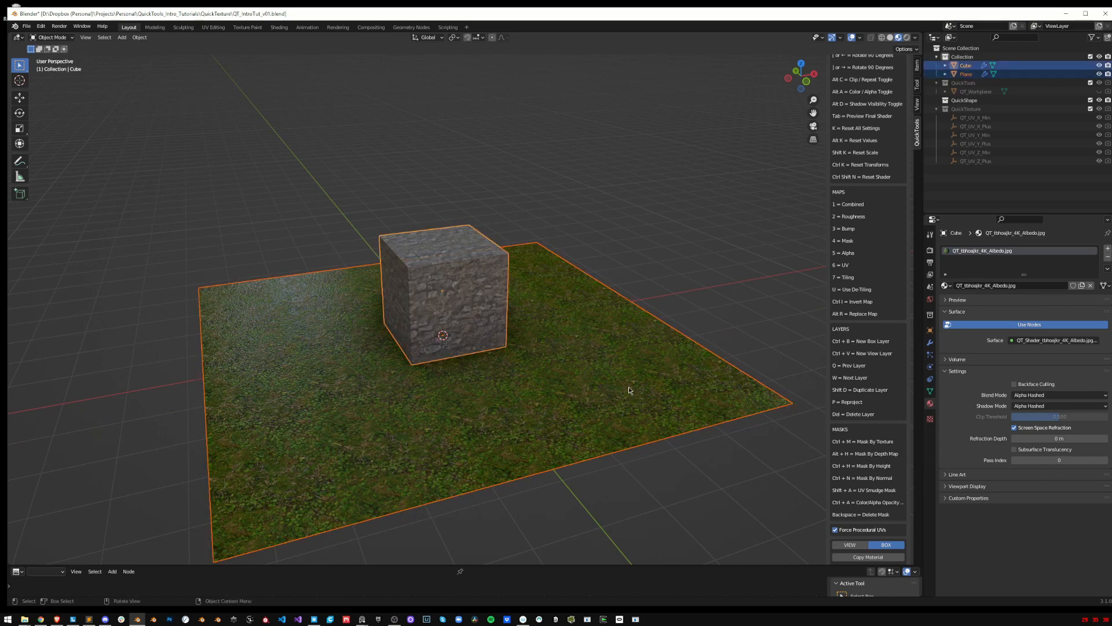
scroll(544, 333, "up", 1)
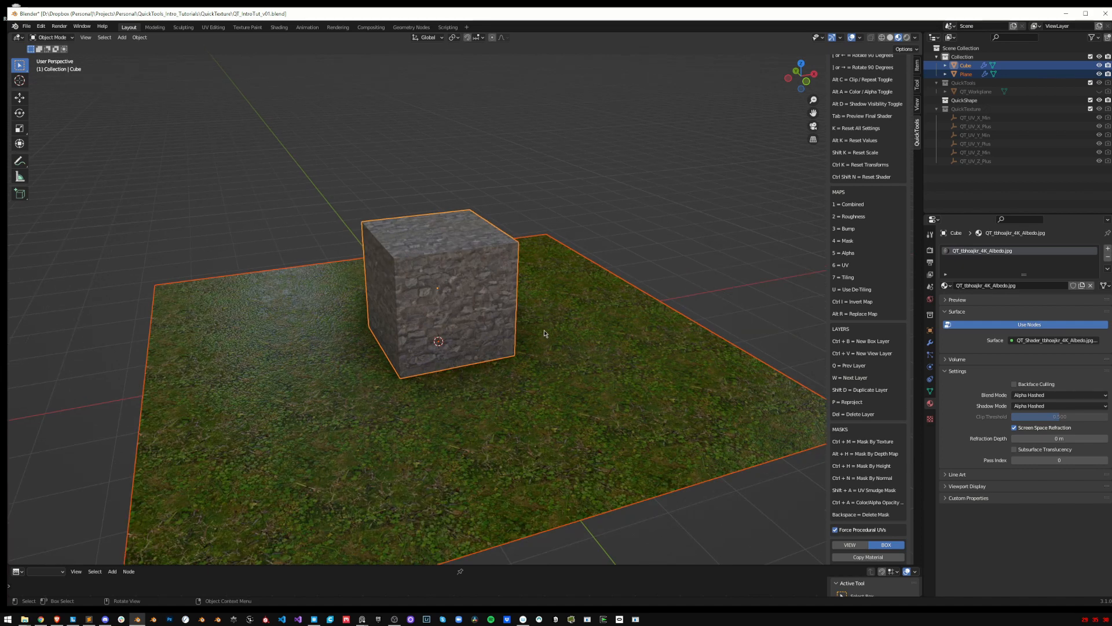
key("ctrl+t")
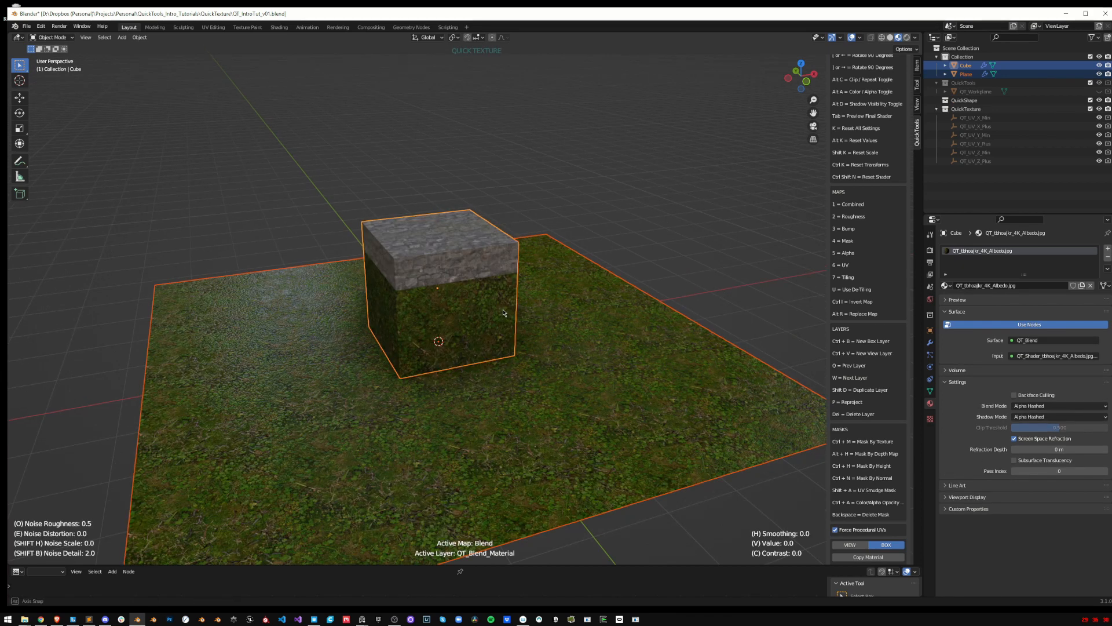
scroll(545, 334, "up", 2)
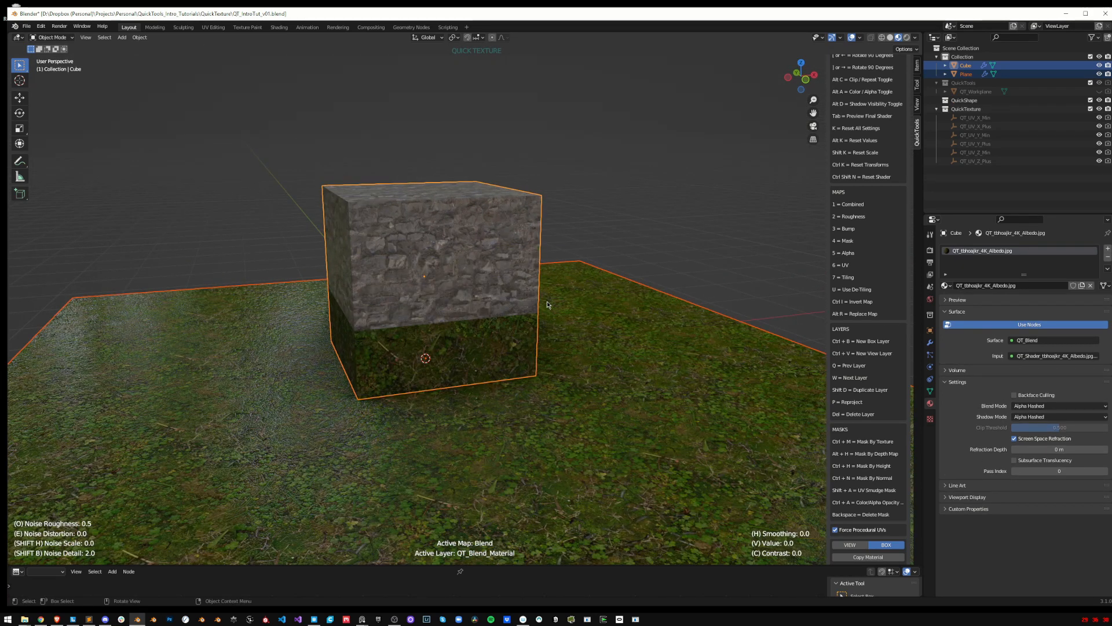
left_click(548, 305)
Increase the blend material's smoothing to soften the stone-to-grass transition, and finish the Quick Texture session
scroll(477, 314, "down", 1)
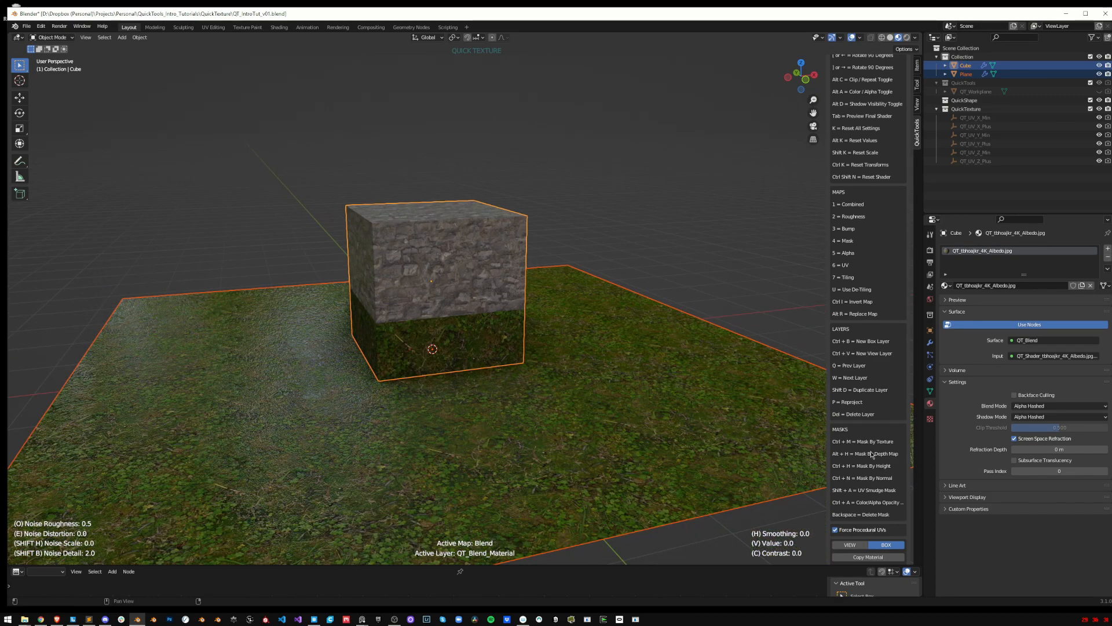
middle_click_drag(505, 328, 474, 339)
key("s")
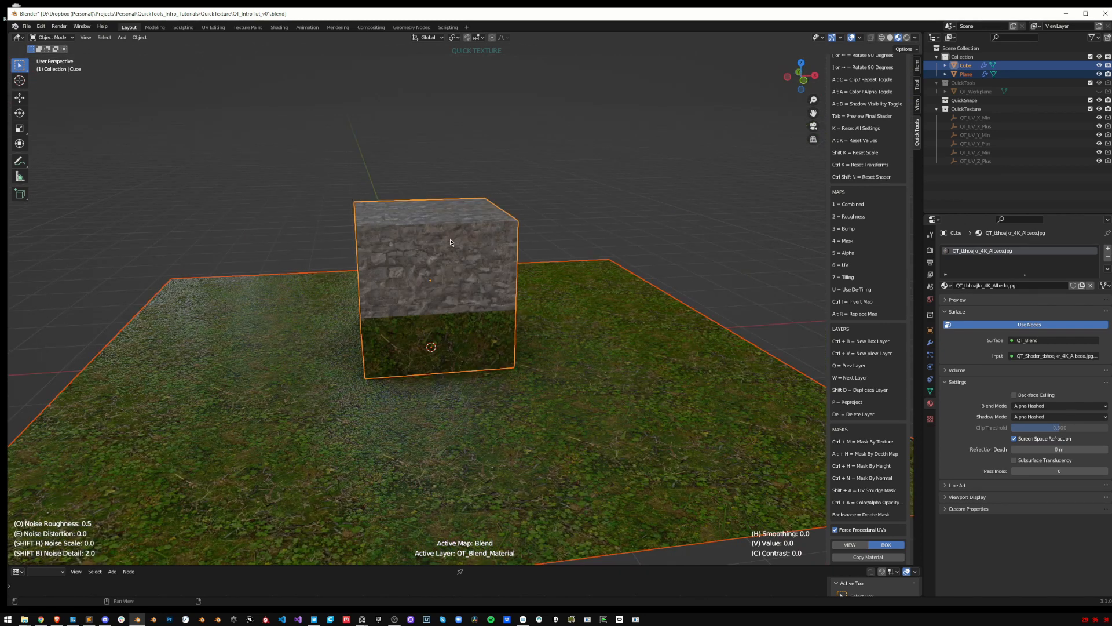
mouse_move(573, 368)
middle_mouse_down()
mouse_move(607, 371)
mouse_move(554, 373)
middle_mouse_up()
key("h")
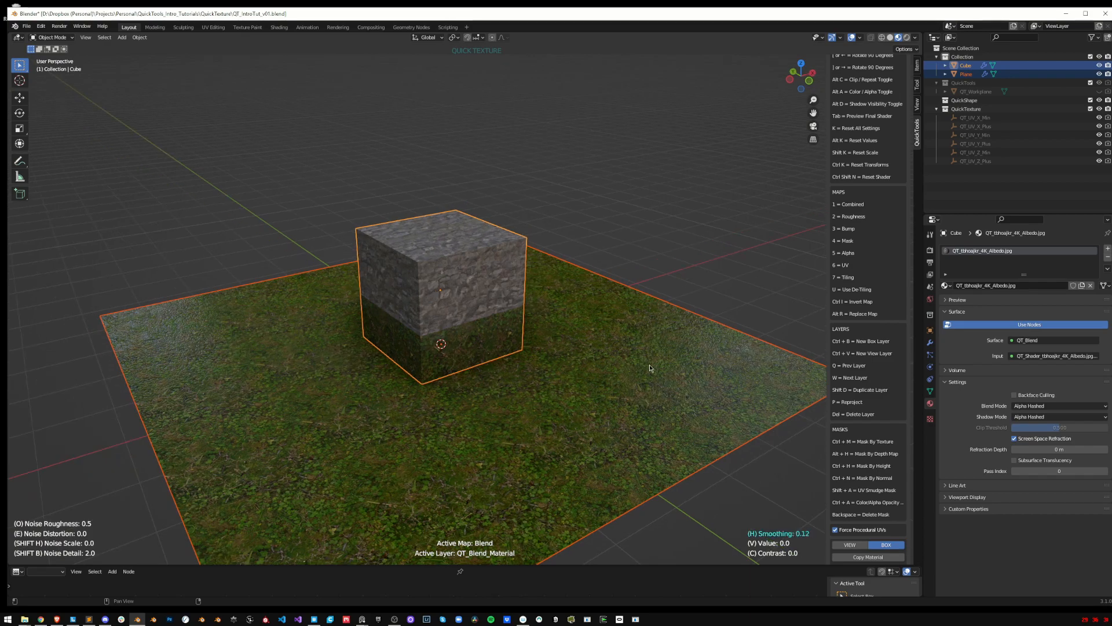
left_click(748, 362)
middle_click_drag(642, 360, 627, 354)
key("space")
left_click(635, 239)
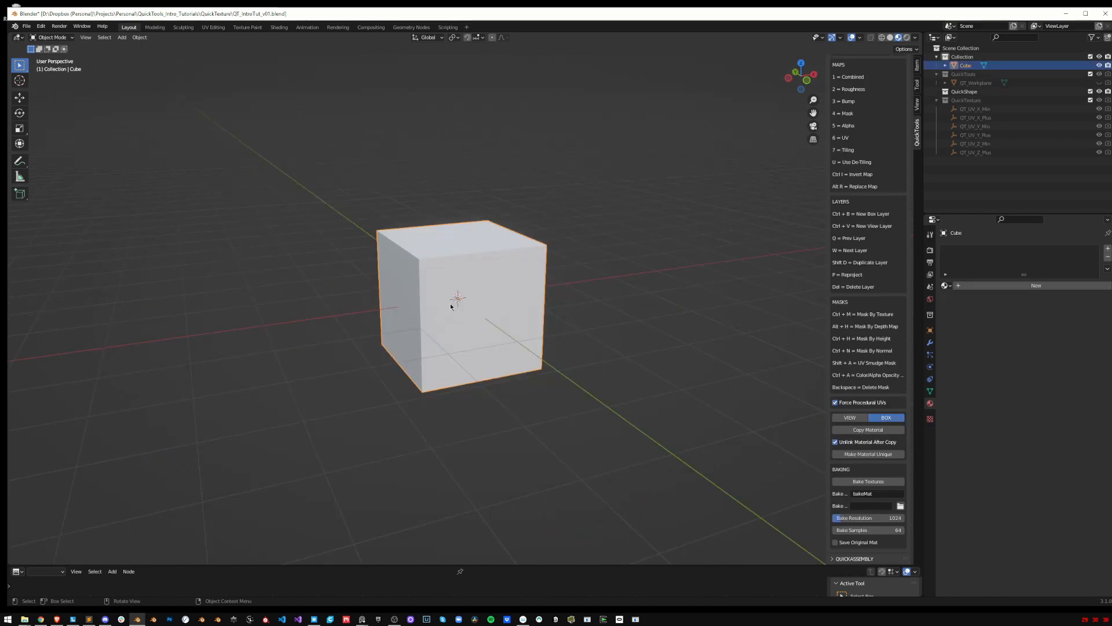
Create a Quick Texture material on the plain cube from tbhoajkr_4K_Albedo.jpg in the wall_stone_tbhoajkr folder
key("ctrl+t")
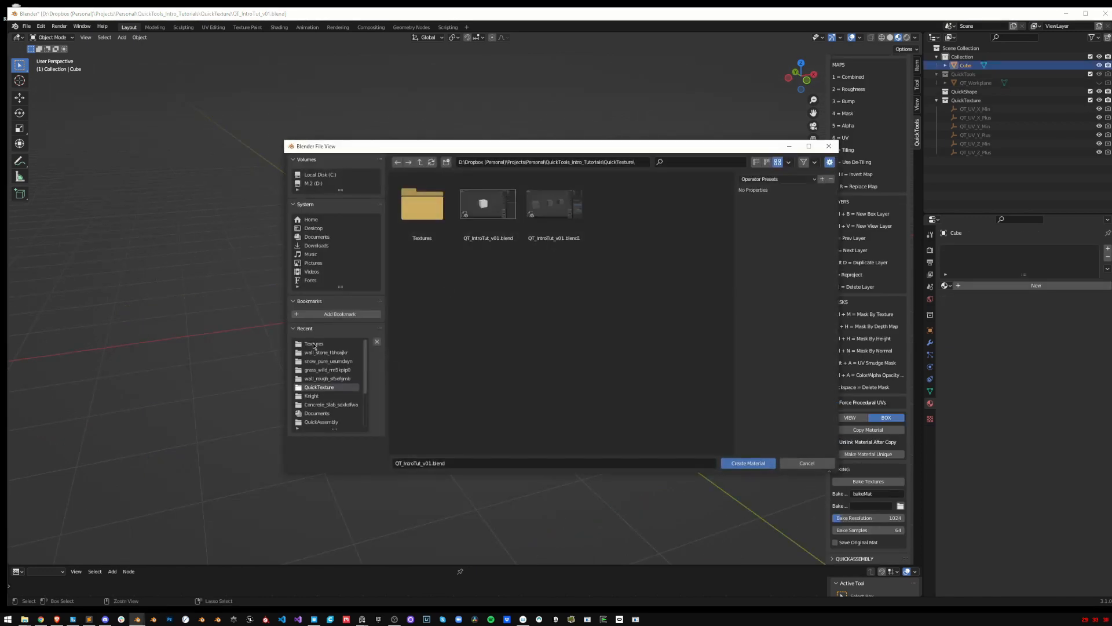
left_click(329, 352)
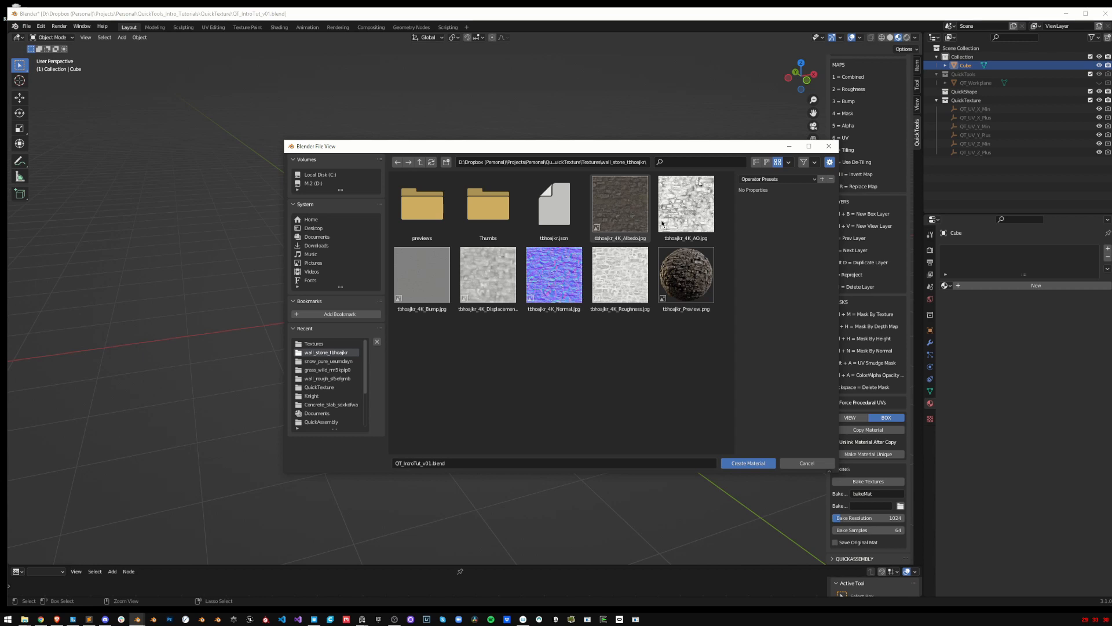
left_click(645, 224)
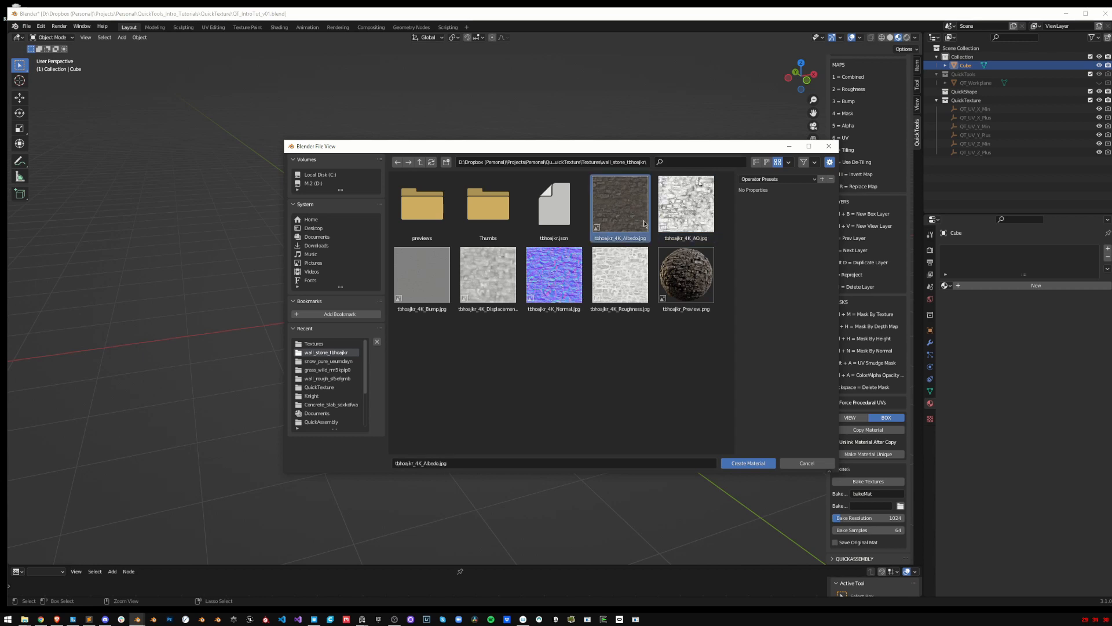
key("Return")
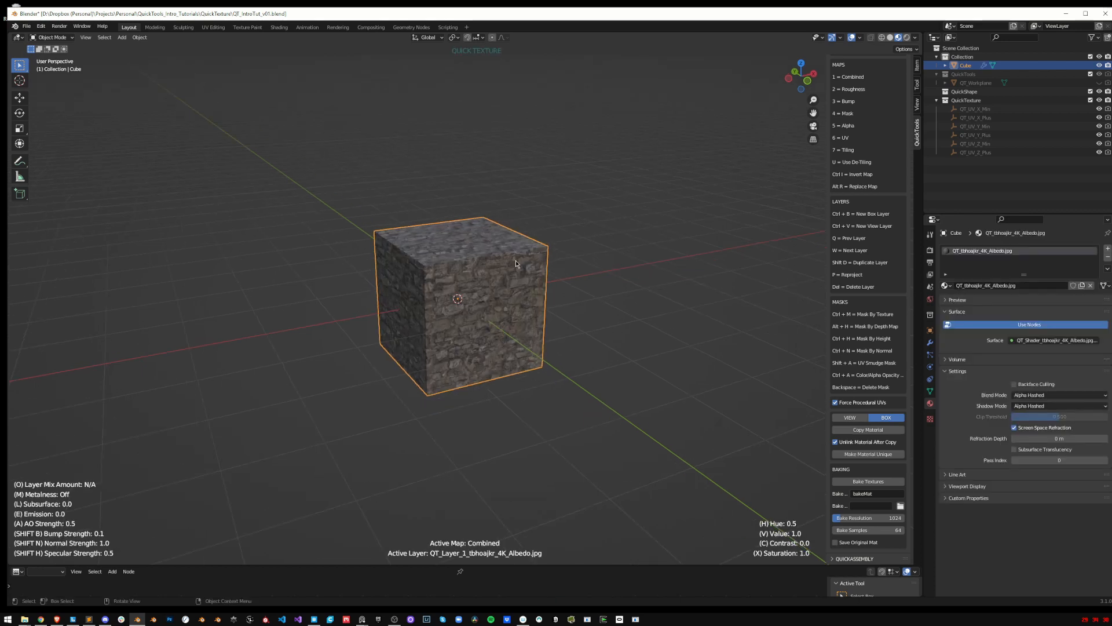
scroll(507, 303, "up", 2)
scroll(499, 289, "up", 2)
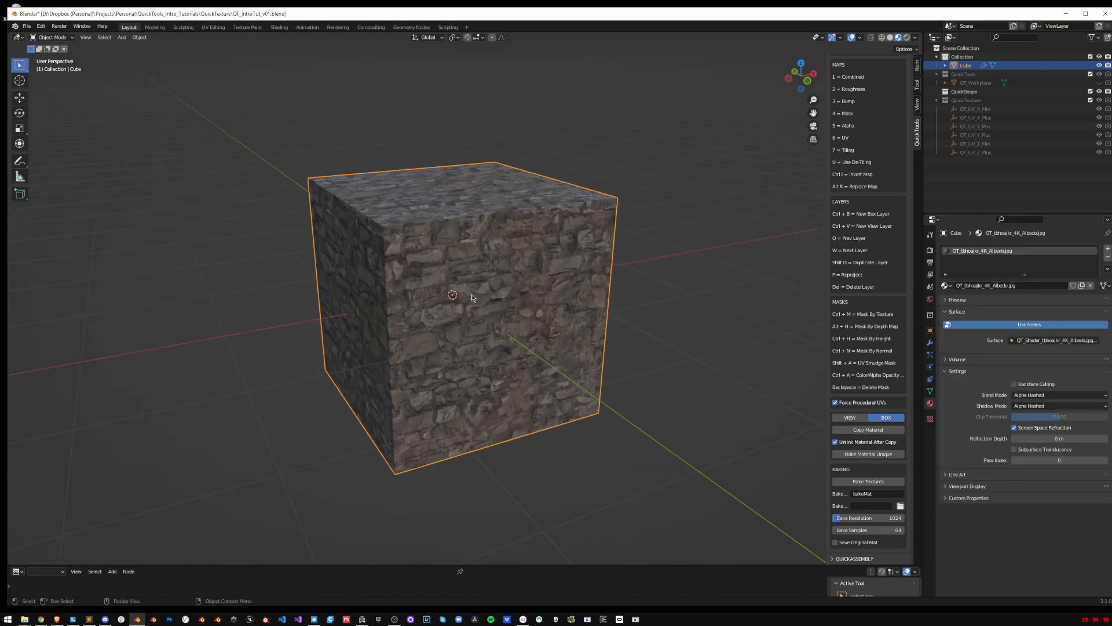
Enter Edit Mode on the stone cube, clear the selection, and select only its front face in face mode
key("Tab")
key("alt+a")
key("3")
middle_click_drag(416, 243, 389, 234)
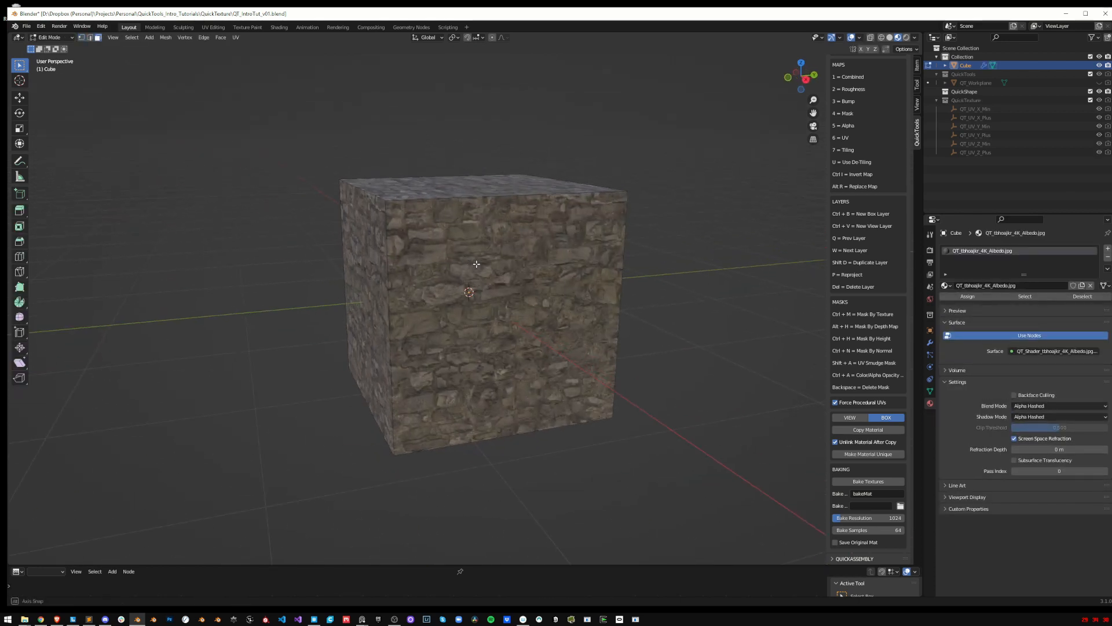
middle_click_drag(464, 283, 484, 294)
left_click(493, 298)
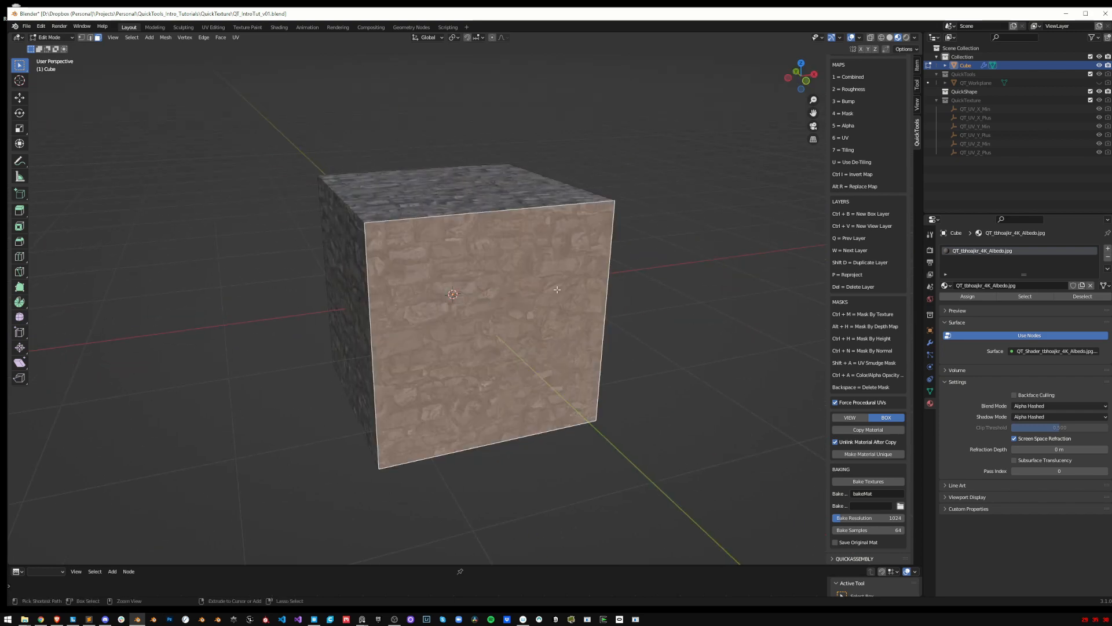
Create a Quick Texture material on the selected face from rm5kpip_4K_Albedo.jpg in the grass_wild folder, and finish the session
key("ctrl+t")
left_click(347, 347)
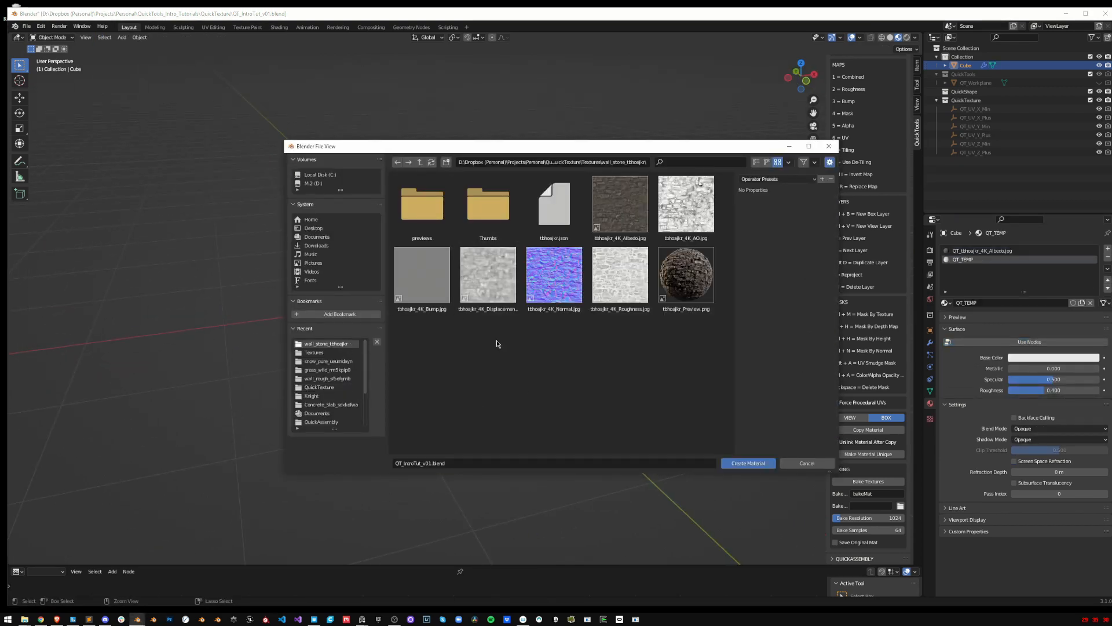
left_click(326, 369)
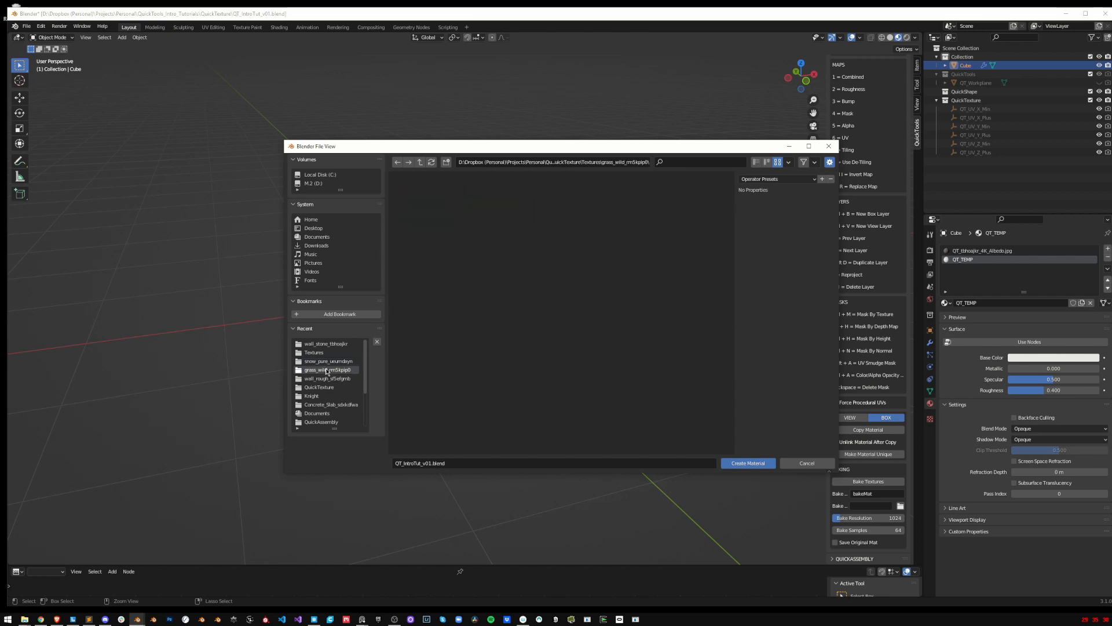
left_click(676, 212)
left_click(673, 267, "shift")
key("Return")
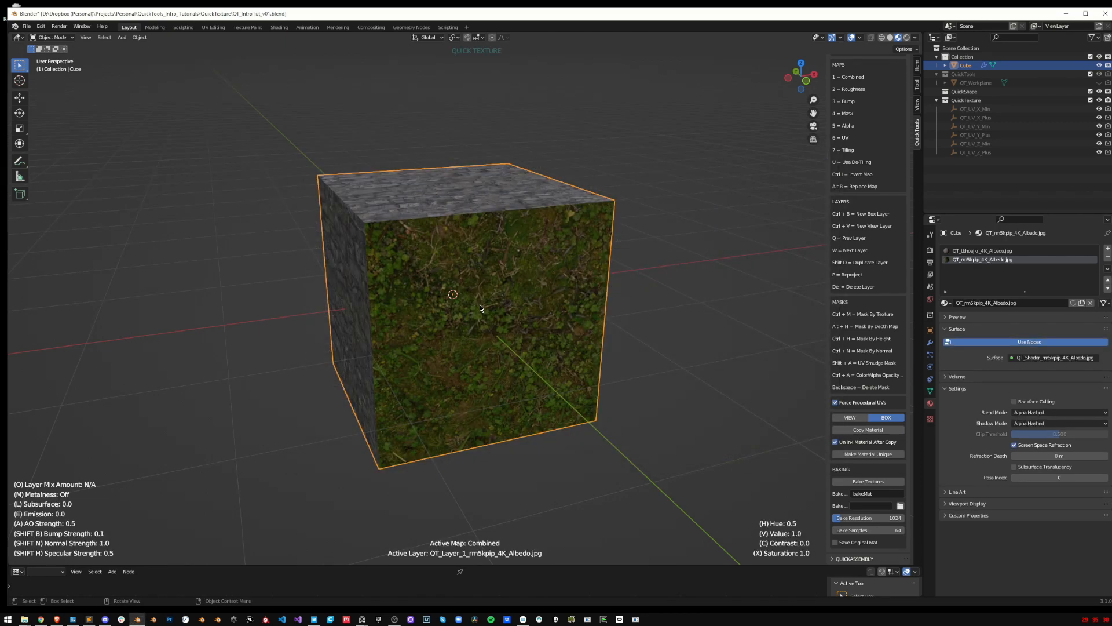
scroll(421, 302, "down", 2)
middle_click_drag(441, 300, 347, 316)
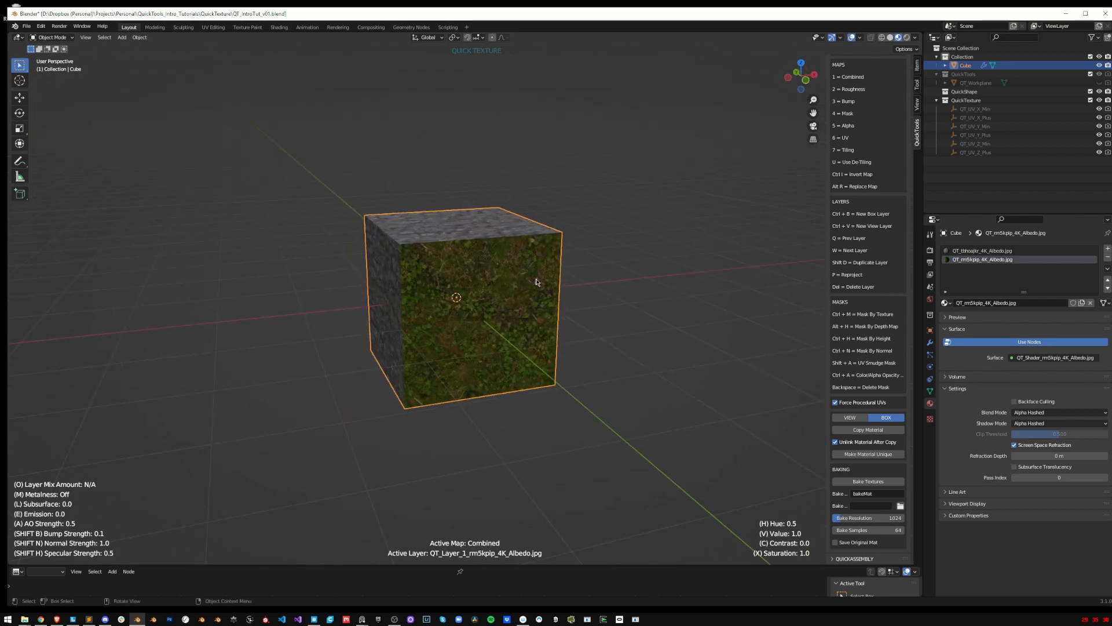
key("Return")
Check the cube's two material slots, keep the grass material active, and rescale its texture with Quick Texture
left_click(978, 252)
left_click(980, 262)
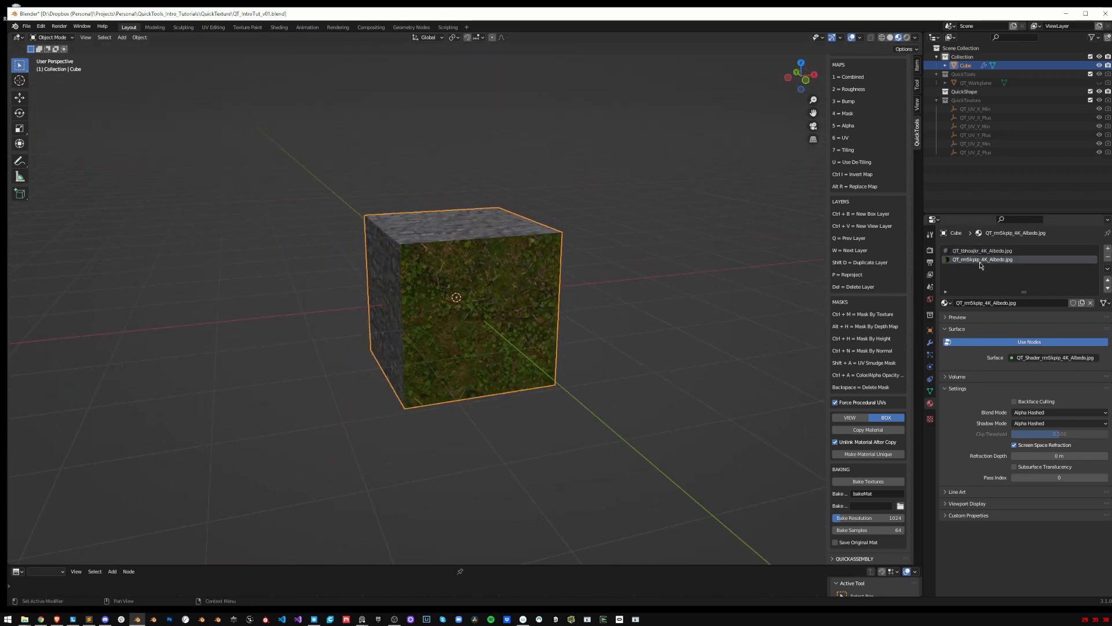
key("ctrl+t")
middle_click_drag(474, 337, 487, 350)
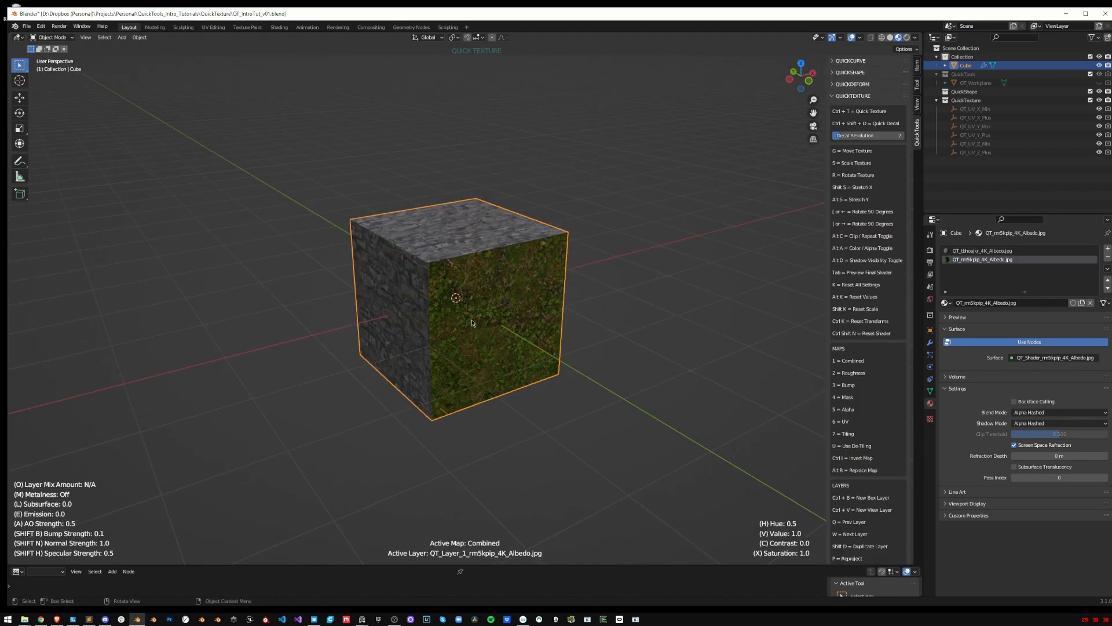
key("s")
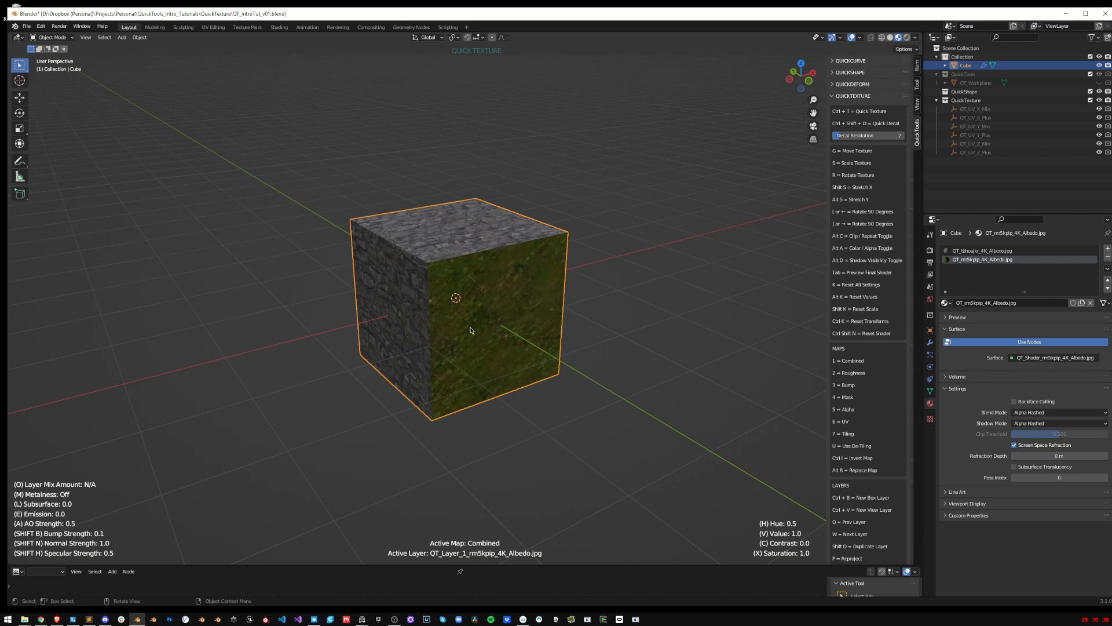
middle_click_drag(472, 446, 449, 379)
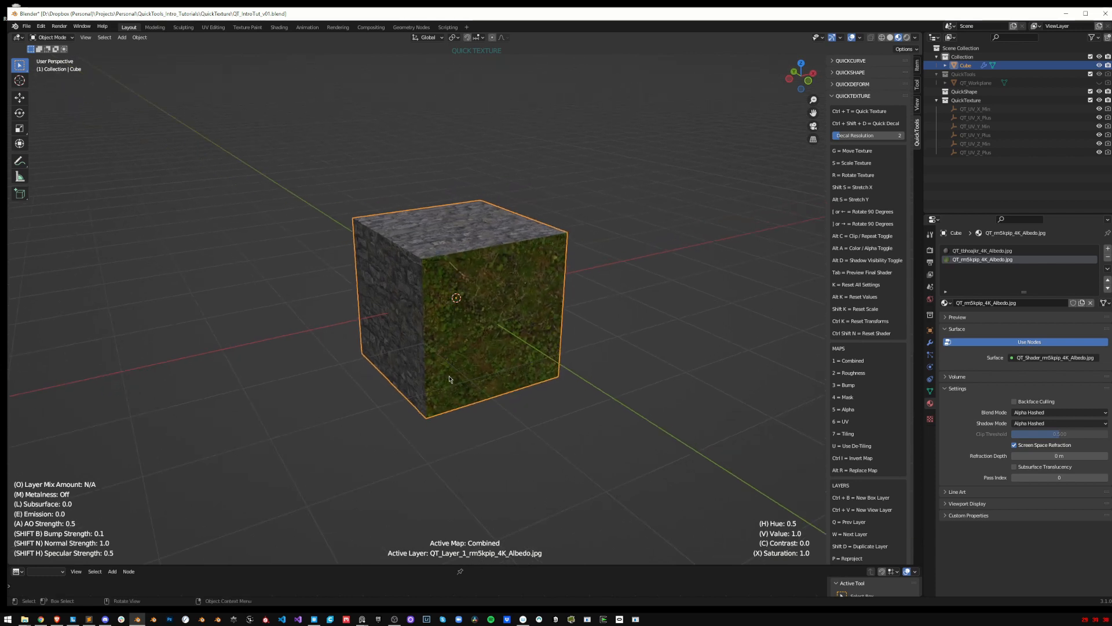
Switch the Quick Texture session to the stone material by picking the cube's side face, and rescale that texture
left_click(405, 351, "ctrl")
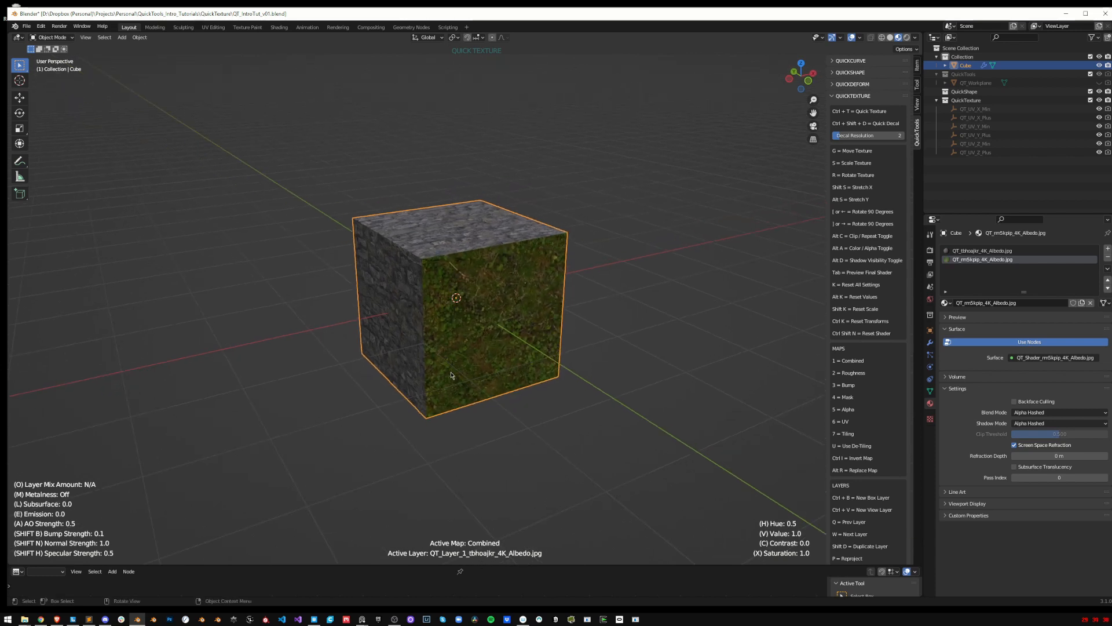
key("s")
left_click(440, 338)
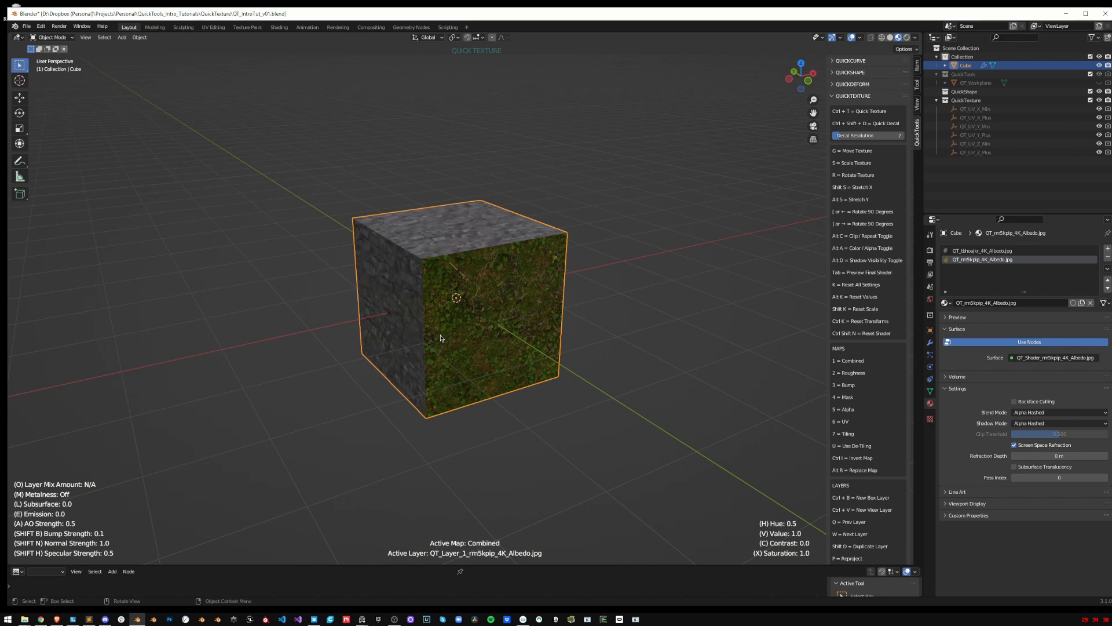
key("s")
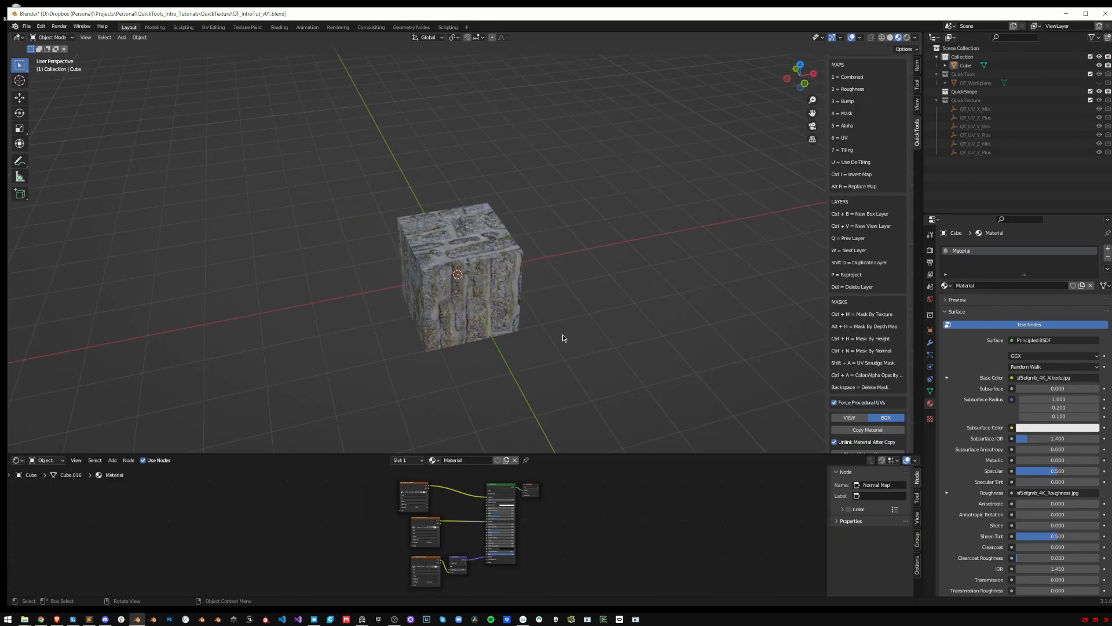
Select the cube with the ordinary Principled BSDF material and convert that material to a Quick Texture material
left_click_drag(368, 465, 567, 578)
left_click(591, 488)
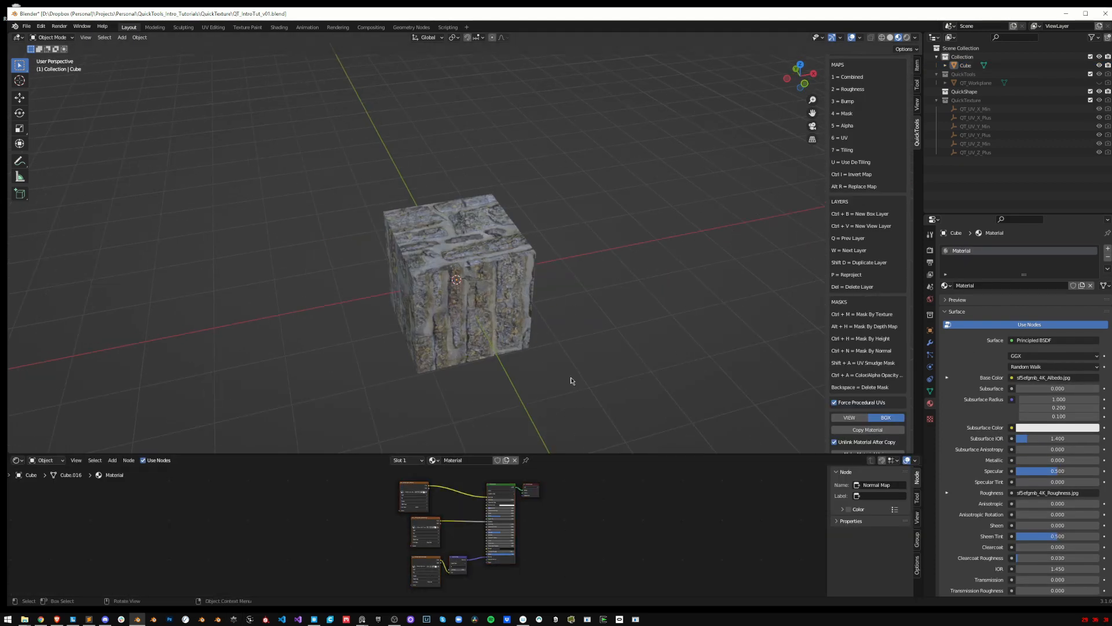
middle_click_drag(562, 366, 416, 546)
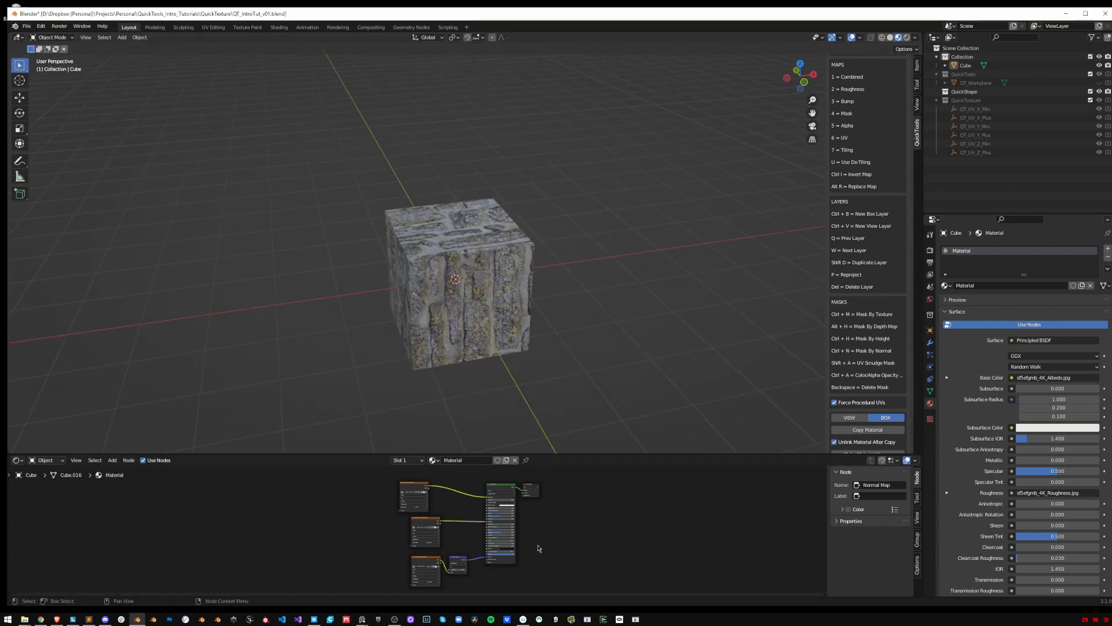
left_click(504, 325)
scroll(496, 369, "down", 1)
scroll(496, 368, "up", 2)
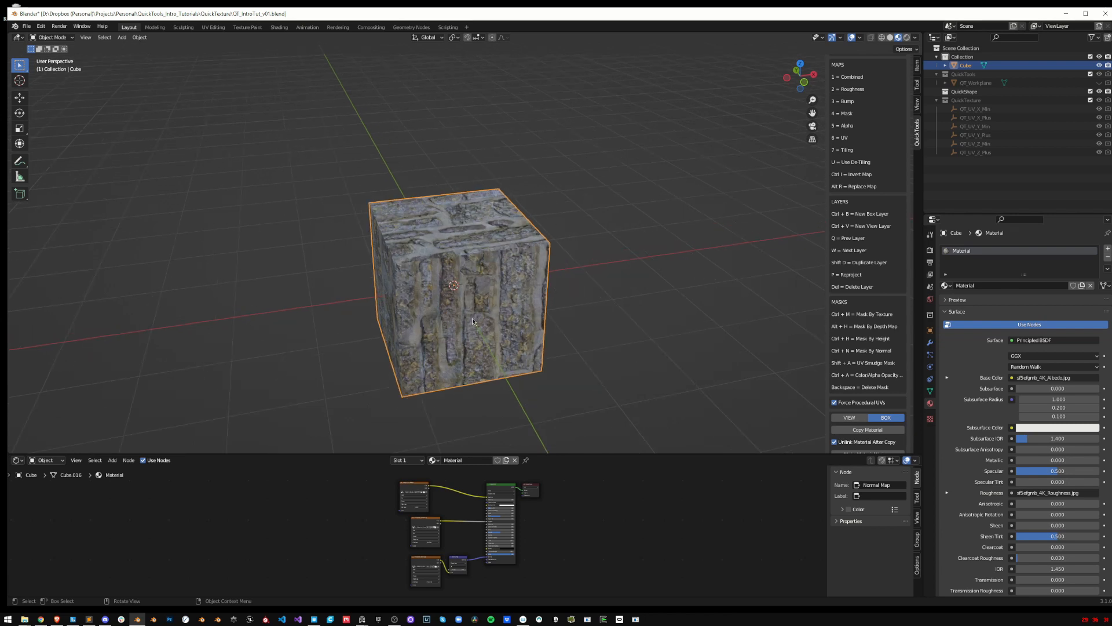
key("ctrl+t")
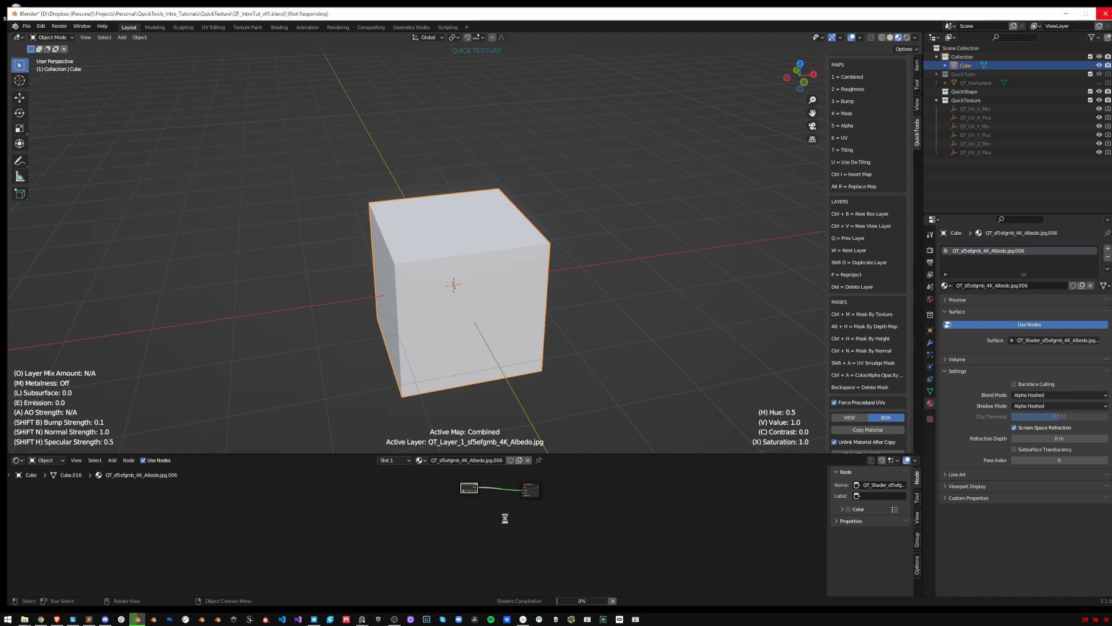
middle_click_drag(516, 325, 524, 311)
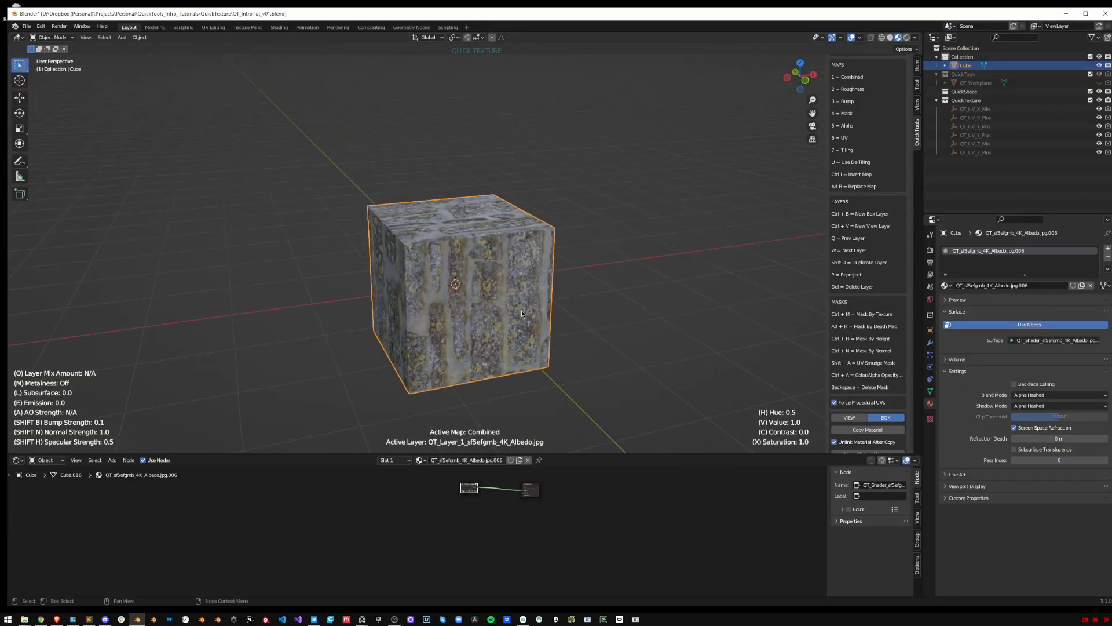
Look inside the converted shader's node group, enlarge the texture on the cube, and finish the Quick Texture session
key("Tab")
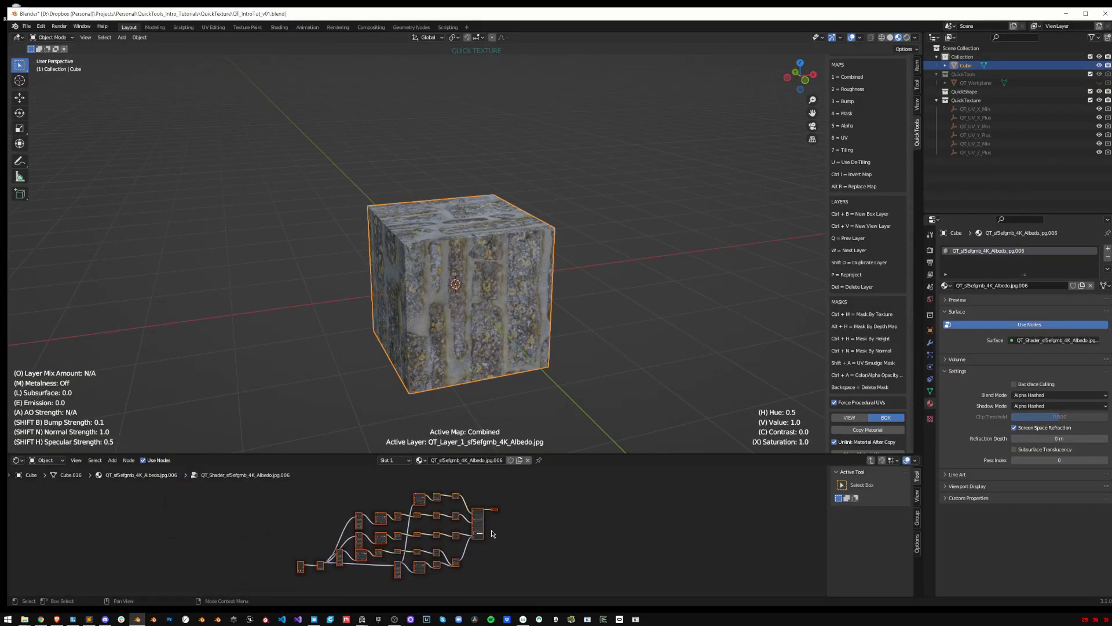
scroll(489, 520, "down", 1)
key("Tab")
scroll(524, 334, "up", 1)
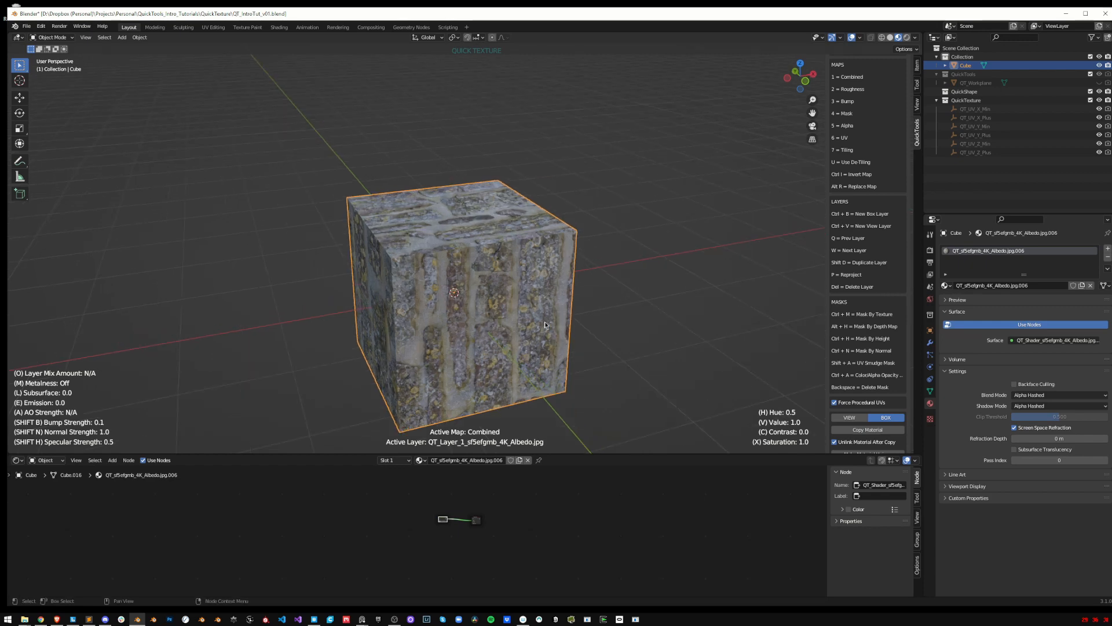
key("s")
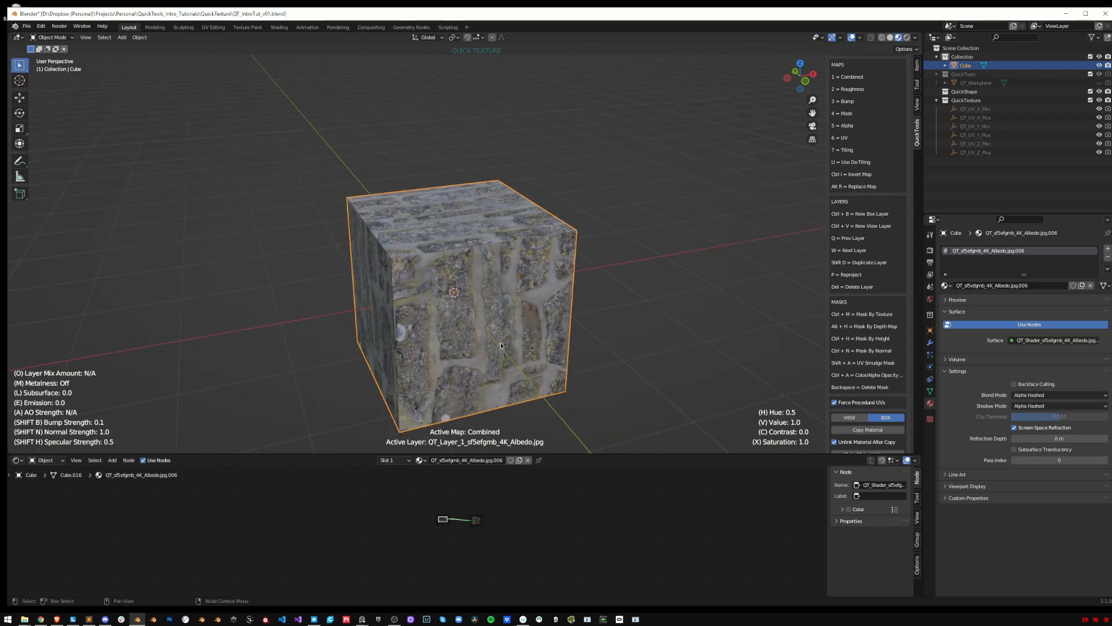
key("Escape")
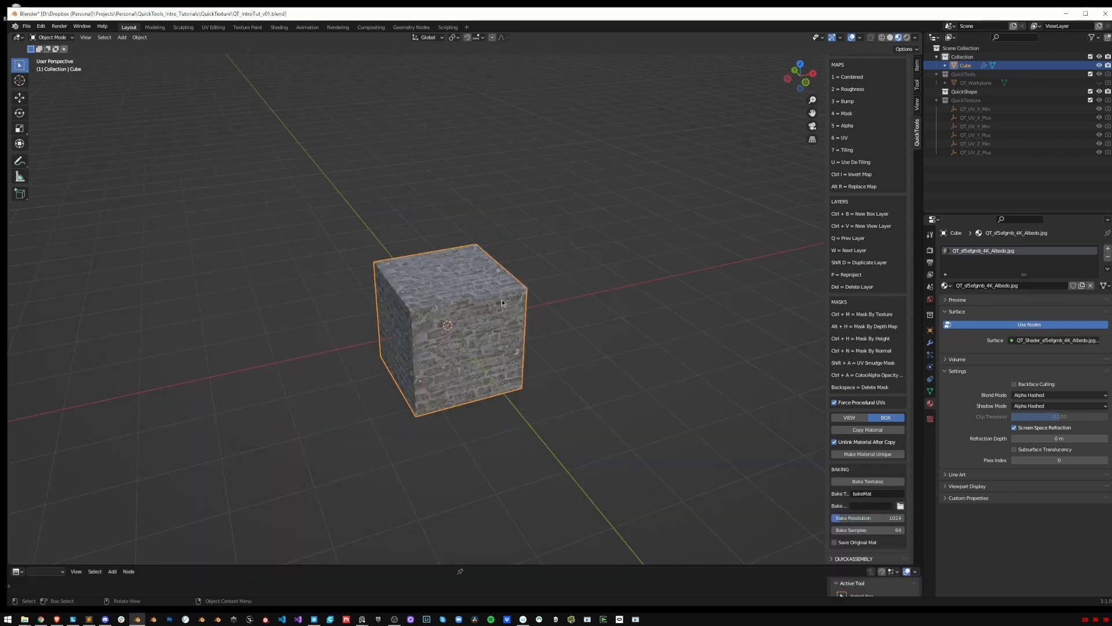
Start Quick Texture on the stone wall cube and enlarge its texture so the stones are bigger
left_click(536, 274)
scroll(486, 311, "up", 3)
mouse_move(485, 311)
middle_mouse_down()
mouse_move(463, 297)
mouse_move(485, 304)
middle_mouse_up()
left_click(463, 297)
scroll(486, 305, "down", 1)
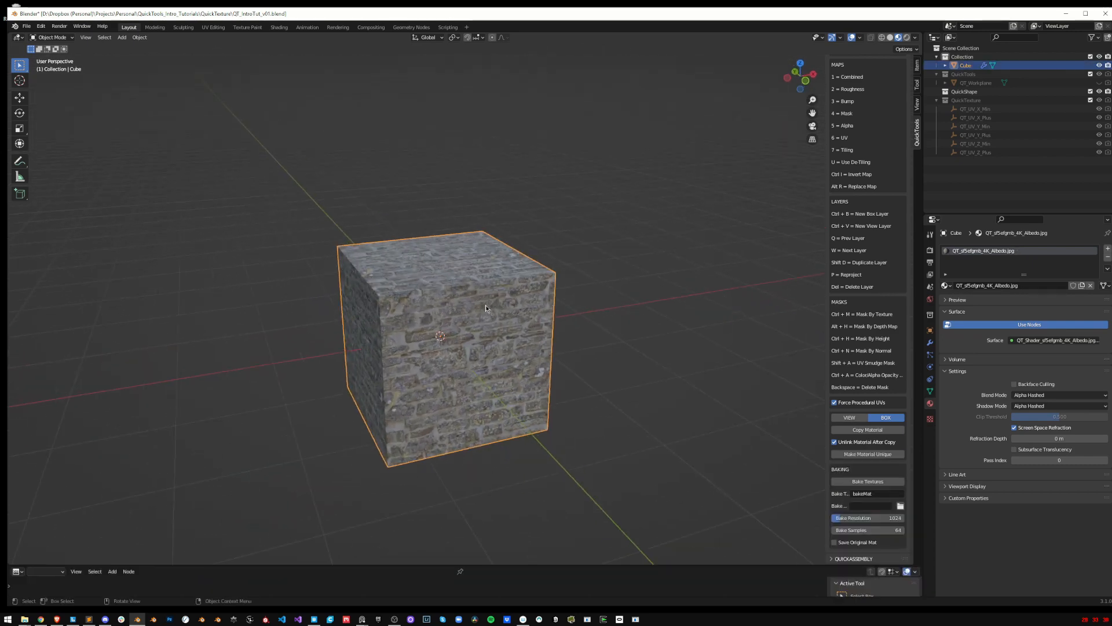
scroll(486, 304, "up", 1)
scroll(521, 302, "down", 2)
scroll(562, 300, "up", 2)
key("ctrl+shift+t")
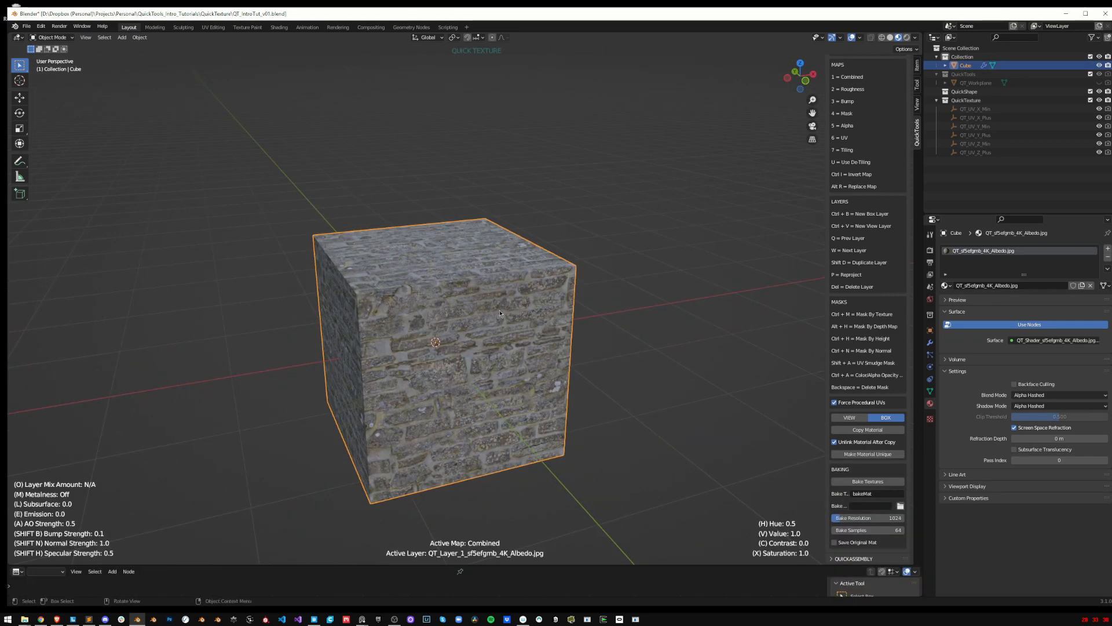
key("s")
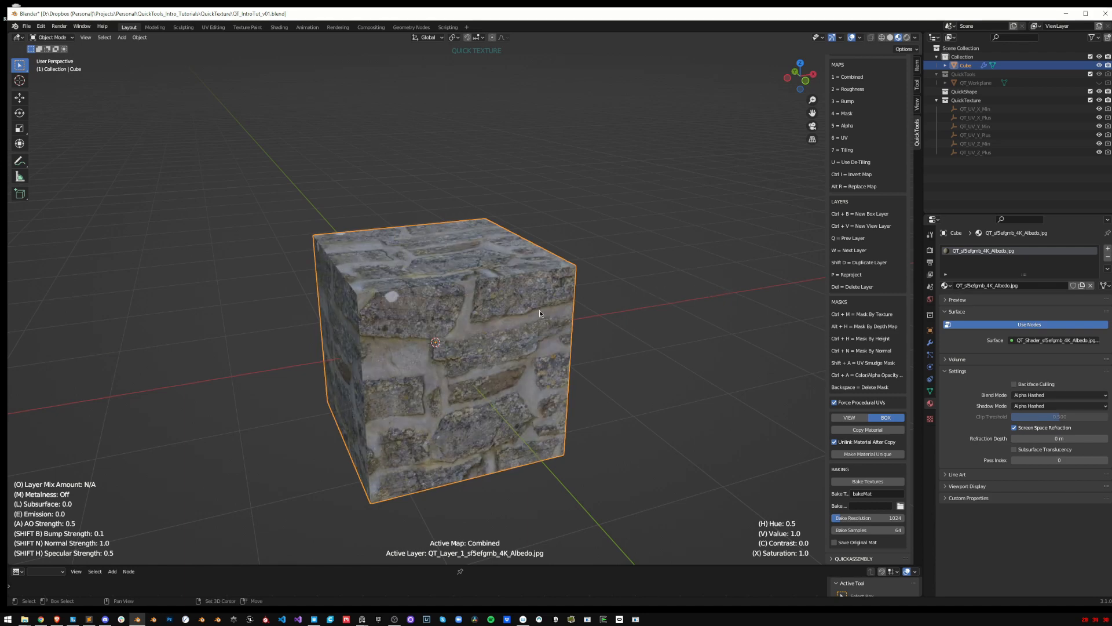
Set the stone material's normal strength to 2.04 and its AO strength to 0.86
key("shift+n")
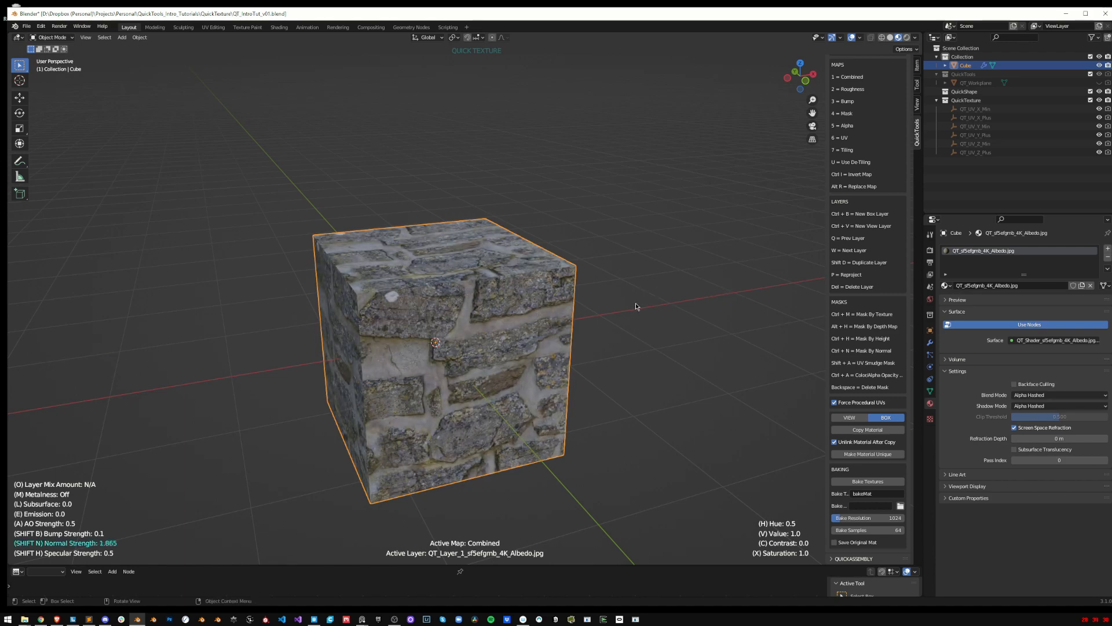
key("a")
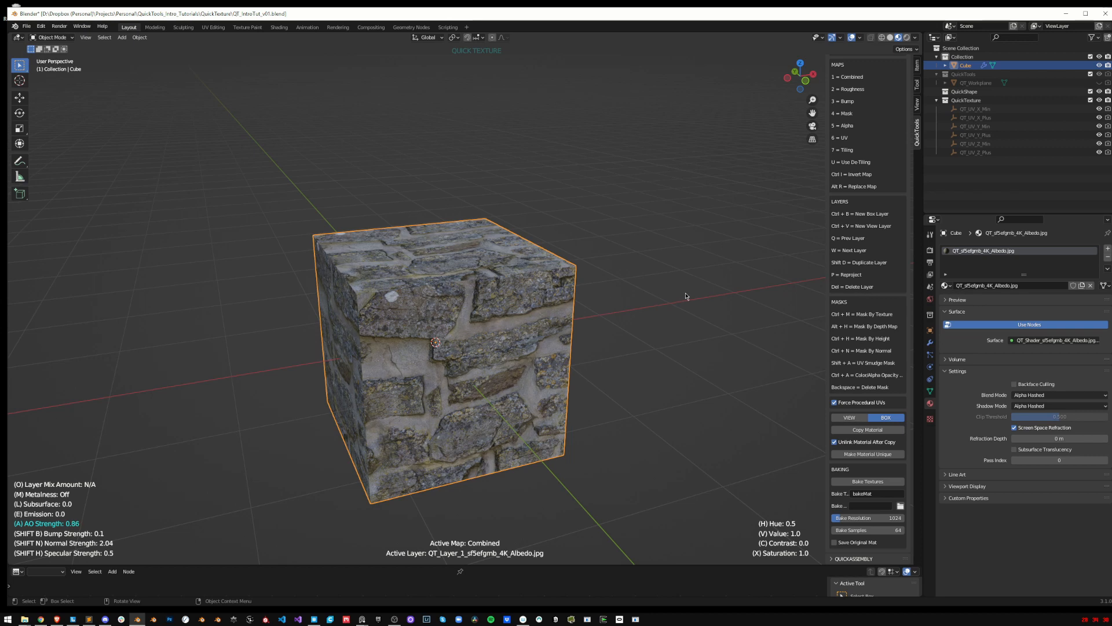
left_click(686, 296)
Set the roughness map's value to 0.12, return to the combined map, and finish the Quick Texture session
key("2")
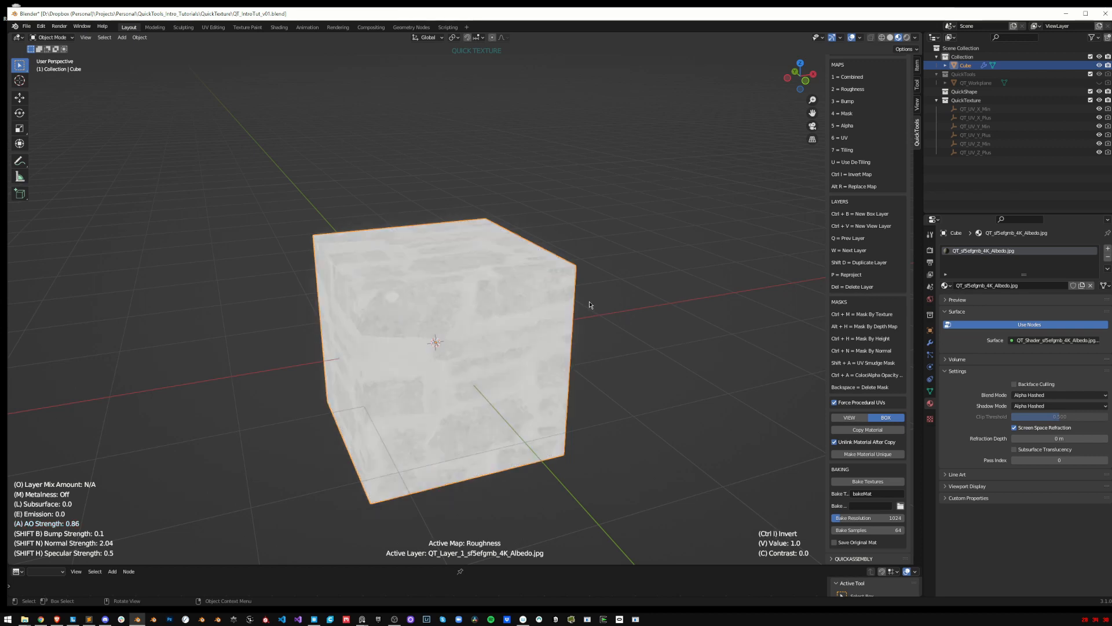
middle_click_drag(589, 304, 599, 297)
key("v")
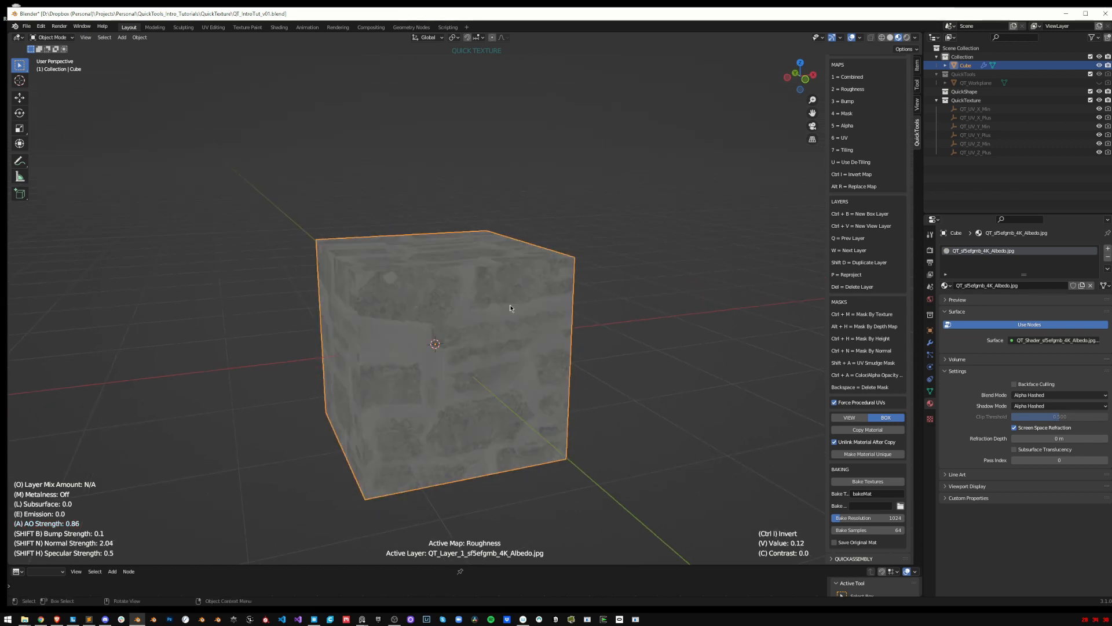
left_click(513, 307)
key("1")
middle_click_drag(513, 307, 615, 271)
scroll(570, 310, "down", 4)
middle_click_drag(607, 279, 424, 323)
scroll(566, 315, "up", 2)
scroll(547, 325, "down", 3)
key("Escape")
Duplicate the stone cube along the X axis, placing the copy beside the original, and select the copy
key("shift+d")
key("x")
left_click(600, 310)
left_click(313, 336)
left_click(465, 329)
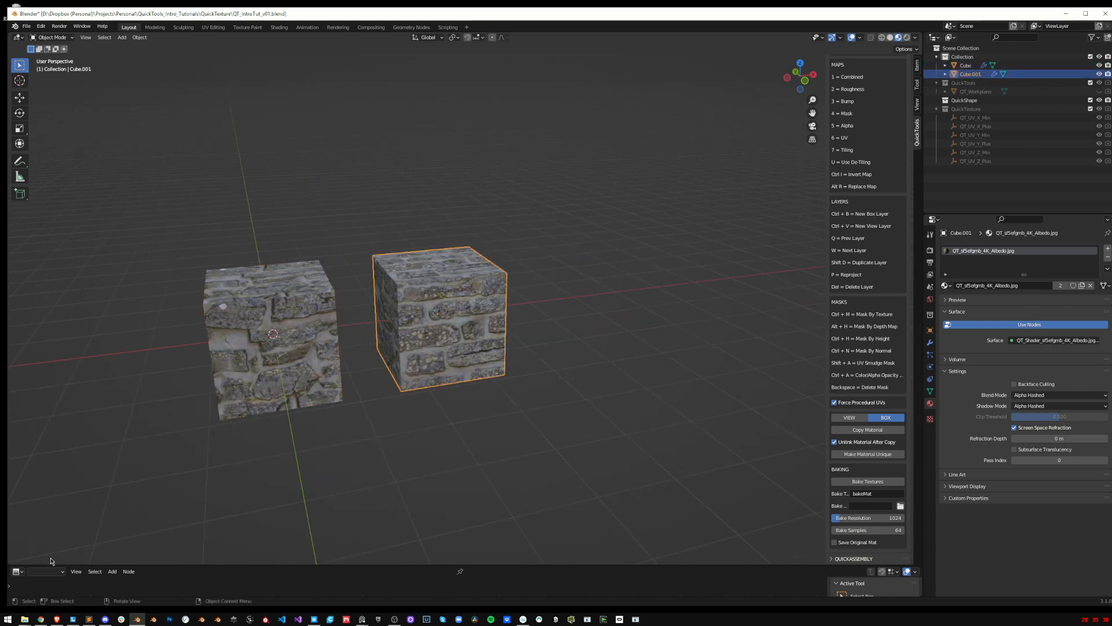
Show the Shader Editor below the viewport and compare the material assigned to the two cubes, ending with the original selected
left_click(17, 571)
left_click(49, 540)
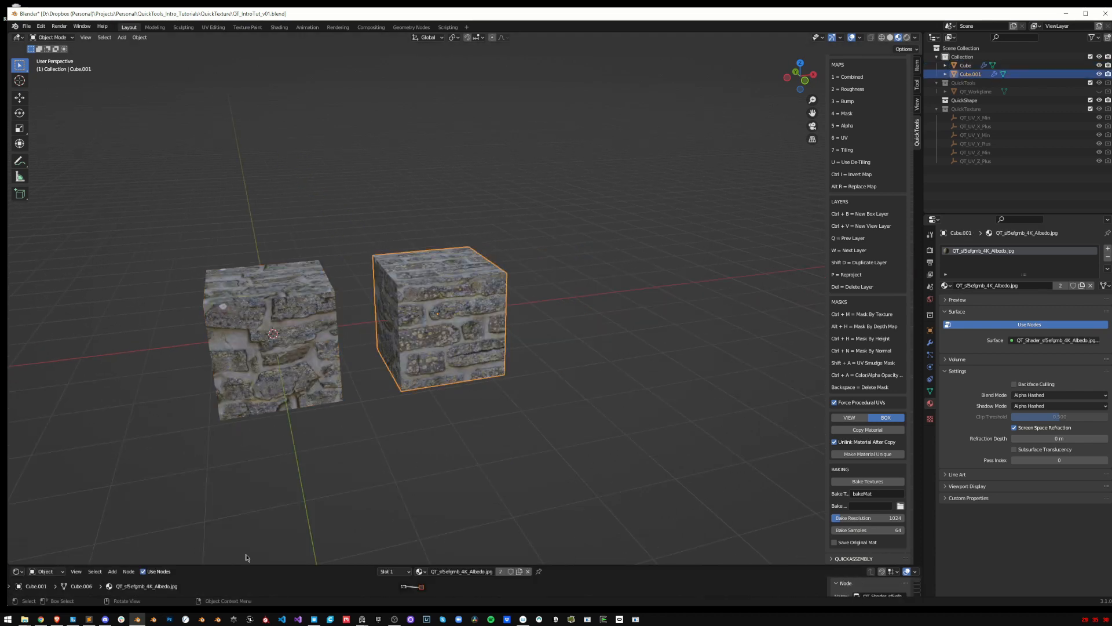
left_click(313, 317)
left_click(451, 330)
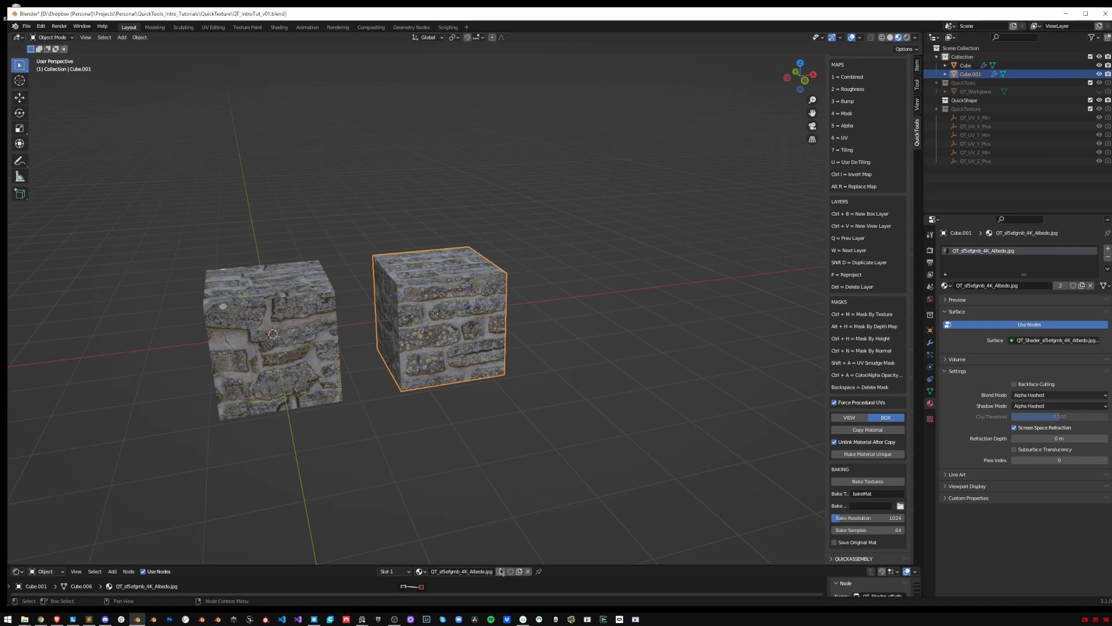
left_click(311, 344)
middle_click_drag(521, 311, 646, 306, "shift")
left_click(562, 319)
left_click(401, 328)
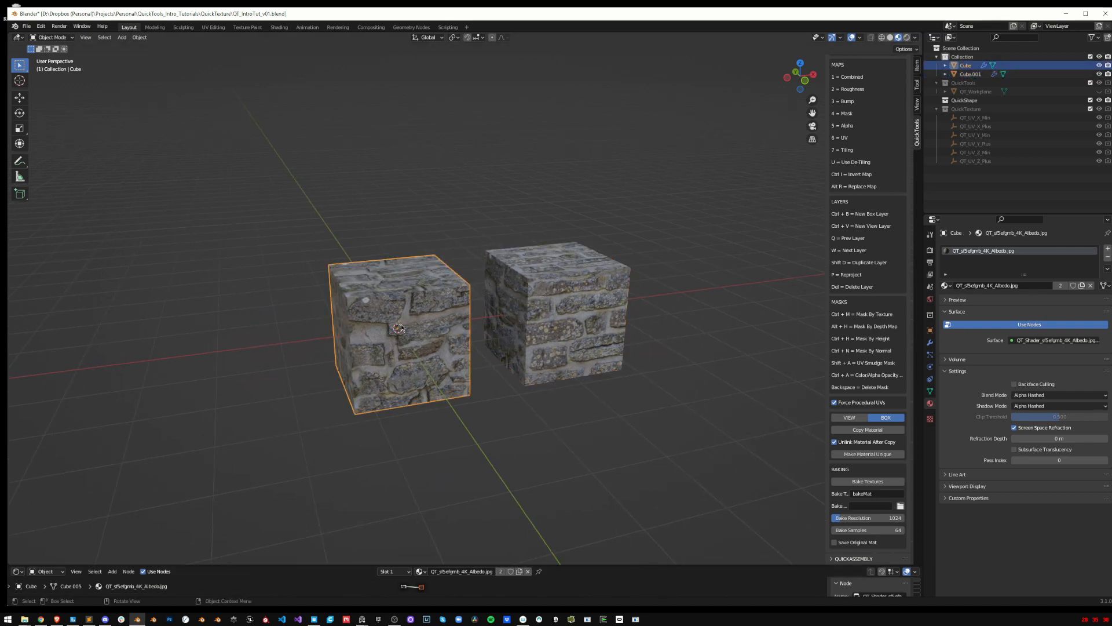
Reduce the texture scale of the shared stone material with Quick Texture on the original cube
key("ctrl+t")
key("s")
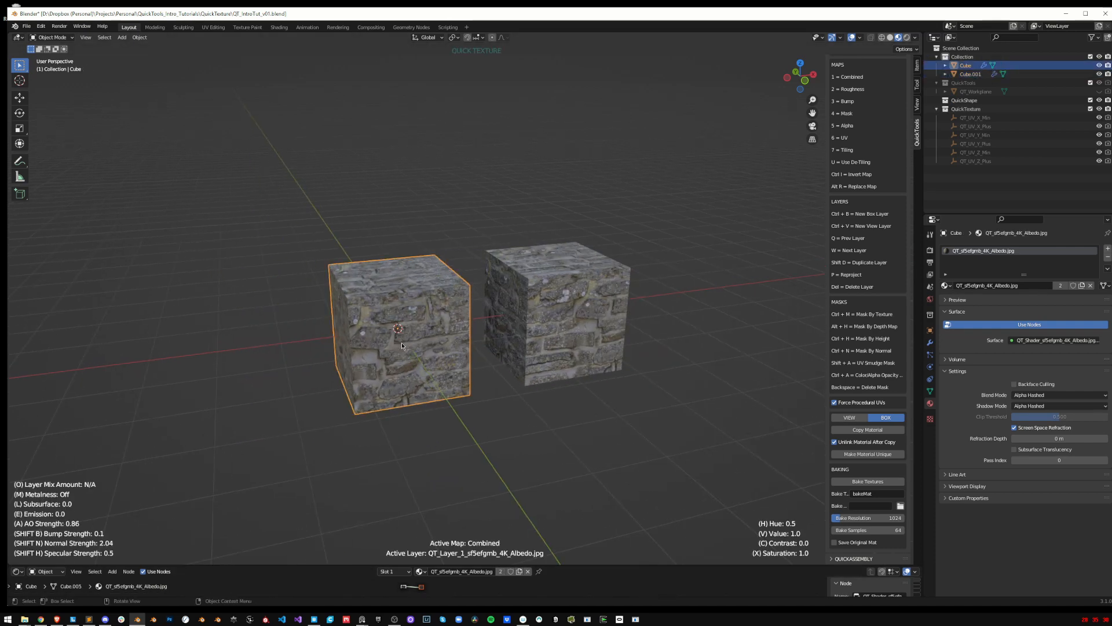
left_click(658, 297)
Duplicate the second cube and place the copy farther along the row as a third cube
left_click(449, 323)
middle_click_drag(657, 297, 484, 311, "shift")
key("shift+d")
left_click(614, 315)
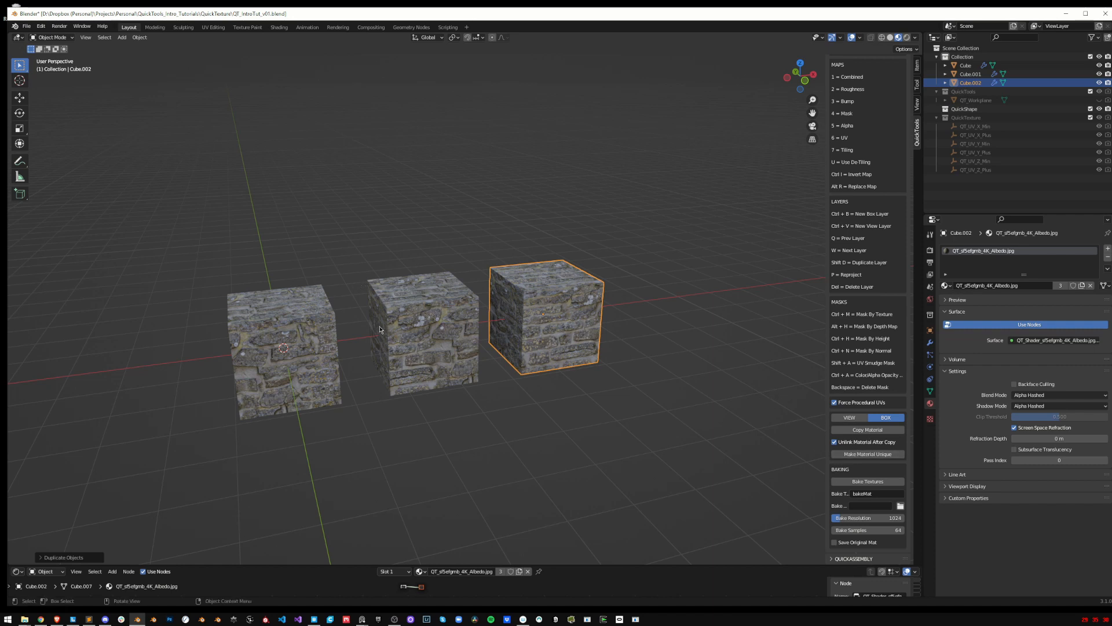
Make the third cube's stone material unique with QuickTexture
scroll(478, 362, "up", 2)
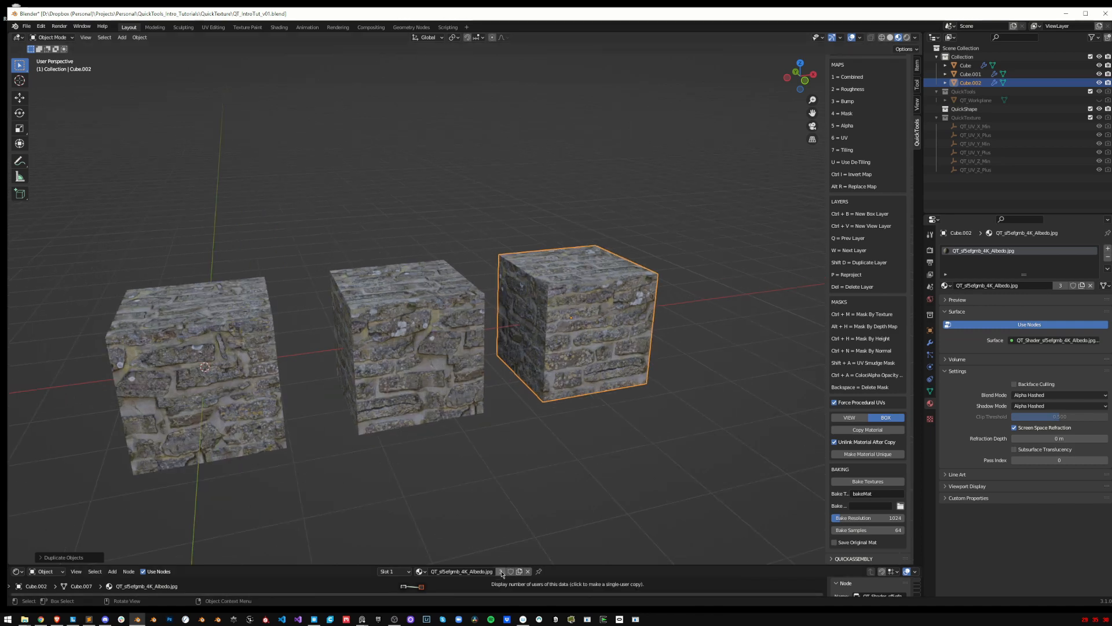
left_click(572, 296)
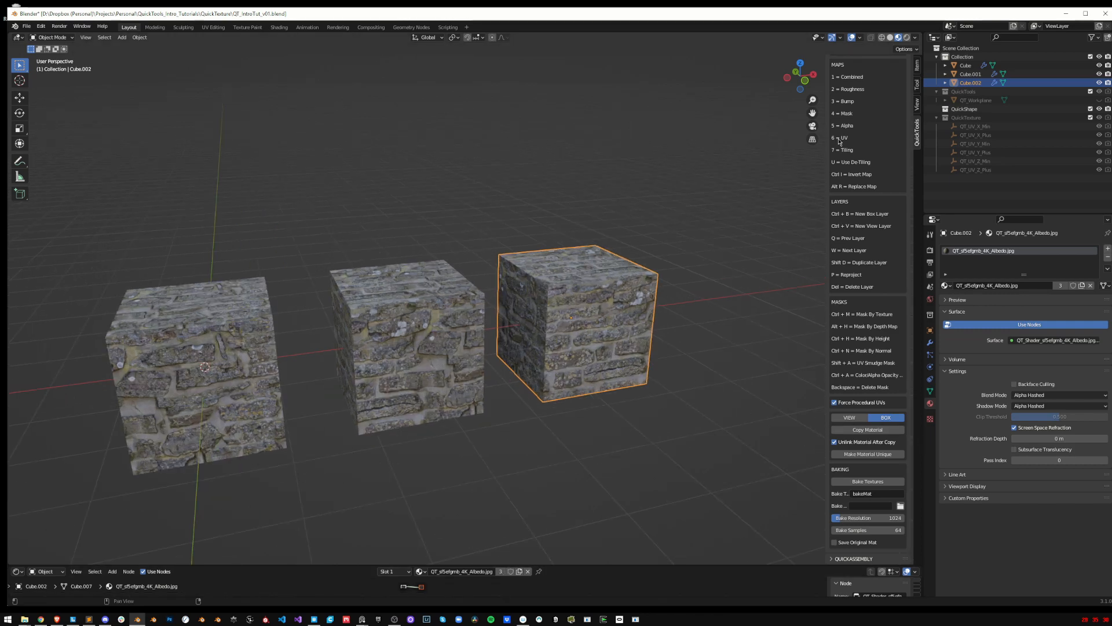
scroll(600, 240, "down", 1)
scroll(600, 239, "up", 2)
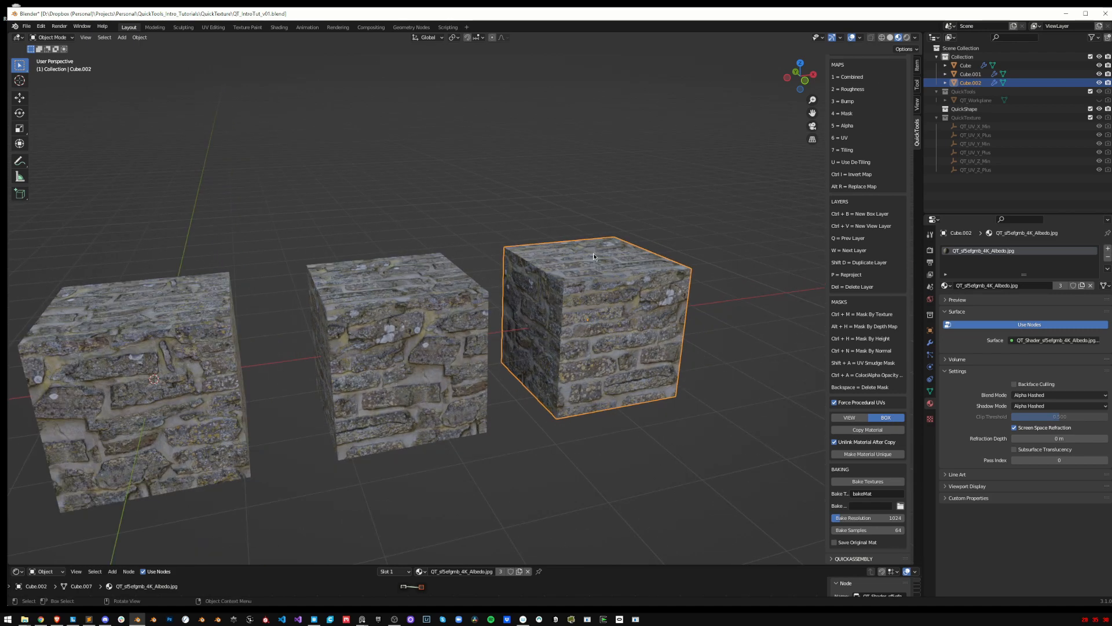
scroll(599, 240, "down", 1)
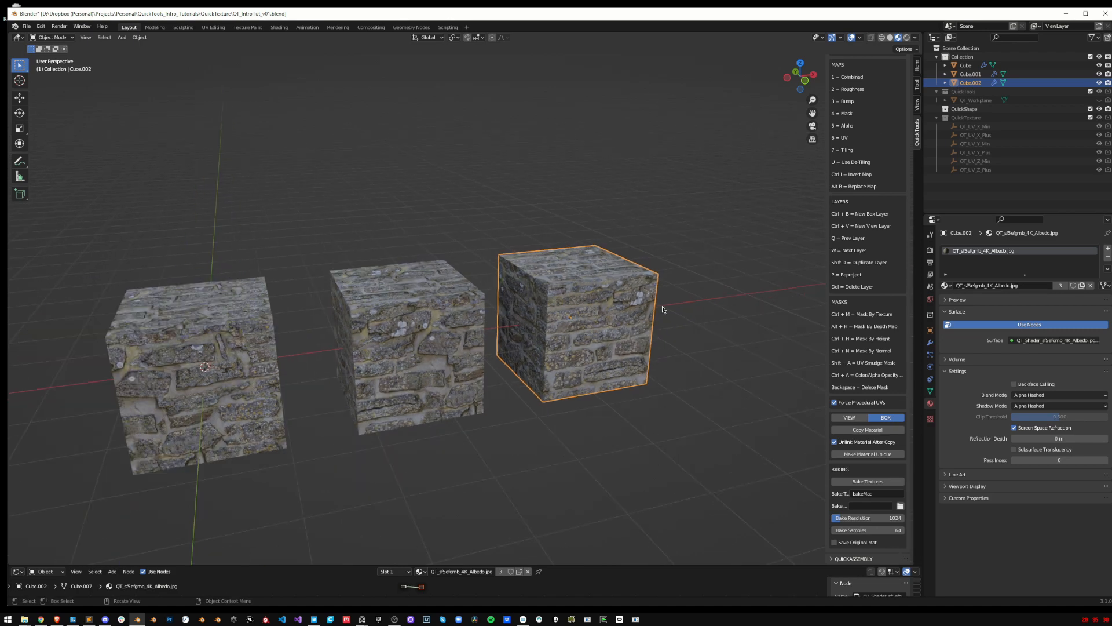
left_click(850, 454)
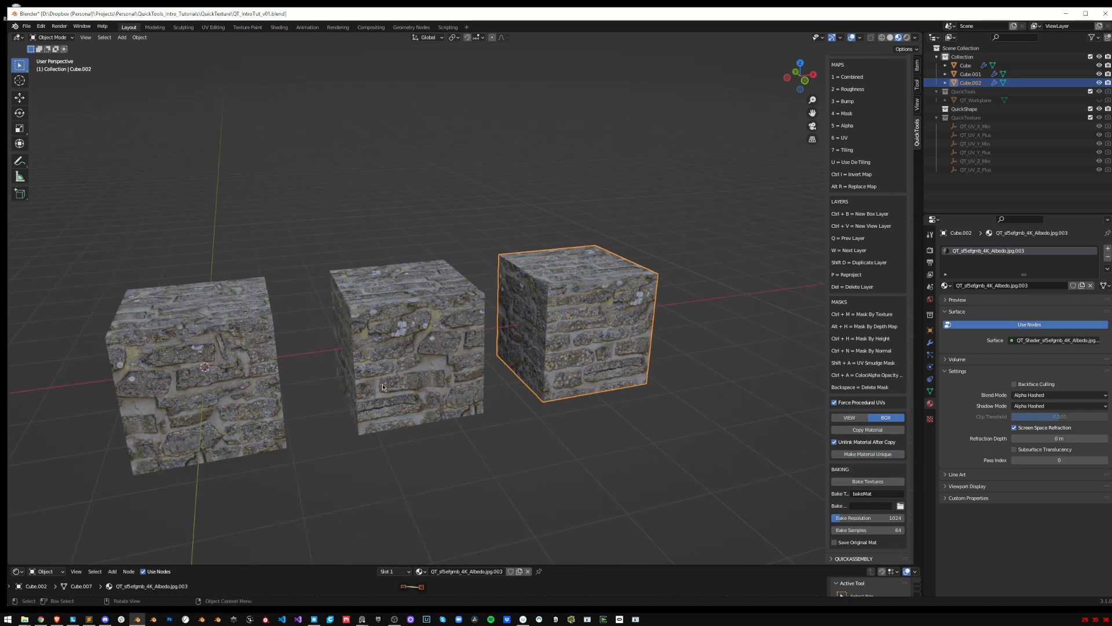
Move the stone texture on the third cube with Quick Texture
key("ctrl+t")
key("g")
left_click(631, 295)
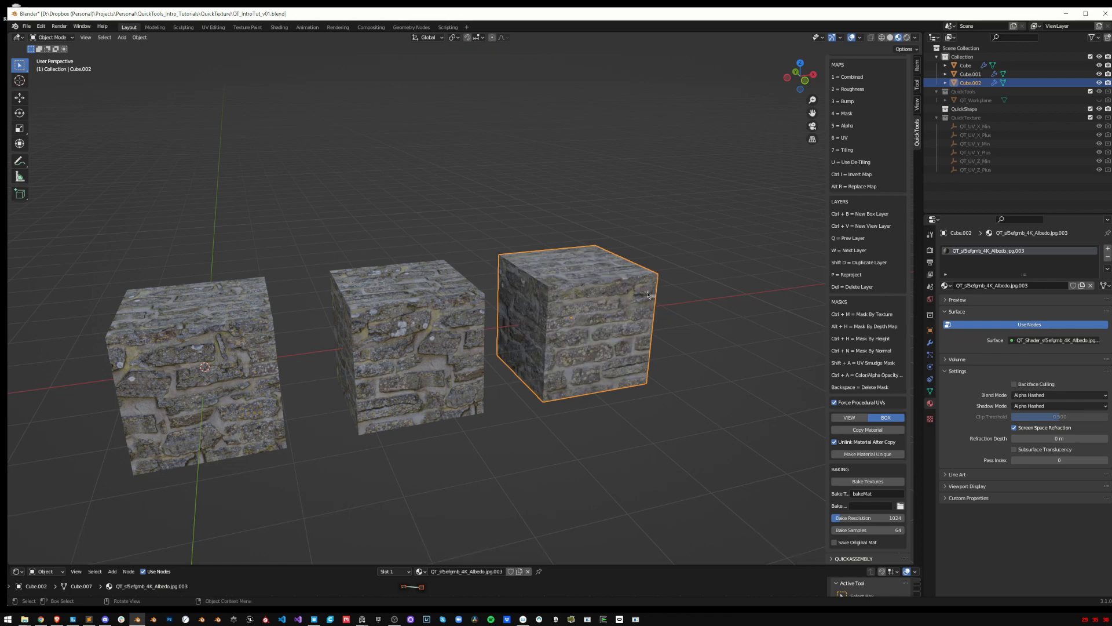
Change the texture scale of the shared stone material with Quick Texture on the second cube
left_click(454, 348)
key("ctrl+t")
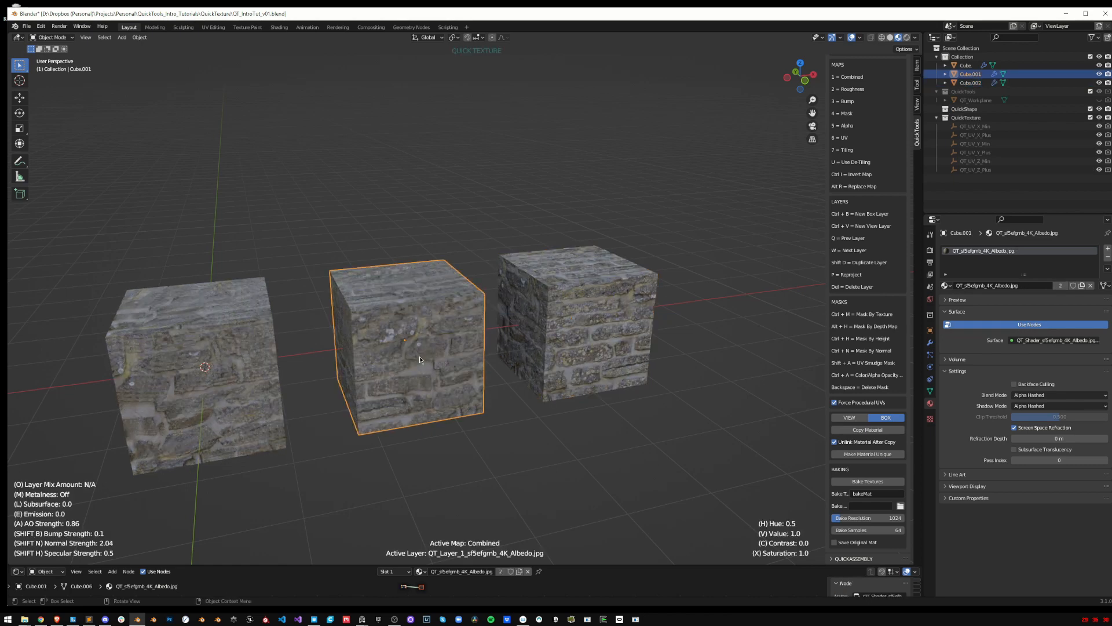
left_click(484, 335)
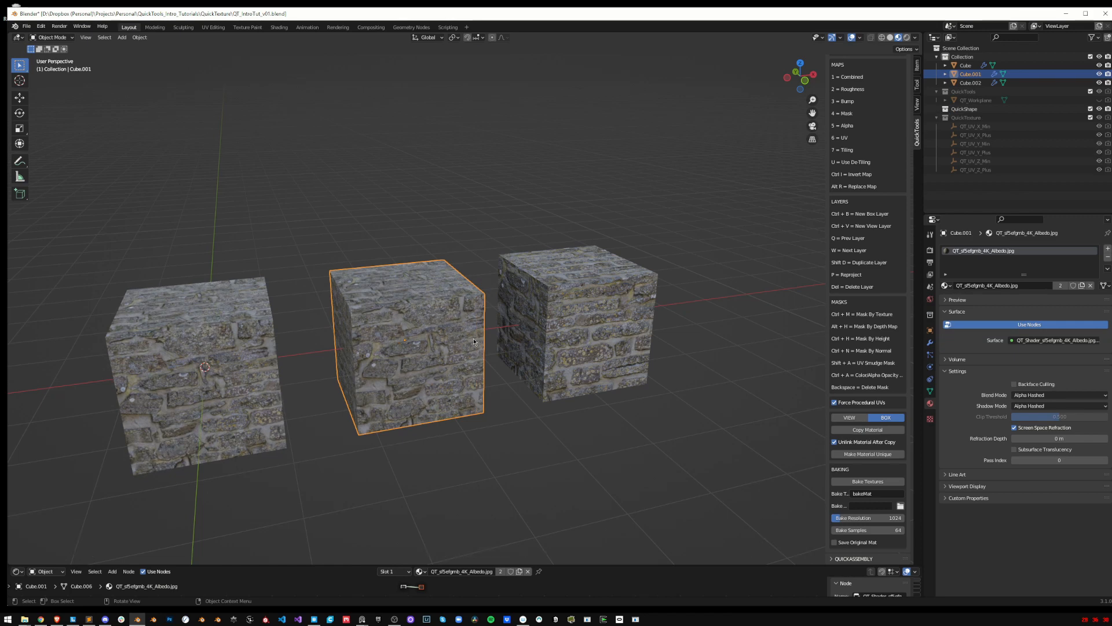
Add a new cube without a material and move it along the X axis beyond the third cube
left_click(611, 324)
middle_click_drag(613, 322, 657, 339, "ctrl")
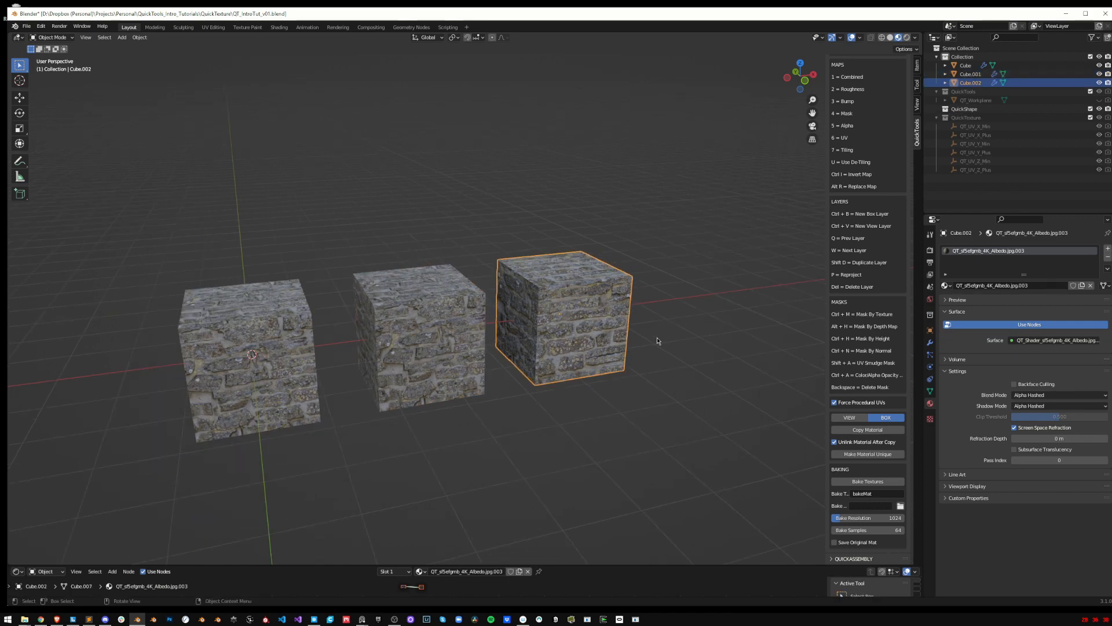
left_click(650, 341)
key("shift+a")
mouse_move(649, 341)
left_click(711, 350)
key("g")
key("x")
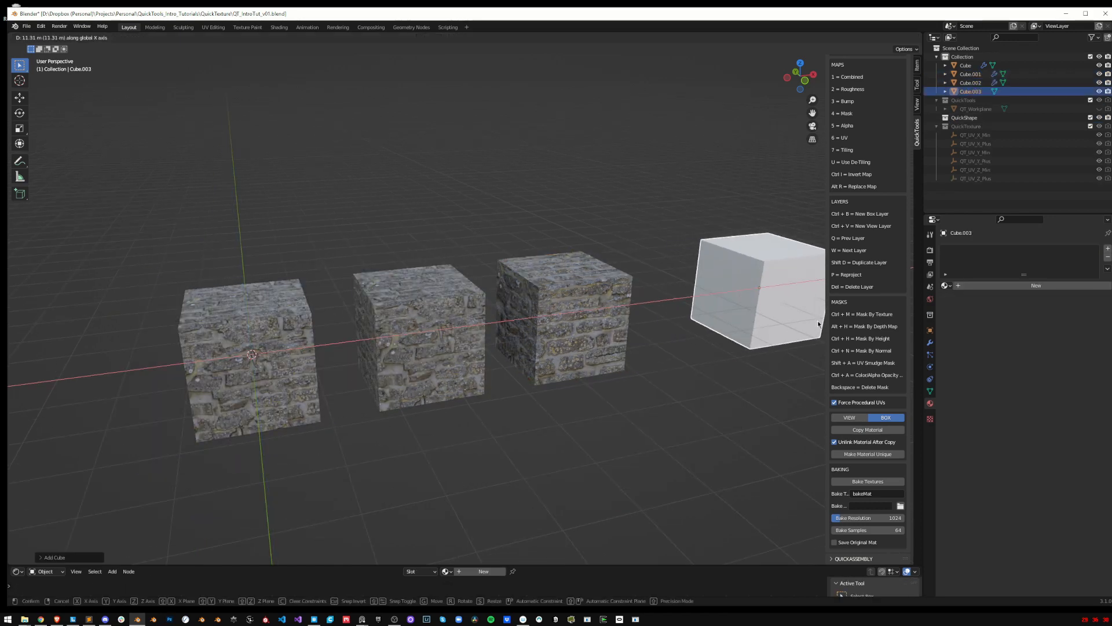
left_click(820, 325)
middle_click_drag(759, 331, 521, 359, "shift")
left_click(423, 335)
left_click(565, 318, "shift")
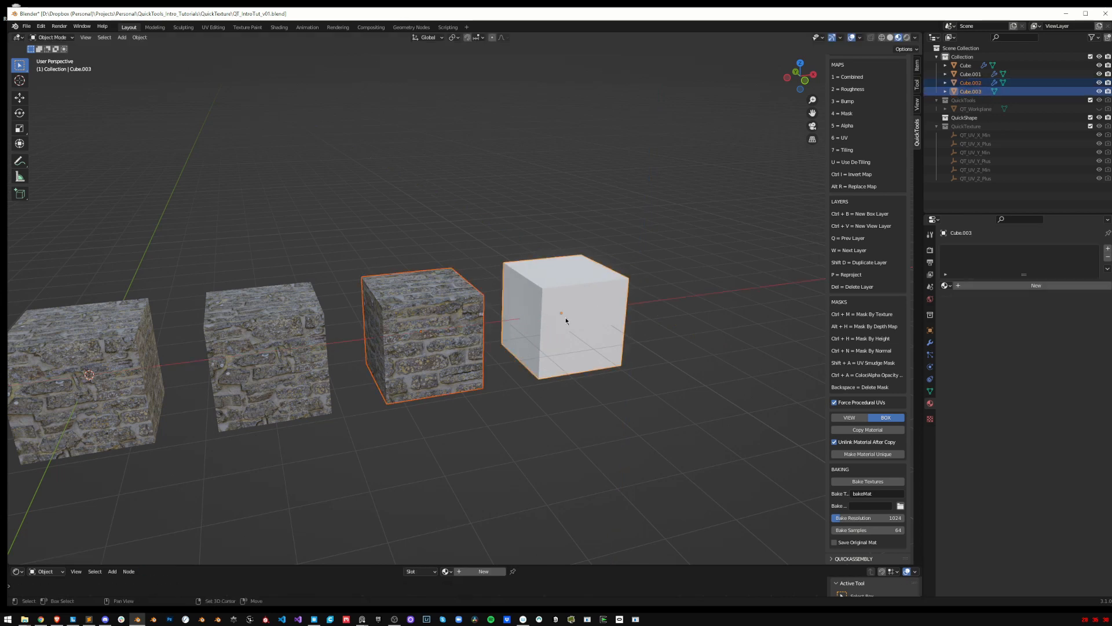
key("ctrl+l")
left_click(552, 341)
left_click(489, 285)
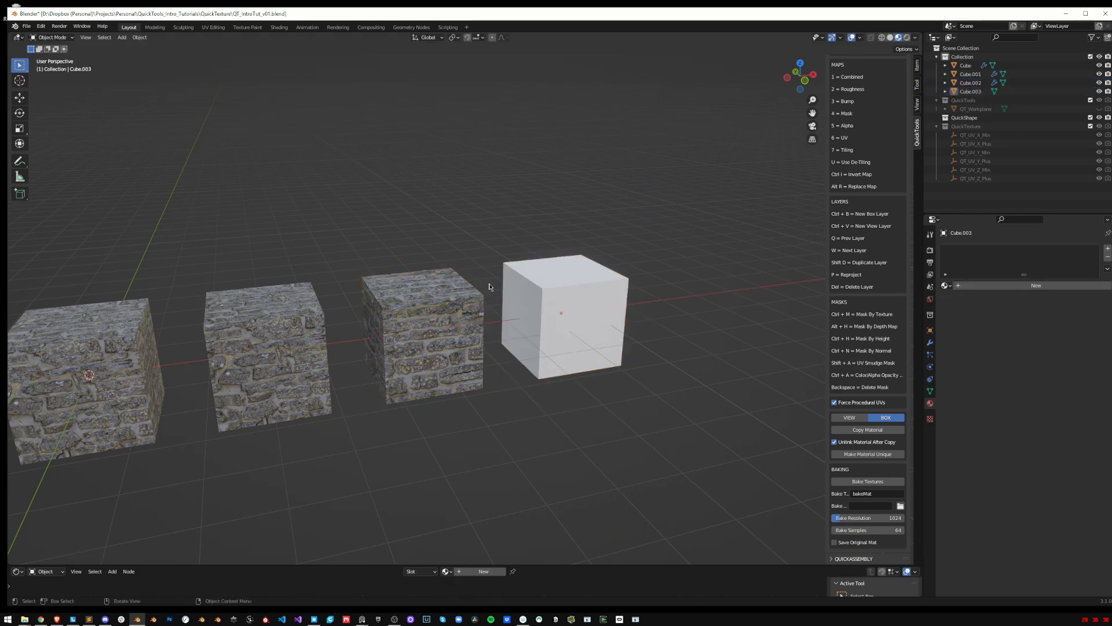
Copy the third cube's stone material to the plain fourth cube with QuickTexture, keeping Unlink Material After Copy enabled
left_click(548, 300)
left_click(479, 327)
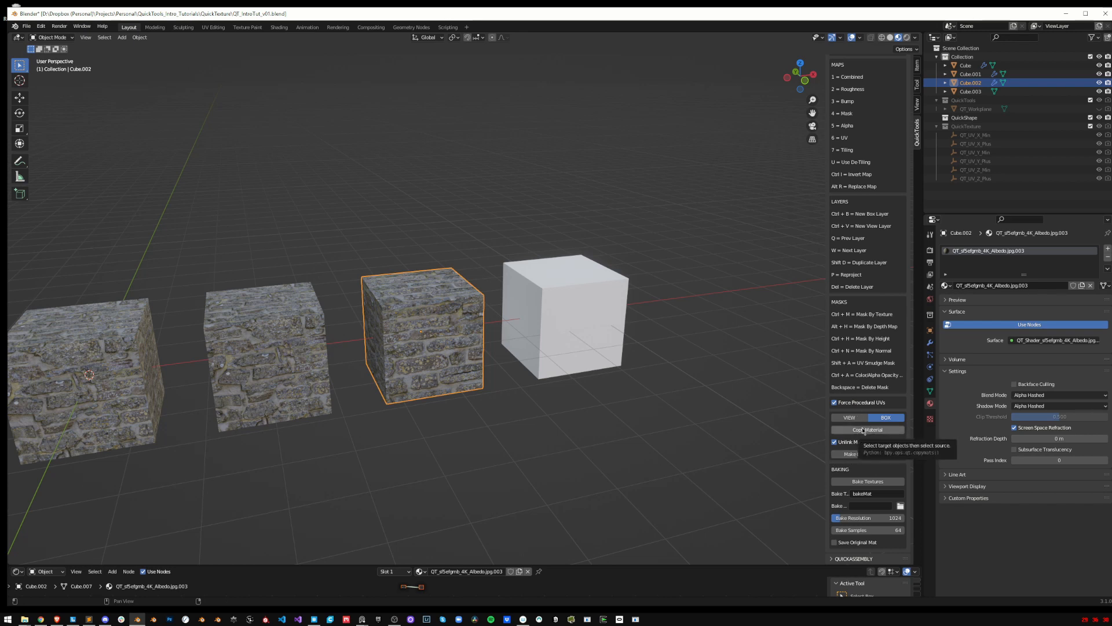
left_click(575, 301)
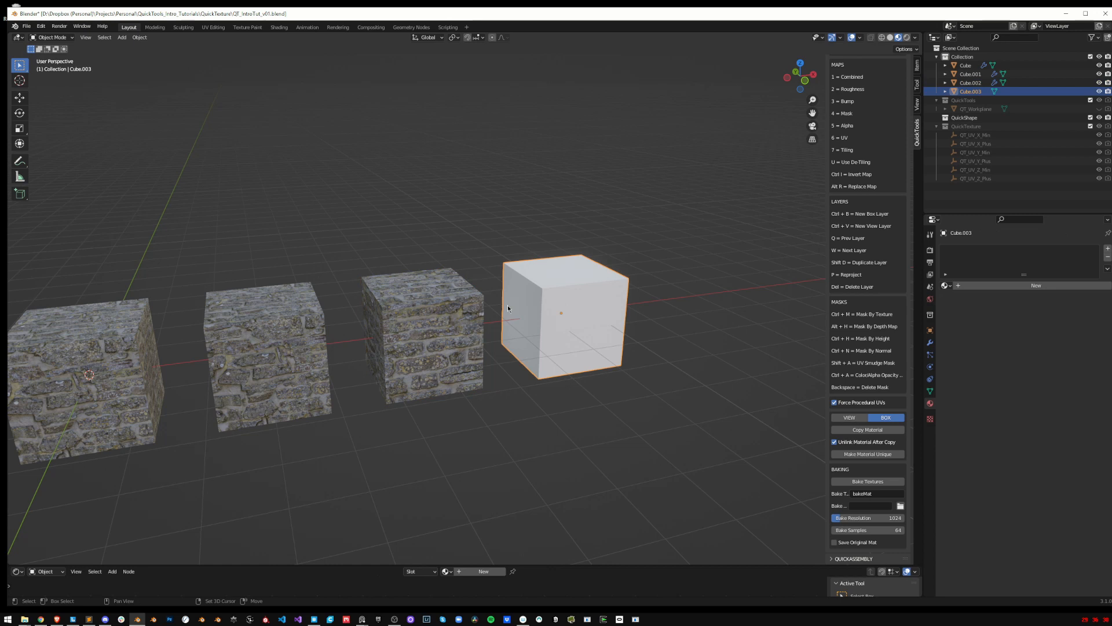
left_click(407, 308, "shift")
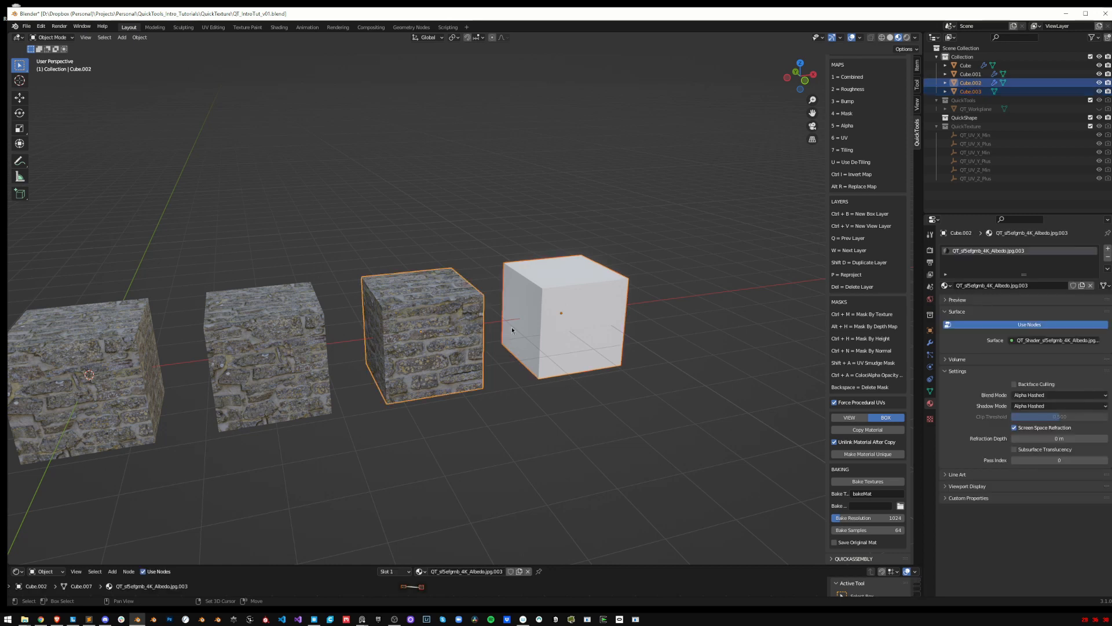
left_click(857, 431)
Adjust the stone texture with Quick Texture on the fourth cube and separately on the third cube
left_click(574, 347)
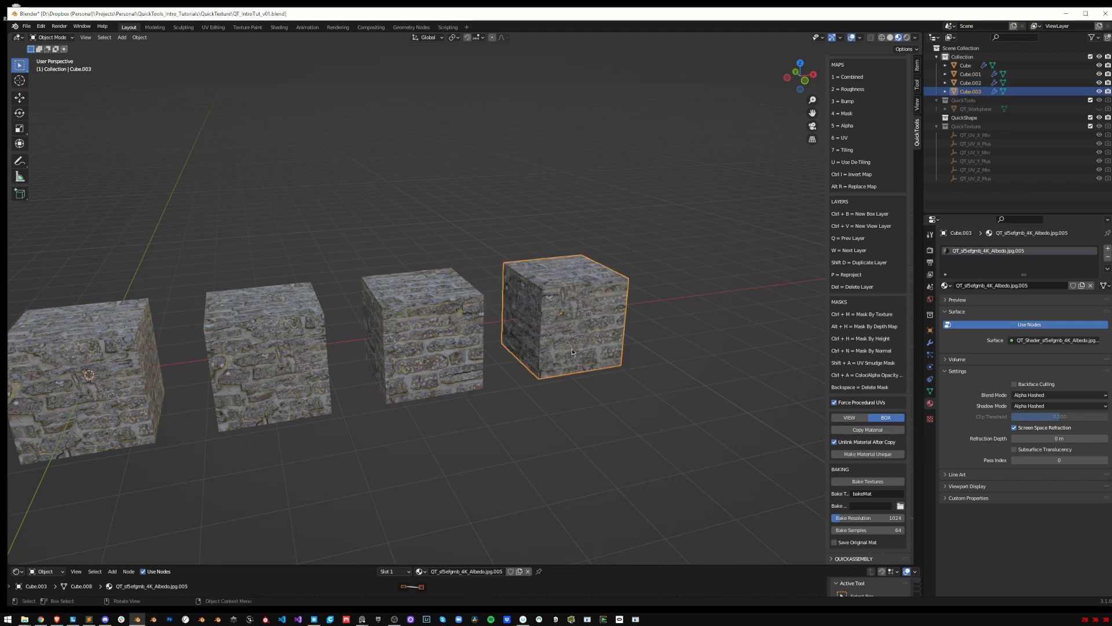
key("ctrl+t")
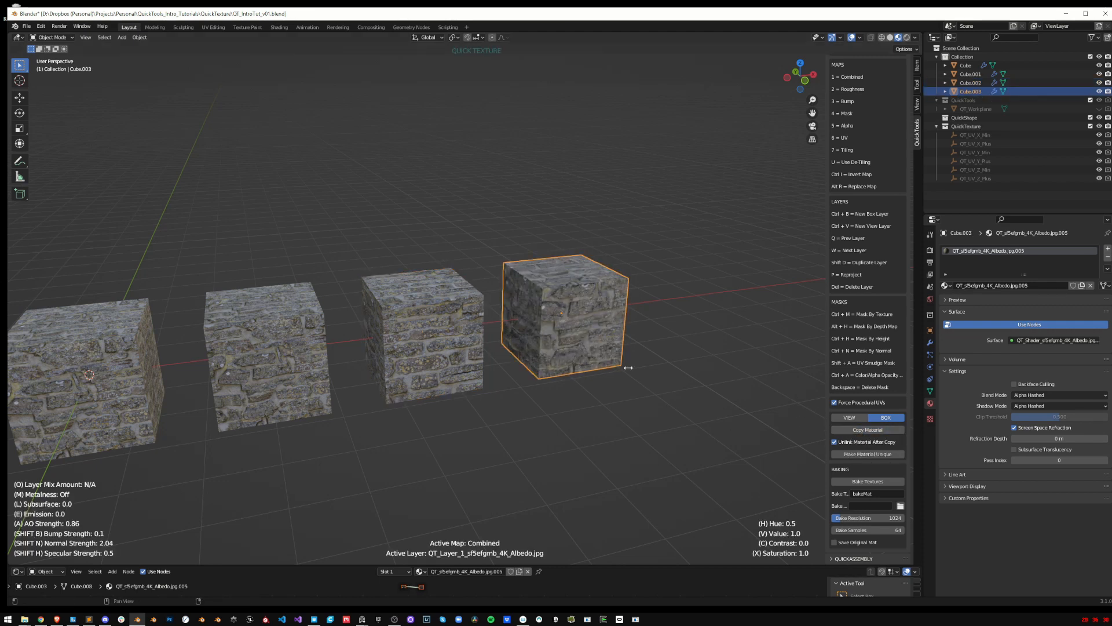
key("Escape")
left_click(442, 349)
key("ctrl+t")
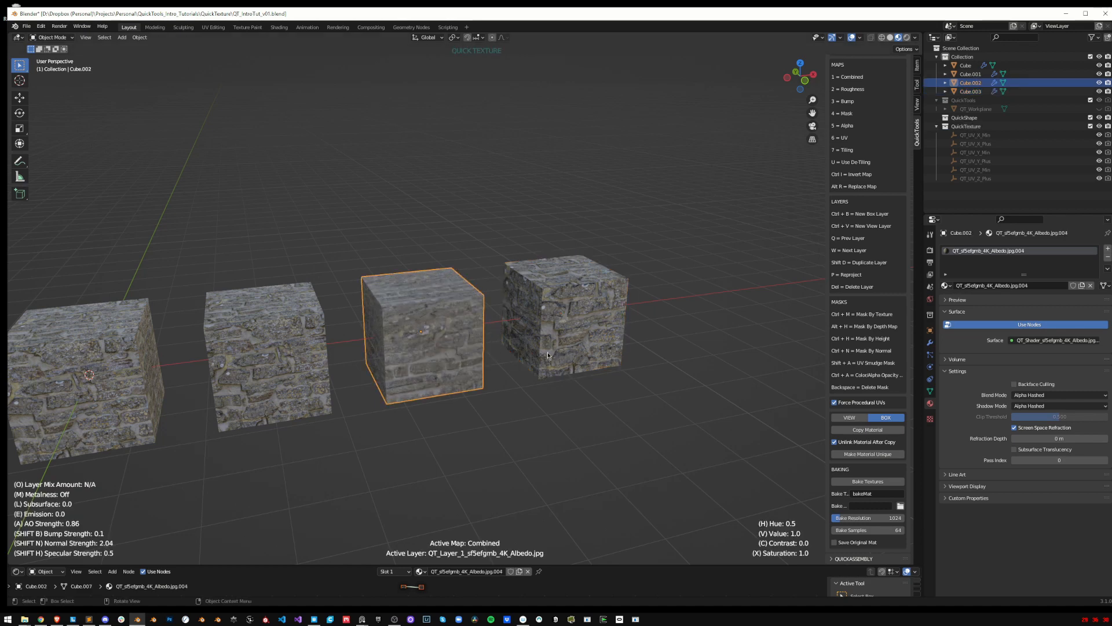
key("Escape")
Add another plain cube and move it along the X axis to the far end of the row as the fifth cube
left_click(570, 337)
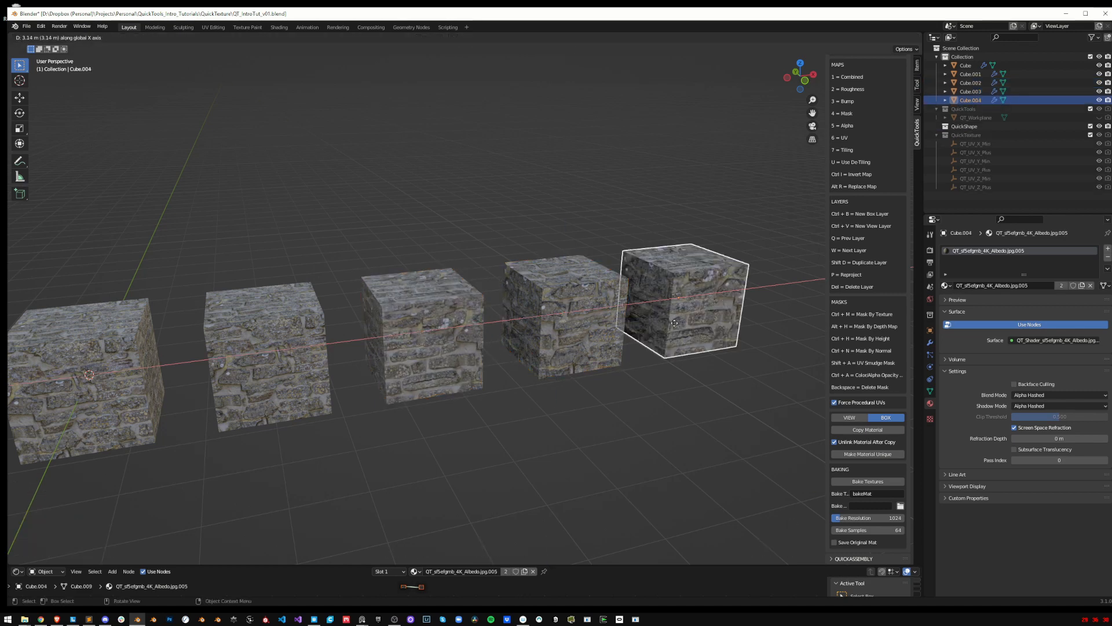
key("shift+a")
mouse_move(666, 320)
left_click(688, 335)
key("g")
key("x")
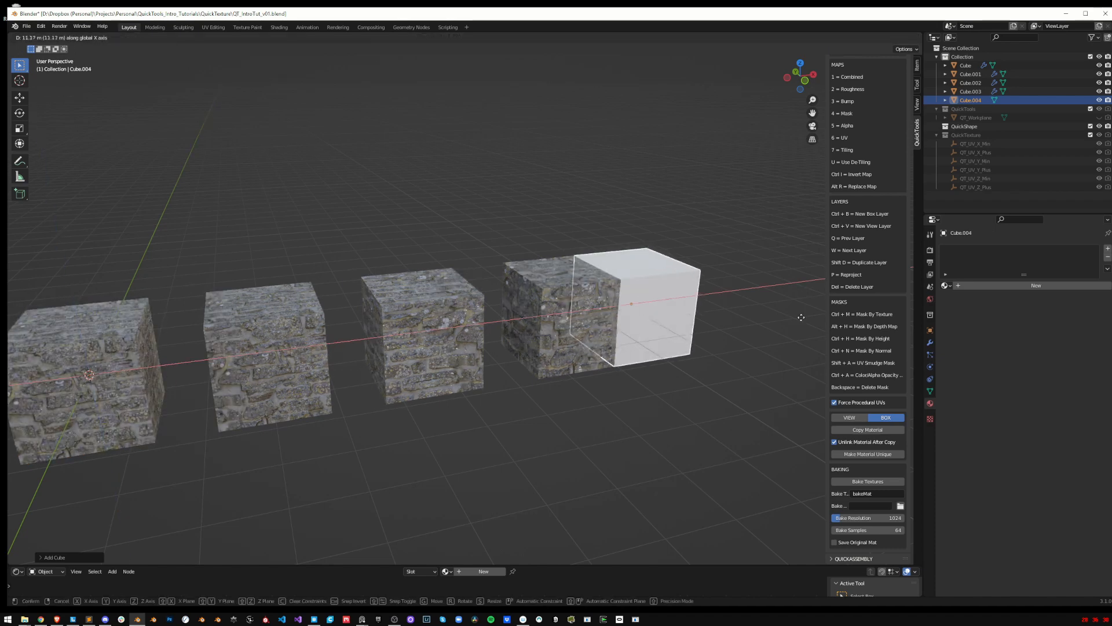
left_click(804, 318)
key("g")
key("x")
left_click(860, 468)
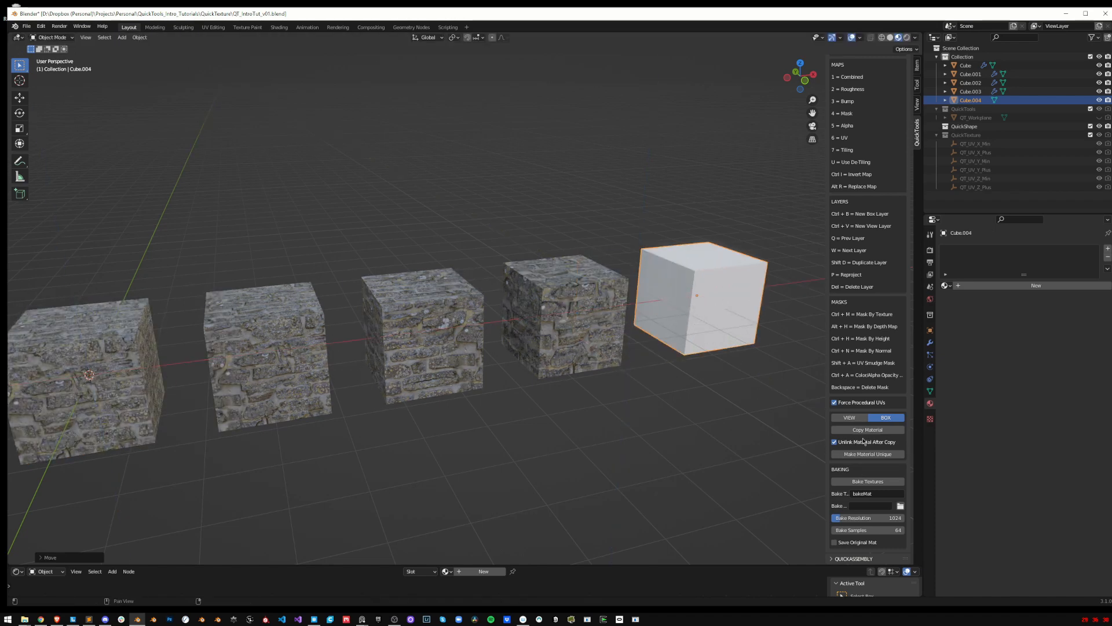
Disable Unlink Material After Copy, copy the fourth cube's stone material to the fifth cube, and select the fifth cube
left_click(863, 441)
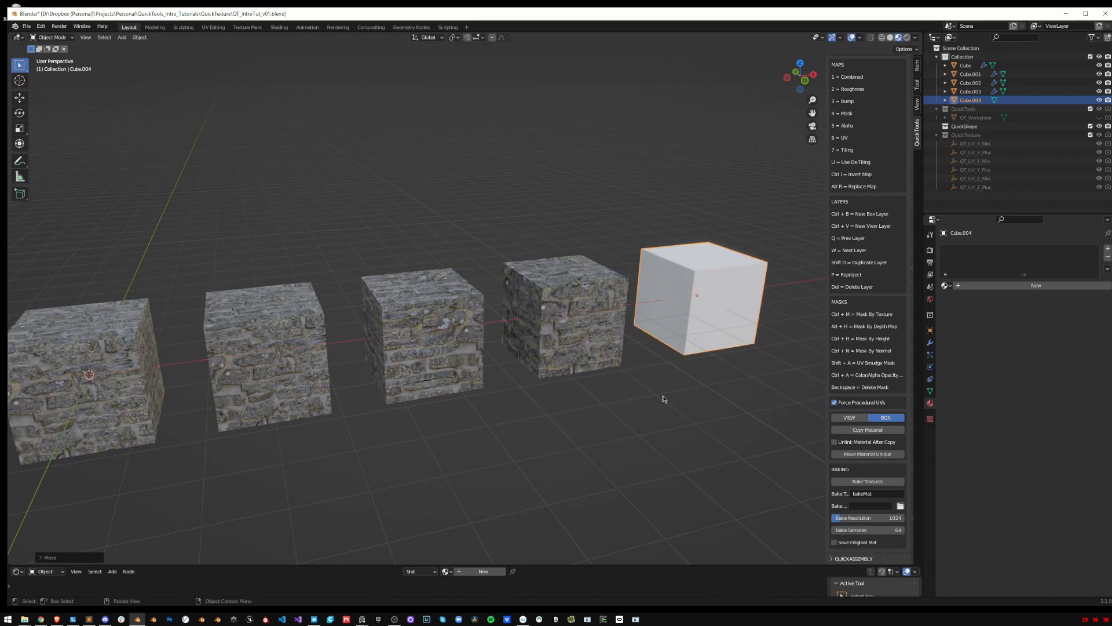
left_click(581, 321, "shift")
left_click(859, 432)
left_click(709, 318)
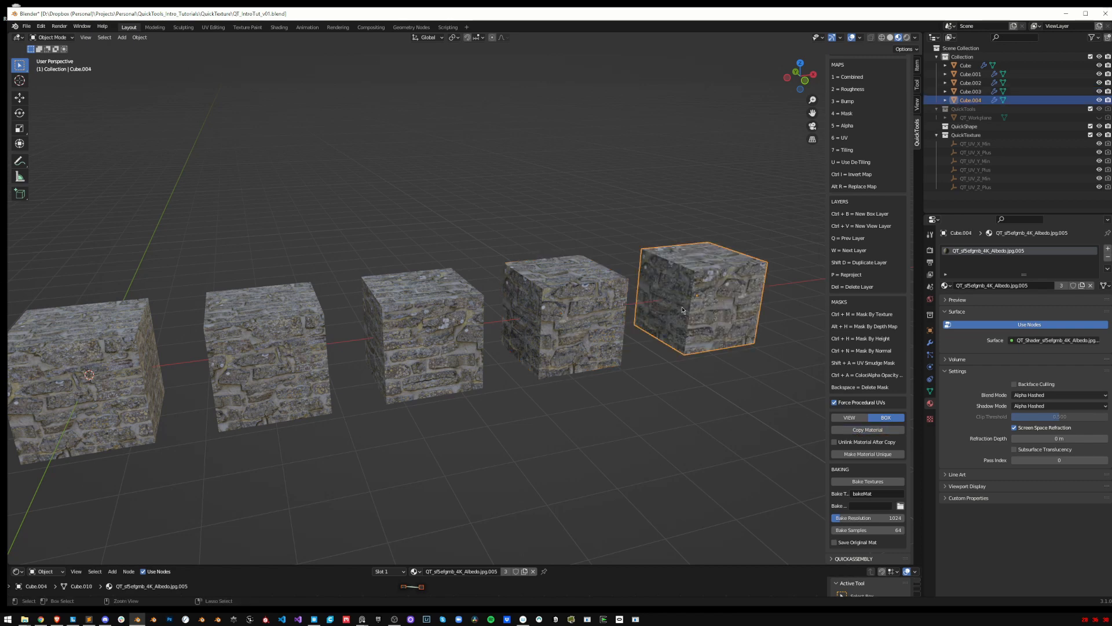
Rescale the linked stone texture with Quick Texture on the fifth cube and clear the selection
key("ctrl+shift+t")
key("s")
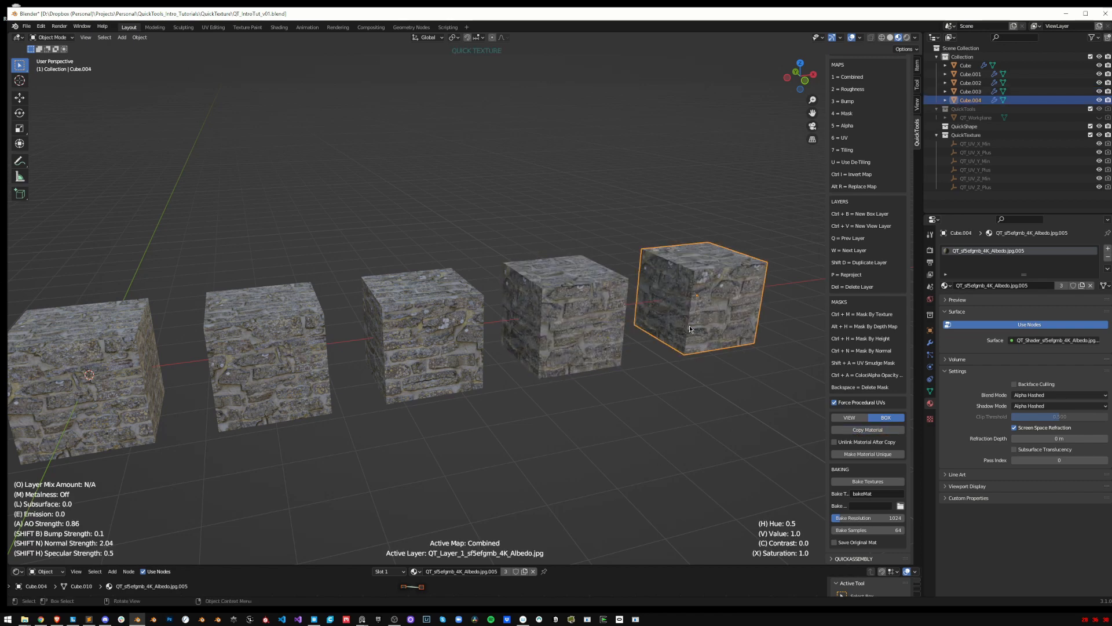
left_click(689, 326)
left_click(675, 416)
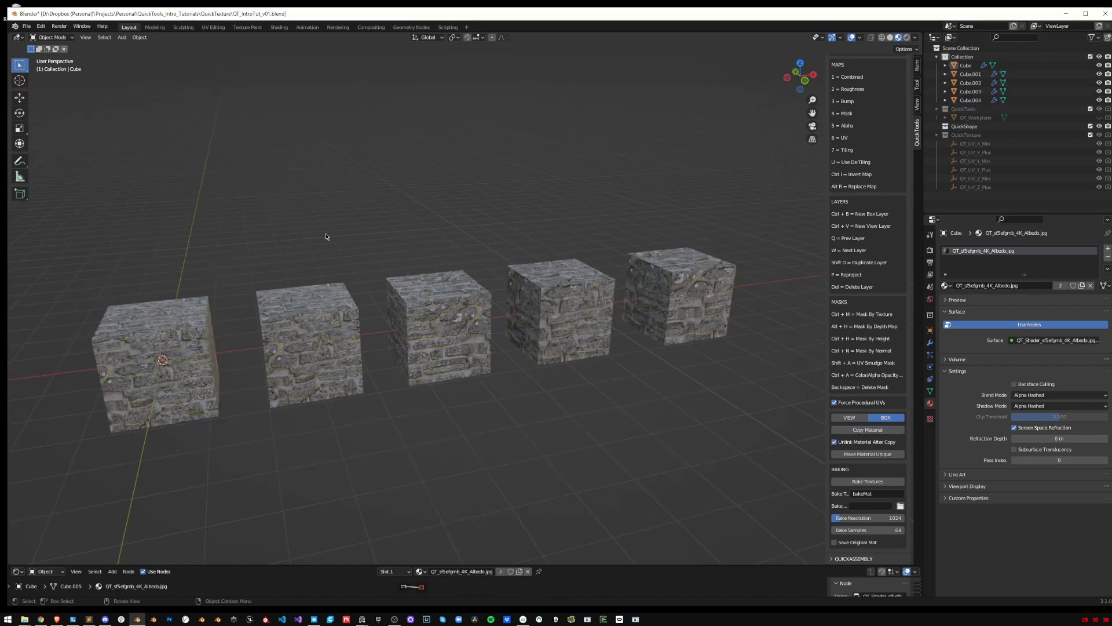
Delete every cube except the original, and duplicate it repeatedly along the X axis into an evenly spaced row of six
left_click_drag(306, 257, 738, 341)
key("Delete")
left_click(199, 360)
middle_click_drag(217, 361, 273, 362)
key("shift+d")
key("x")
left_click(358, 364)
key("shift+r")
key("shift+r")
key("shift+r")
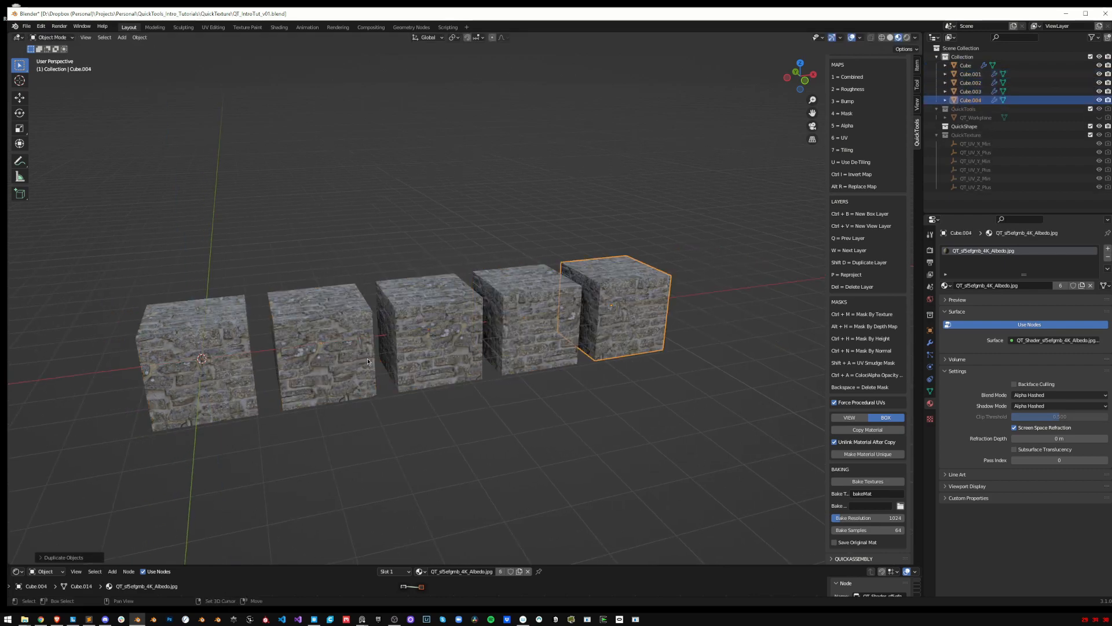
key("shift+r")
Rescale the shared stone texture with Quick Texture on the last cube in the row
key("ctrl+shift+t")
key("s")
left_click(634, 351)
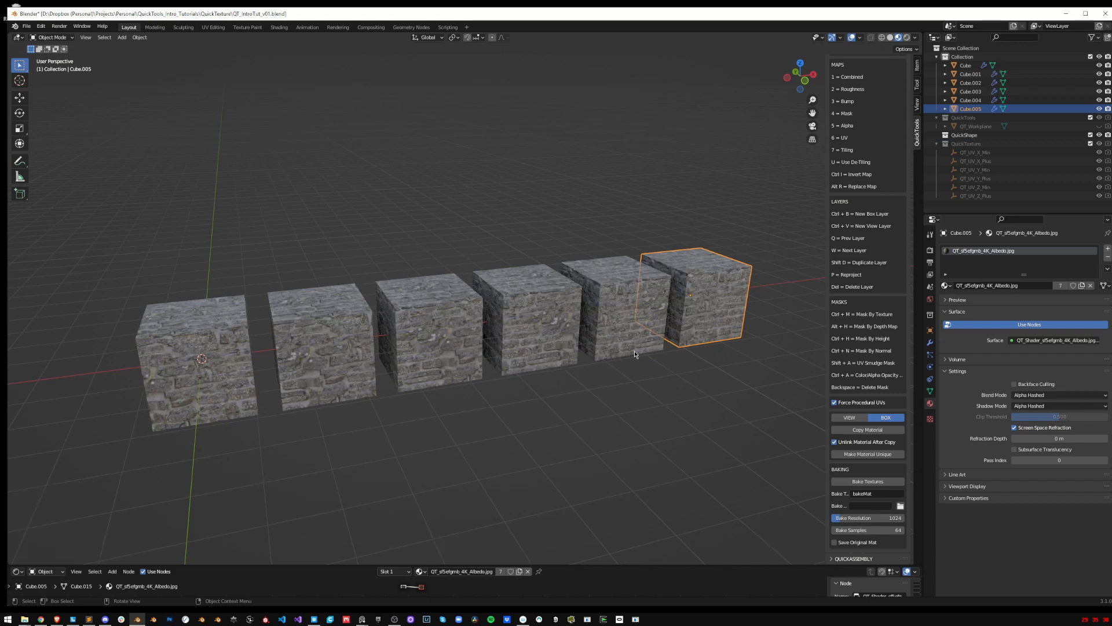
Start Quick Texture on the original cube, make Randomization the active map, and set its hue to 0.48
left_click(241, 381)
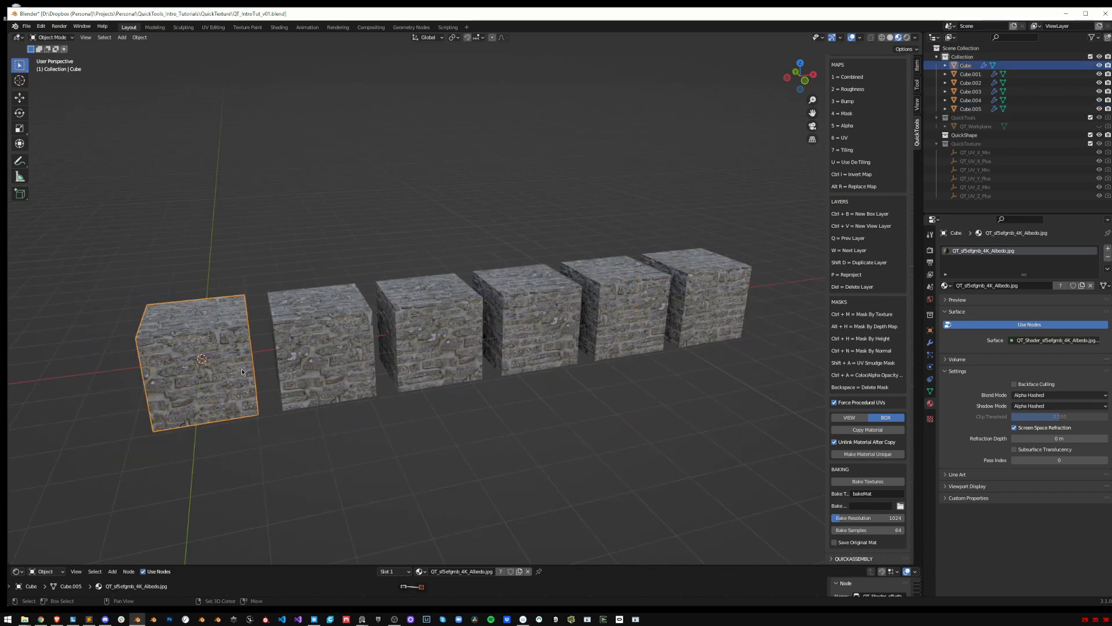
middle_click_drag(242, 368, 272, 371)
key("ctrl+shift+t")
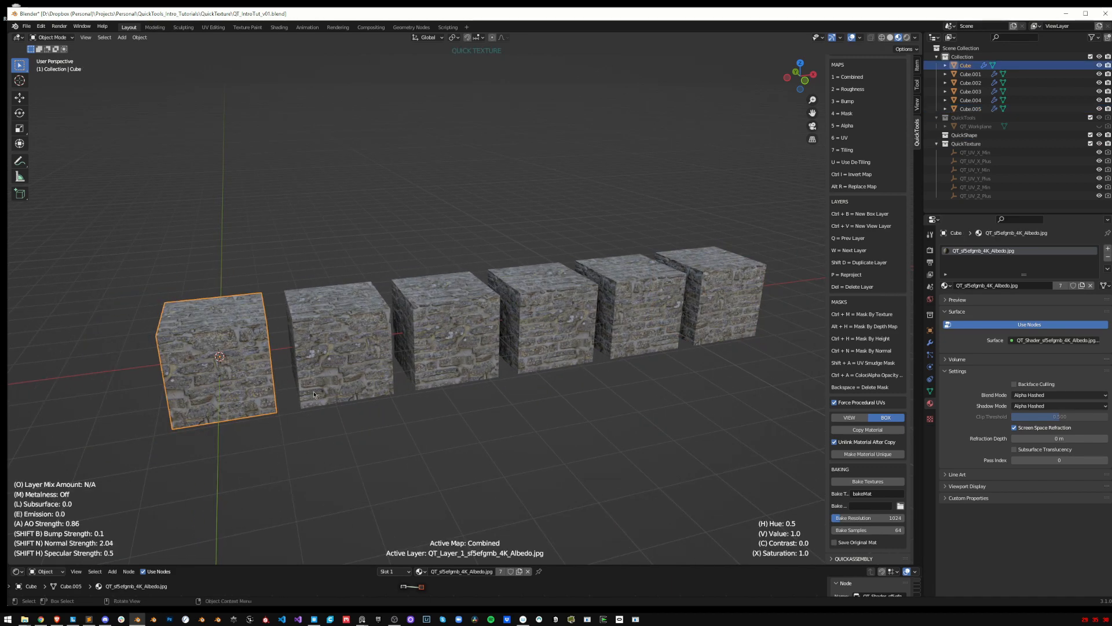
key("8")
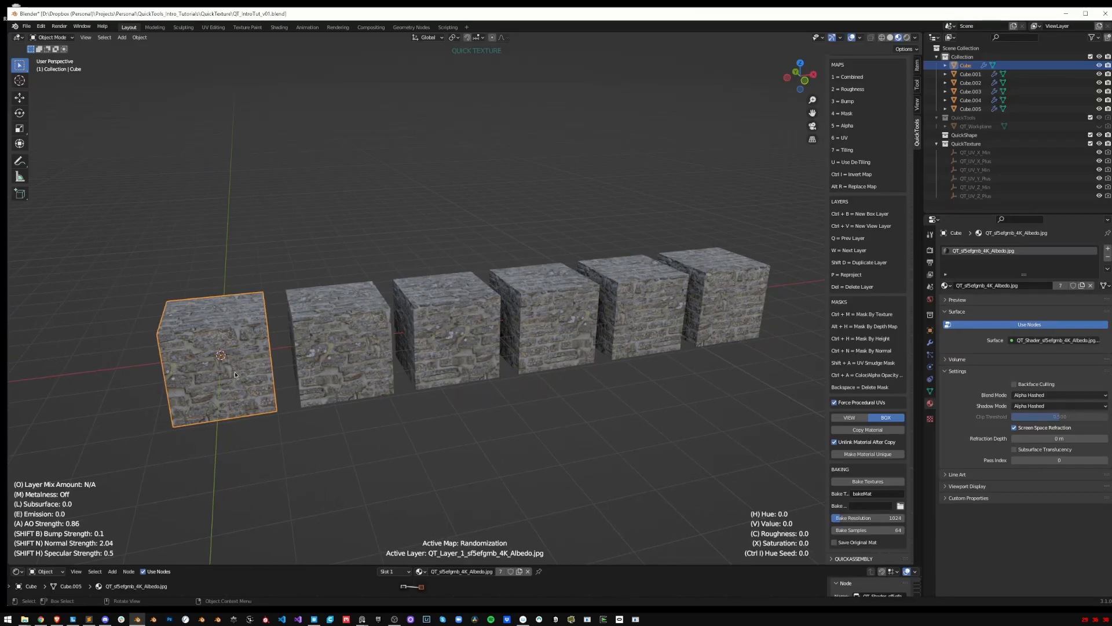
middle_click_drag(474, 326, 480, 331)
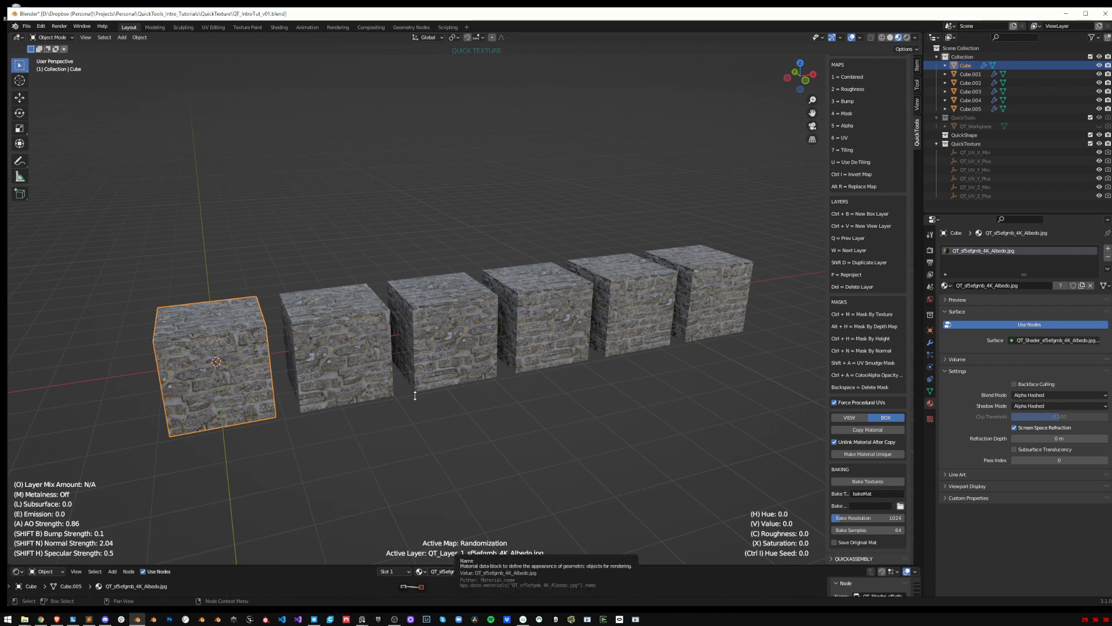
middle_click_drag(414, 390, 413, 383)
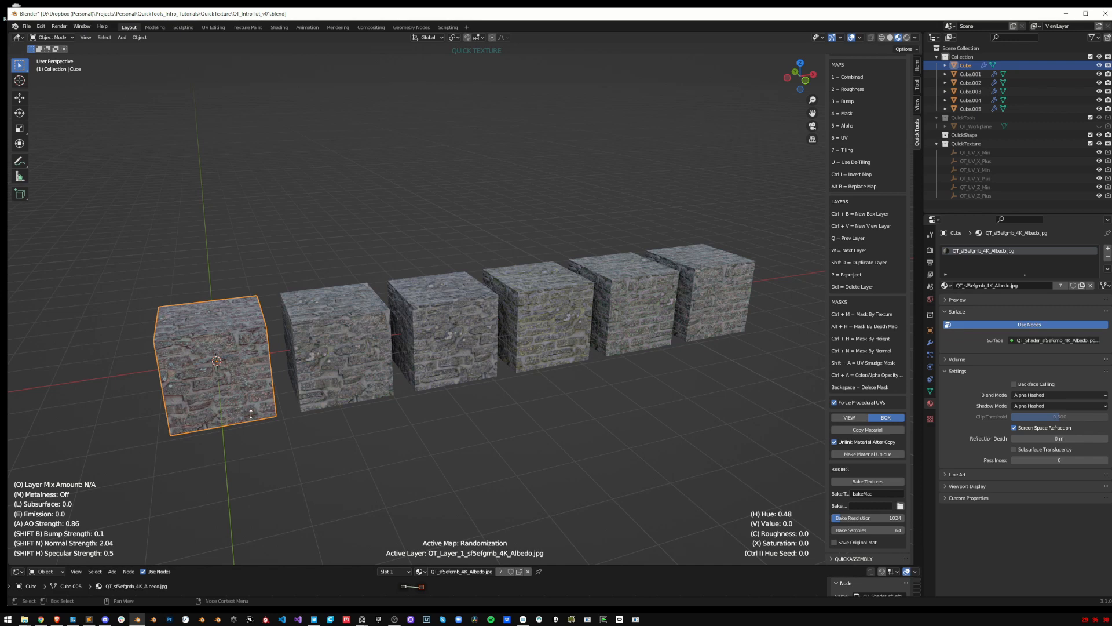
Set the Randomization map's value to 0.14, roughness to 4.35 and saturation to 1.0 on the shared stone material
key("v")
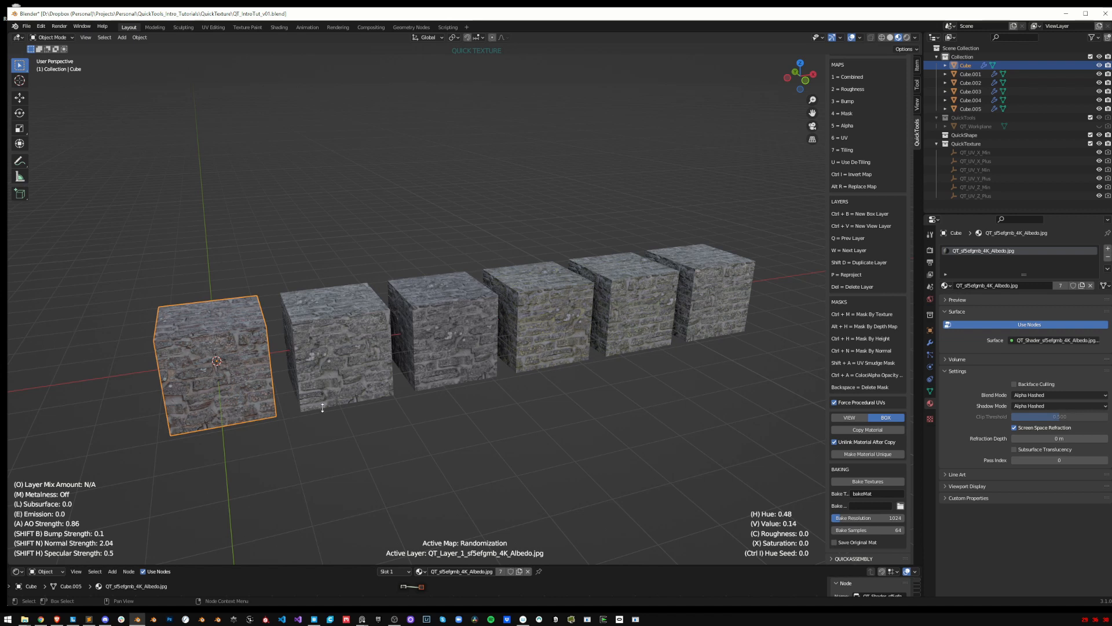
key("c")
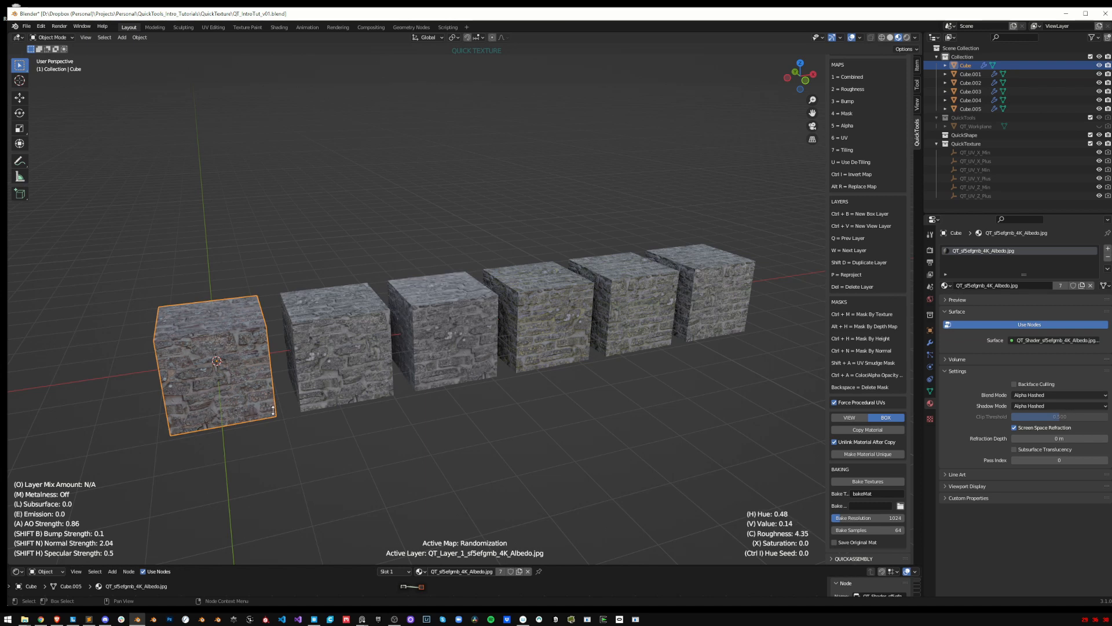
key("x")
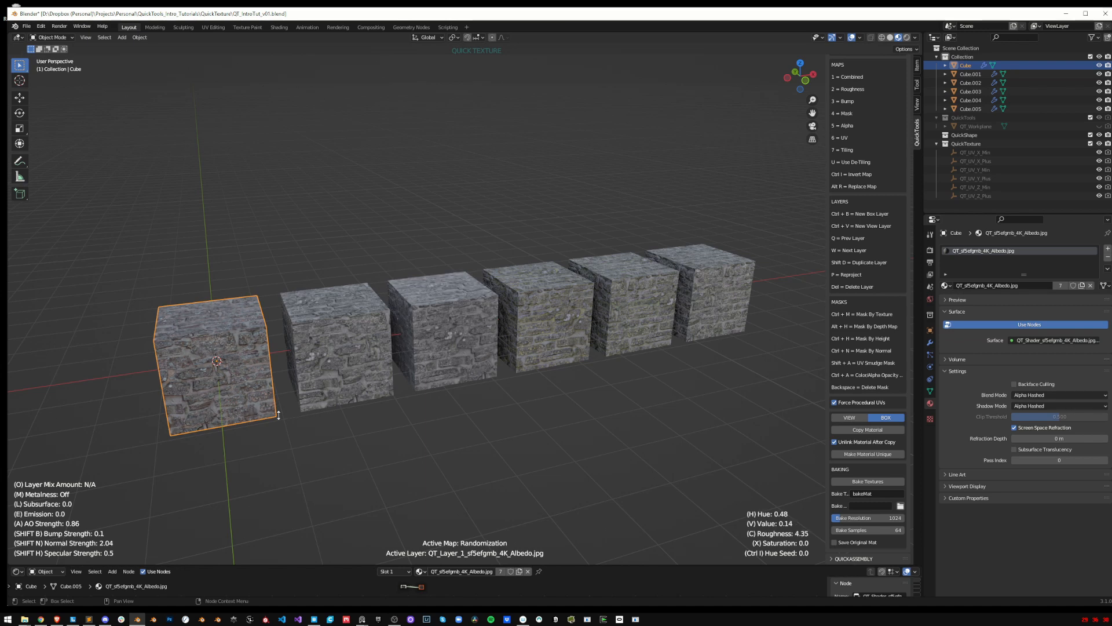
middle_click_drag(156, 394, 163, 397)
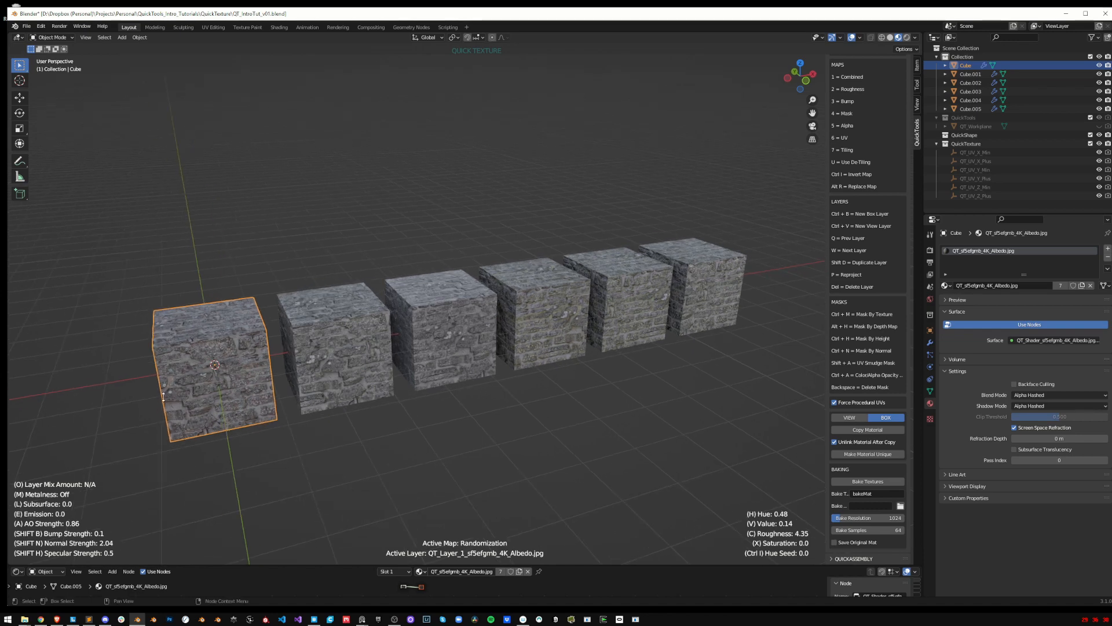
middle_click_drag(460, 377, 457, 371)
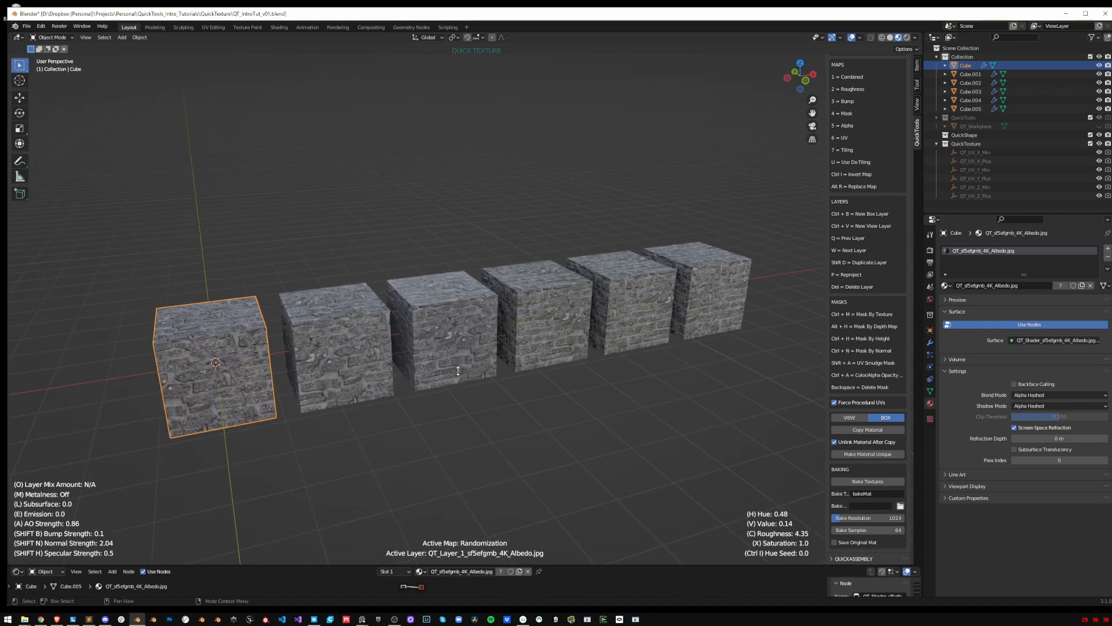
Reset the Randomization hue and value to 0.0 and set the hue seed to 0.5
key("v")
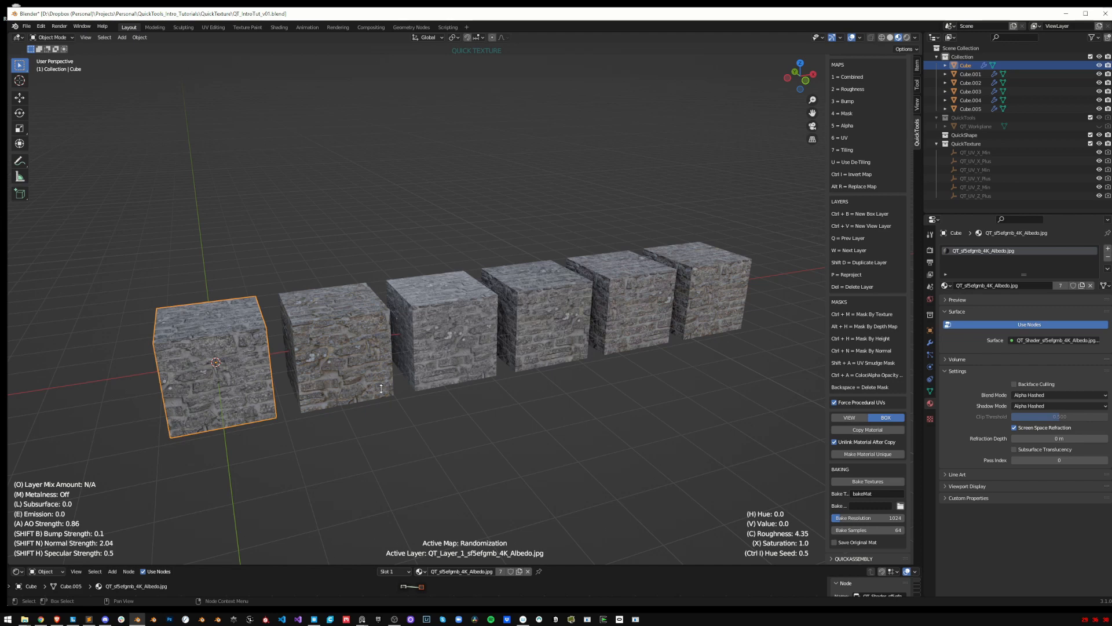
mouse_move(404, 384)
middle_mouse_down()
mouse_move(367, 361)
mouse_move(413, 377)
middle_mouse_up()
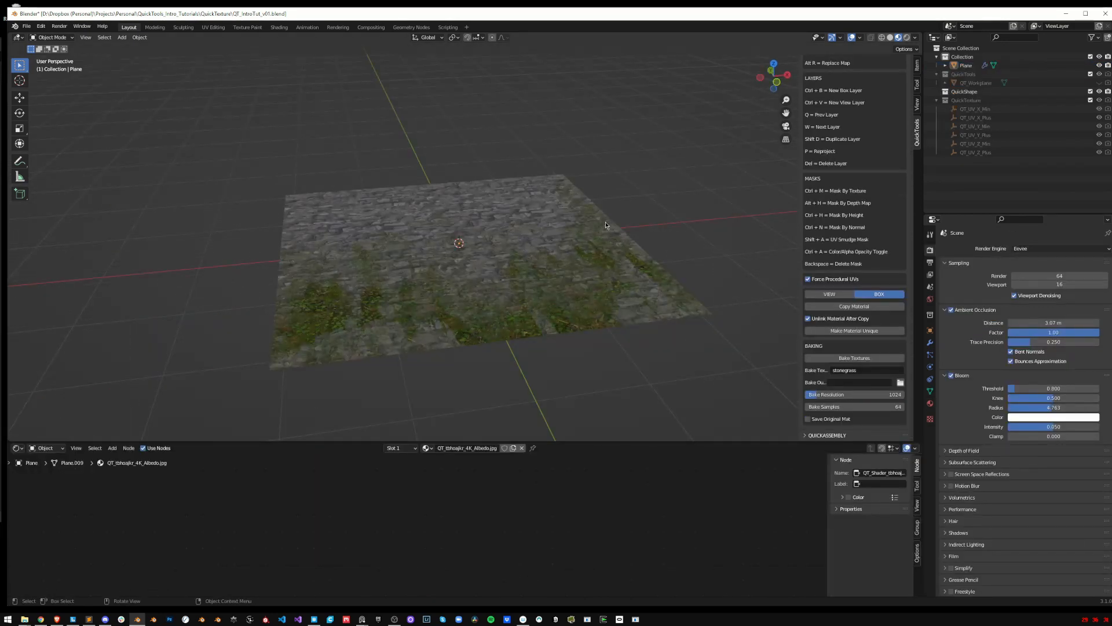
Start Quick Texture on the stone-and-grass plane and make its second layer, the grass texture, active
middle_click_drag(597, 235, 471, 271)
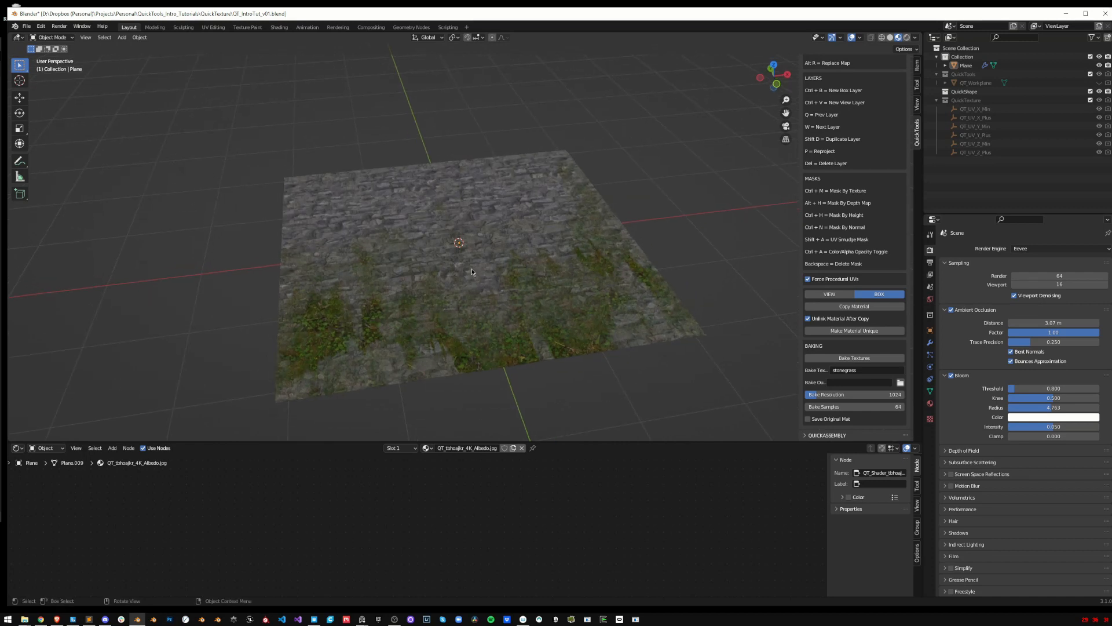
left_click(524, 263)
key("ctrl+t")
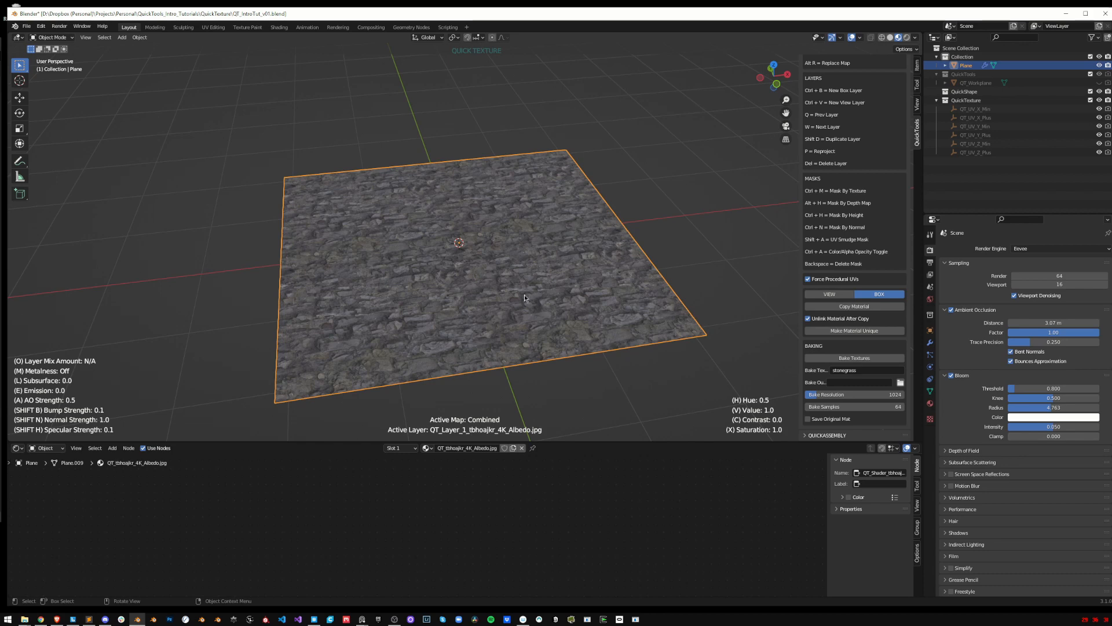
key("w")
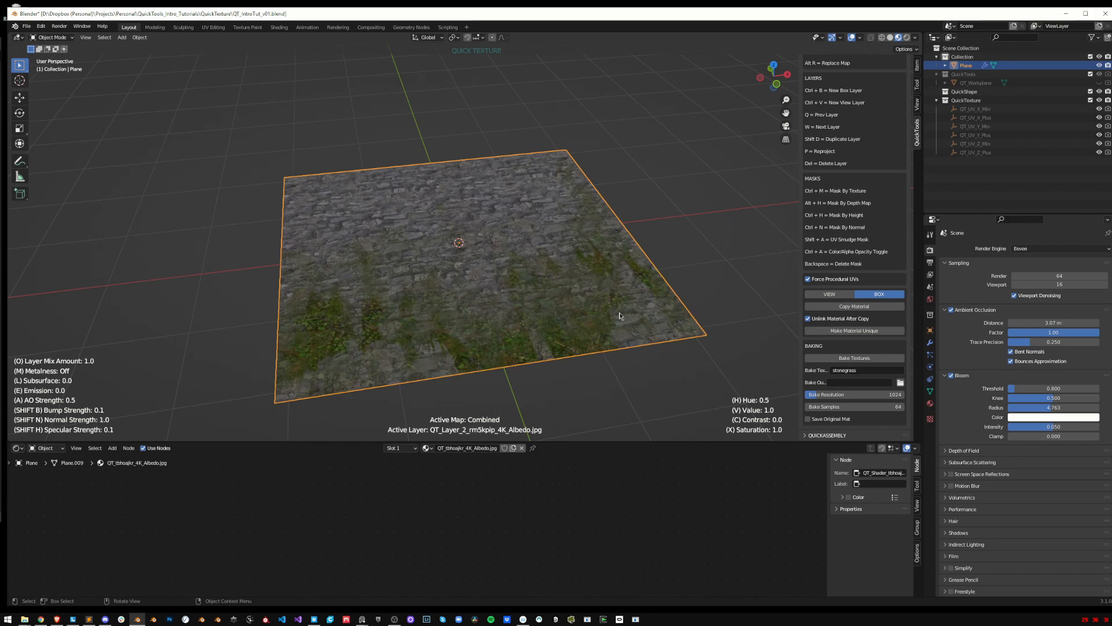
key("ctrl+m")
key("1")
middle_click_drag(648, 232, 648, 244)
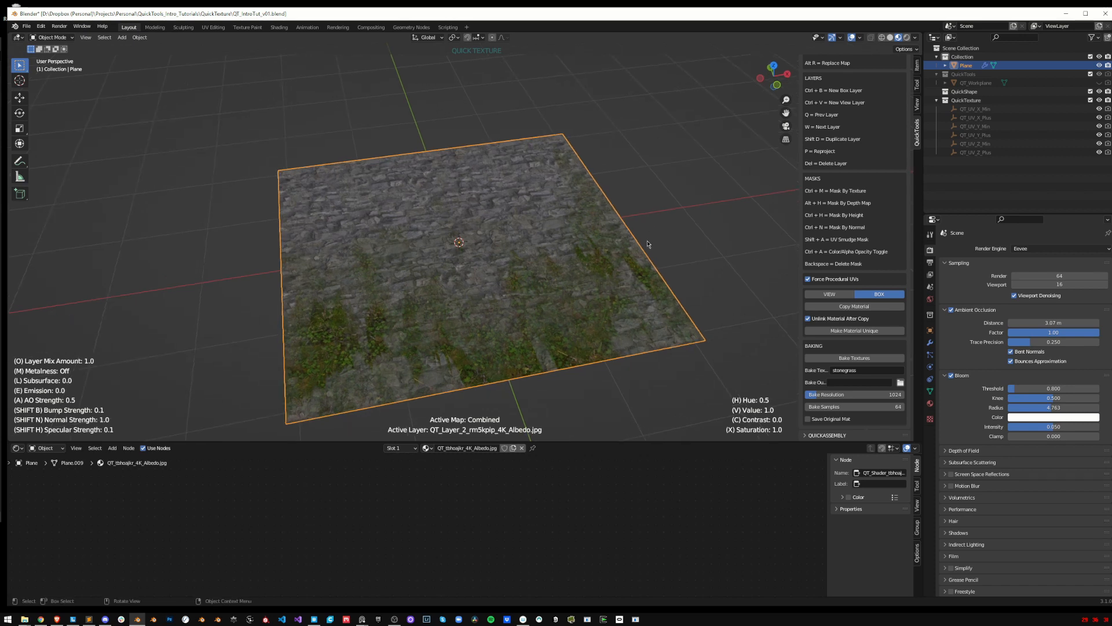
scroll(604, 352, "down", 2)
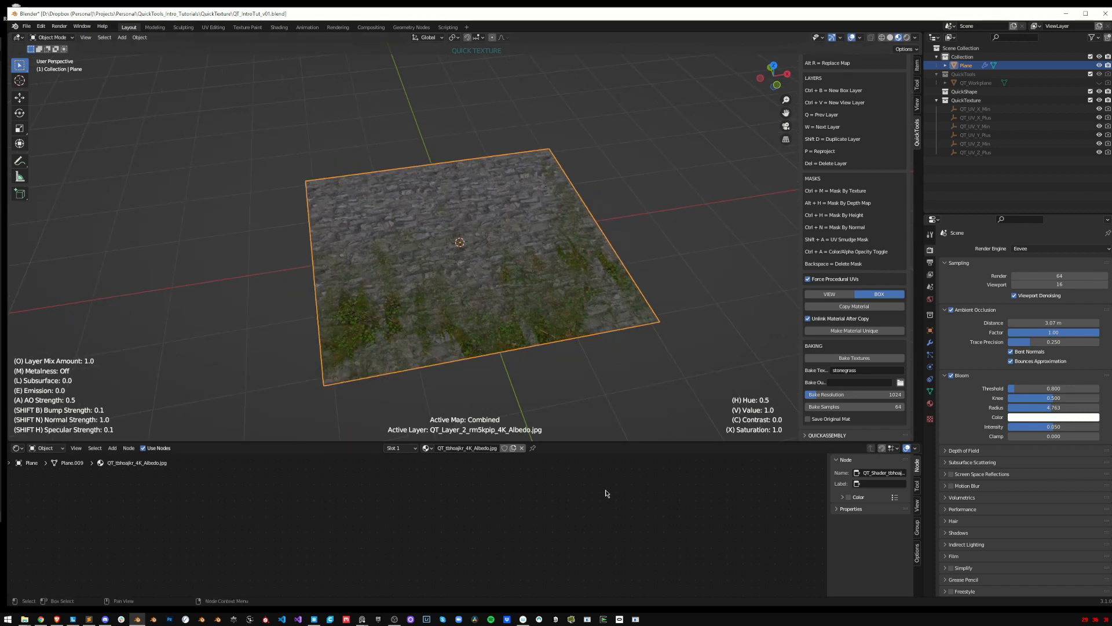
Examine the node setup inside the plane's layered shader group, return to the top-level nodes and leave Quick Texture
key("Tab")
key("Home")
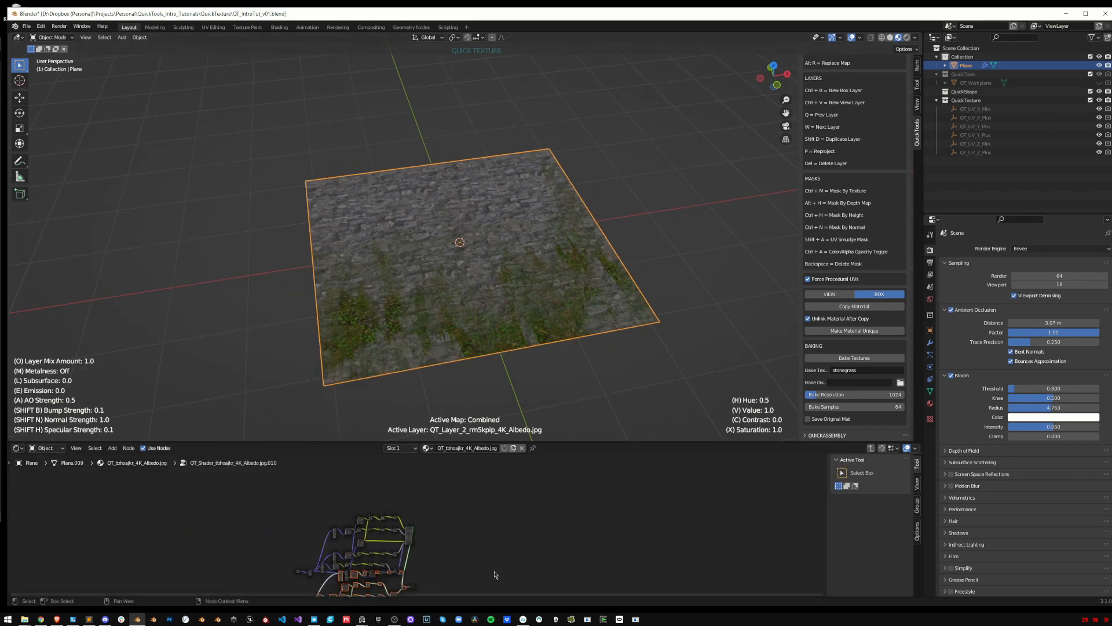
scroll(521, 509, "up", 3)
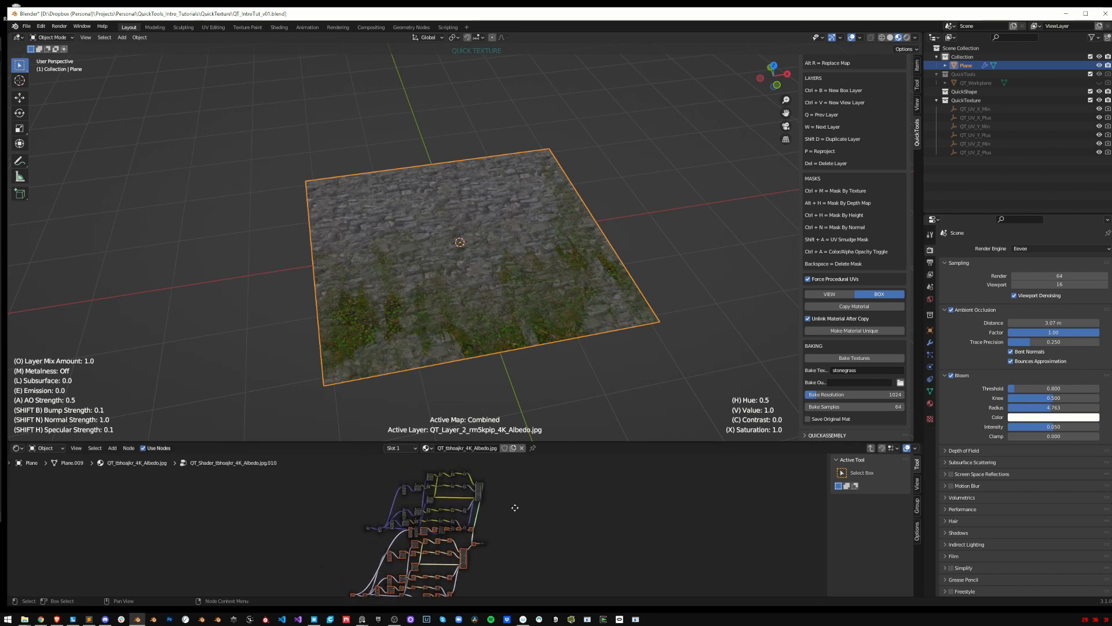
key("Tab")
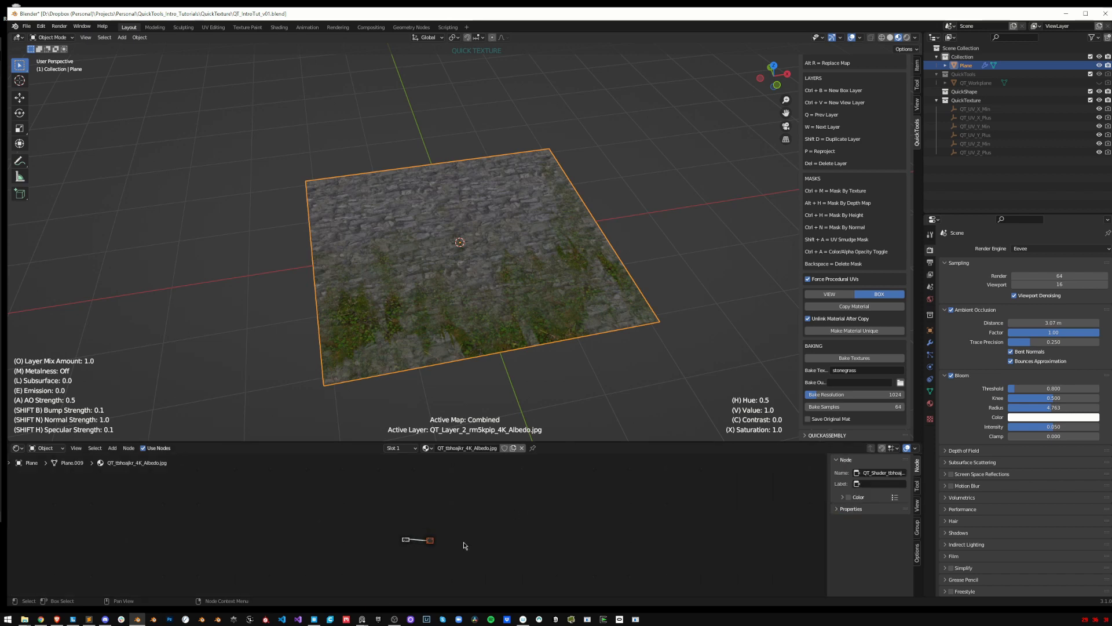
scroll(492, 502, "up", 2)
middle_click_drag(568, 272, 579, 276)
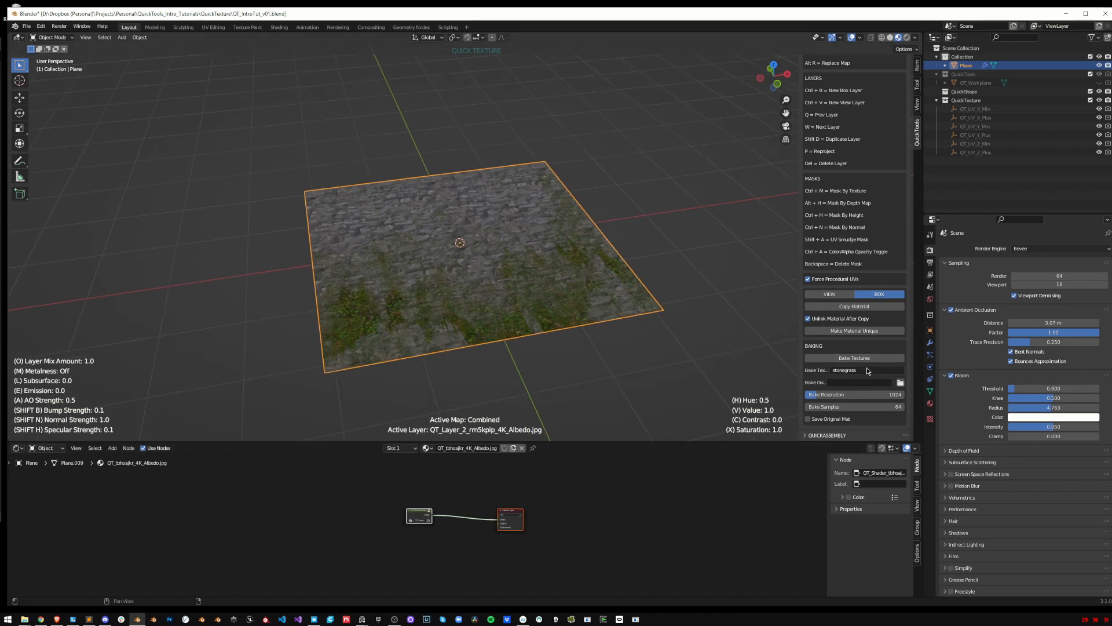
key("Escape")
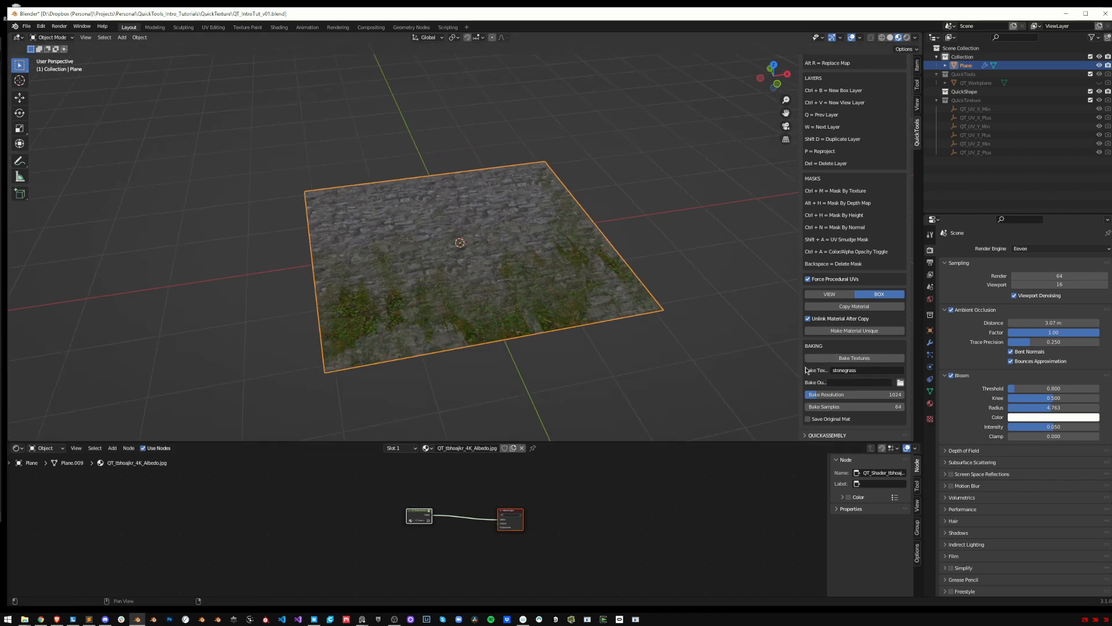
Keep stonegrass as the bake texture name and choose the Textures/bake folder as the bake output
left_click(857, 371)
key("Return")
left_click(900, 382)
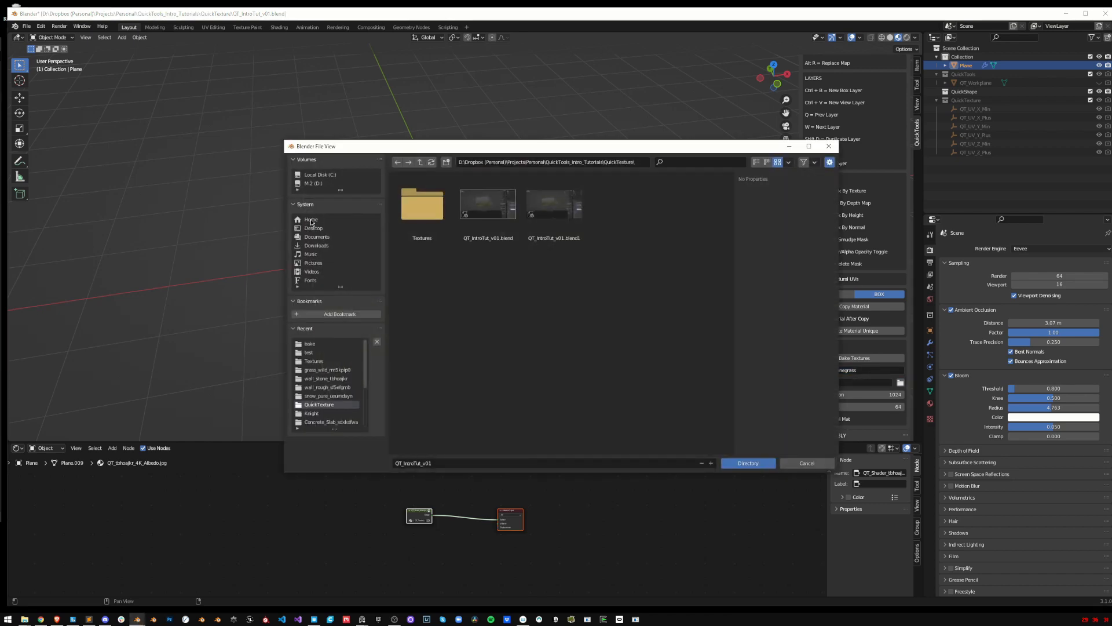
double_click(431, 202)
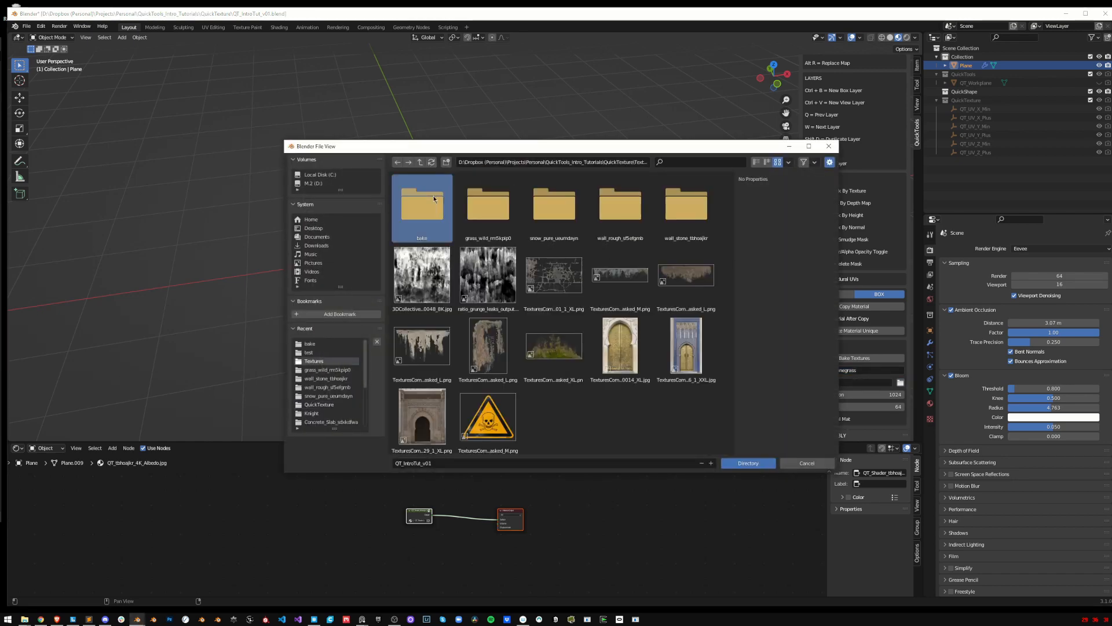
double_click(429, 203)
left_click(748, 463)
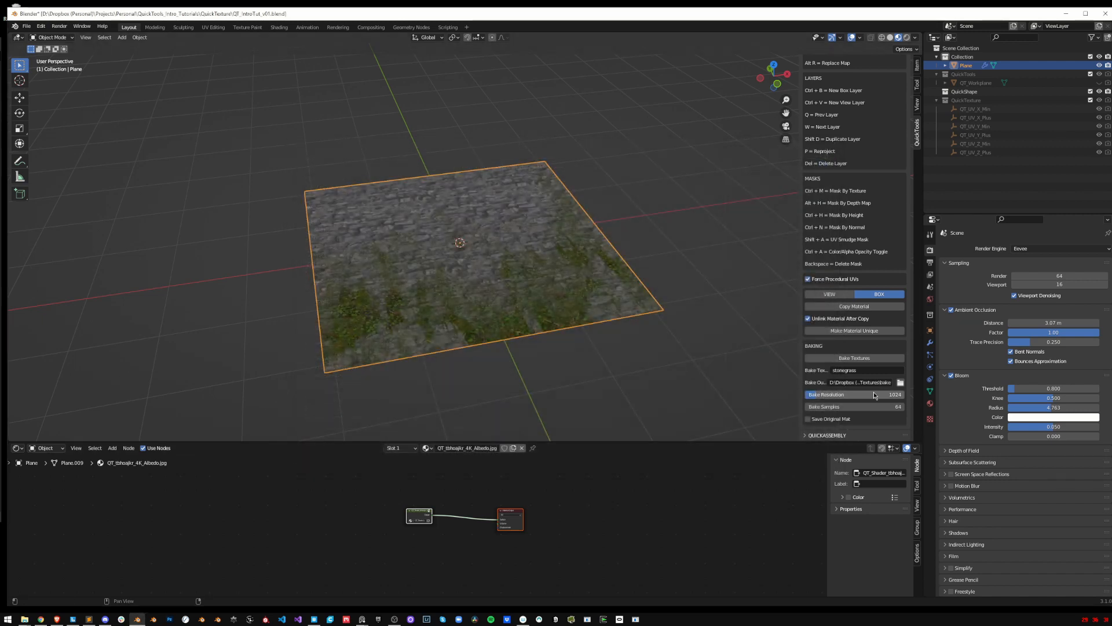
Set the bake resolution to 512
left_click(839, 398)
type("512")
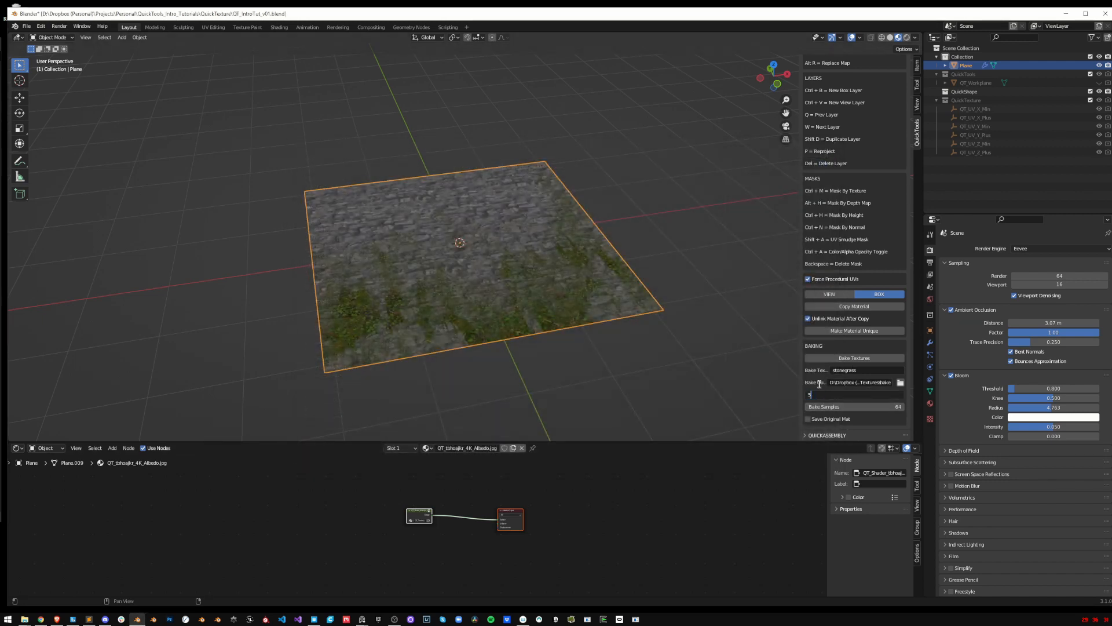
key("Return")
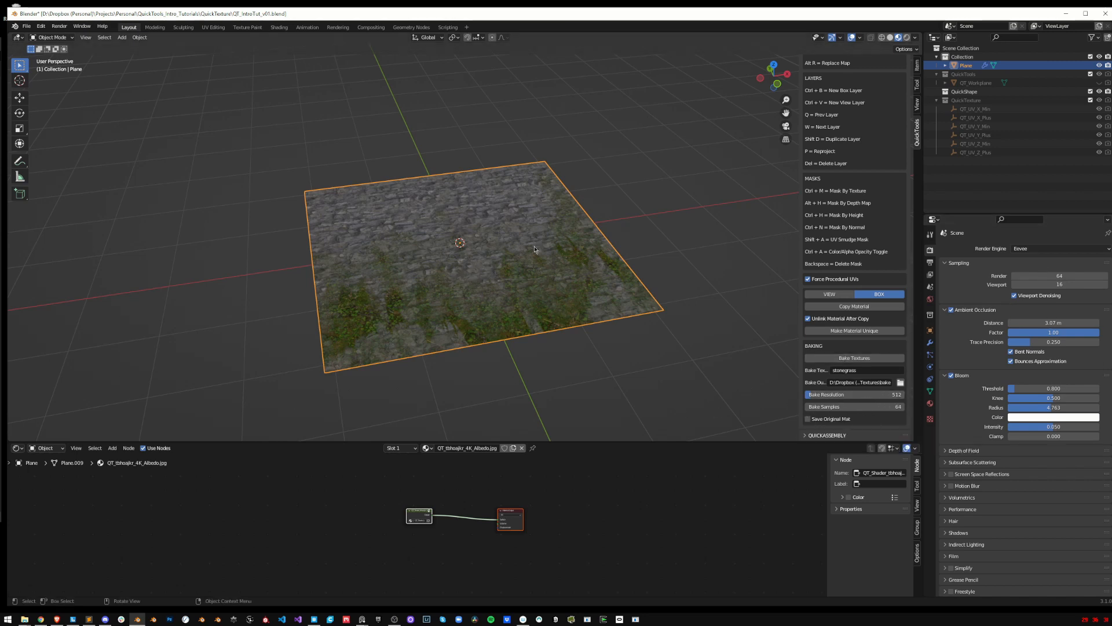
middle_click_drag(535, 249, 500, 145)
scroll(458, 509, "down", 6)
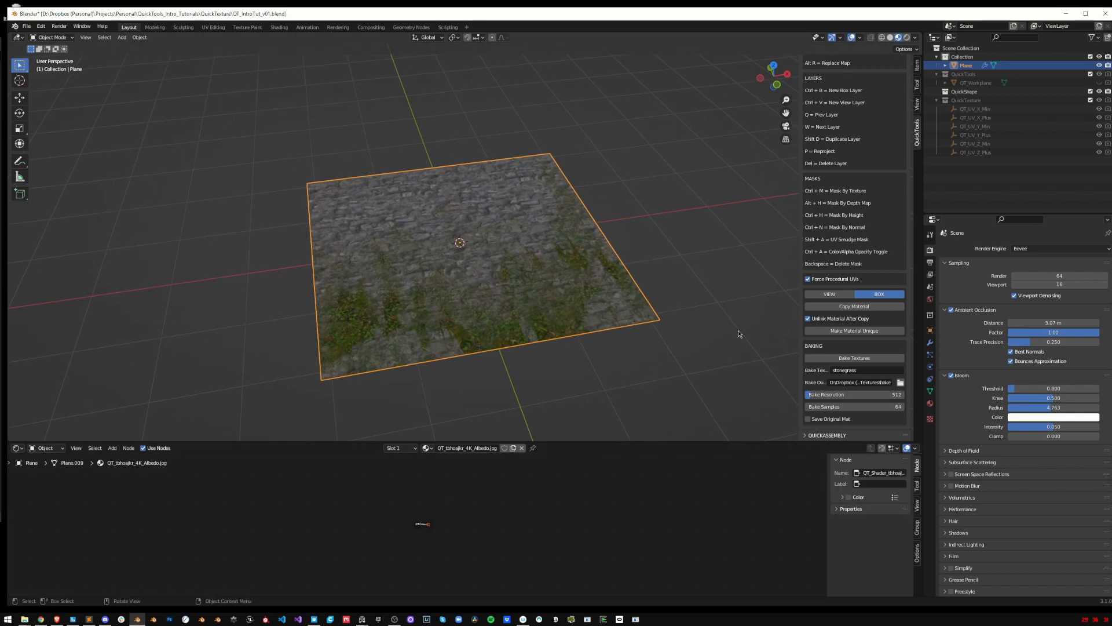
scroll(469, 521, "up", 2)
left_click(662, 256)
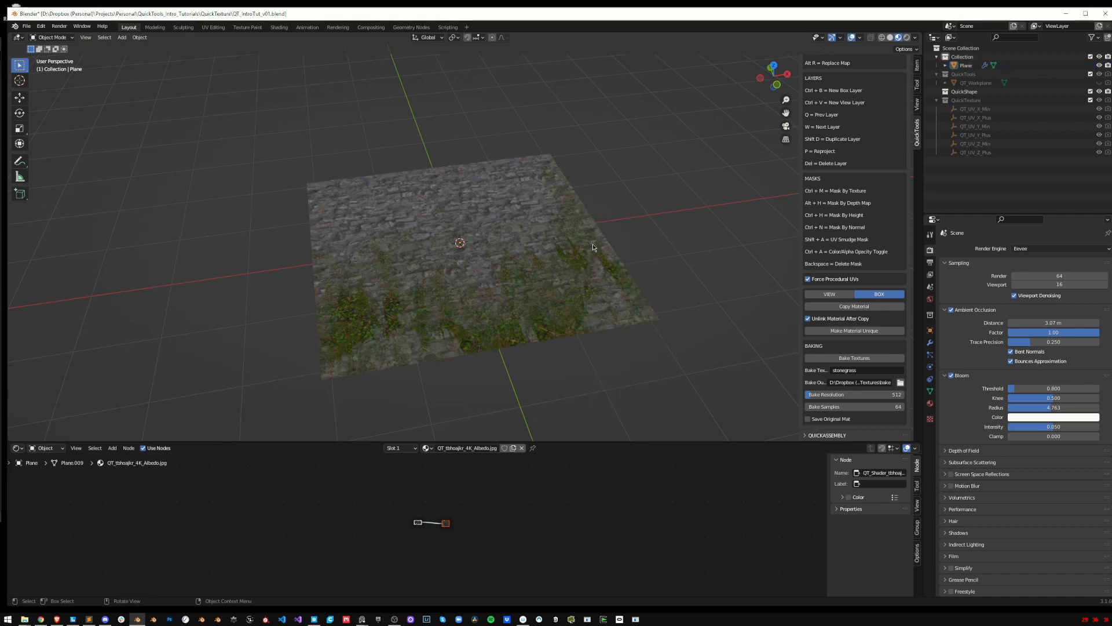
left_click(471, 240)
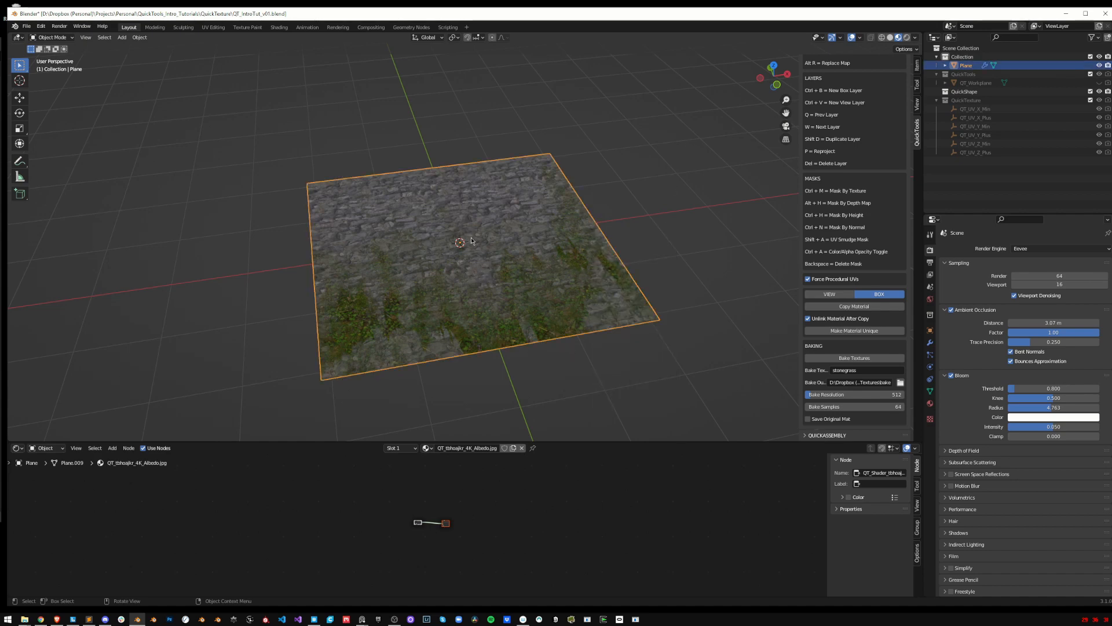
left_click(636, 227)
scroll(556, 257, "up", 2)
scroll(548, 259, "down", 2)
left_click(548, 260)
left_click(625, 218)
Select the stone-and-grass plane and bake its layered material to textures
left_click(561, 272)
left_click(868, 360)
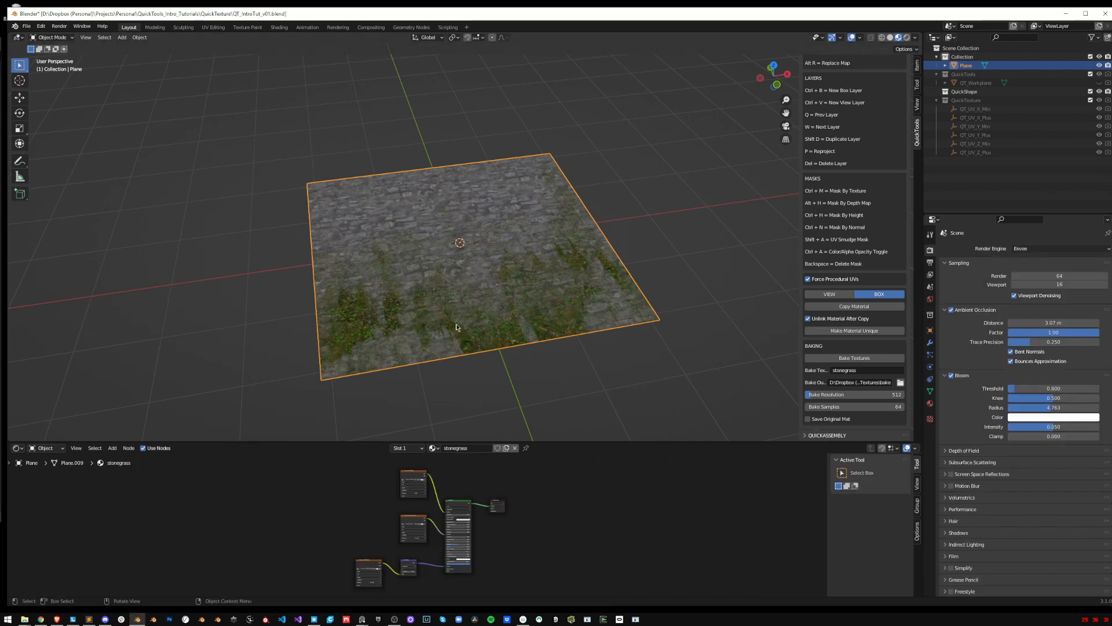
Review the baked material's nodes, and check the stonegrass diffuse, normal and roughness images in the bake folder in File Explorer
left_click_drag(521, 588, 266, 480)
left_click(578, 549)
left_click_drag(58, 551, 544, 86)
left_click_drag(725, 285, 287, 225)
left_click_drag(662, 264, 203, 181)
left_click(430, 283)
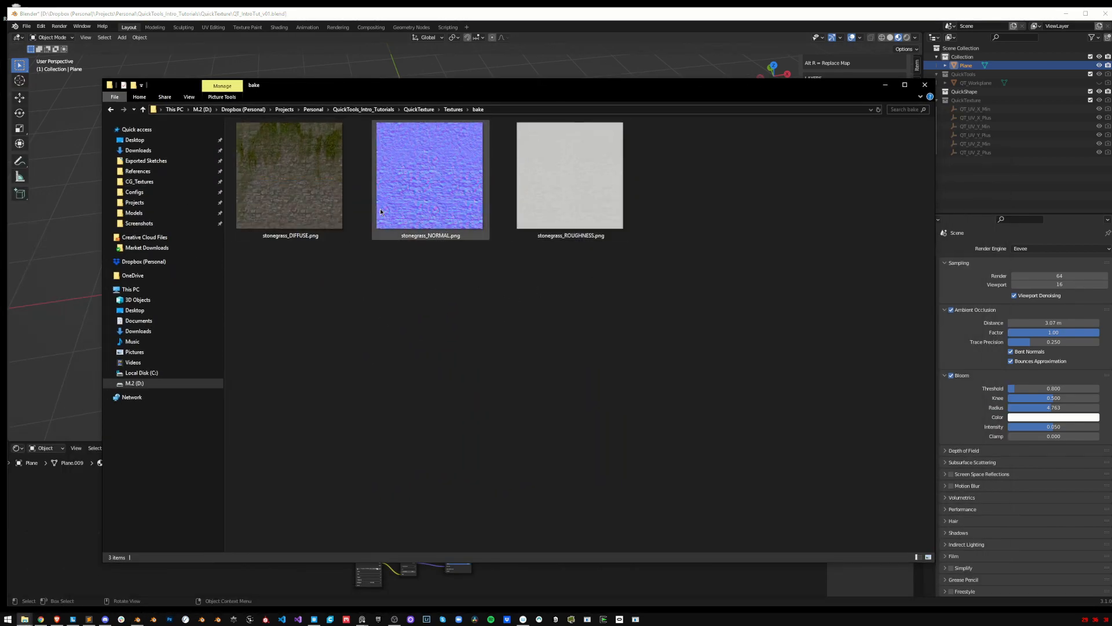
left_click(438, 194)
left_click(315, 194)
left_click(885, 85)
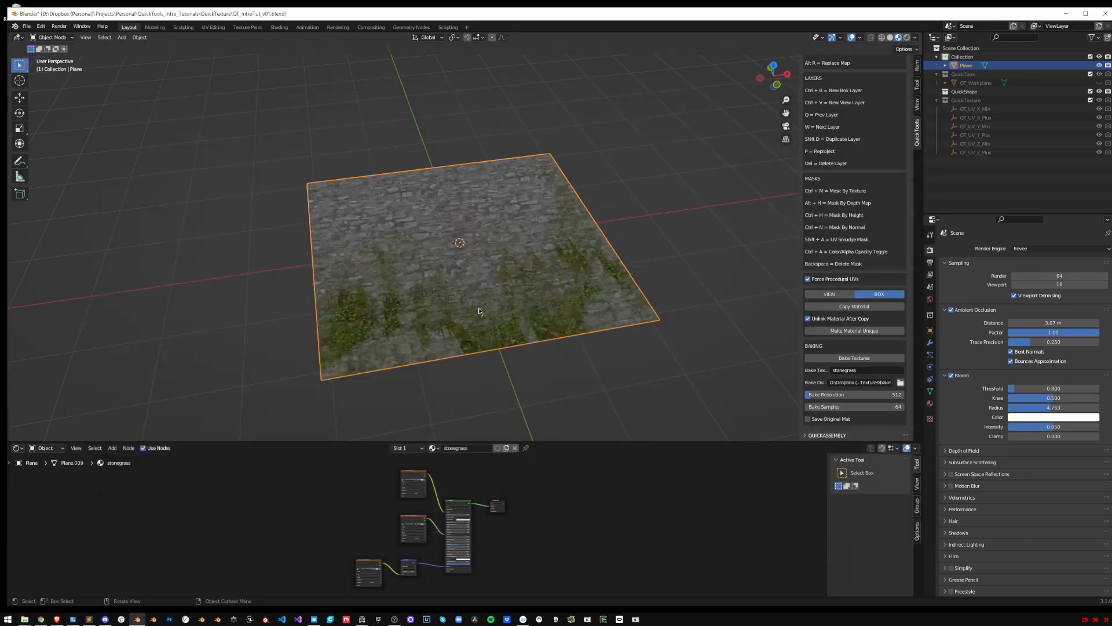
Run Quick Texture on the baked plane to turn its stonegrass material into an editable QuickTexture material
scroll(492, 322, "up", 2)
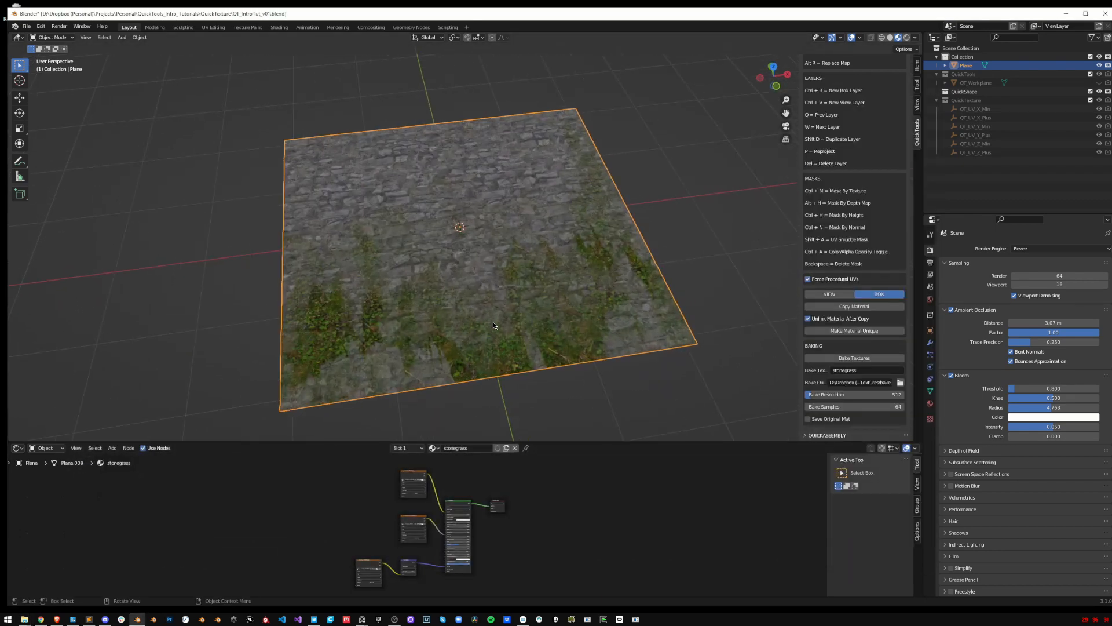
scroll(468, 516, "down", 1)
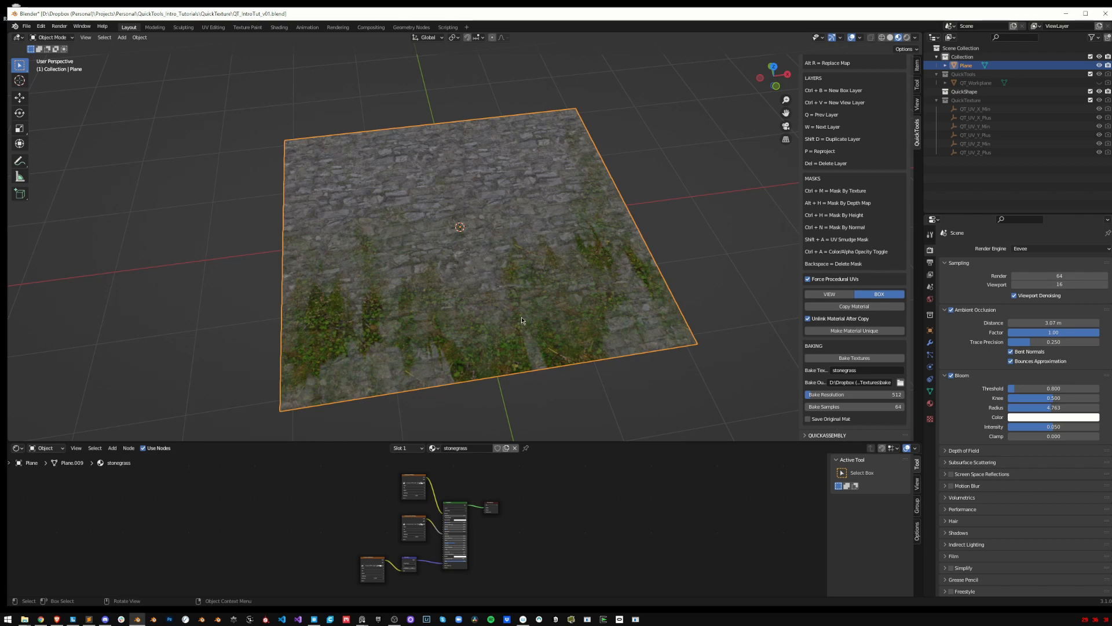
scroll(425, 320, "down", 2)
scroll(488, 339, "up", 2)
key("ctrl+t")
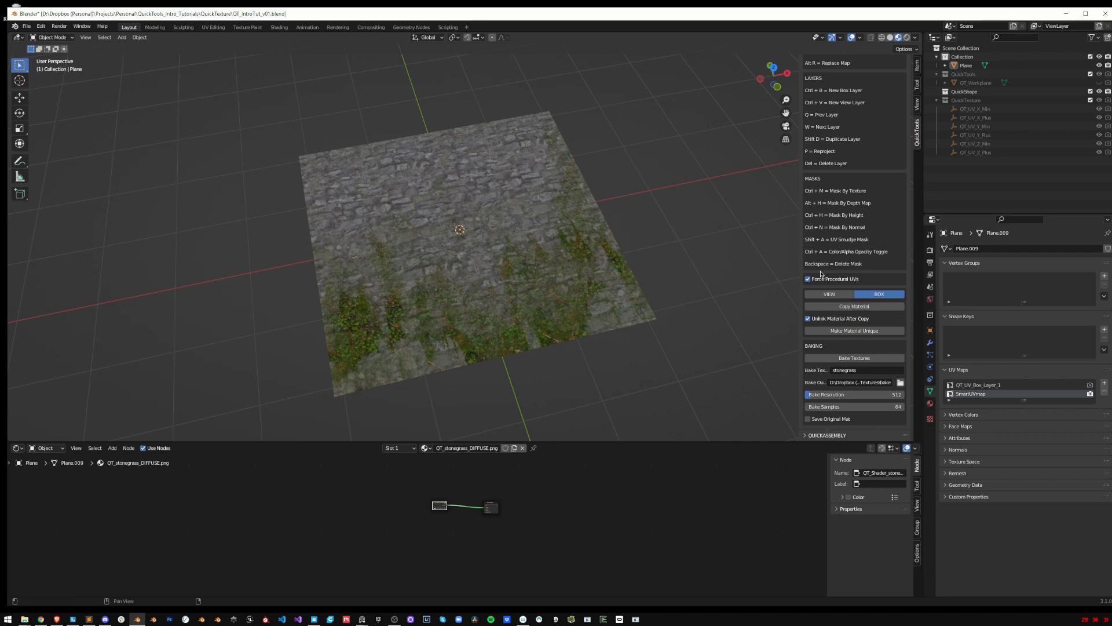
Select the baked plane and inspect its mesh in Edit Mode, then return to Object Mode
left_click(511, 289)
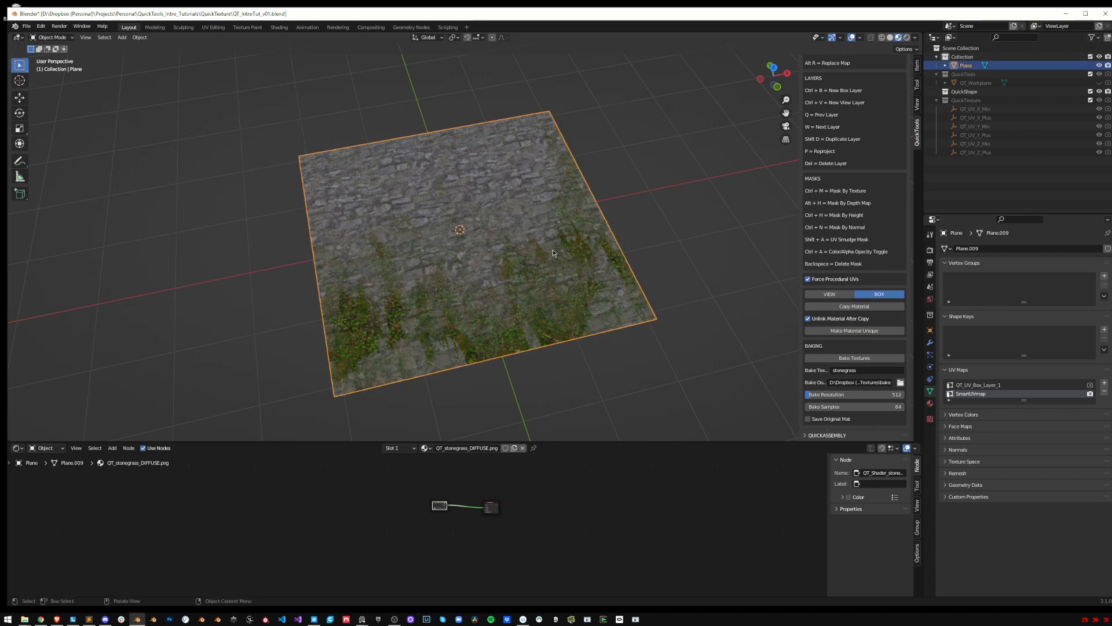
key("Tab")
right_click(522, 252)
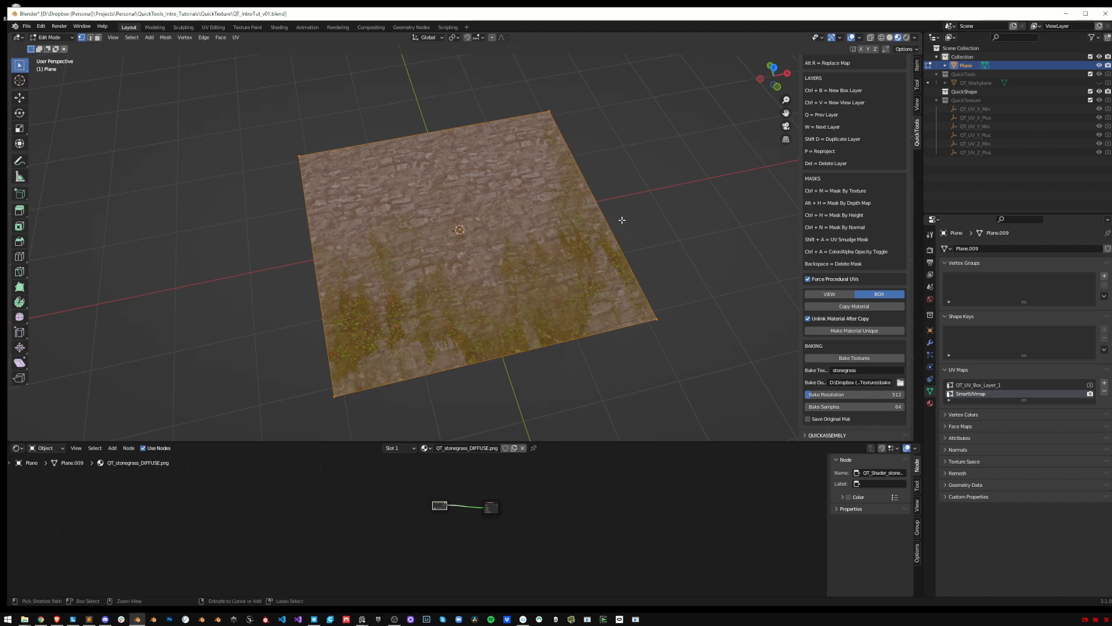
key("Tab")
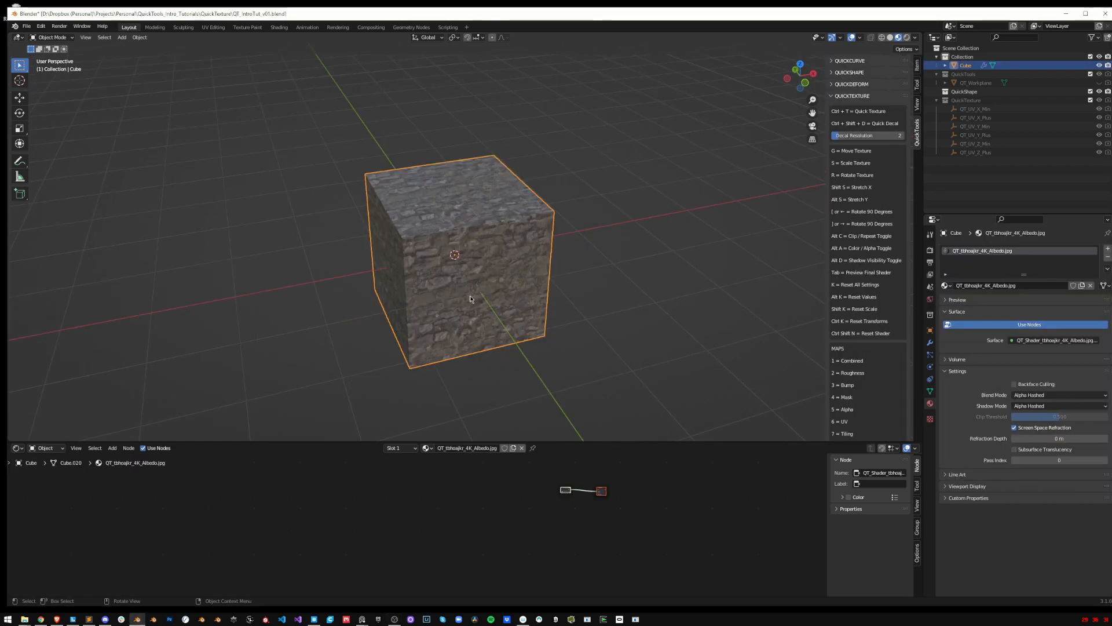
middle_click_drag(470, 299, 463, 270)
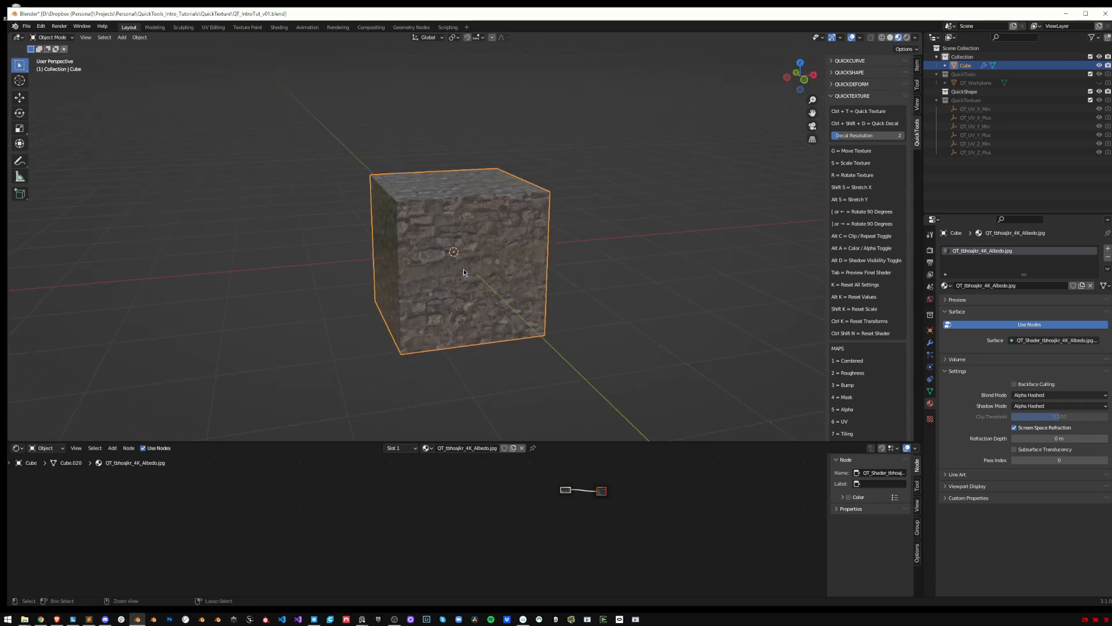
Enter the cube's stone shader node group, start Quick Texture, and preview the Alpha map before returning to Combined
key("Tab")
key("Home")
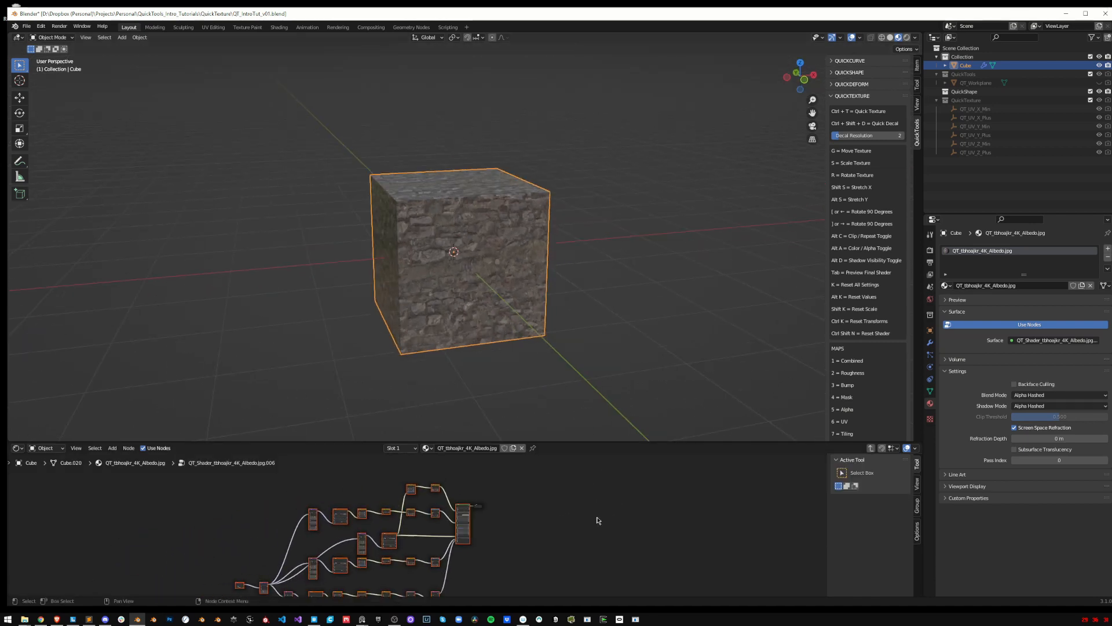
key("ctrl+t")
key("5")
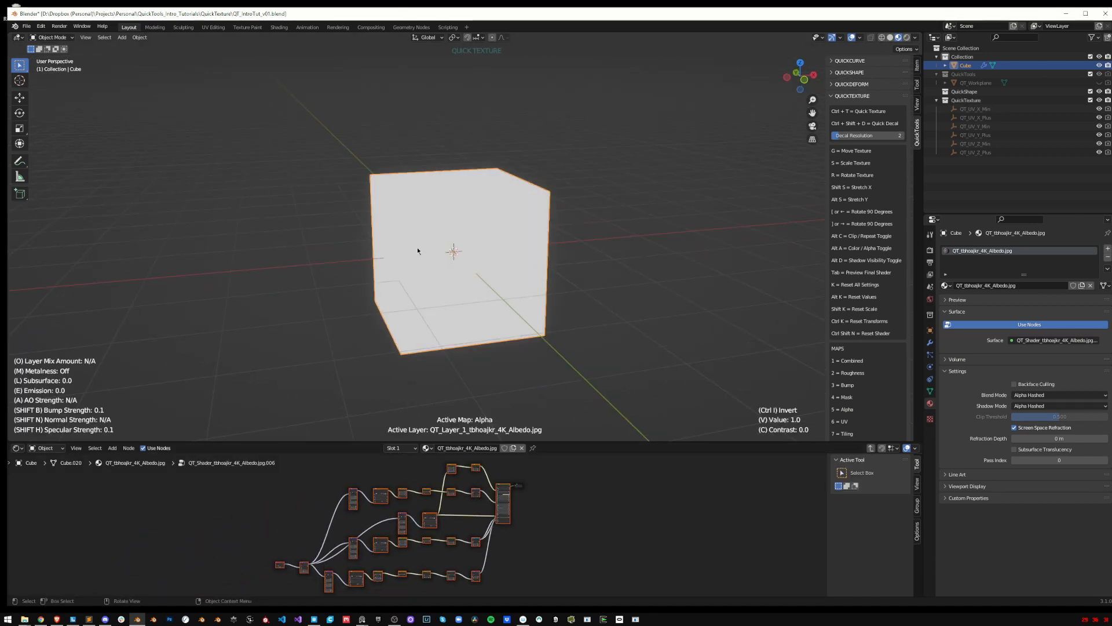
scroll(419, 242, "up", 2)
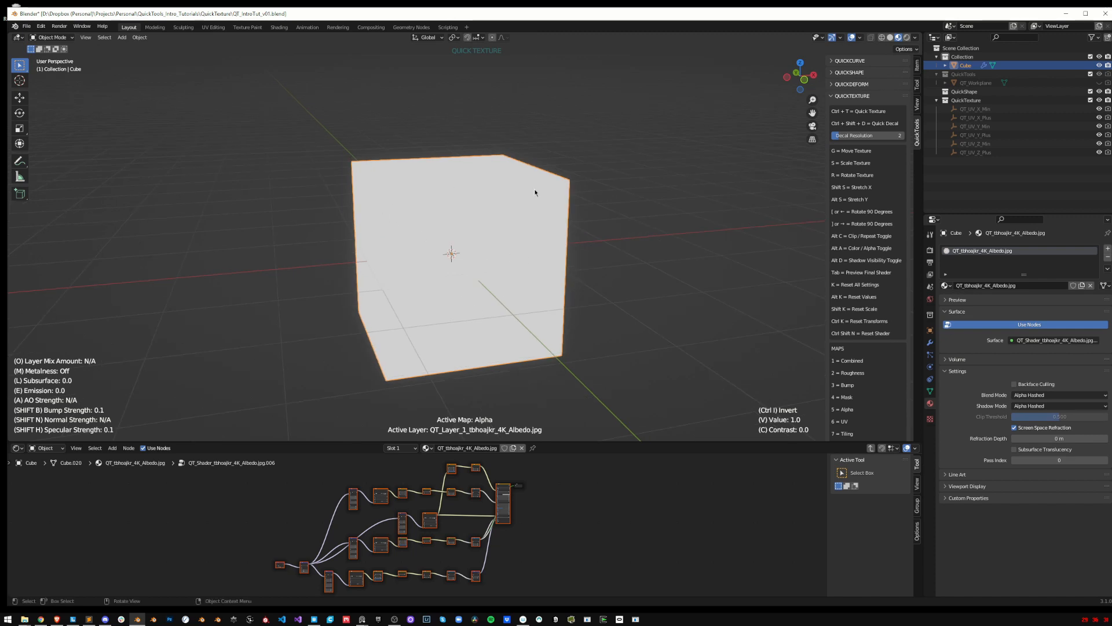
middle_click_drag(614, 236, 470, 287)
key("1")
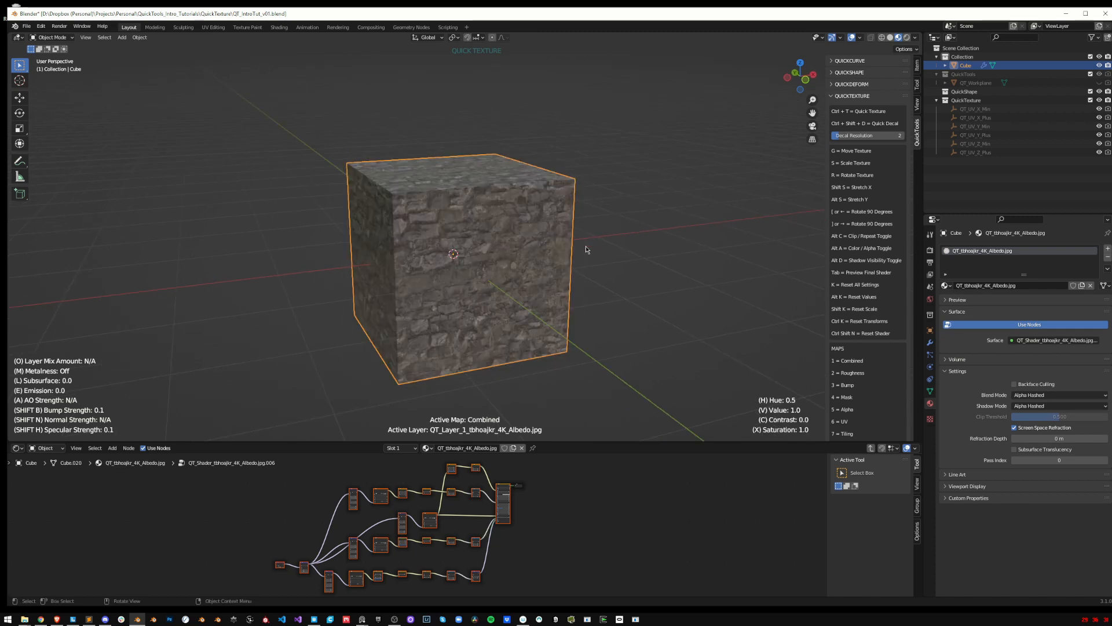
Inspect the alpha texture's nodes, set the stone layer's texture extension to Clip, and display the Alpha map
scroll(533, 515, "up", 5)
scroll(530, 516, "up", 2)
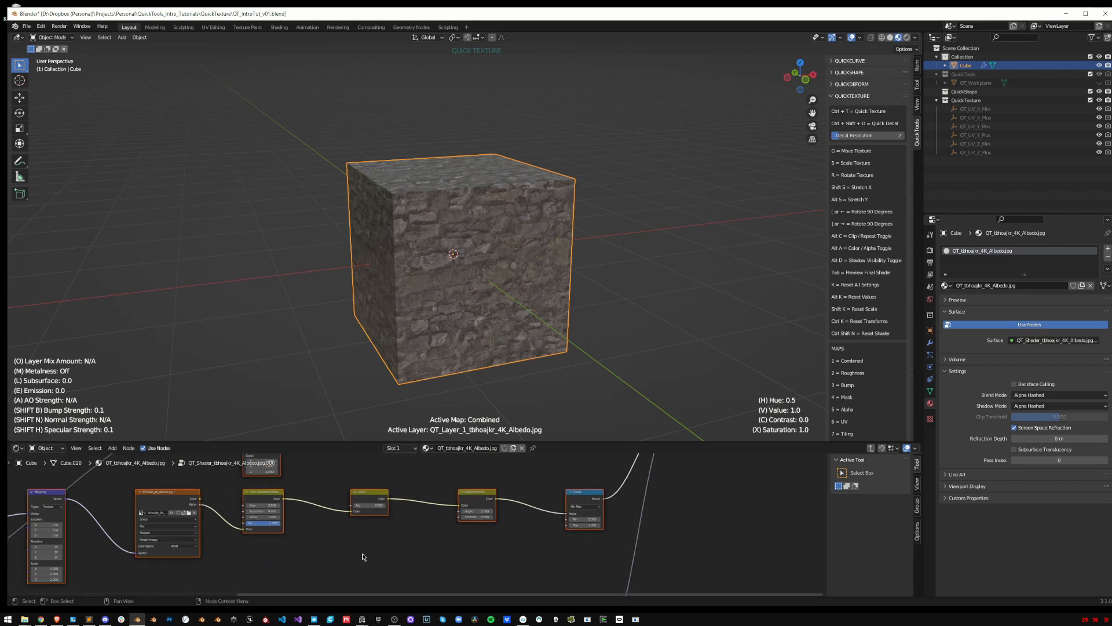
middle_click_drag(362, 556, 430, 565)
scroll(452, 533, "up", 5)
middle_click_drag(795, 456, 706, 475)
middle_click_drag(56, 540, 492, 505)
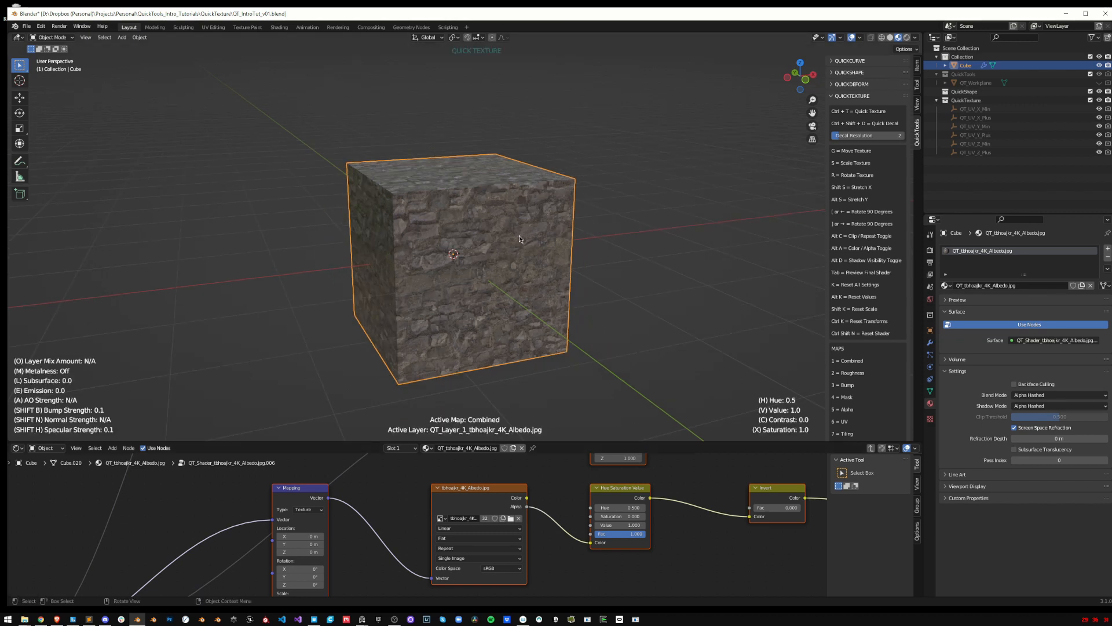
key("alt+c")
key("5")
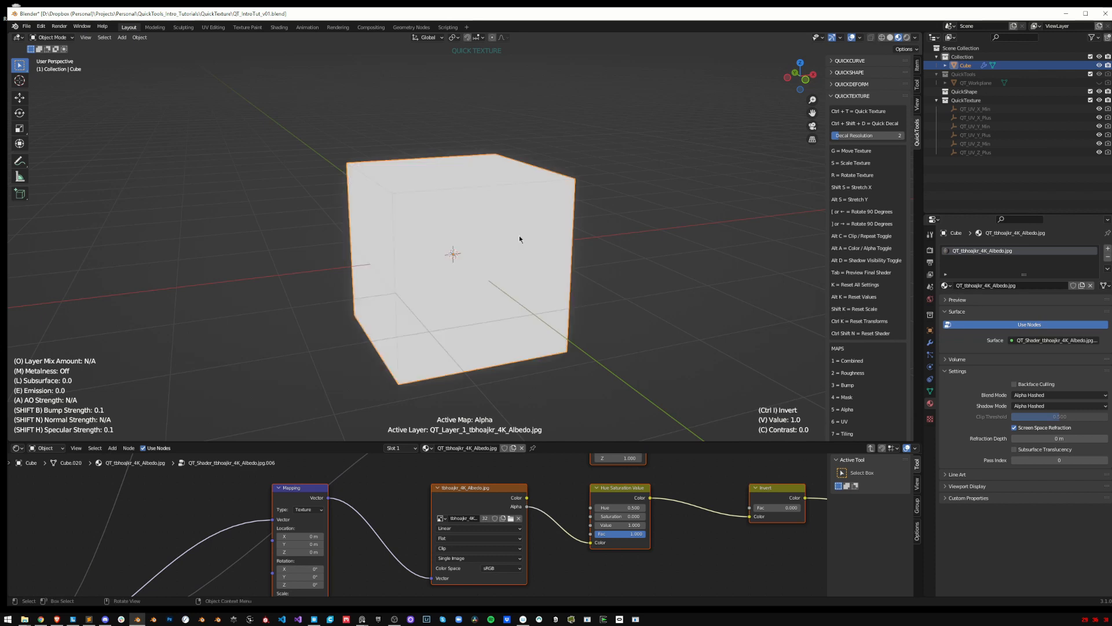
key("alt+c")
Scale and reposition the clipped texture on the cube, and view the cut-out faces in the Combined map
middle_click_drag(602, 255, 656, 251)
key("s")
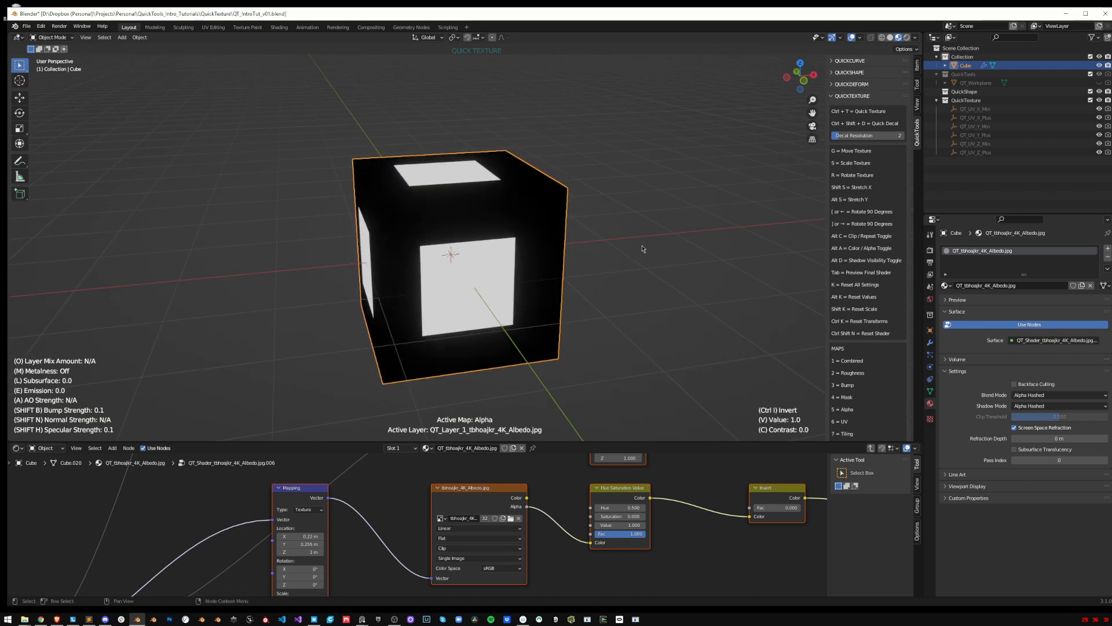
left_click(625, 252)
middle_click_drag(626, 252, 631, 250)
key("g")
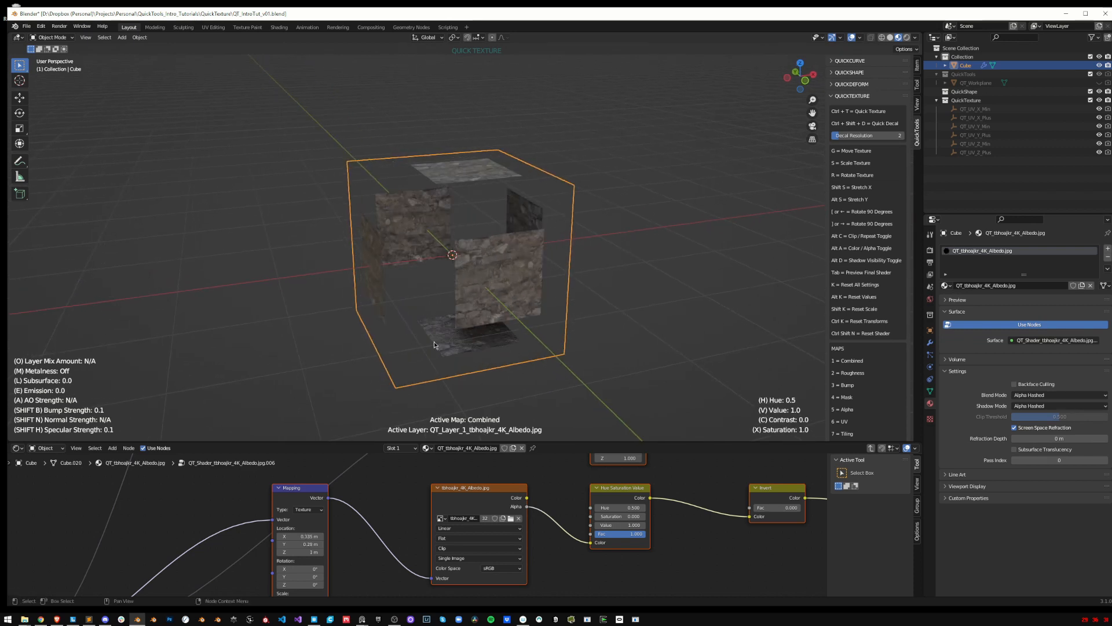
scroll(547, 254, "up", 2)
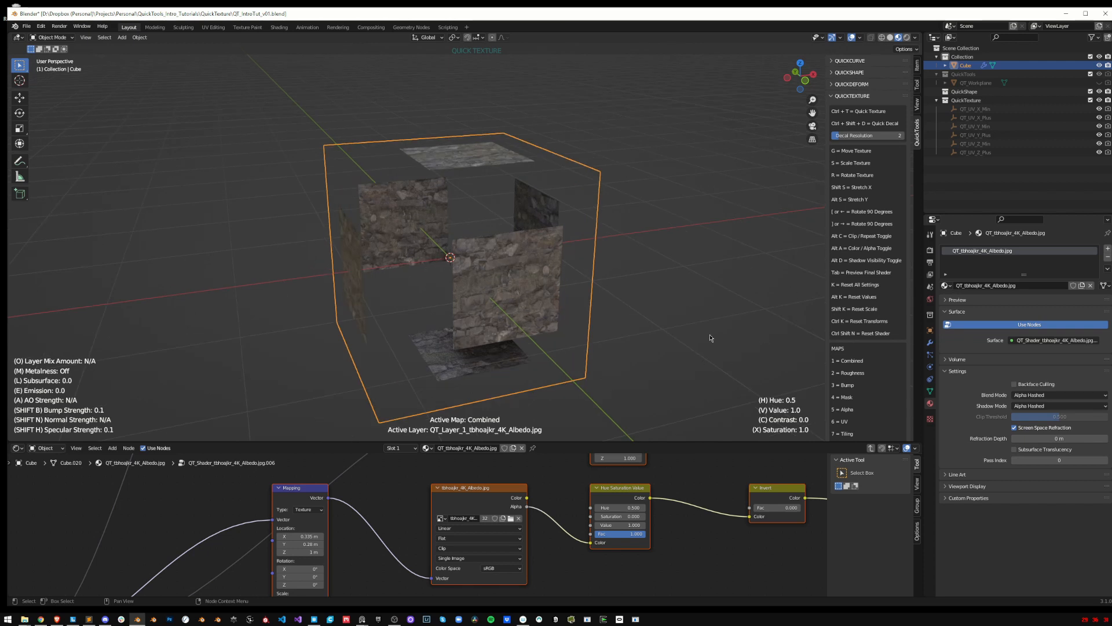
middle_click_drag(613, 292, 458, 259)
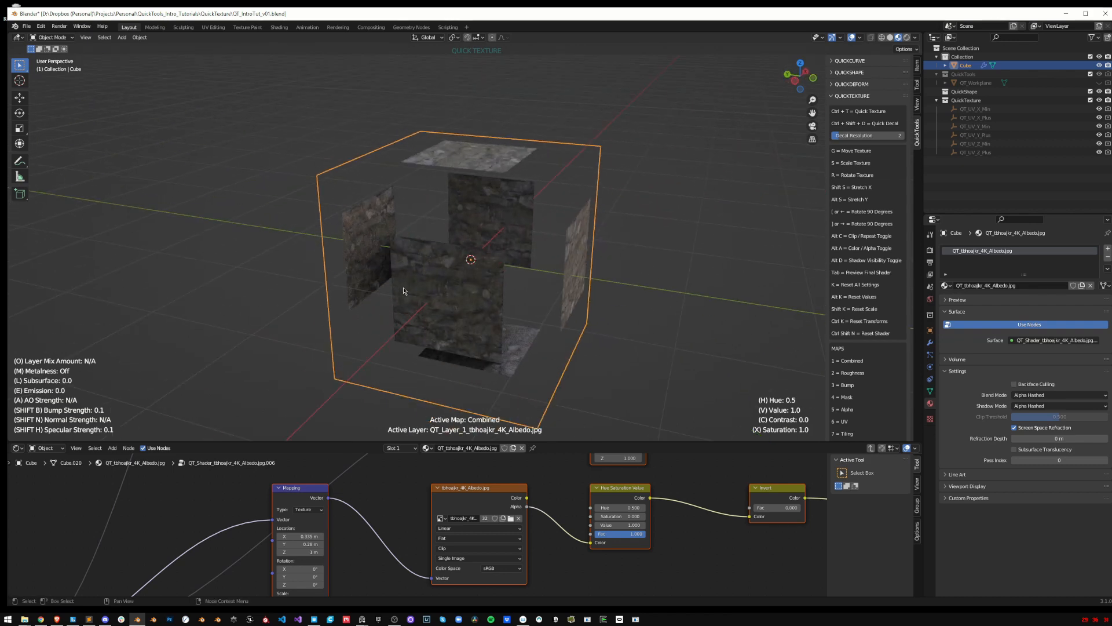
Enlarge the clipped stone texture and move it towards the middle of the cube's faces
middle_click_drag(568, 262, 526, 255)
key("s")
key("g")
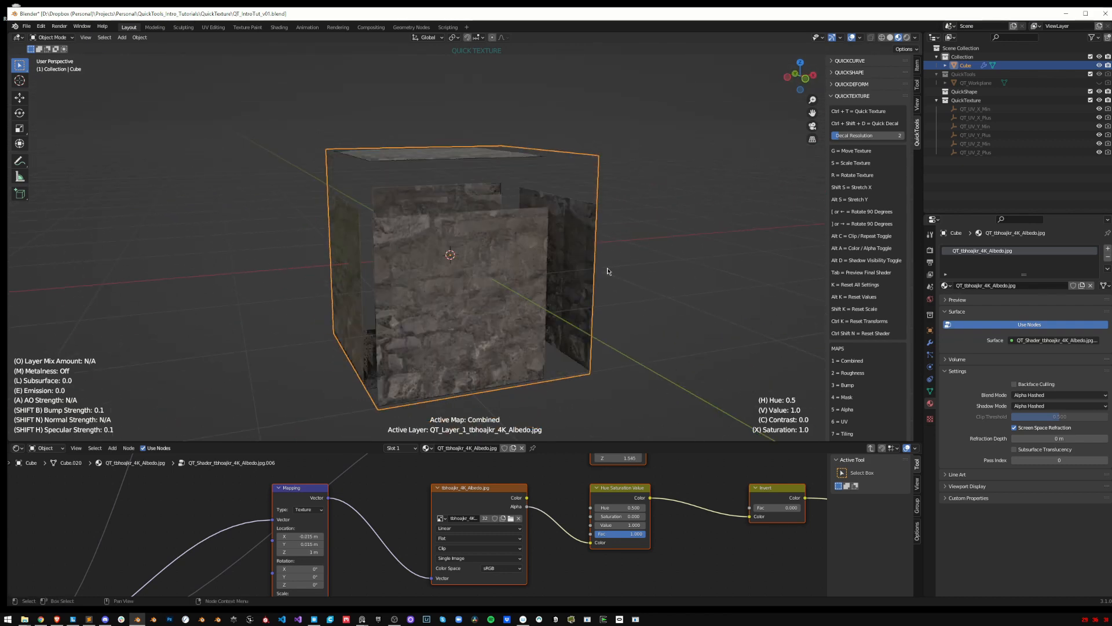
key("s")
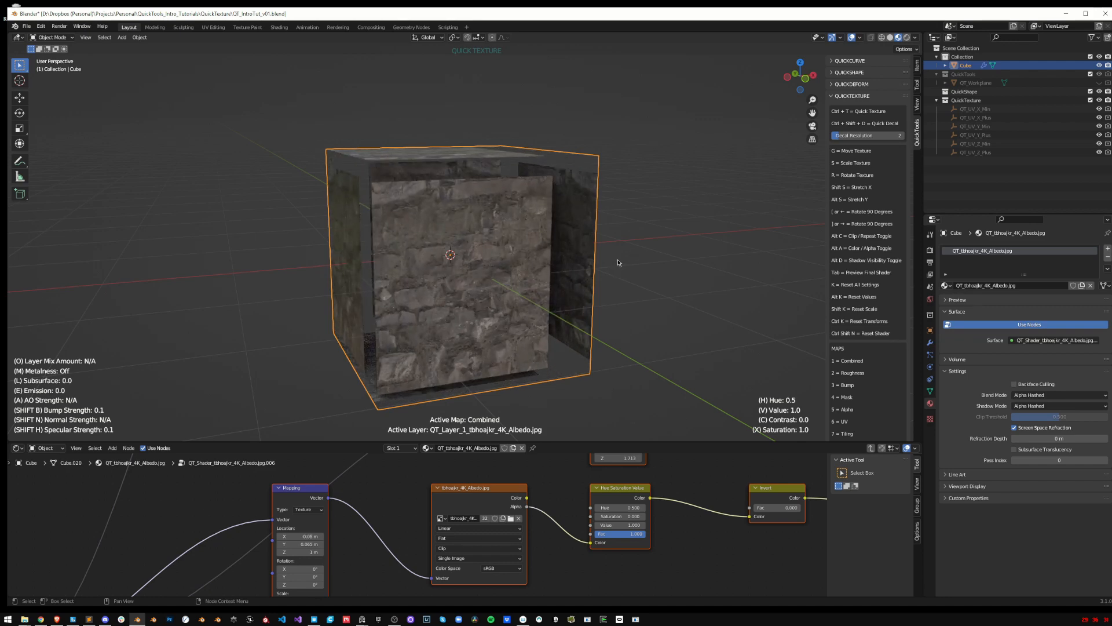
key("g")
left_click(629, 258)
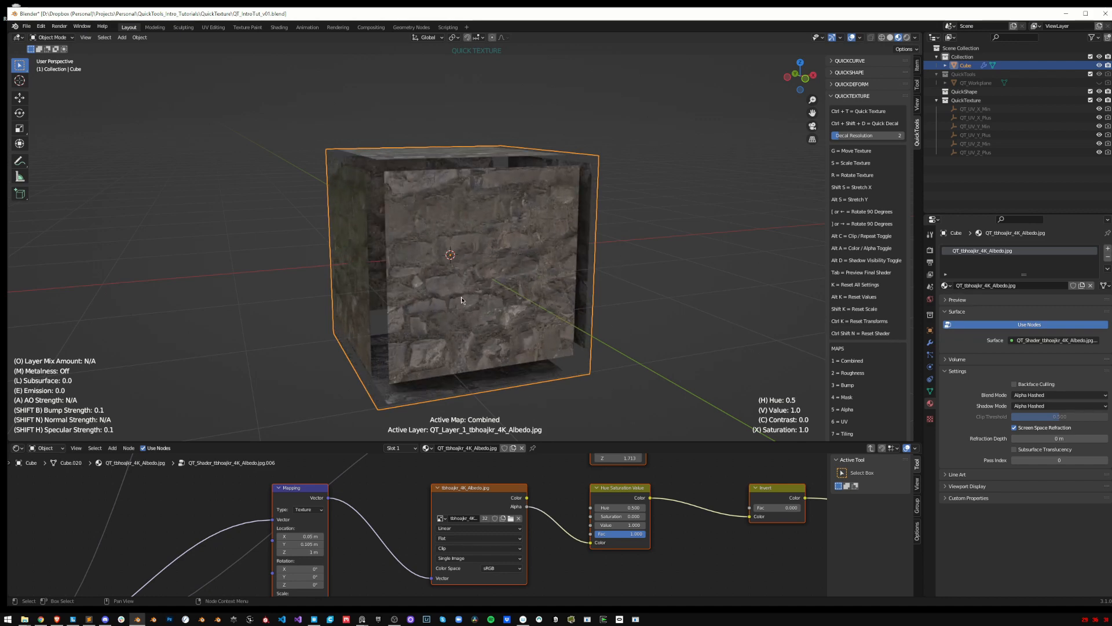
Scale and move the clipped texture until it nearly fills each cube face, and display the Alpha map
middle_click_drag(484, 246, 480, 265)
scroll(498, 263, "down", 1)
key("s")
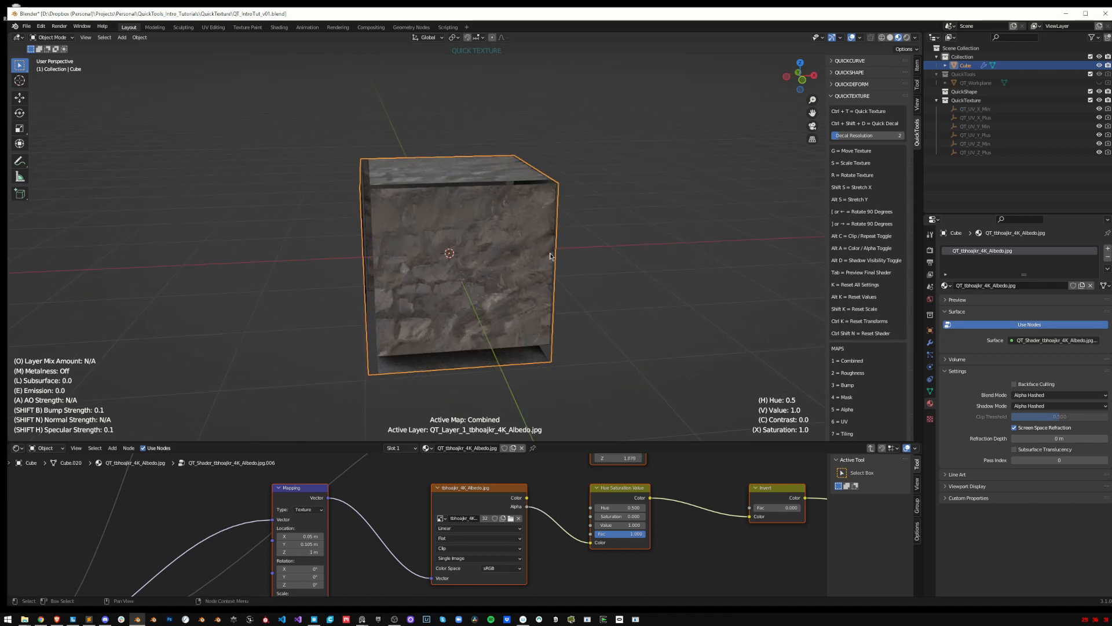
key("g")
key("5")
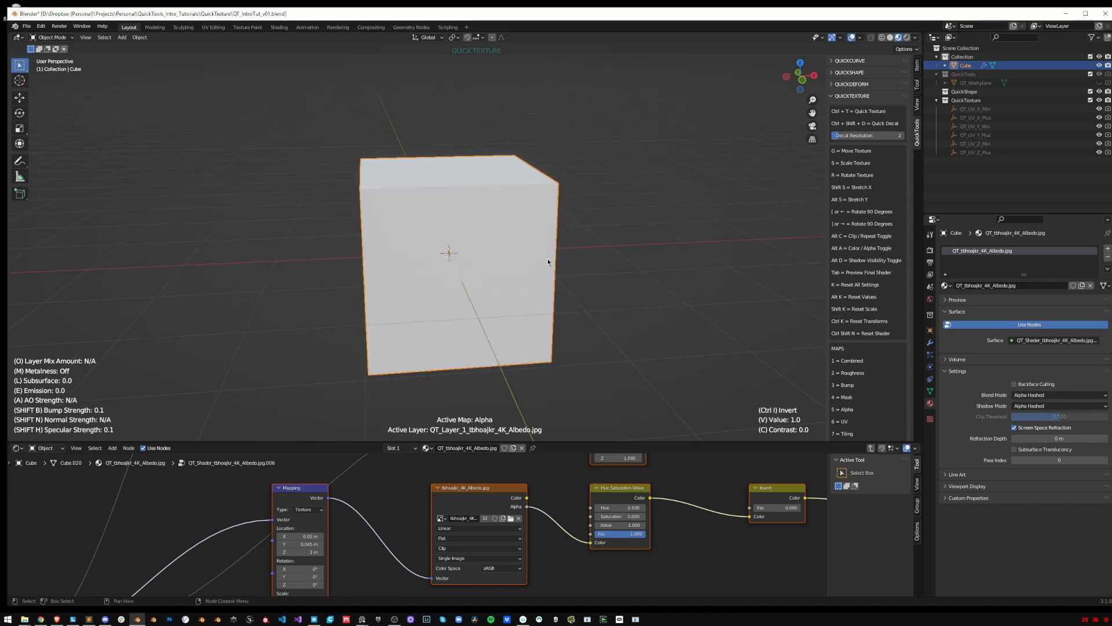
scroll(544, 264, "up", 2)
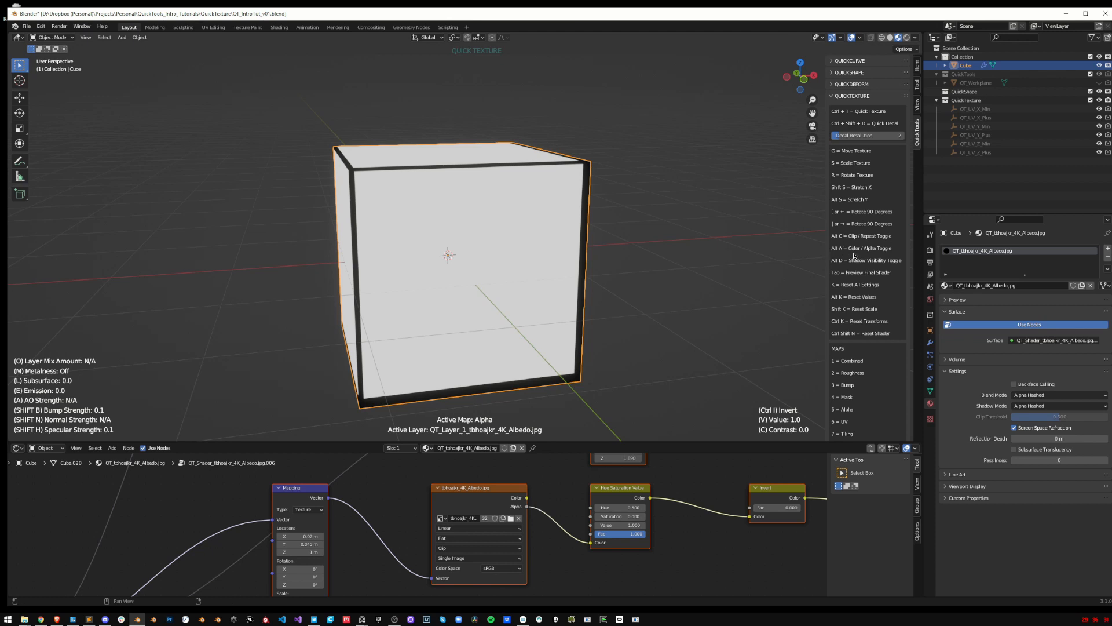
Drive the alpha from the stone image's color, and set the Alpha map's contrast to 0.6 and value to about 2.39
key("alt+a")
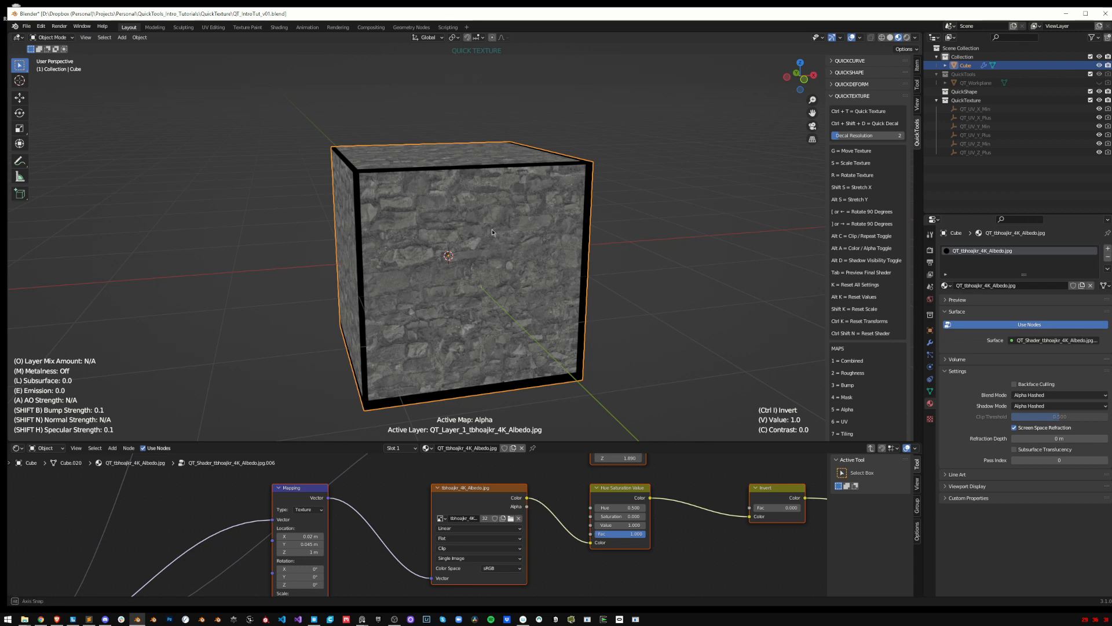
key("c")
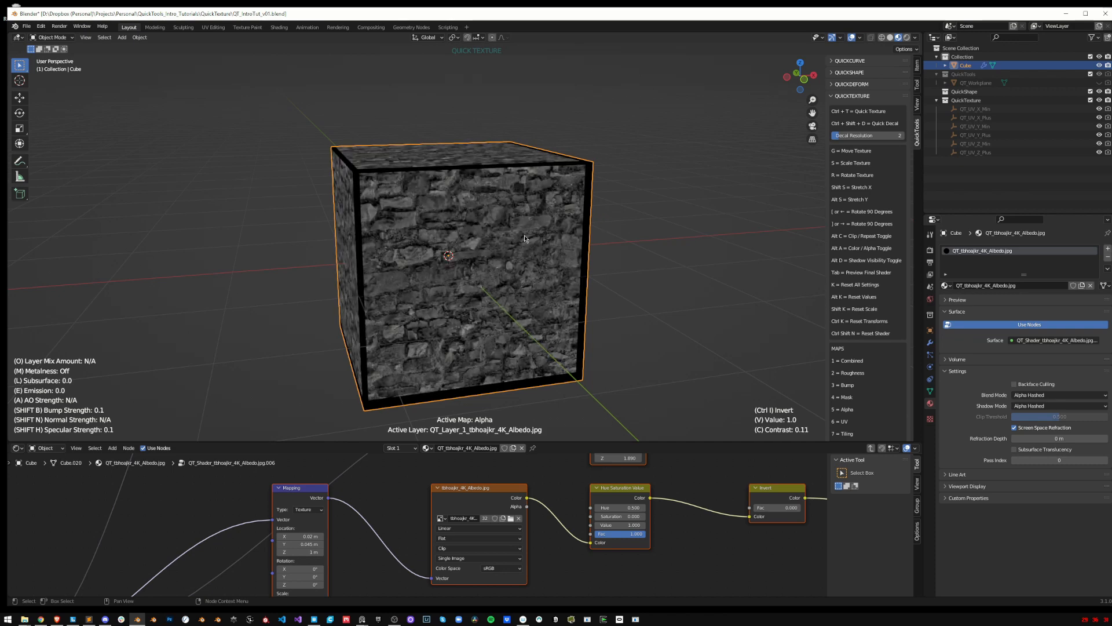
key("v")
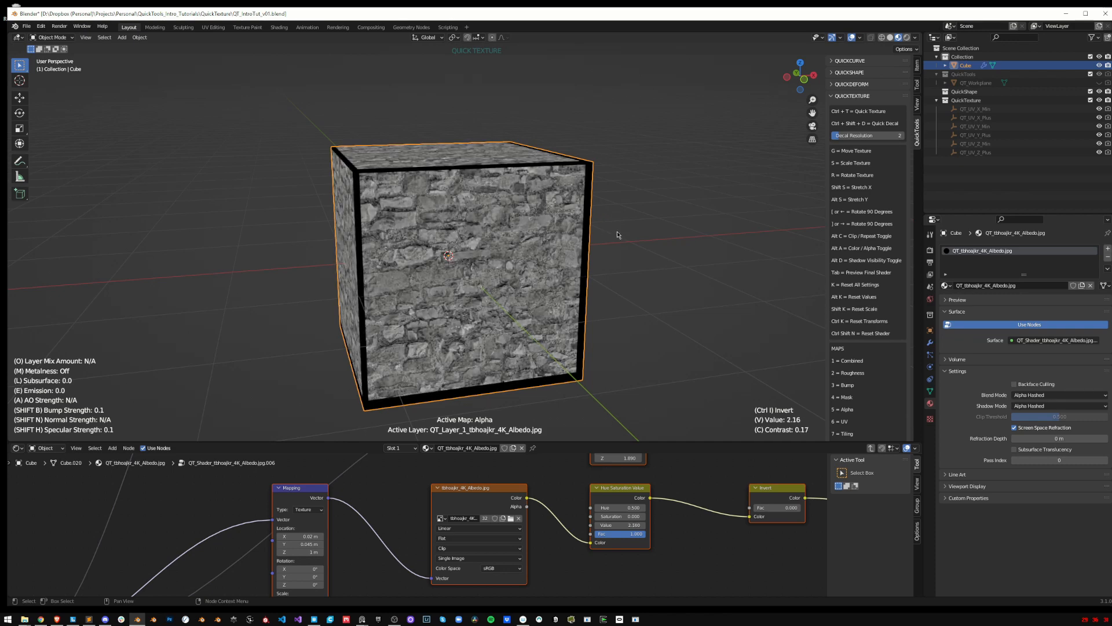
key("c")
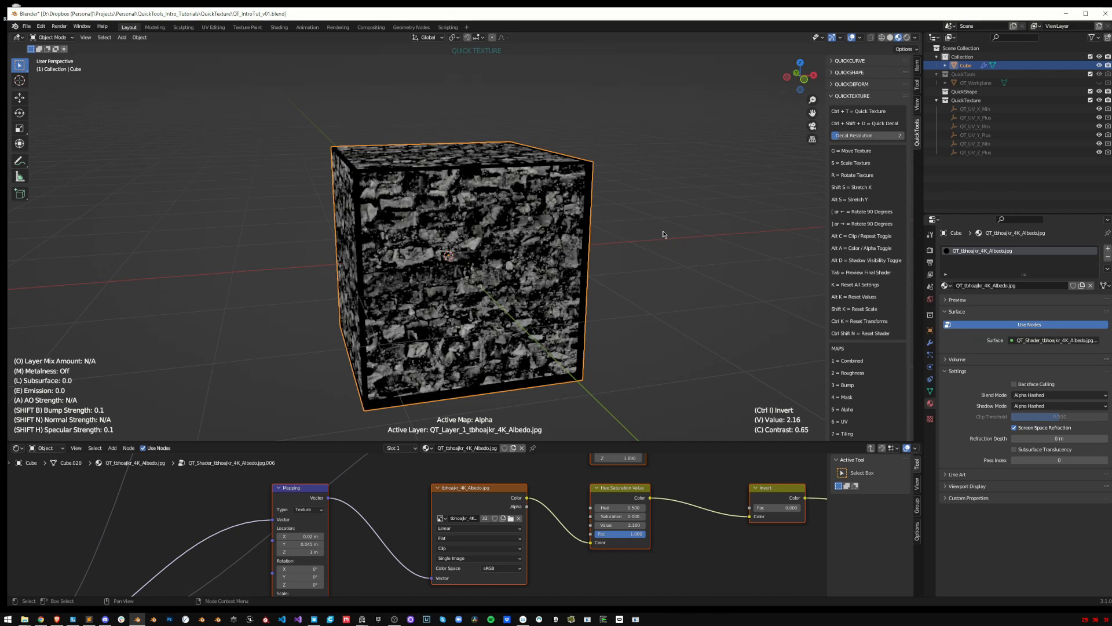
key("v")
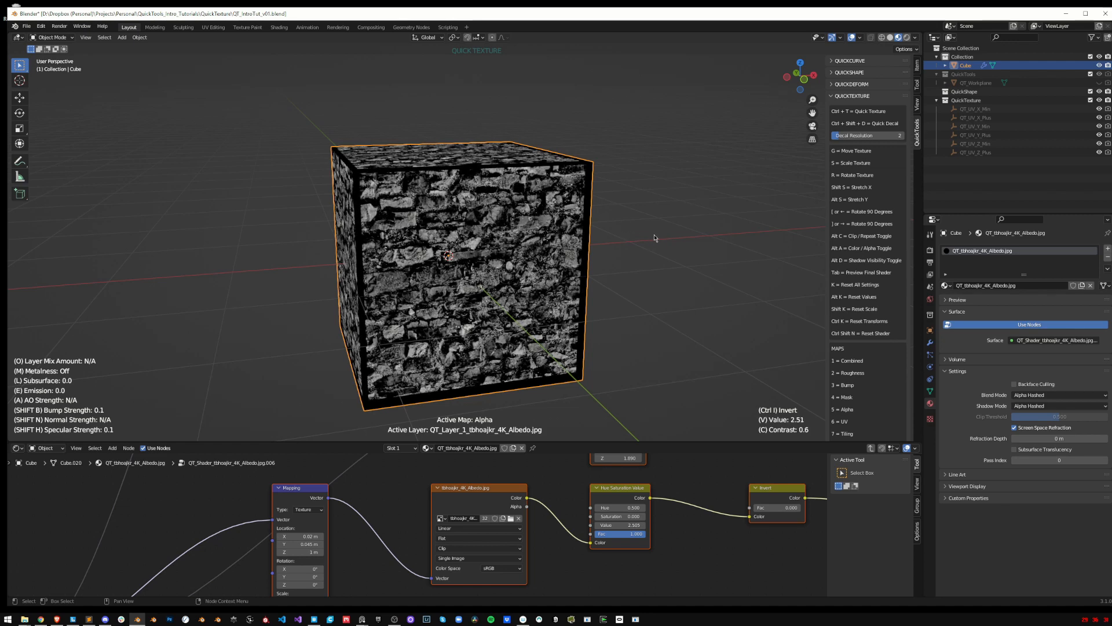
Enlarge and reposition the stone alpha texture, and display the Combined map
key("s")
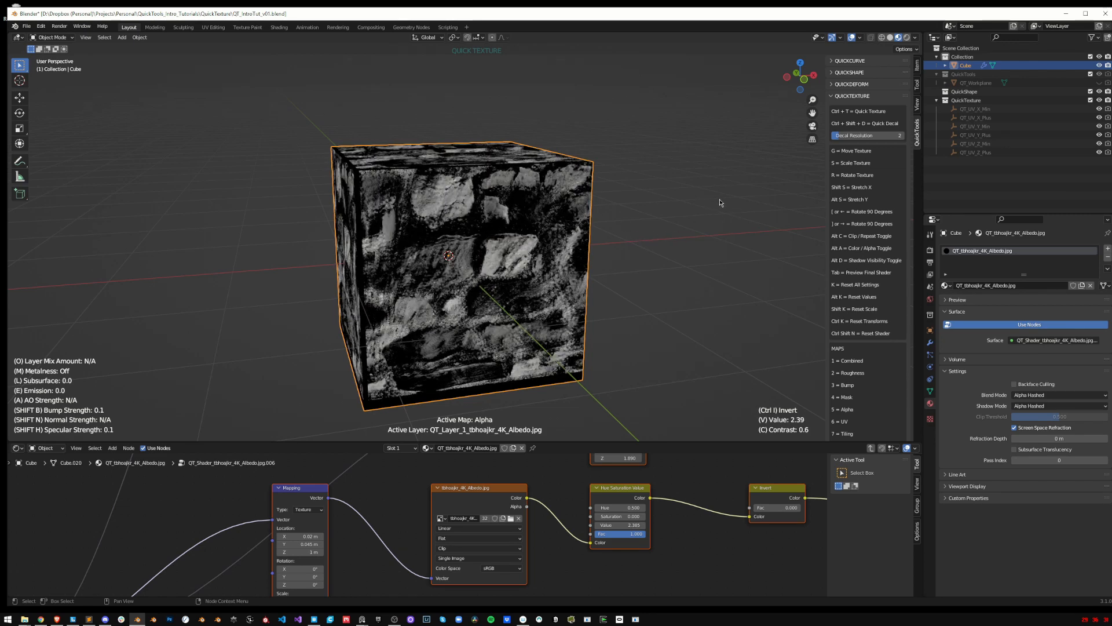
key("g")
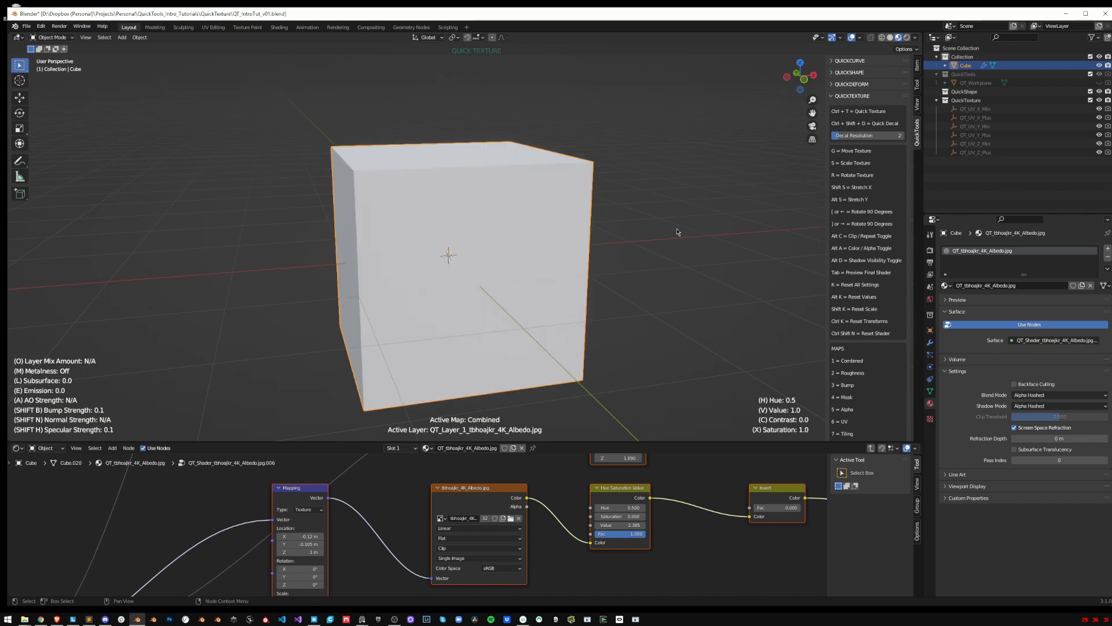
key("1")
middle_click_drag(617, 236, 558, 206)
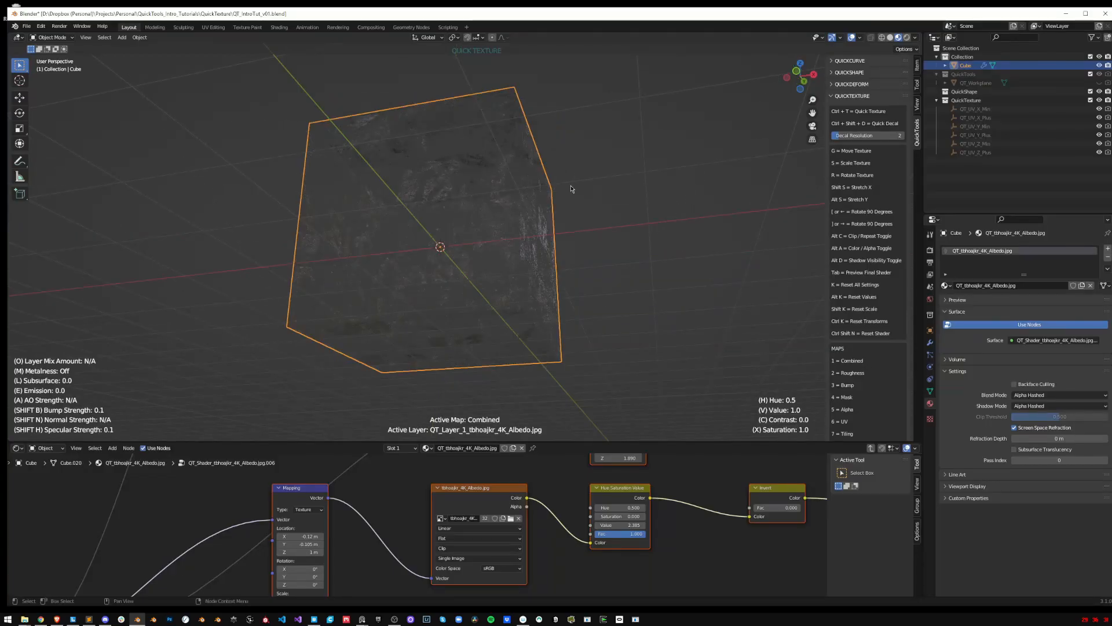
Scale the stone texture further on the semi-transparent cube and finish Quick Texture
middle_click_drag(581, 189, 508, 211)
scroll(616, 223, "up", 1)
key("s")
left_click(677, 247)
scroll(565, 235, "up", 2)
key("Return")
In Edit Mode with X-ray on, delete the cube's other faces so only a single upright face is kept, then return to Object Mode
scroll(586, 231, "down", 2)
scroll(643, 267, "down", 2)
scroll(646, 273, "down", 2)
key("Tab")
key("alt+z")
middle_click_drag(467, 179, 462, 137, "alt")
left_click_drag(462, 136, 349, 359)
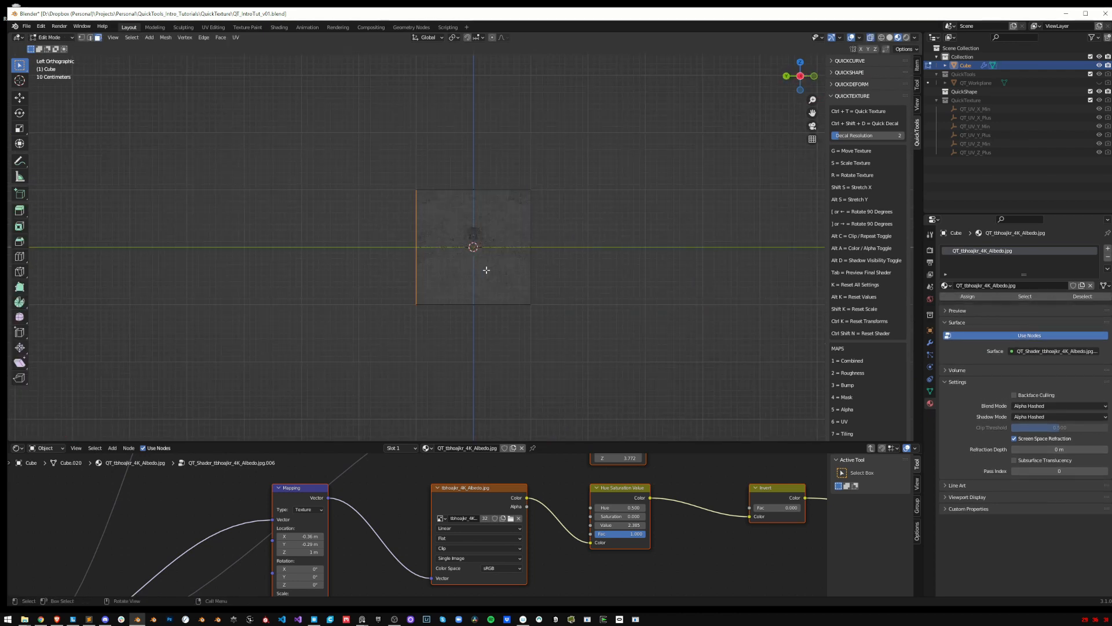
key("x")
left_click(487, 271)
middle_click_drag(487, 271, 504, 255)
key("Tab")
Use Quick Texture on the remaining face to raise its Alpha value to about 3.11, adjust the contrast, and display the Combined map
key("s")
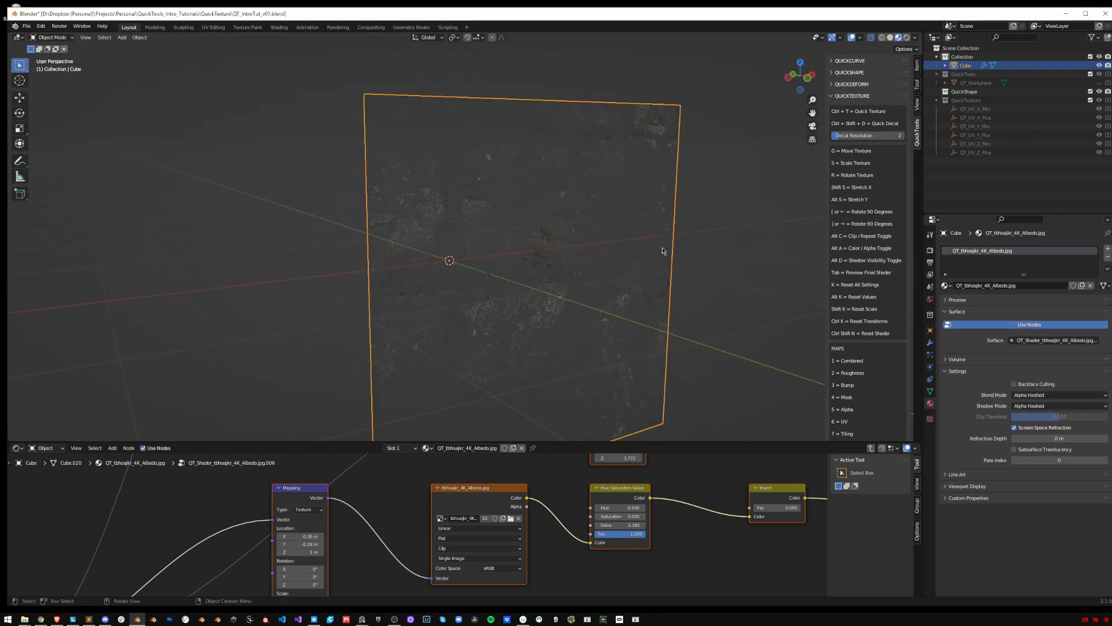
left_click(631, 209)
key("5")
key("v")
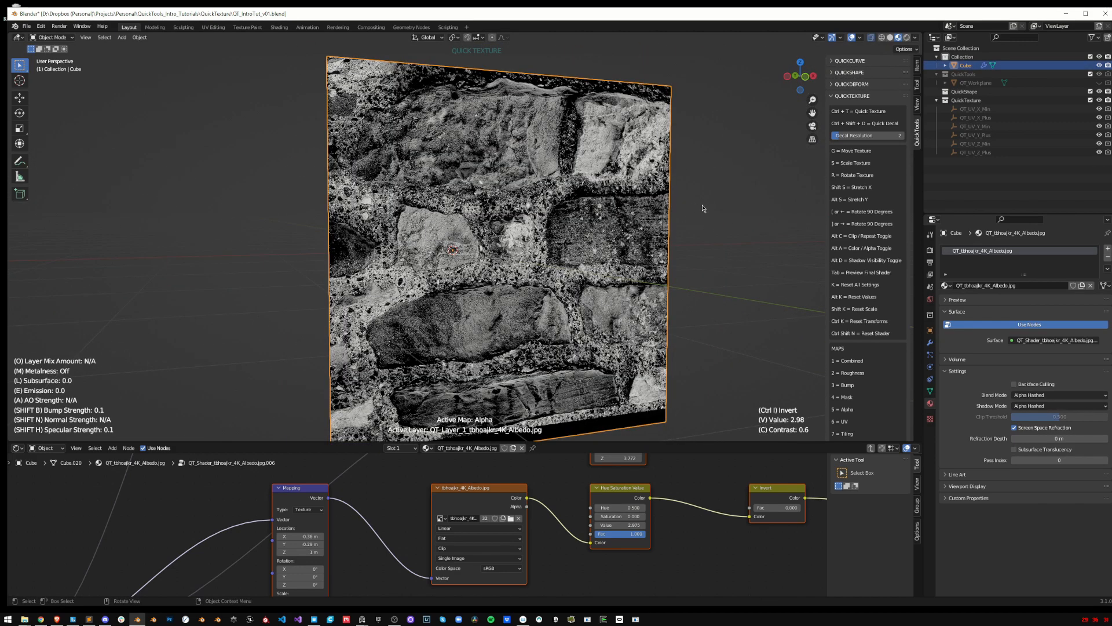
left_click(709, 205)
key("c")
left_click(646, 212)
key("1")
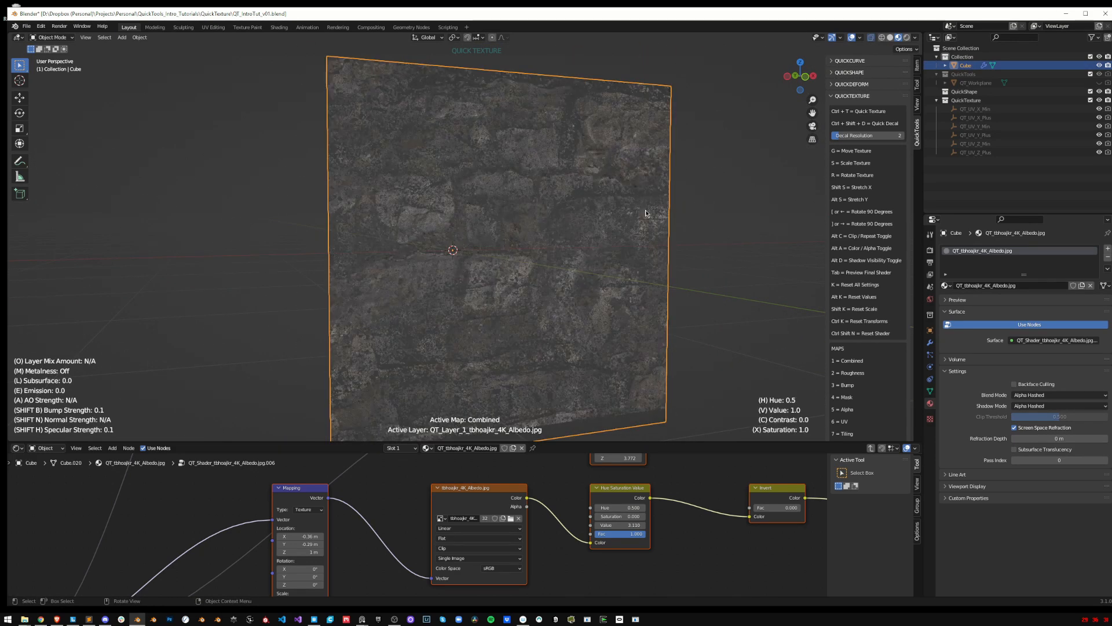
Leave Quick Texture, delete the semi-transparent stone plane, and add a new cube
middle_click_drag(723, 211, 582, 301)
left_click(728, 207)
left_click(728, 208)
left_click(561, 293)
key("x")
left_click(561, 294)
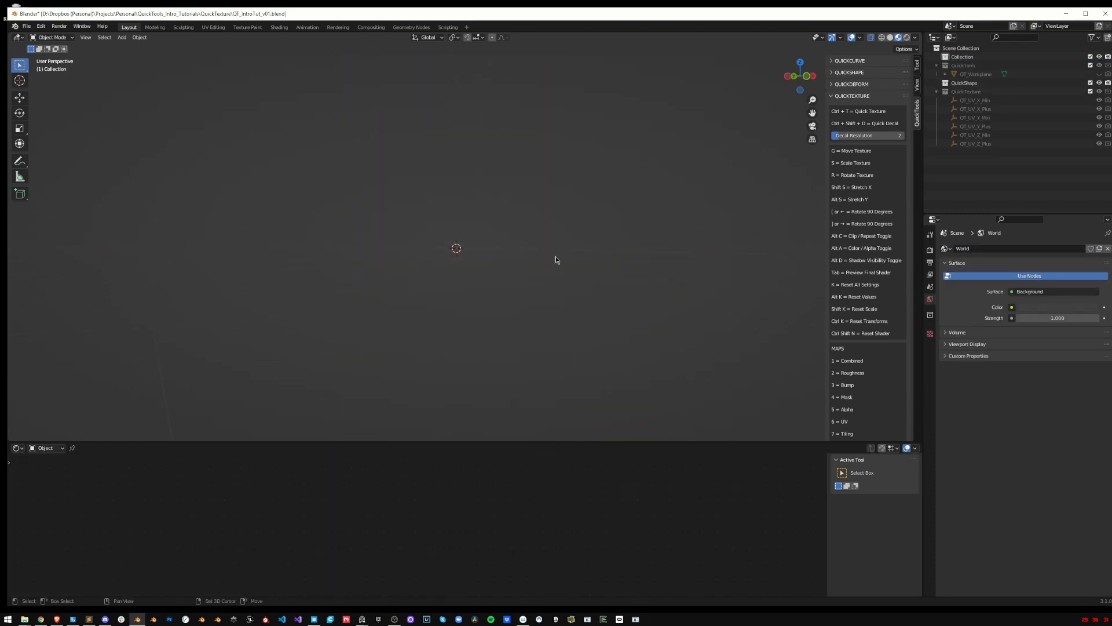
key("shift+a")
mouse_move(555, 256)
left_click(600, 266)
middle_click_drag(527, 259, 565, 306)
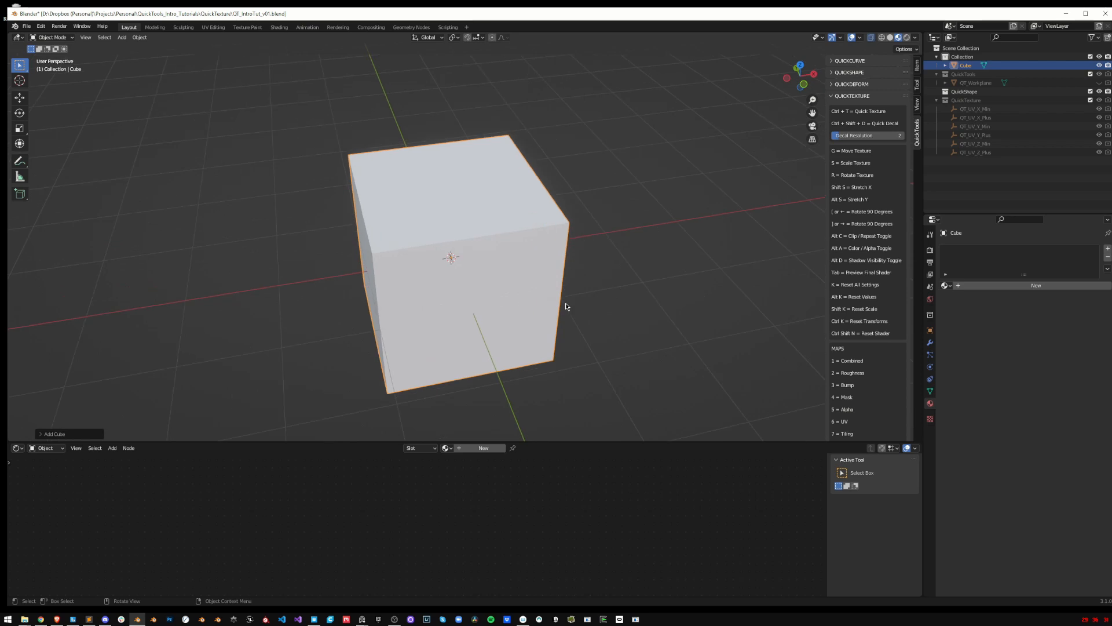
Create a Quick Texture material on the new cube from the stone wall image tbhoajkr_4K_Albedo.jpg
key("ctrl+t")
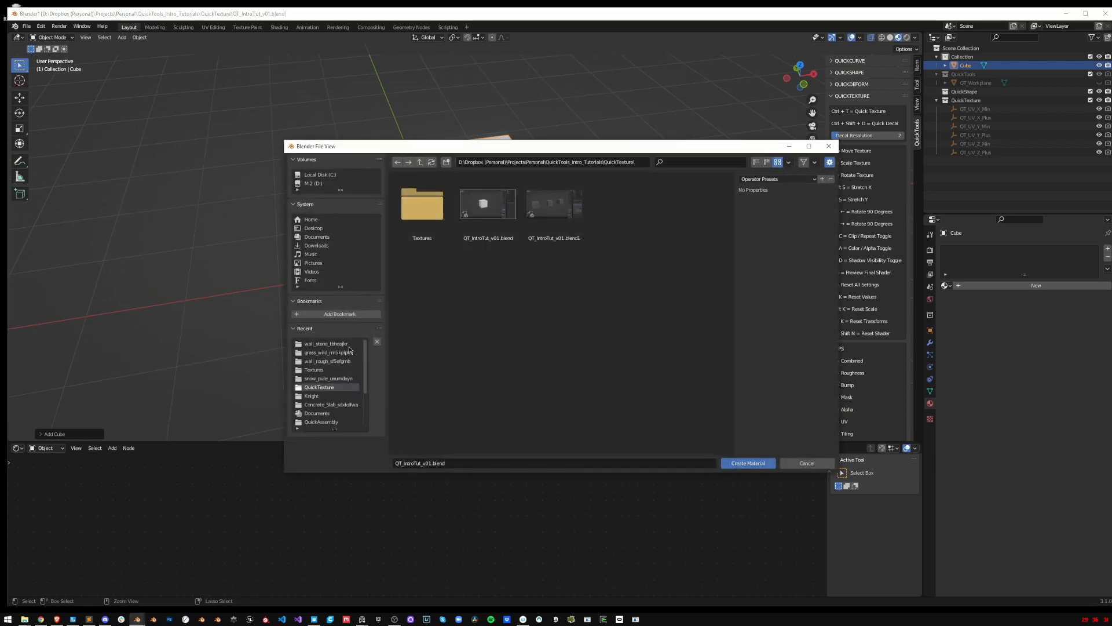
double_click(620, 203)
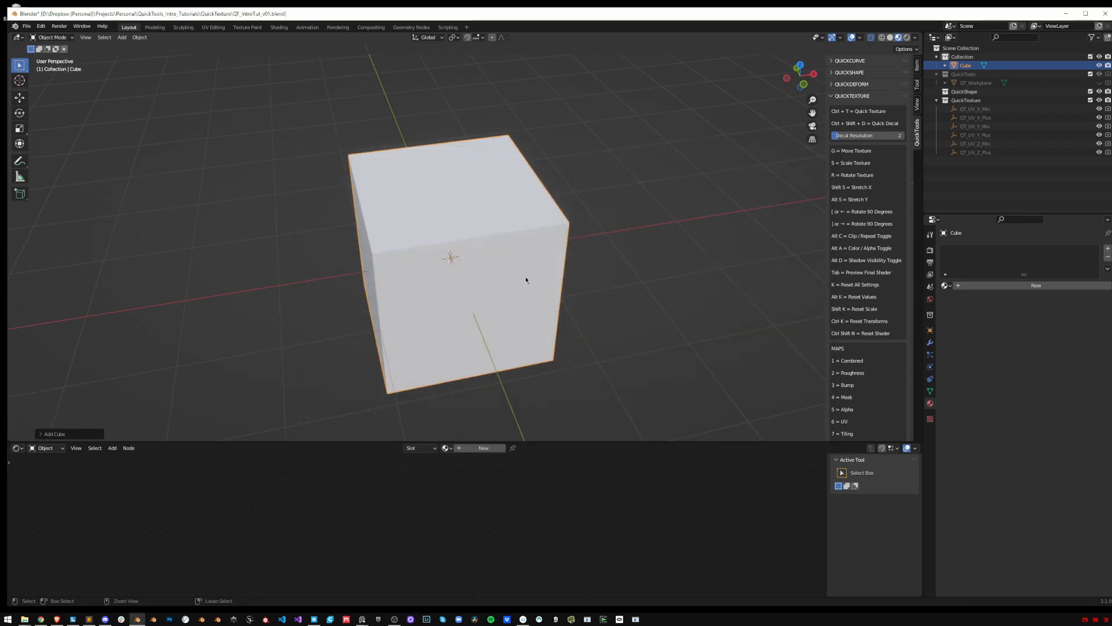
middle_click_drag(545, 260, 560, 243)
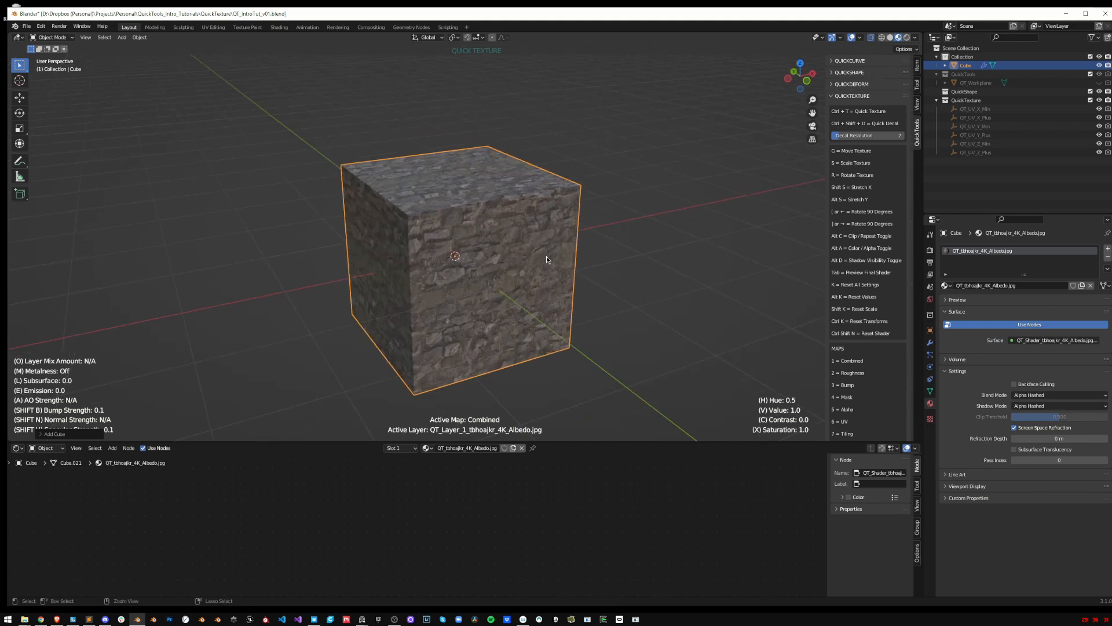
Add a new box layer over the cube's stone material from the grass image rm5kpip_4K_Albedo.jpg
key("ctrl+b")
left_click(337, 344)
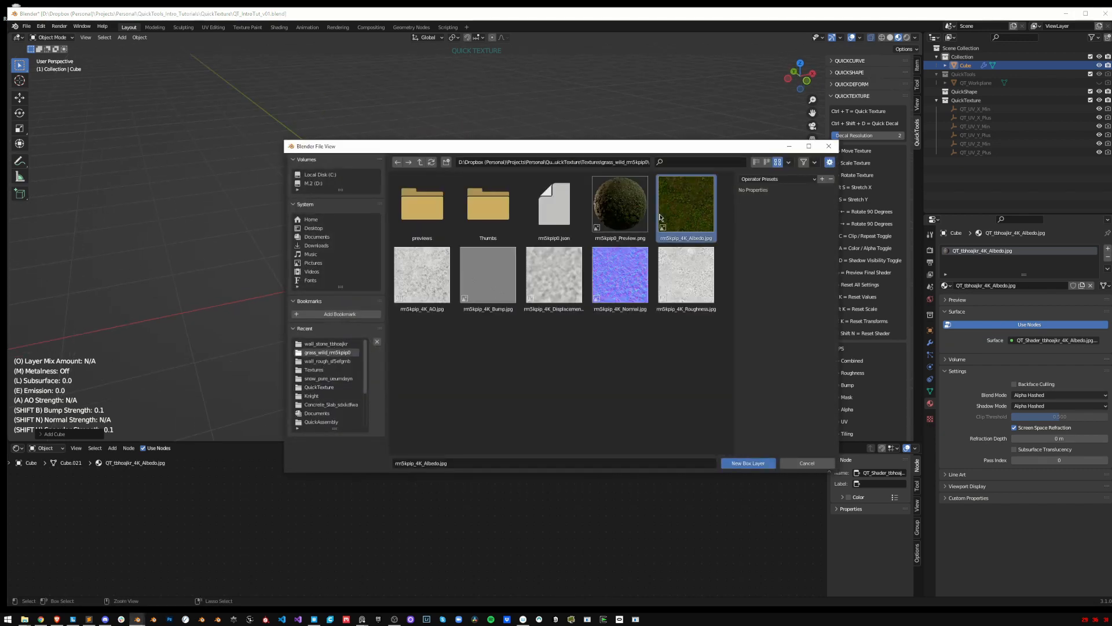
double_click(686, 206)
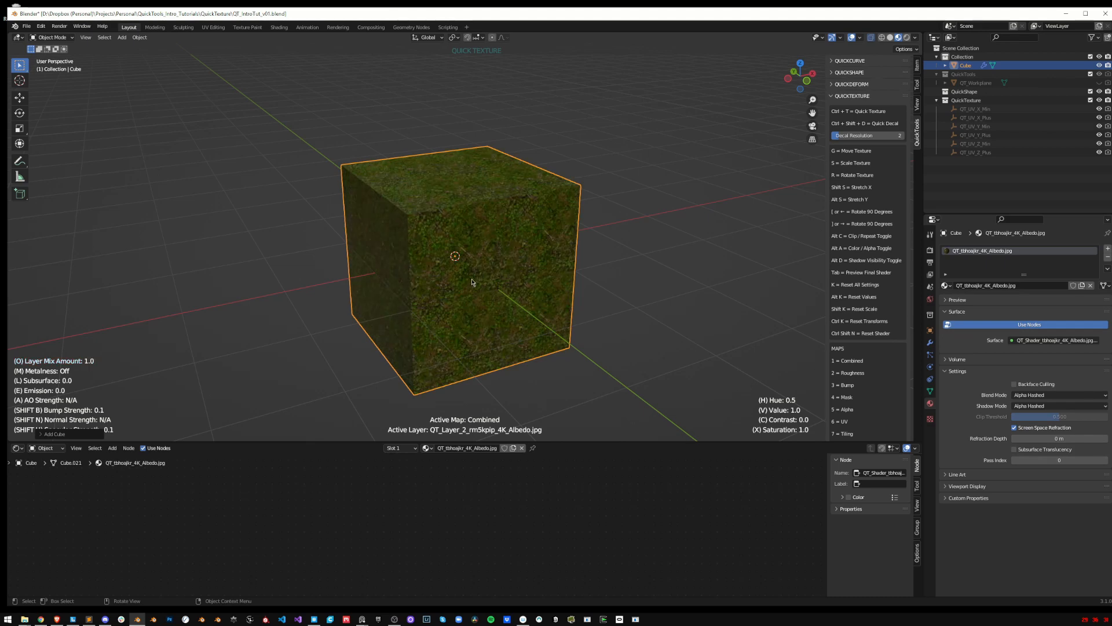
key("2")
key("1")
key("2")
key("1")
Add a texture mask to the grass layer using an image from the wall_stone_tbhoajkr folder
key("ctrl+m")
left_click(349, 344)
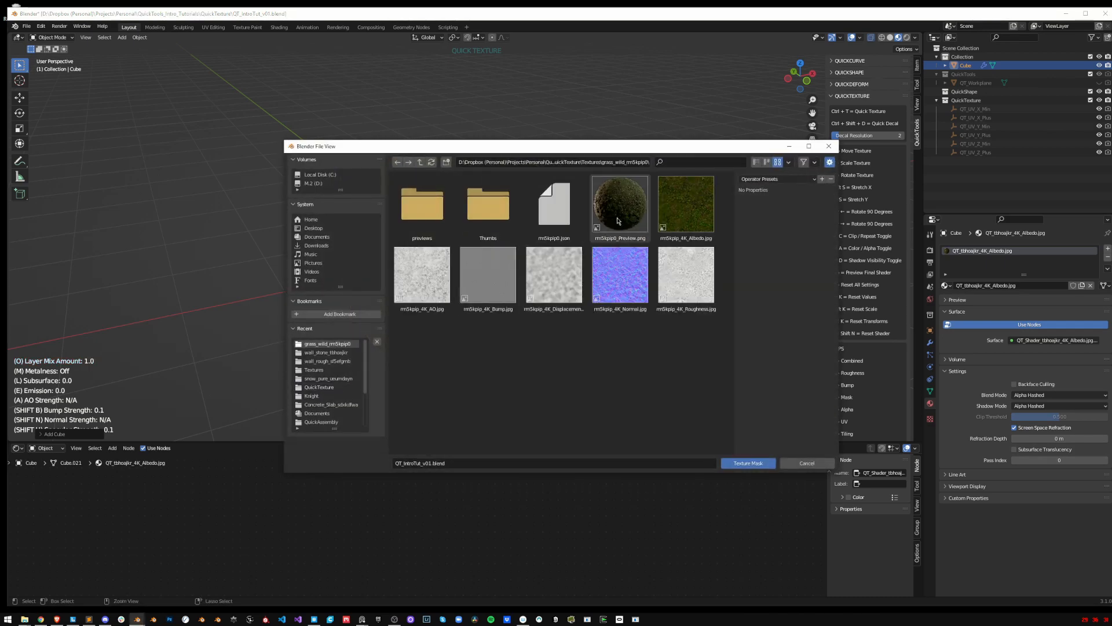
left_click(326, 352)
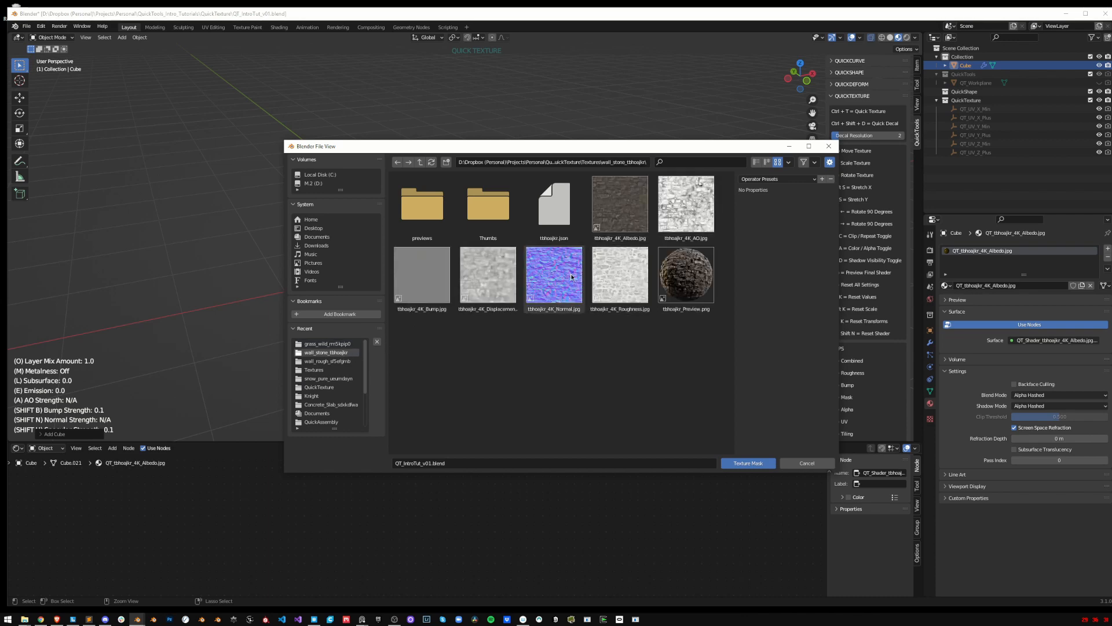
double_click(548, 251)
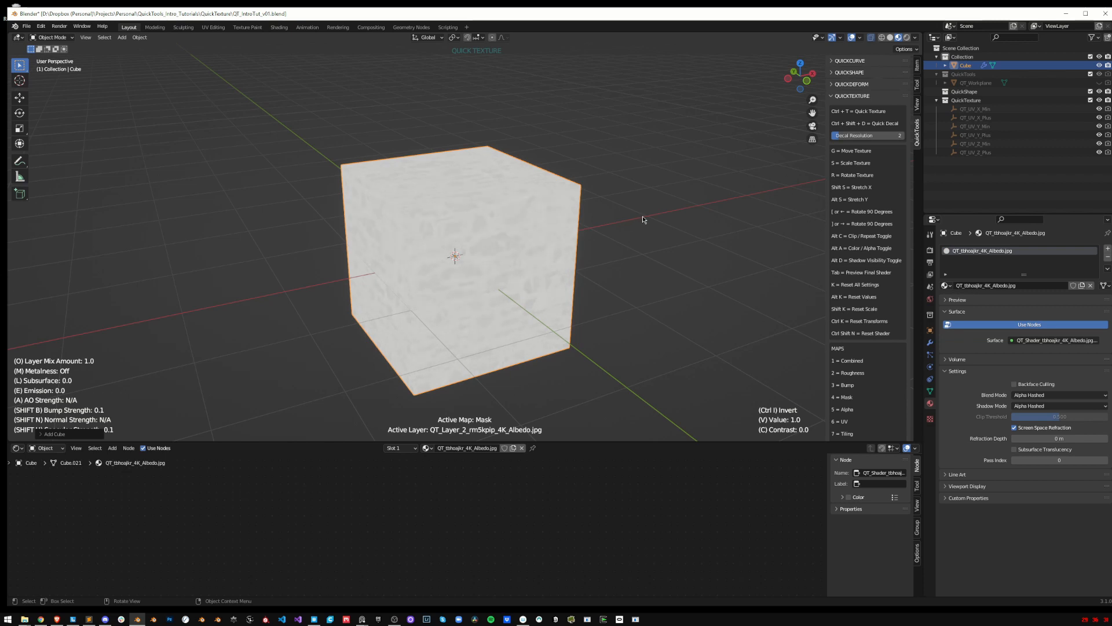
Adjust the grass layer's mask to a Value of about 0.44 and a Contrast of about 1.19
key("v")
key("c")
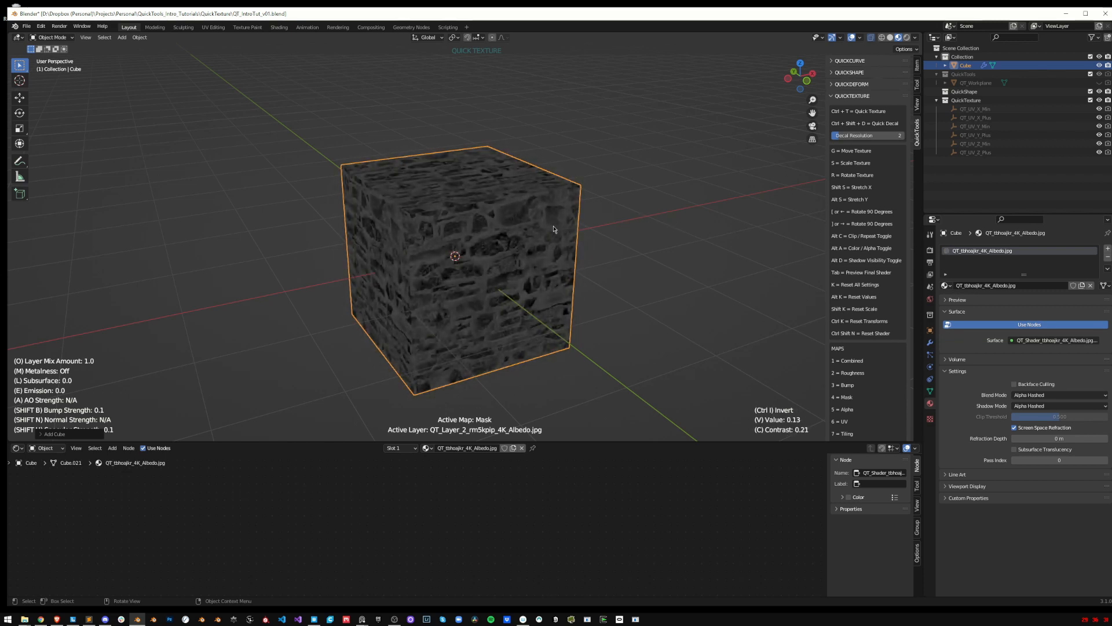
key("v")
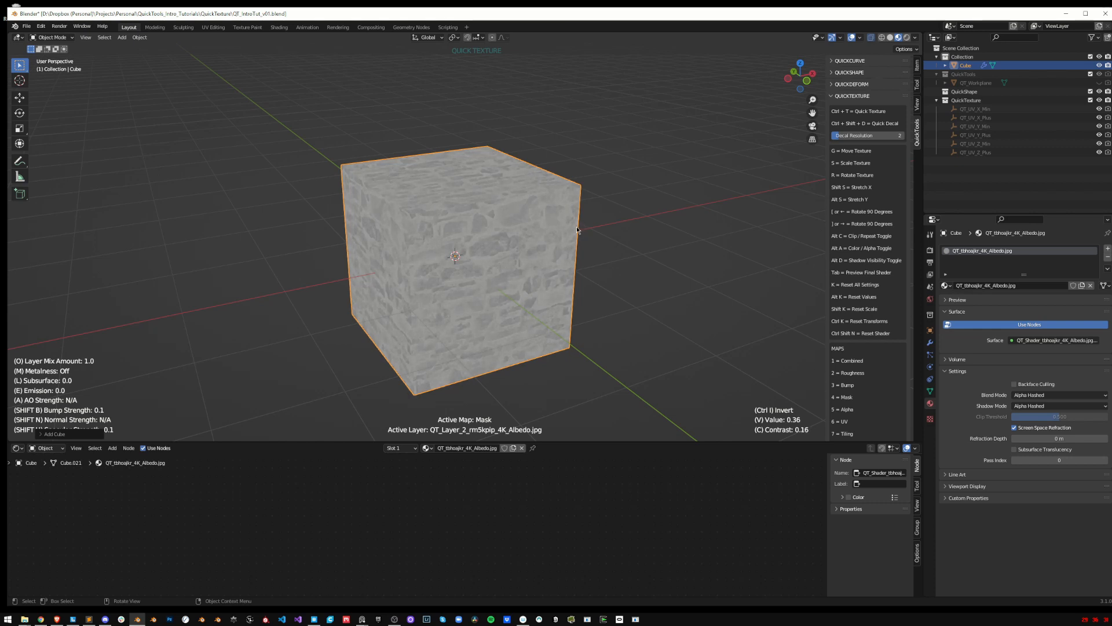
key("c")
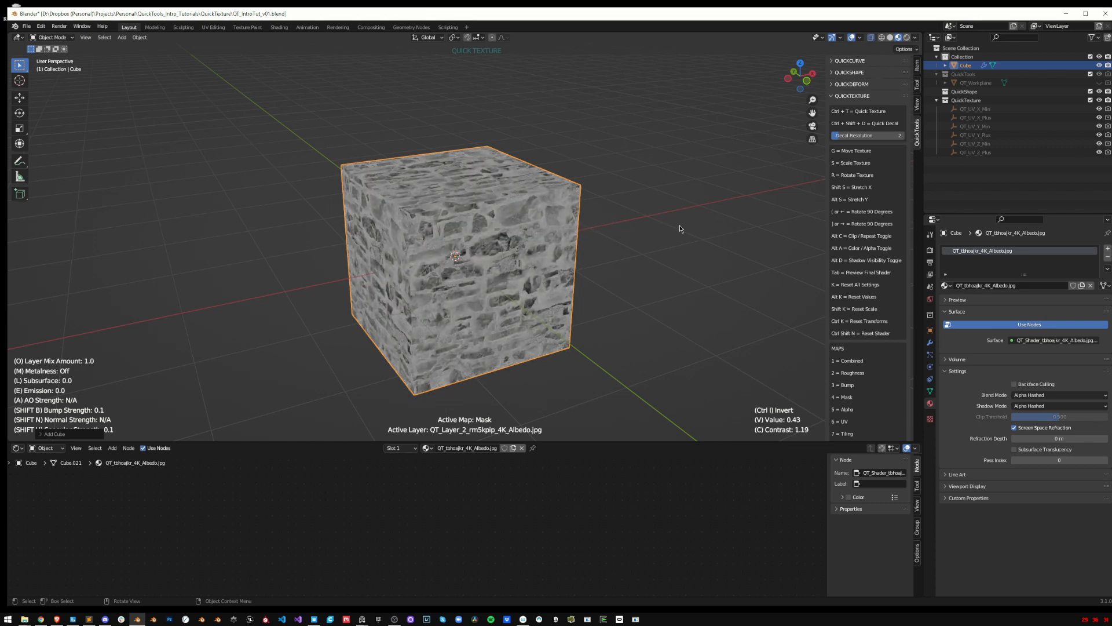
Check the Combined map on the cube, return to the Mask map, and set its Value to about 0.48 and Contrast to 2.5
key("1")
middle_click_drag(571, 223, 520, 244)
scroll(516, 273, "up", 4)
scroll(520, 244, "down", 2)
scroll(521, 244, "down", 1)
key("2")
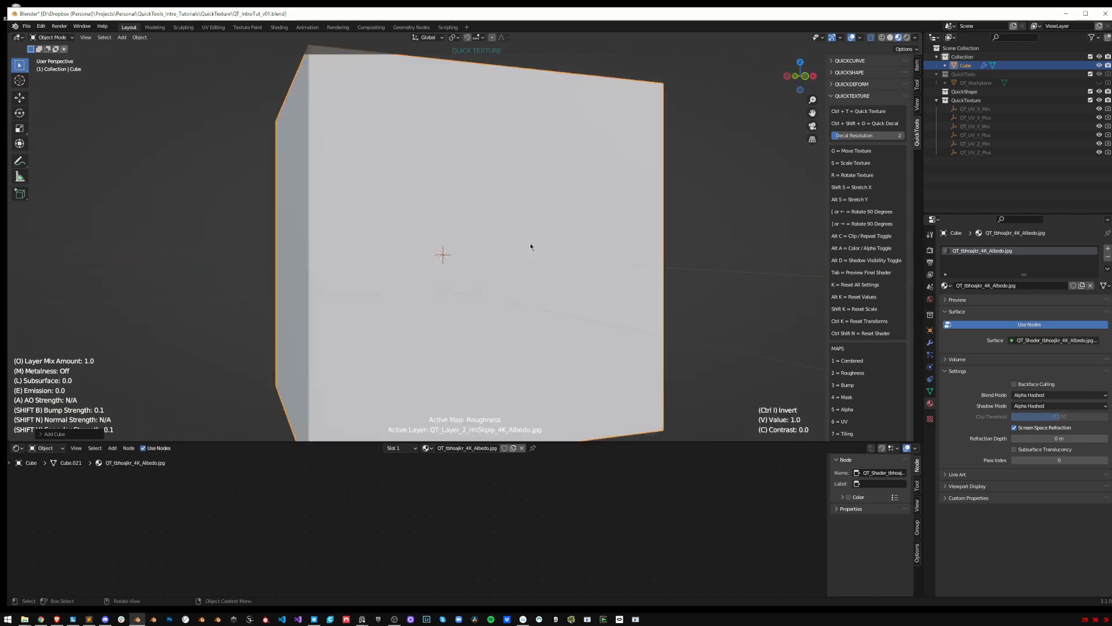
key("4")
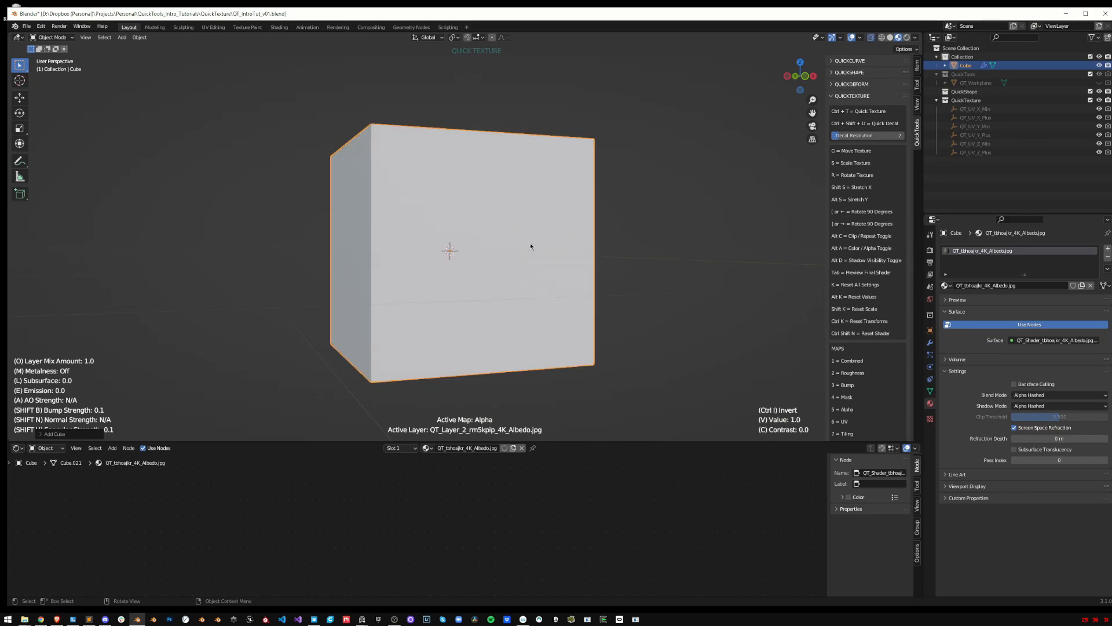
middle_click_drag(530, 242, 534, 251)
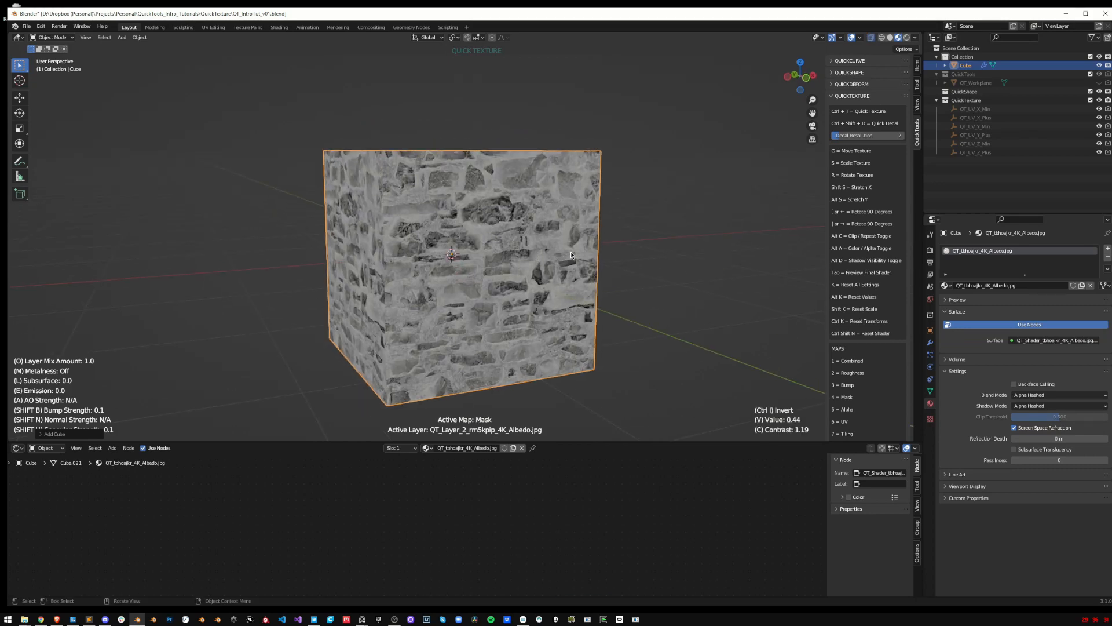
key("v")
key("c")
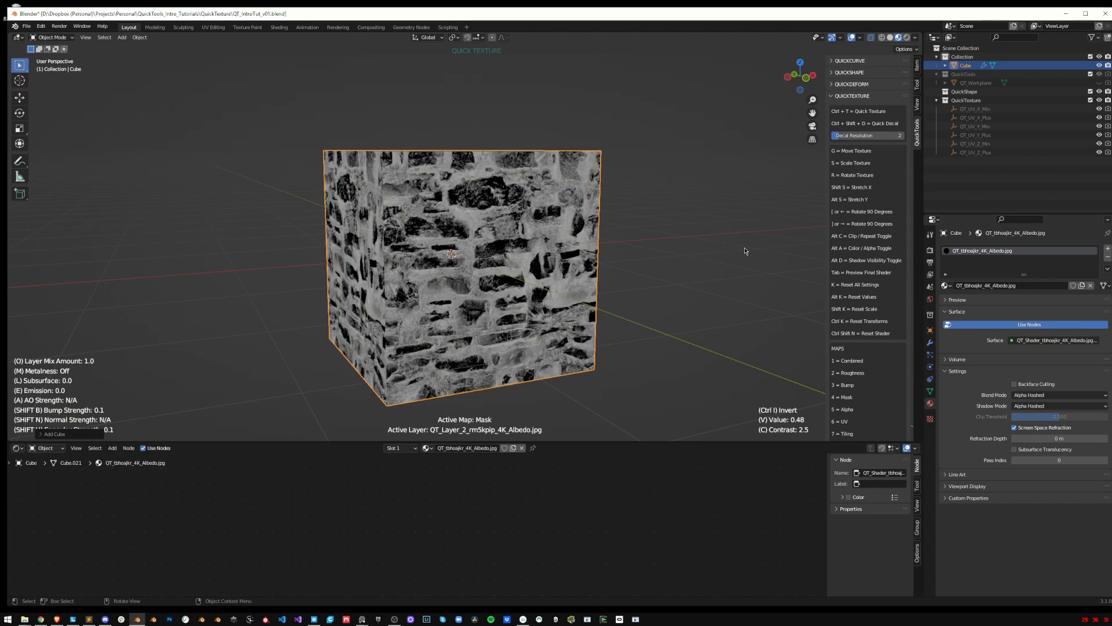
Enlarge the grass layer's mask texture, set its Value to about 0.68 and Contrast to about 2.2, and preview the final shader
key("1")
middle_click_drag(698, 256, 650, 243)
scroll(649, 242, "up", 3)
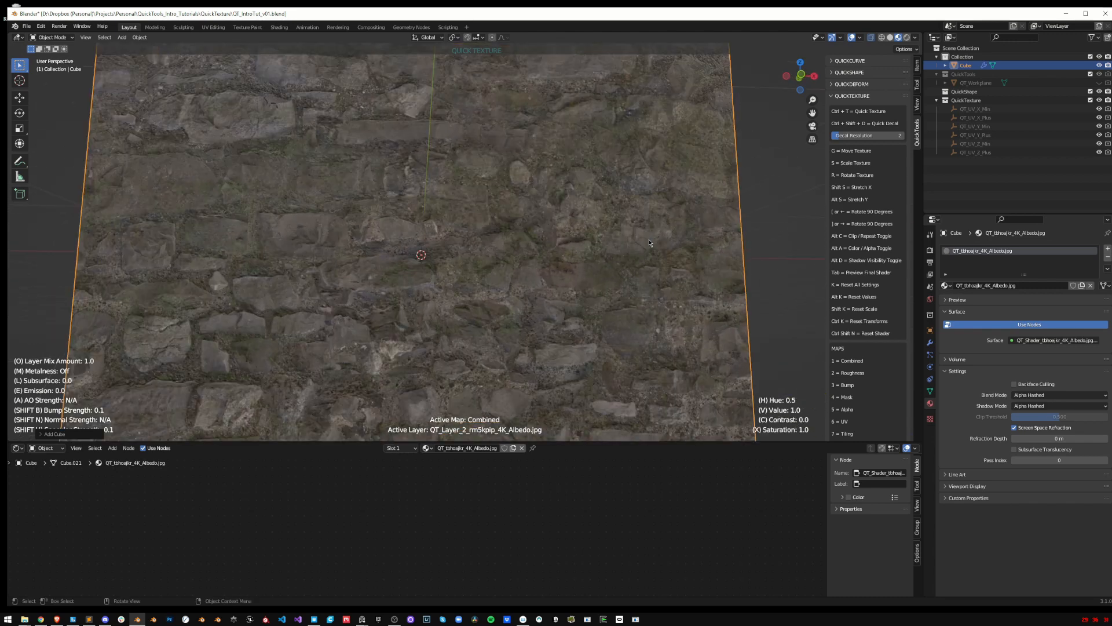
scroll(421, 297, "down", 3)
middle_click_drag(464, 255, 504, 278)
key("4")
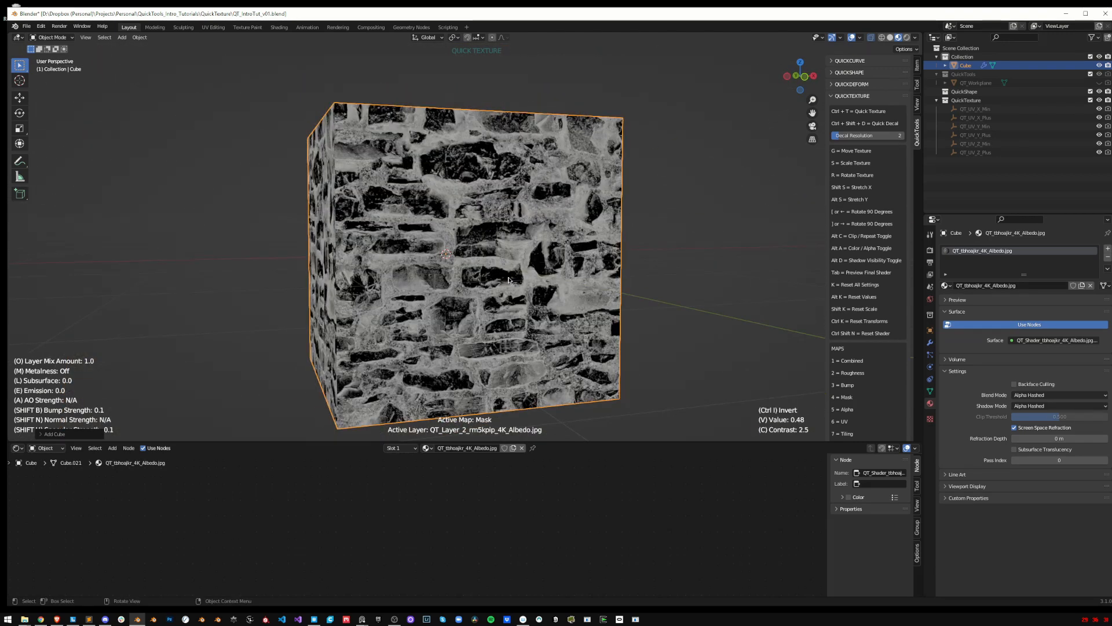
key("v")
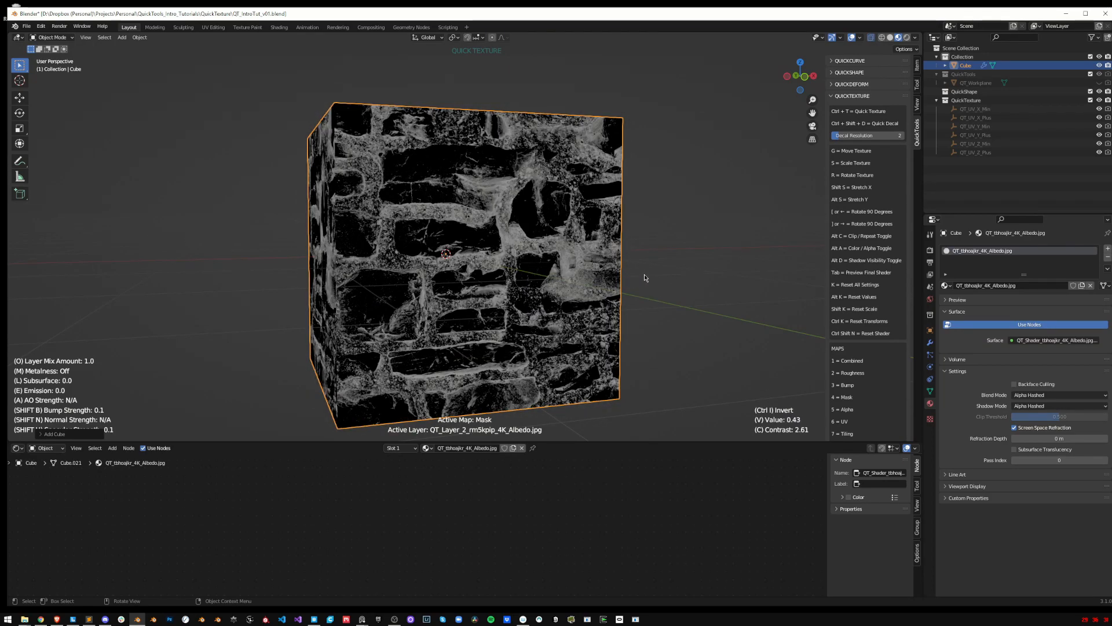
left_click(608, 275)
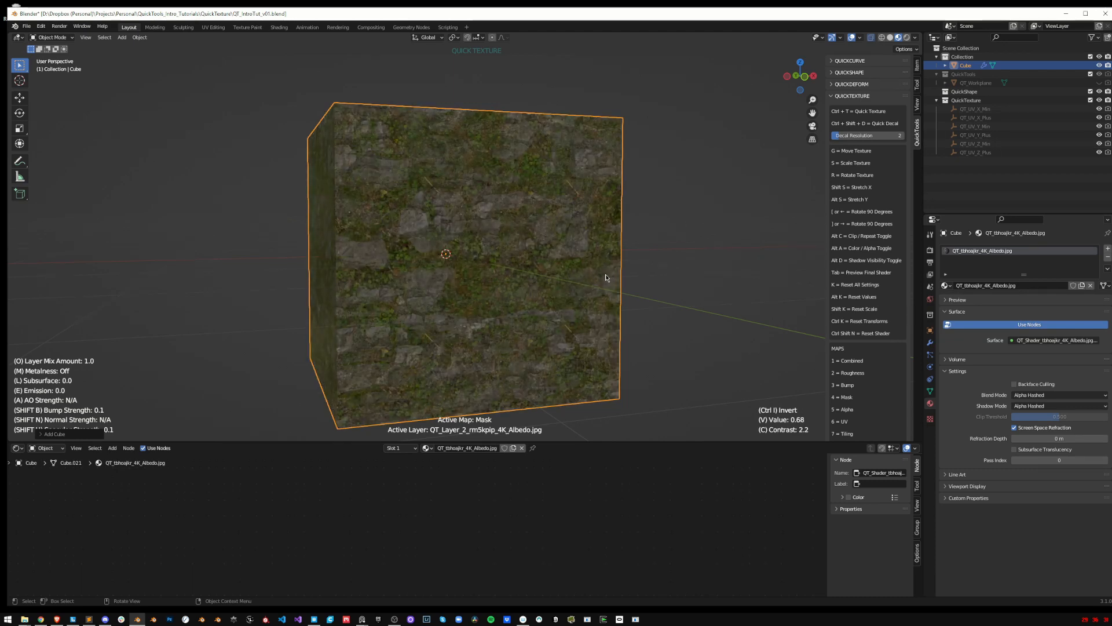
Leave Quick Texture and examine the blend of grass and stone on the cube's different sides
scroll(604, 279, "up", 5)
scroll(585, 273, "down", 7)
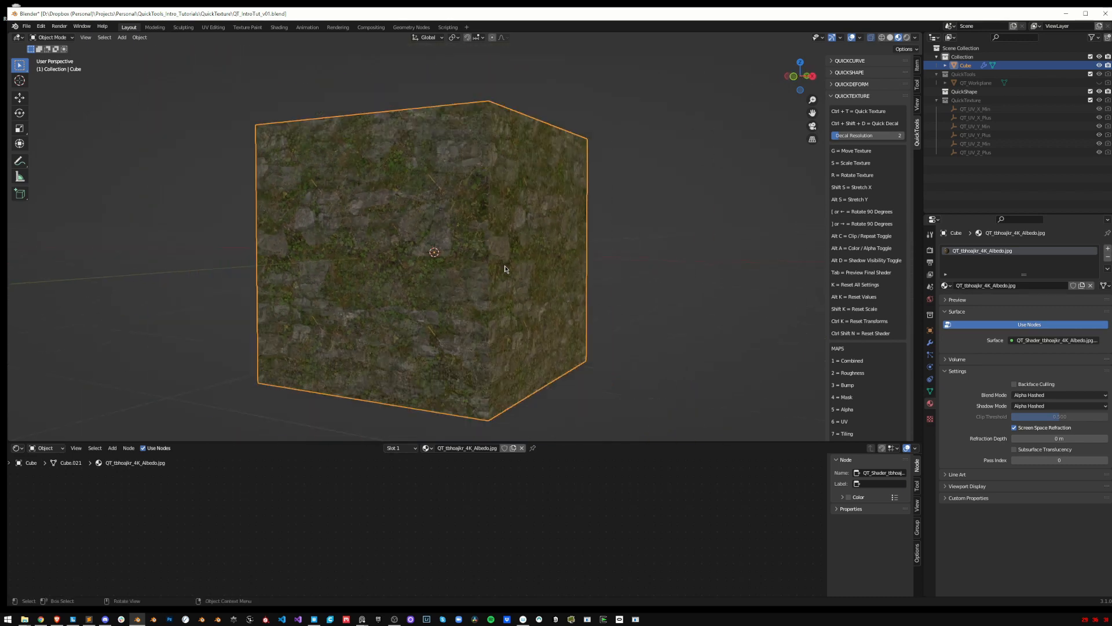
middle_click_drag(585, 273, 550, 258)
scroll(475, 282, "up", 2)
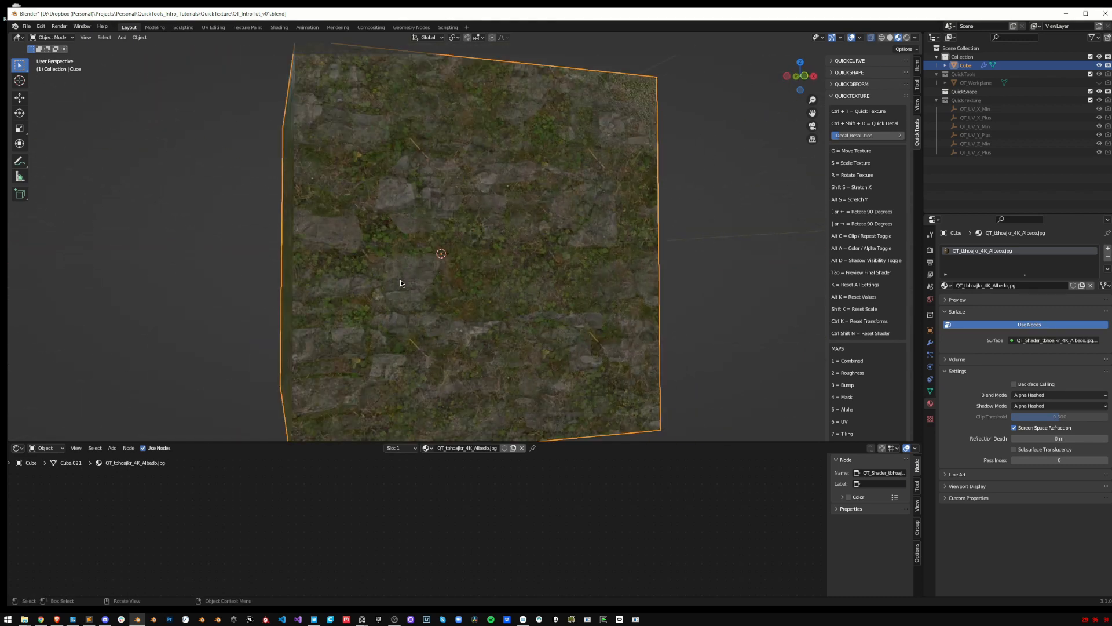
scroll(399, 297, "down", 1)
middle_click_drag(398, 297, 579, 278)
scroll(579, 278, "down", 2)
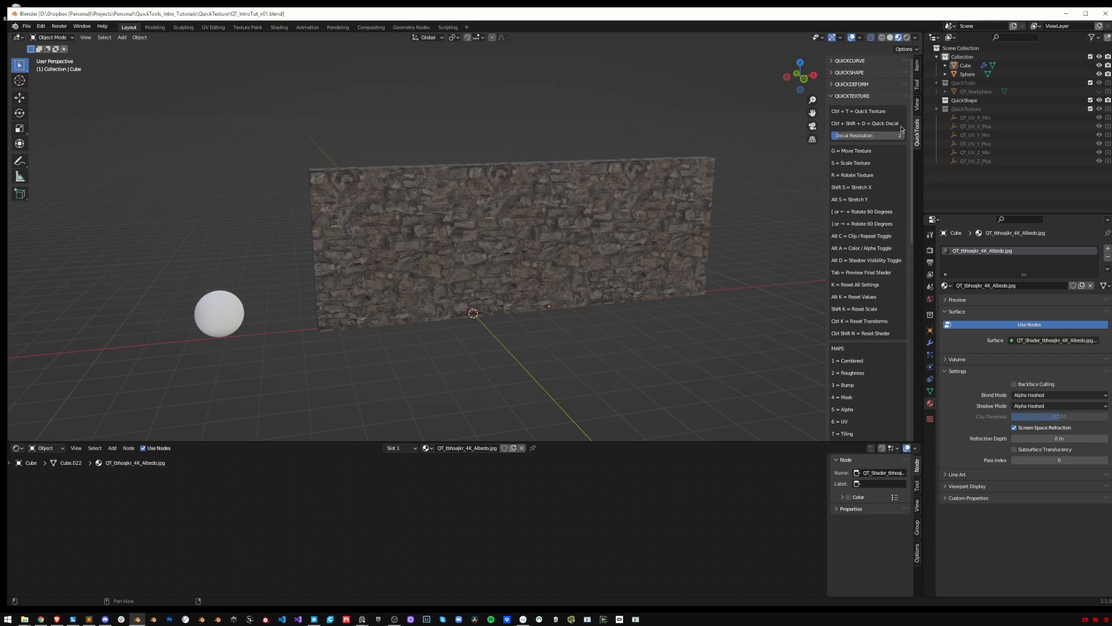
left_click(478, 296)
left_click(521, 342)
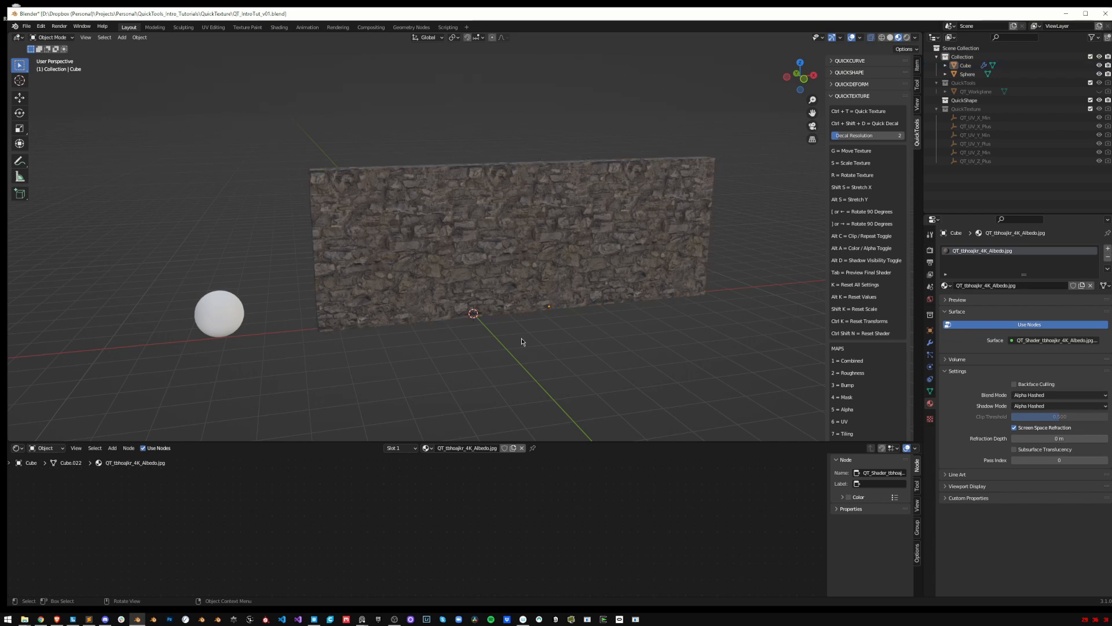
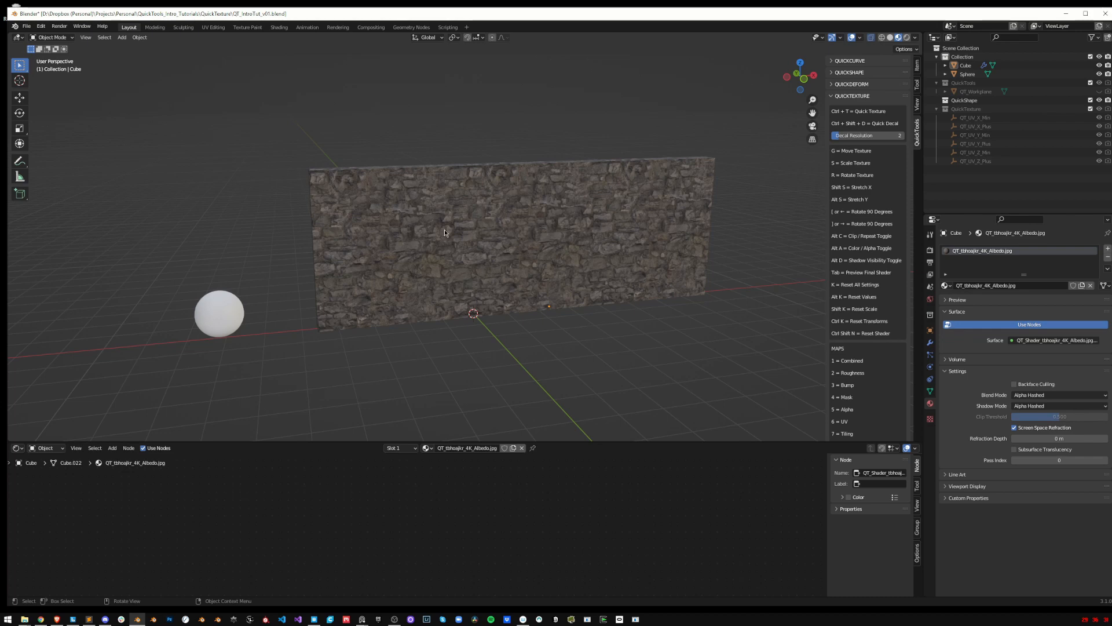
scroll(507, 260, "up", 1)
scroll(507, 260, "down", 2)
scroll(507, 259, "up", 2)
In front view, create a Quick Decal on the stone wall from the image TexturesCom_DecalsLeaking0340_3_masked_L.png in the Textures folder
left_click(681, 292)
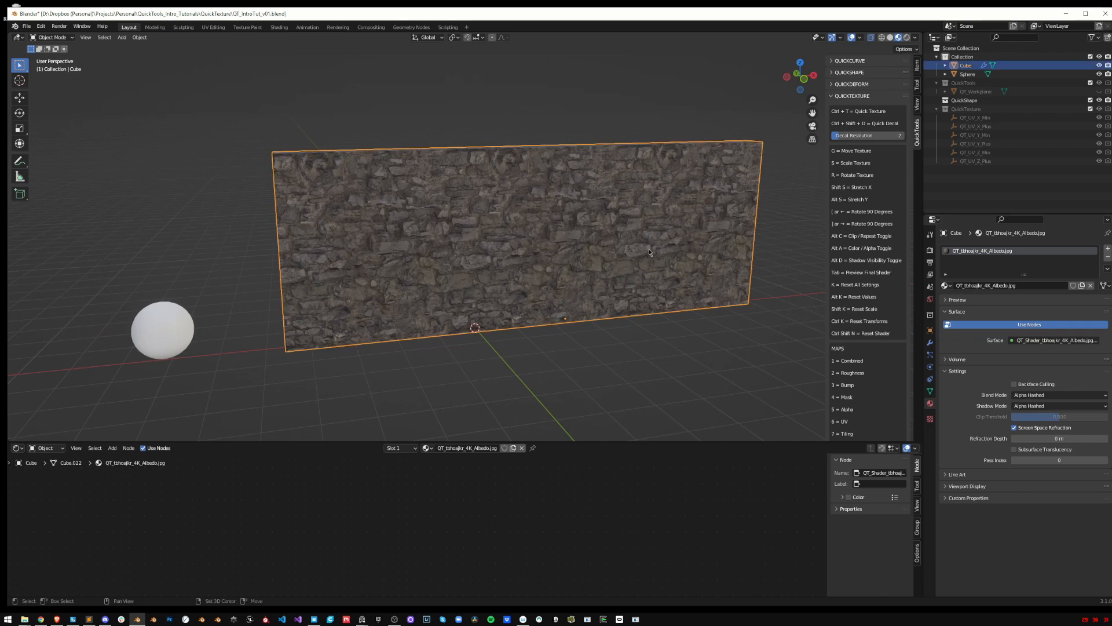
middle_click_drag(684, 292, 438, 251, "shift")
key("KP_1")
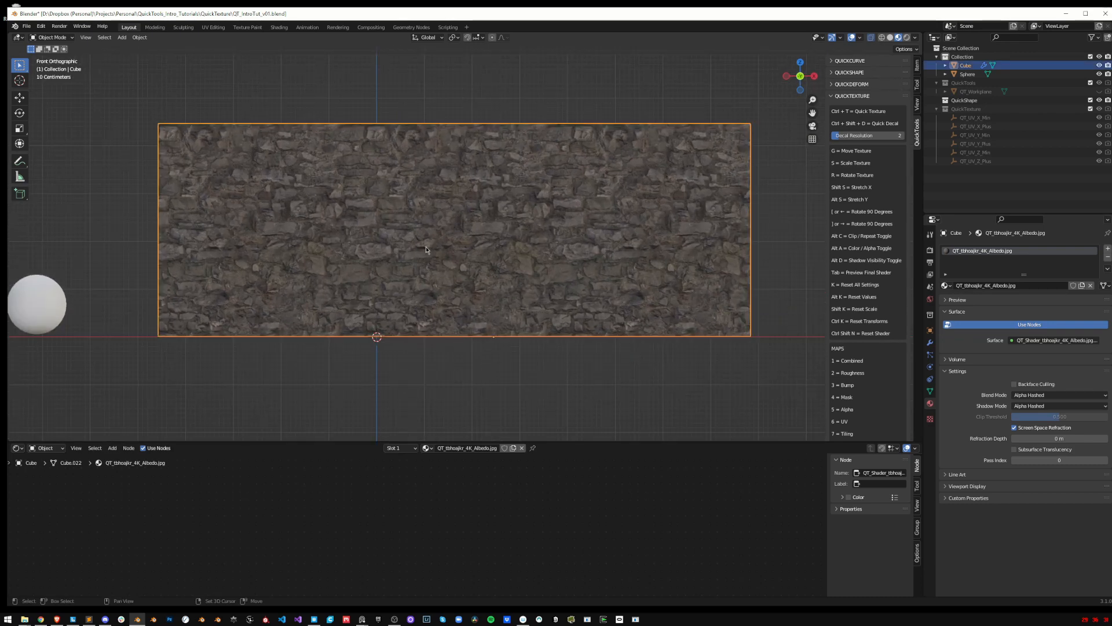
key("ctrl+shift+d")
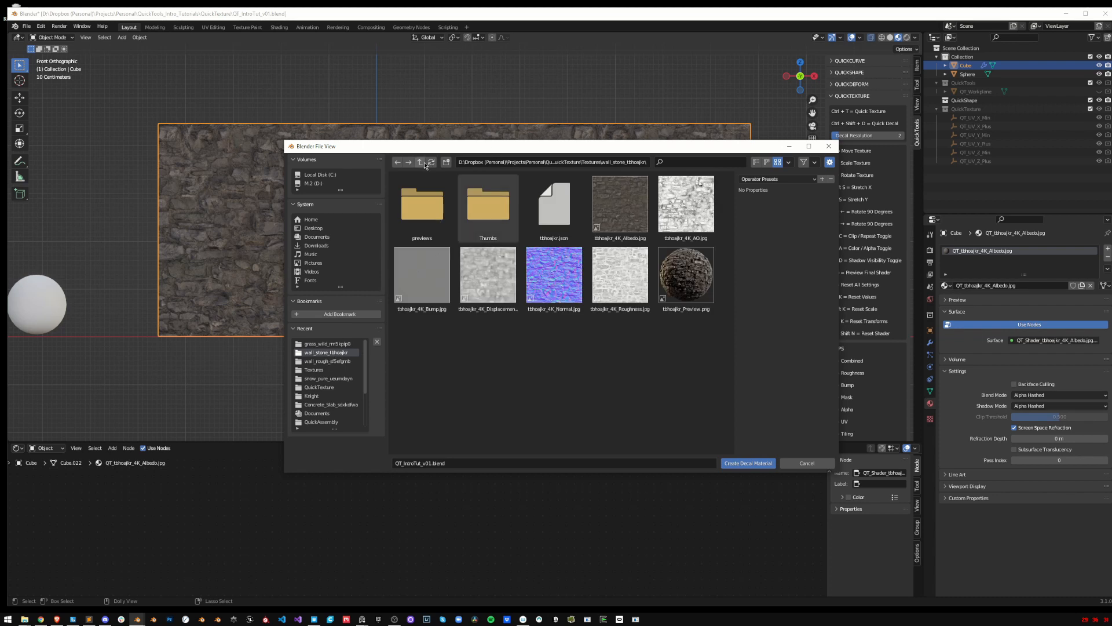
left_click(313, 370)
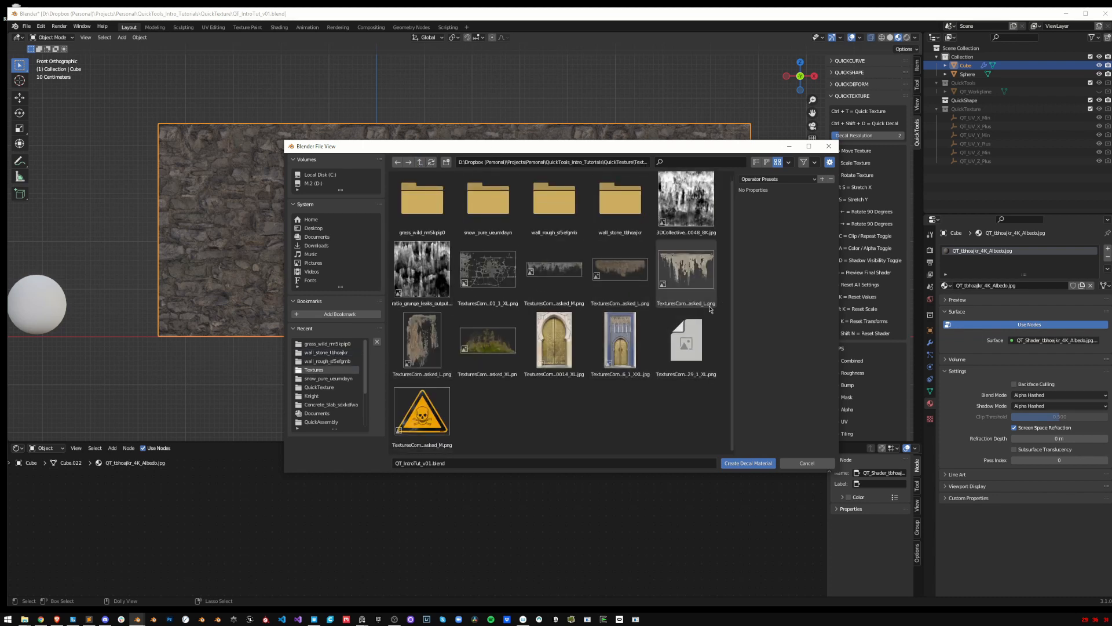
double_click(686, 268)
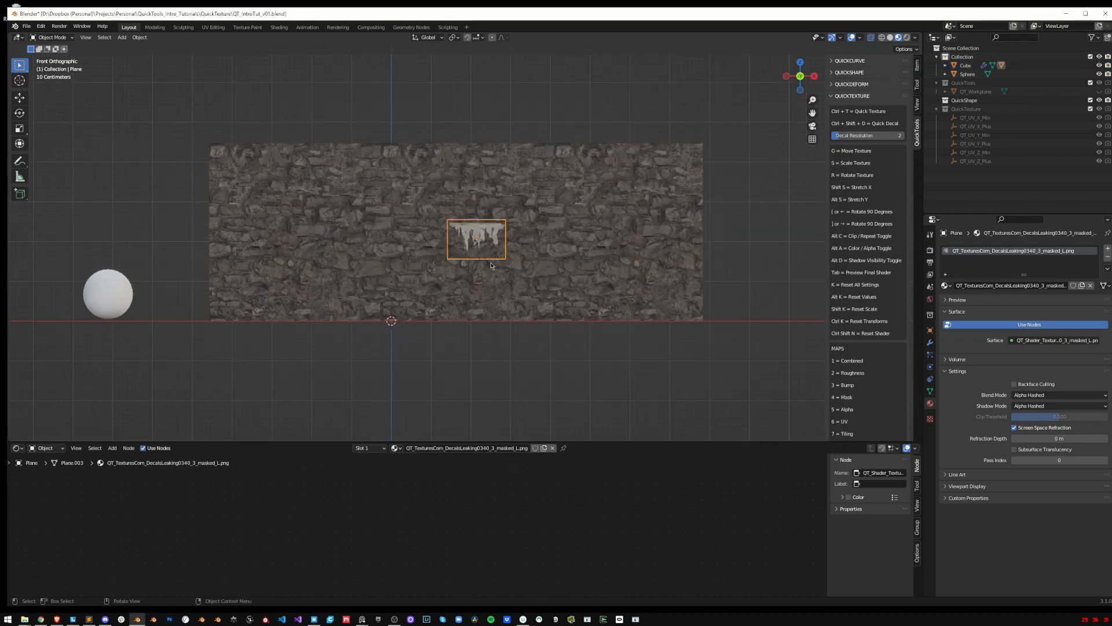
key("s")
right_click(496, 254)
middle_click_drag(500, 243, 547, 260)
key("g")
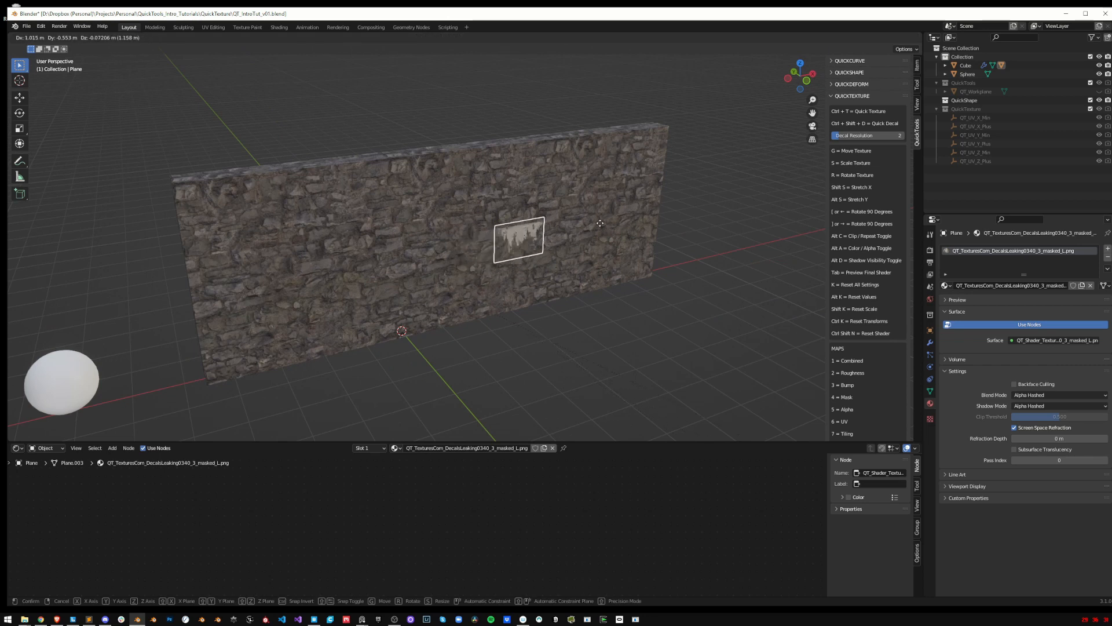
right_click(567, 236)
scroll(554, 226, "down", 1)
key("g")
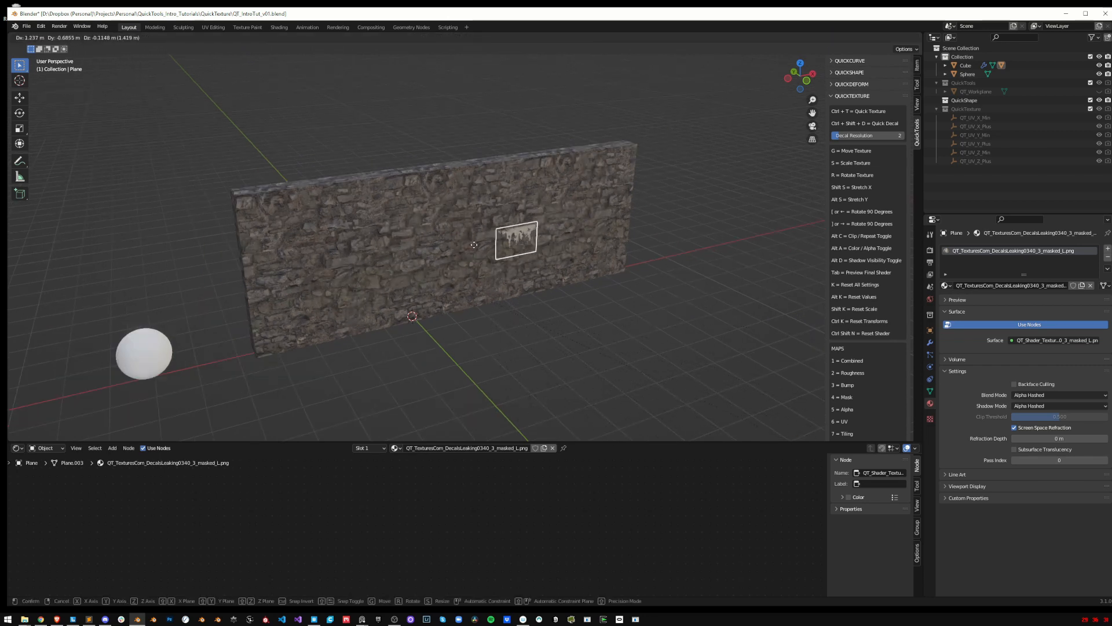
right_click(606, 288)
Show the decal's QT_Decal modifier settings and scale the decal up in front view to nearly the wall's full height
left_click(930, 342)
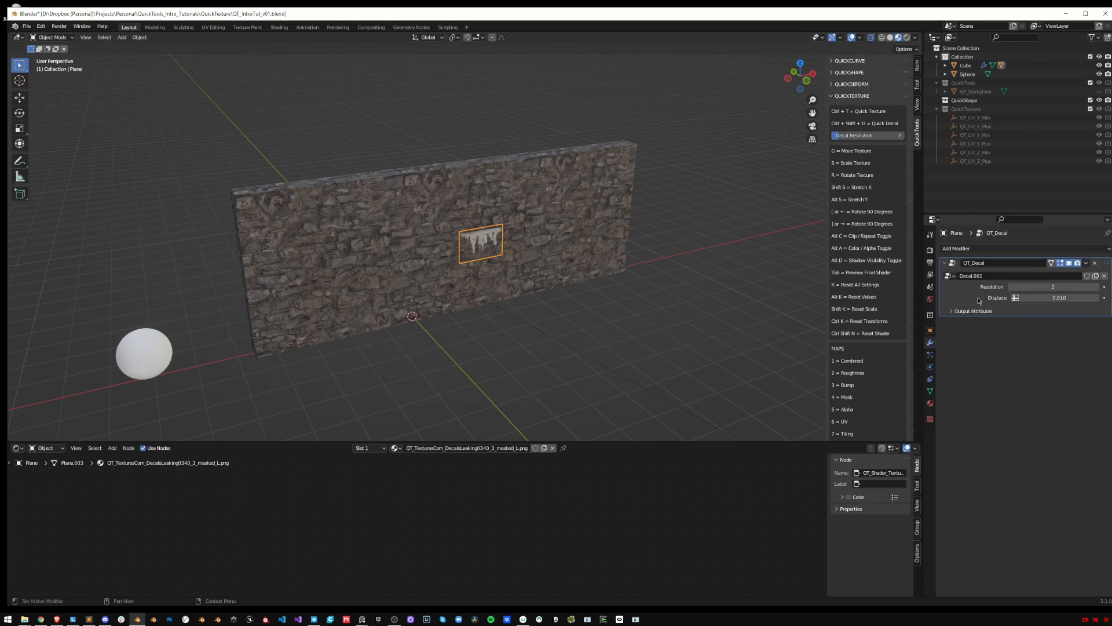
key("KP_1")
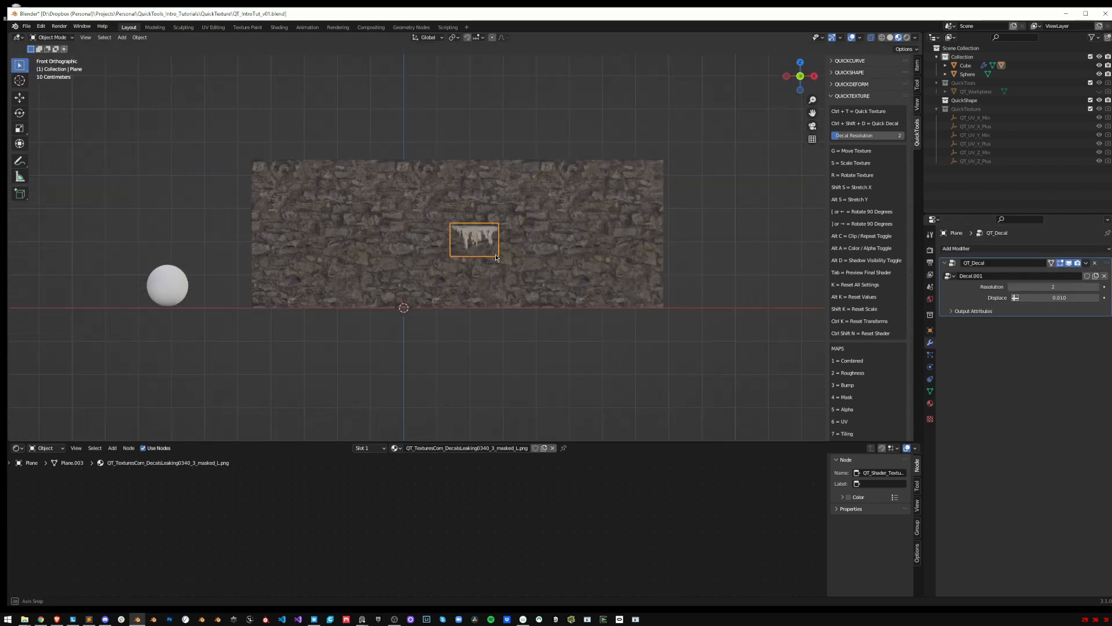
key("s")
left_click(734, 256)
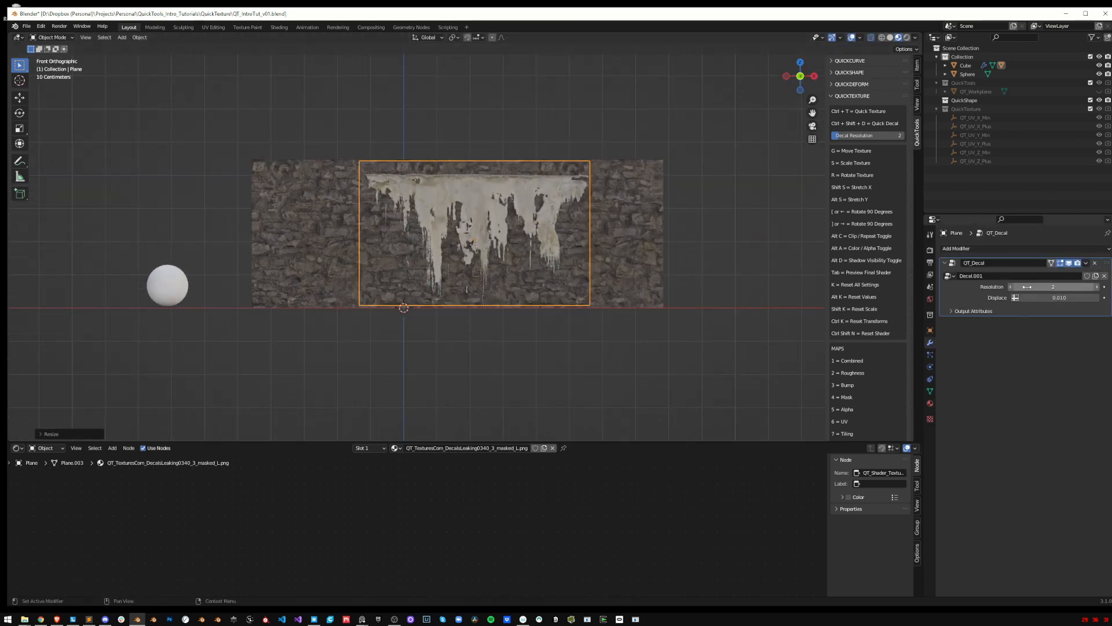
View the wall from the side and set the decal's Displace to 0.004 so it sits closer to the surface
middle_click_drag(538, 247, 563, 283)
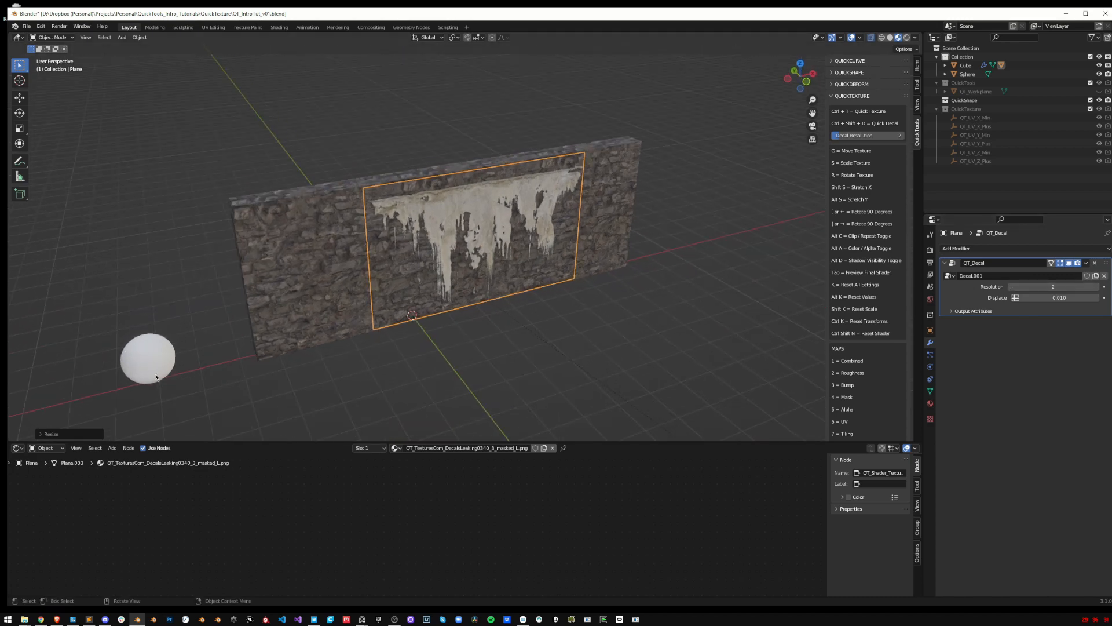
left_click(157, 349)
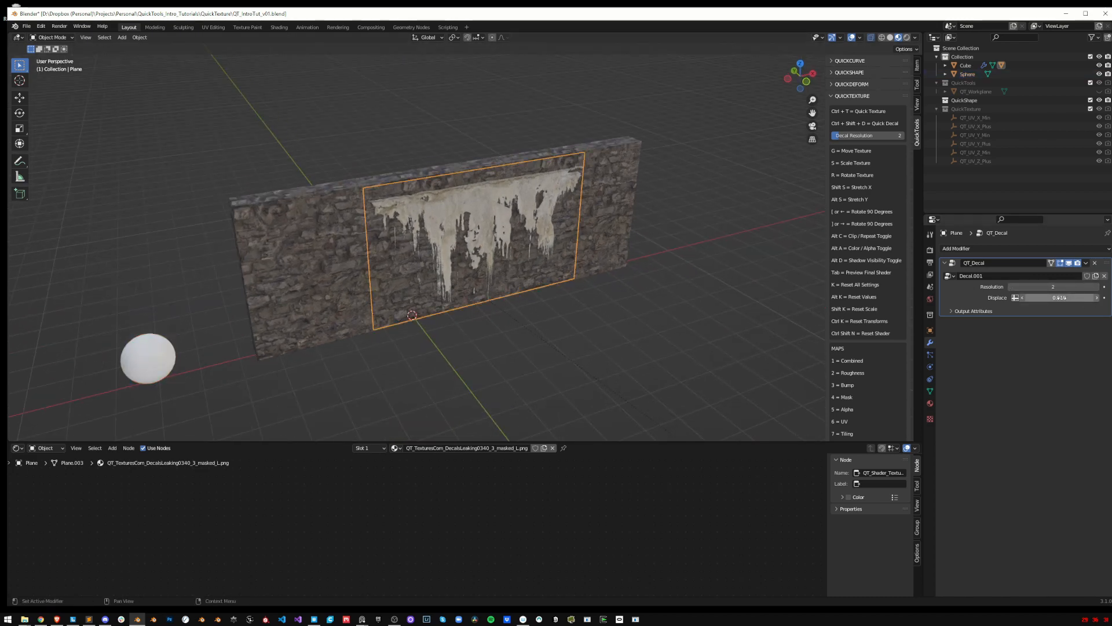
scroll(565, 254, "up", 4)
middle_click_drag(565, 255, 631, 235)
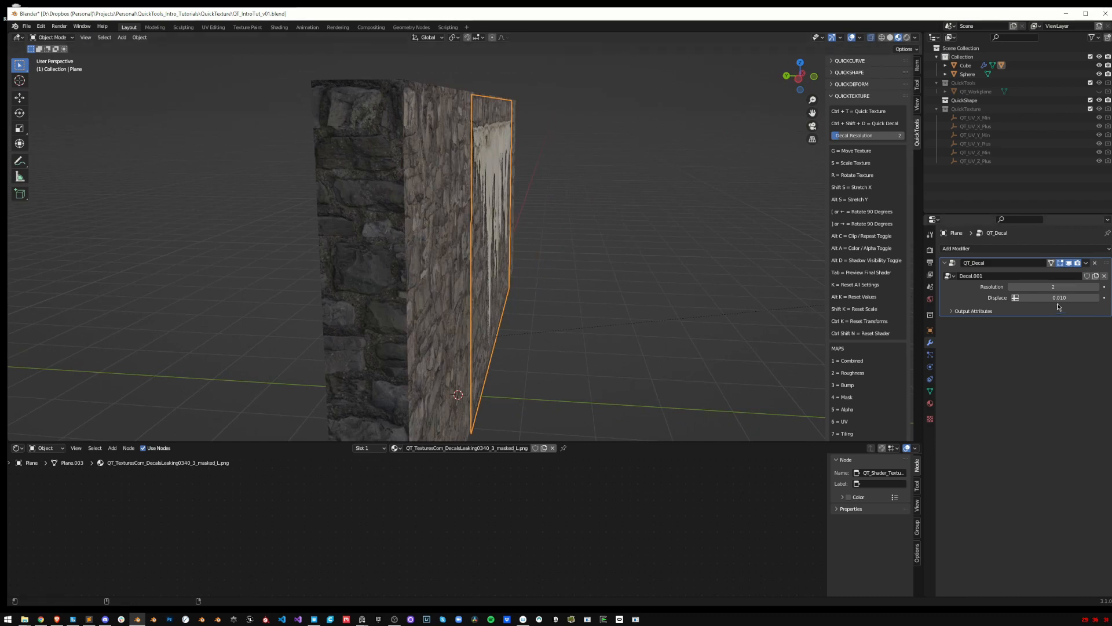
mouse_move(1058, 307)
left_mouse_down()
mouse_move(1039, 307)
mouse_move(1047, 297)
left_mouse_up()
In front view, scale the decal along the X axis and rotate it upside down on the stone wall
scroll(410, 277, "down", 2)
middle_click_drag(411, 277, 590, 277)
scroll(614, 277, "up", 2)
key("s")
key("x")
left_click(634, 277)
scroll(633, 276, "down", 2)
key("r")
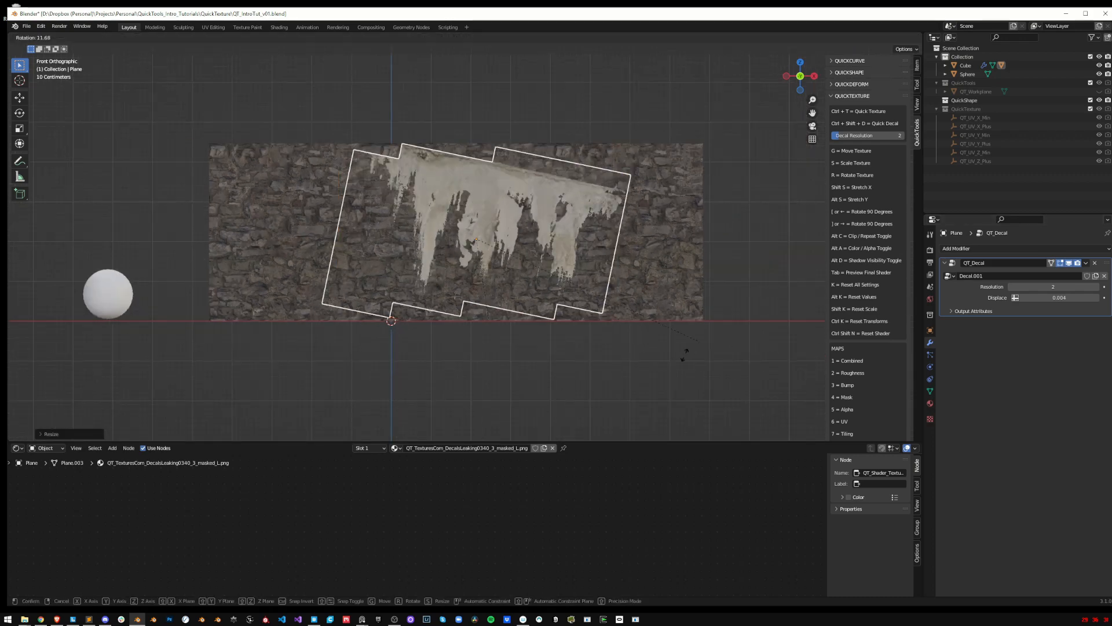
left_click(476, 234)
Move the upside-down decal along the X axis to the wall's left half and deselect it
key("g")
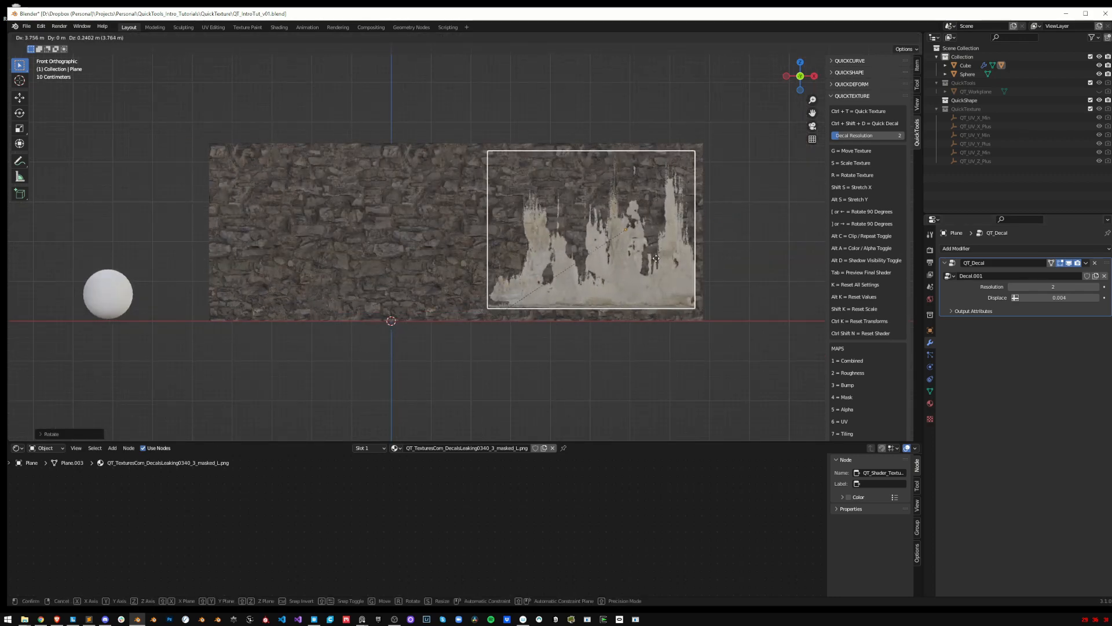
key("x")
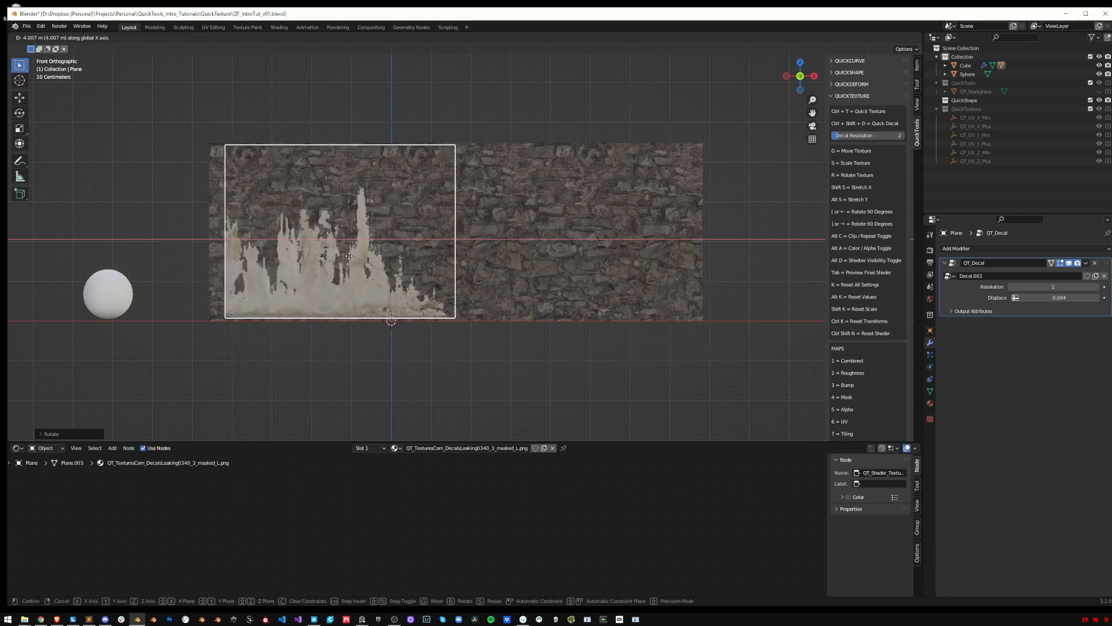
left_click(261, 263)
left_click(517, 108)
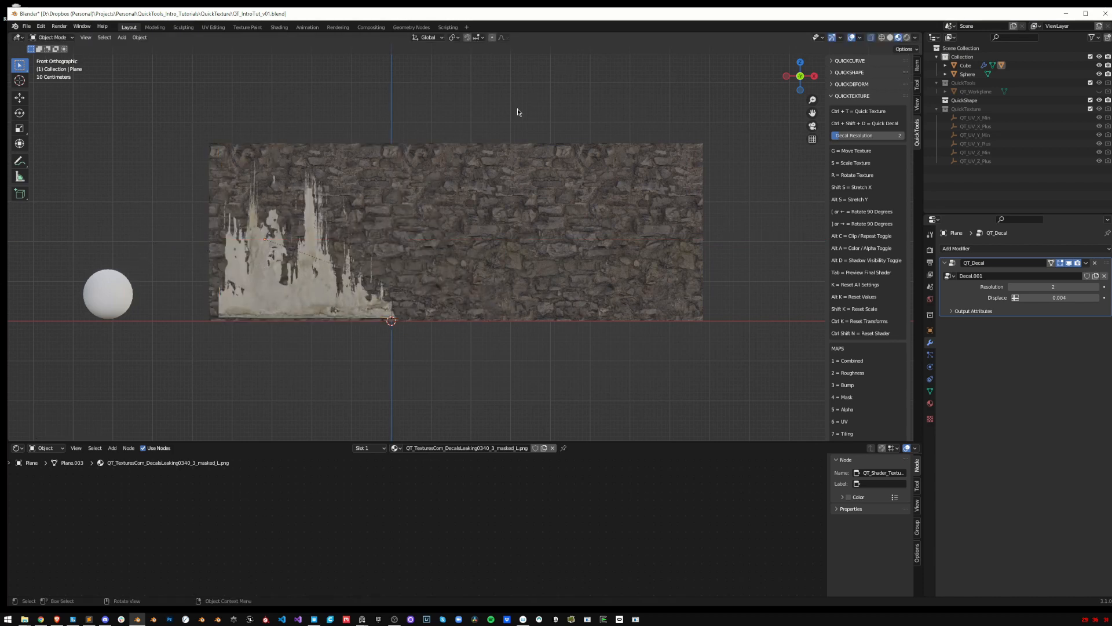
In a perspective view, slide the decal along the Z axis over the wall surface
middle_click_drag(516, 108, 565, 154)
left_click(342, 331)
key("g")
key("z")
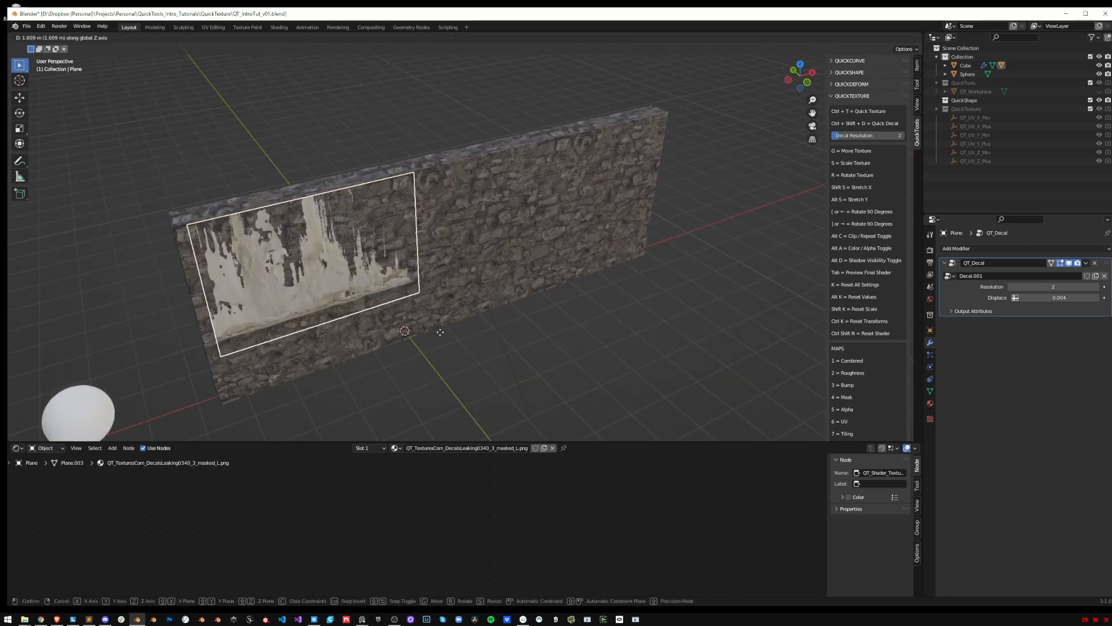
left_click(401, 304)
Enter Edit Mode on the decal and examine its source plane mesh in front of the wall from several angles
scroll(405, 305, "down", 5)
middle_click_drag(475, 302, 598, 281)
key("Tab")
left_click_drag(641, 183, 734, 390)
left_click_drag(729, 371, 599, 209)
middle_click_drag(611, 211, 589, 211)
scroll(635, 262, "up", 2)
scroll(635, 262, "down", 4)
middle_click_drag(635, 262, 689, 266)
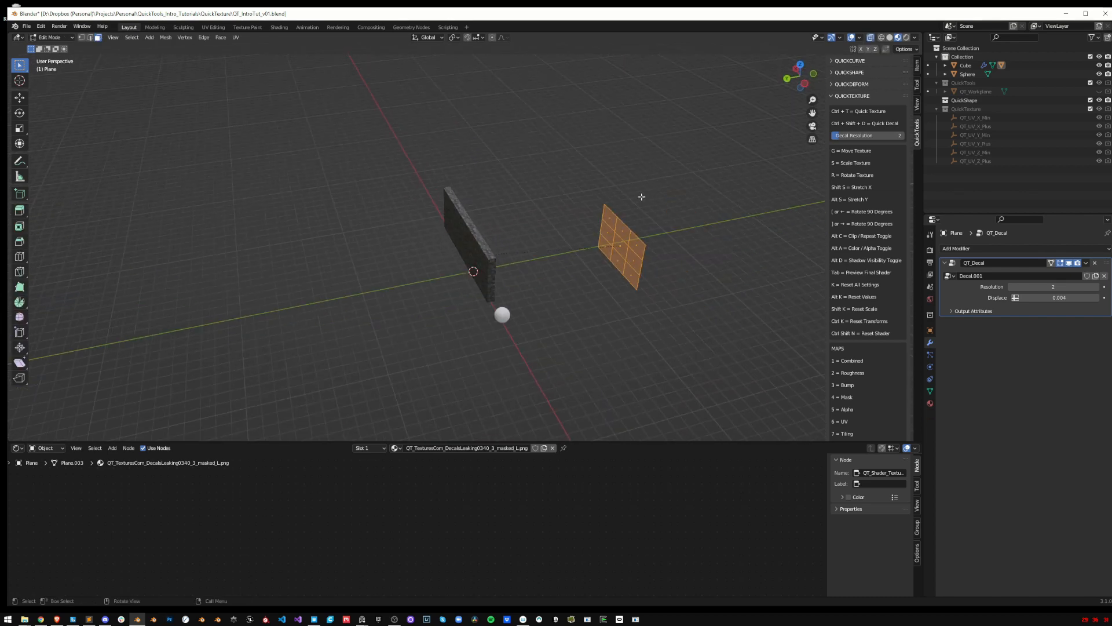
left_click_drag(602, 148, 616, 196)
scroll(629, 197, "up", 2)
Select the decal's plane mesh in Edit Mode, move it, and return to Object Mode
key("Tab")
key("Tab")
left_click_drag(614, 155, 749, 327)
middle_click_drag(747, 326, 638, 305)
key("g")
left_click(628, 300)
key("ctrl+Tab")
left_click(328, 282)
In front view, duplicate the decal onto the wall's right half and scale the copy down
key("KP_1")
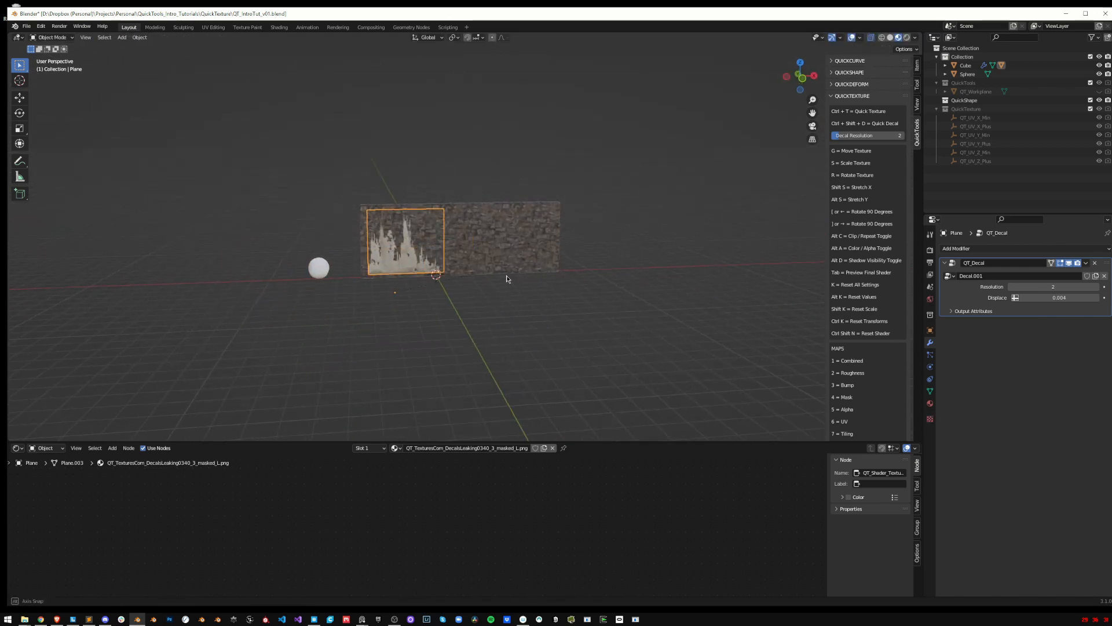
scroll(461, 296, "up", 3)
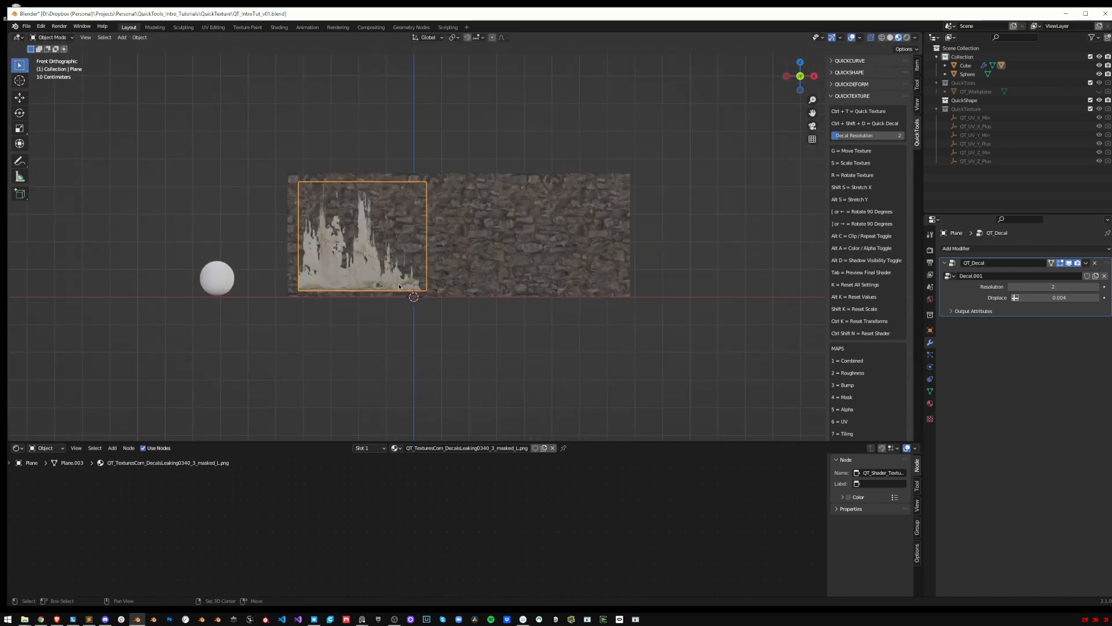
key("shift+d")
left_click(586, 293)
key("s")
left_click(618, 281)
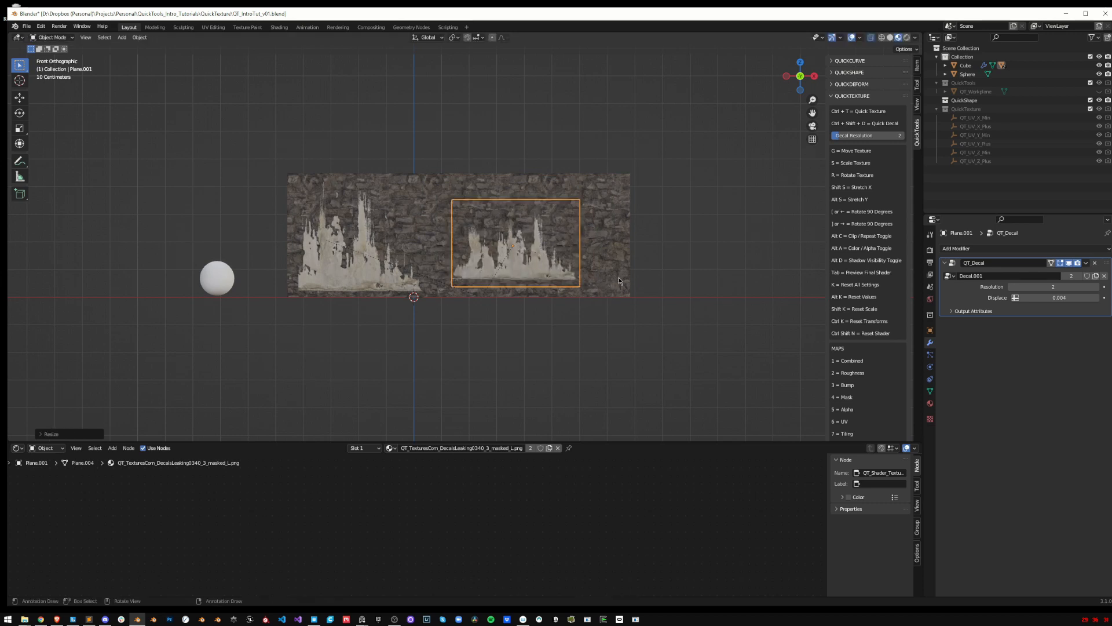
Move the duplicate decal to the wall's right end, turning it sideways and scaling it up
key("g")
left_click(714, 314)
key("r")
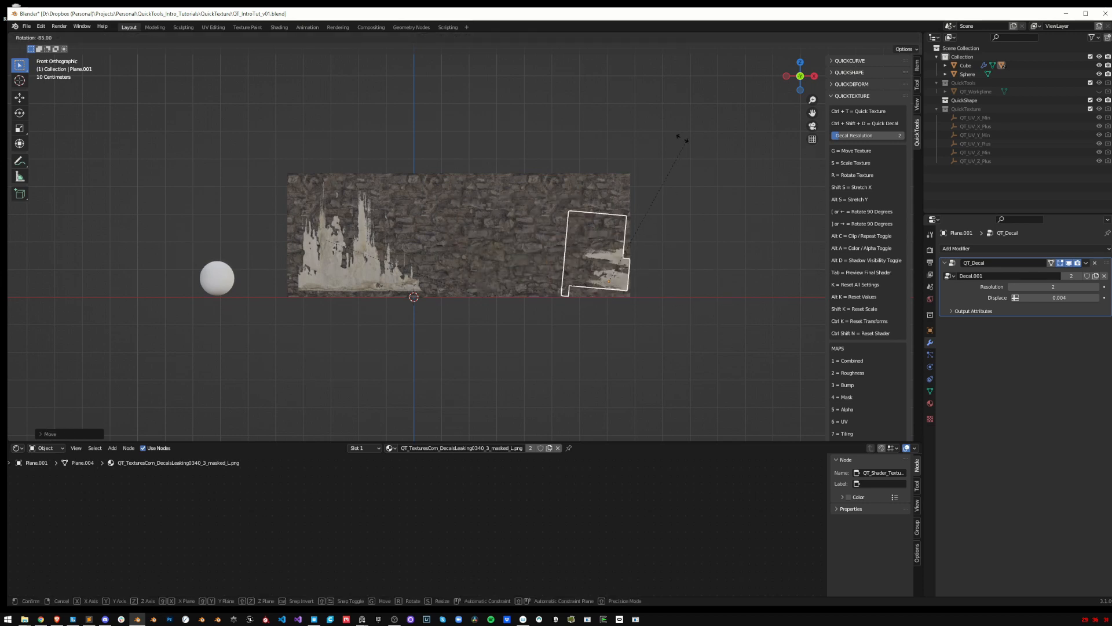
left_click(666, 128)
key("s")
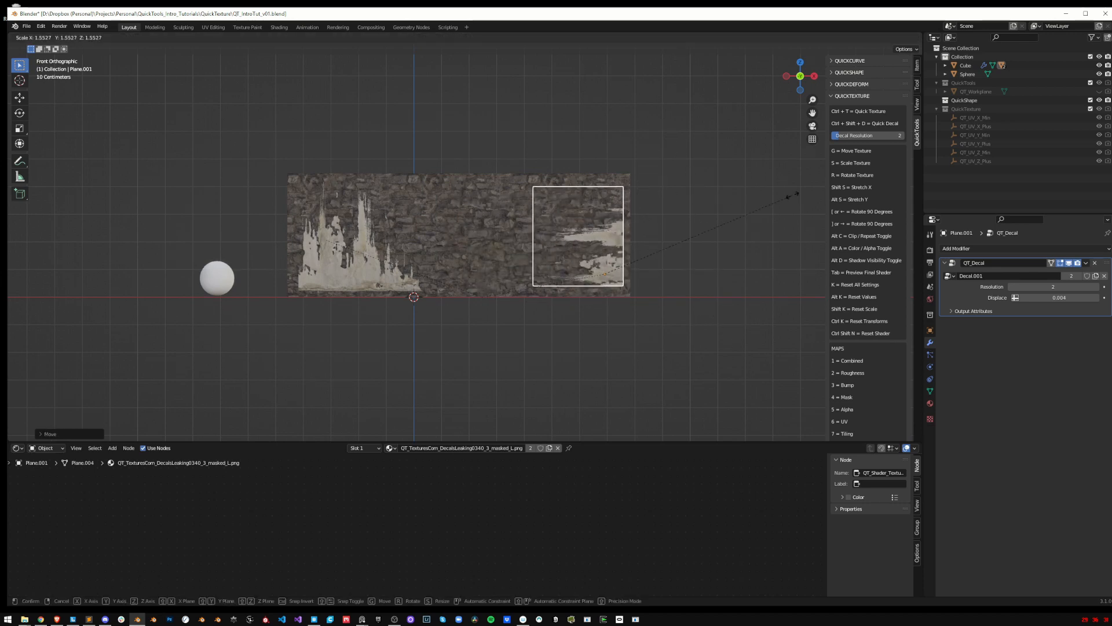
left_click(608, 226)
Rotate the duplicate decal back upright and enlarge it to cover most of the wall's right half
key("r")
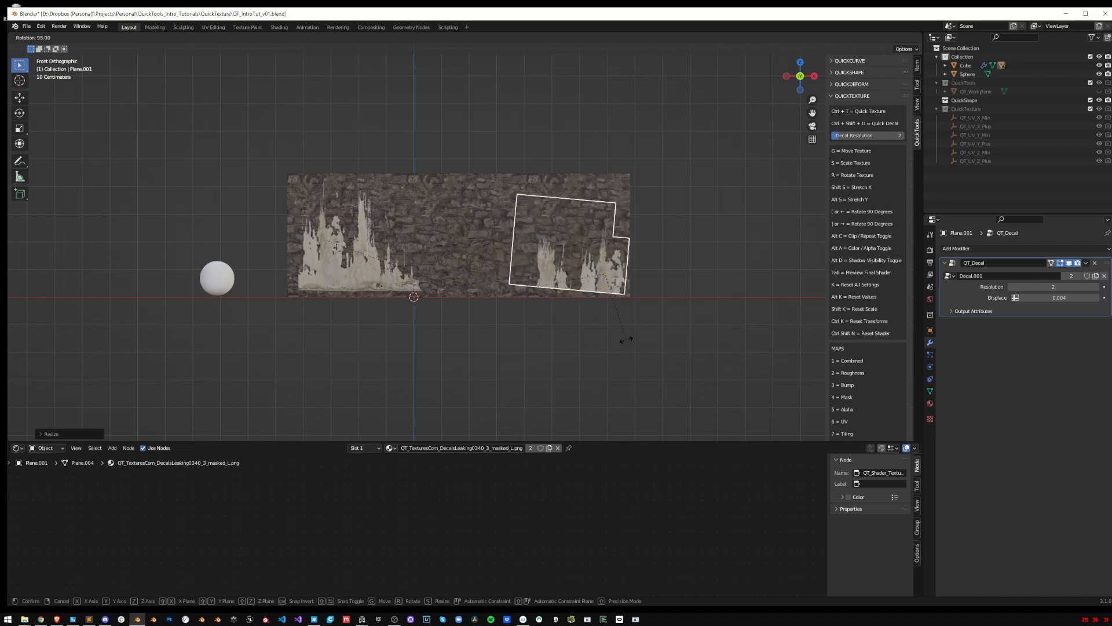
left_click(634, 341)
key("s")
left_click(640, 339)
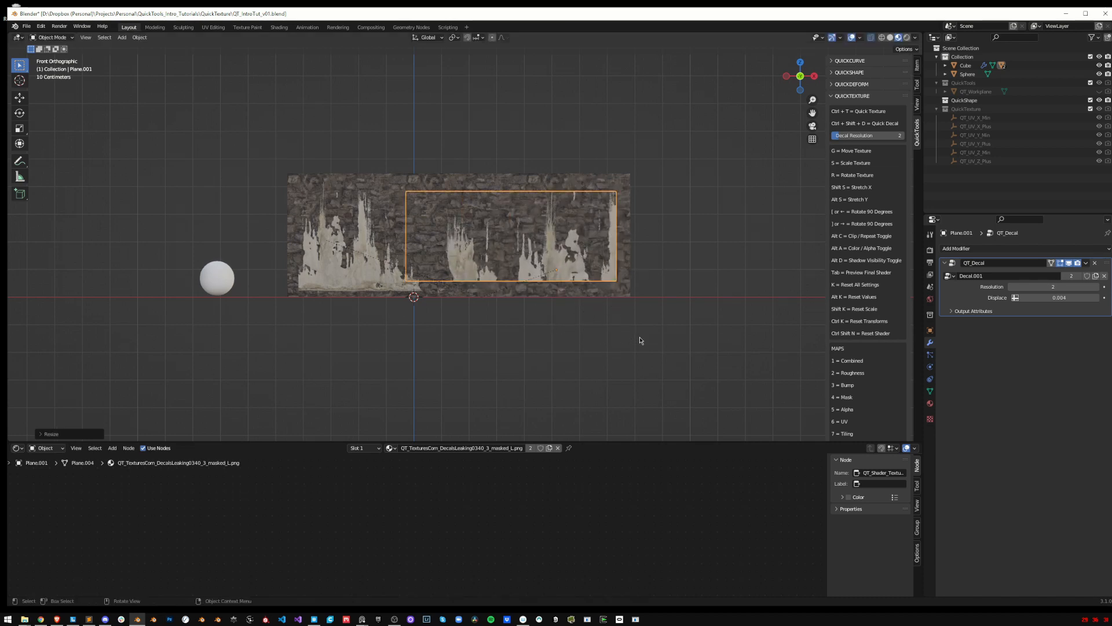
Move the duplicate decal down so its splashes start at the wall's bottom edge near the right end
key("g")
left_click(646, 371)
left_click(645, 252)
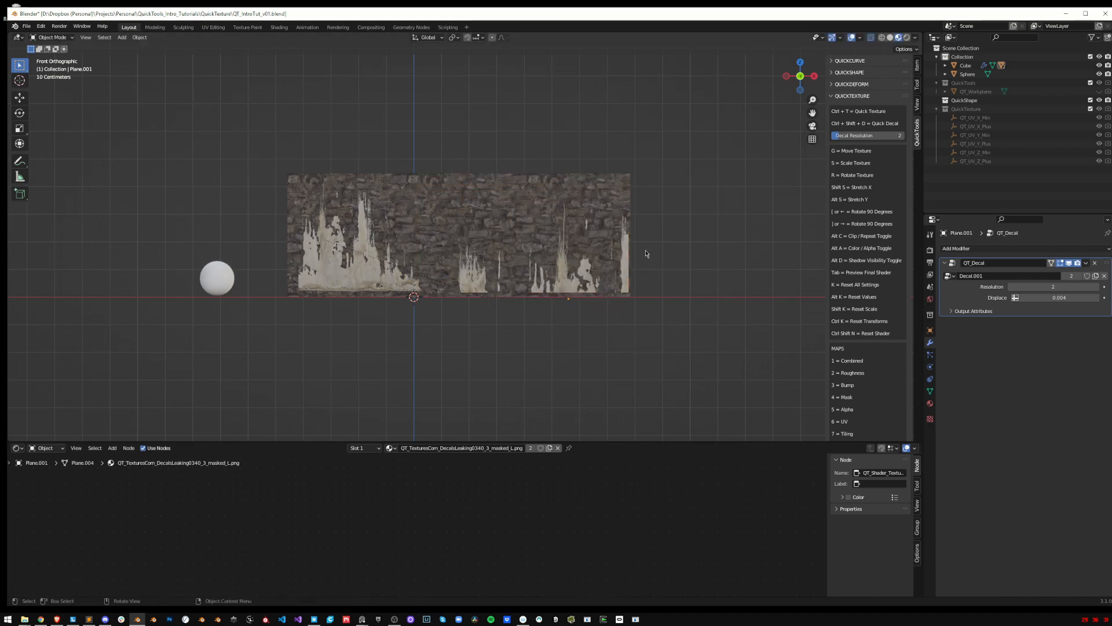
middle_click_drag(645, 252, 573, 269)
left_click(573, 269)
scroll(573, 270, "up", 3)
key("g")
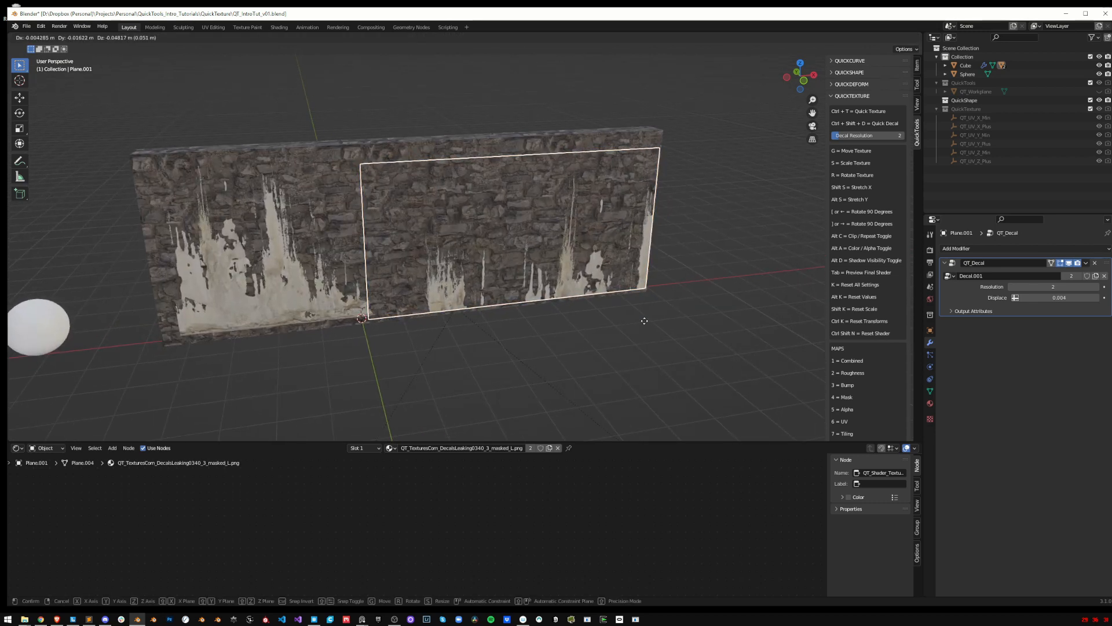
left_click(642, 214)
In Quick Texture, set the duplicate decal's Value to 0.64 and Saturation to 1.07
key("ctrl+t")
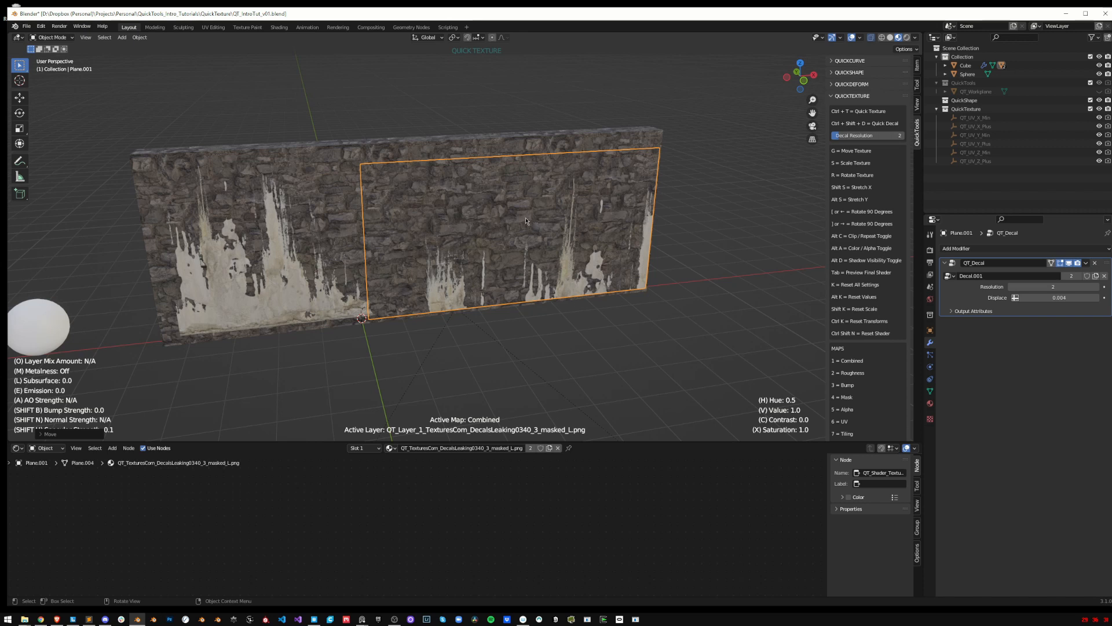
key("v")
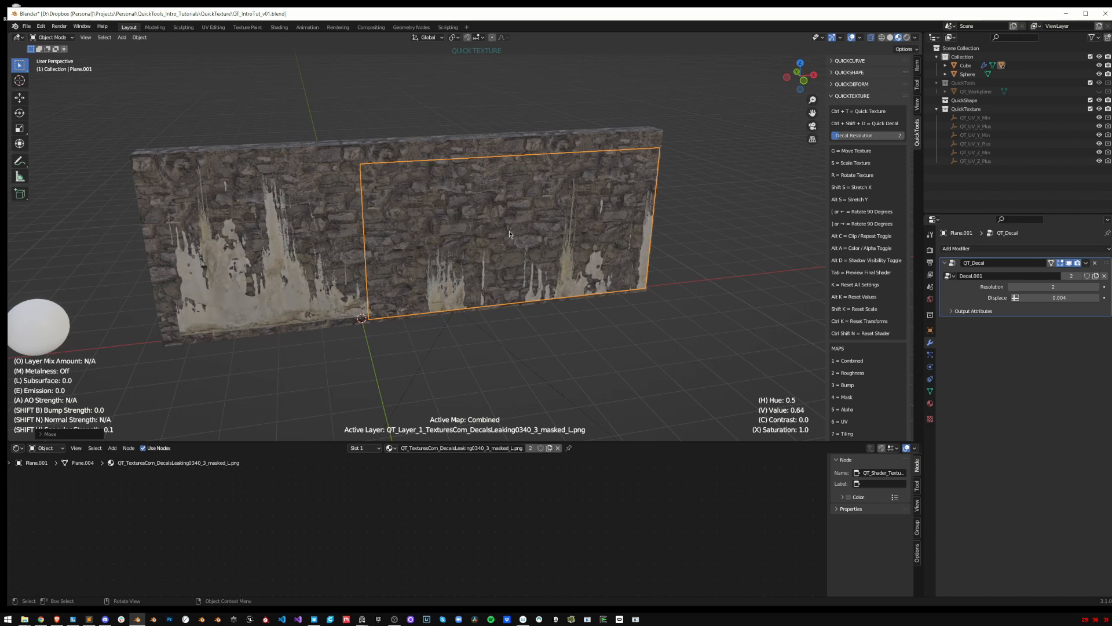
left_click(509, 230)
key("c")
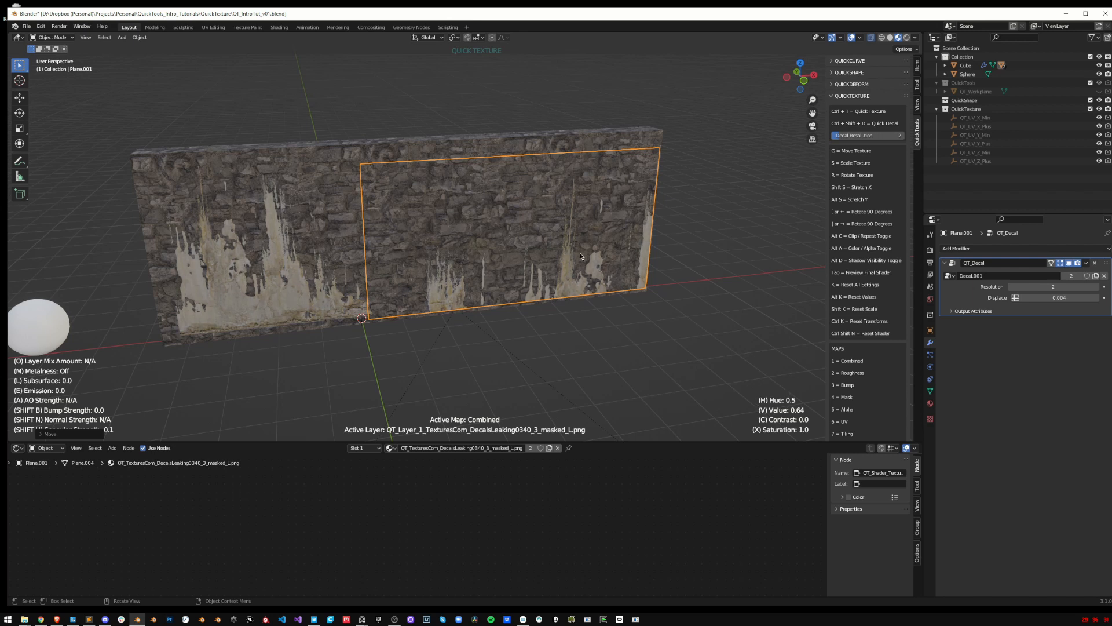
left_click(592, 253)
Make the left decal's material unique and shift that decal slightly on the wall
left_click(275, 280)
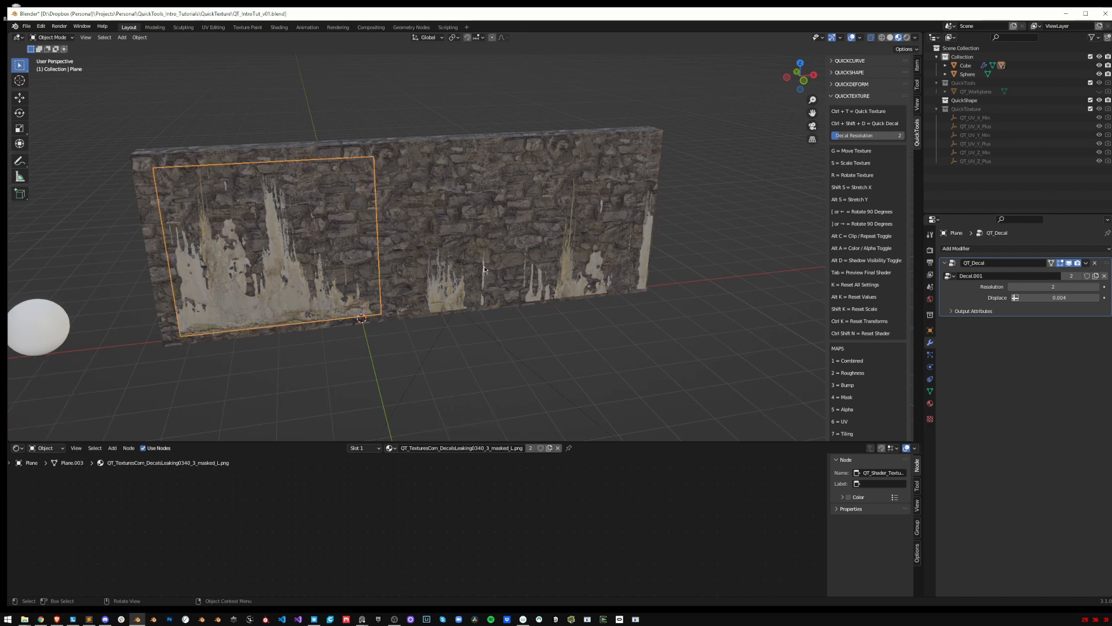
left_click_drag(316, 282, 315, 284)
scroll(880, 314, "down", 12)
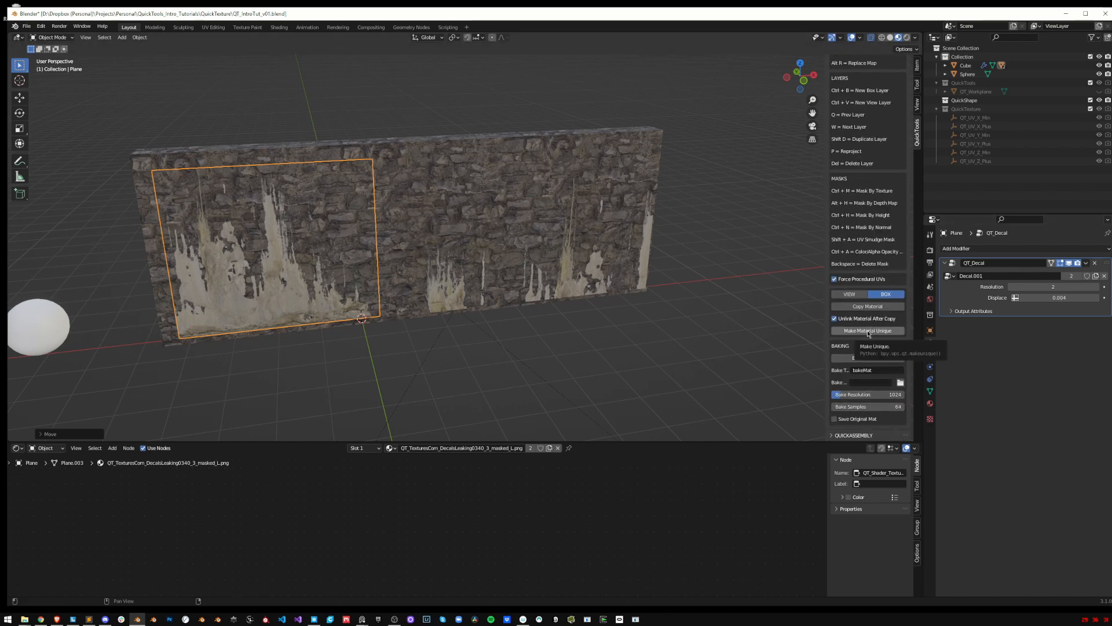
left_click(869, 332)
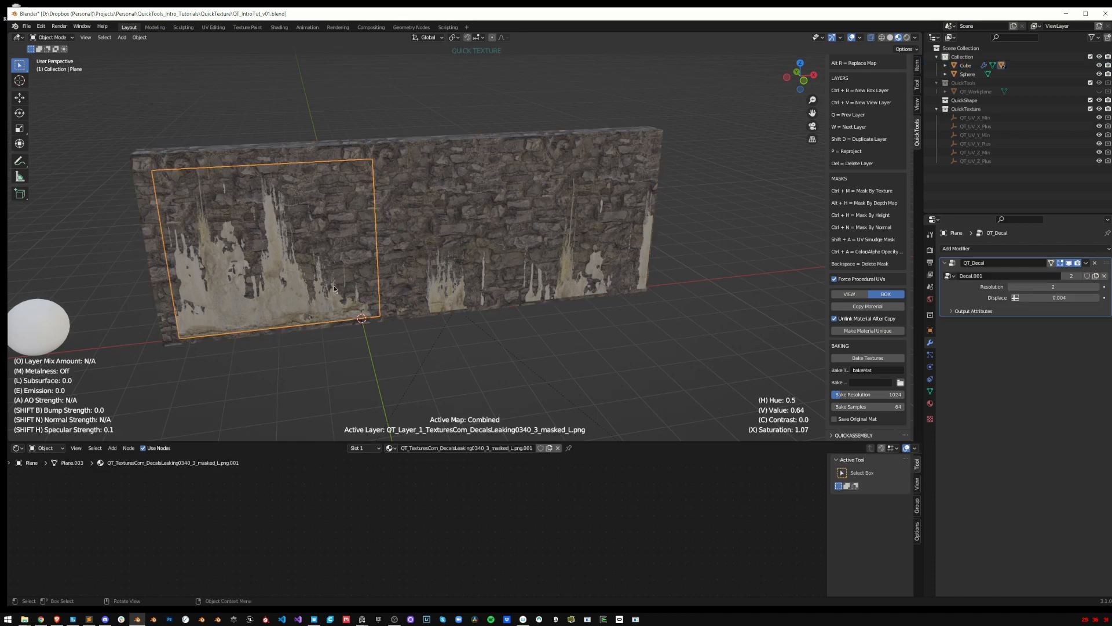
key("g")
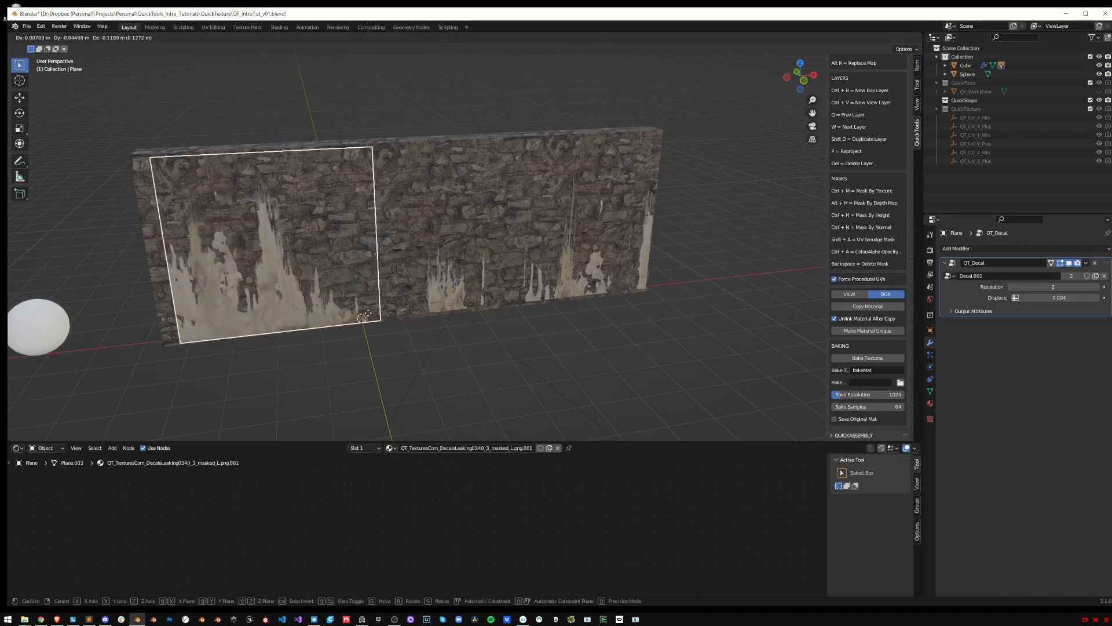
left_click(371, 317)
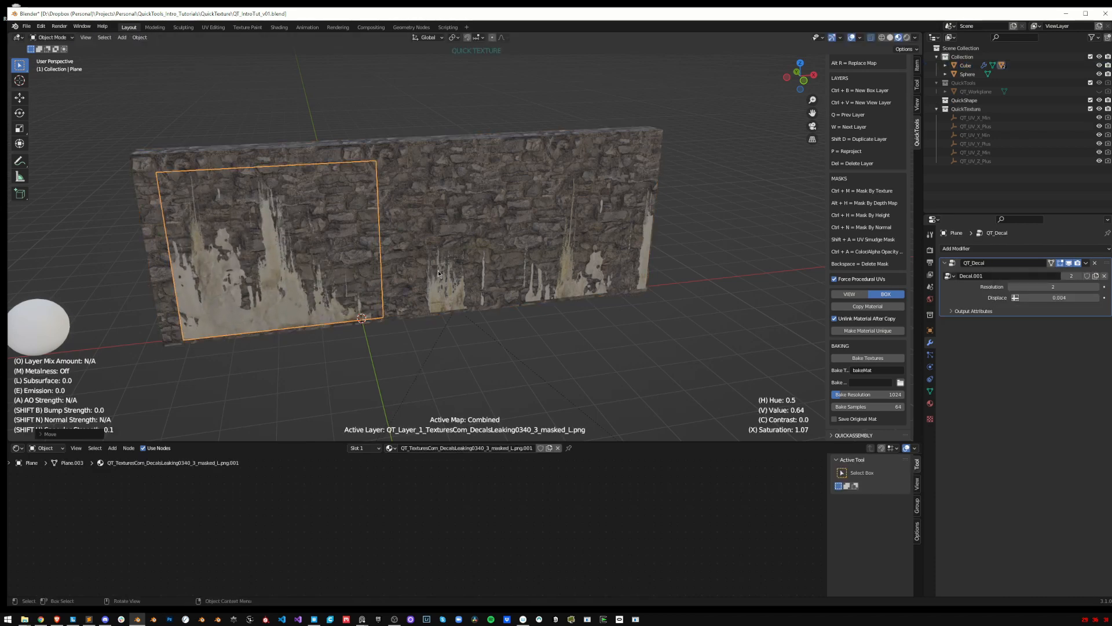
In Quick Texture, set the left decal's Saturation to 1.12 and Value to 0.53
key("x")
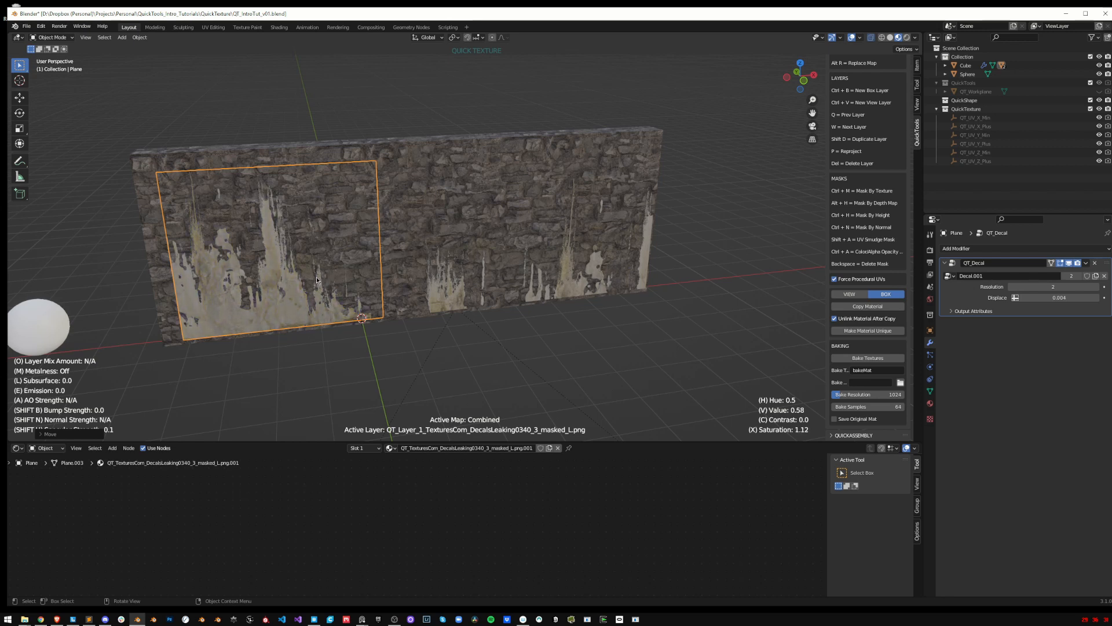
scroll(425, 266, "up", 2)
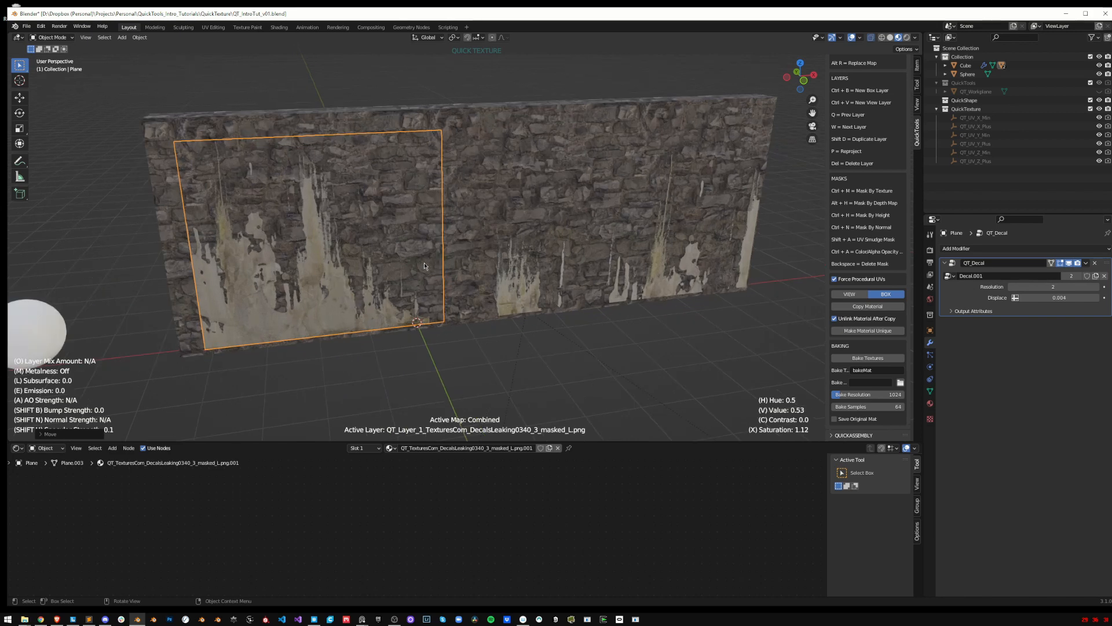
scroll(429, 261, "down", 3)
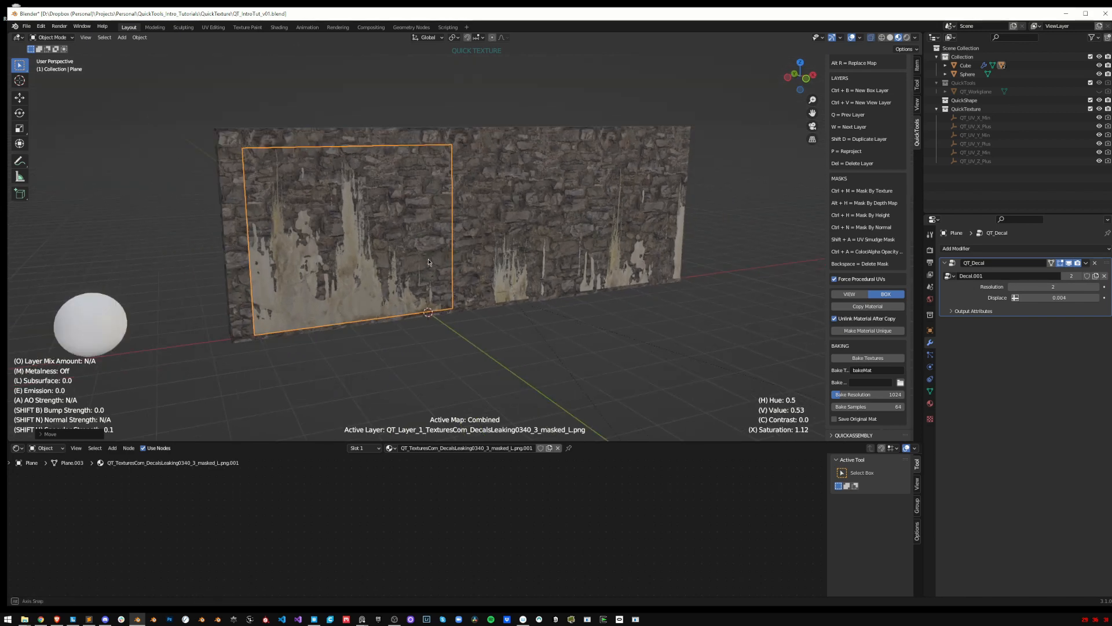
scroll(428, 262, "up", 1)
middle_click_drag(381, 269, 369, 270)
scroll(367, 270, "down", 1)
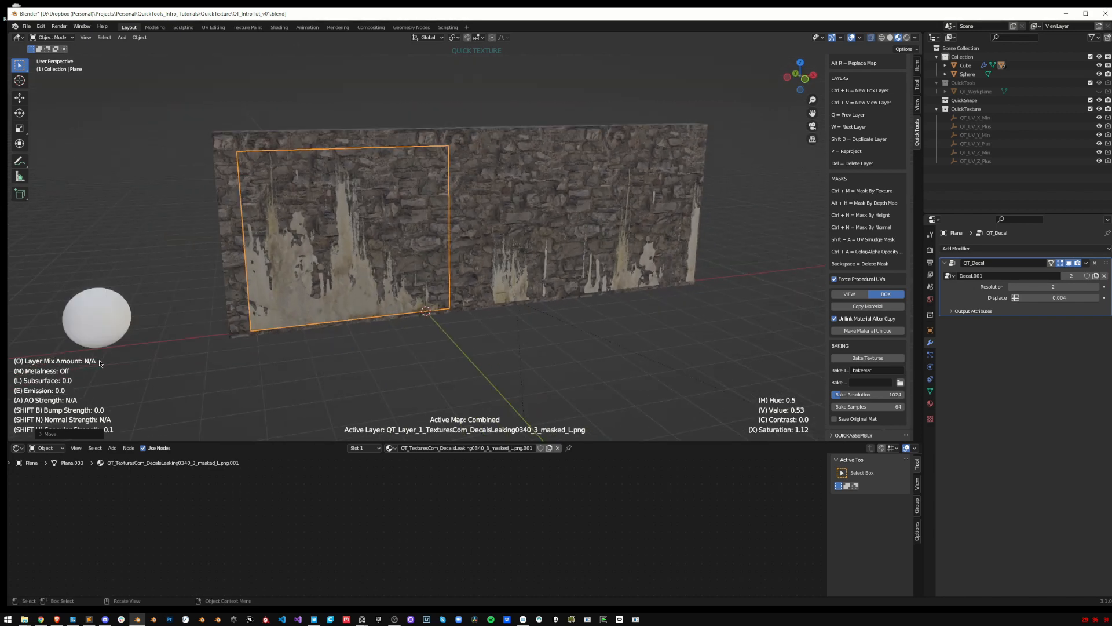
Preview the left decal's Bump map, set the Roughness map's Value to 0.09, and return to the Combined map
key("r")
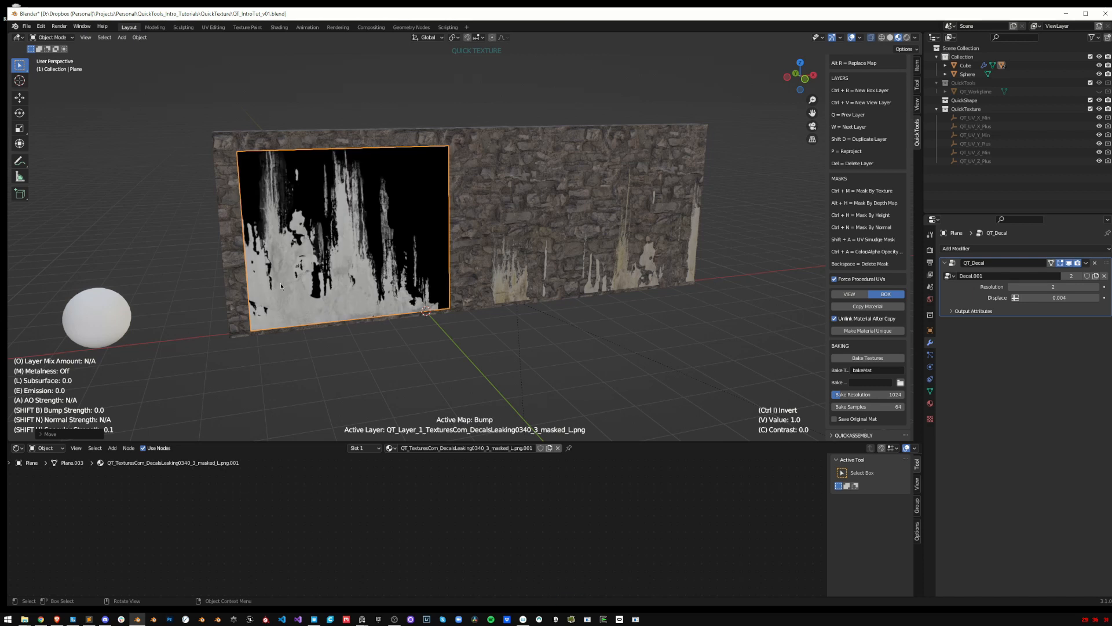
key("1")
key("2")
key("v")
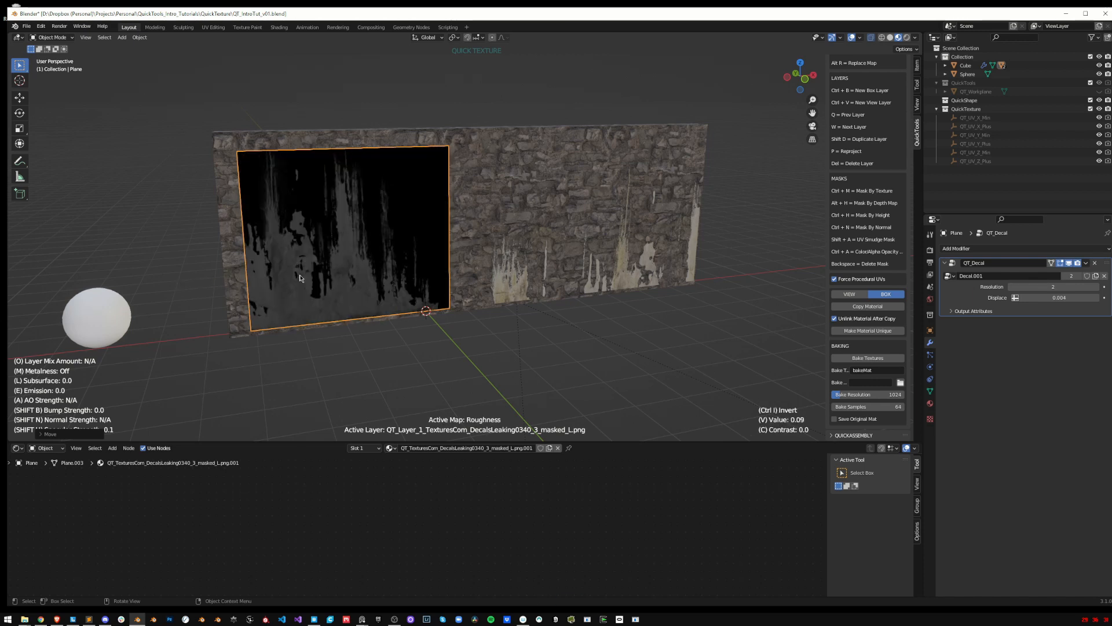
key("1")
scroll(348, 265, "up", 2)
mouse_move(371, 256)
middle_mouse_down()
mouse_move(432, 238)
mouse_move(337, 239)
mouse_move(404, 267)
mouse_move(346, 249)
mouse_move(367, 261)
middle_mouse_up()
scroll(395, 258, "down", 1)
On the left decal's Alpha map, set the Value to 0.32 to fade the decal into the stone
key("5")
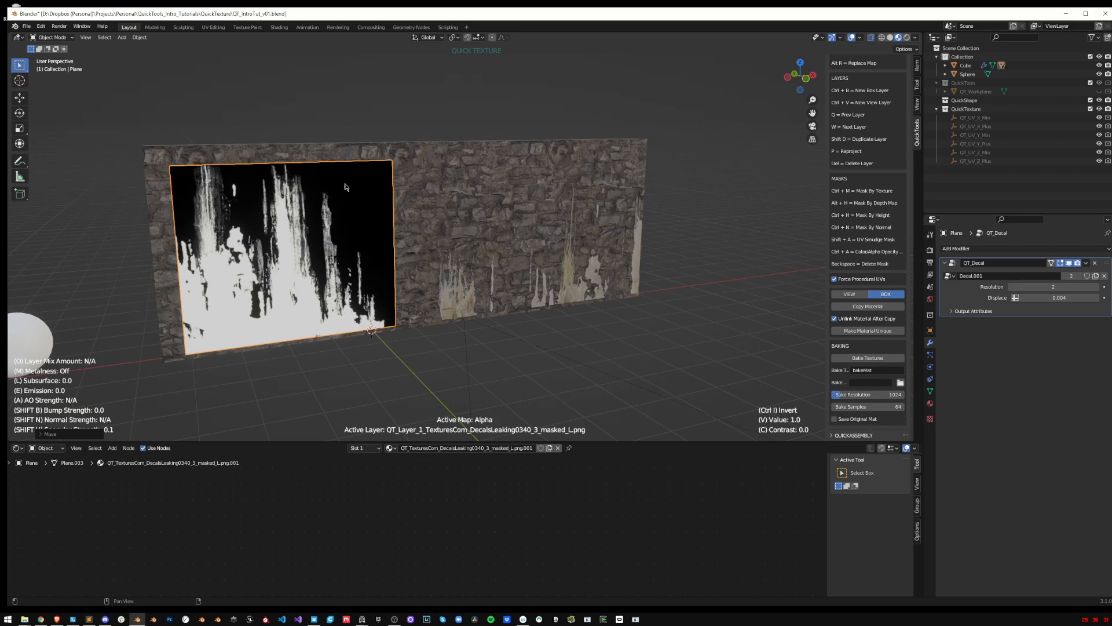
middle_click_drag(463, 253, 490, 261)
scroll(489, 261, "up", 2)
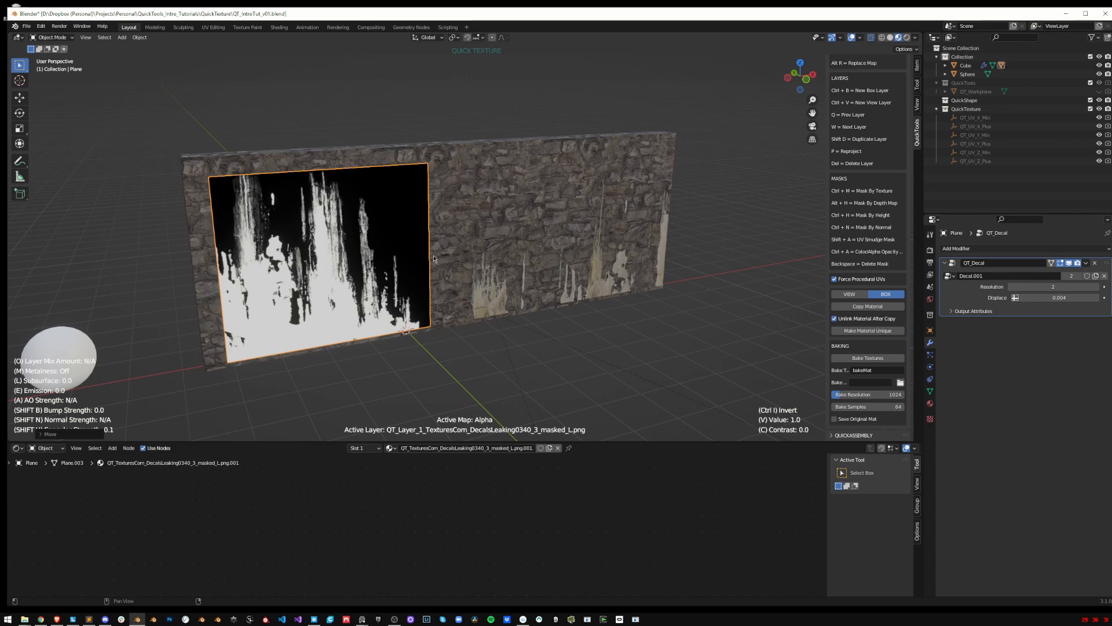
left_click(487, 255)
scroll(367, 253, "up", 1)
middle_click_drag(367, 253, 385, 248)
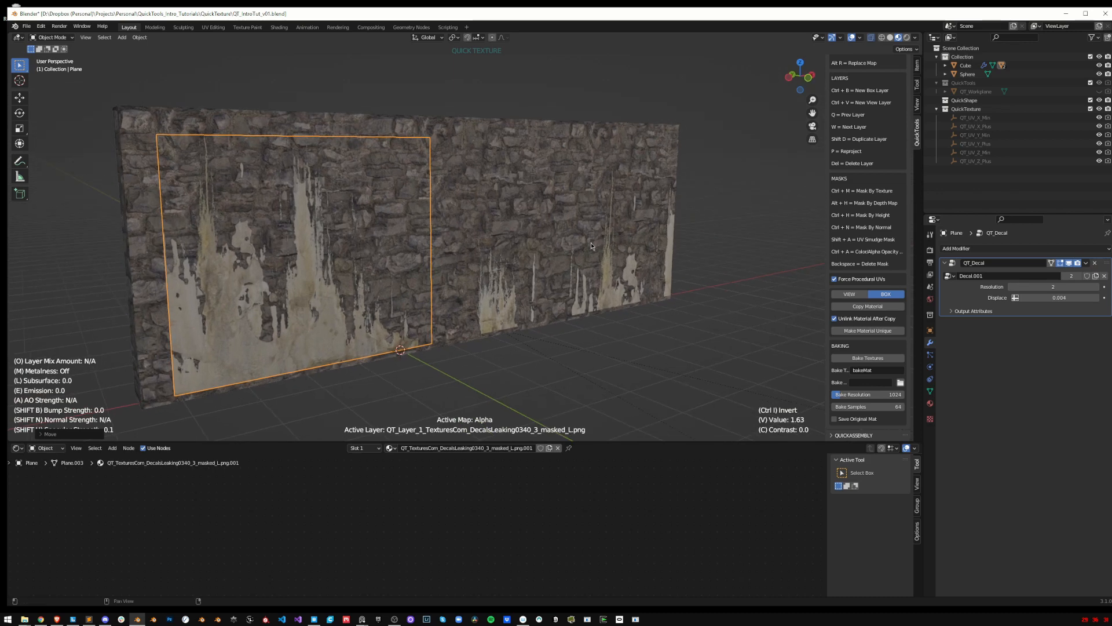
key("v")
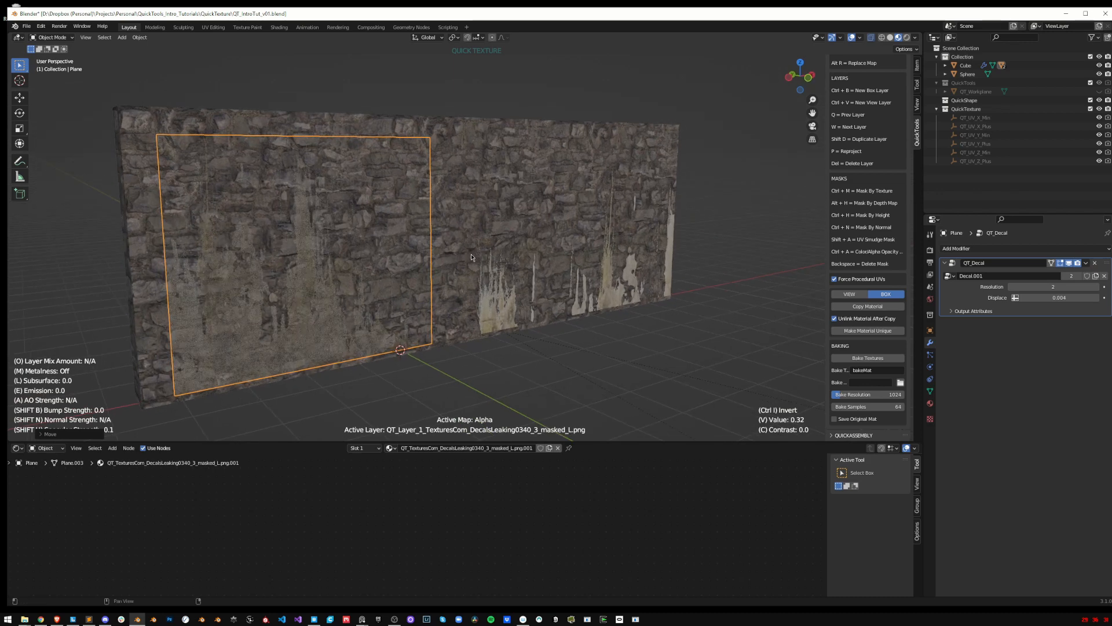
middle_click_drag(471, 256, 440, 259)
left_click(523, 302)
In front view, delete the duplicate decal on the wall's right half and select the left decal
middle_click_drag(522, 302, 492, 306, "alt")
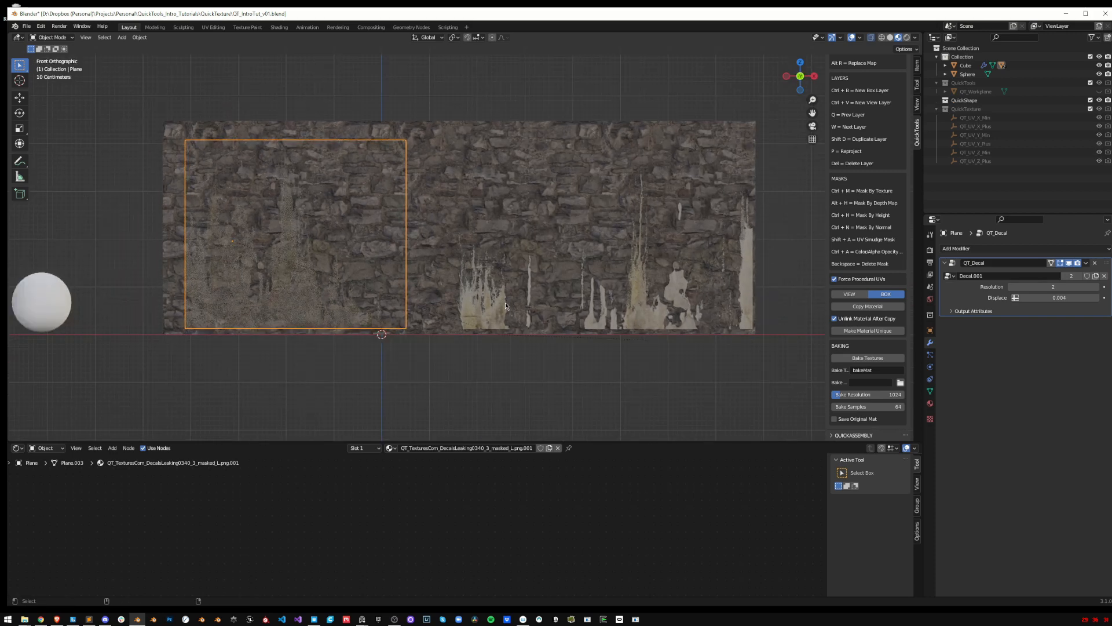
left_click(491, 307)
key("Delete")
left_click(334, 288)
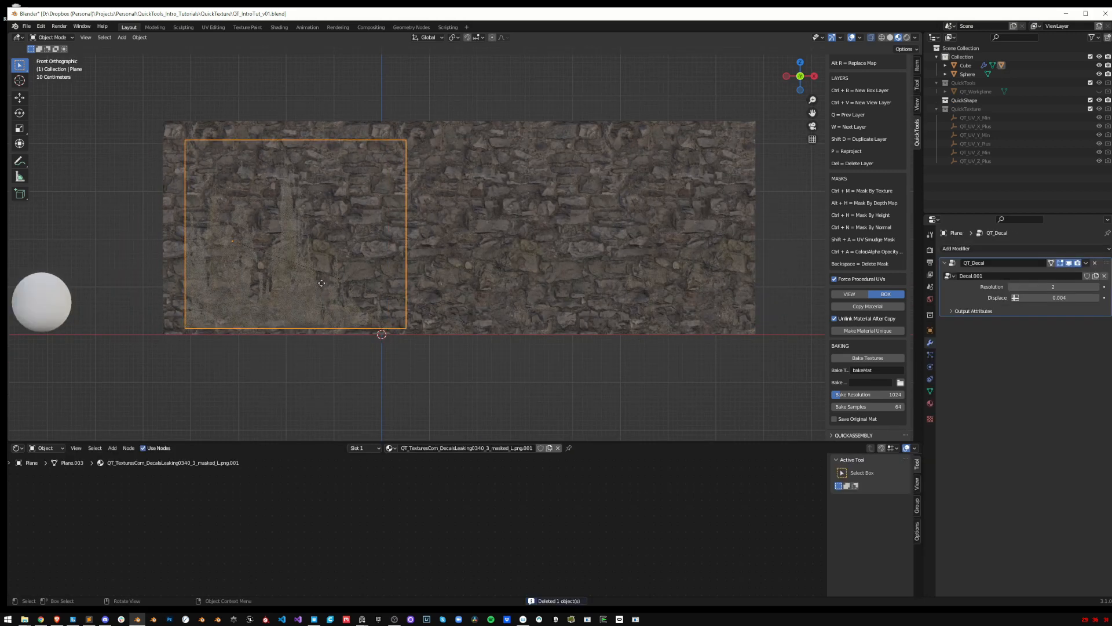
Duplicate the left leaking decal and place the copy low on the wall's right half
key("g")
right_click(318, 294)
key("shift+d")
left_click(537, 293)
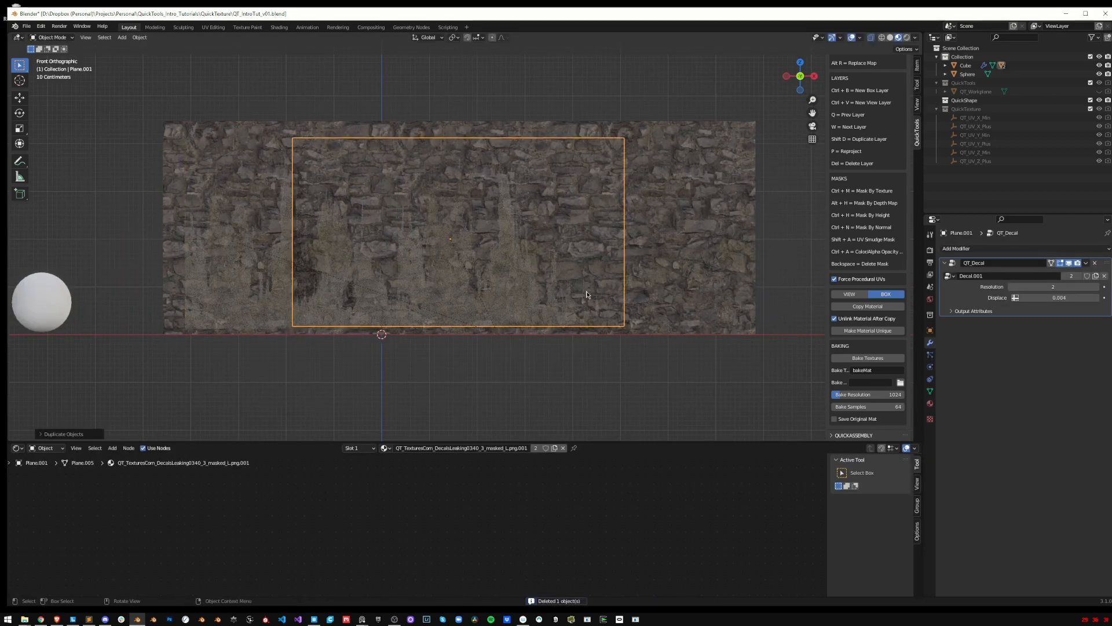
key("g")
left_click(664, 276)
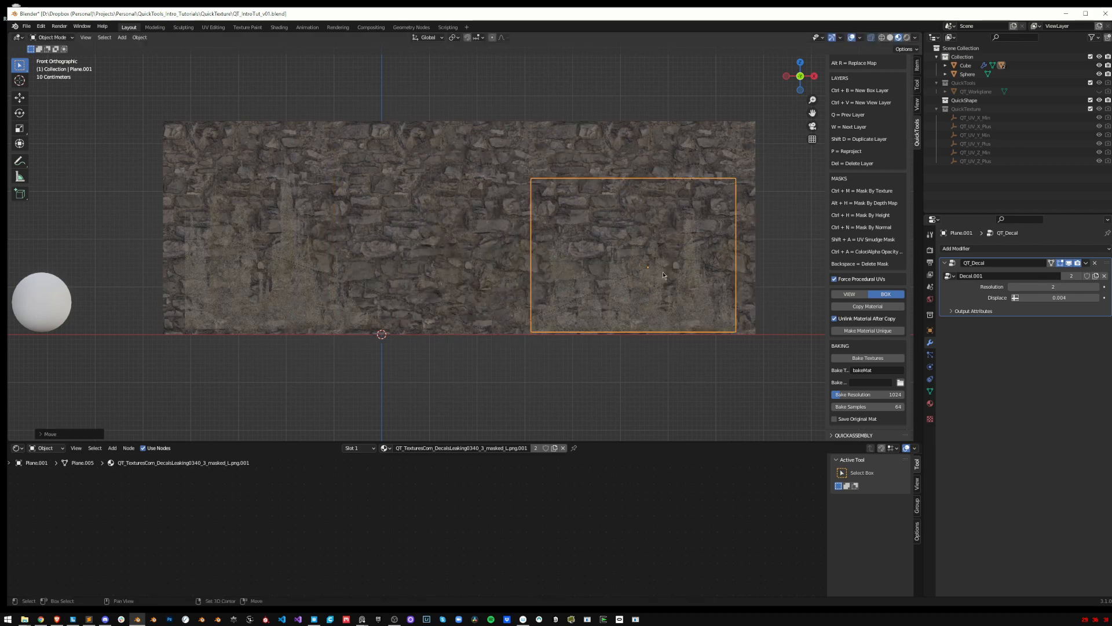
Duplicate the right decal, scale the copy to about 1.48, and place it along the wall's lower middle
key("shift+d")
left_click(353, 233)
key("s")
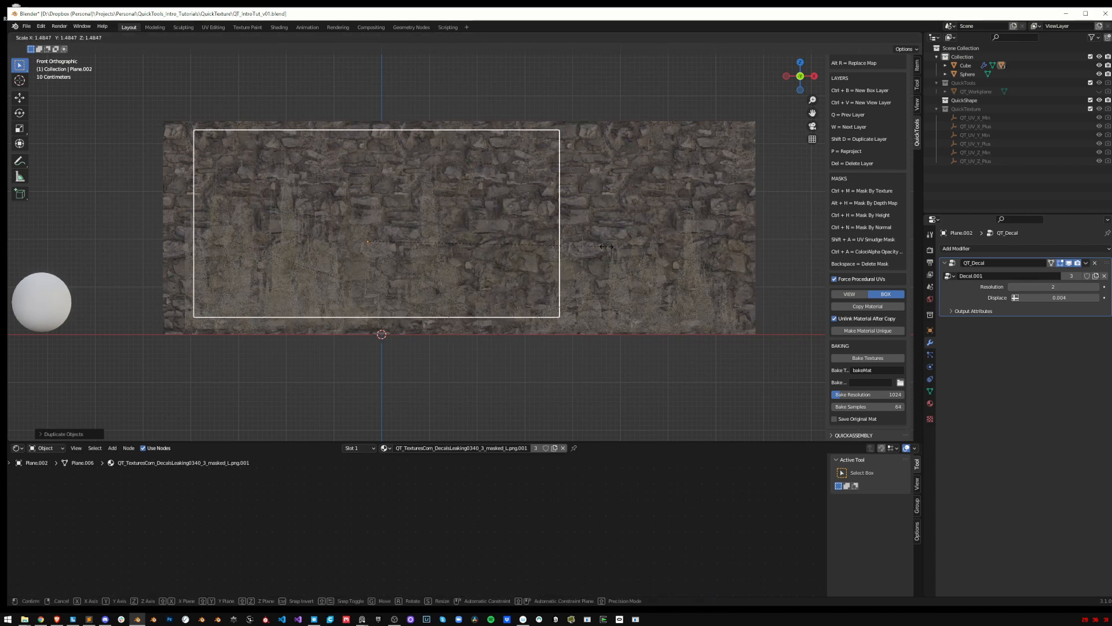
left_click(605, 261)
key("g")
left_click(676, 340)
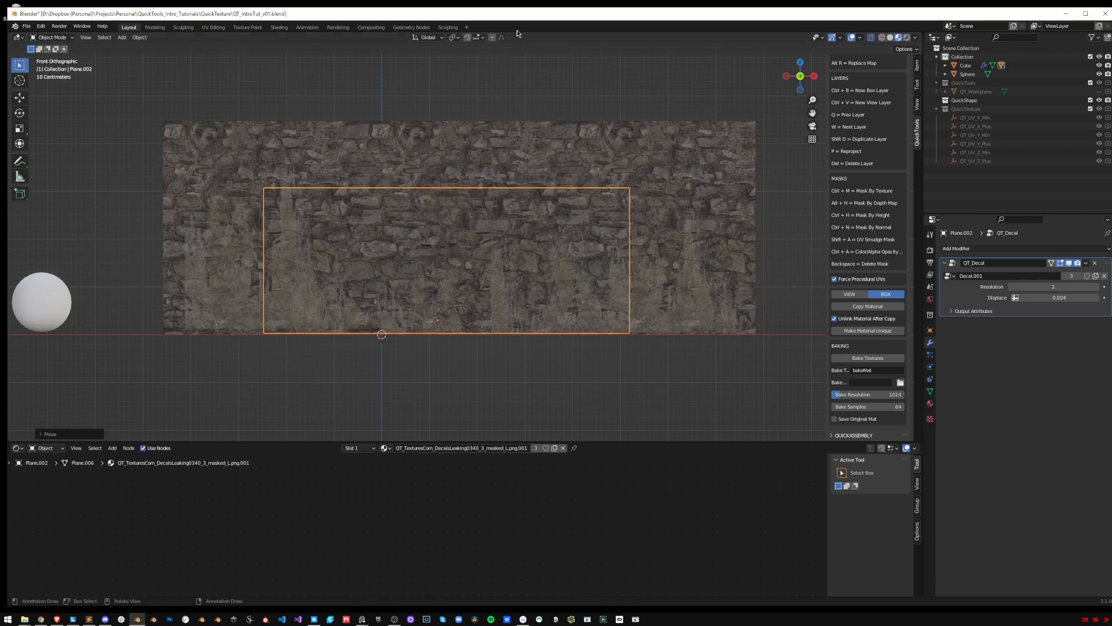
Open the right-hand decal in Quick Texture and set its Value to 0.93 to brighten the leaks
left_click(526, 101)
middle_click_drag(525, 102, 553, 222)
middle_click_drag(621, 216, 576, 204)
key("ctrl+t")
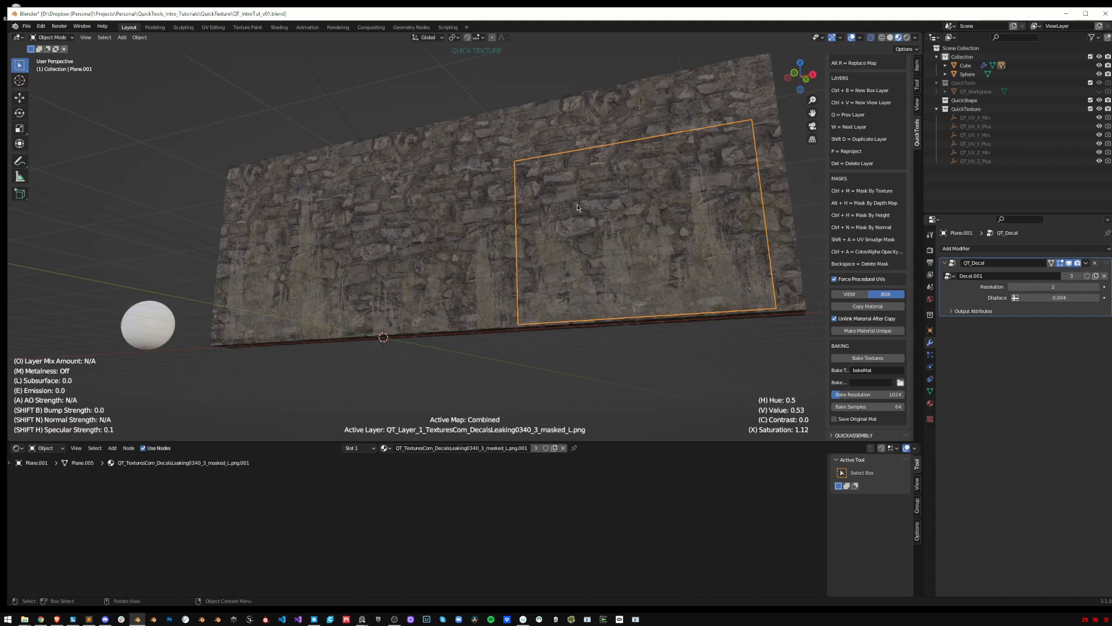
key("v")
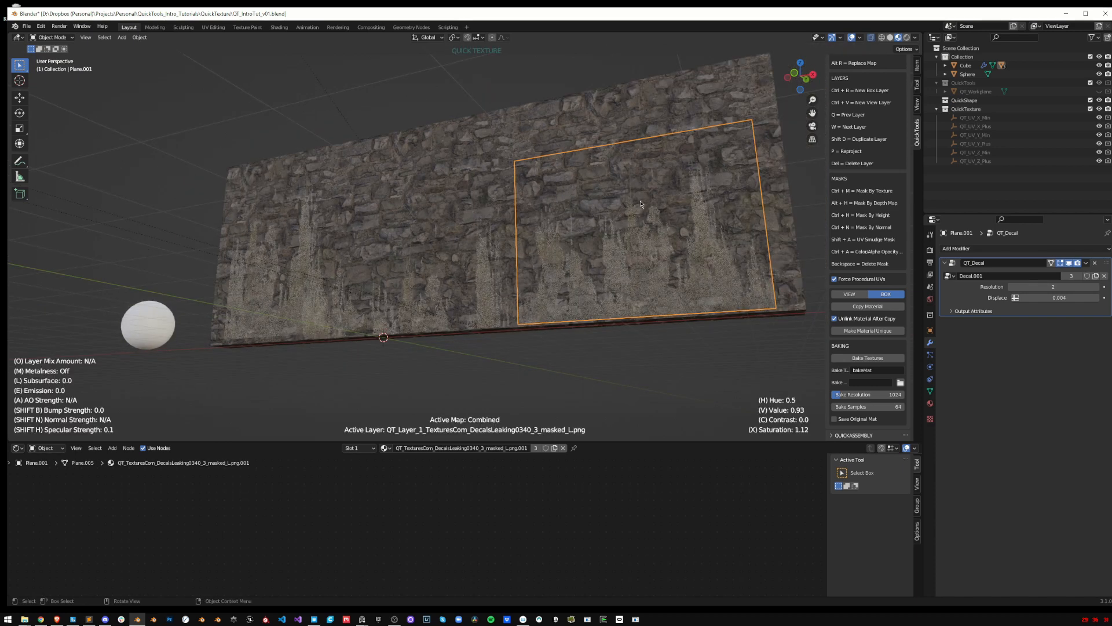
key("Escape")
middle_click_drag(631, 200, 484, 96)
scroll(484, 96, "down", 4)
middle_click_drag(591, 172, 635, 168, "shift")
scroll(233, 288, "up", 3)
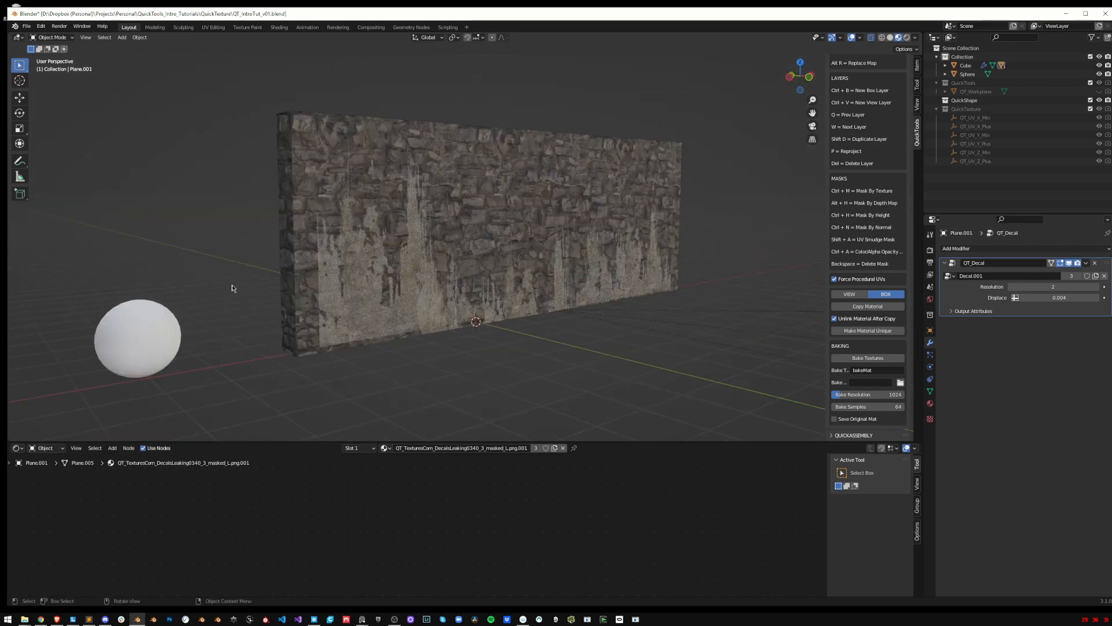
Select the white sphere and add a Quick Decal to it using the skull warning sign image from the Textures folder
middle_click_drag(234, 287, 501, 200, "shift")
scroll(488, 225, "down", 2)
left_click(489, 224)
key("KP_Decimal")
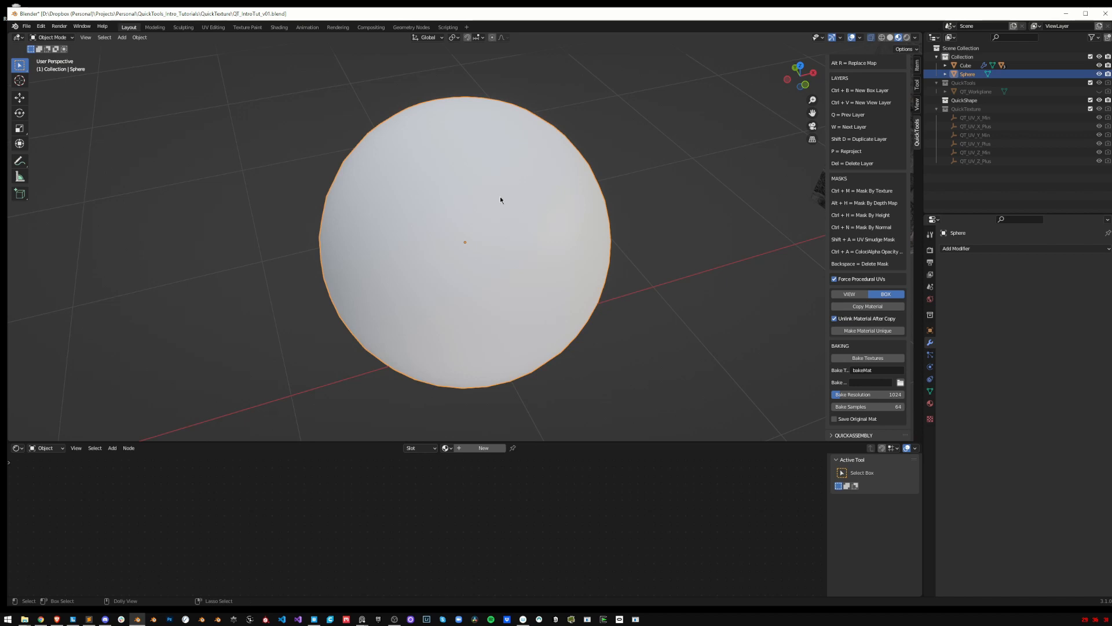
scroll(840, 163, "up", 15)
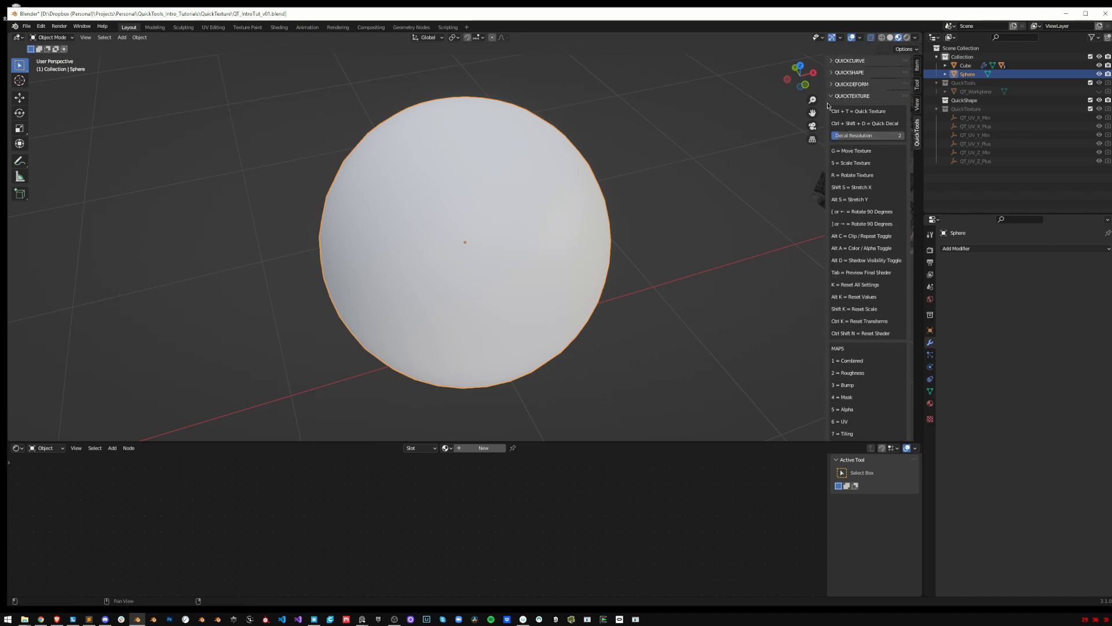
key("ctrl+shift+d")
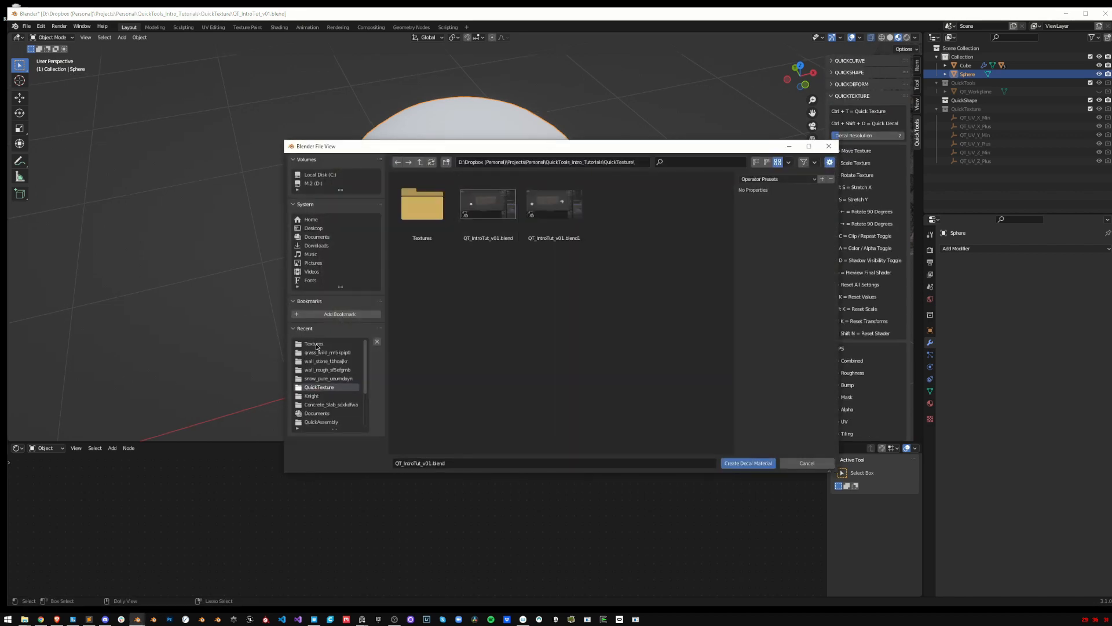
double_click(421, 415)
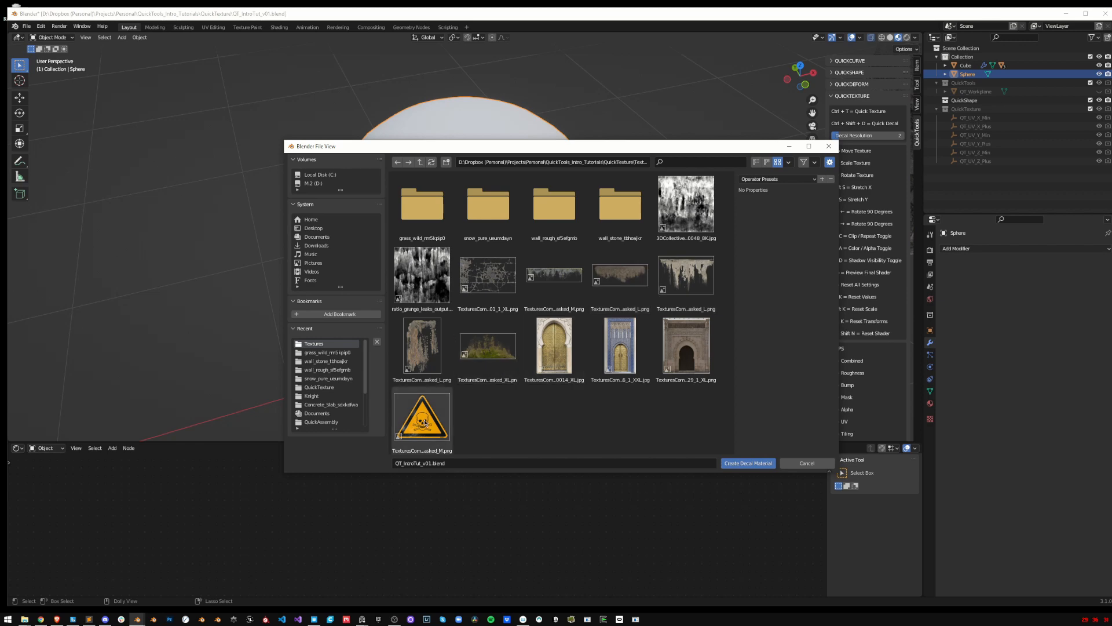
Scale the warning sign decal to about 0.57 and slide it around the sphere's curved surface
key("s")
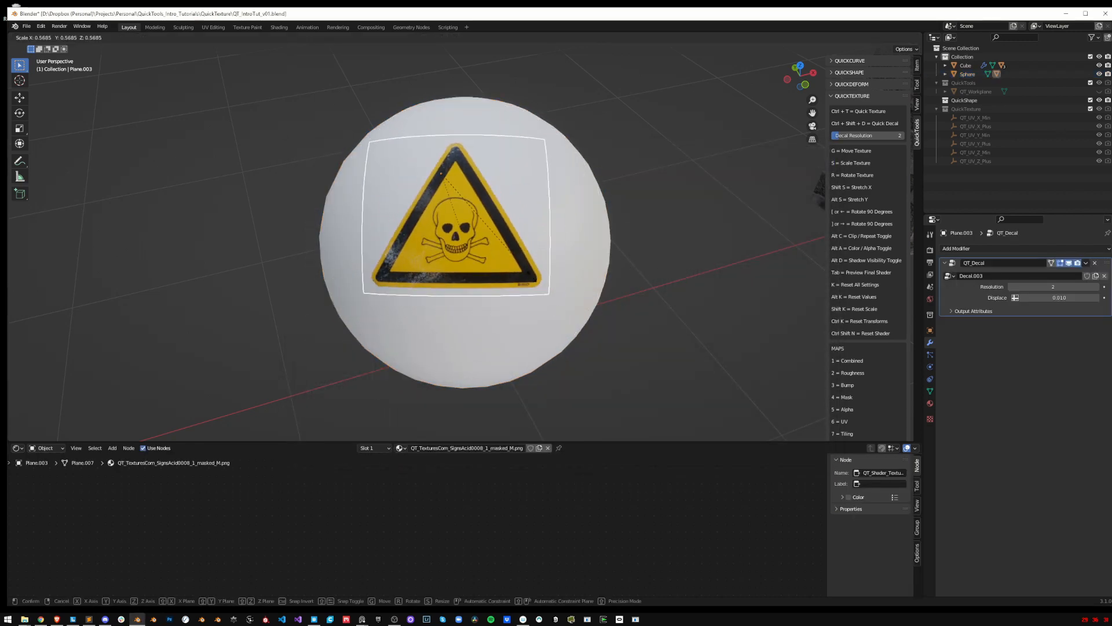
left_click(558, 299)
key("g")
left_click(554, 311)
middle_click_drag(622, 278, 706, 243)
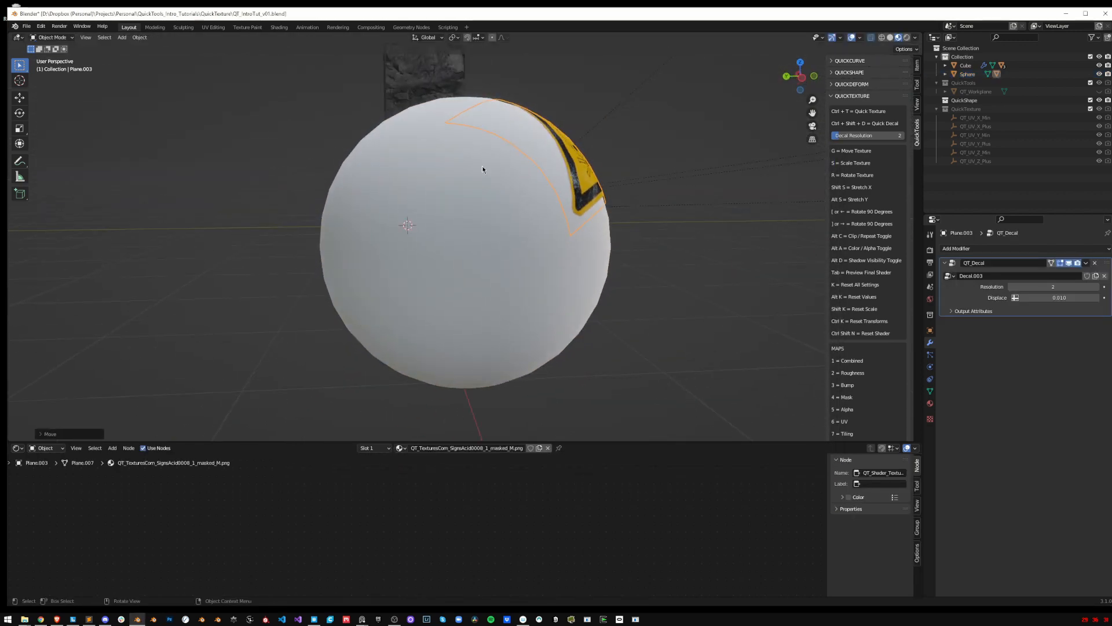
middle_click_drag(492, 194, 429, 209)
key("g")
left_click(547, 273)
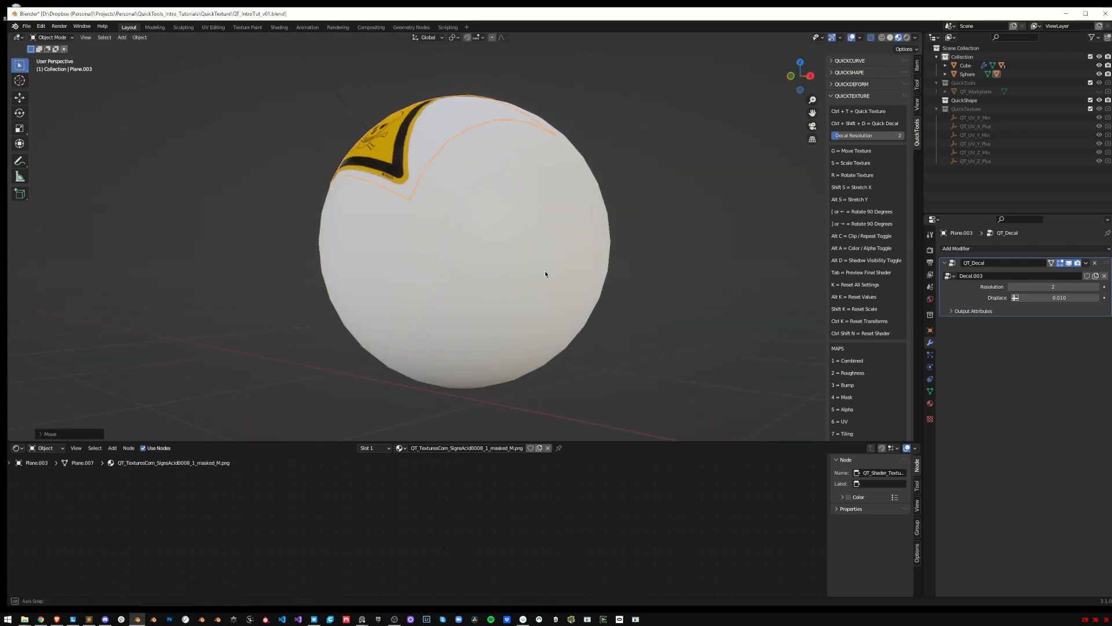
middle_click_drag(547, 273, 580, 261)
scroll(602, 307, "down", 2)
key("g")
left_click(621, 286)
Shrink the warning sign decal further and place it on the upper left of the sphere's front
key("g")
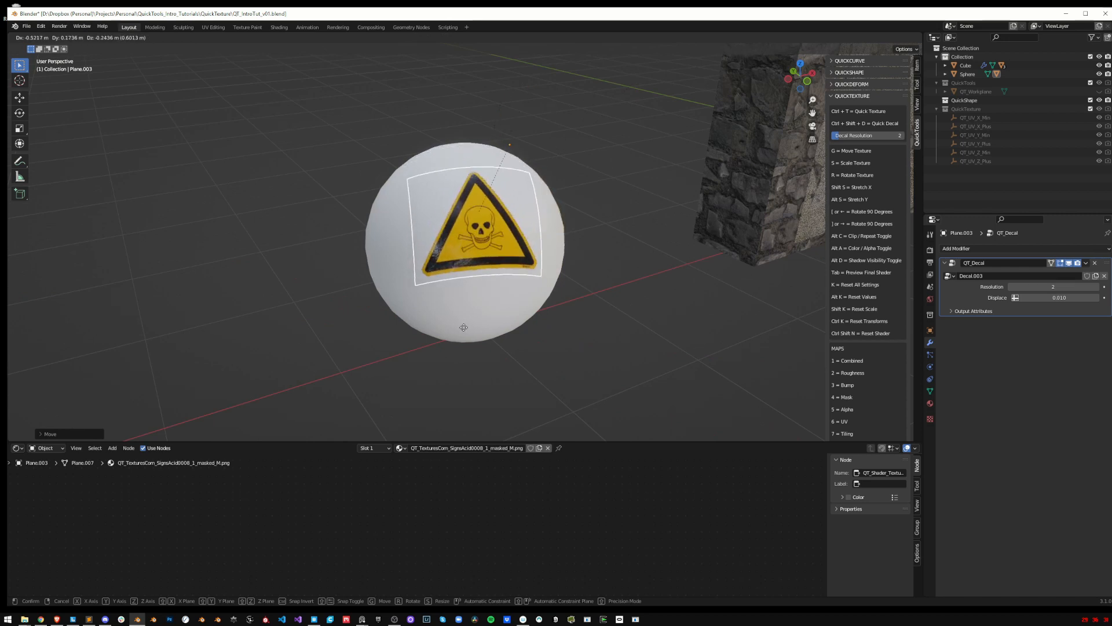
left_click(516, 310)
key("s")
left_click(527, 270)
key("g")
left_click(508, 250)
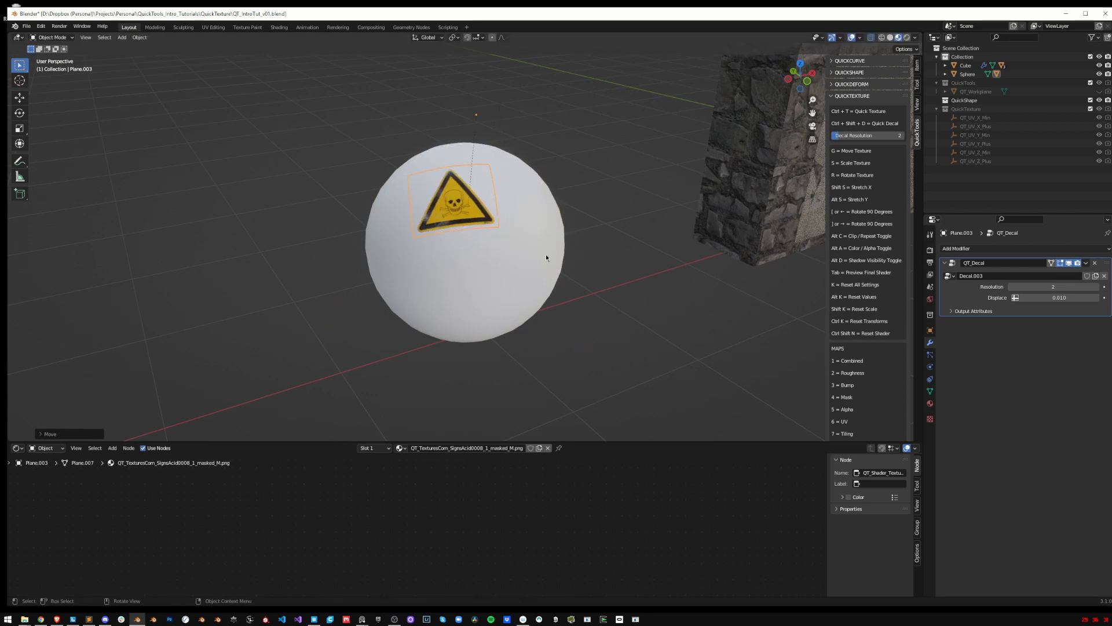
Duplicate the warning sign decal, scale the copy down, and move it across the sphere
scroll(549, 255, "up", 2)
middle_click_drag(587, 260, 555, 250)
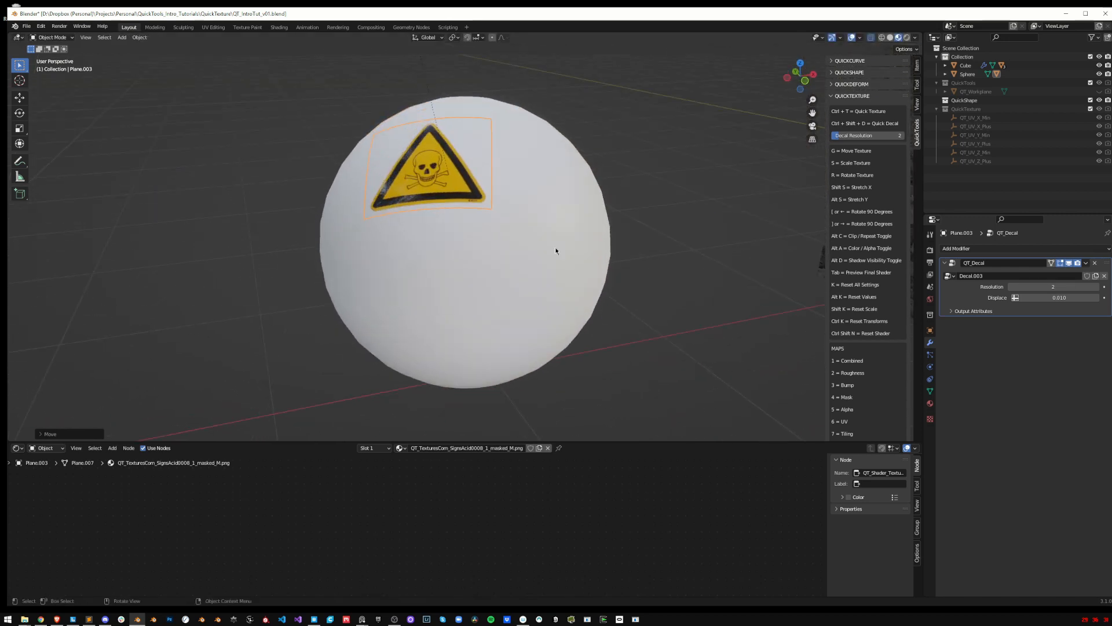
key("shift+d")
key("s")
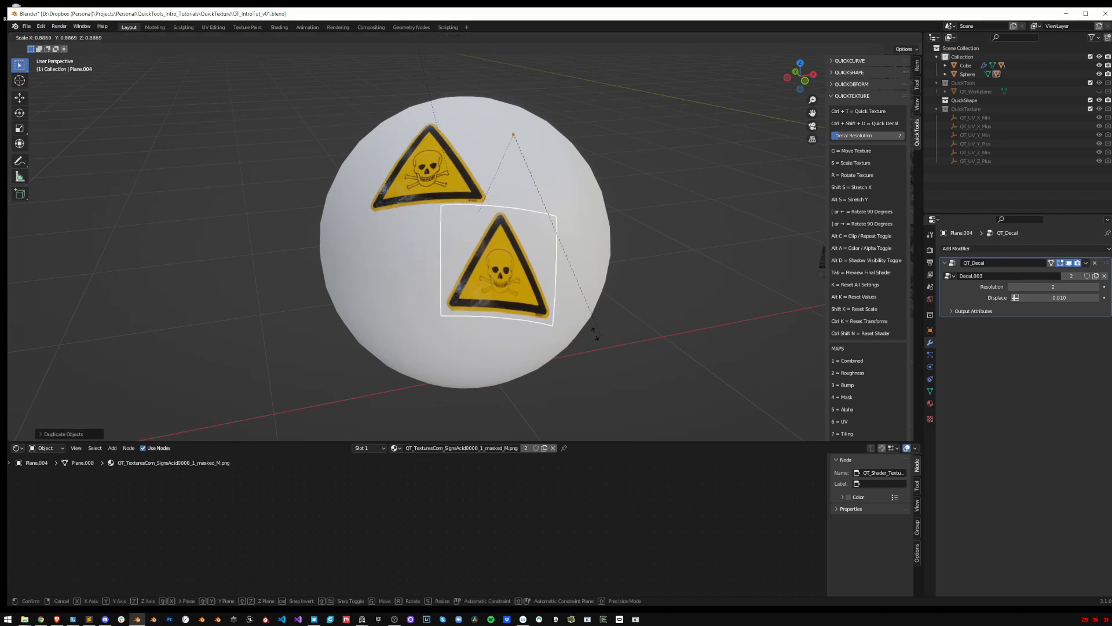
left_click(516, 283)
key("g")
left_click(586, 257)
Rotate the smaller warning sign freely with trackball rotation and place it beside the original on the sphere's upper right
key("r")
key("r")
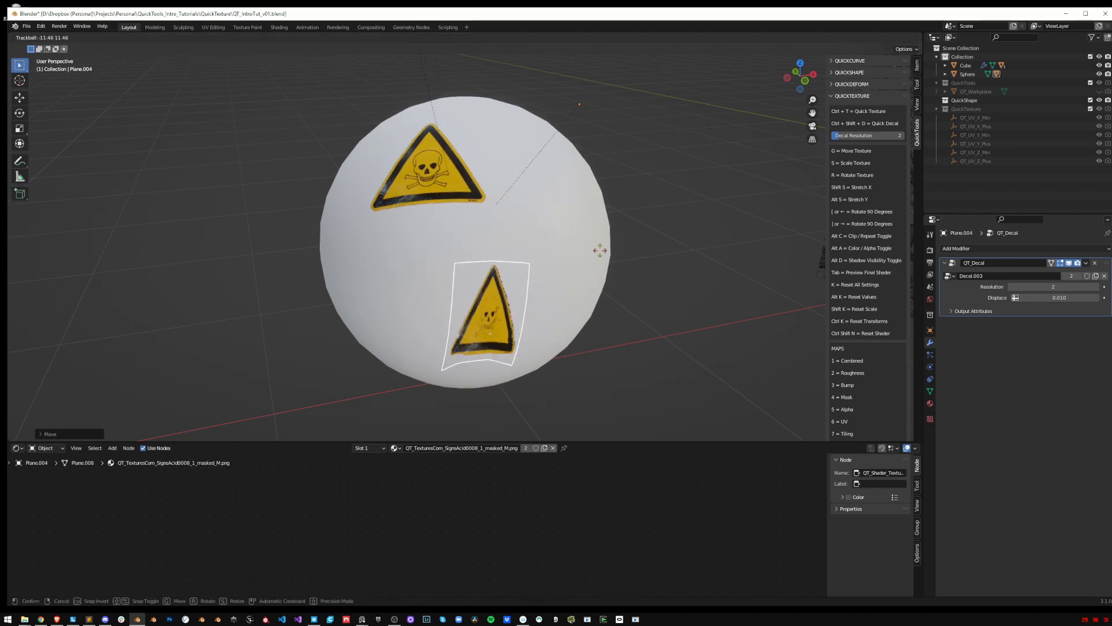
left_click(618, 280)
key("g")
left_click(645, 191)
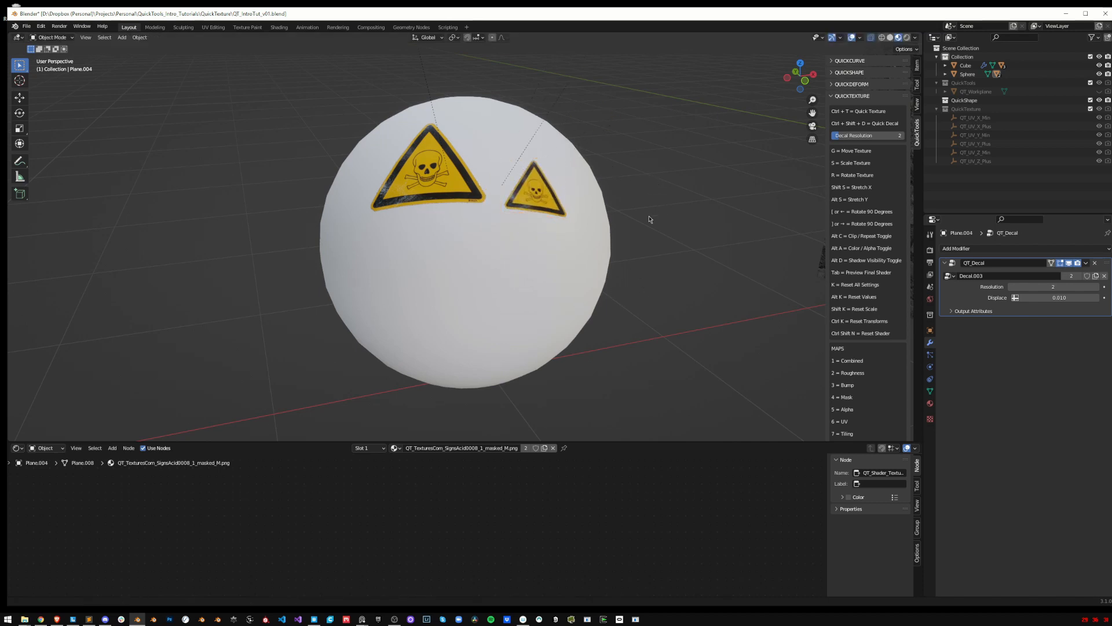
middle_click_drag(657, 185, 593, 275)
scroll(587, 273, "down", 2)
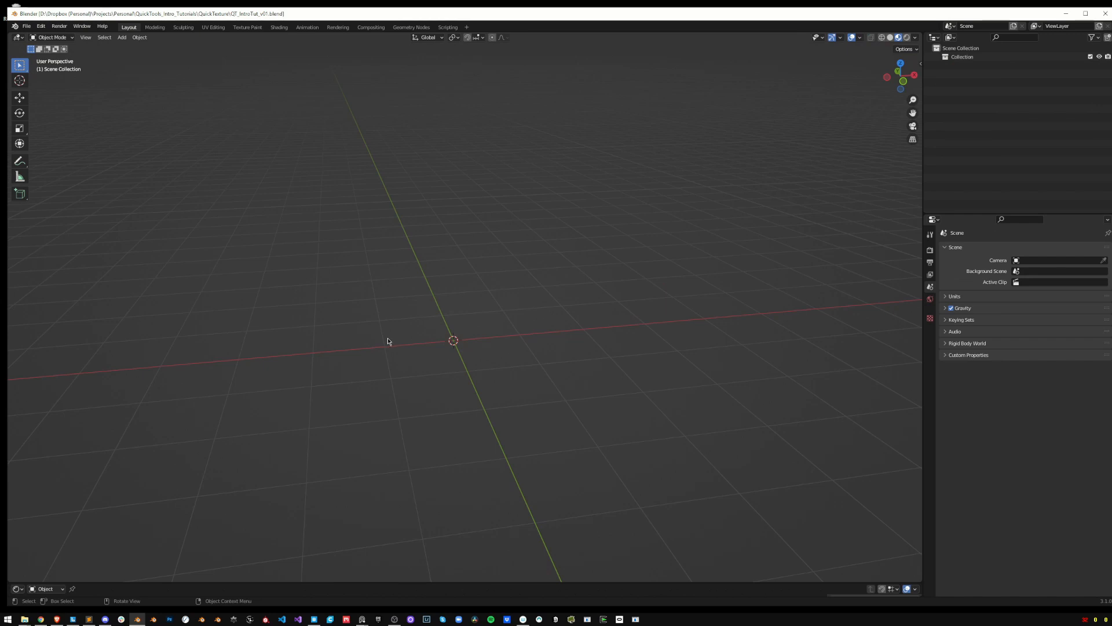
With nothing selected, run Quick Texture and create an image plane from TexturesCom_DoorMoorish0016_1_XXL.jpg in the Textures folder
middle_click_drag(376, 335, 412, 321, "shift")
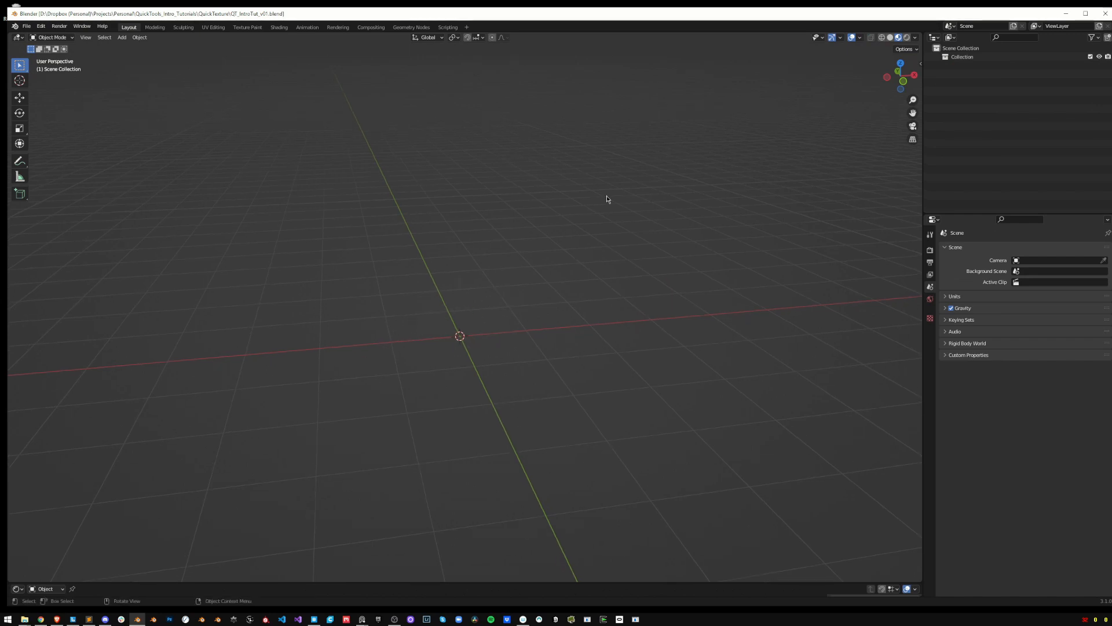
key("ctrl+t")
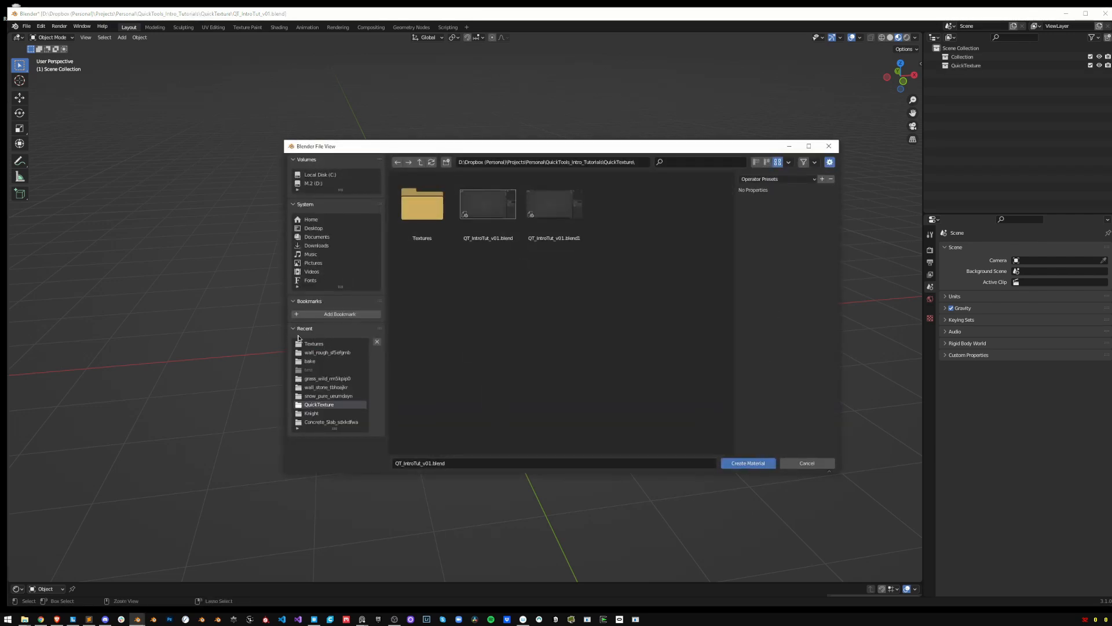
left_click(312, 344)
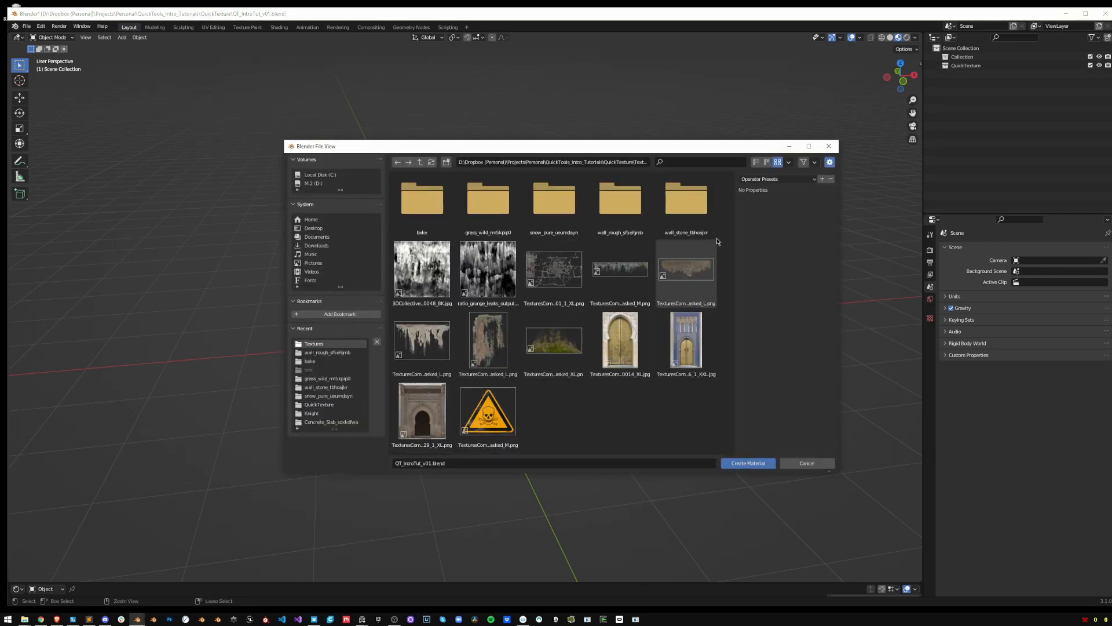
double_click(686, 340)
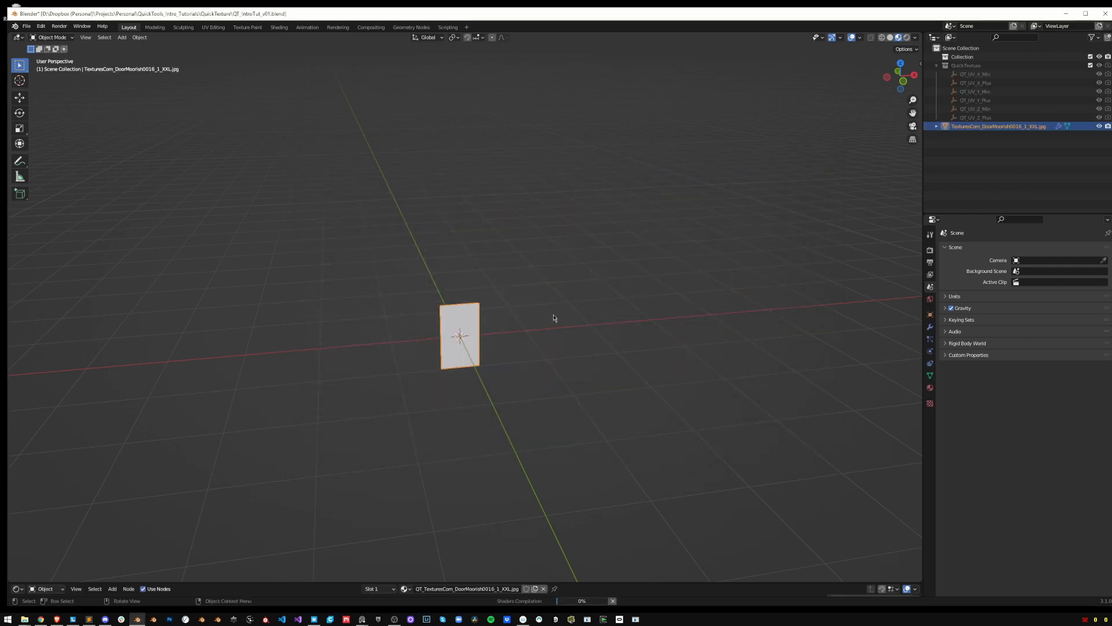
Try moving the door plane up along the Z axis in front view to test the box-projected texture
middle_click_drag(553, 298, 522, 309)
scroll(465, 312, "down", 1)
scroll(465, 312, "up", 2)
middle_click_drag(459, 297, 486, 244)
middle_click_drag(486, 245, 494, 291, "shift")
key("g")
key("z")
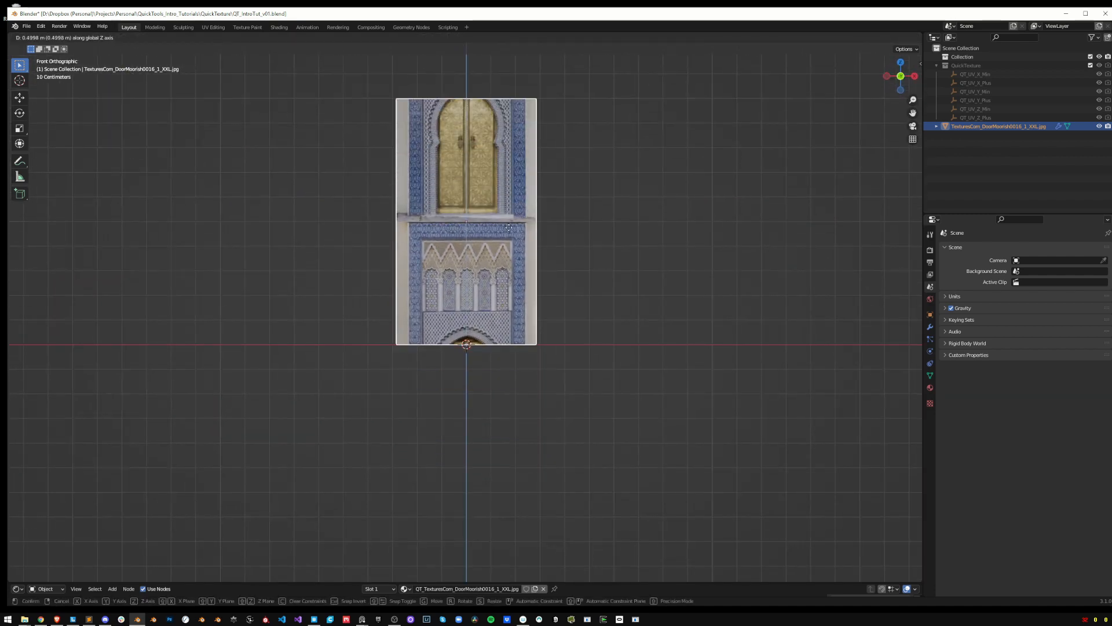
right_click(542, 200)
Examine the door plane's QT_UV_Box modifier and how its projectors hold the texture in place
left_click(930, 338)
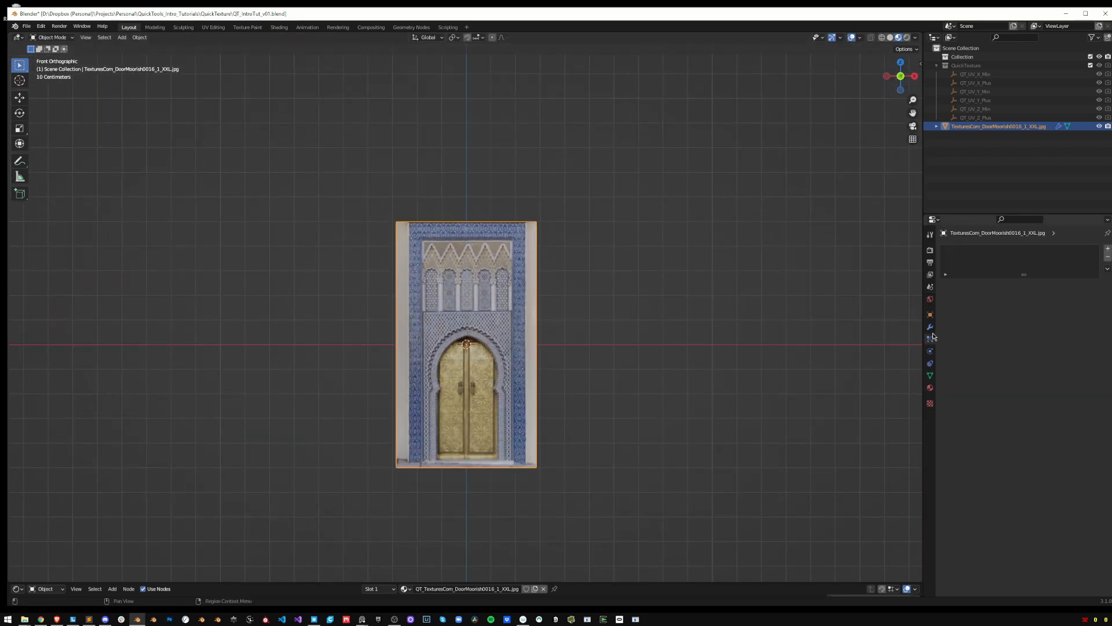
left_click(930, 327)
scroll(475, 336, "up", 2)
middle_click_drag(475, 336, 489, 335)
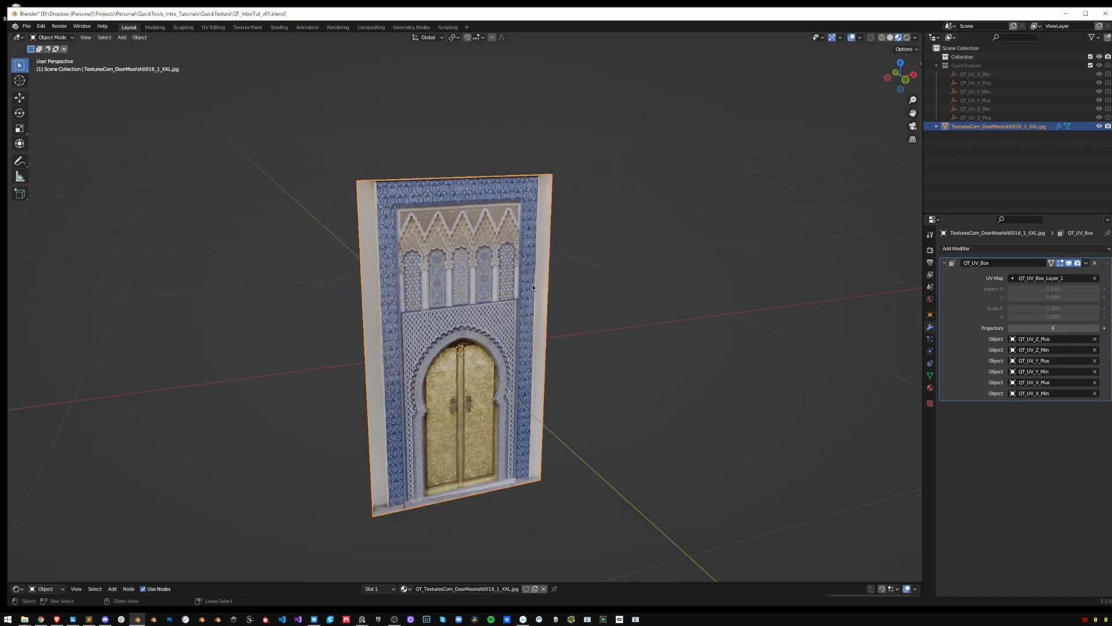
key("g")
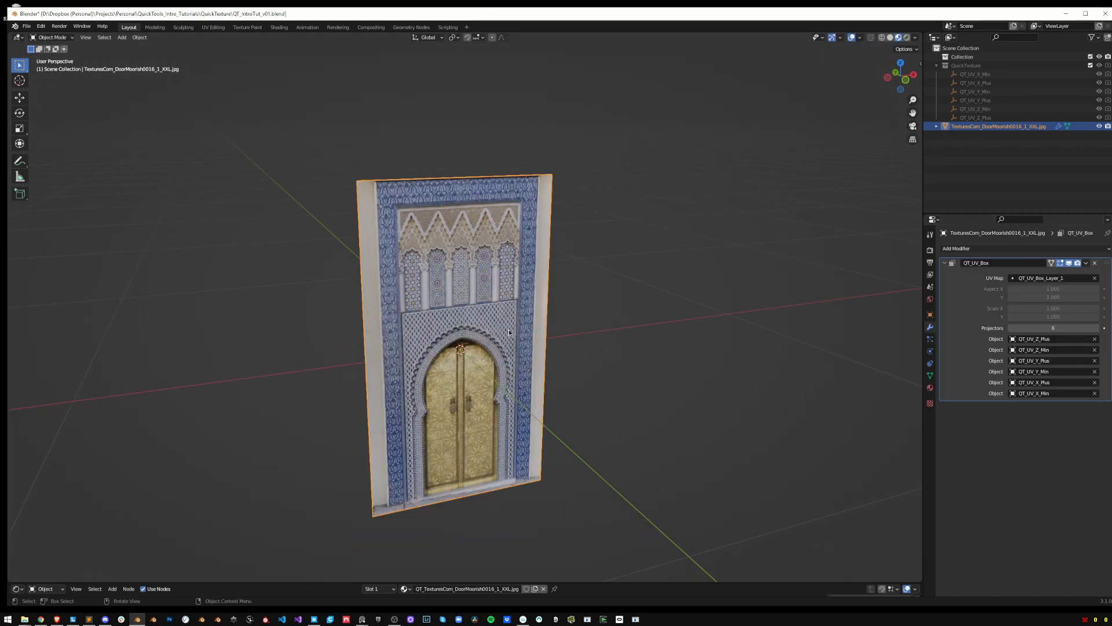
right_click(512, 300)
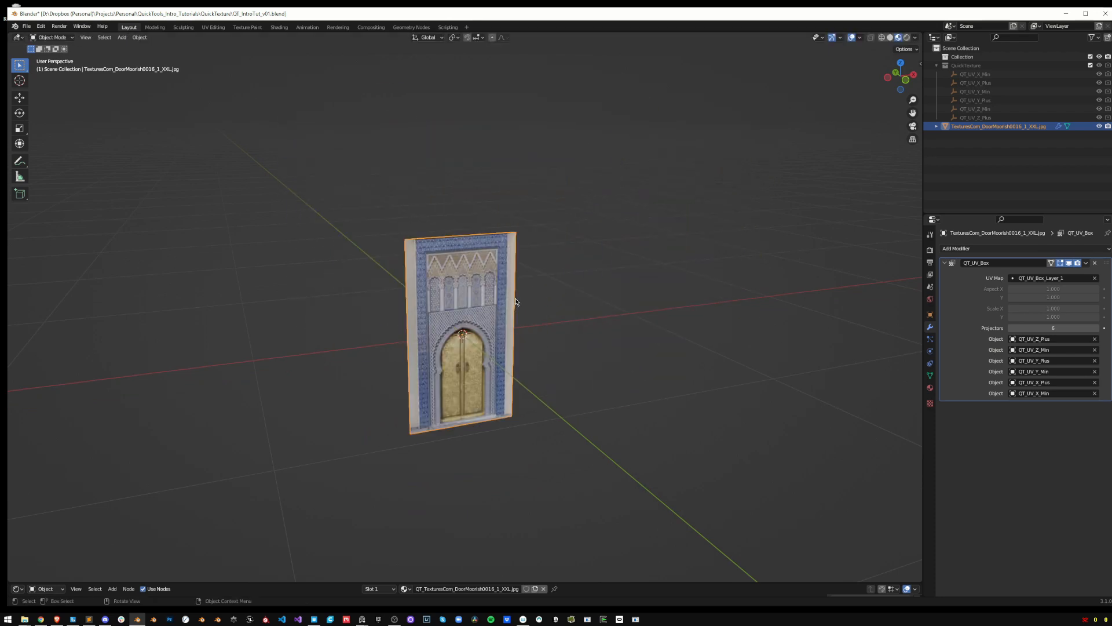
Try converting the door plane to a mesh and moving it along the X axis, and undo the conversion
key("ctrl+a")
left_click(505, 402)
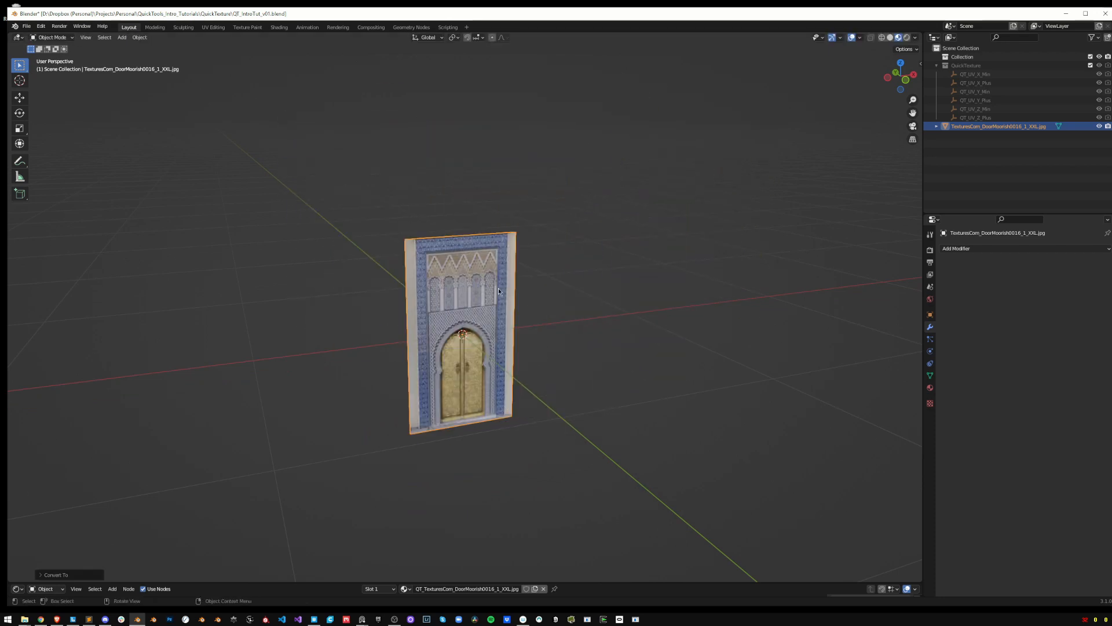
key("g")
key("x")
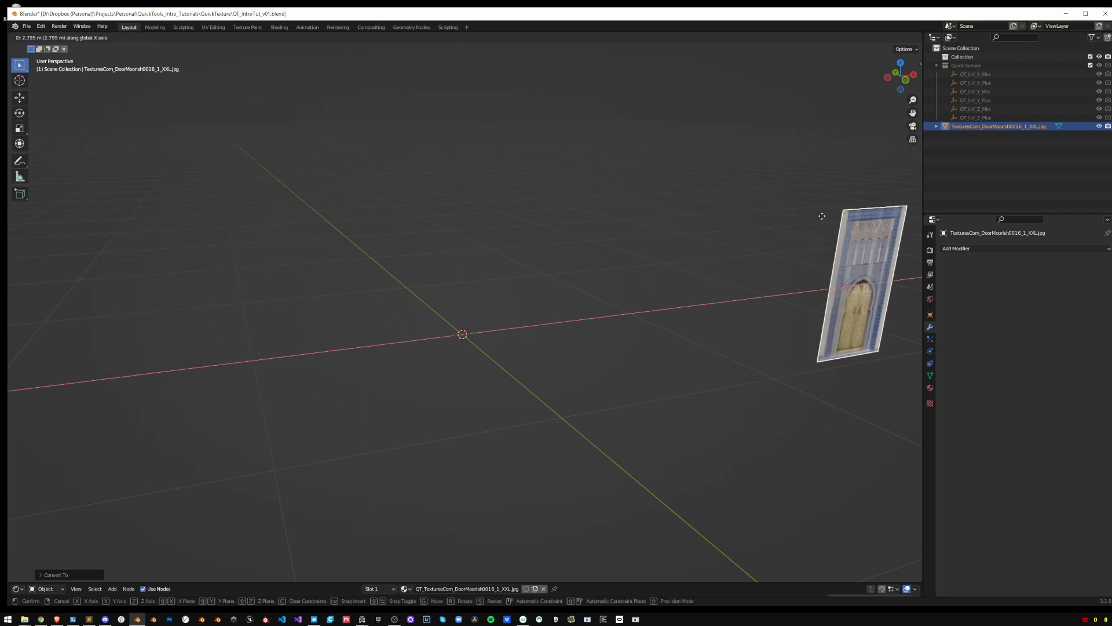
right_click(645, 242)
key("ctrl+z")
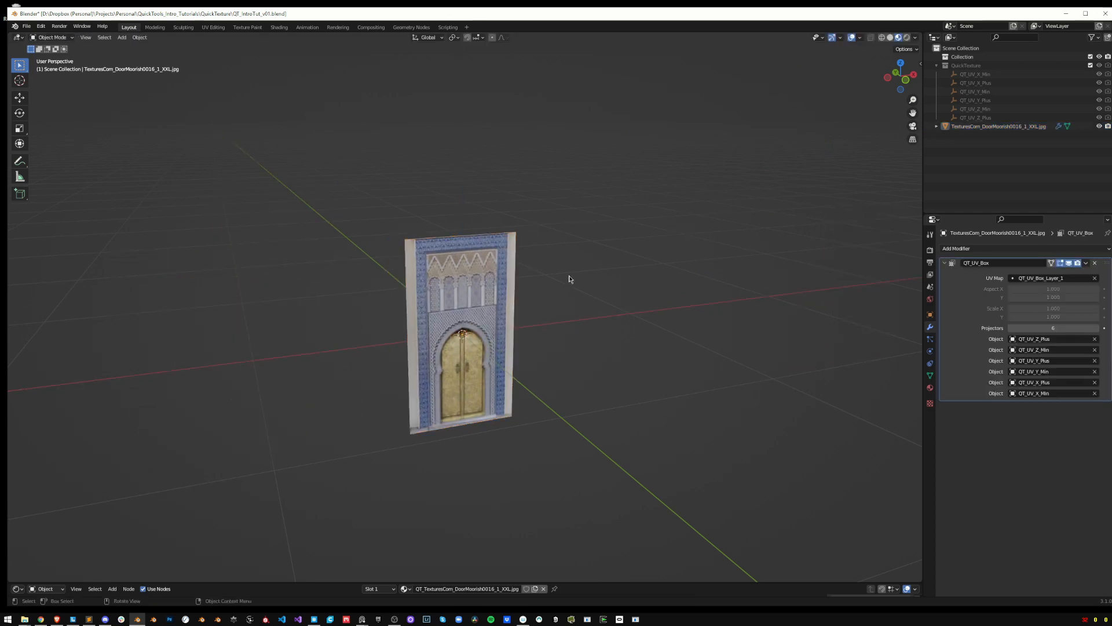
Enter Edit Mode on the door plane in front view with its face deselected
key("KP_1")
key("Tab")
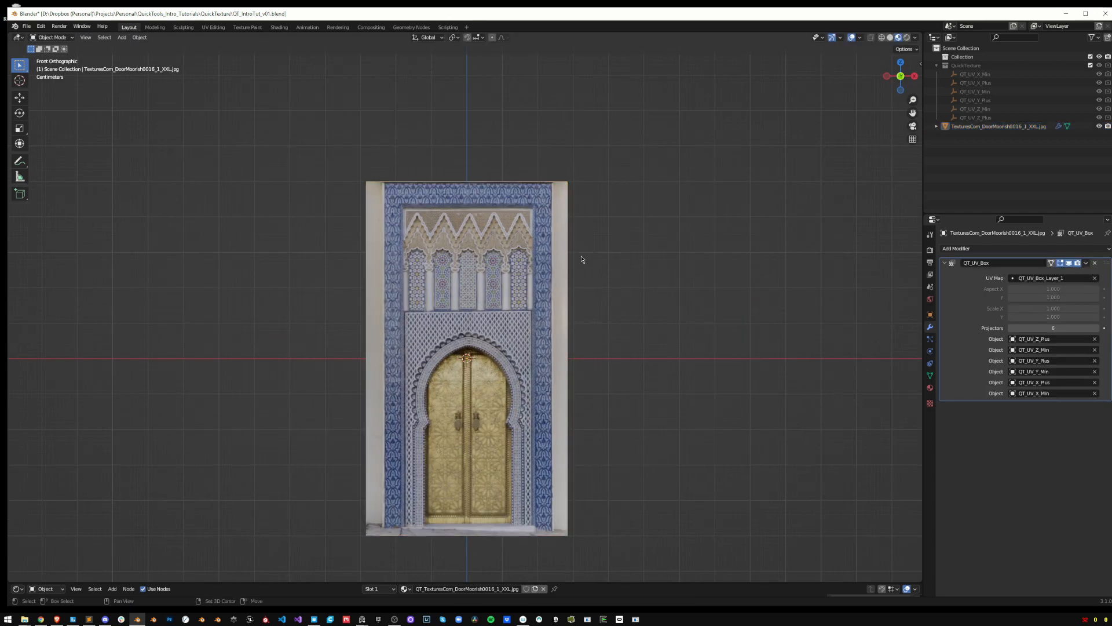
scroll(581, 257, "up", 3)
left_click(673, 219)
scroll(672, 220, "down", 1)
middle_click_drag(642, 229, 593, 247, "shift")
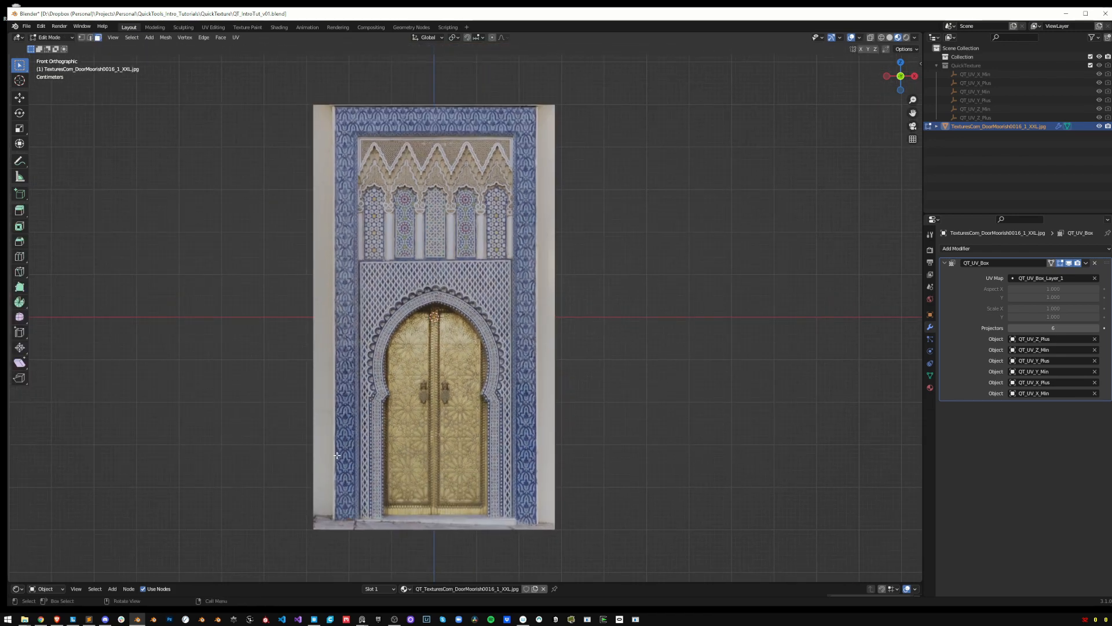
Knife-cut the door plane along the left outer side and around the inner edge of the blue tiled border
key("k")
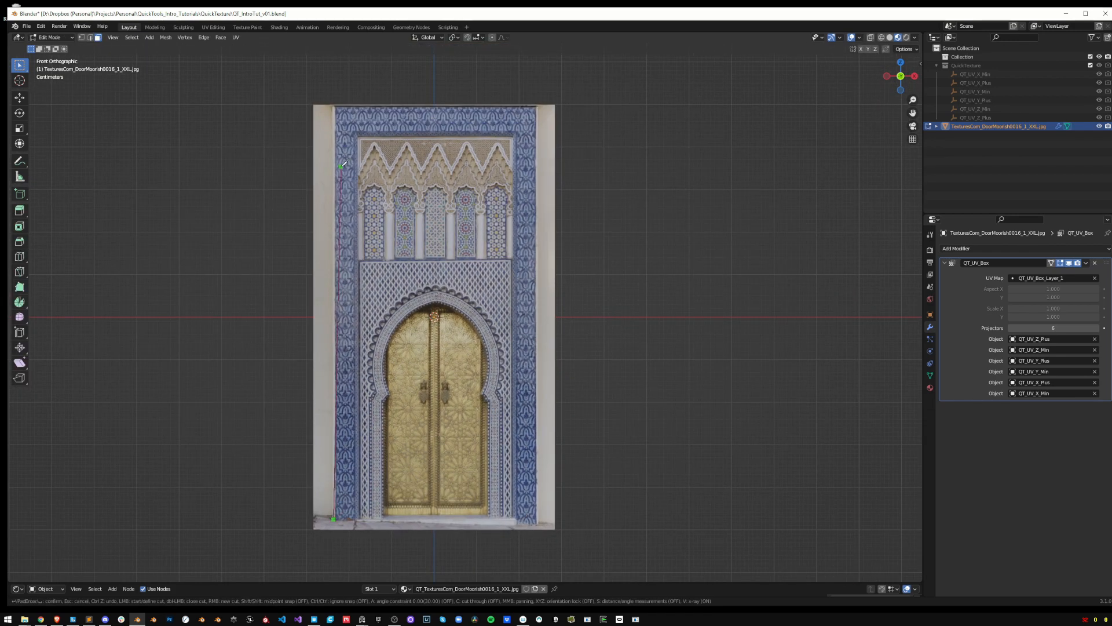
left_click(334, 104)
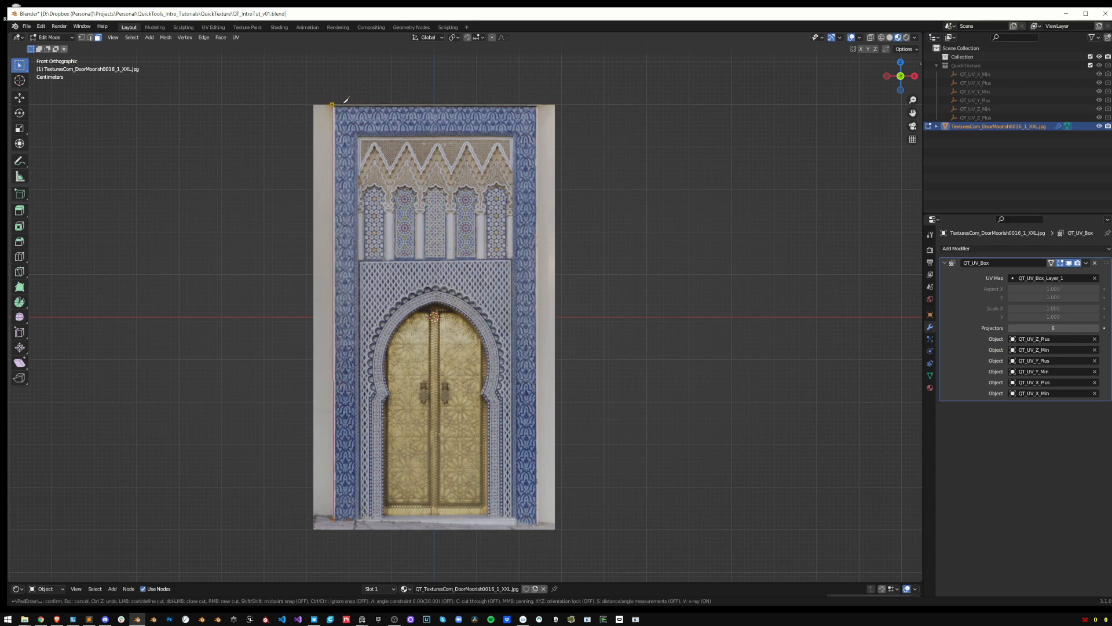
key("Return")
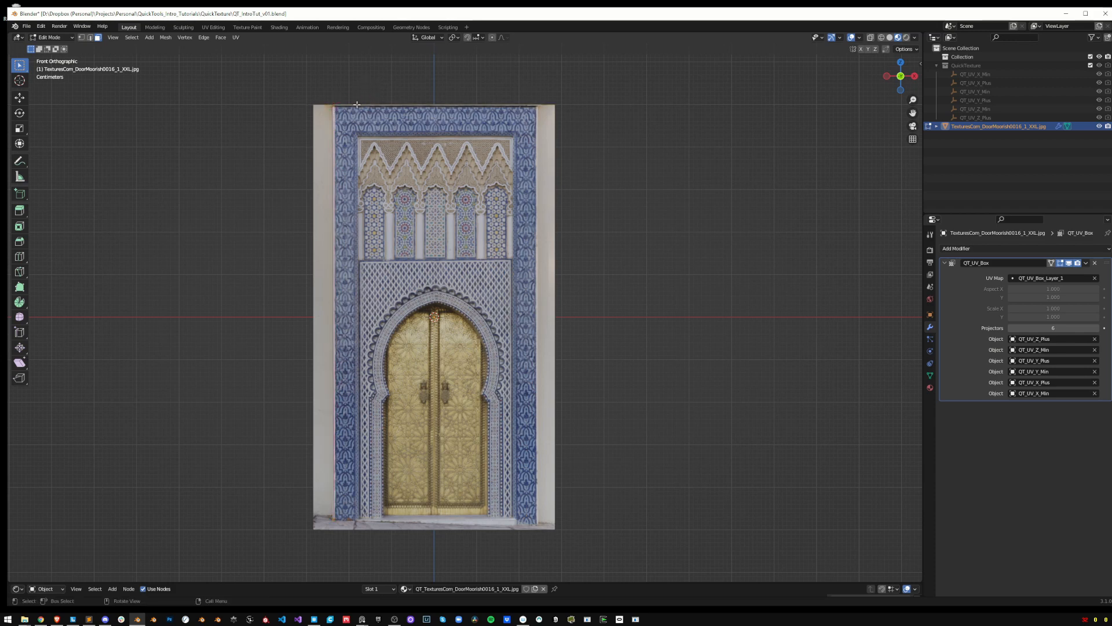
key("k")
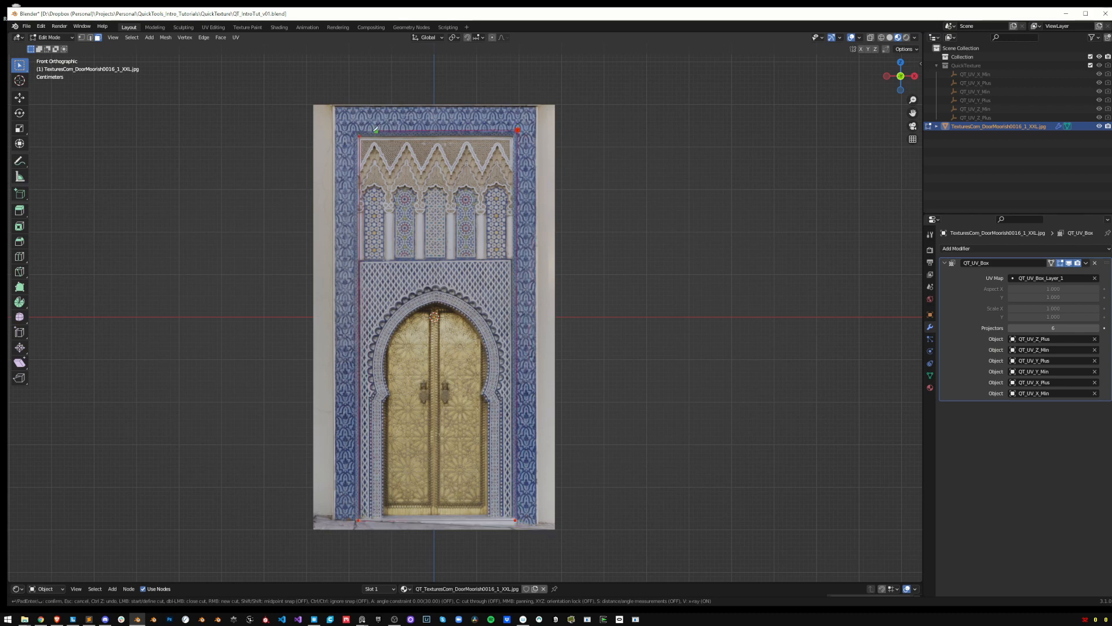
key("Return")
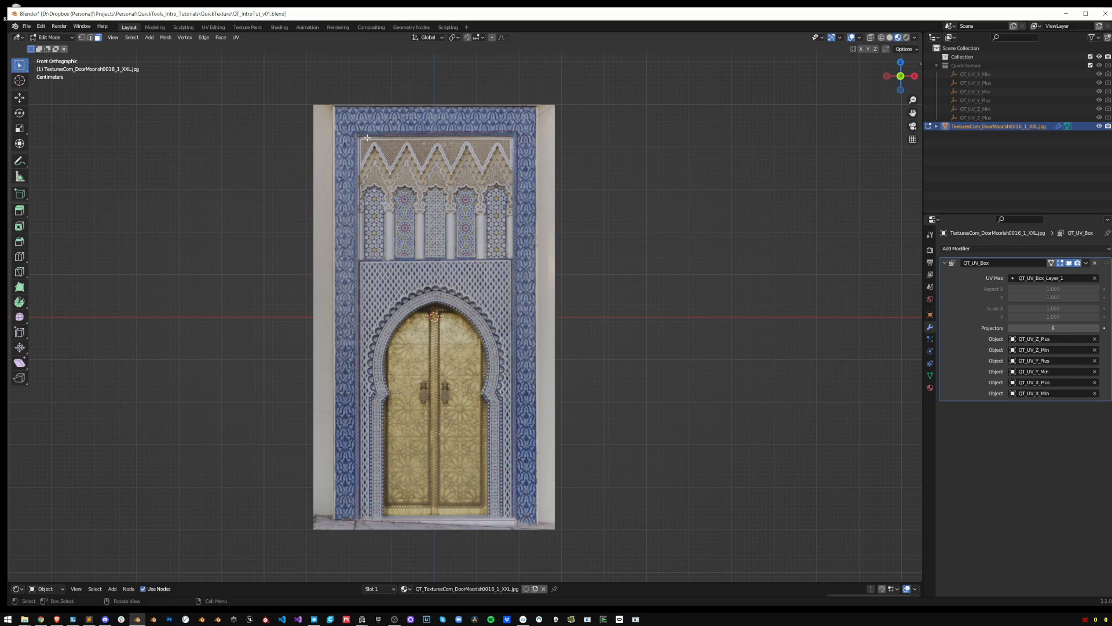
Extrude the panel inside the blue tiled border backwards along the Y axis and return to Object Mode
middle_click_drag(338, 174, 505, 203)
key("3")
key("e")
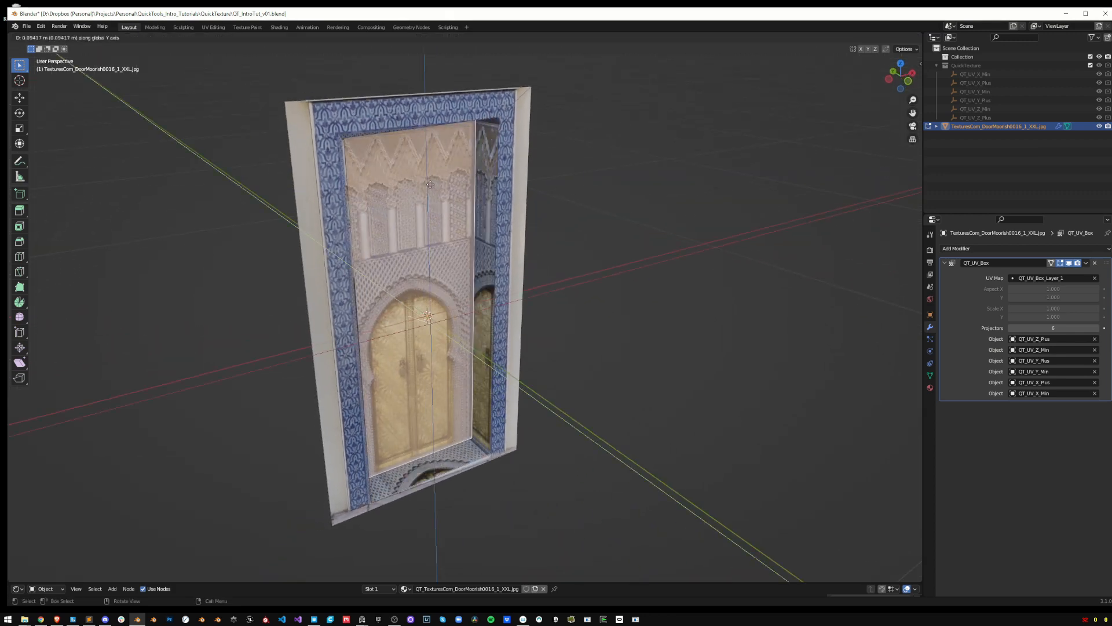
left_click(571, 222)
key("Tab")
left_click(567, 226)
middle_click_drag(567, 226, 575, 214)
left_click(518, 250)
middle_click_drag(546, 251, 556, 236)
left_click(556, 236)
middle_click_drag(472, 243, 542, 214)
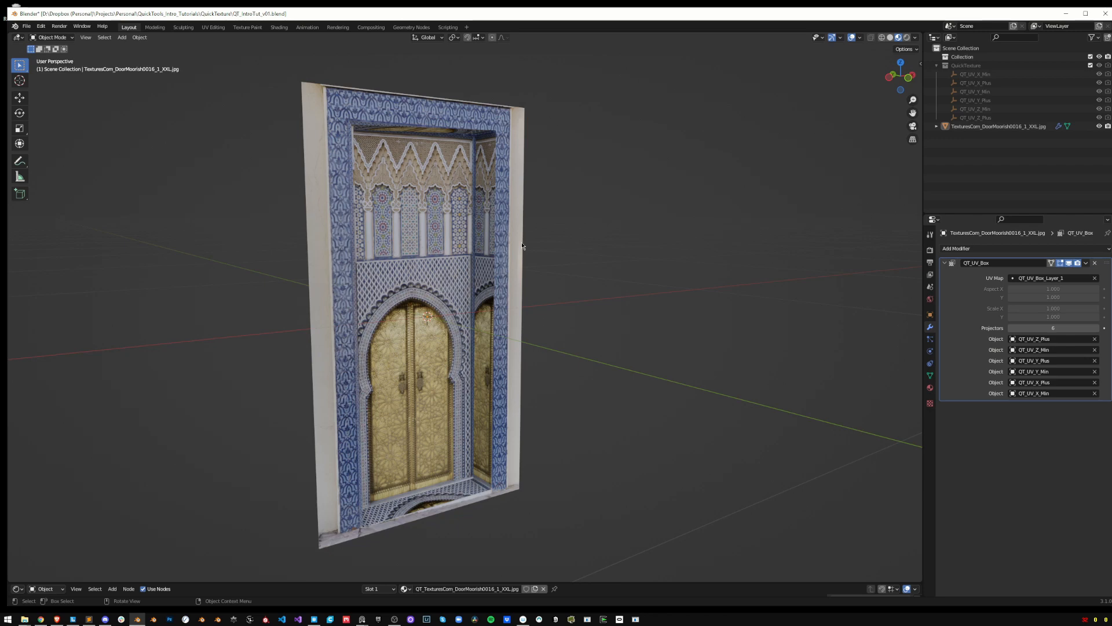
Switch the QuickTexture projection mode to View and back to Box
key("n")
scroll(858, 346, "down", 1)
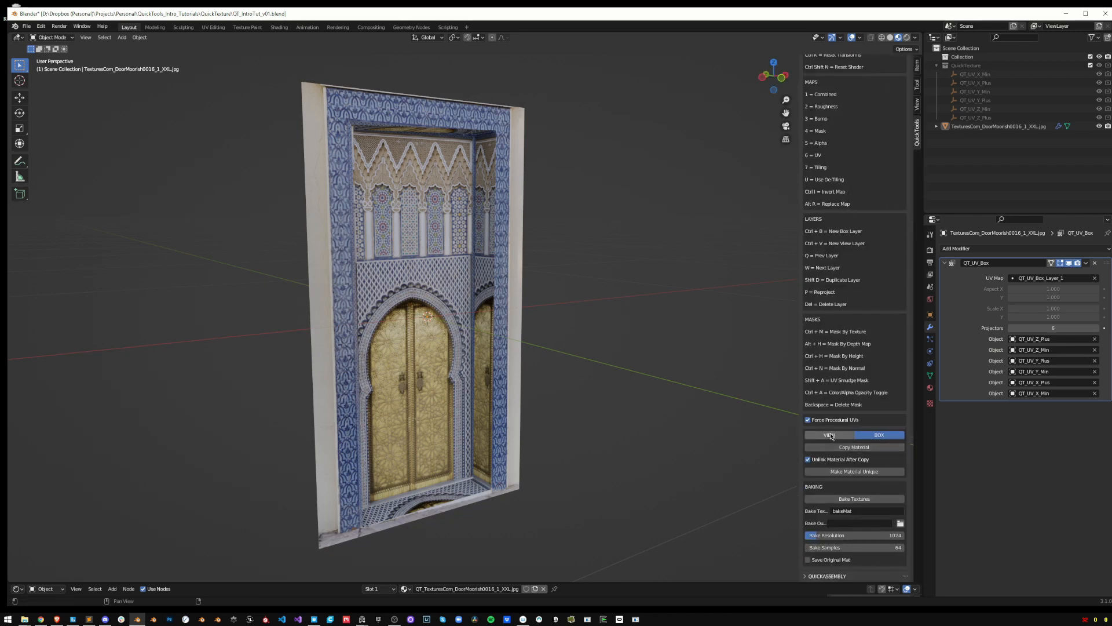
left_click(848, 436)
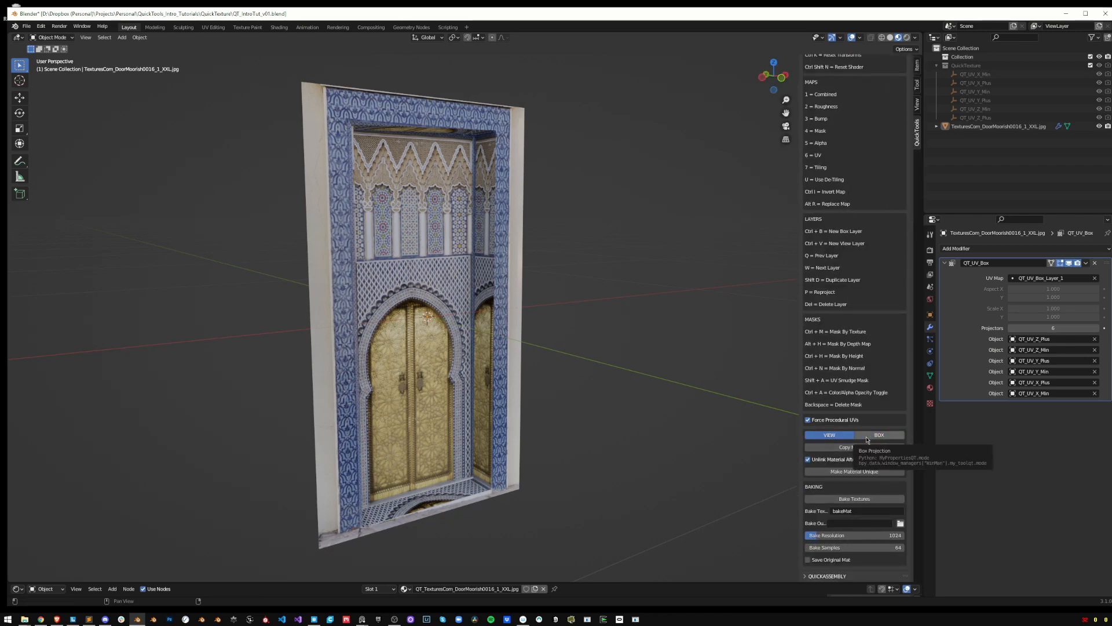
left_click(867, 438)
Examine the recessed door panel and its box-projected texture from several angles in Object and Edit Mode
key("KP_1")
left_click(513, 327)
scroll(513, 326, "down", 4)
mouse_move(514, 325)
middle_mouse_down()
mouse_move(504, 329)
mouse_move(518, 321)
middle_mouse_up()
scroll(500, 333, "up", 4)
key("Tab")
left_click(538, 237)
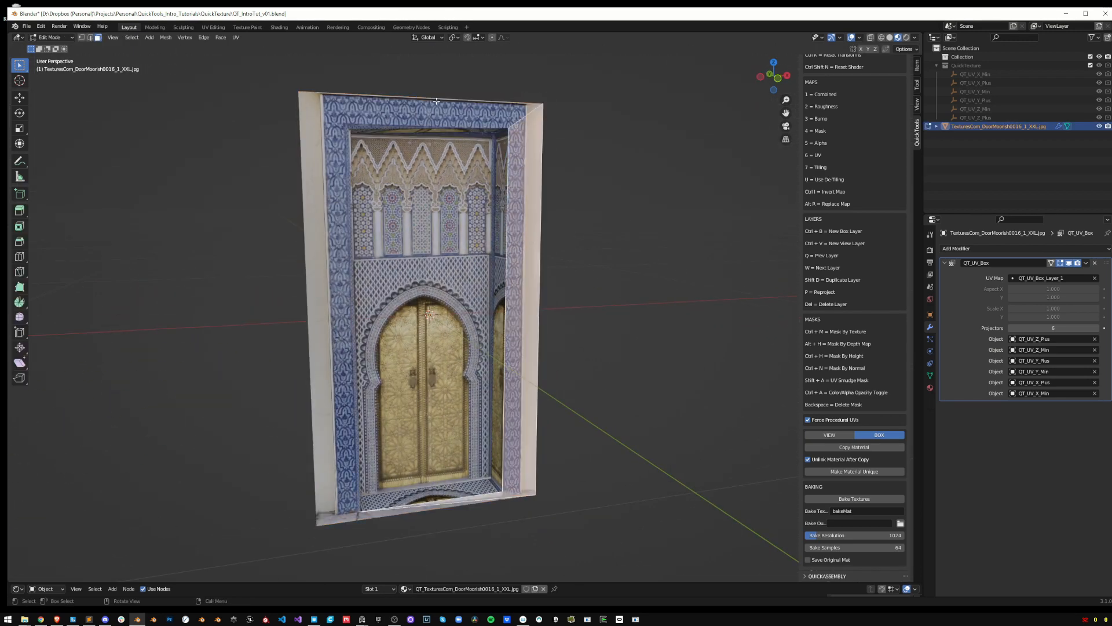
left_click(538, 237, "alt")
scroll(538, 237, "down", 1)
key("Tab")
left_click(553, 240)
scroll(539, 250, "up", 1)
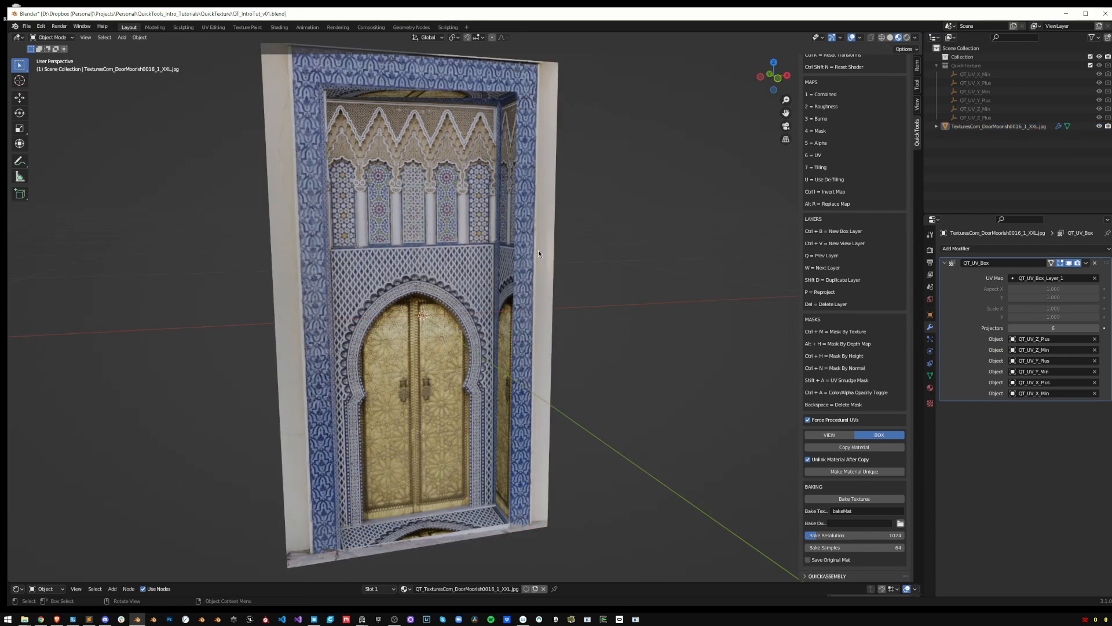
Try knife-cutting the recessed door panel in front view
left_click(493, 264)
key("KP_1")
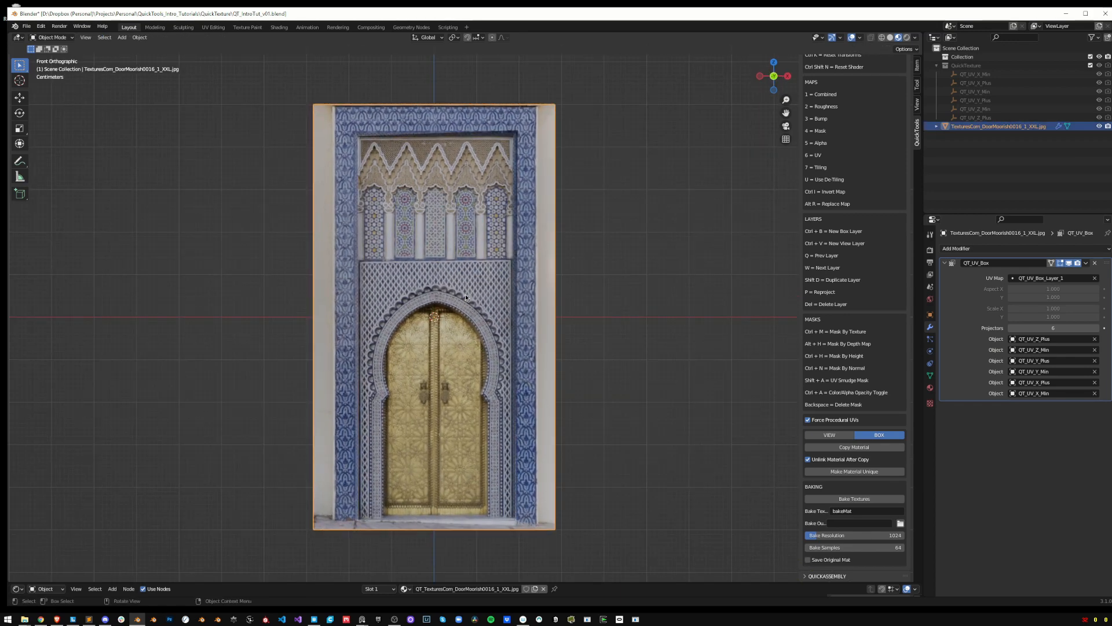
key("Tab")
key("k")
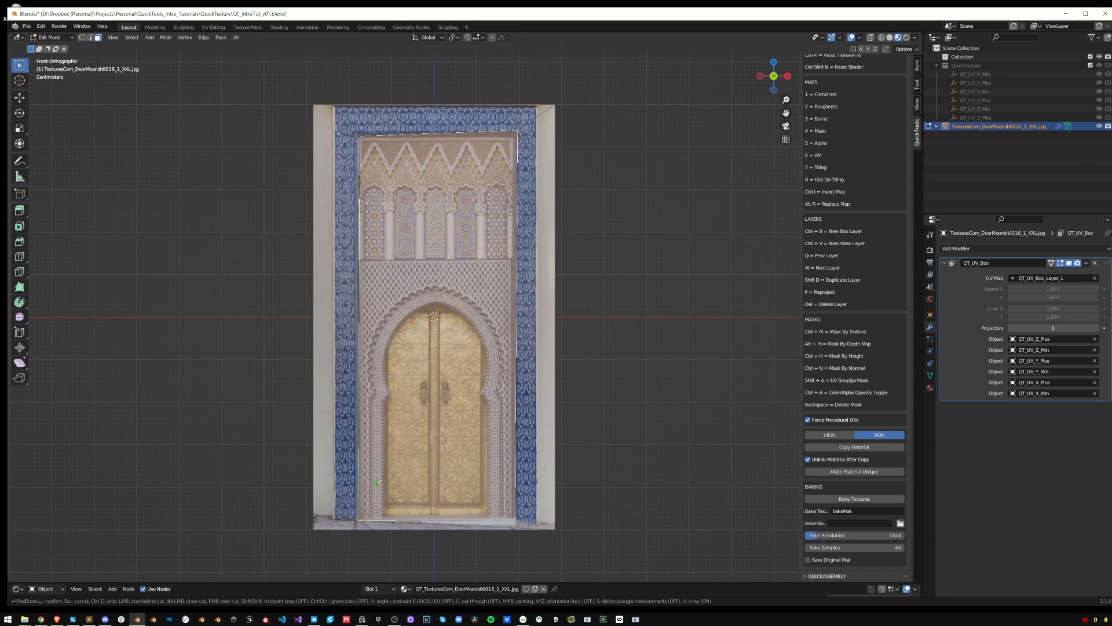
left_click(370, 513)
key("Return")
middle_click_drag(445, 276, 585, 293)
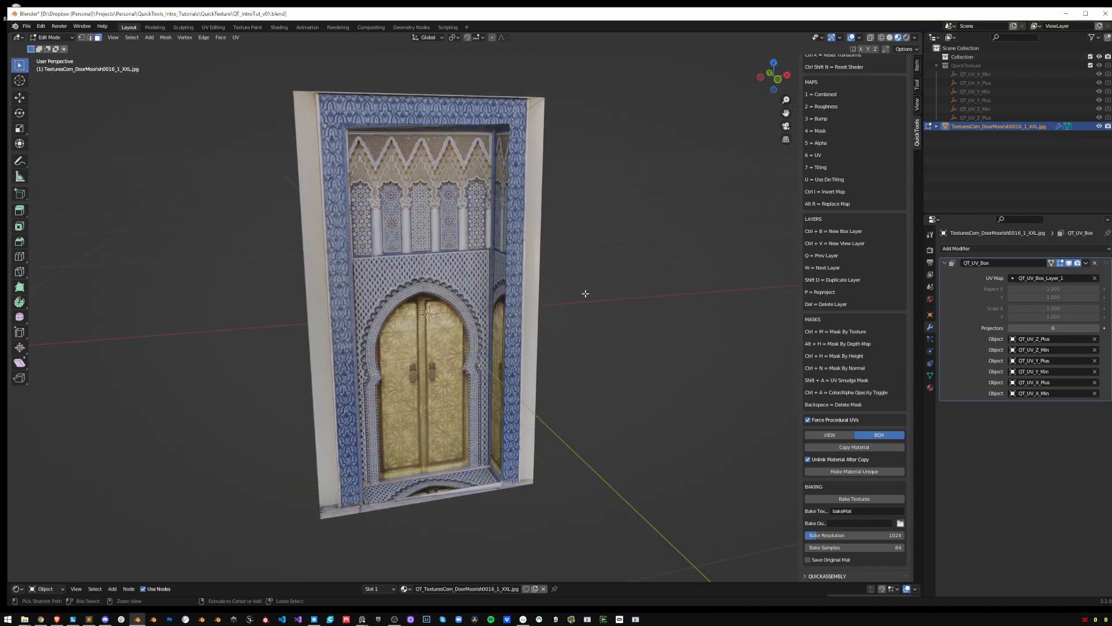
Undo the knife cuts and the panel extrusion on the door plane
key("ctrl+Tab")
left_click(473, 299)
scroll(556, 304, "down", 2)
key("ctrl+z")
key("ctrl+z")
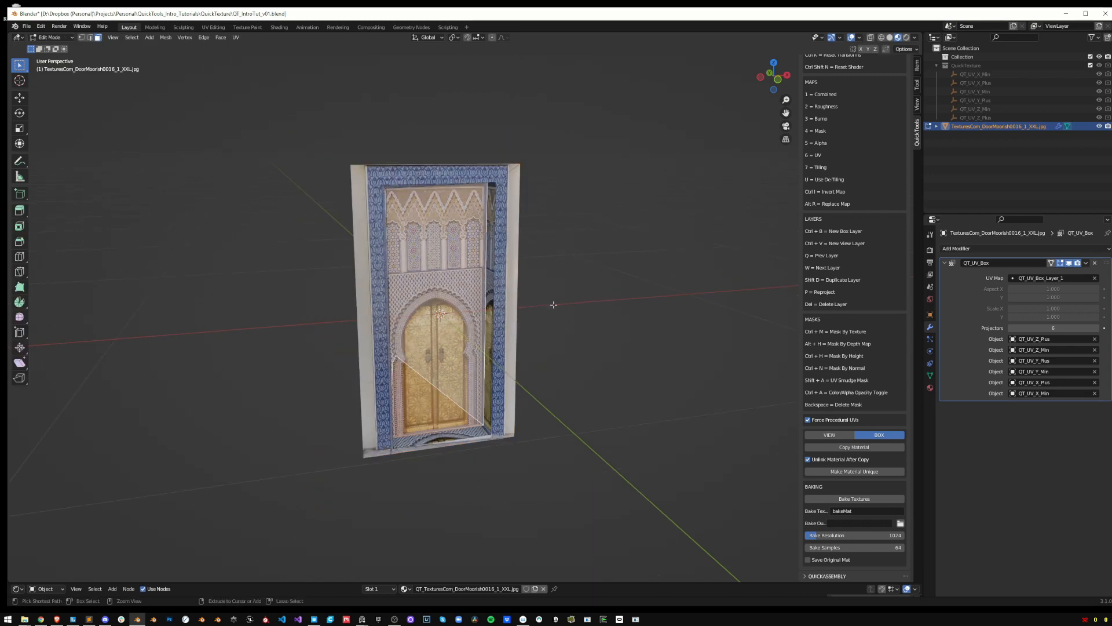
Draw a QuickShape box over the blue-bordered door area in front view to raise it with a depth of 0.072 m
left_click(554, 305)
key("ctrl+Tab")
left_click(474, 304)
left_click(601, 310)
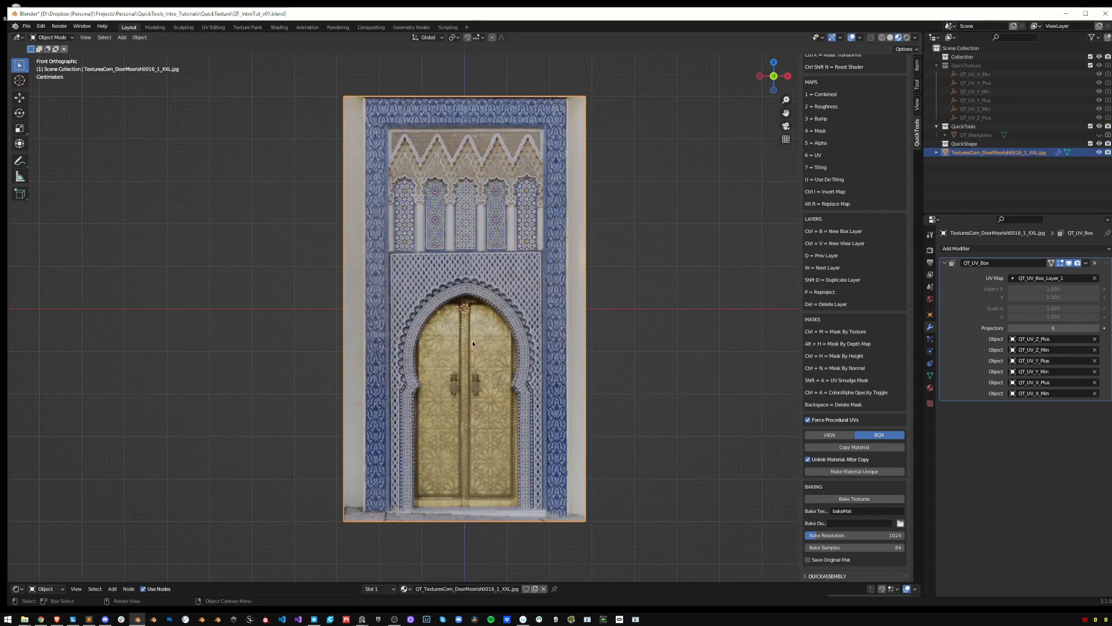
key("d")
left_click(354, 277)
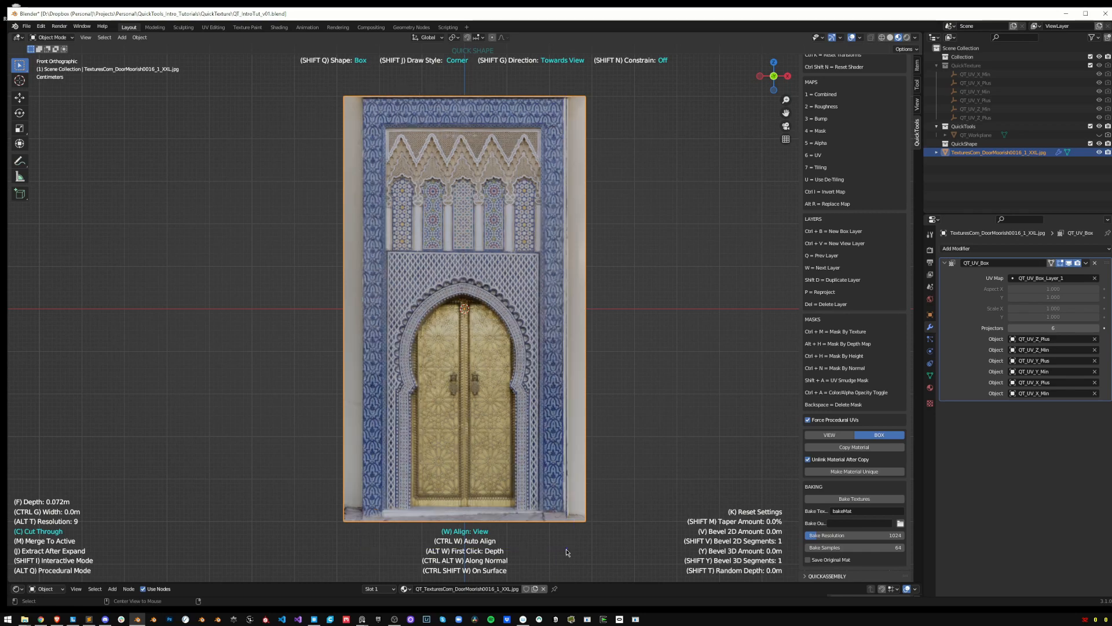
Try drawing a QuickShape box over the panel inside the tiled border in Object Mode, and undo it
middle_click_drag(569, 553, 568, 453)
left_click_drag(387, 130, 541, 545)
key("ctrl+z")
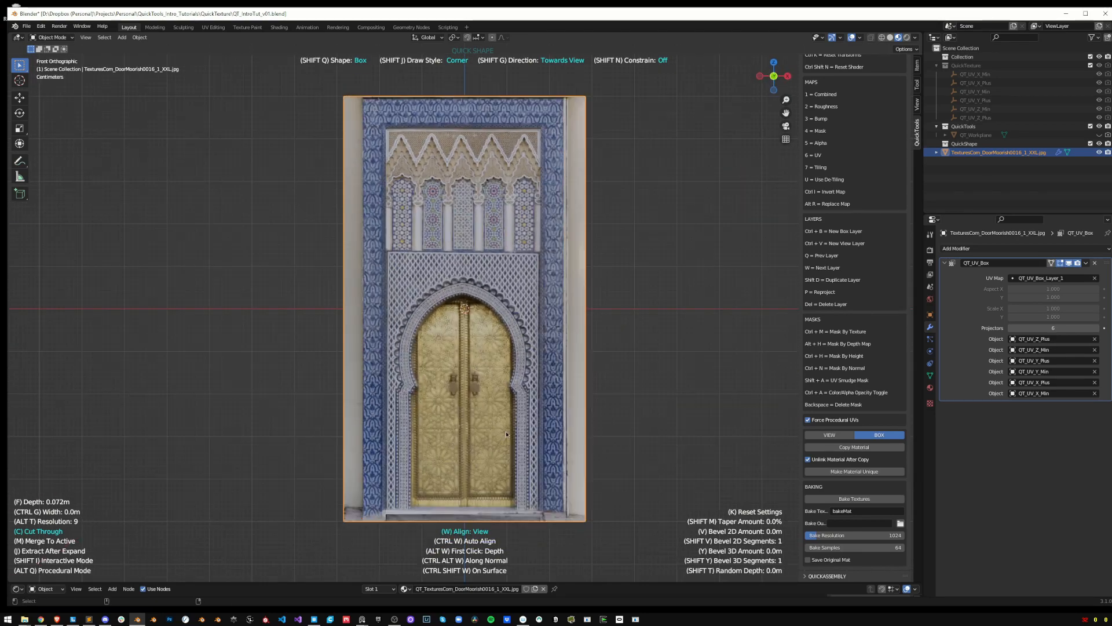
left_click_drag(387, 130, 541, 531)
key("ctrl+z")
middle_click_drag(484, 443, 568, 439)
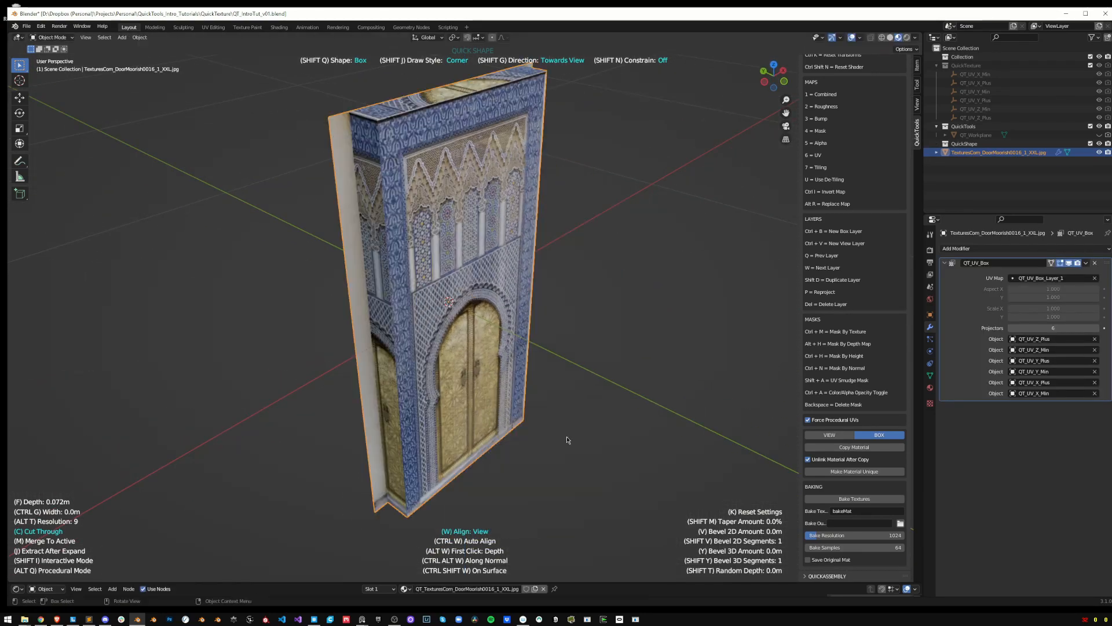
In Edit Mode, draw a QuickShape box over the panel inside the tiled border and extrude that panel backwards
key("KP_1")
scroll(393, 498, "down", 1)
key("Tab")
scroll(384, 131, "up", 1)
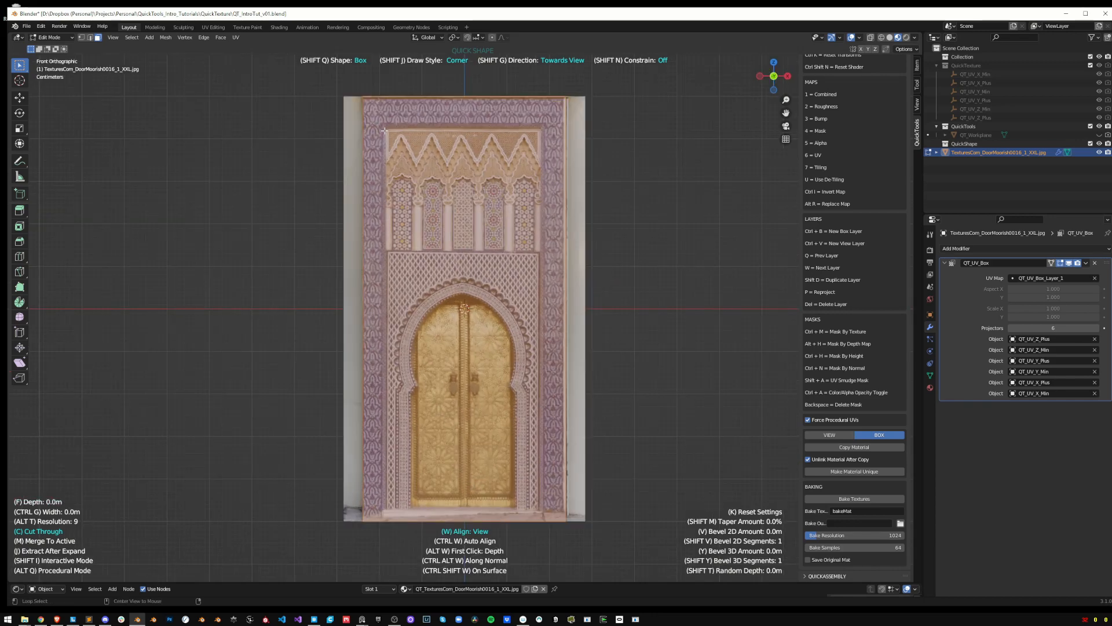
left_click_drag(386, 130, 542, 560)
left_click(519, 435)
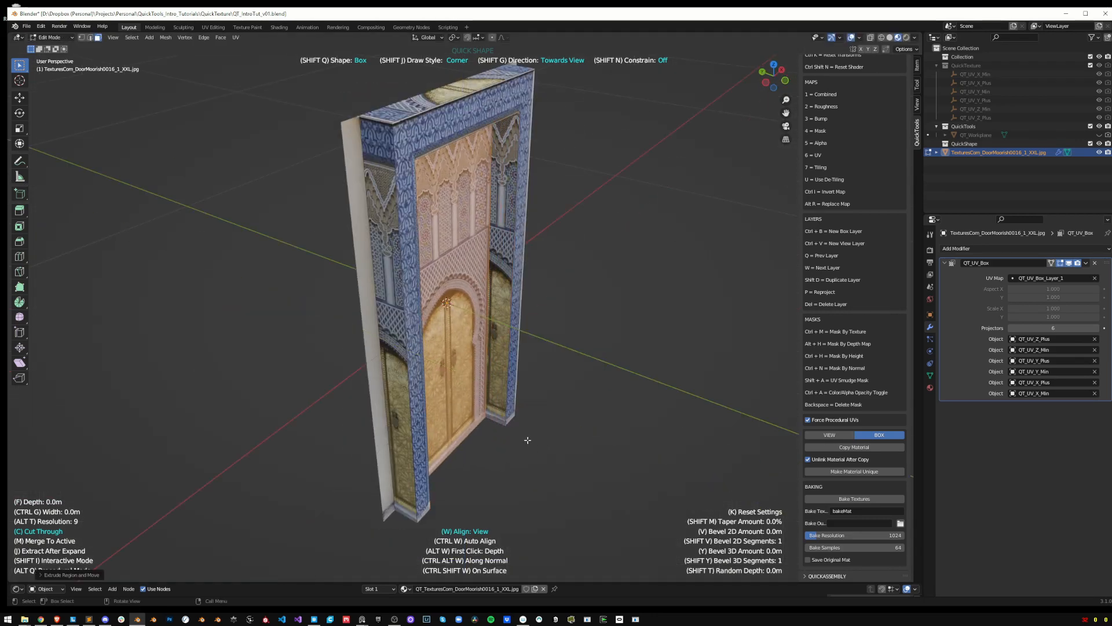
Cut away the plain strips outside the blue border on both sides of the door with QuickShape boxes
key("KP_1")
key("ctrl+z")
key("ctrl+z")
key("ctrl+z")
key("ctrl+z")
scroll(358, 482, "down", 1)
key("shift+q")
left_click(284, 343)
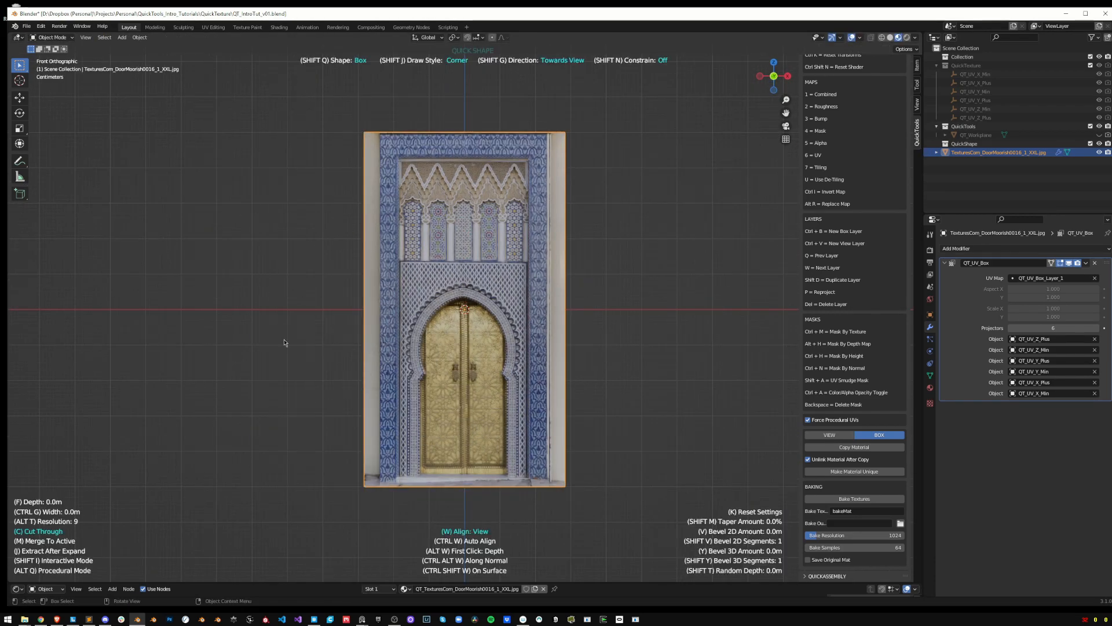
left_click_drag(539, 94, 549, 93)
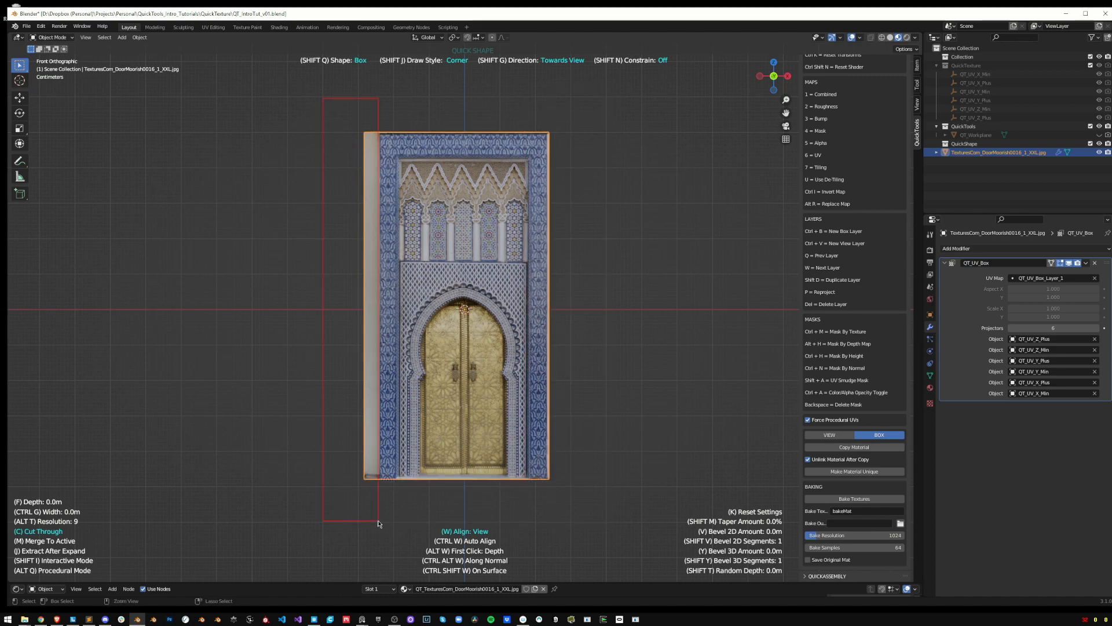
left_click_drag(378, 521, 380, 521)
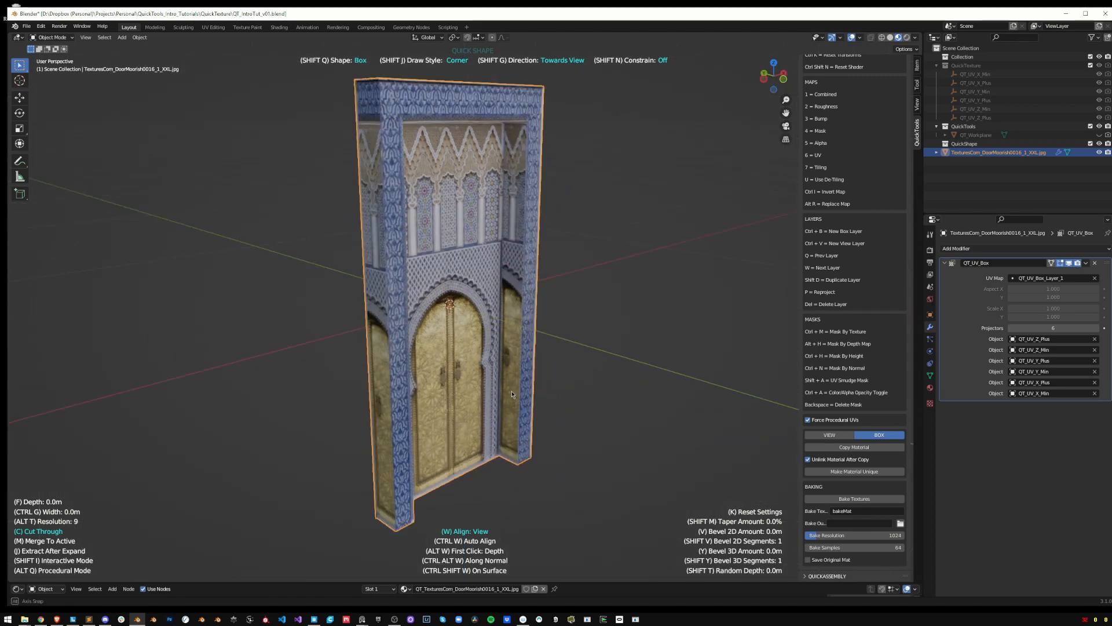
Set the QuickShape brush to Lasso and enter Edit Mode on the door in front view
key("KP_1")
middle_click_drag(486, 372, 452, 359)
scroll(485, 372, "up", 3)
key("KP_1")
key("space")
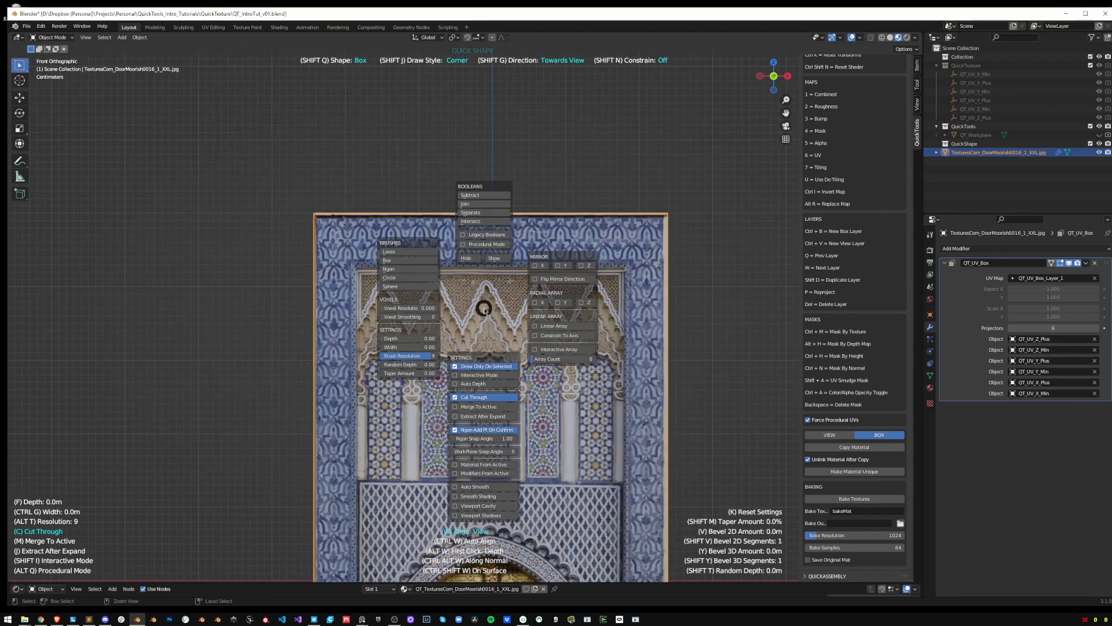
left_click(388, 252)
key("Tab")
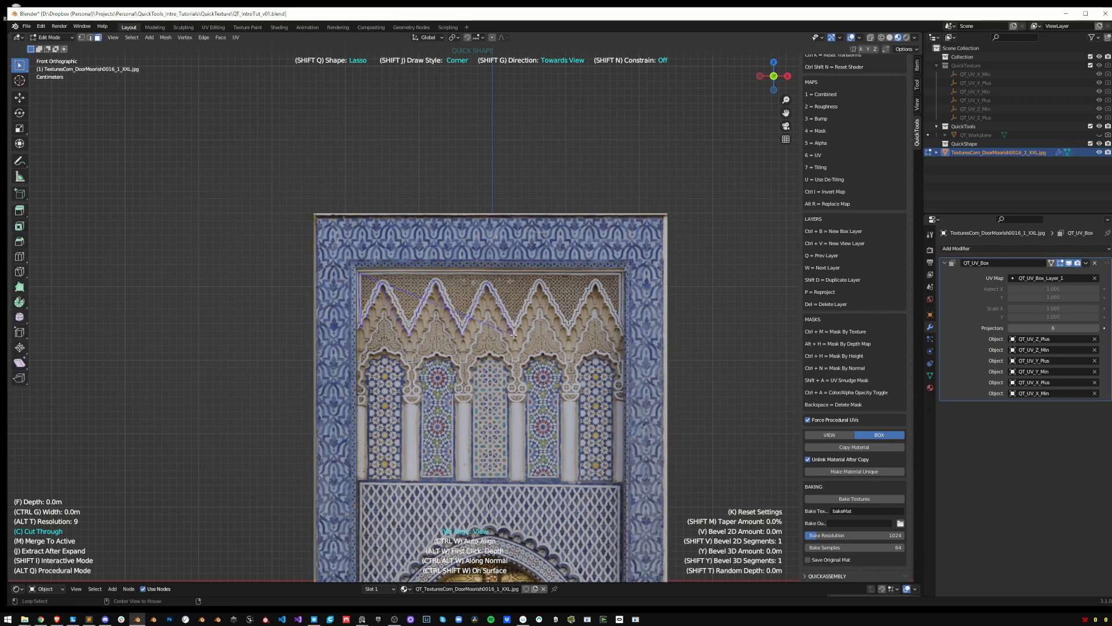
Lasso along the zigzag trim above the windows and move the cut section along the Y axis
left_click(520, 302)
key("g")
key("y")
middle_click_drag(520, 302, 603, 262)
left_click(545, 307)
key("g")
key("y")
left_click(547, 279)
key("KP_1")
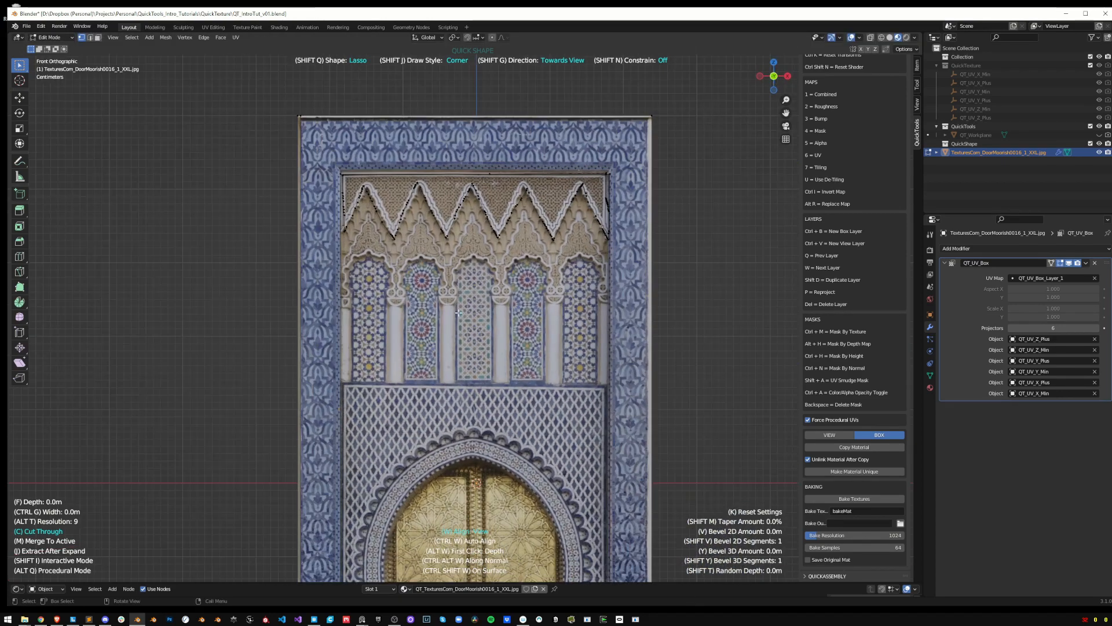
Lasso around the five mosaic window panels and move them along the Y axis
scroll(329, 395, "up", 2)
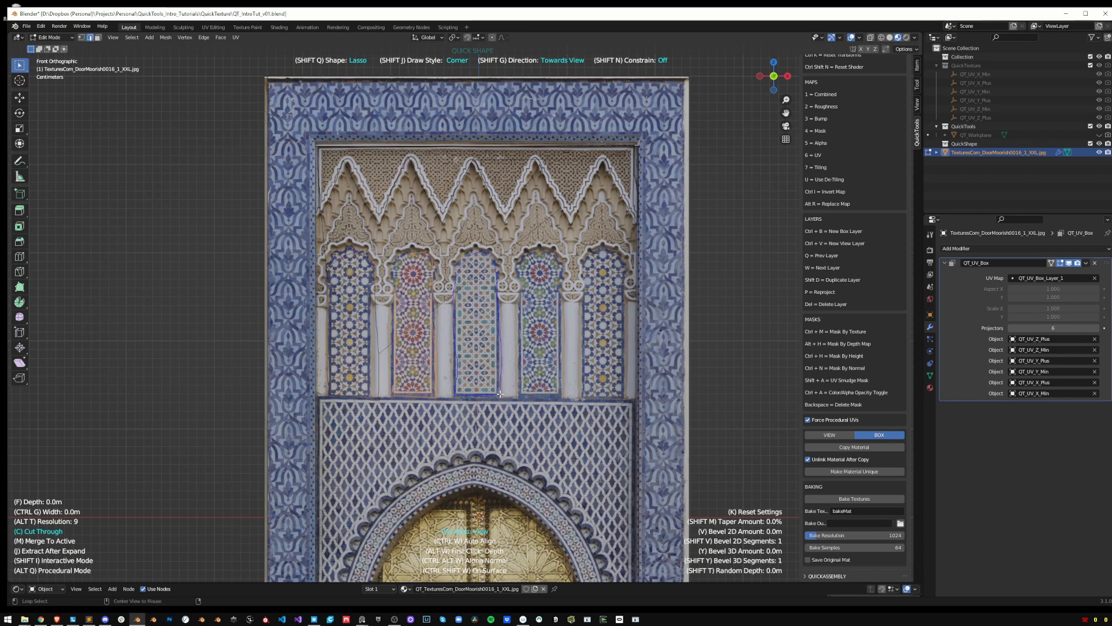
middle_click_drag(623, 286, 521, 288)
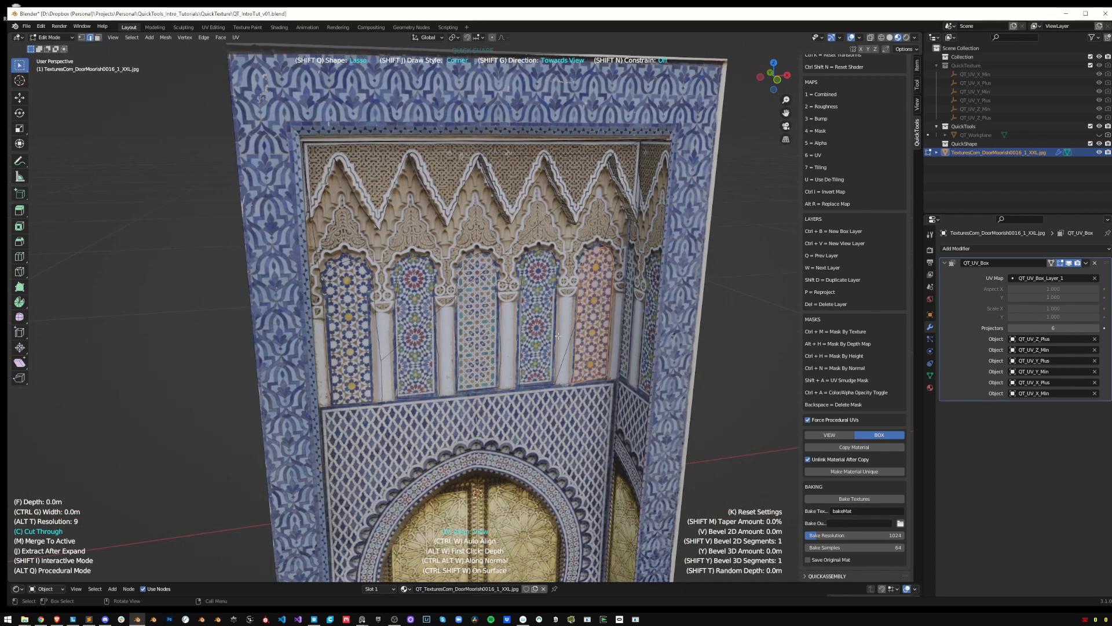
left_click_drag(419, 330, 396, 395)
left_click_drag(329, 353, 332, 401)
key("g")
key("y")
mouse_move(370, 347)
middle_mouse_down()
mouse_move(423, 377)
mouse_move(462, 237)
middle_mouse_up()
left_click(423, 359)
Lasso around the golden door's arched outline in Object Mode to separate it from the wall
key("KP_1")
key("Tab")
scroll(446, 289, "up", 1)
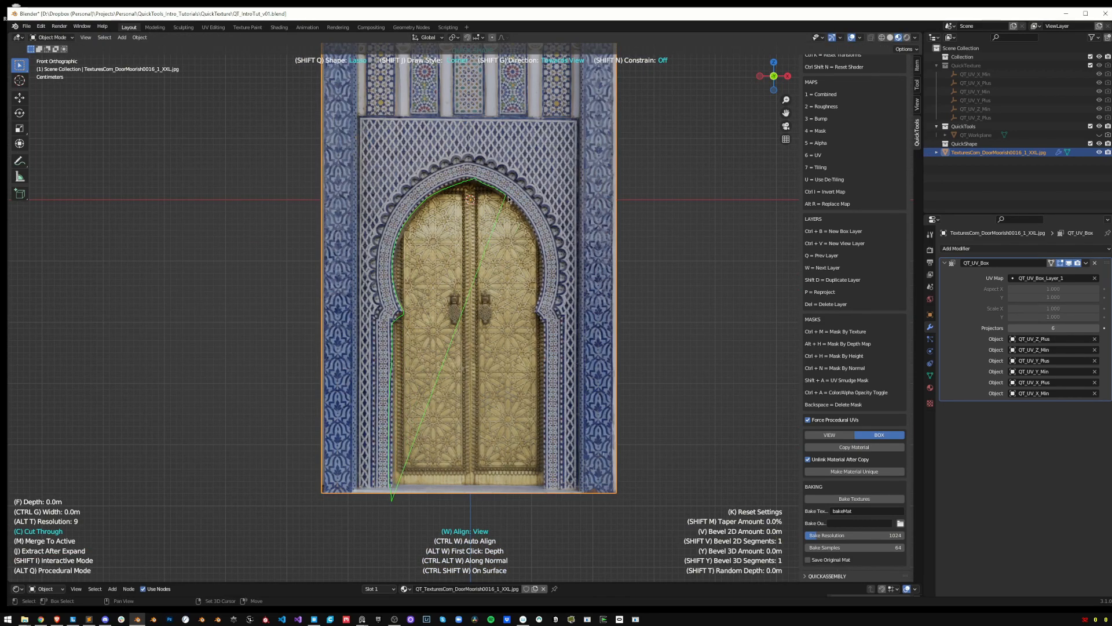
left_click_drag(545, 521, 545, 522)
middle_click_drag(545, 406, 498, 440)
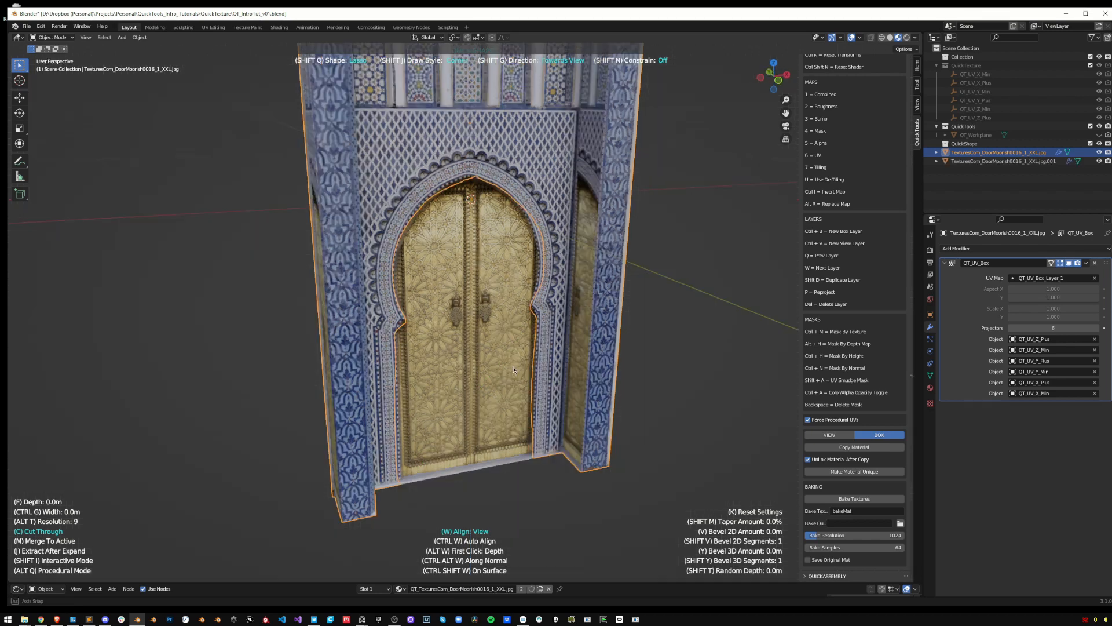
Move the separated golden door along the Y axis so it sits back inside the arch
left_click(492, 347)
key("g")
key("y")
left_click(522, 359)
middle_click_drag(522, 359, 568, 365)
key("Tab")
key("g")
key("y")
left_click(579, 371)
key("Tab")
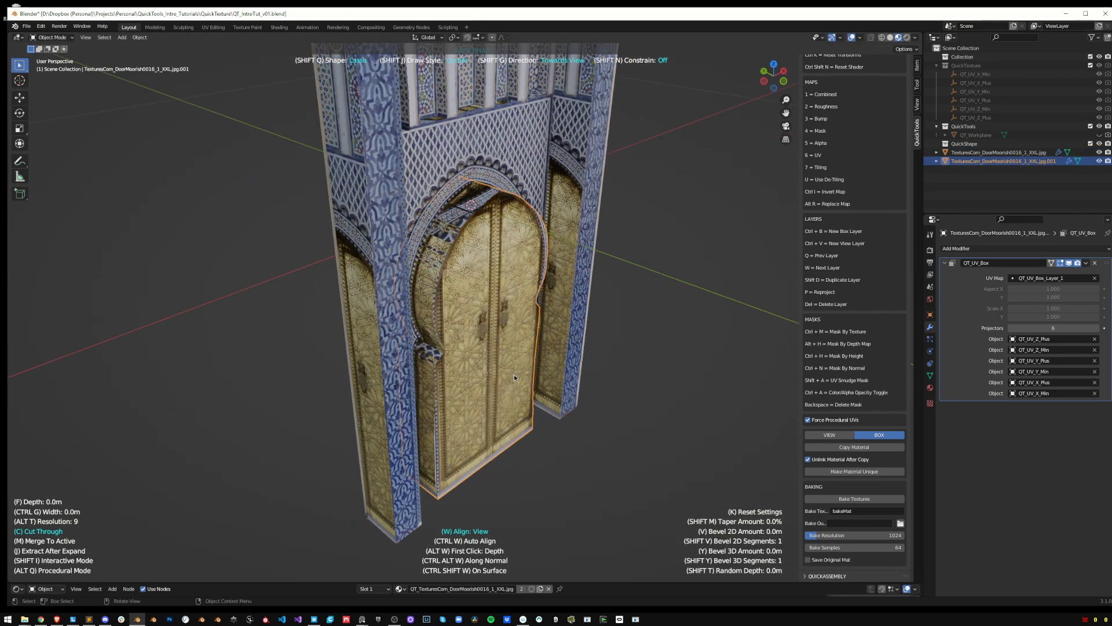
key("g")
key("y")
left_click(466, 341)
Extrude the arch opening's edge loop about 0.038 m along the Y axis to give the doorway thickness
left_click(517, 307)
key("Tab")
left_click(517, 307, "alt")
key("e")
key("y")
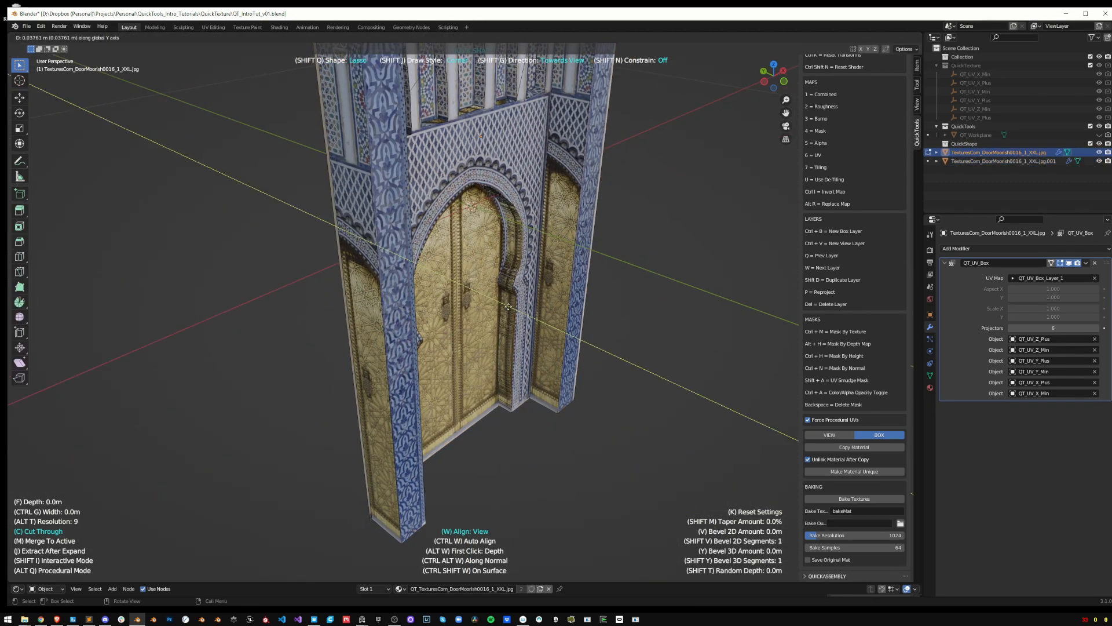
left_click(507, 303)
key("Tab")
Select both the golden door and the surrounding wall and apply their QT_UV_Box modifiers
middle_click_drag(509, 304, 446, 268)
left_click(634, 275)
middle_click_drag(633, 275, 633, 352, "shift")
mouse_move(633, 353)
middle_mouse_down()
mouse_move(632, 368)
mouse_move(599, 358)
mouse_move(640, 360)
mouse_move(616, 340)
middle_mouse_up()
scroll(617, 340, "down", 2)
left_click(534, 294)
left_click(677, 280)
left_click(450, 378)
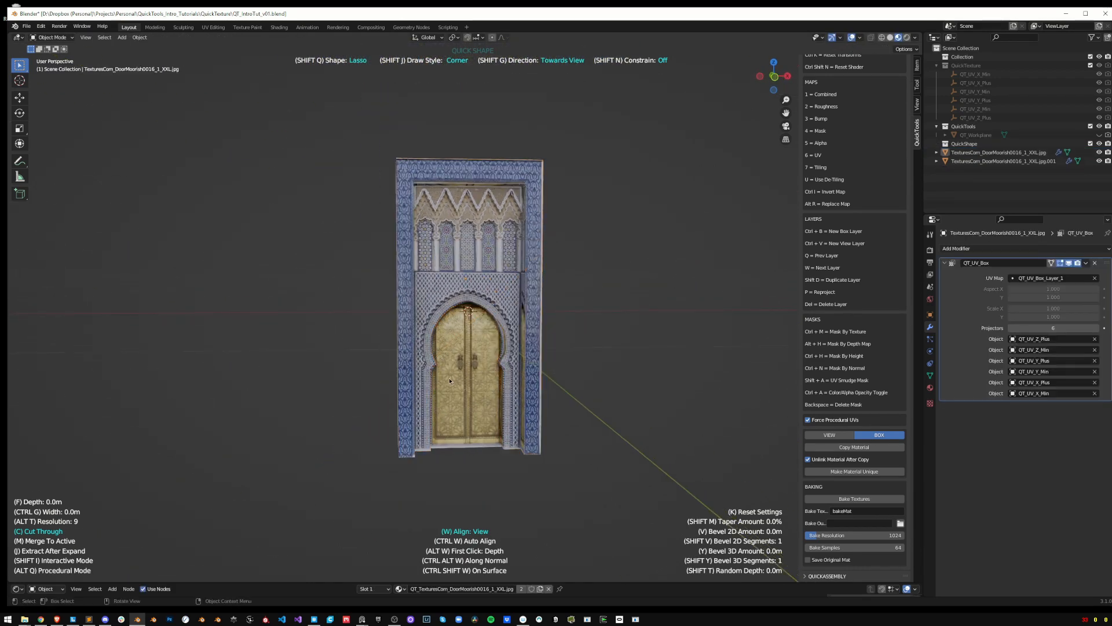
left_click(533, 344, "shift")
key("ctrl+a")
left_click(534, 343)
Move the door and its surround up along the Z axis in front view so the base rests at the origin
key("KP_1")
key("g")
key("z")
left_click(531, 194)
middle_click_drag(531, 194, 579, 237)
left_click(605, 243)
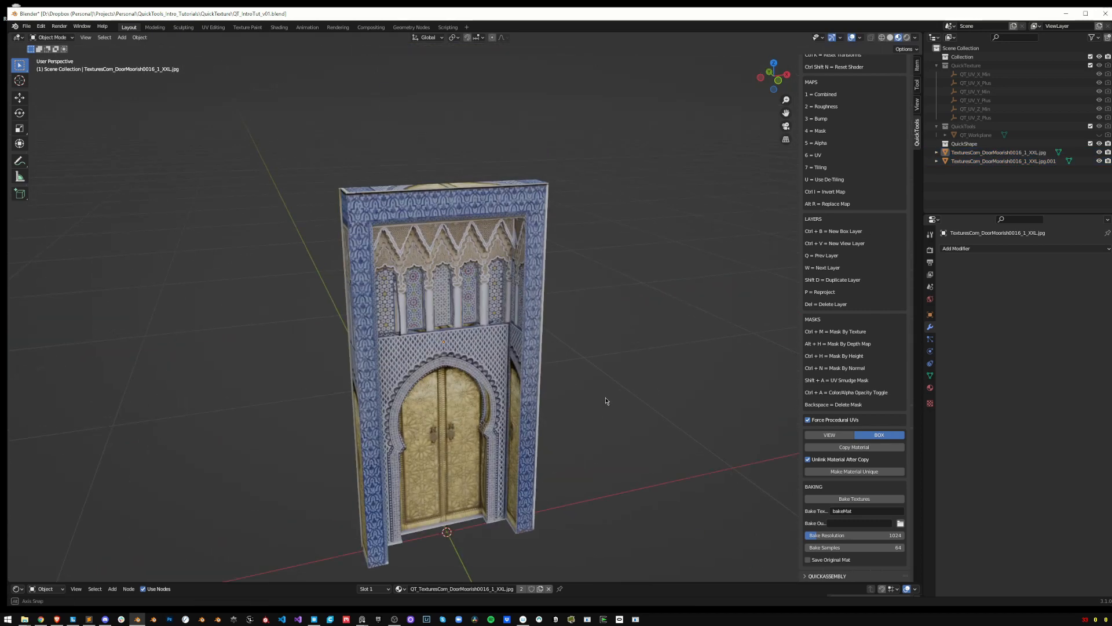